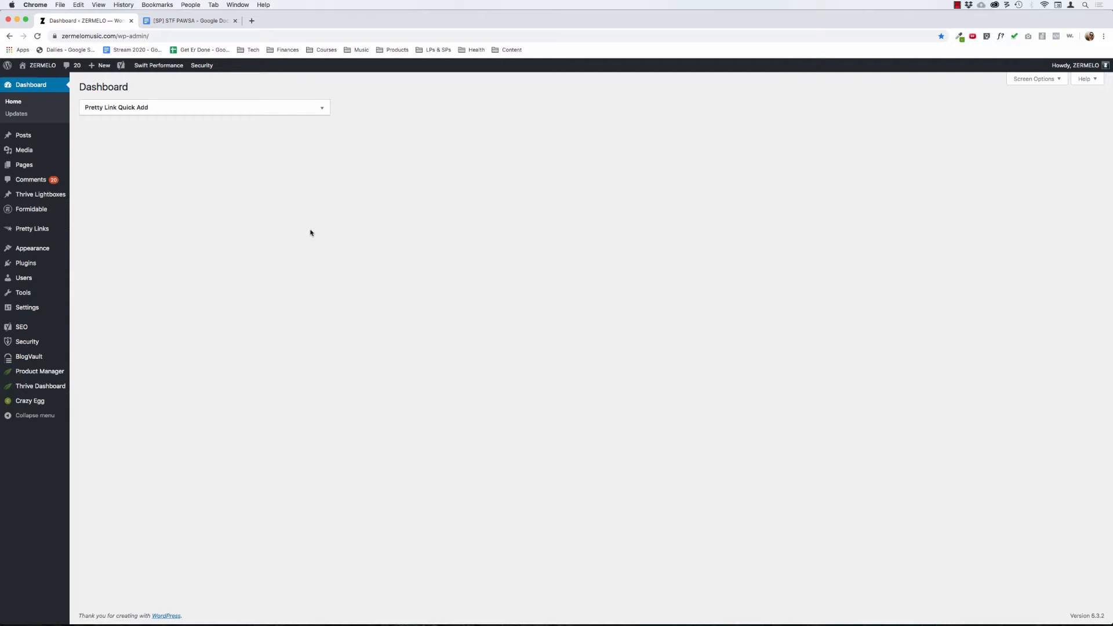
Load zermelomusic.com/stf-pawsa in a new browser tab and review the finished sales page from its headline through the testimonials.
key("super+t")
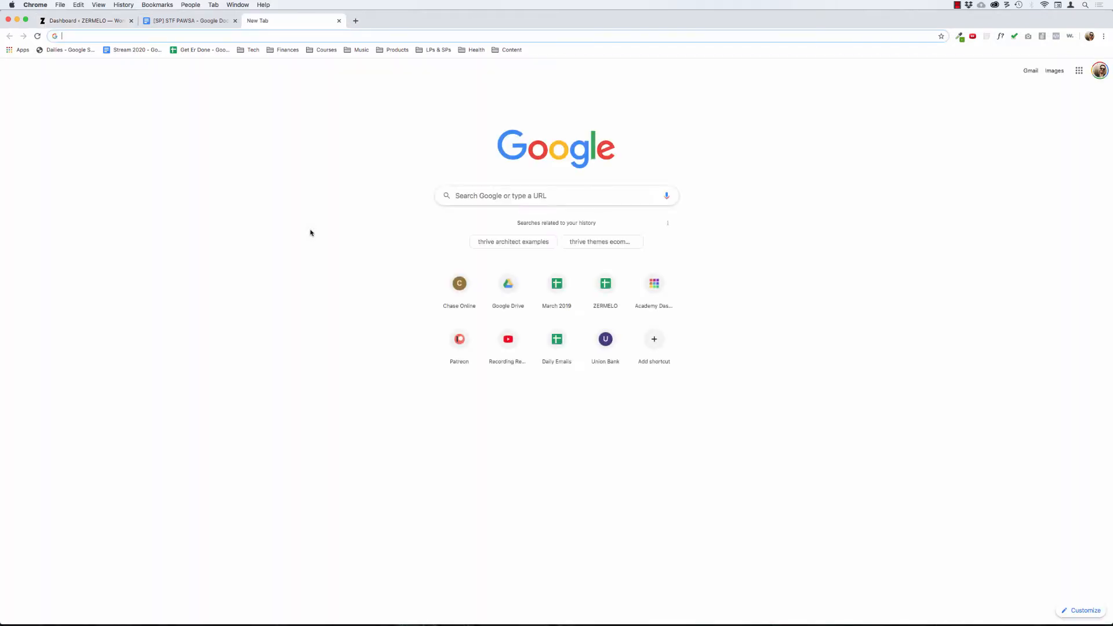
type("zermelomusic.com")
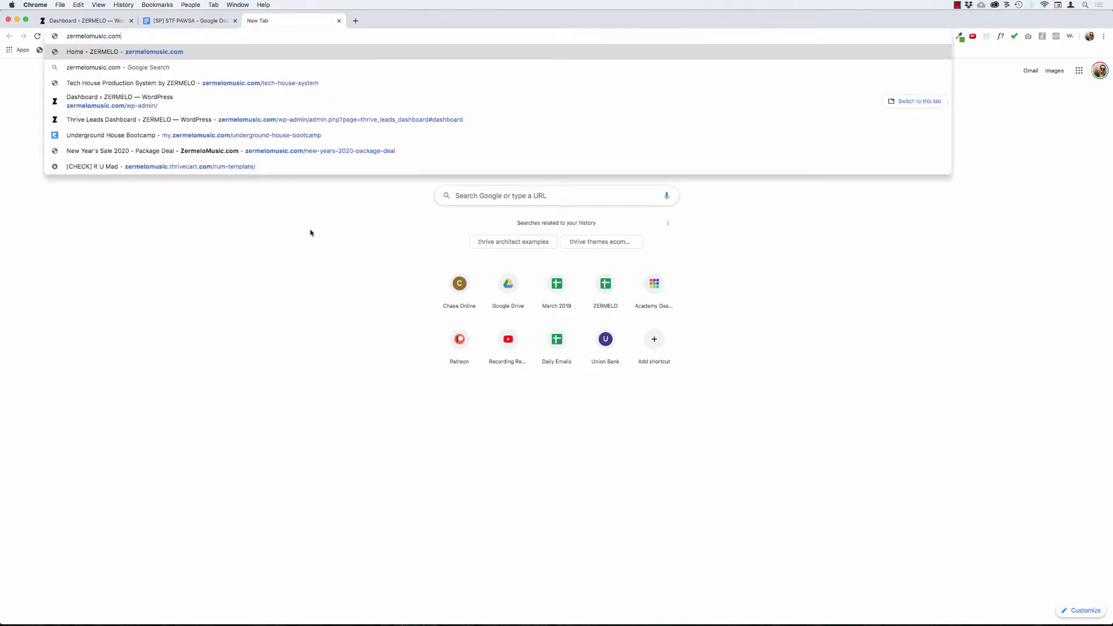
type("/stf-paw")
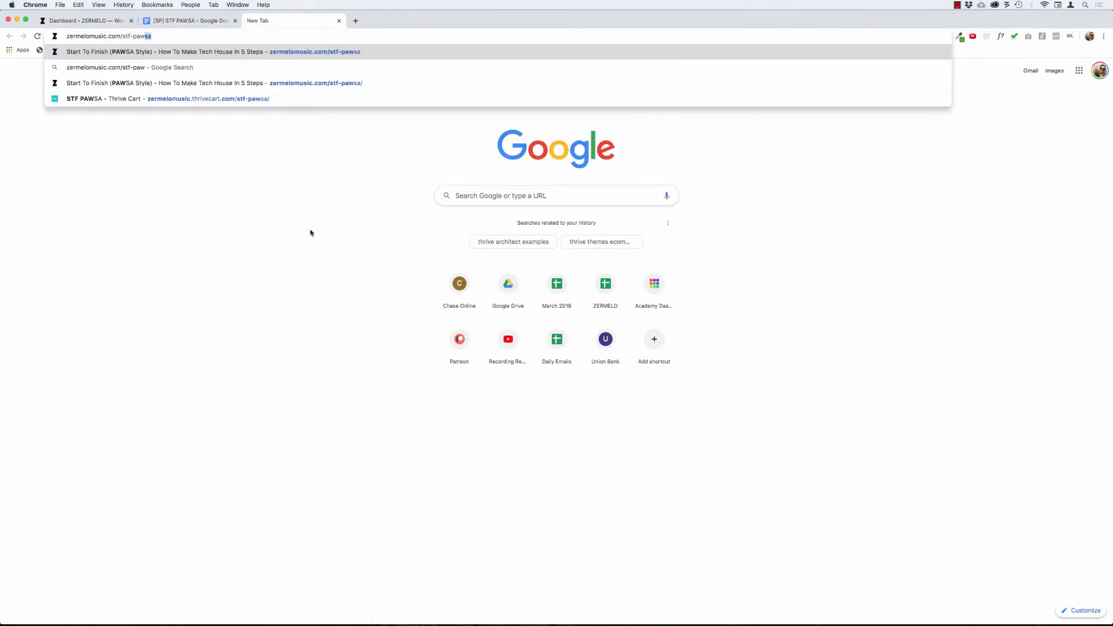
key("Return")
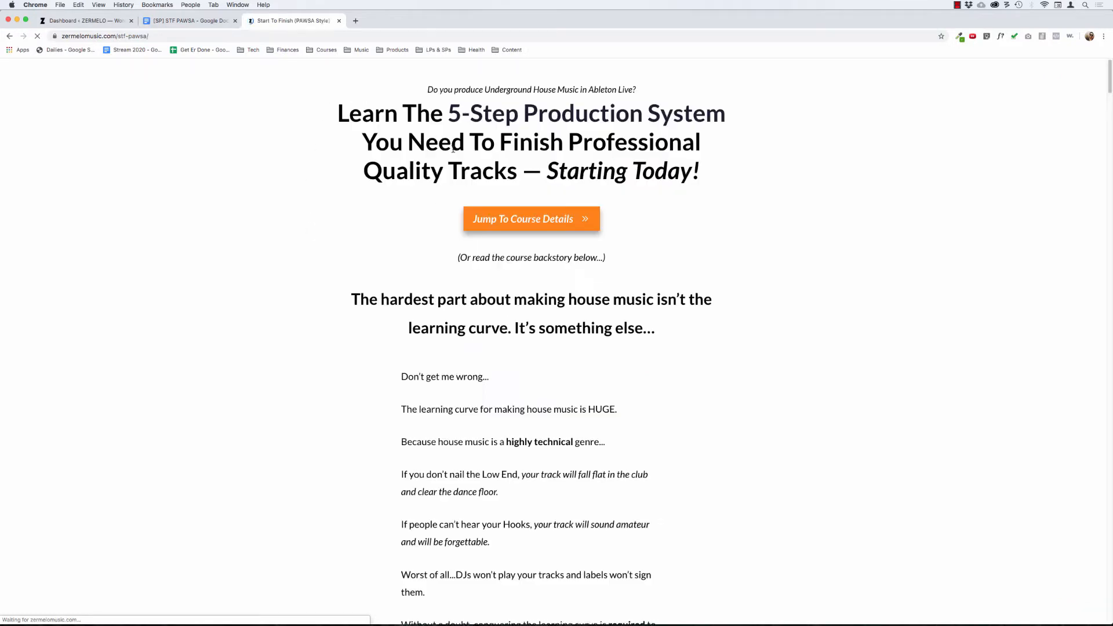
scroll(706, 197, "down", 6)
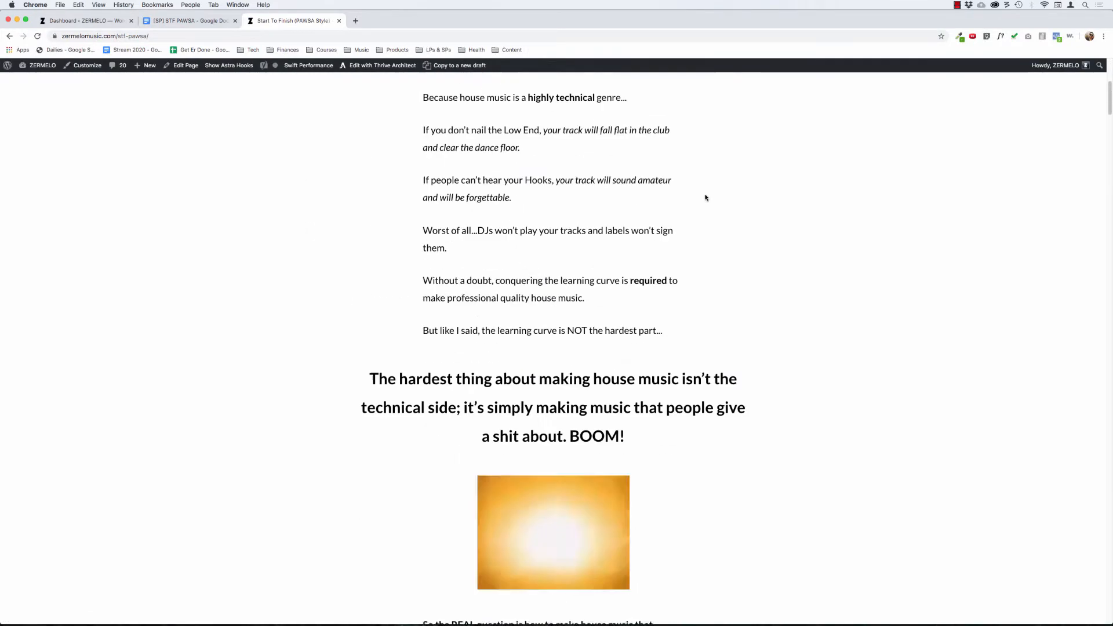
scroll(705, 197, "down", 20)
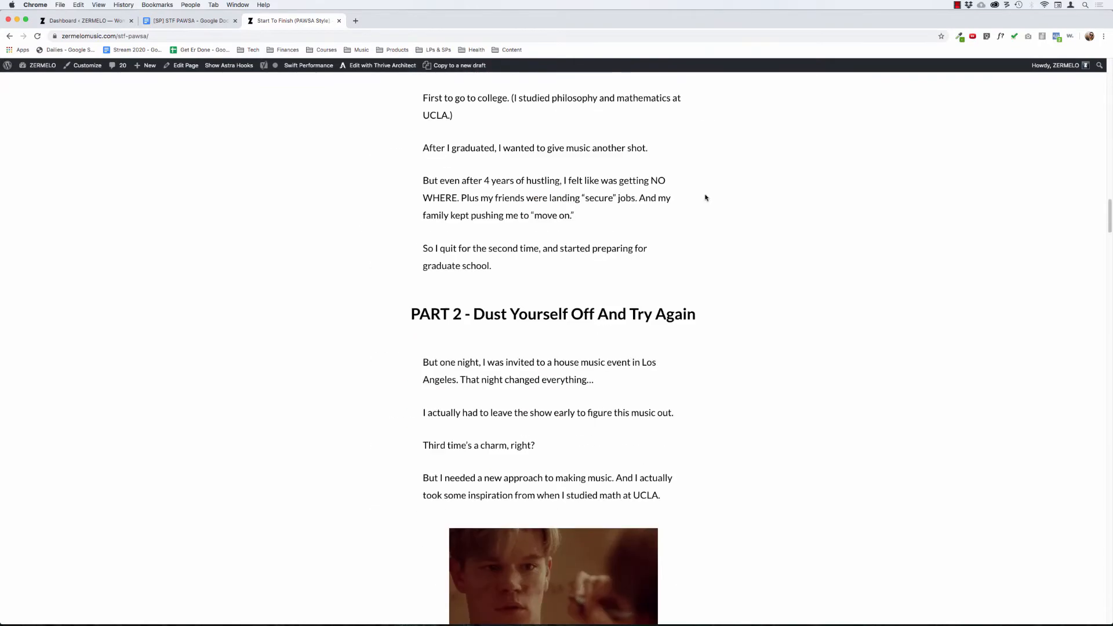
scroll(706, 198, "down", 20)
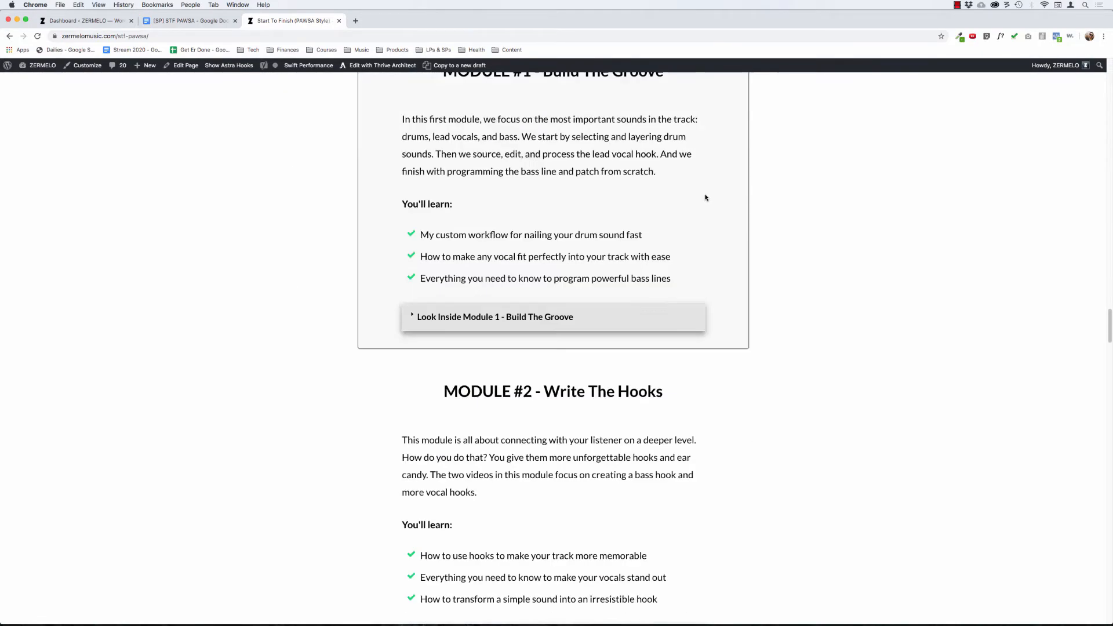
scroll(705, 198, "down", 20)
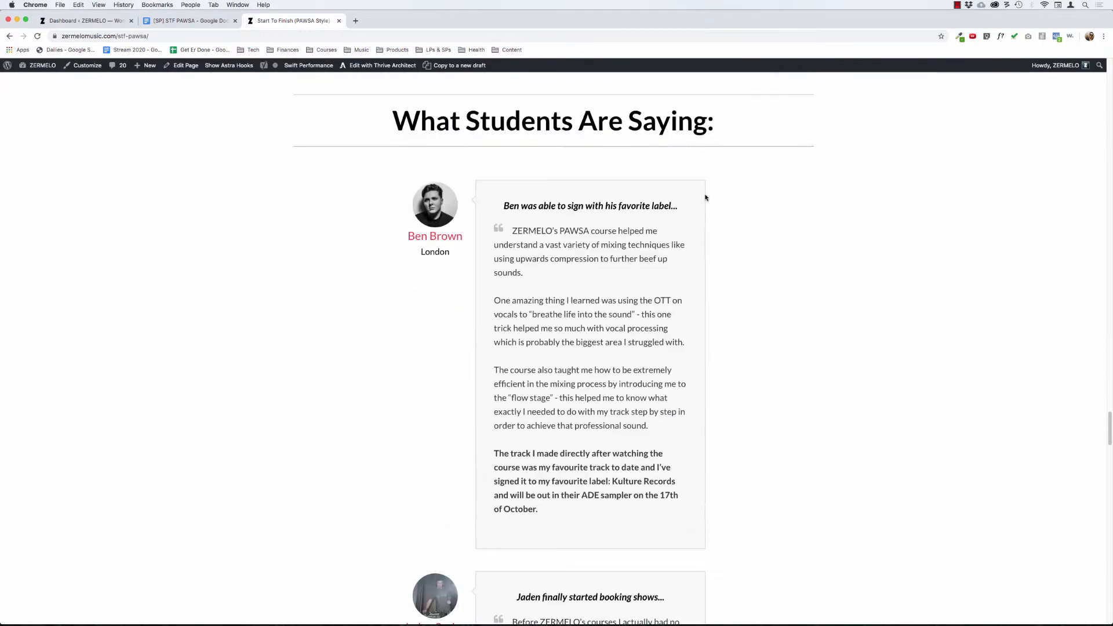
scroll(706, 198, "down", 20)
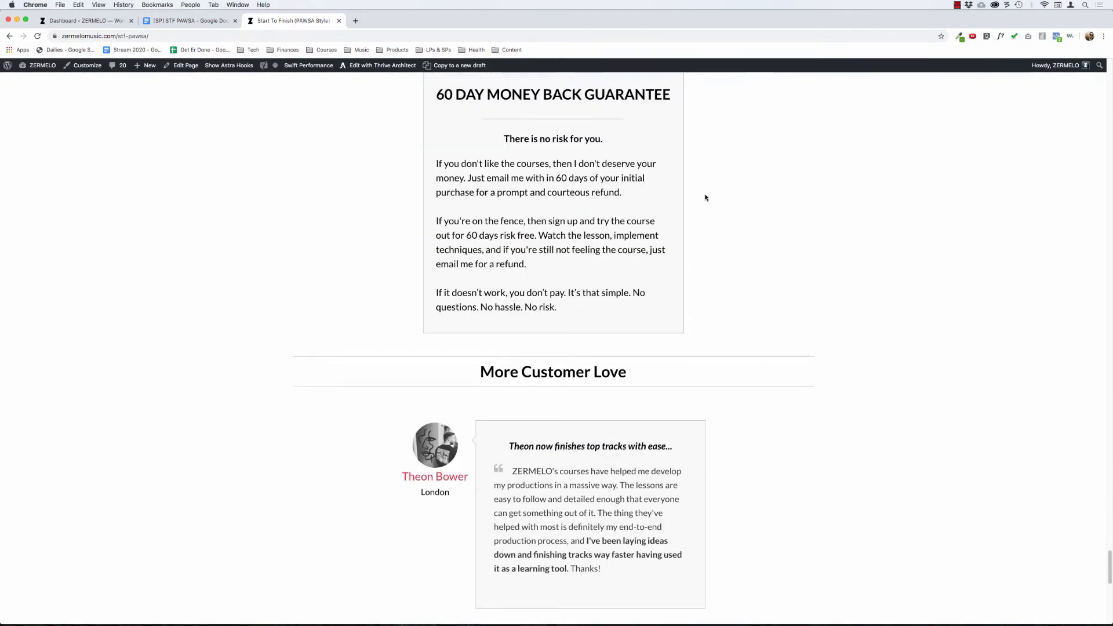
key("super+Up")
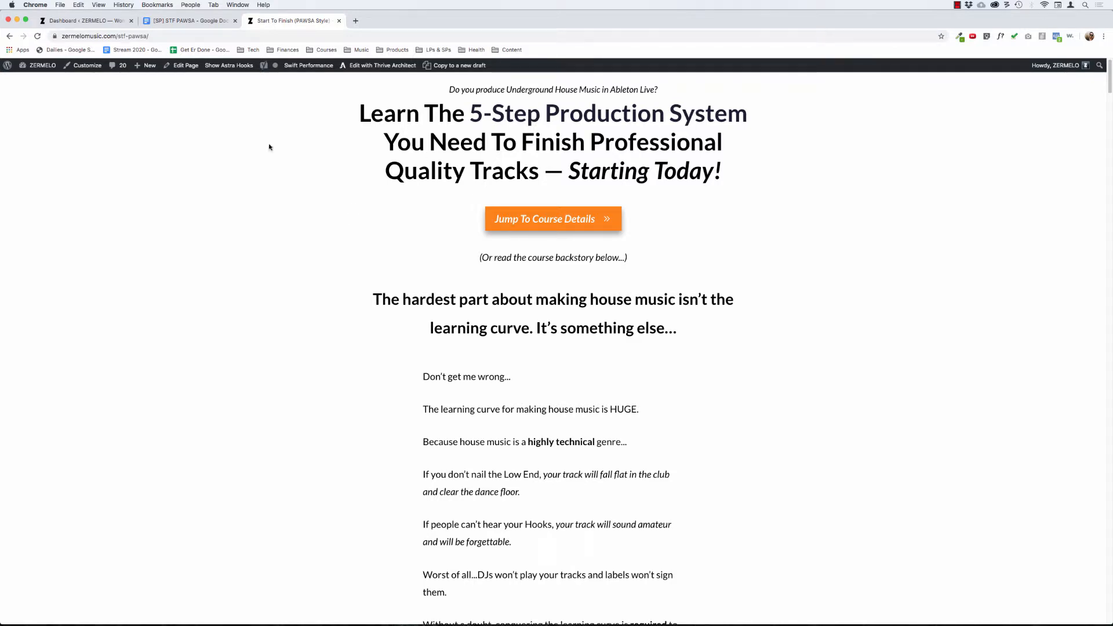
Switch to the [SP] STF PAWSA document in Google Docs and review its outline and sales copy.
left_click(75, 21)
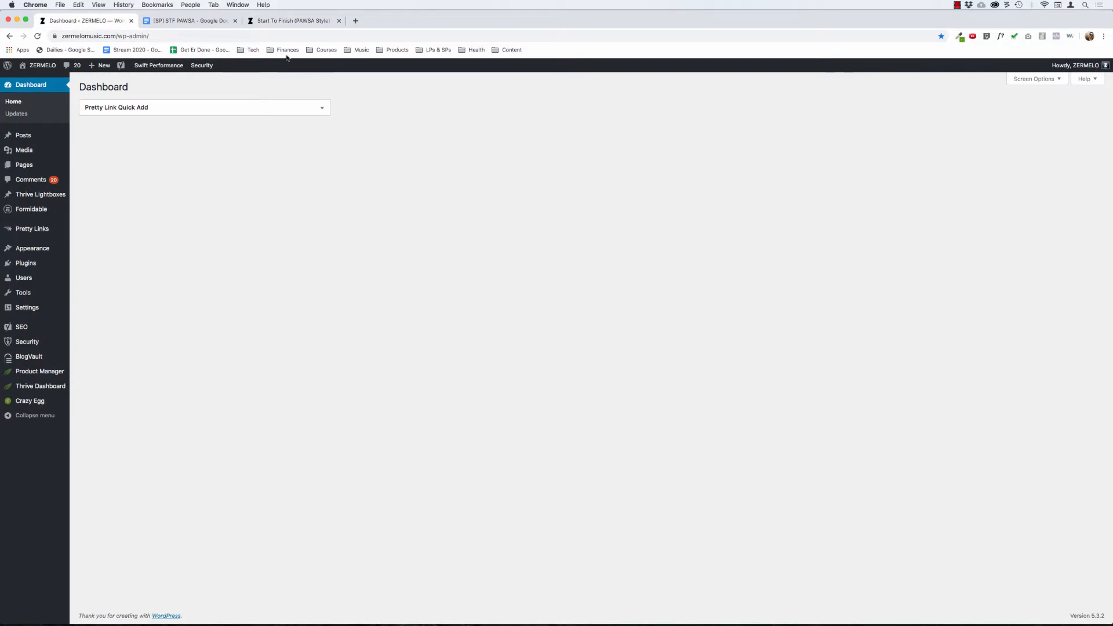
left_click(295, 21)
left_click(179, 21)
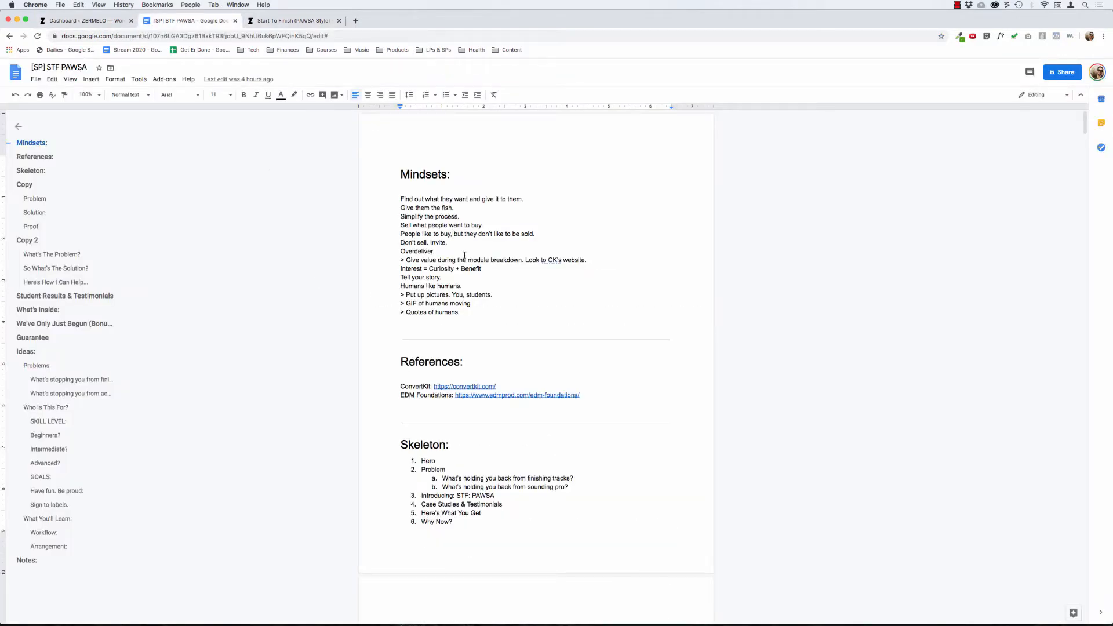
scroll(464, 255, "down", 20)
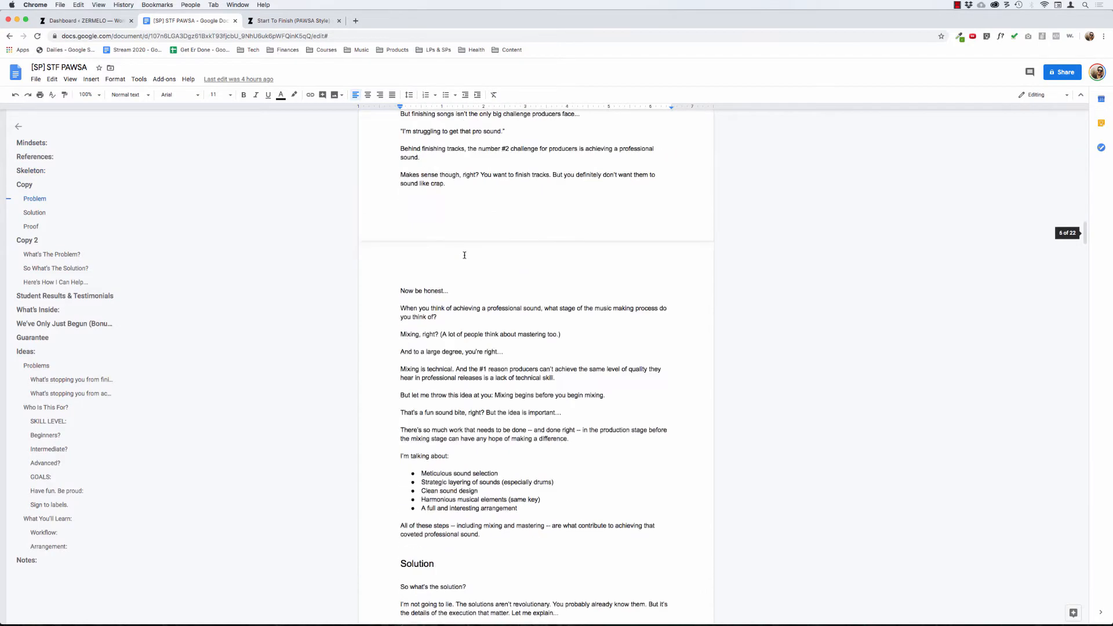
scroll(465, 255, "down", 20)
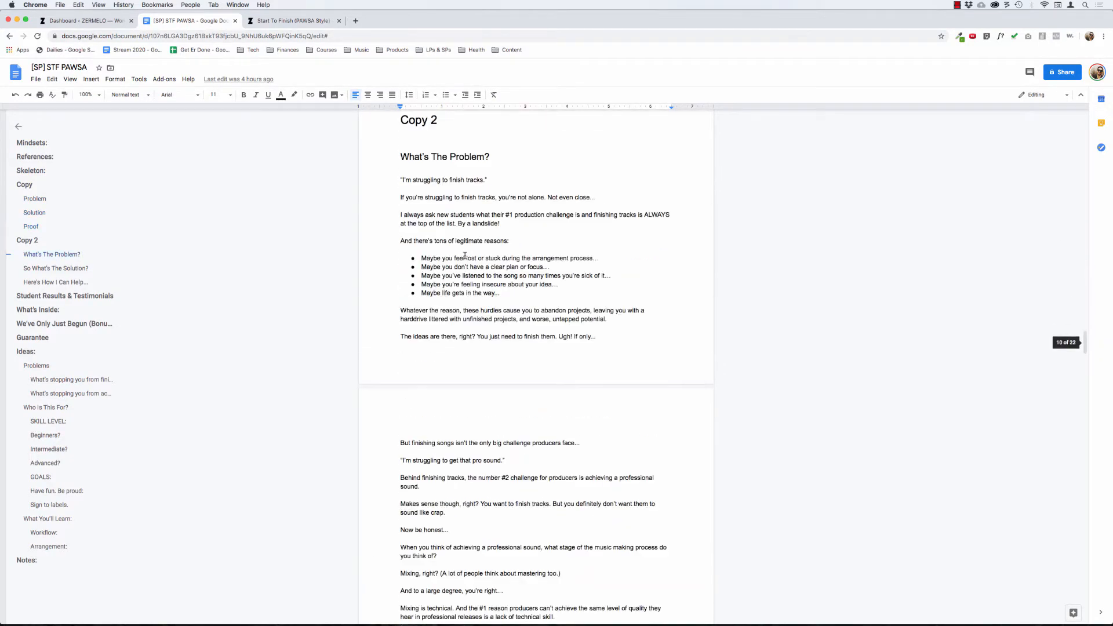
scroll(464, 255, "up", 15)
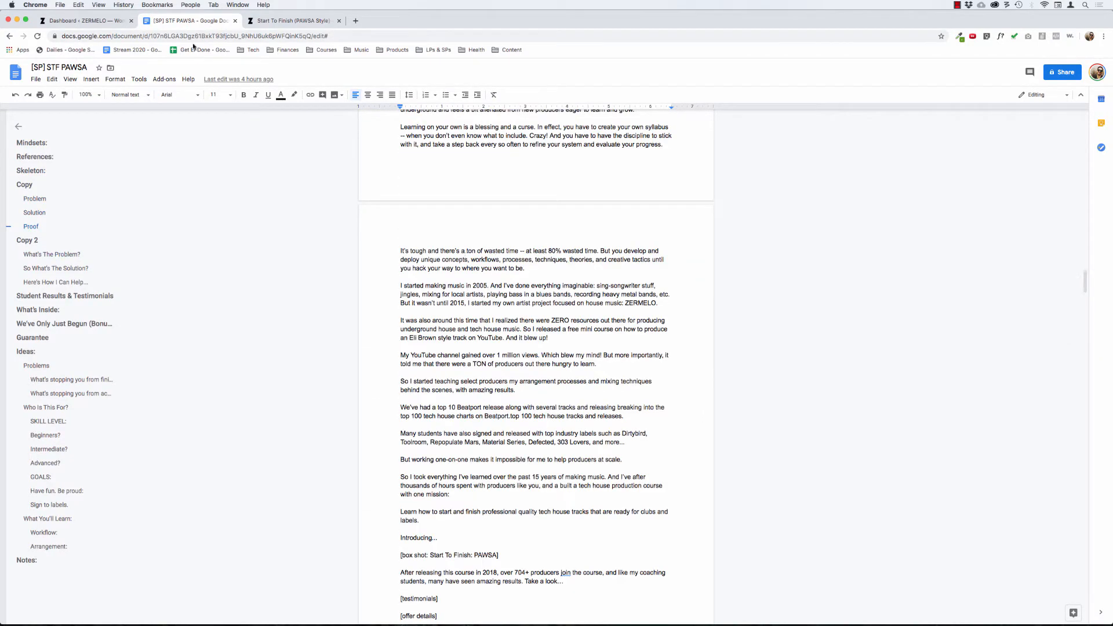
In the WordPress dashboard, list the pages newest first and edit [SP] Start To Finish – PAWSA with Thrive Architect.
left_click(285, 20)
left_click(90, 21)
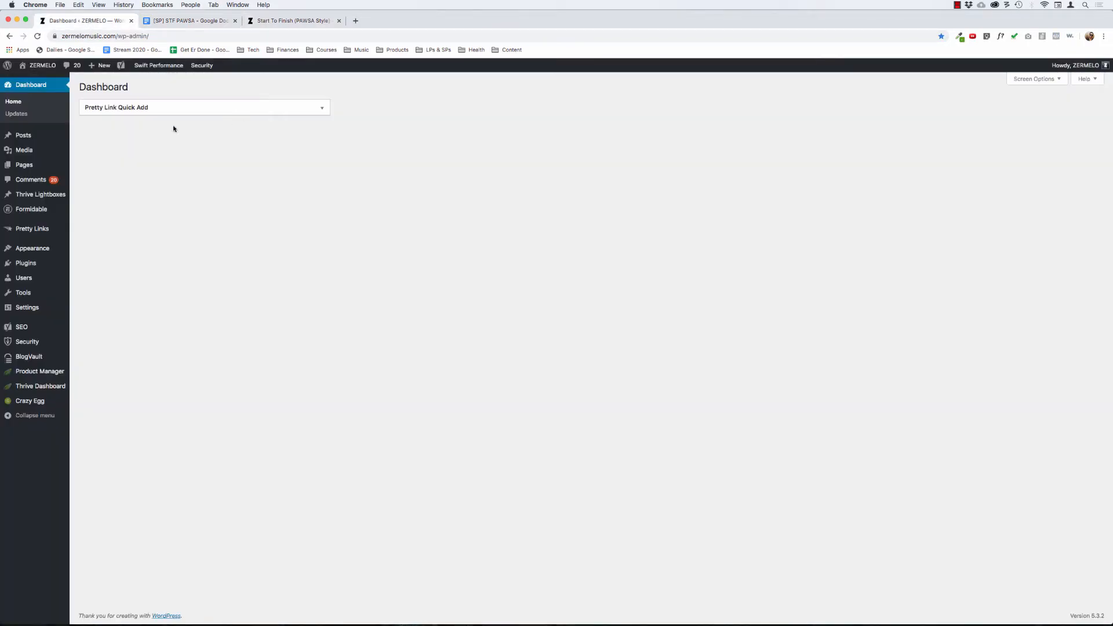
left_click(26, 167)
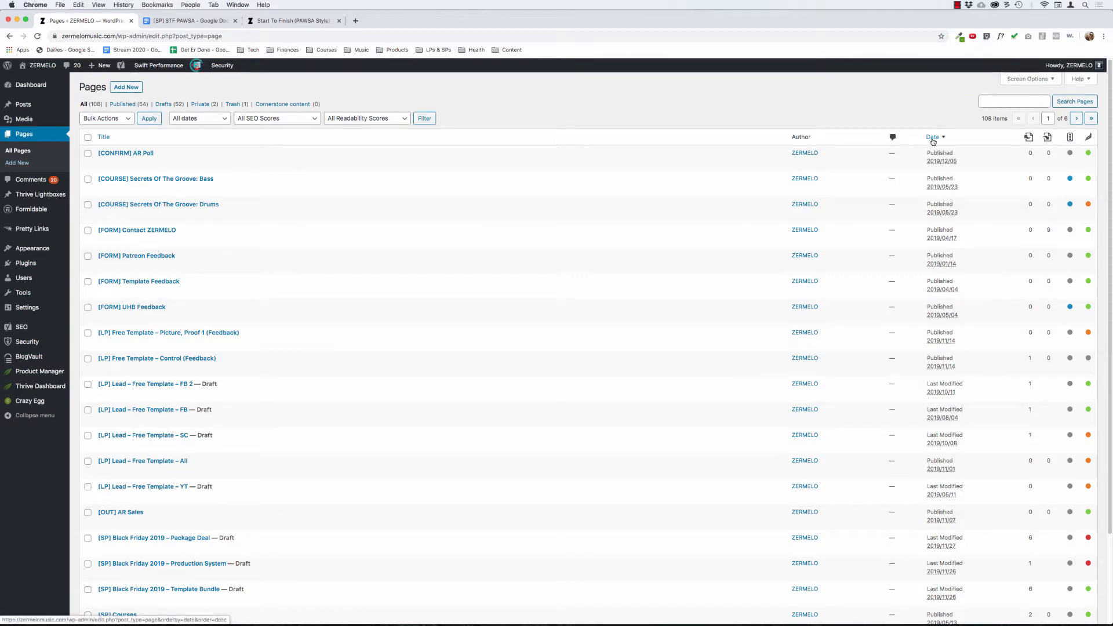
left_click(932, 138)
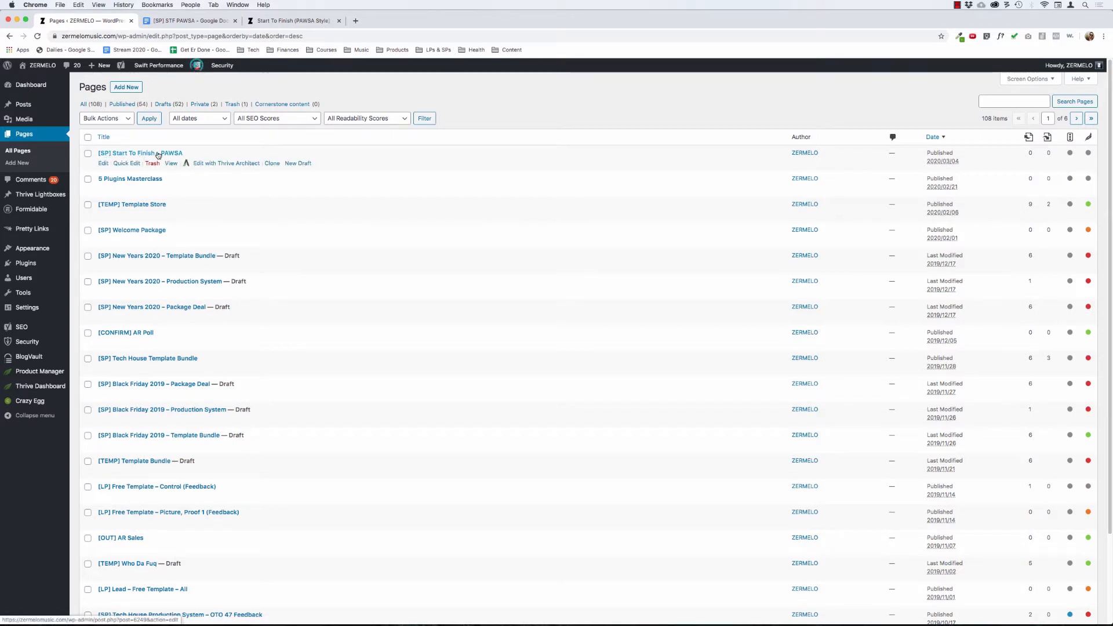
left_click(223, 163)
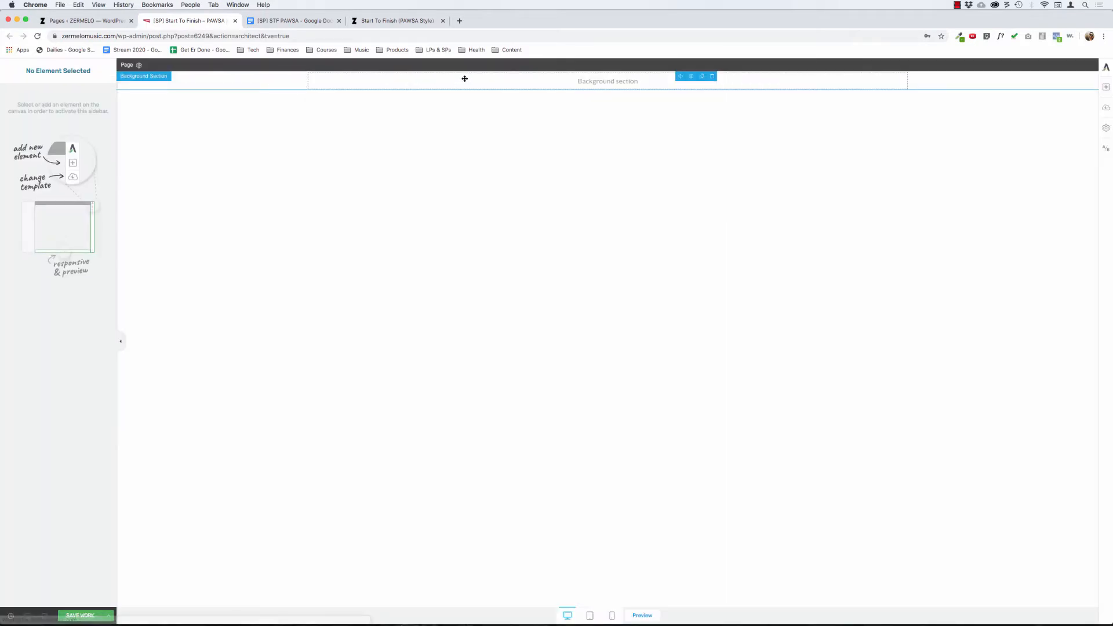
Try the background section's Stretch to fit screen width option by turning it off and on again, and deselect the section.
left_click(464, 79)
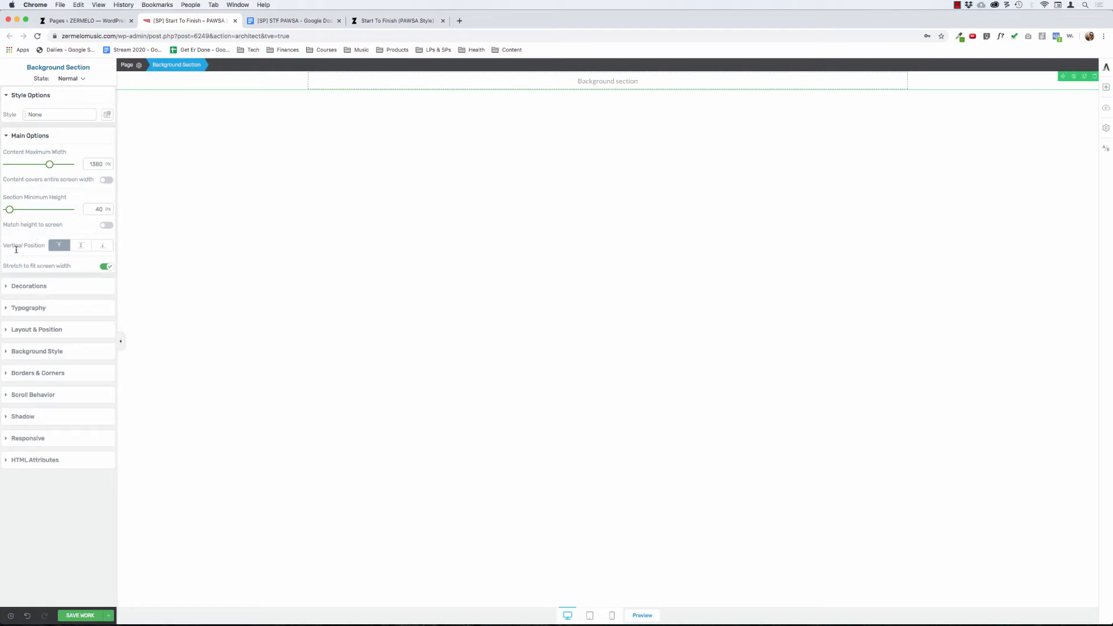
left_click(105, 267)
left_click(111, 269)
left_click(683, 155)
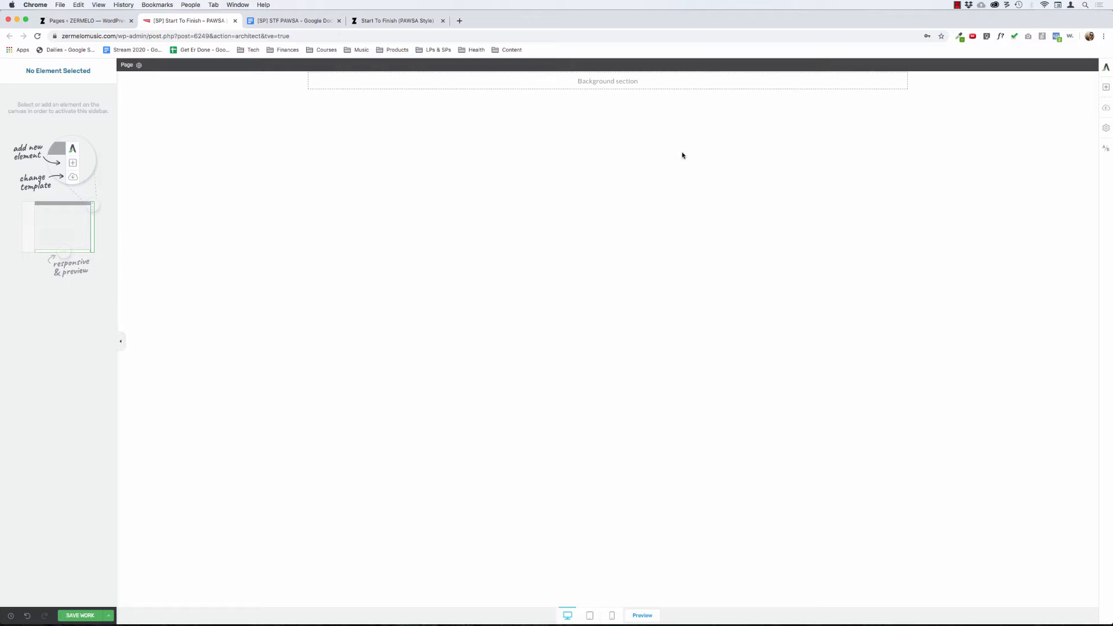
left_click(1106, 87)
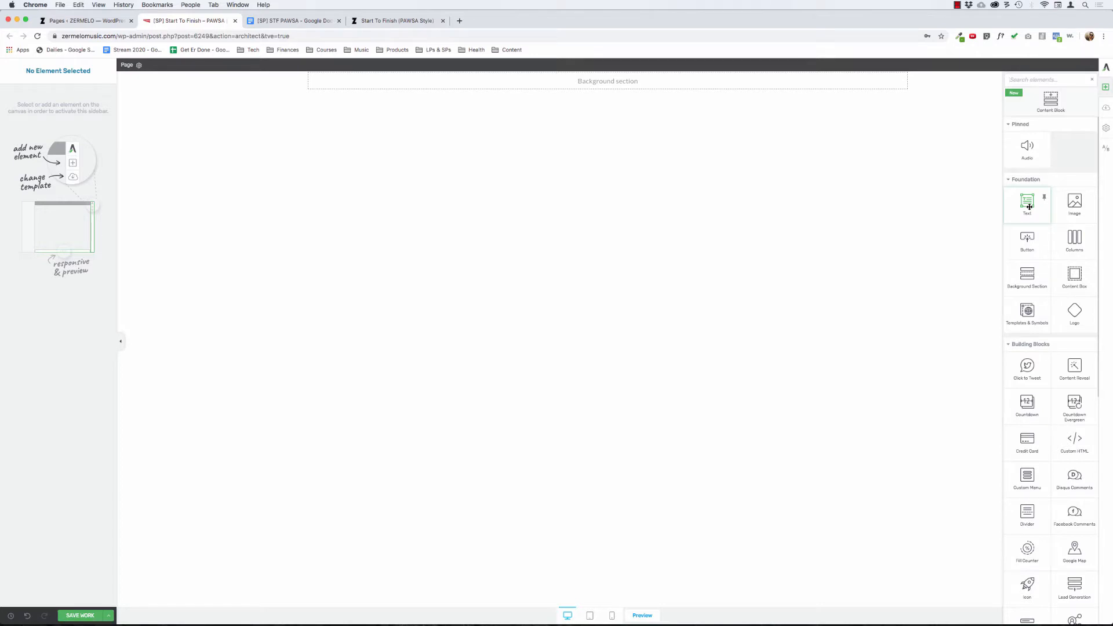
left_click(897, 218)
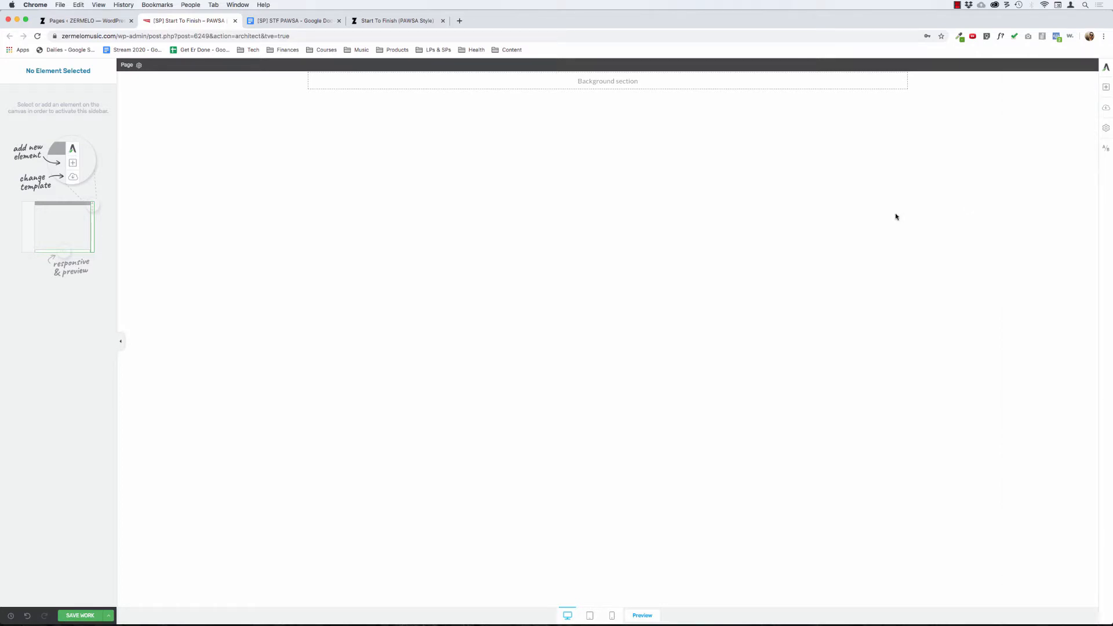
Load edmprod.com in a new browser tab and go to its courses page.
left_click(460, 21)
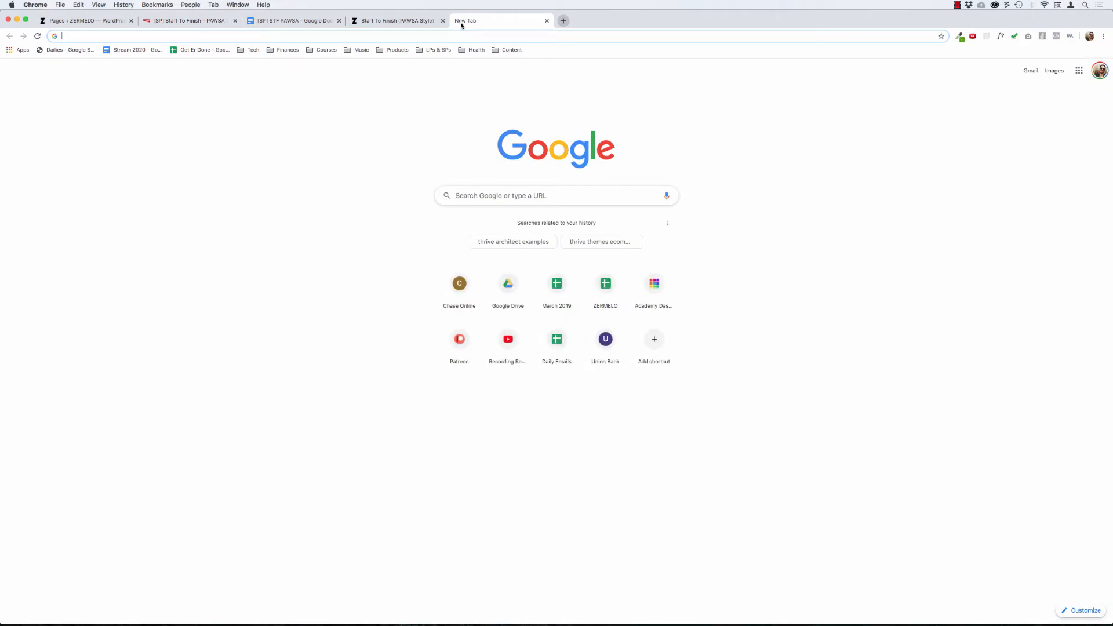
type("edp")
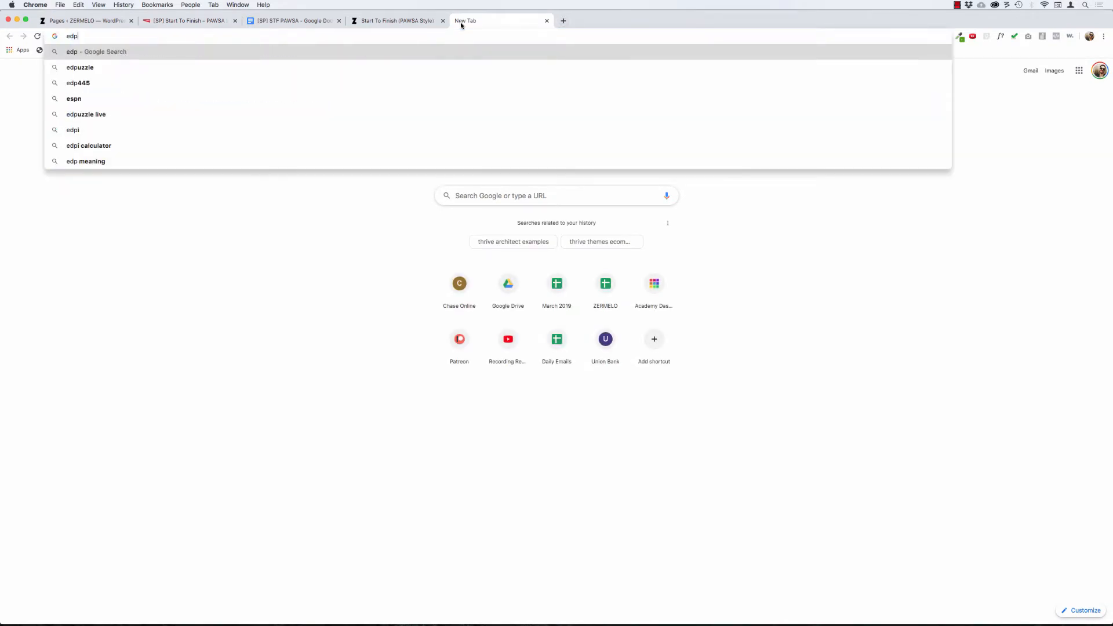
key("BackSpace")
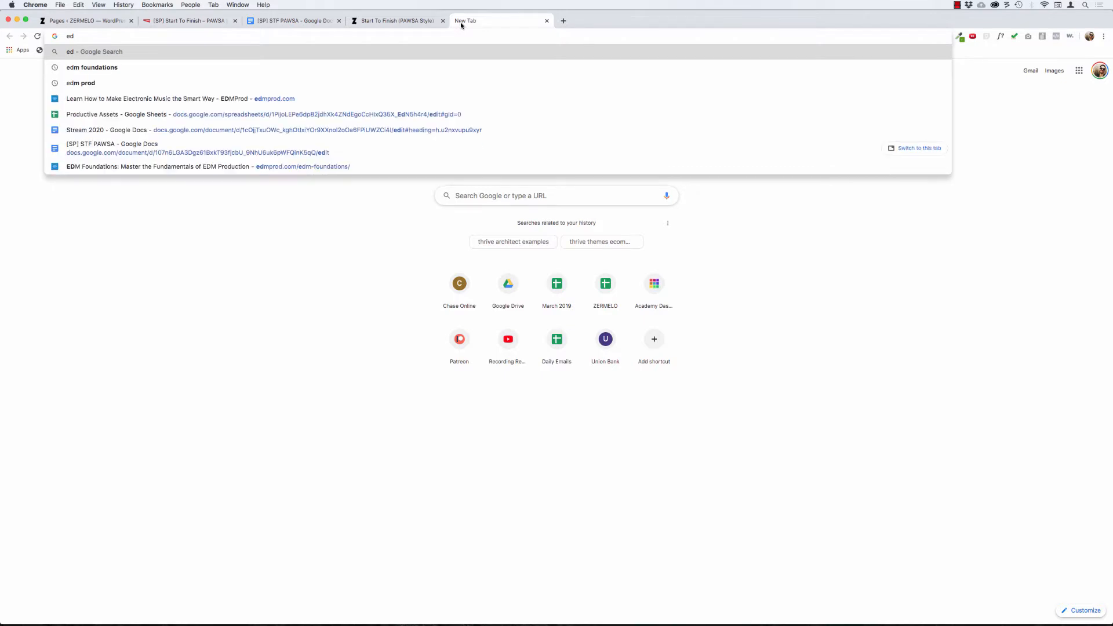
type("mprod.com")
key("Return")
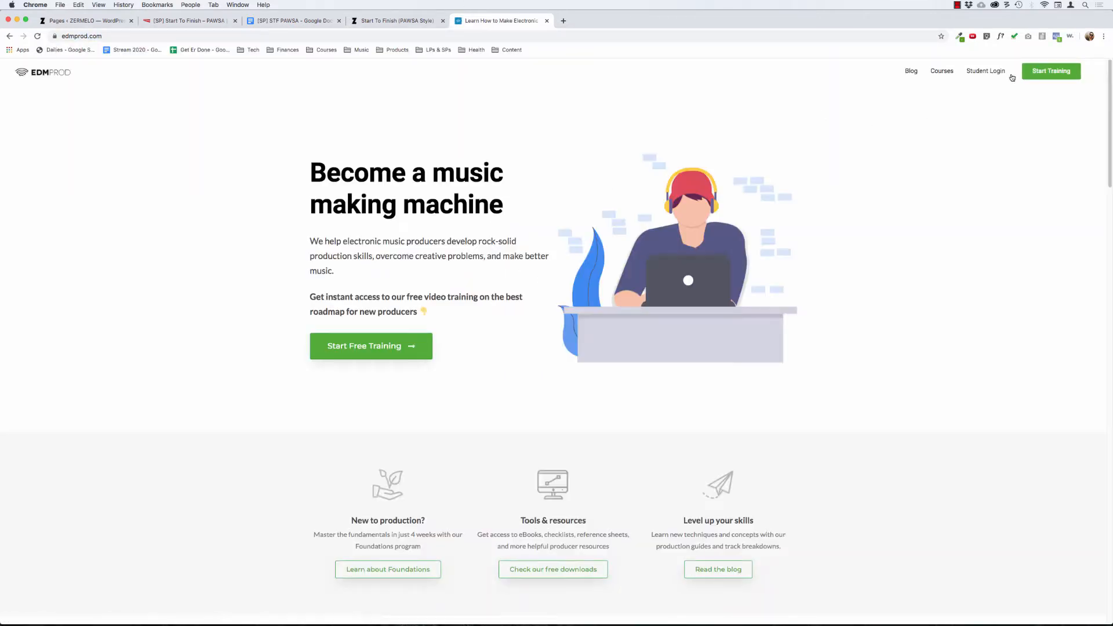
left_click(941, 72)
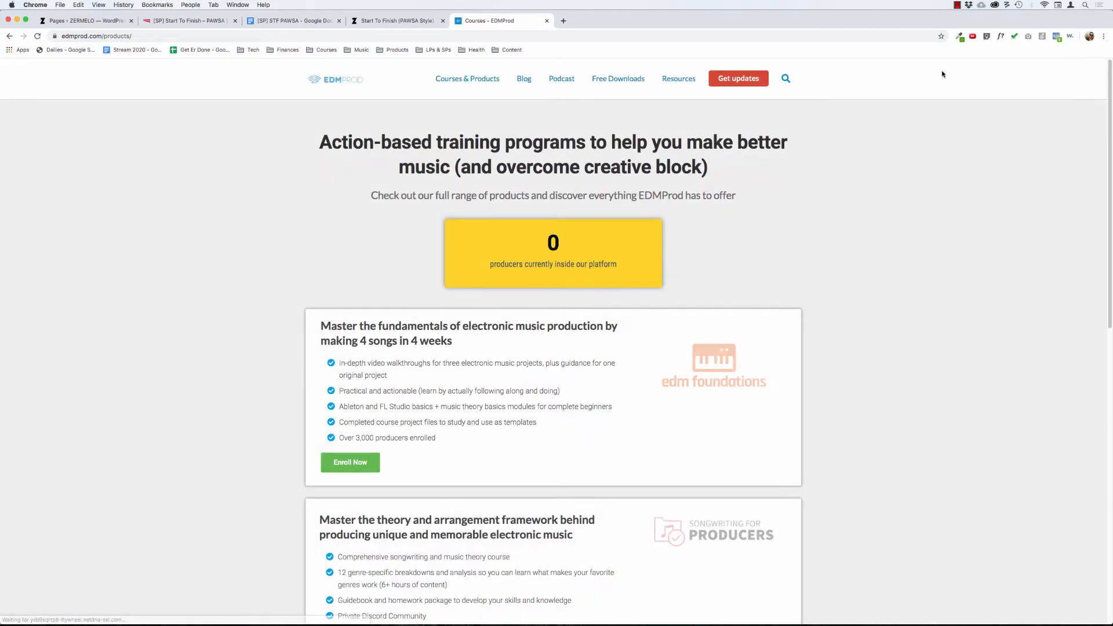
Examine the course listings on the EDMProd products page, including their headlines, benefit lists and layout.
scroll(263, 247, "down", 6)
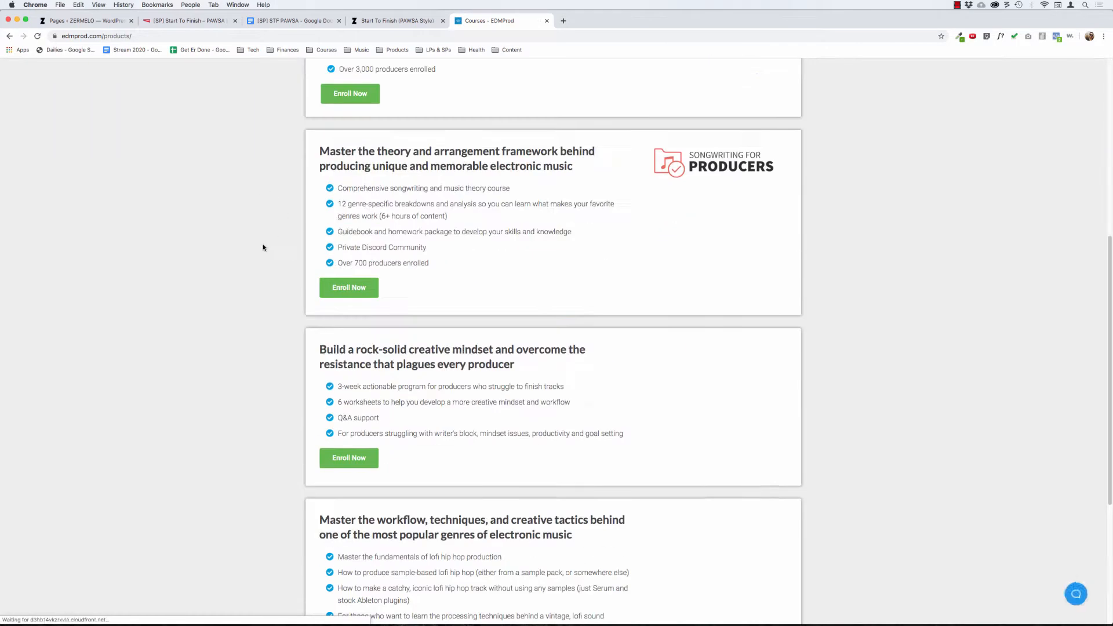
scroll(263, 248, "down", 10)
scroll(264, 245, "up", 20)
left_click_drag(256, 232, 656, 569)
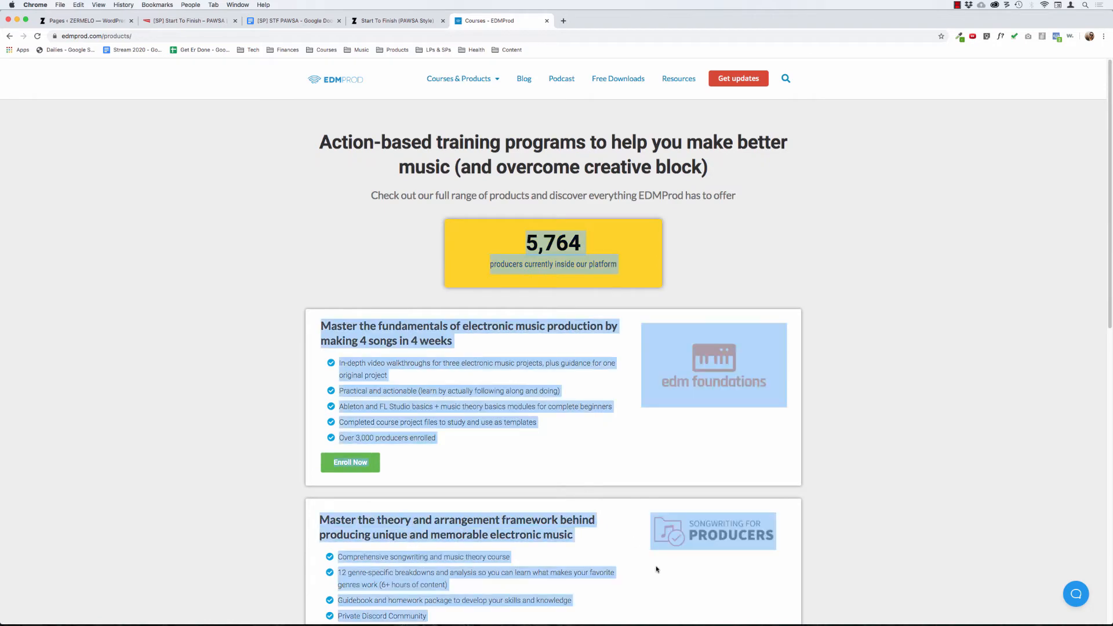
scroll(660, 533, "down", 10)
scroll(197, 277, "up", 20)
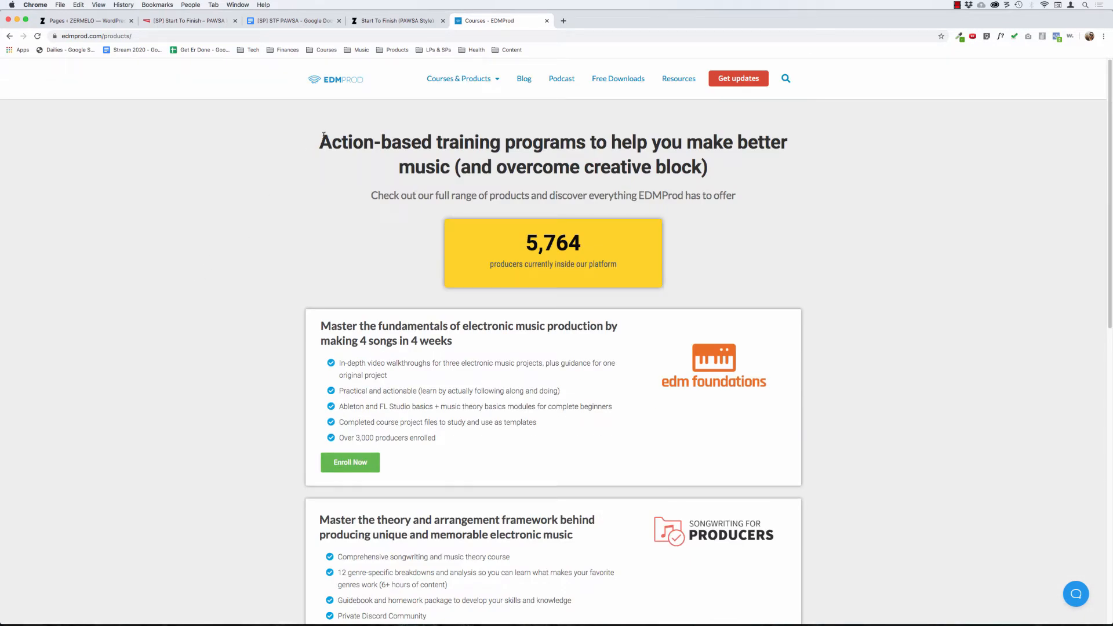
scroll(629, 269, "down", 3)
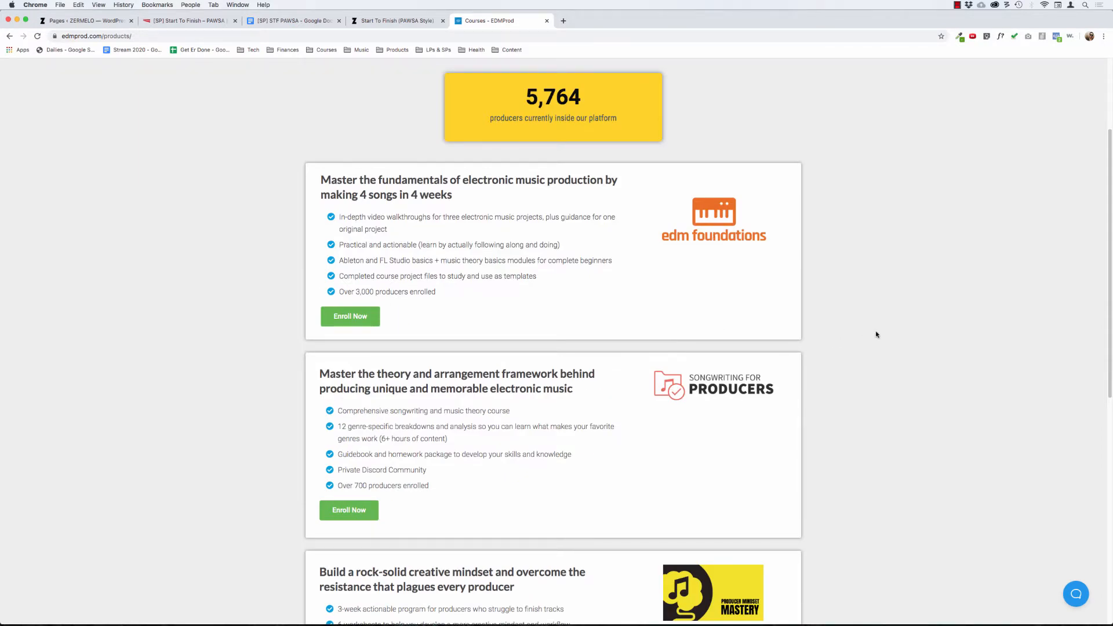
scroll(876, 334, "down", 10)
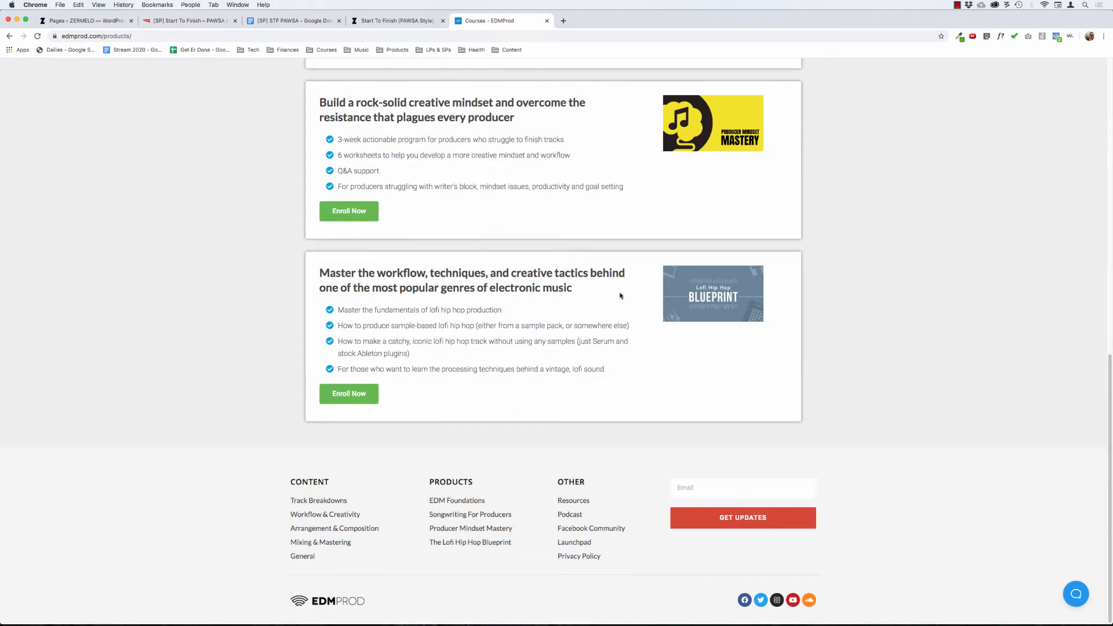
Go to the Lofi Hip Hop Blueprint sales page and inspect its hero background in the developer tools, closing them when done.
left_click(345, 394)
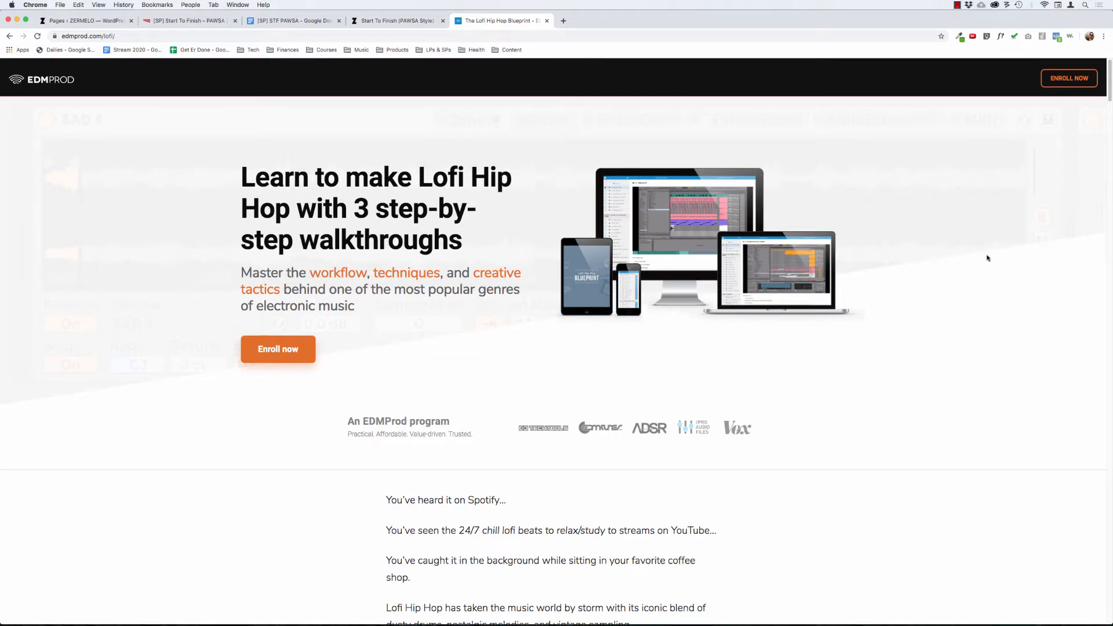
right_click(876, 200)
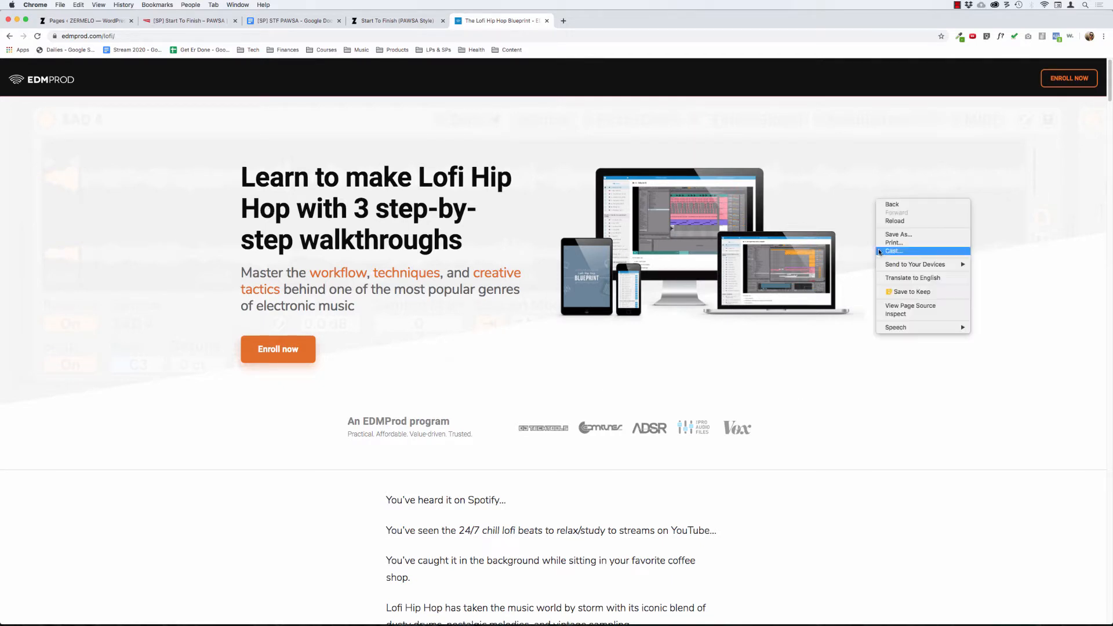
left_click(894, 314)
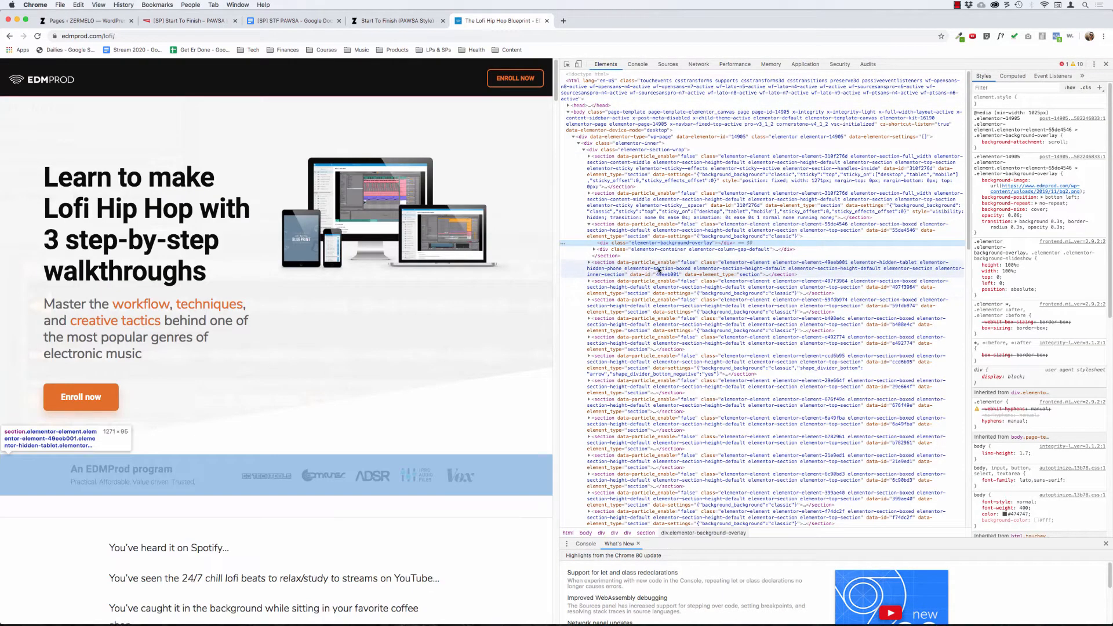
left_click(1107, 64)
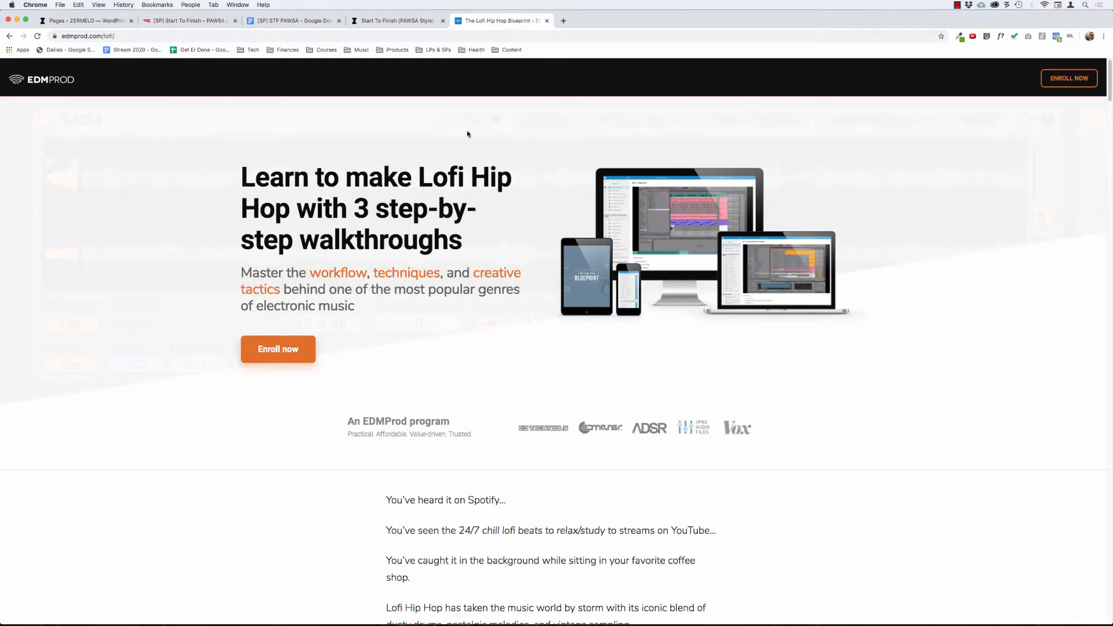
Examine the hero area of the Lofi Hip Hop Blueprint page, including its headline, subheadline, enroll button, device mockups and program logos.
scroll(471, 226, "down", 6)
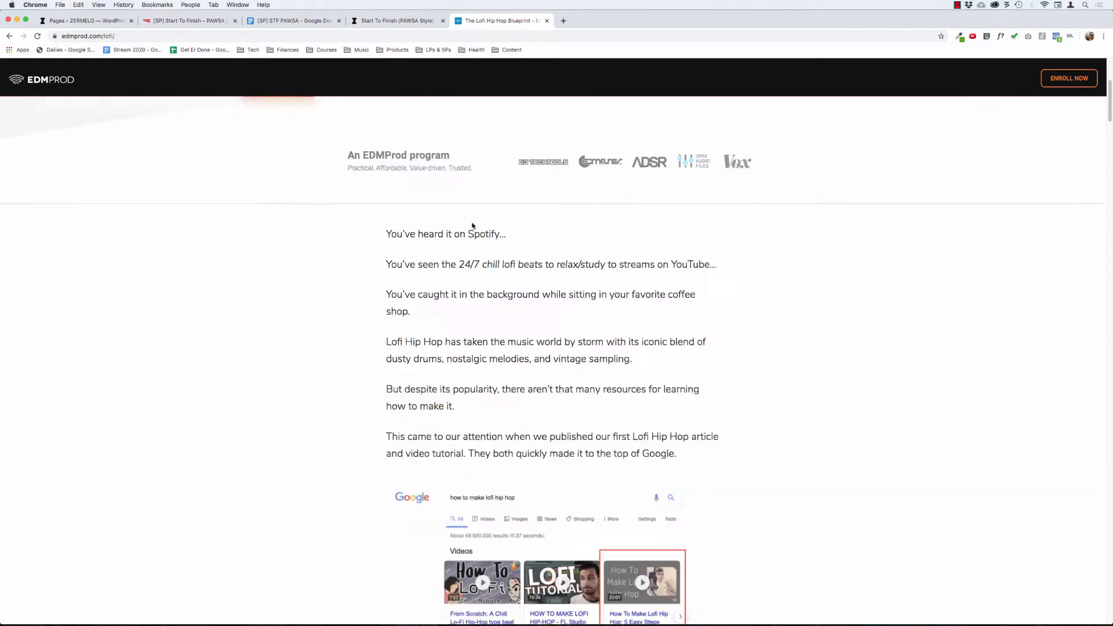
scroll(472, 224, "up", 6)
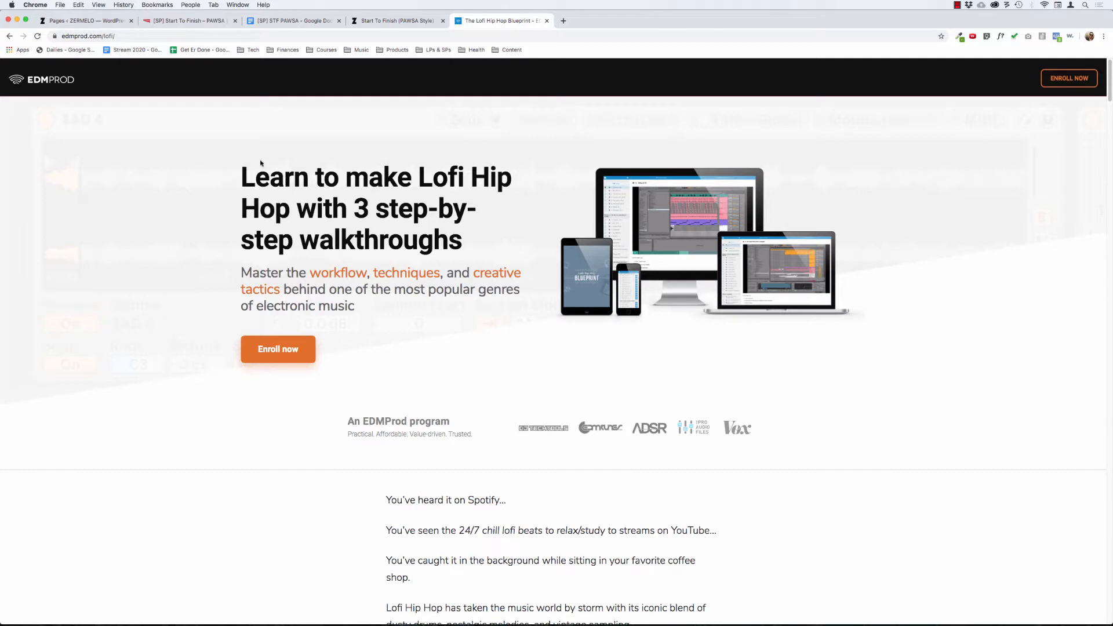
left_click_drag(234, 168, 793, 398)
left_click(795, 398)
left_click(398, 22)
left_click(491, 20)
left_click_drag(241, 178, 381, 262)
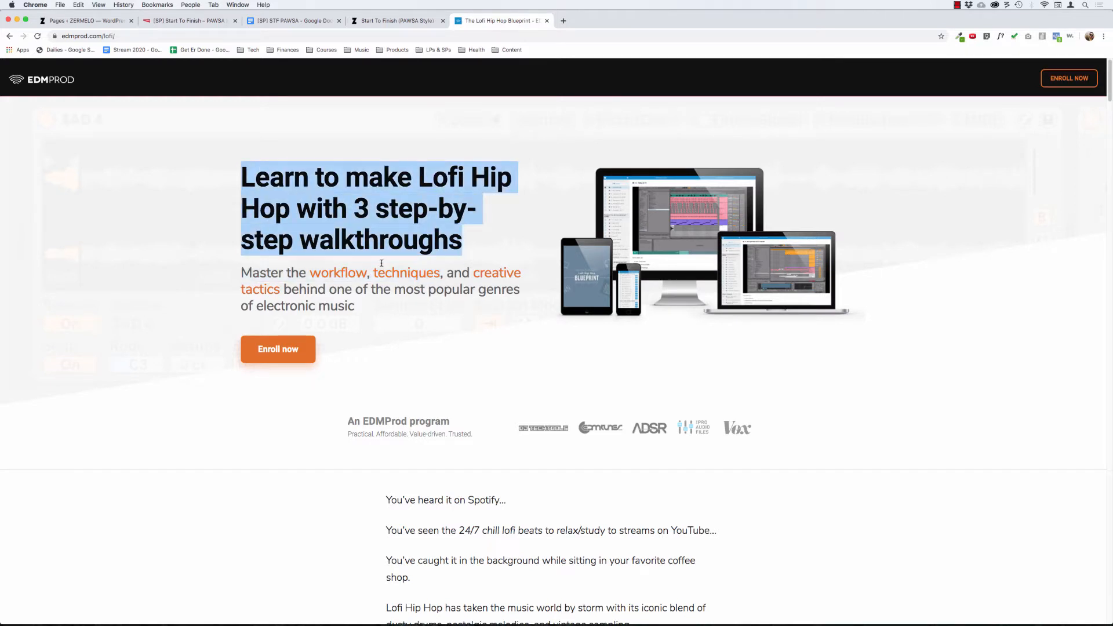
left_click_drag(237, 277, 398, 309)
left_click(328, 348)
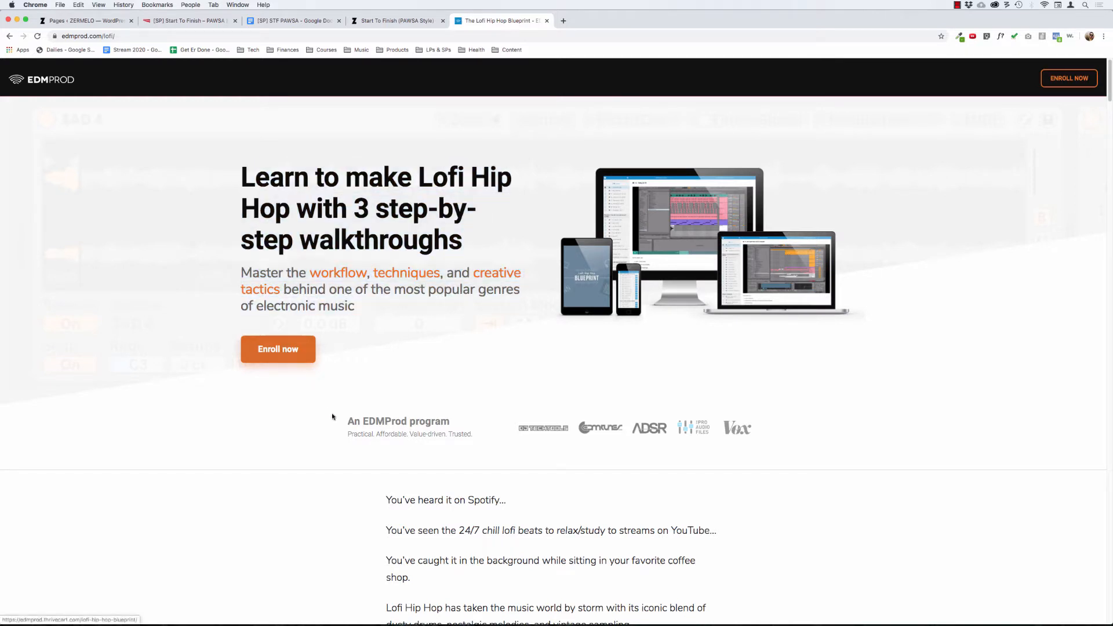
left_click_drag(337, 426, 629, 459)
left_click(751, 436)
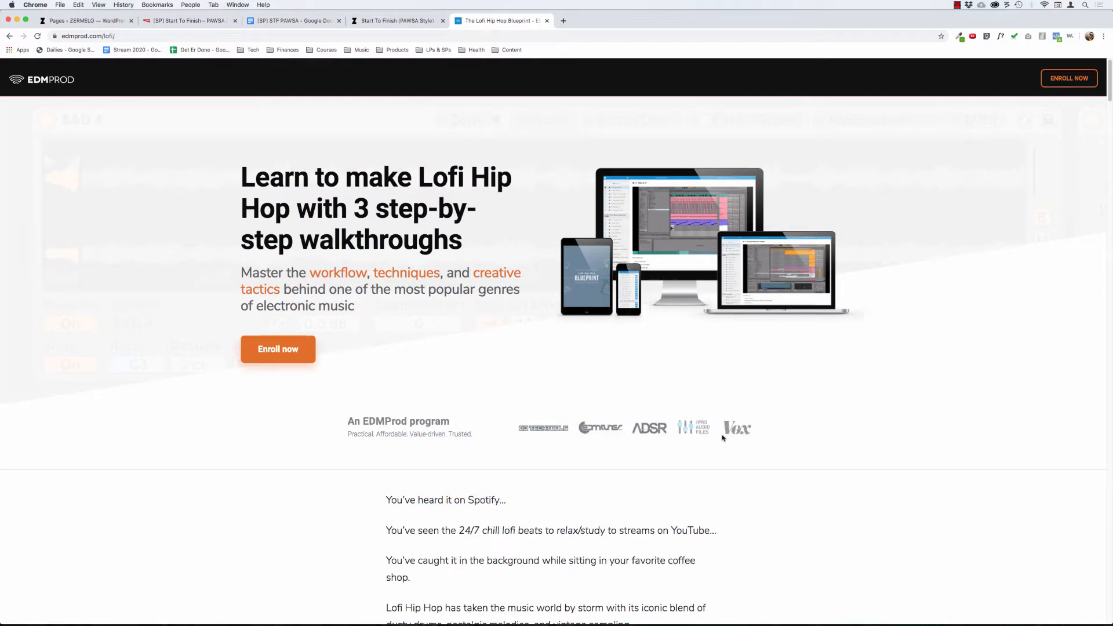
Examine the body of the Lofi Hip Hop Blueprint page, from the introductory copy and screenshots to the benefit list and syllabus.
scroll(379, 463, "down", 10)
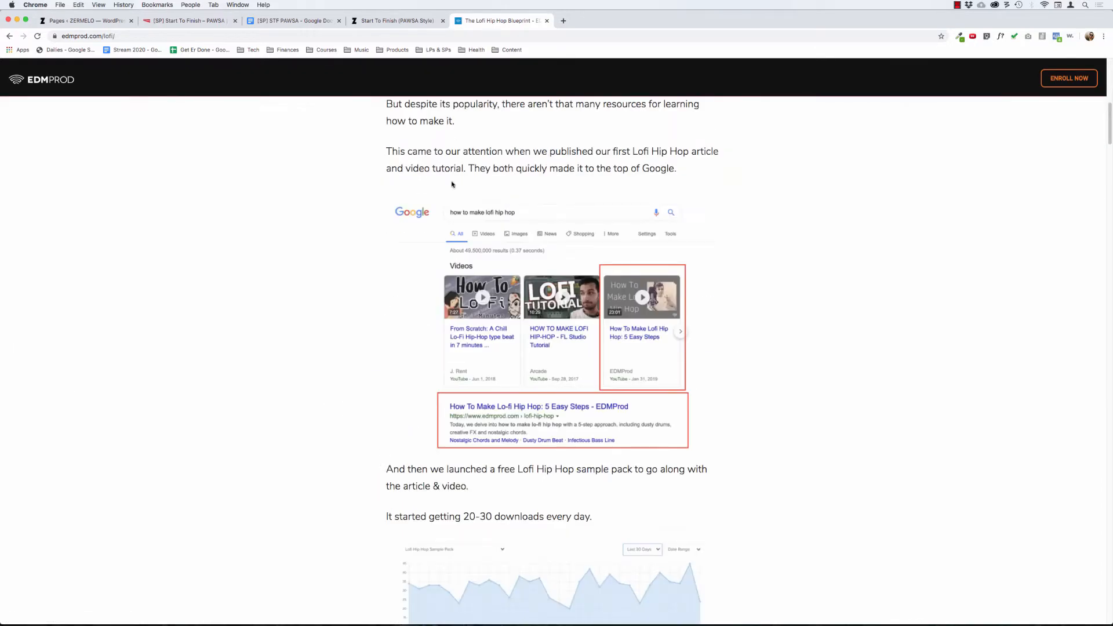
scroll(452, 197, "up", 5)
left_click_drag(387, 250, 591, 534)
scroll(592, 534, "down", 10)
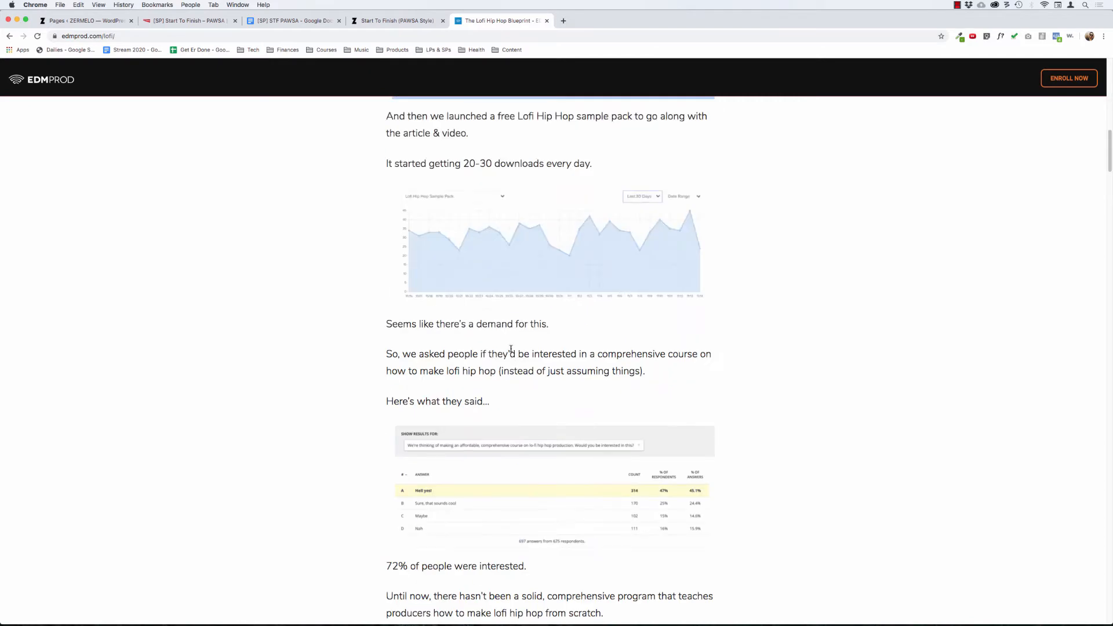
scroll(511, 350, "down", 10)
scroll(511, 350, "up", 10)
scroll(511, 350, "down", 15)
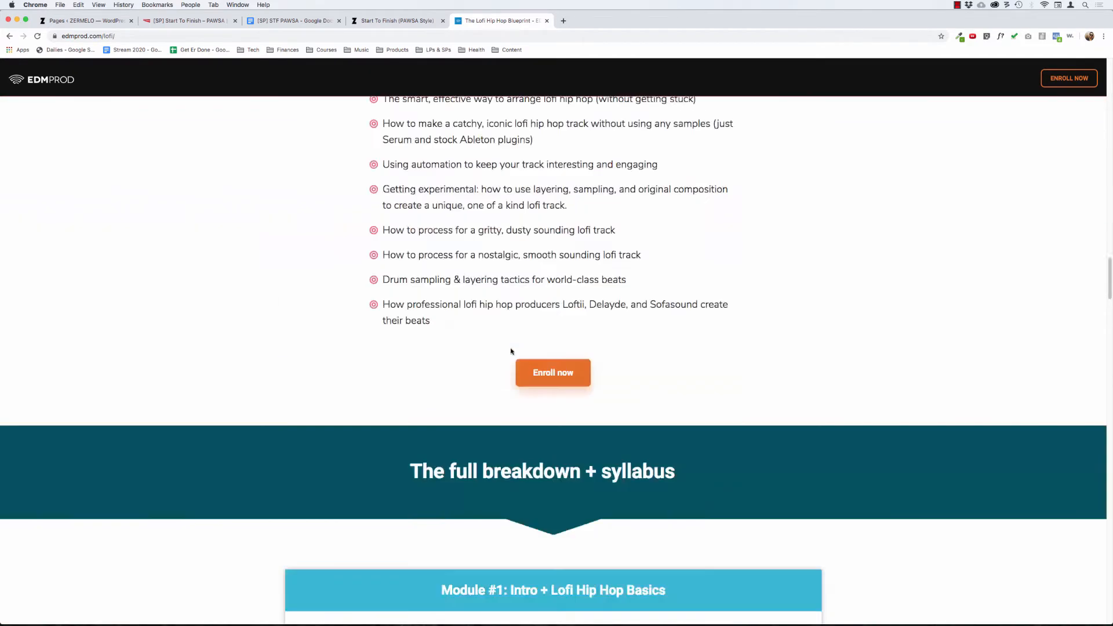
scroll(511, 351, "down", 20)
scroll(512, 351, "up", 20)
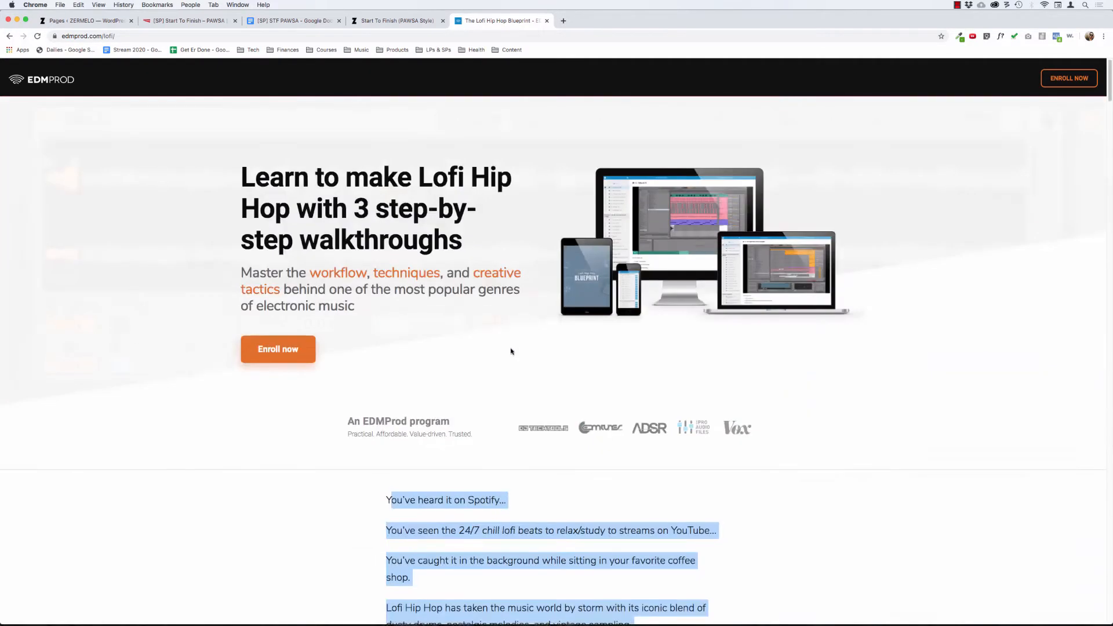
Load zermelomusic.com/tech-house-system in a new browser tab and place that tab before the Lofi Hip Hop Blueprint tab.
left_click(406, 21)
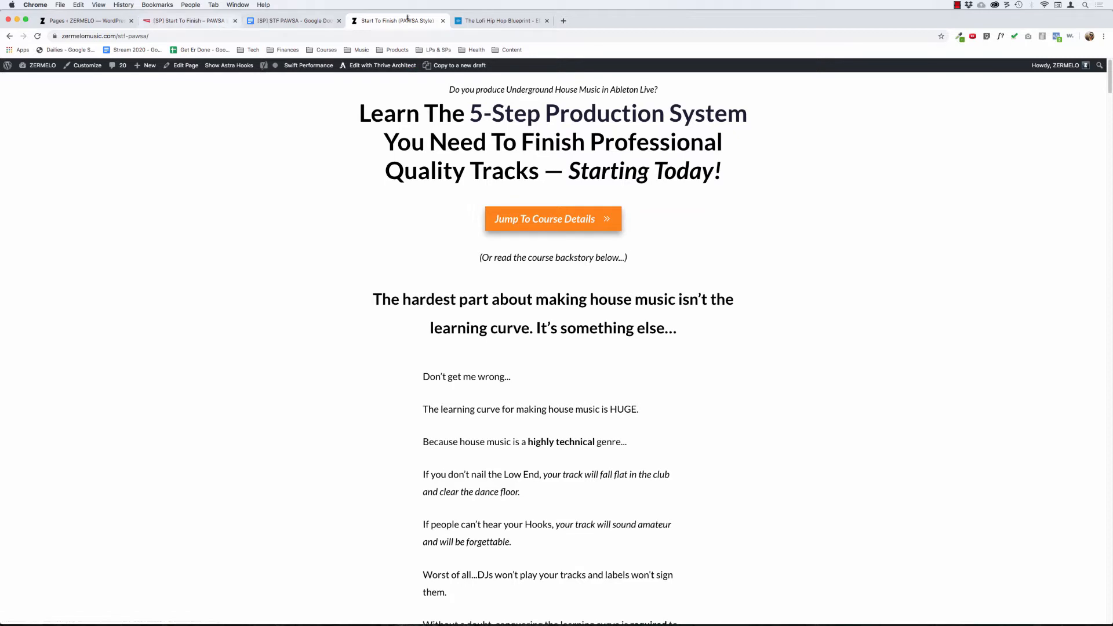
key("super+t")
type("zermelomusic.com")
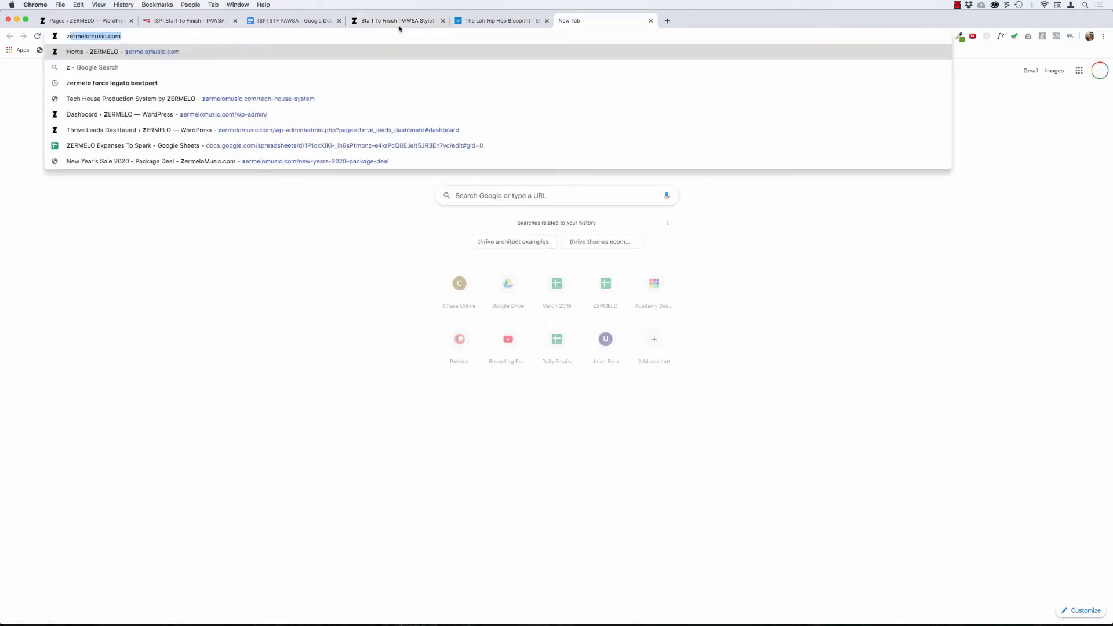
type("/tech-house-system")
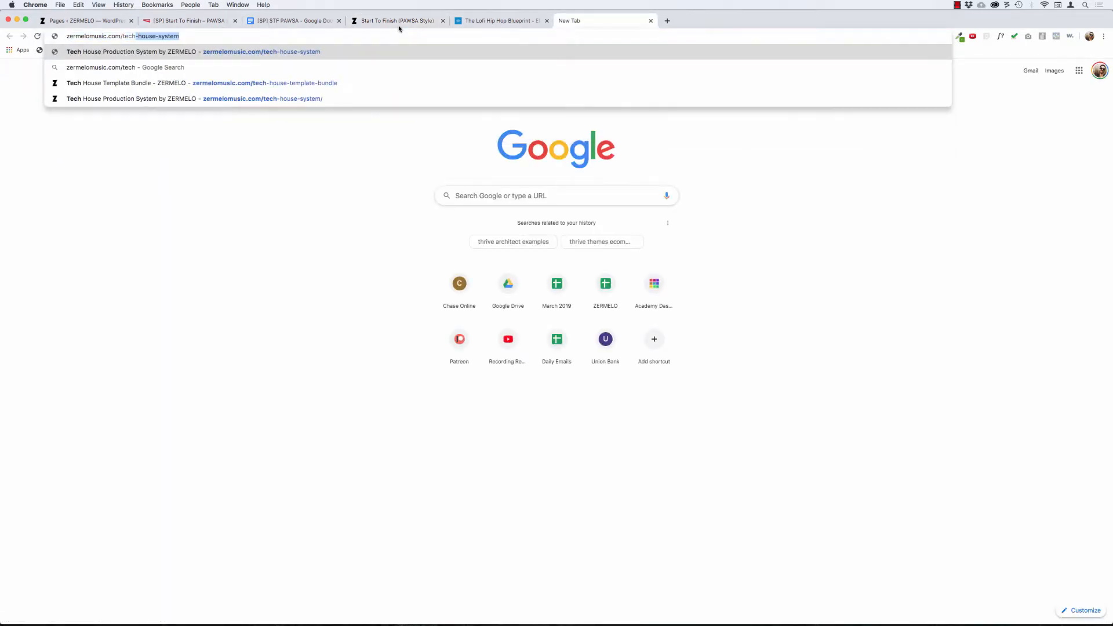
key("Return")
left_click_drag(595, 24, 479, 17)
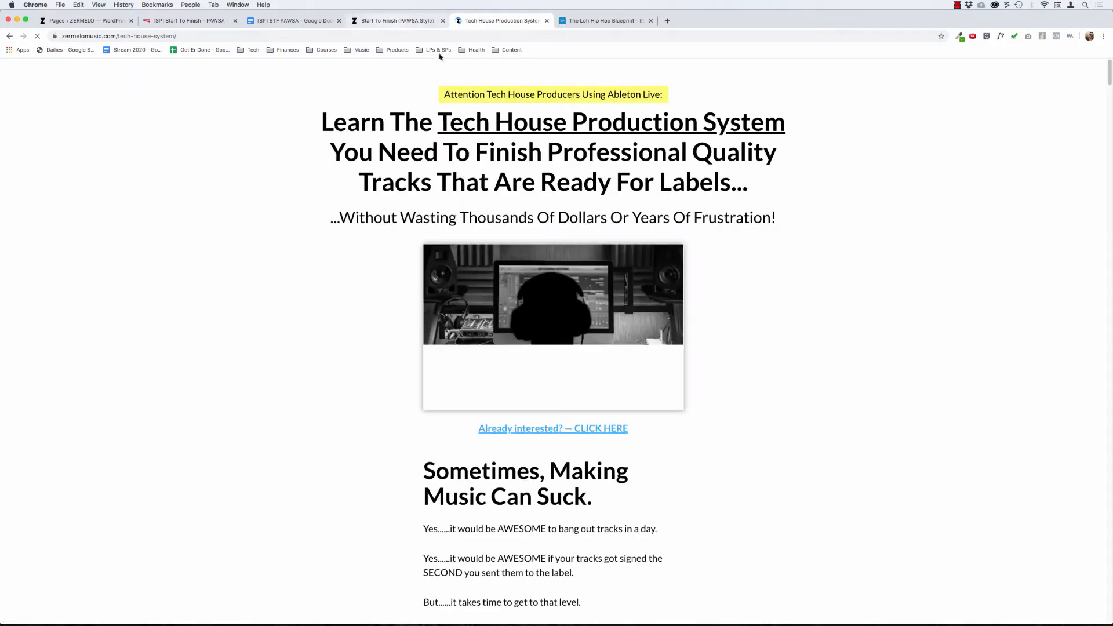
Look through the Tech House Production System sales page, from the headline and image down through the copy.
scroll(460, 184, "down", 18)
scroll(461, 184, "up", 18)
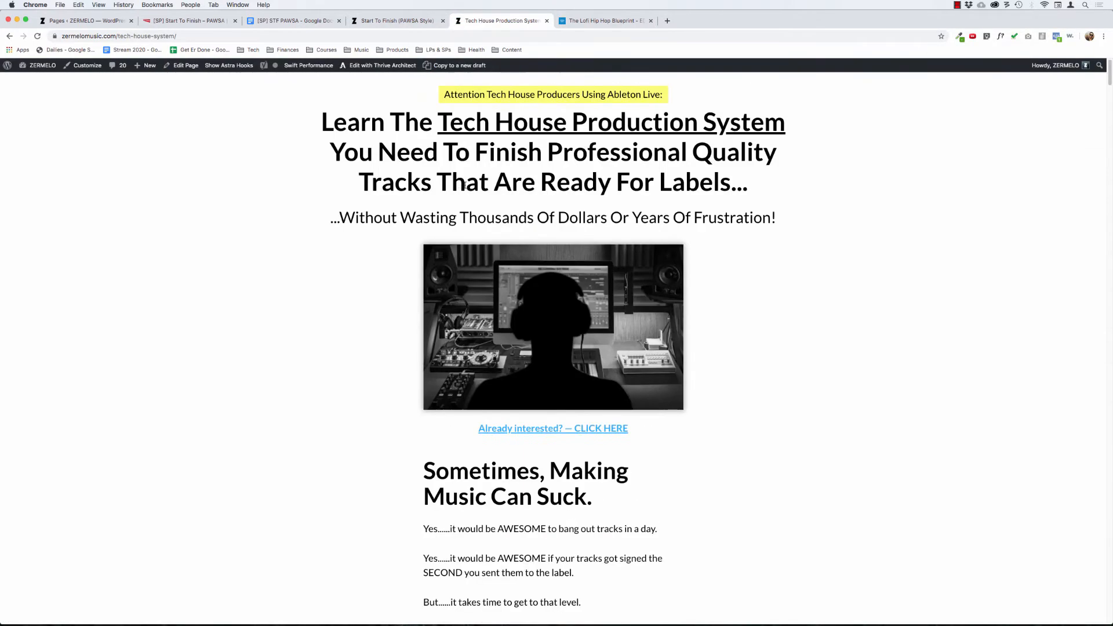
scroll(464, 185, "down", 20)
scroll(464, 184, "up", 20)
Compare the Lofi Hip Hop Blueprint, Tech House and existing PAWSA sales page layouts, and return to the blank Thrive Architect page.
left_click(197, 21)
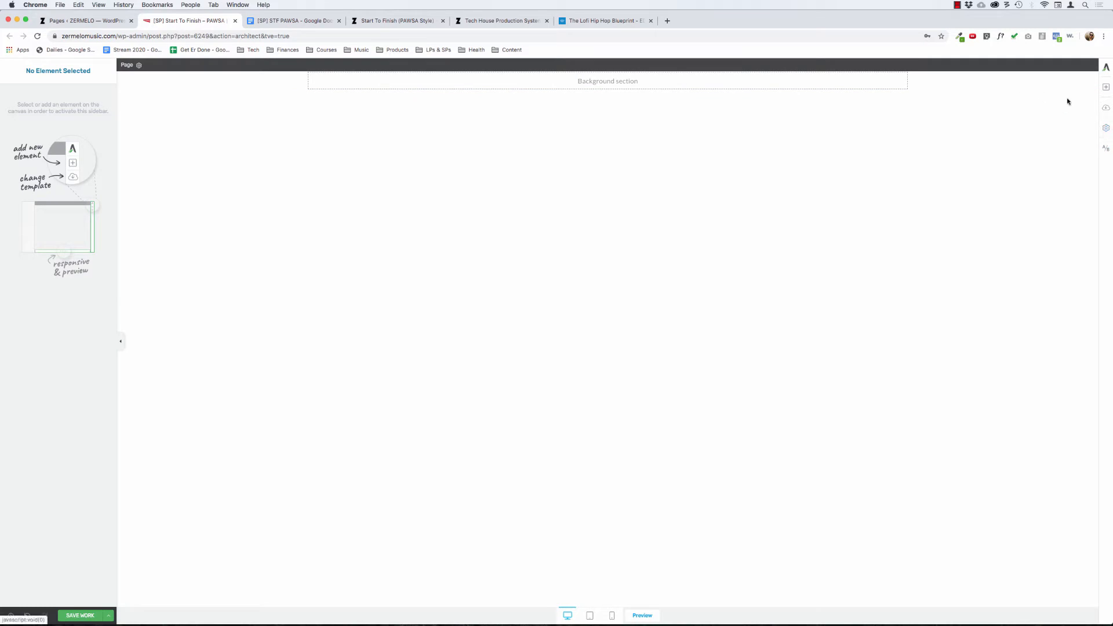
left_click(620, 21)
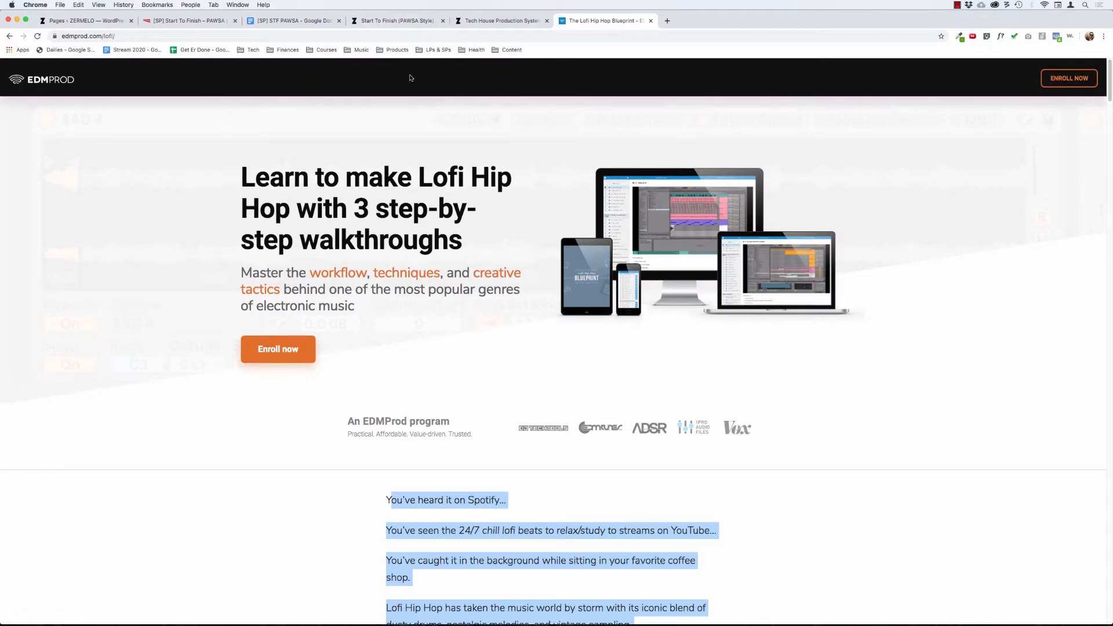
scroll(462, 196, "down", 15)
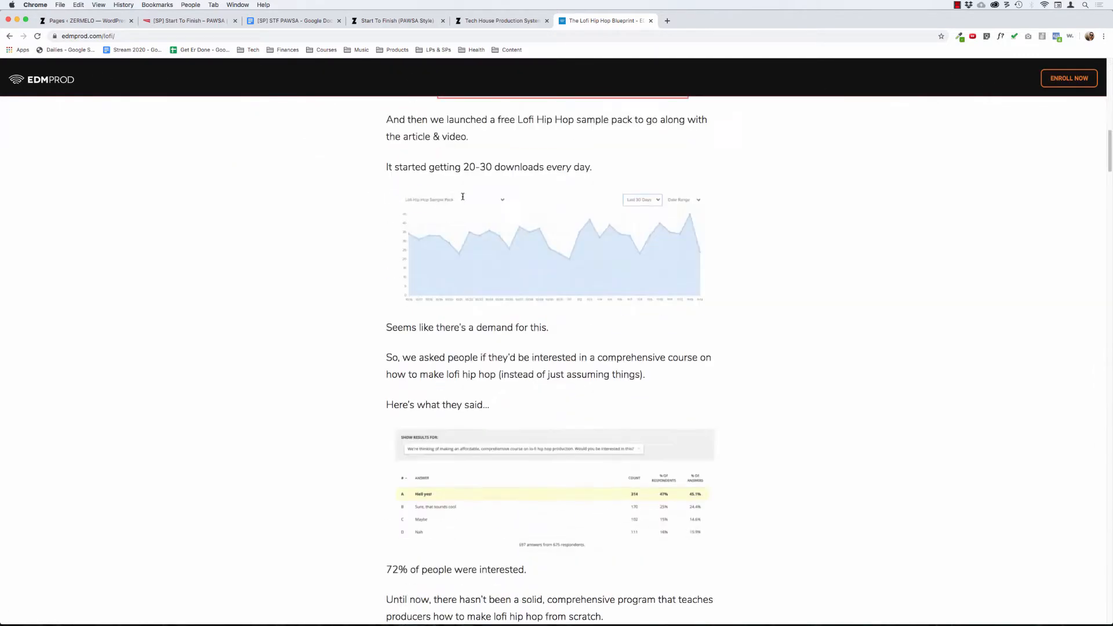
scroll(463, 197, "down", 20)
scroll(462, 196, "up", 20)
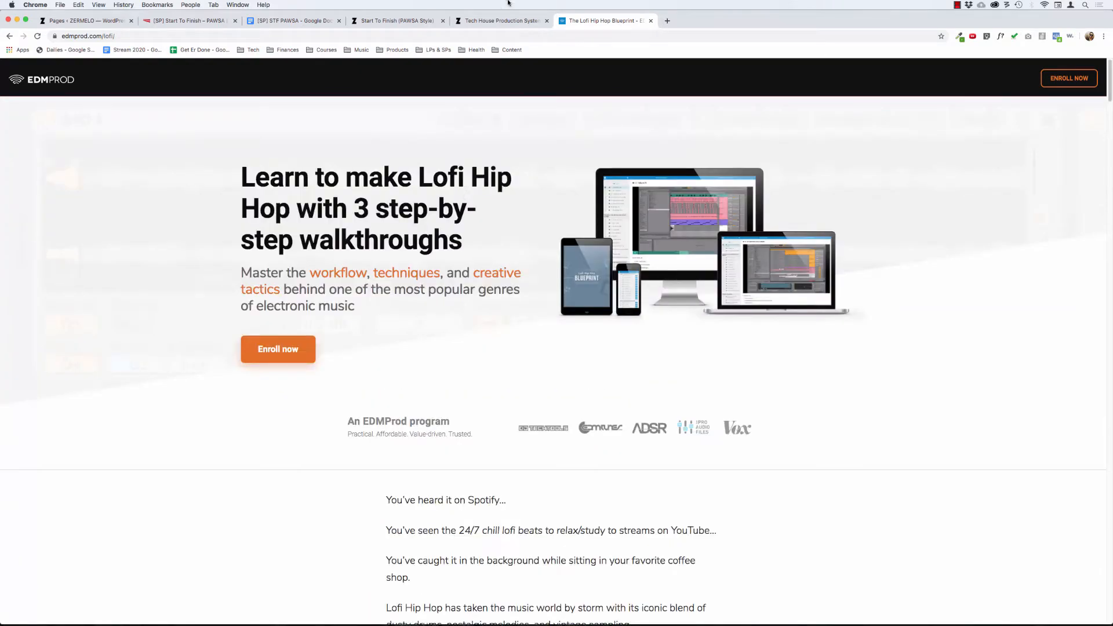
left_click(468, 21)
left_click(391, 21)
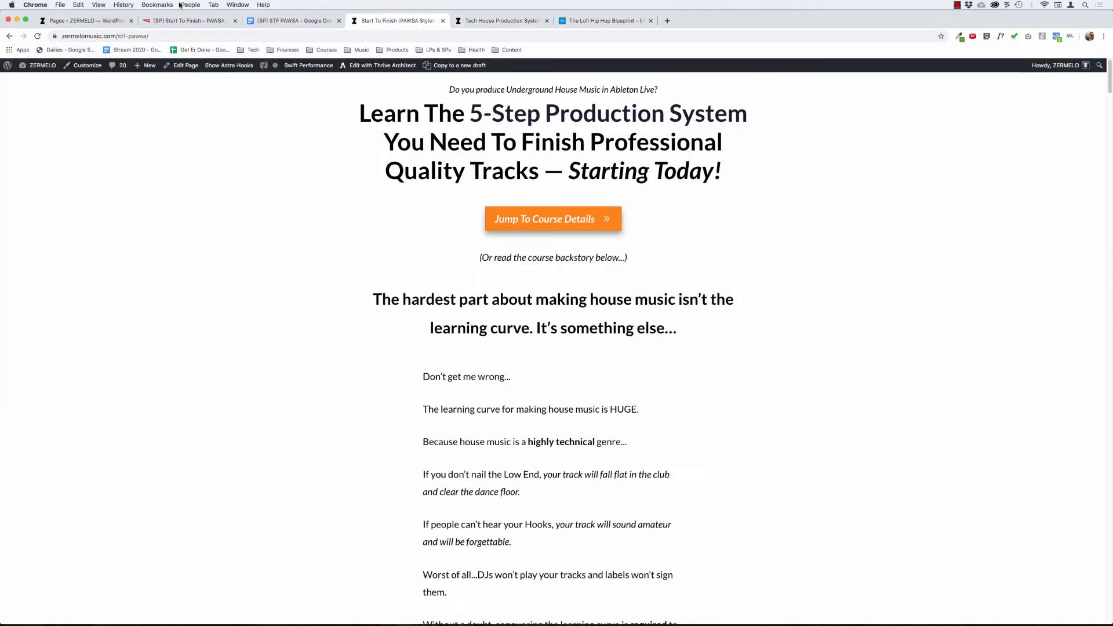
left_click(187, 21)
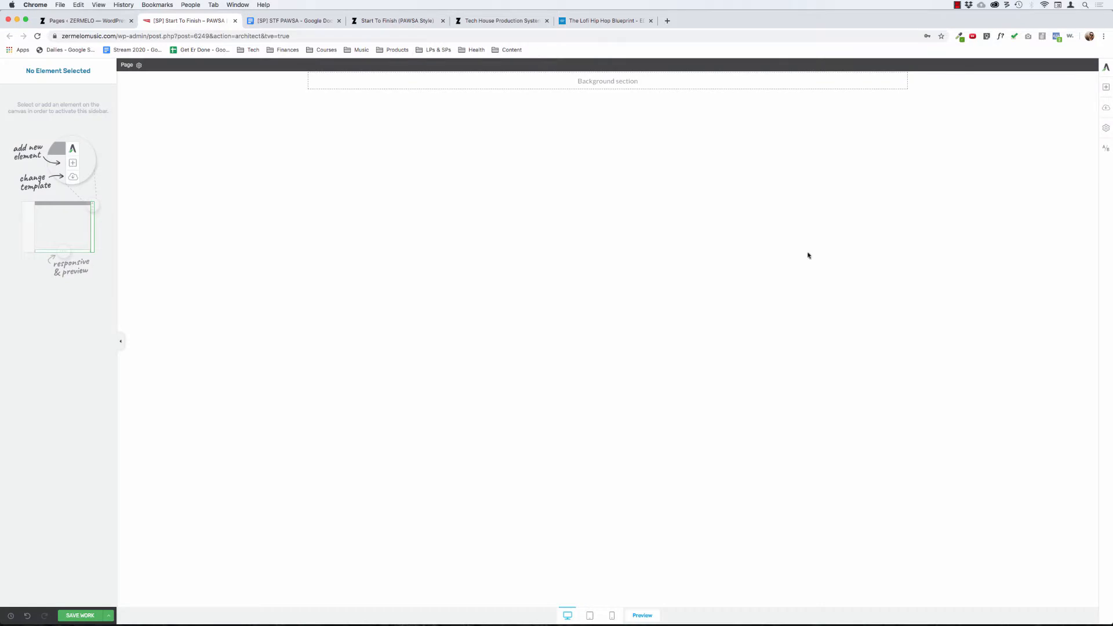
left_click(1106, 88)
left_click(868, 168)
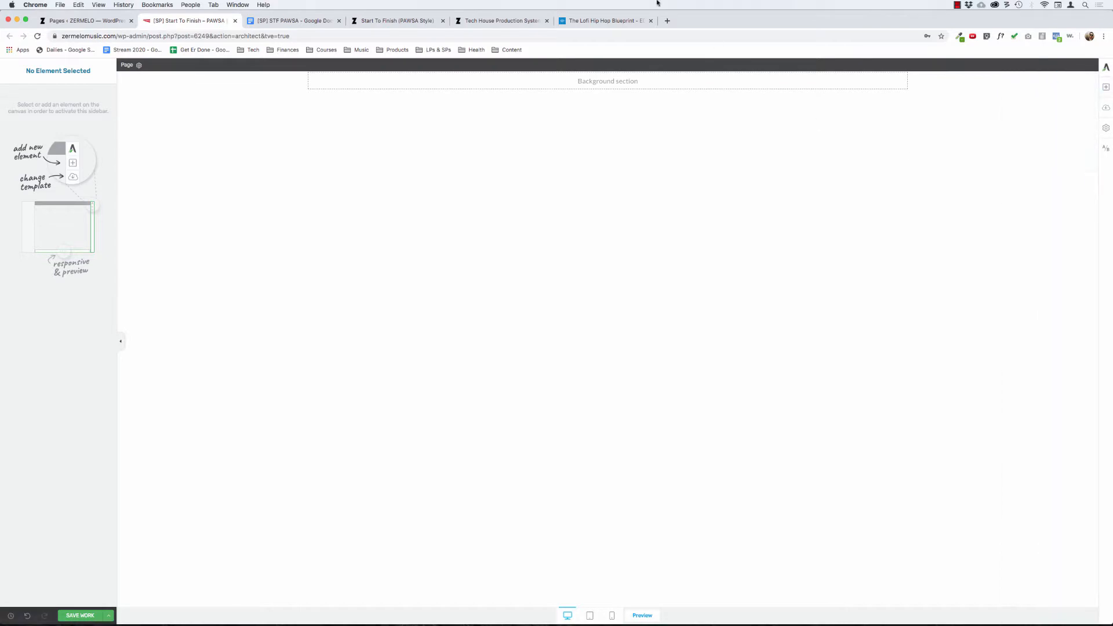
left_click(608, 21)
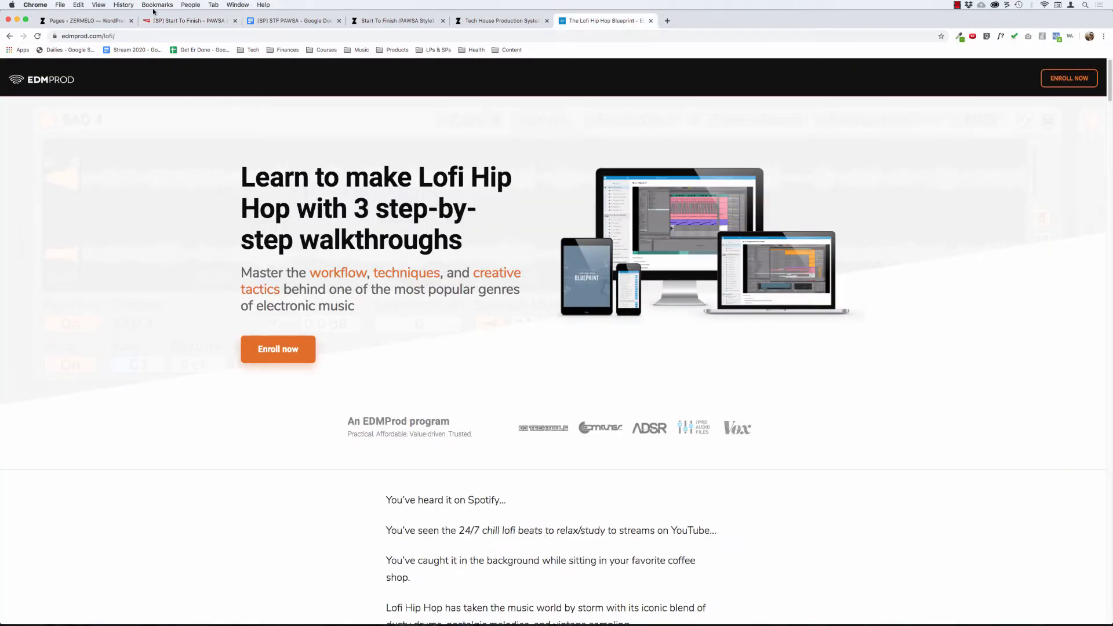
left_click(81, 21)
left_click(194, 22)
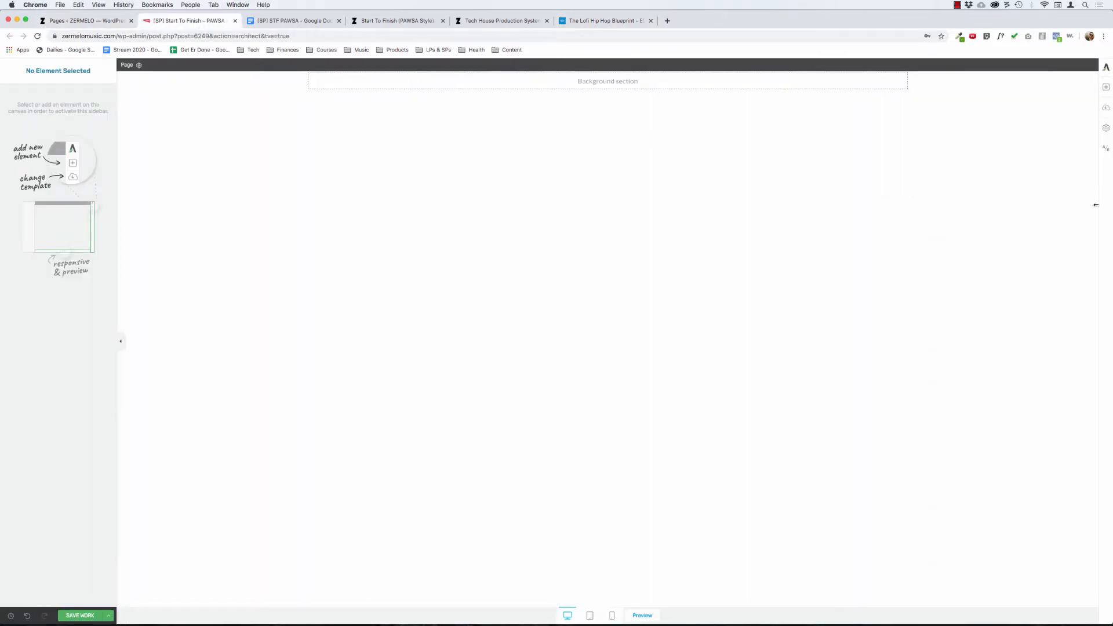
Add a Content Box to the background section and insert a two-column layout with equal 1/2 columns inside it.
left_click(1106, 87)
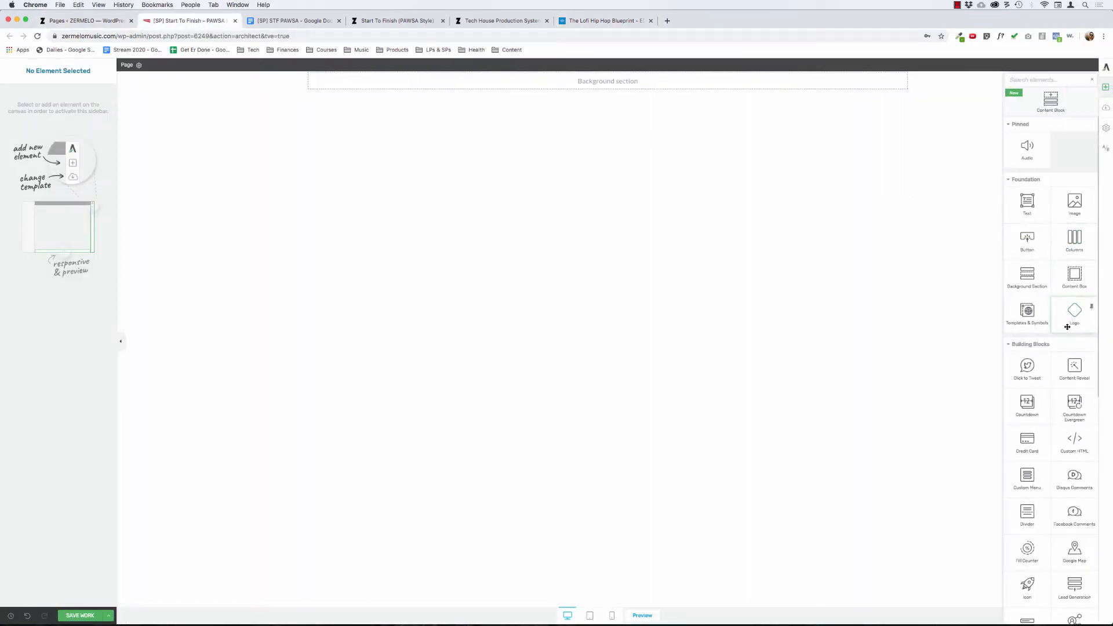
left_click_drag(1083, 287, 614, 83)
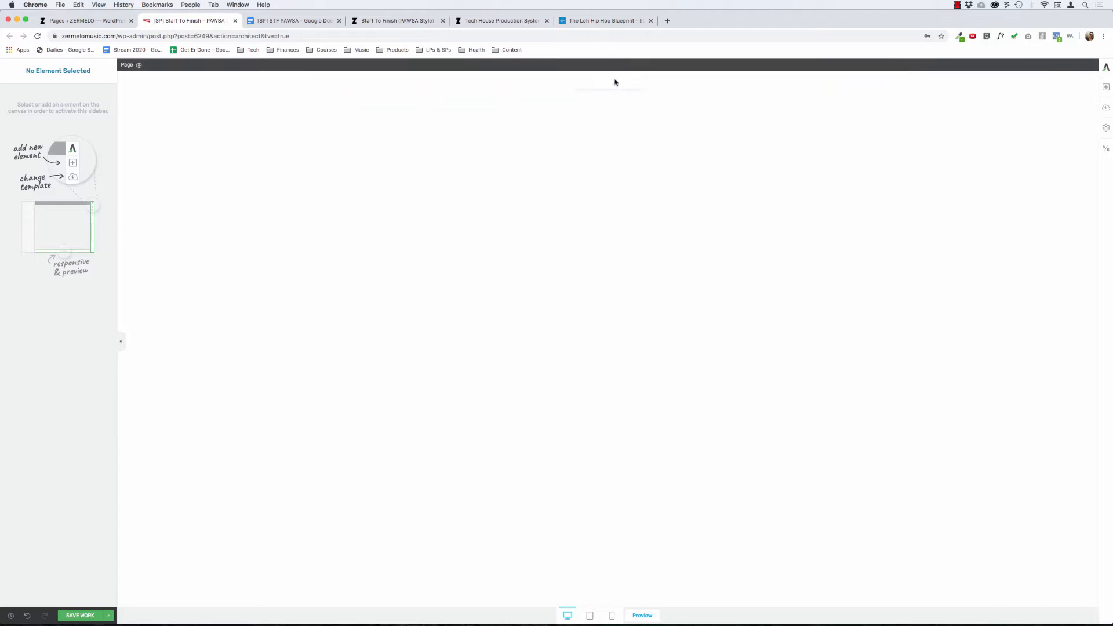
left_click(1105, 87)
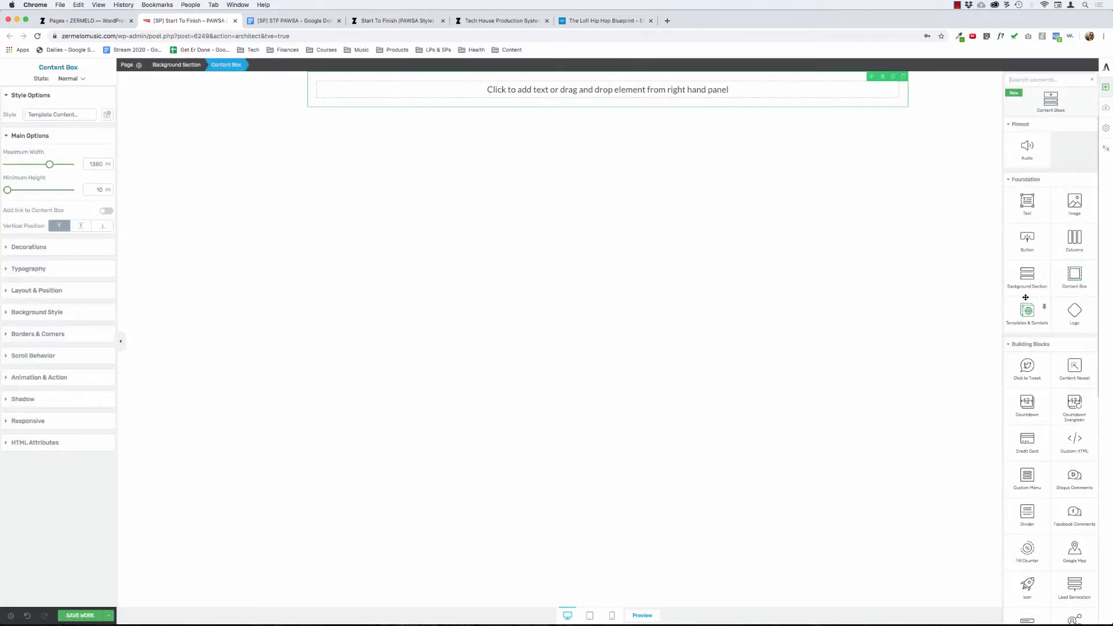
left_click_drag(1074, 236, 664, 91)
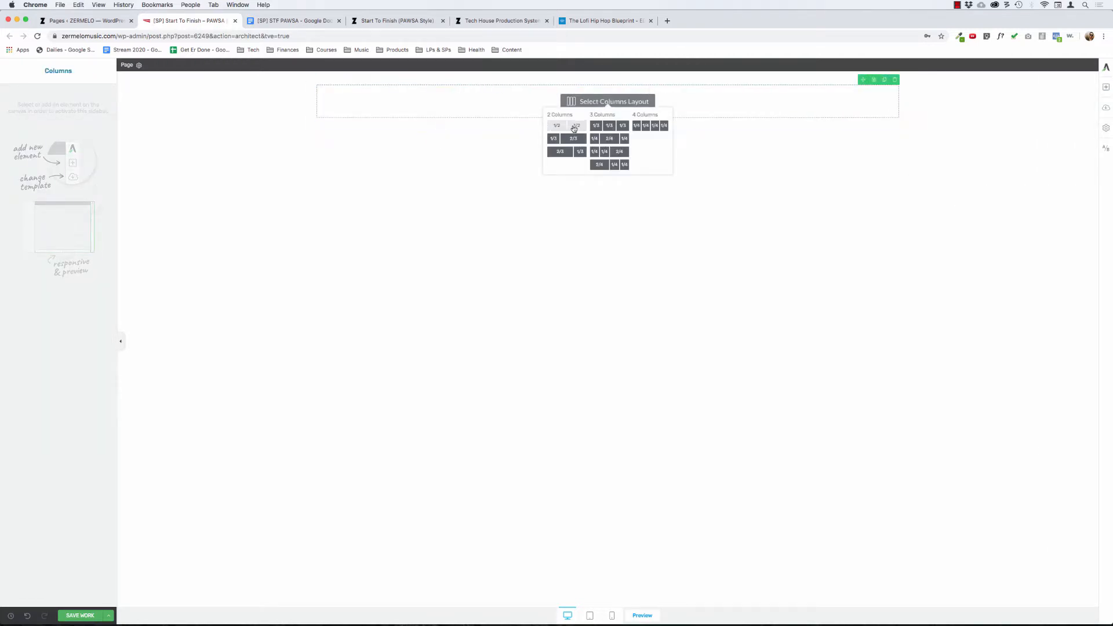
left_click(570, 125)
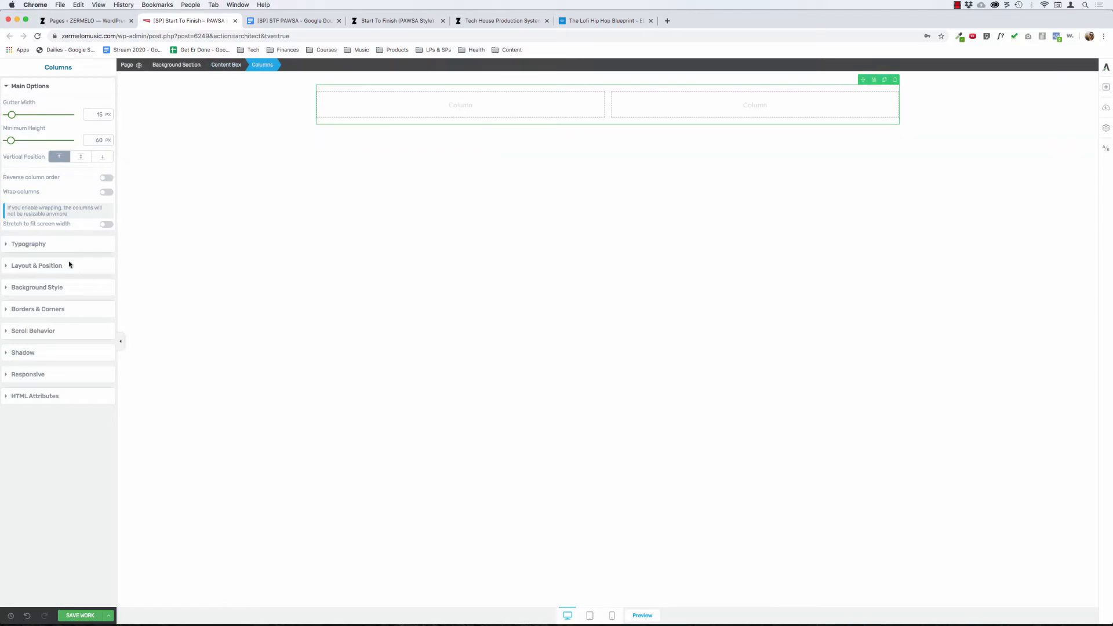
Set all margins and padding of the two-column layout to 0 px.
left_click(69, 264)
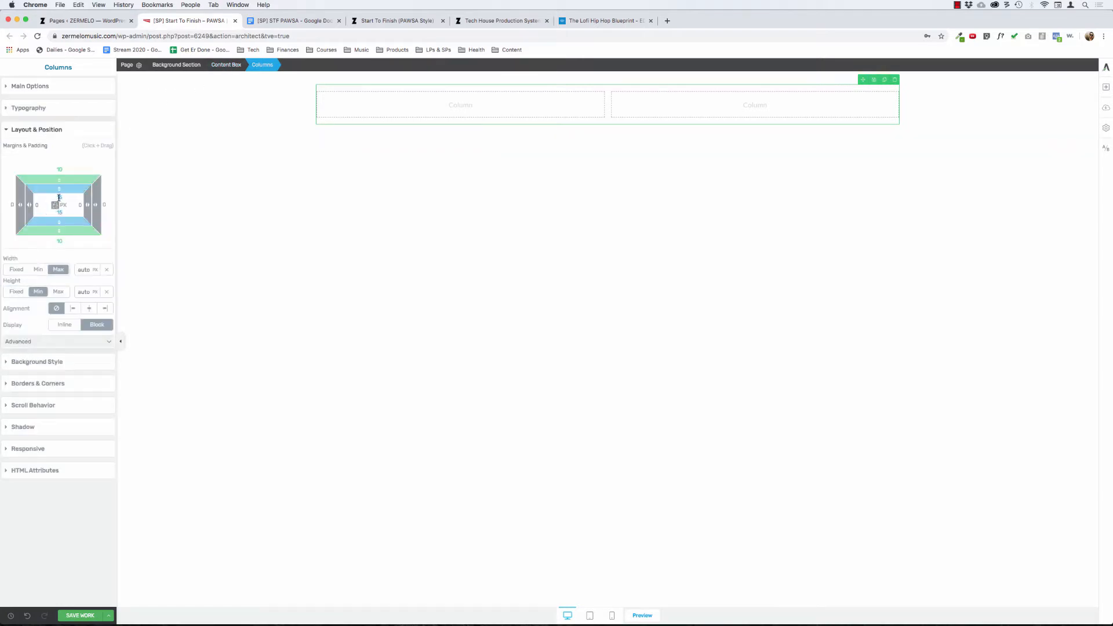
type("00")
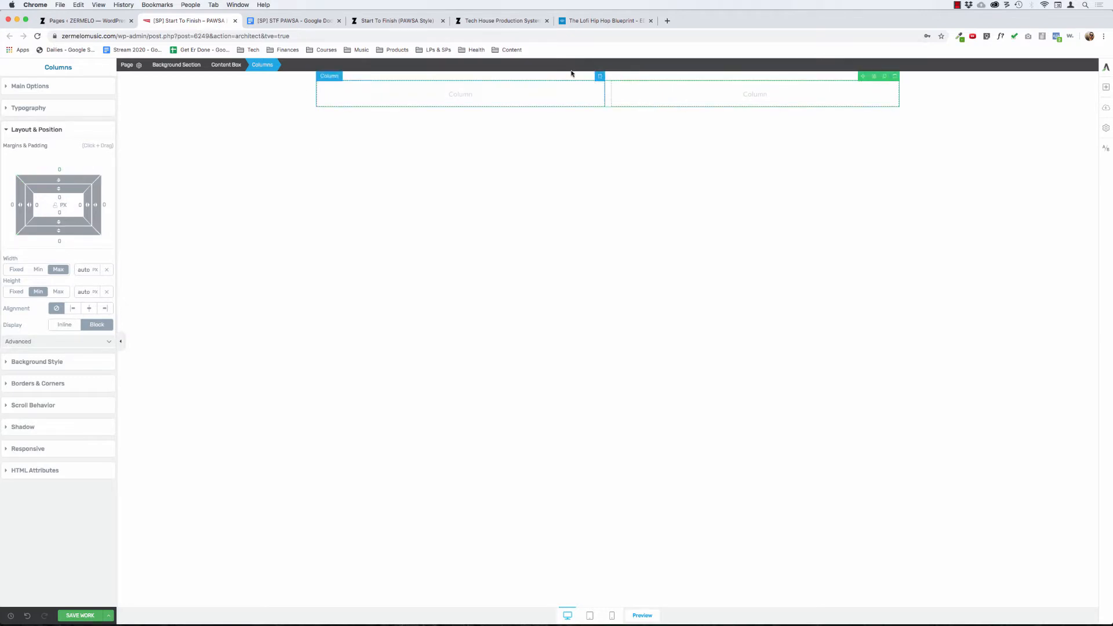
Set the Content Box's padding to 0 px on all sides.
left_click(231, 64)
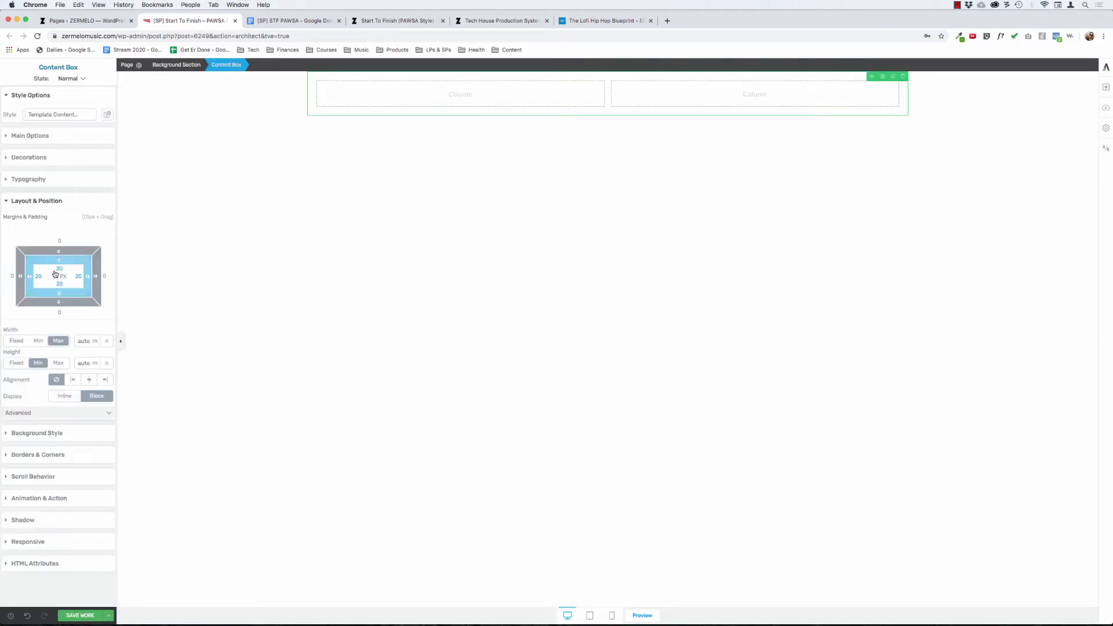
type("0")
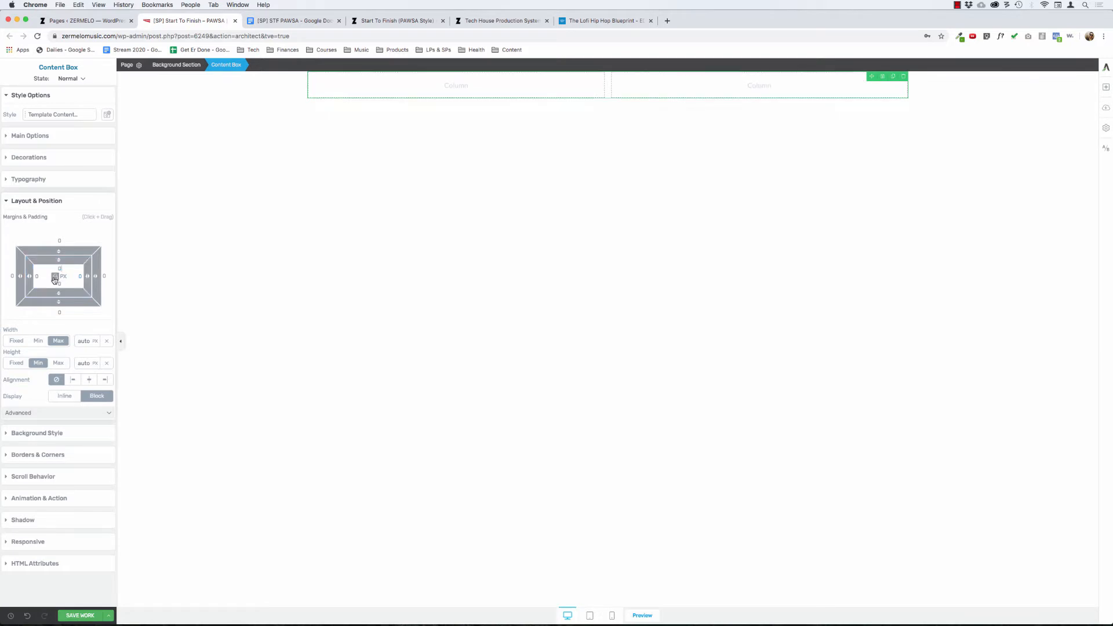
left_click(361, 261)
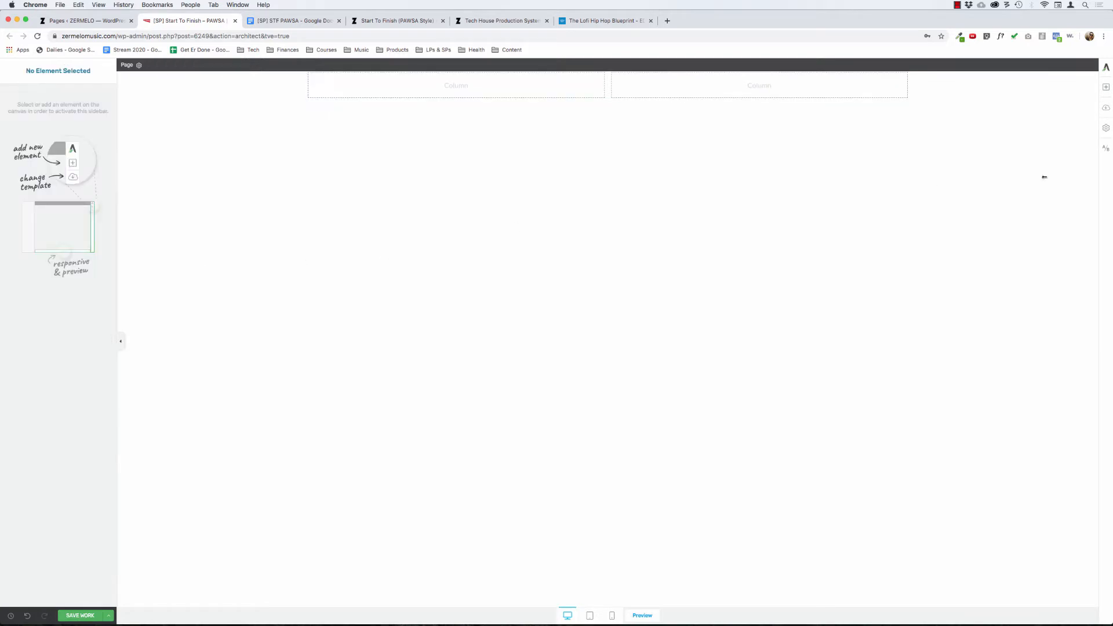
Add a Text element to the first column starting "Learn how to finish professional quality tech house" and move the floating text toolbar off it.
left_click(1107, 87)
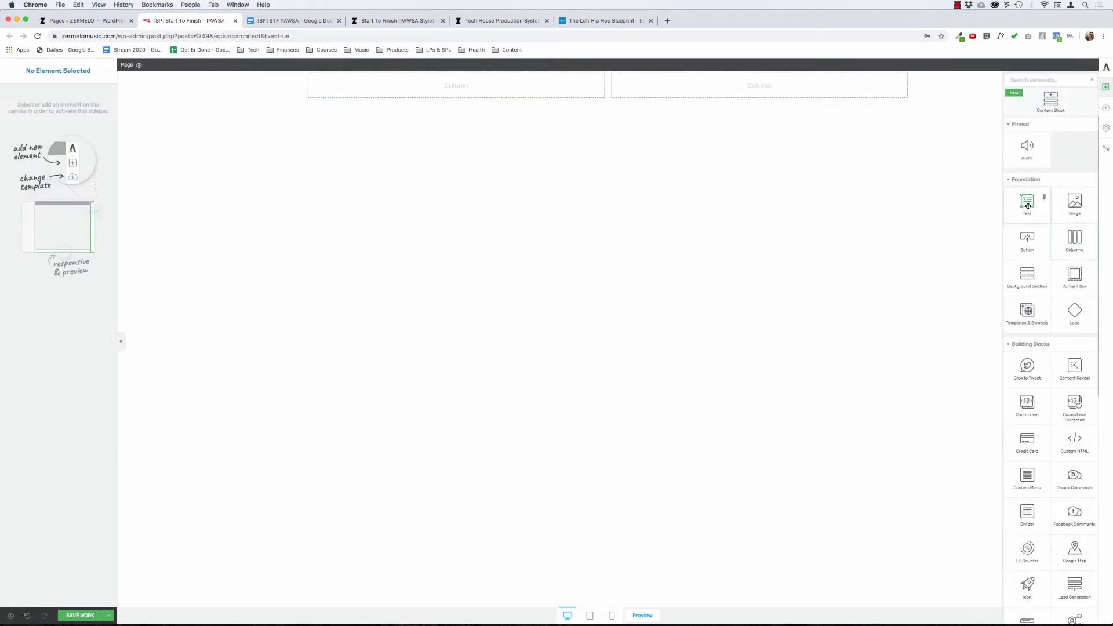
left_click_drag(1035, 209, 476, 90)
left_click(378, 85)
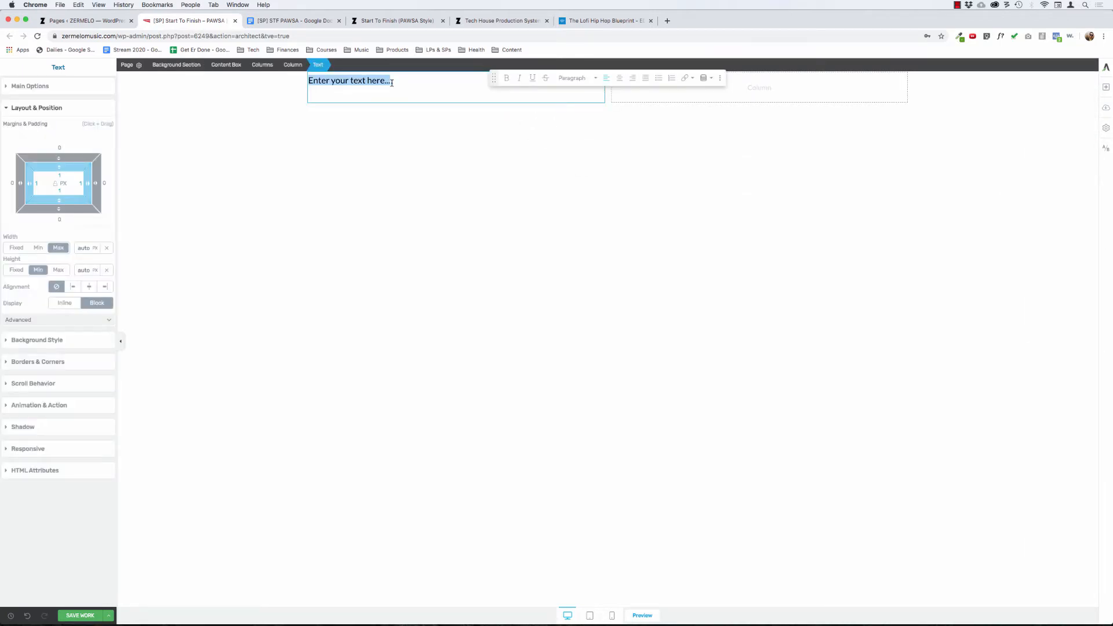
type("L")
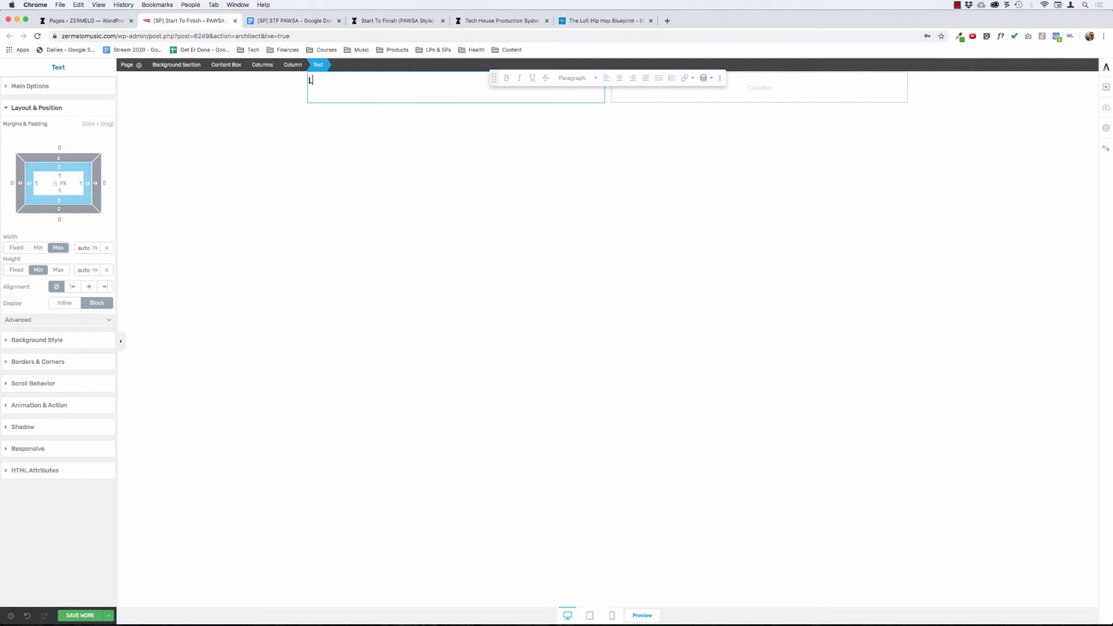
type("earn how to finish professional quality tech hou")
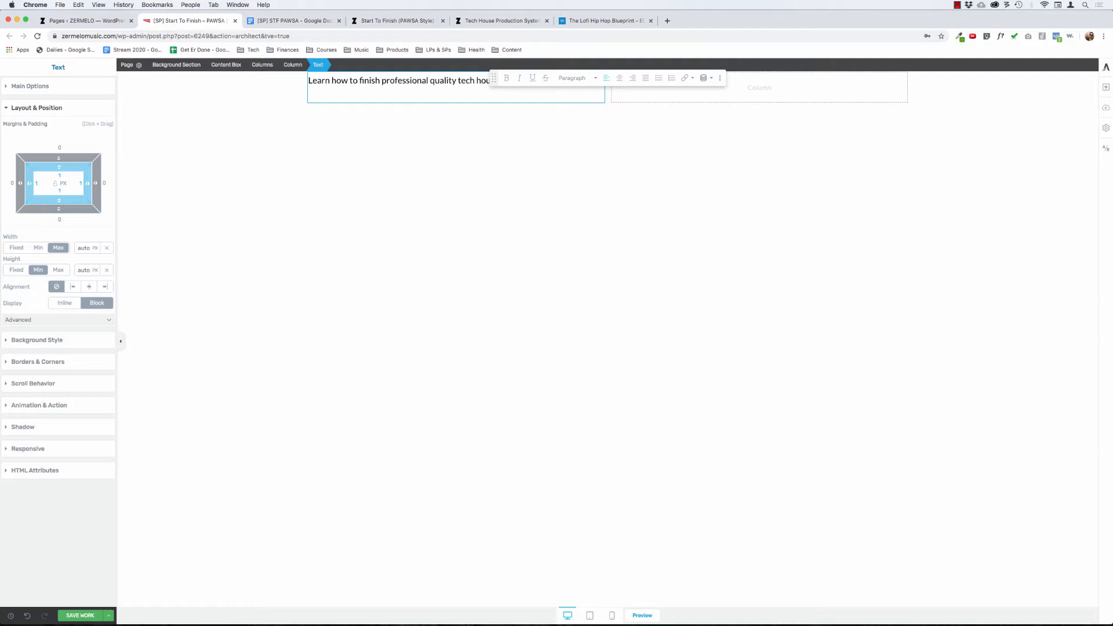
left_click(474, 229)
left_click(539, 87)
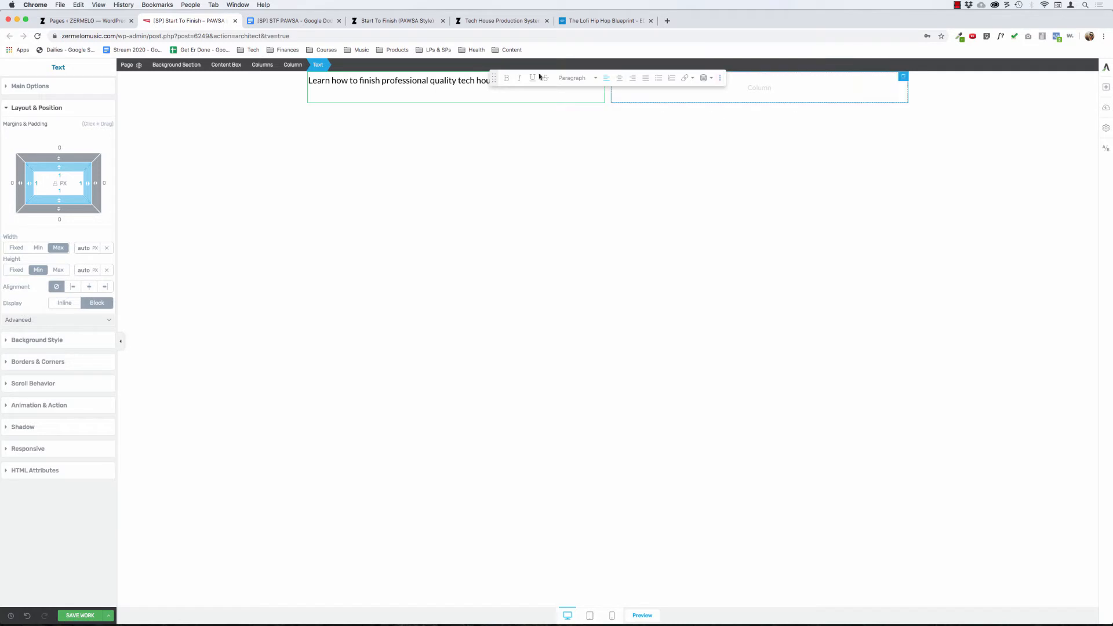
left_click_drag(494, 81, 490, 238)
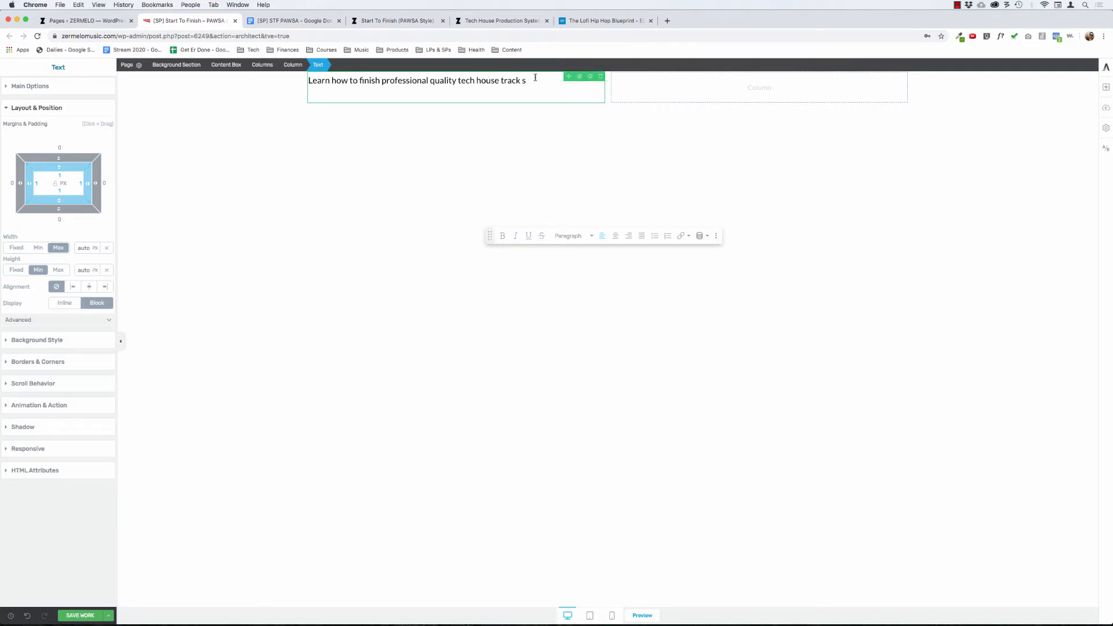
Reword the first column's text to read "Learn how to finish professional quality tracks that are ready for labels.".
key("BackSpace")
type("Alet")
key("BackSpace")
key("BackSpace")
key("BackSpace")
key("BackSpace")
key("BackSpace")
key("BackSpace")
key("BackSpace")
key("BackSpace")
key("BackSpace")
key("BackSpace")
key("BackSpace")
key("BackSpace")
key("BackSpace")
key("BackSpace")
key("BackSpace")
key("BackSpace")
key("BackSpace")
key("BackSpace")
key("BackSpace")
key("BackSpace")
key("BackSpace")
type("racks that")
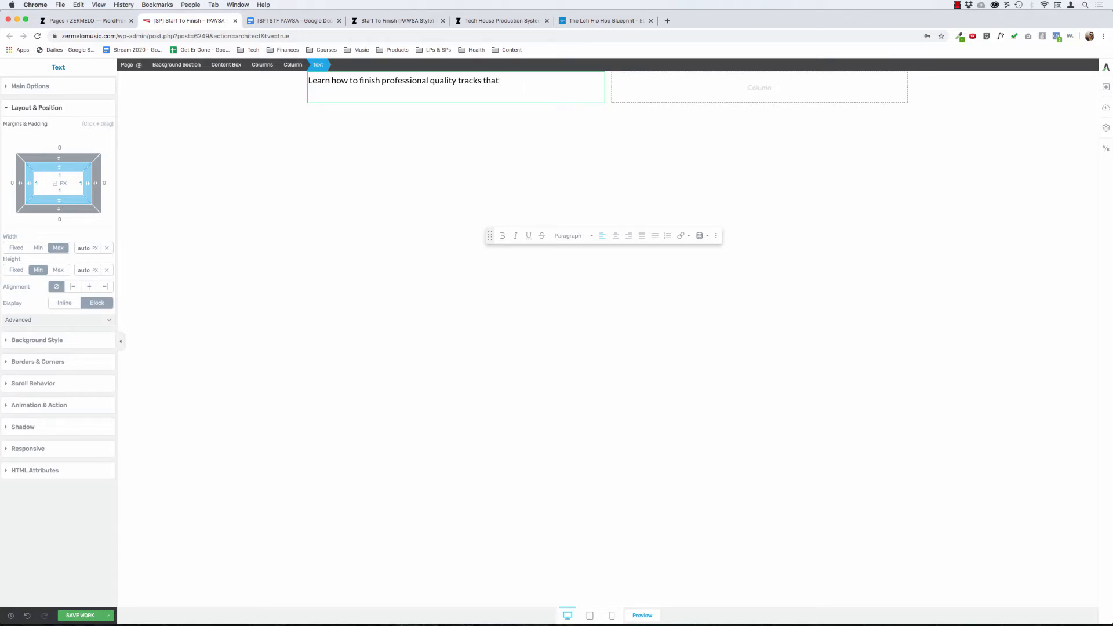
type(" are ready for labels,")
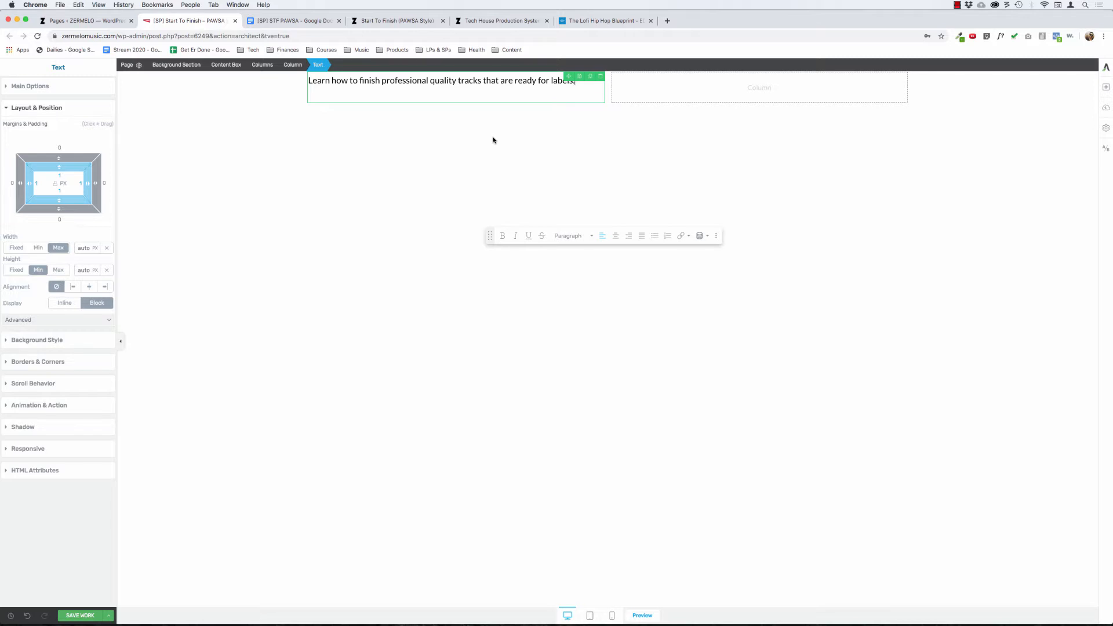
left_click(492, 139)
left_click(484, 81)
left_click(457, 138)
Add a Text element above the two columns reading "Attention tech house producers that use Ableton Live...".
left_click(1106, 87)
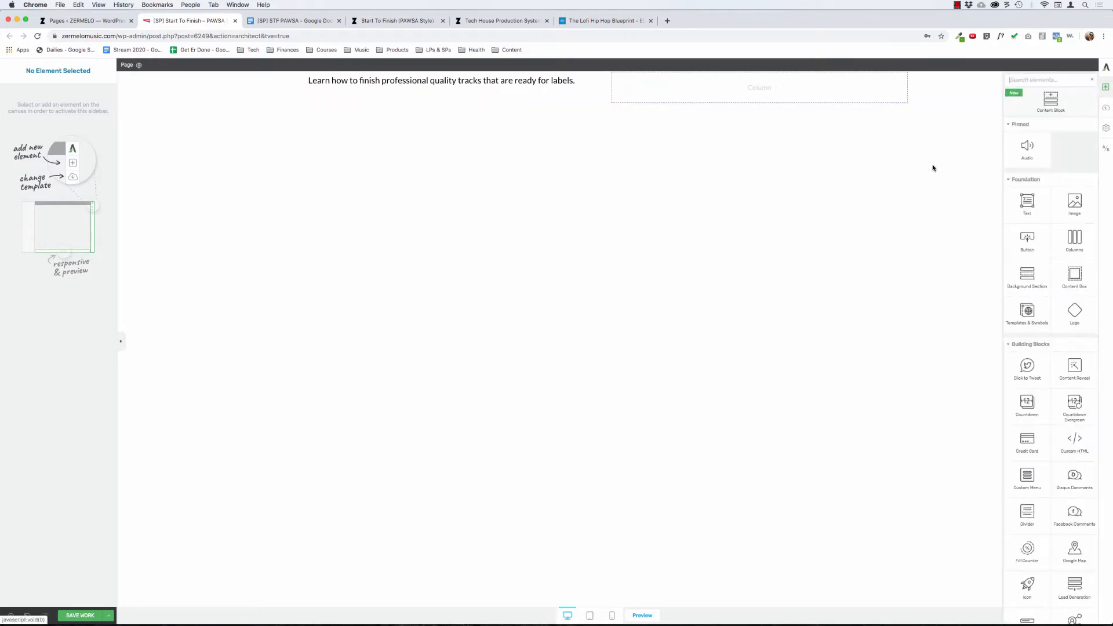
left_click_drag(1027, 201, 616, 74)
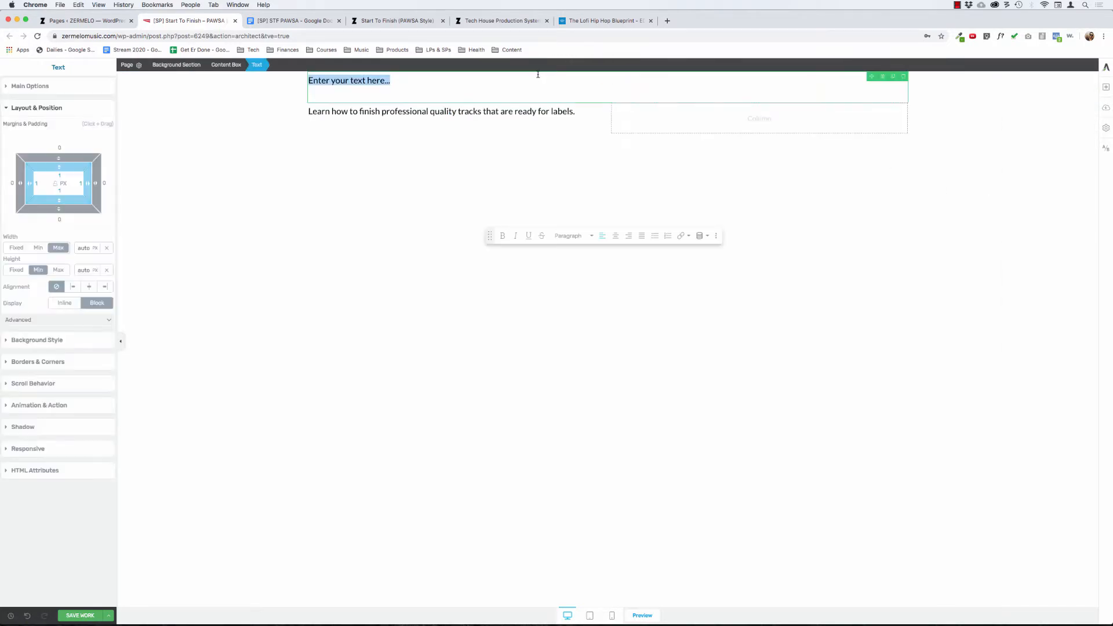
type("Attention ")
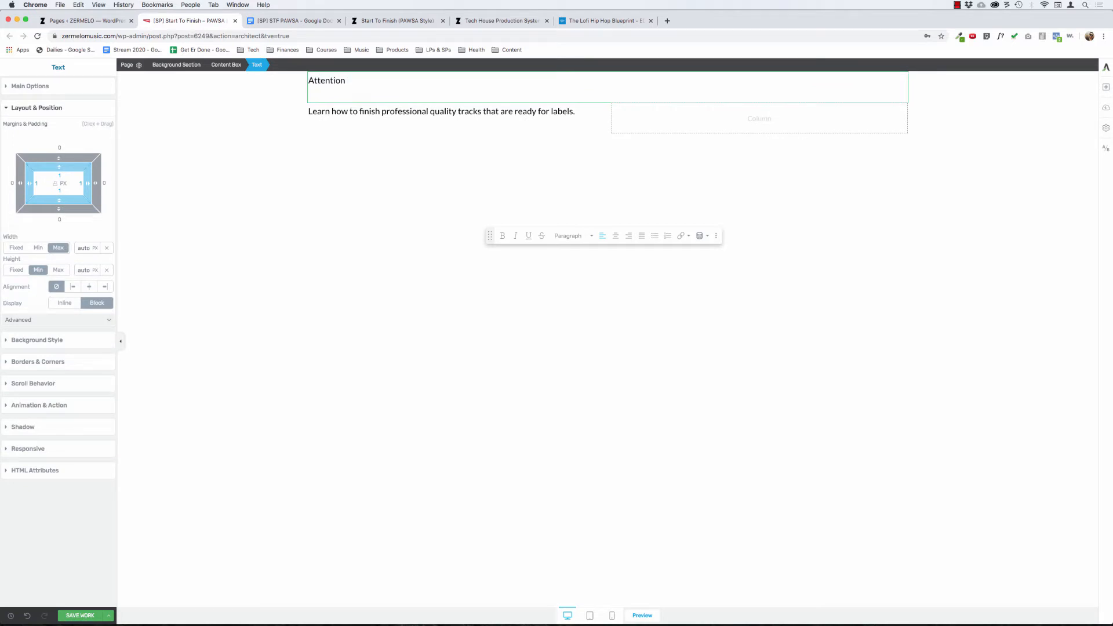
type("tech house producers that use Ableton Live")
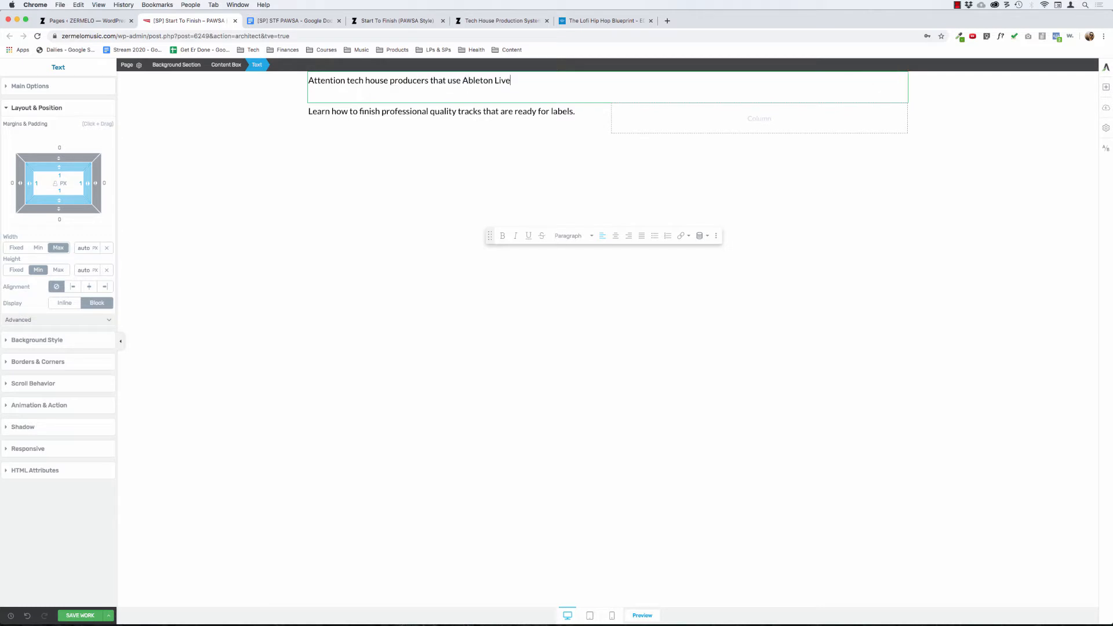
type("...")
Center the "Attention tech house producers" line above the columns.
triple_click(542, 82)
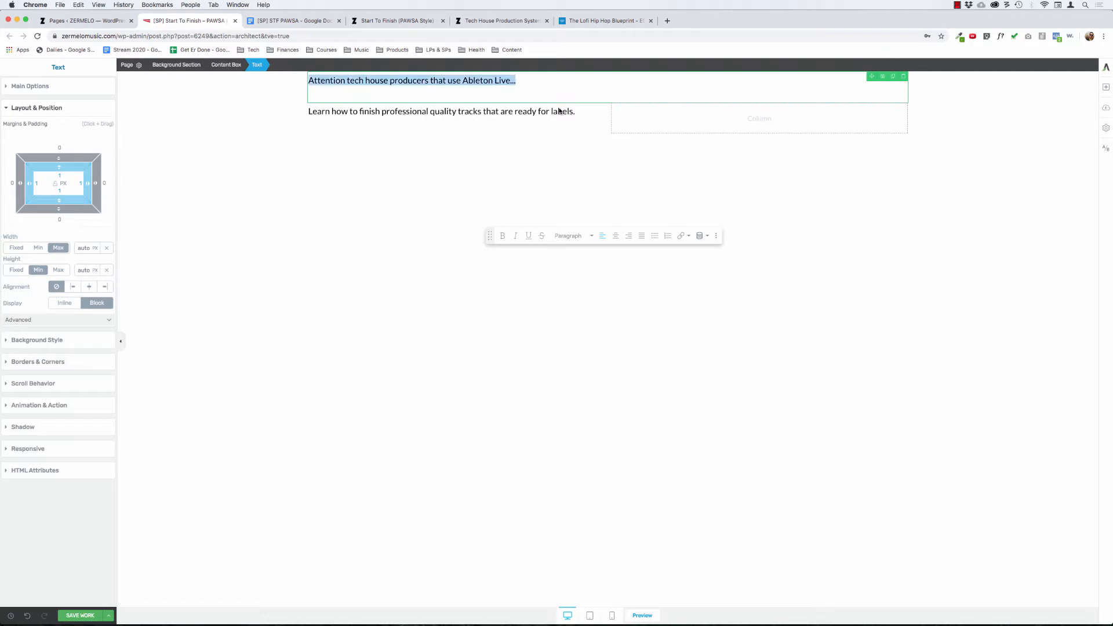
left_click(616, 235)
left_click(486, 153)
left_click(499, 99)
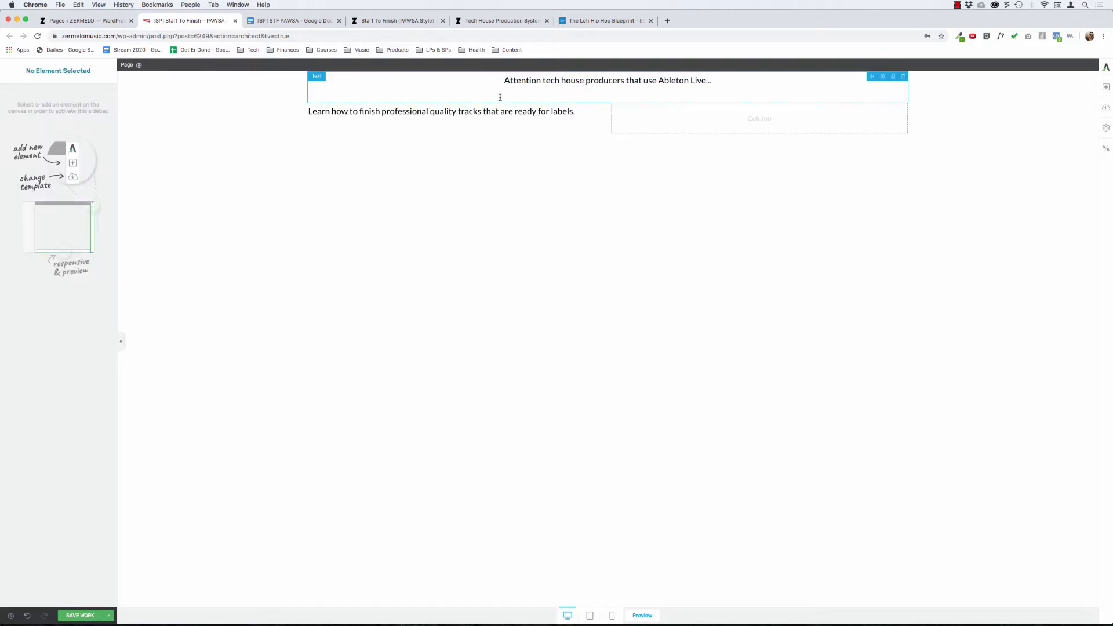
Set the Background Section's top padding to 20 px.
left_click(196, 66)
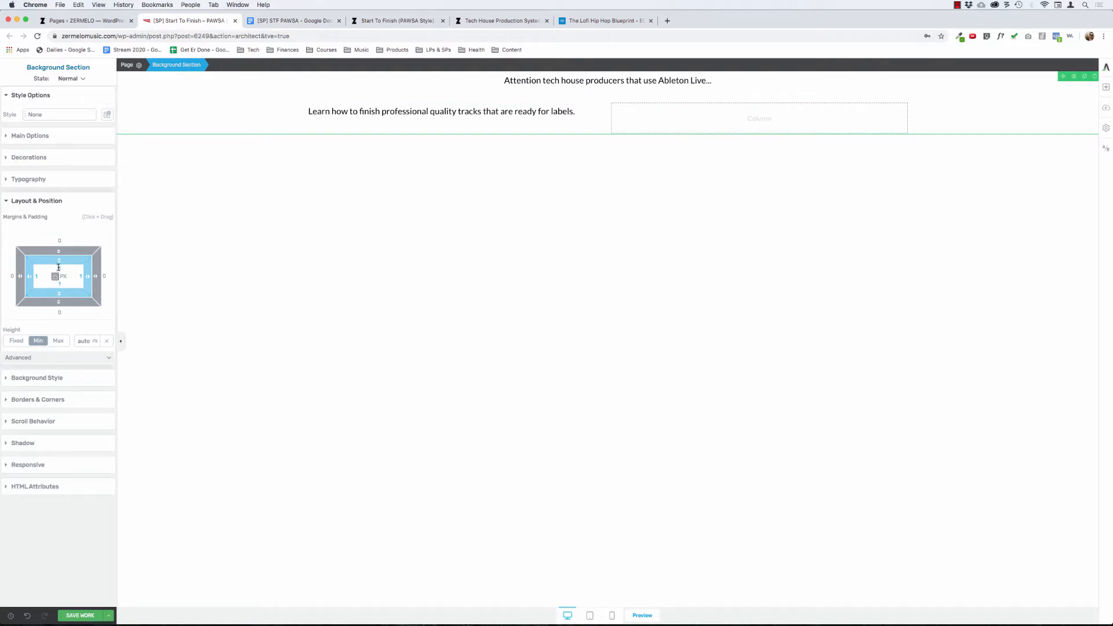
left_click_drag(59, 267, 59, 261)
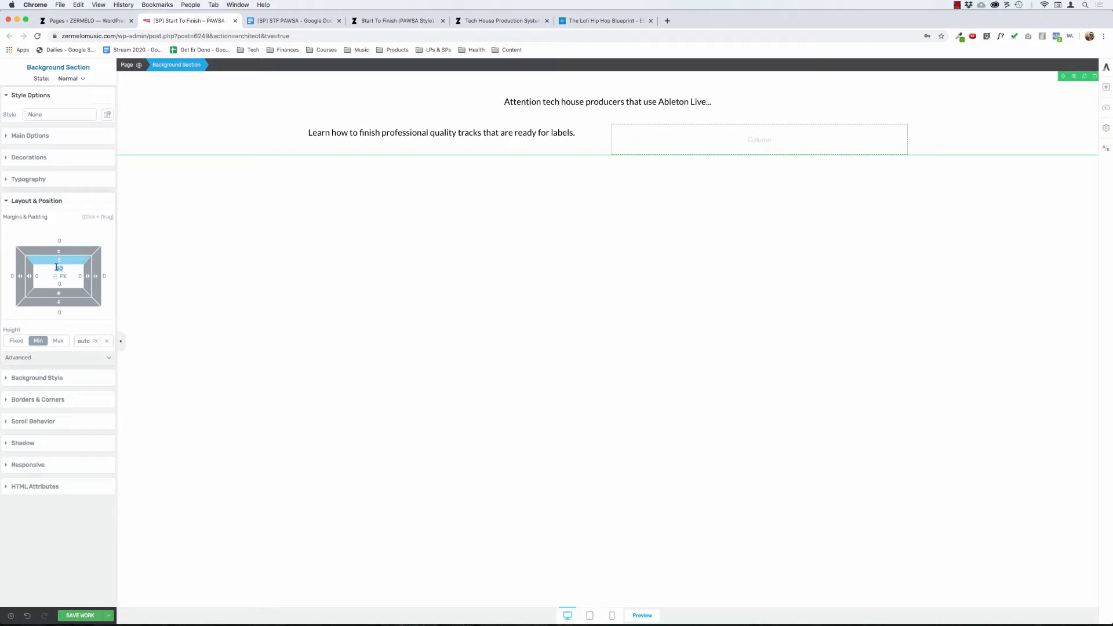
type("20")
left_click(581, 252)
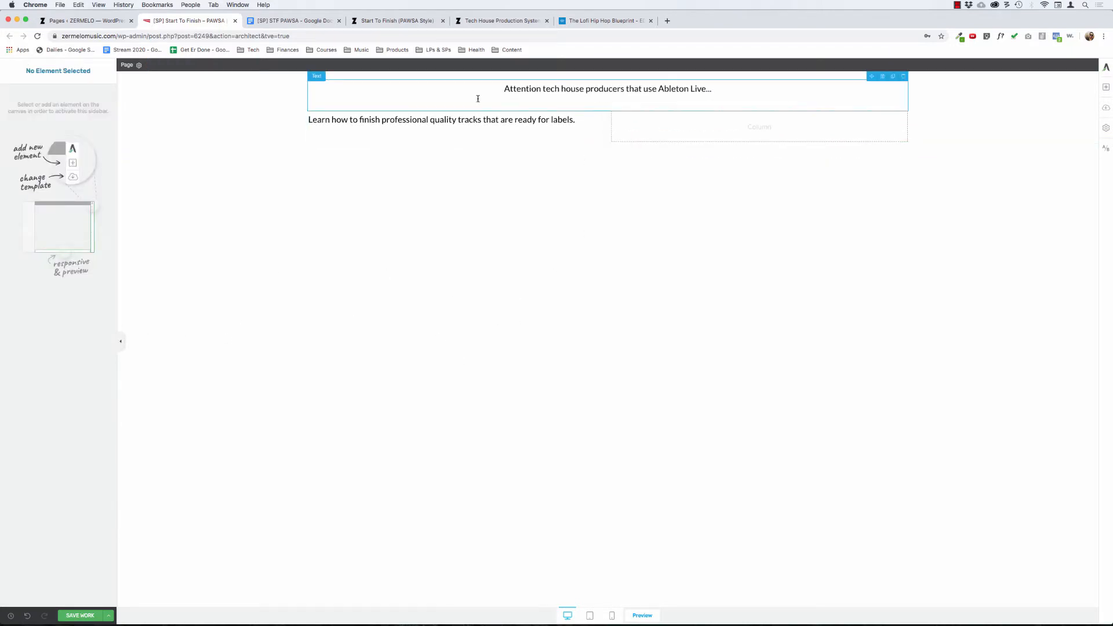
Duplicate the first column's text and change the copy to "Discover the concepts, techniques, and workflow you need to finish professional quality tracks that are ready for clubs and labels.".
left_click(439, 132)
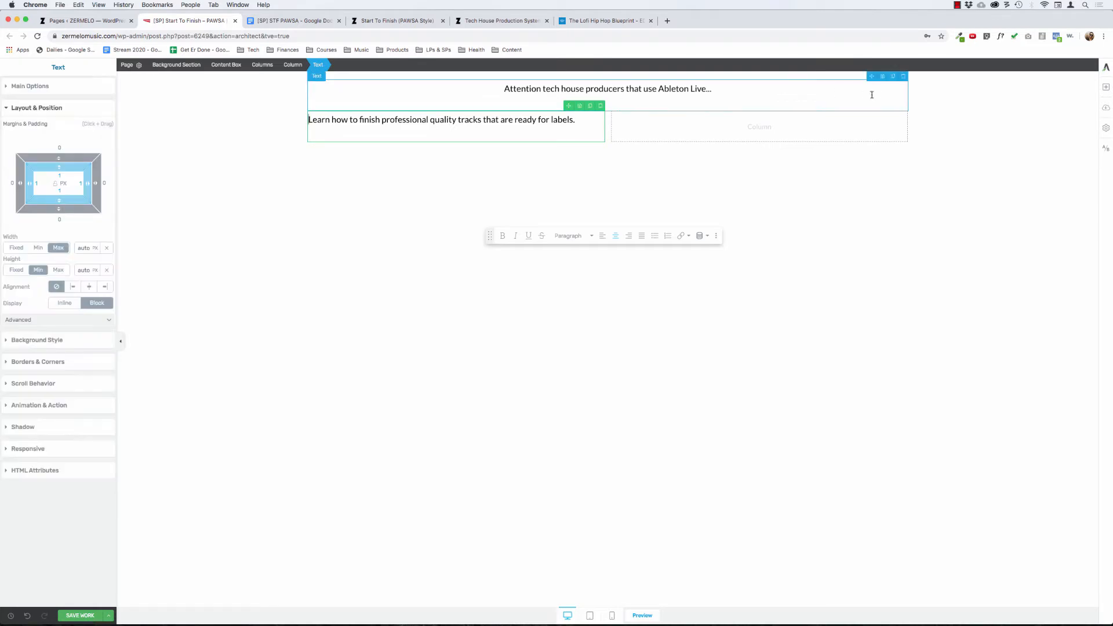
left_click(590, 107)
triple_click(425, 152)
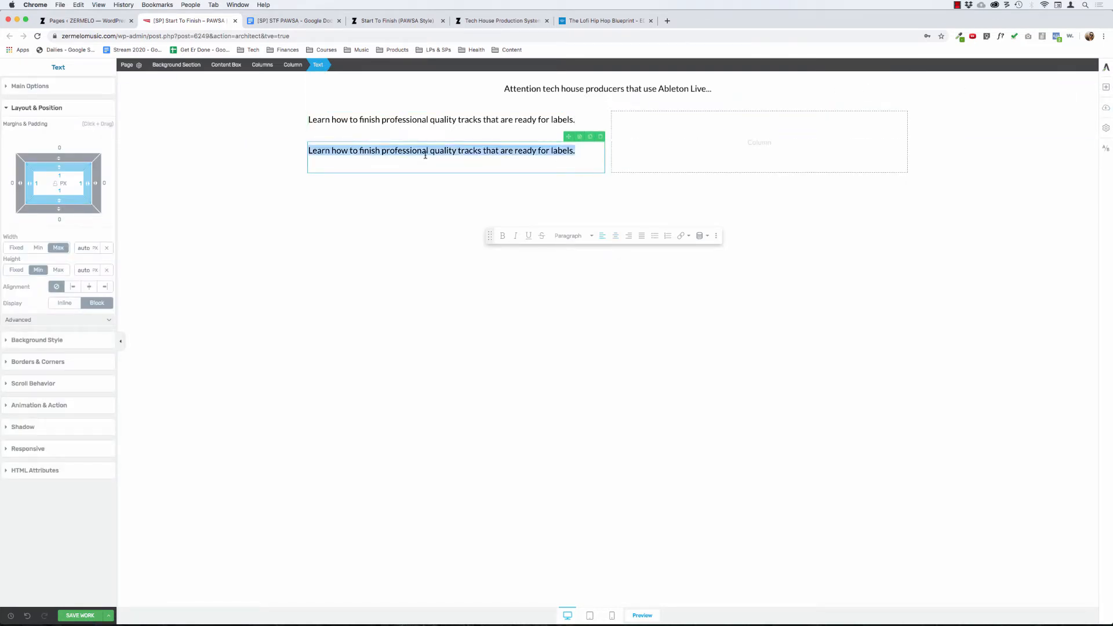
type("Disc")
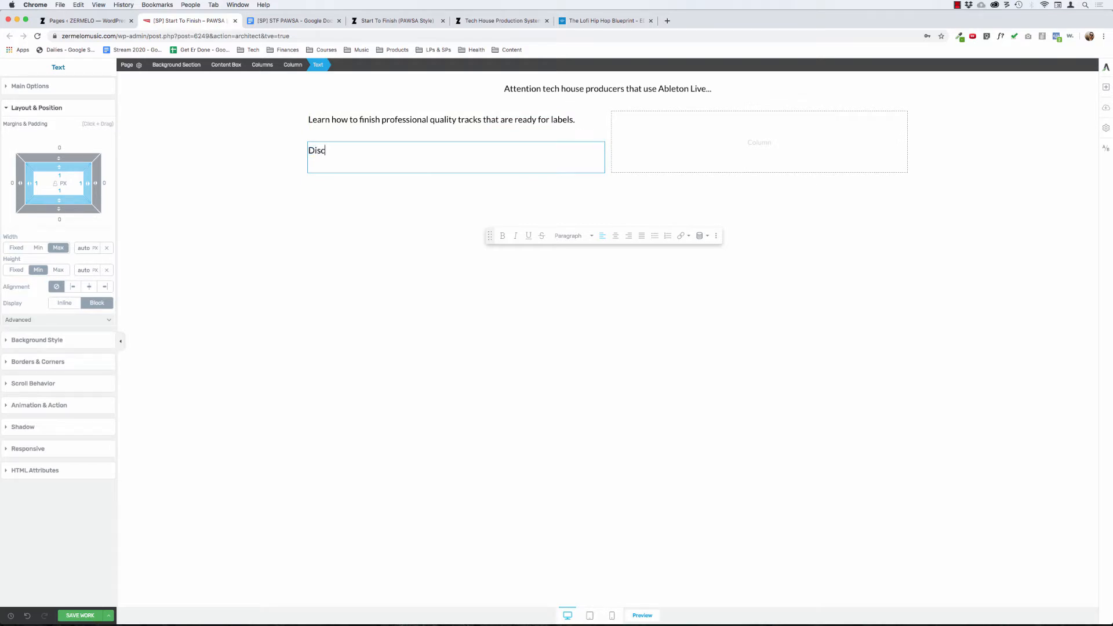
type("over the concepts, techniques, and wor")
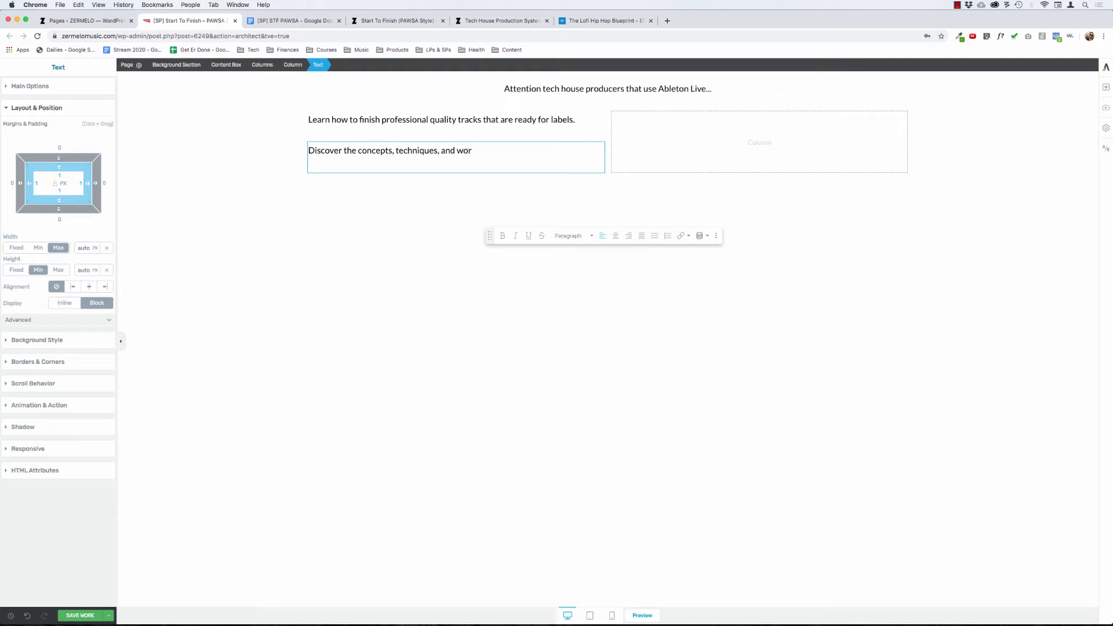
type("kflow you need to finish ")
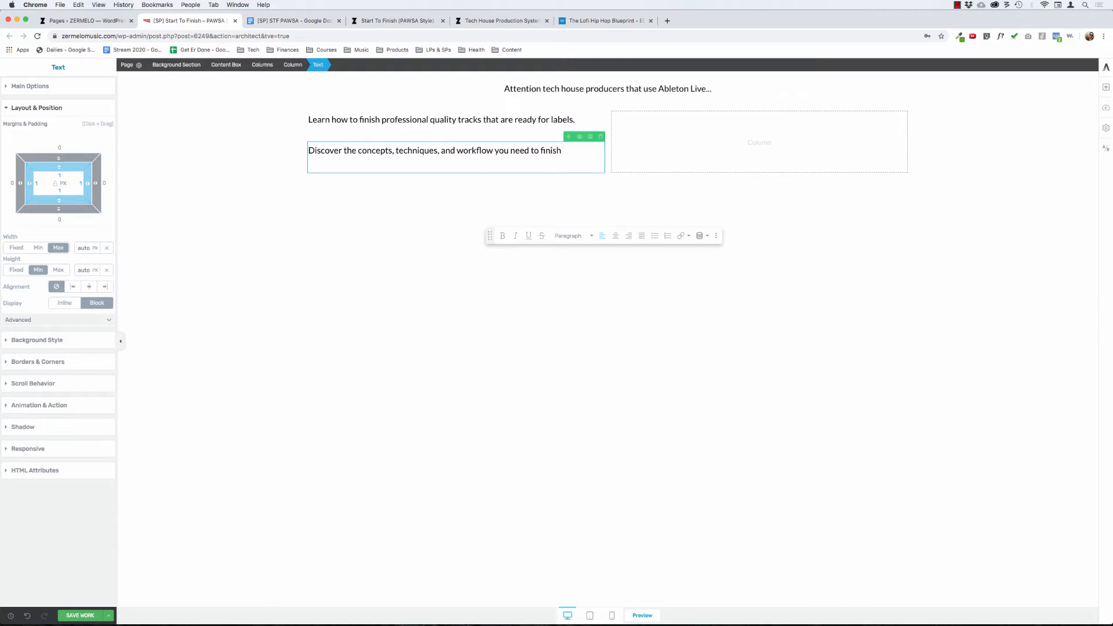
type("professional quality ")
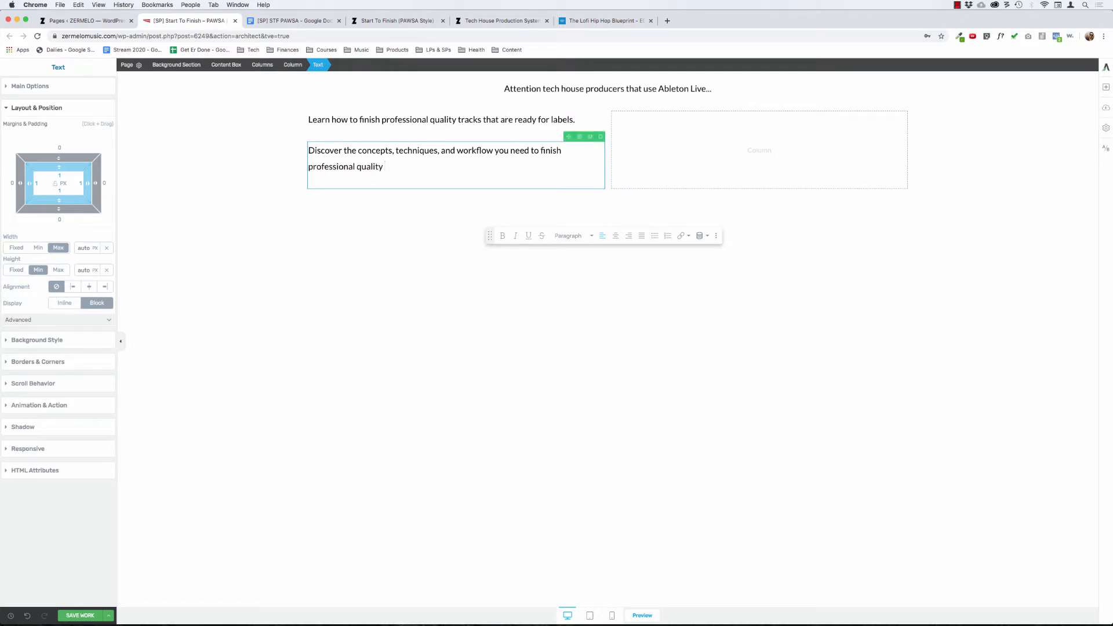
type("tracks that are ready for la")
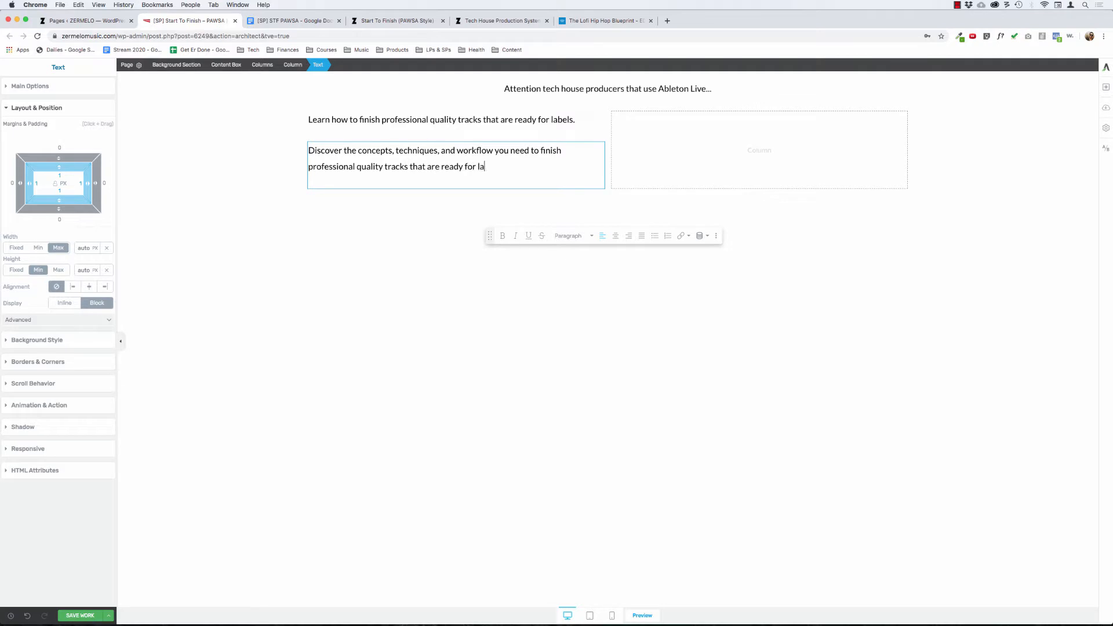
type("bels")
key("alt+BackSpace")
type("clubs and labels")
left_click(565, 302)
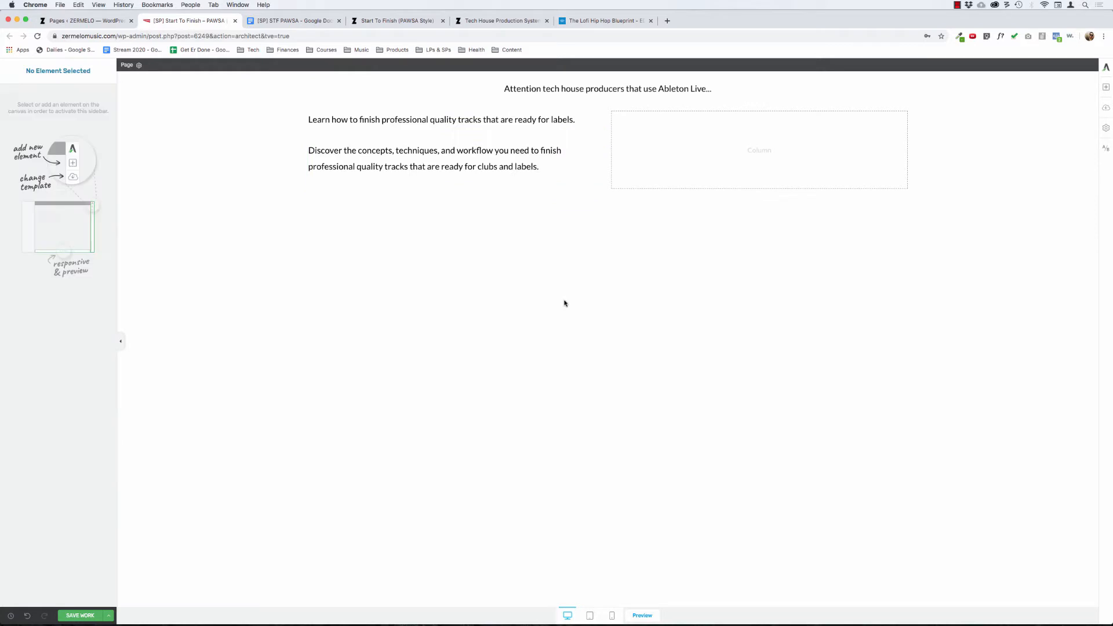
Open an incognito browser window and load the blog page on my.zermelomusic.com.
left_click(667, 20)
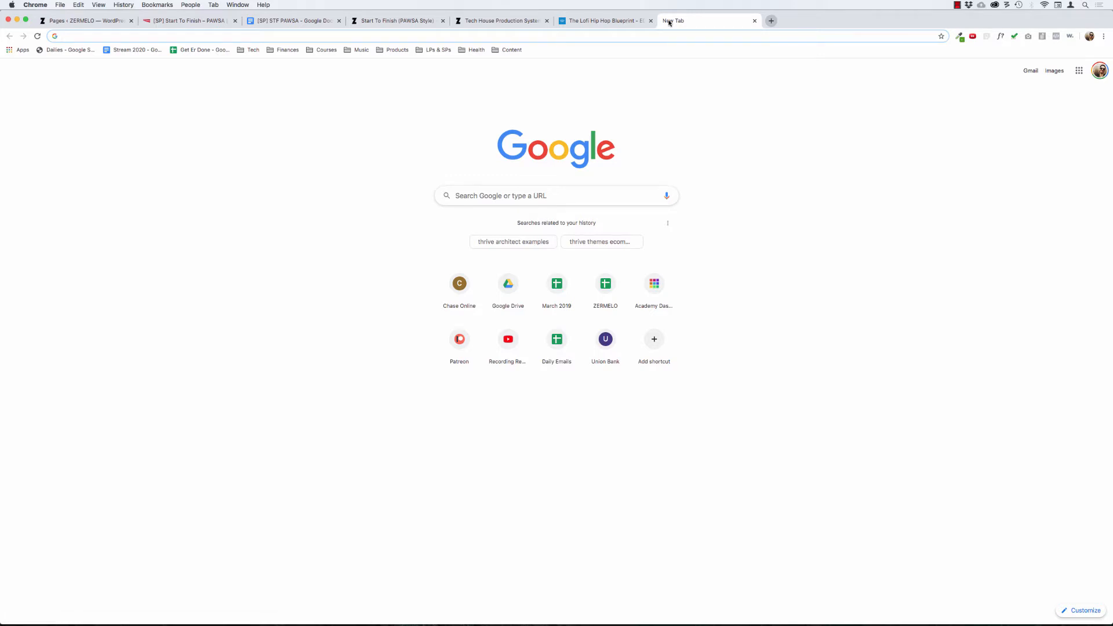
key("super+shift+n")
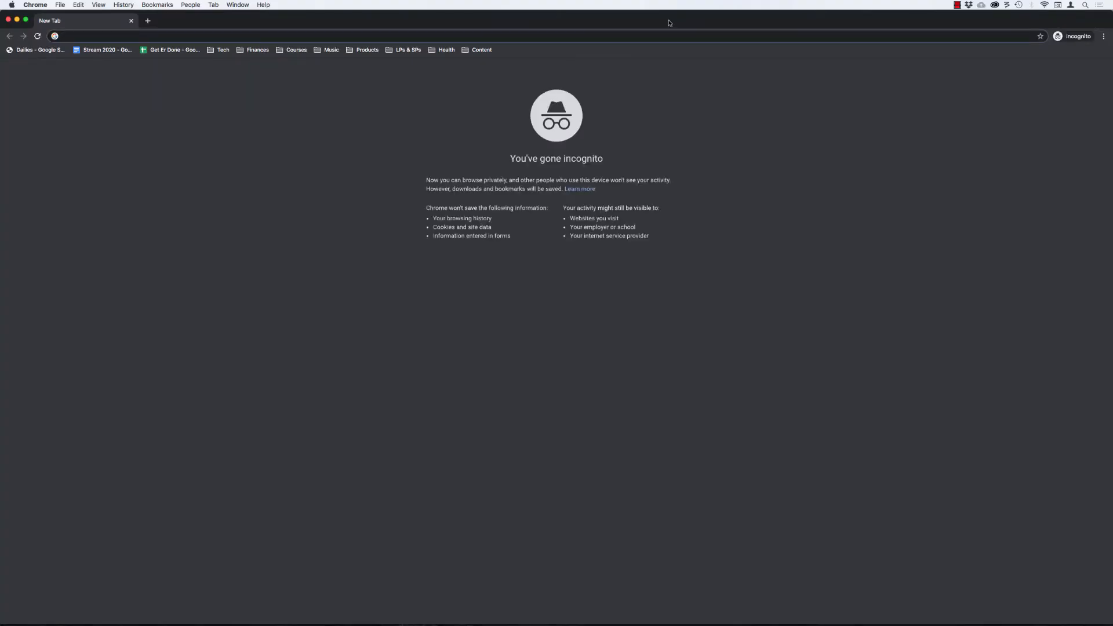
type("my.")
key("Return")
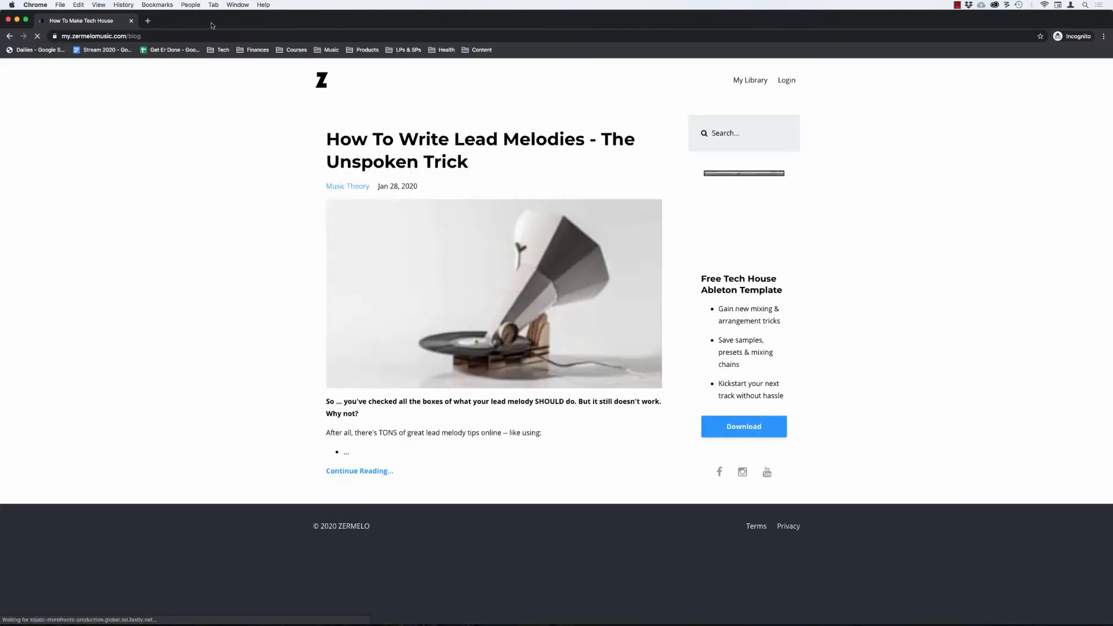
Load the account sign-in page on my.zermelomusic.com.
left_click(203, 32)
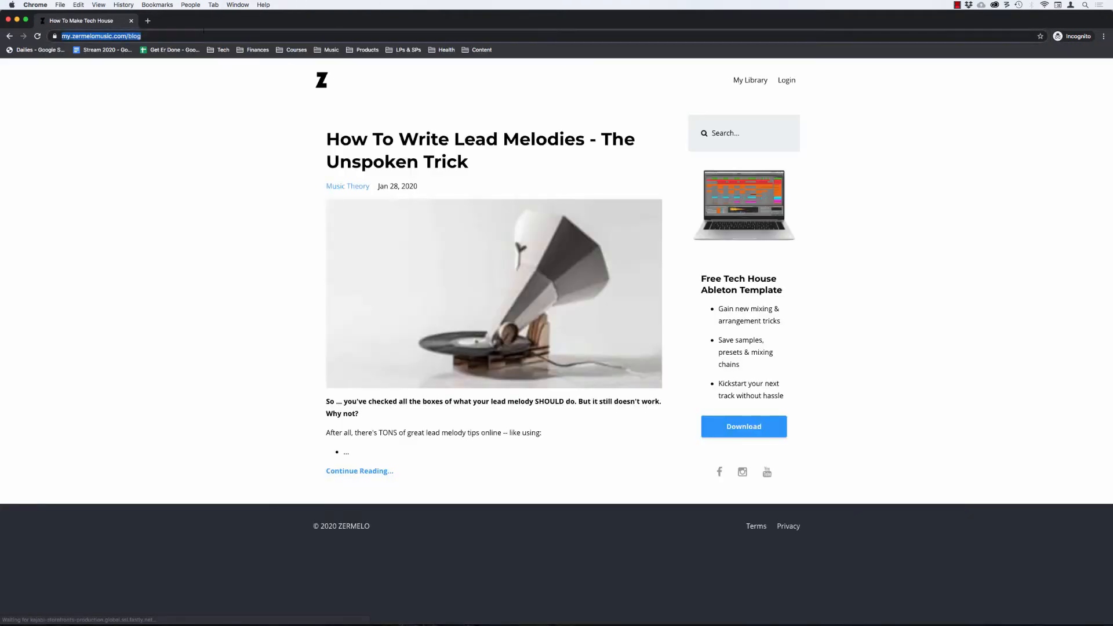
double_click(203, 32)
key("BackSpace")
type("\\")
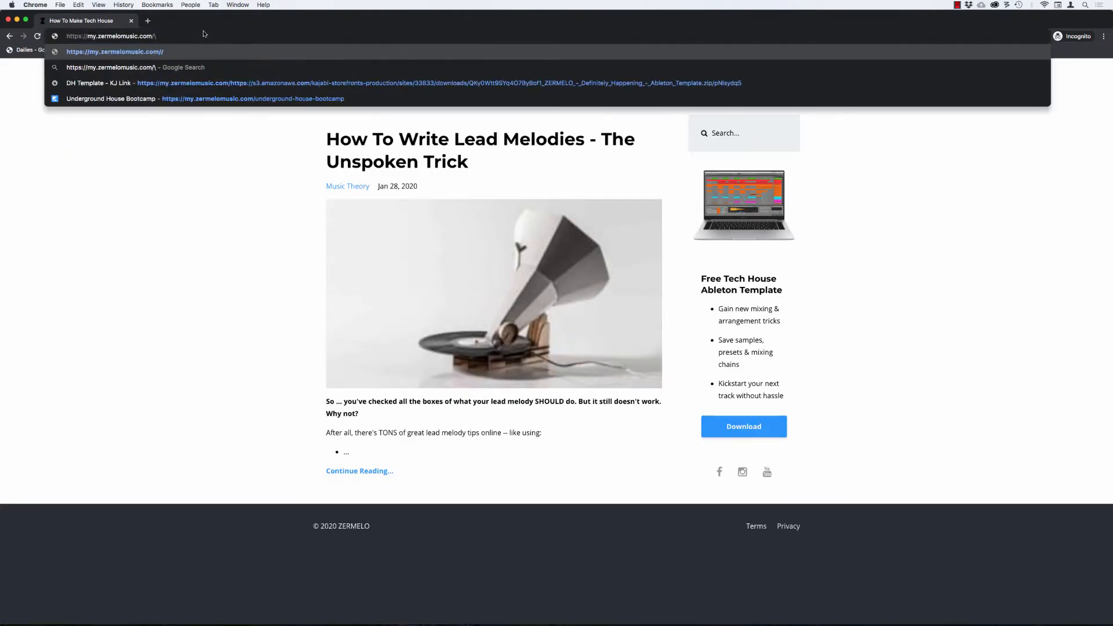
key("BackSpace")
key("Return")
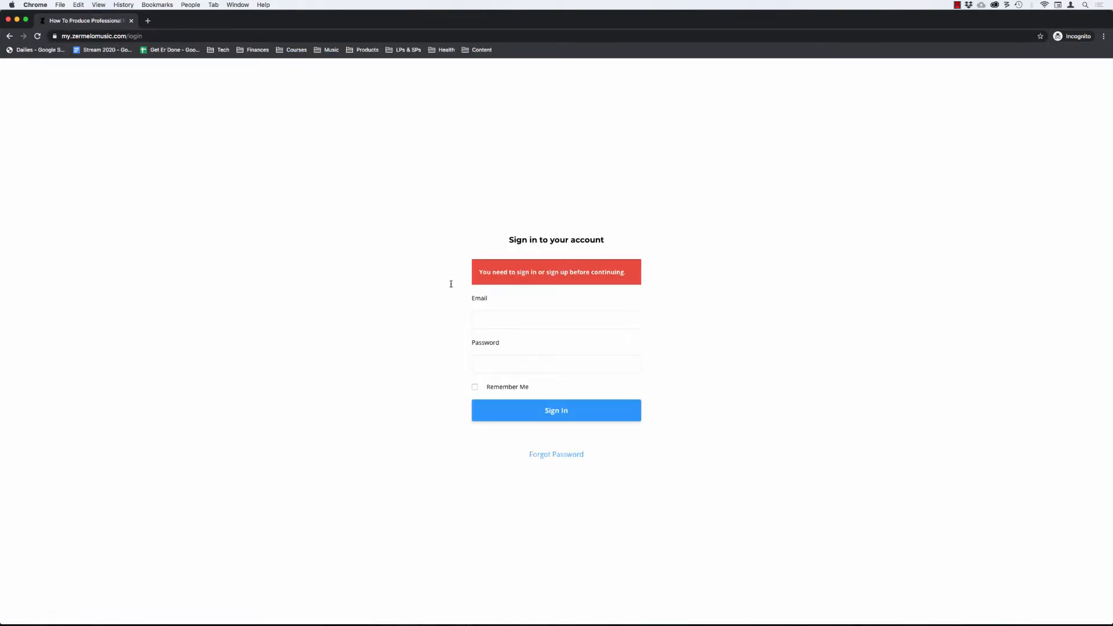
Sign in to my.zermelomusic.com with the account's e-mail and password.
left_click(530, 315)
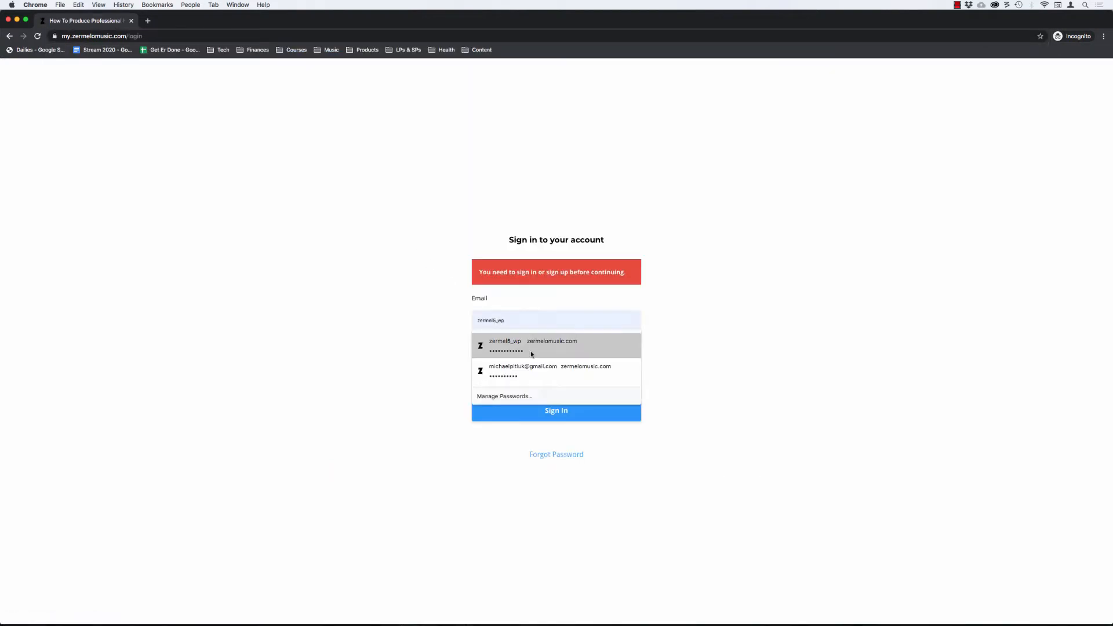
type("zermelo")
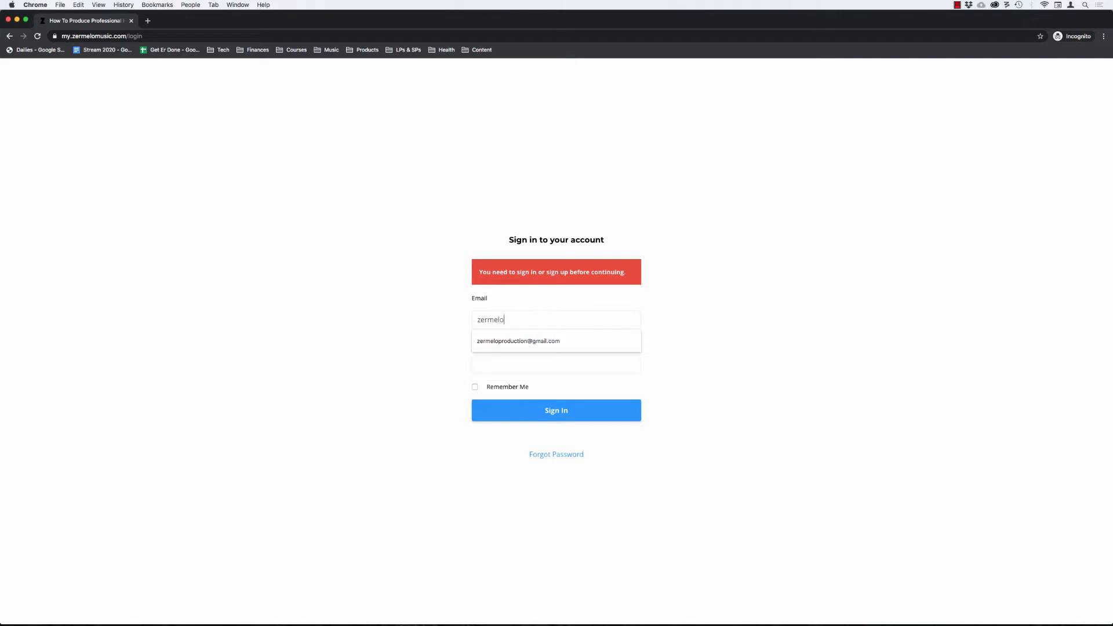
key("Down")
key("Return")
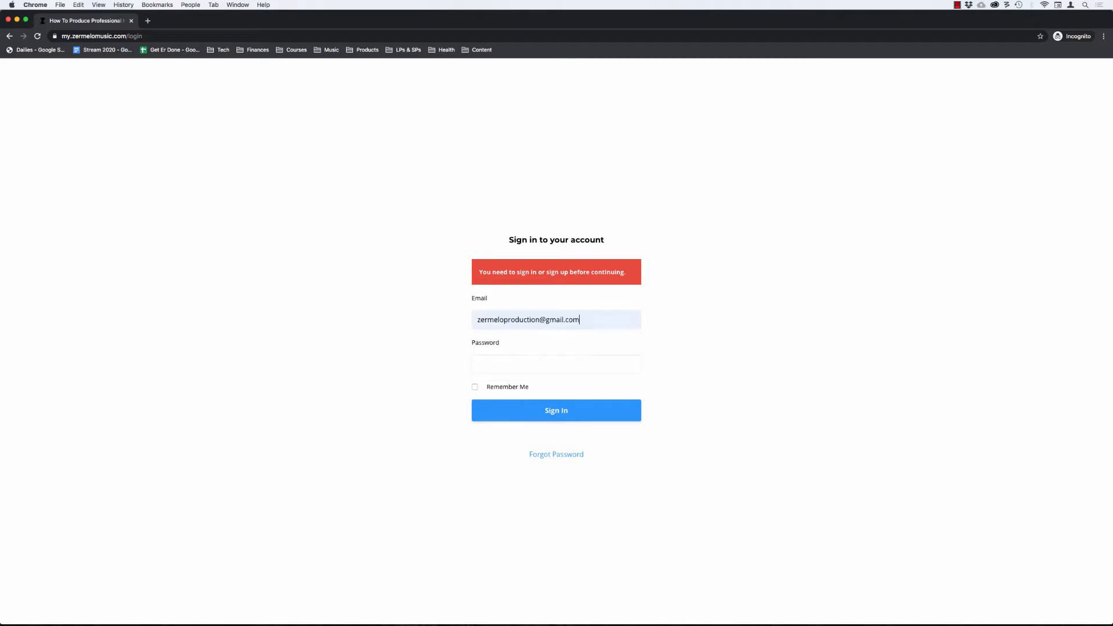
left_click(525, 364)
type("*")
left_click(566, 418)
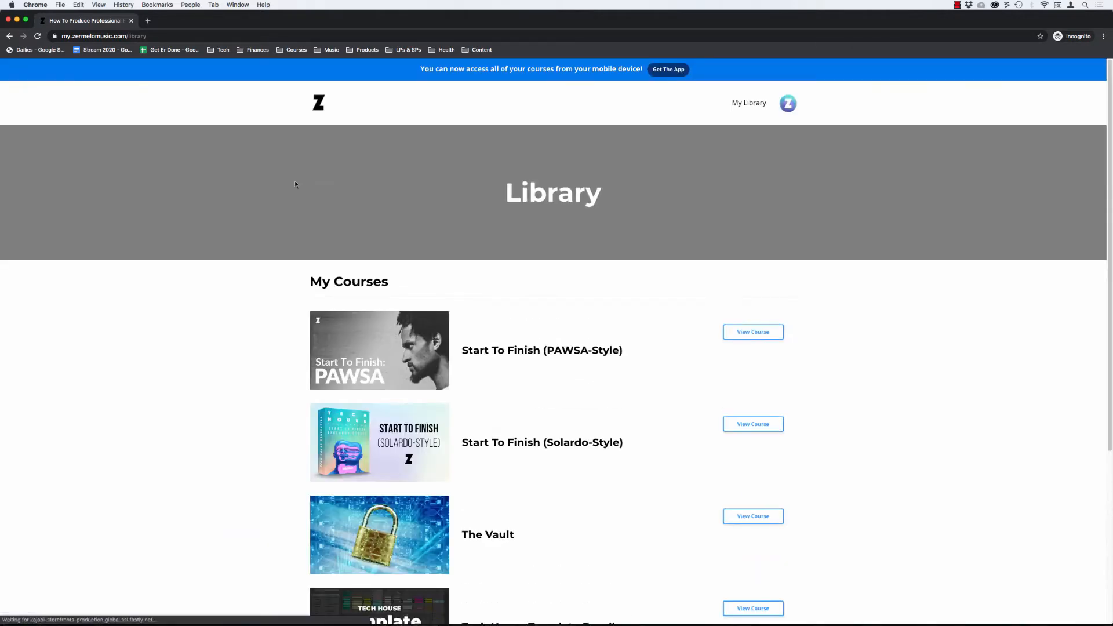
Open the Start To Finish (PAWSA-Style) course thumbnail on its own in a new tab.
right_click(364, 323)
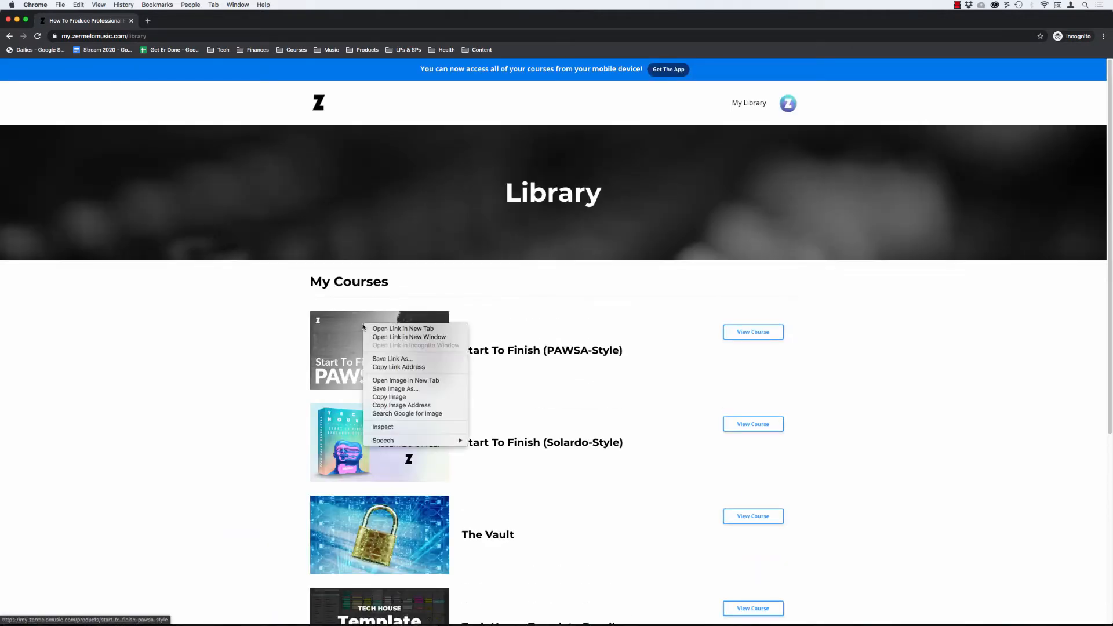
left_click(400, 381)
left_click(184, 21)
Save the PAWSA course image as stf_pawsa_2 in JPEG format to the pictures folder.
right_click(395, 252)
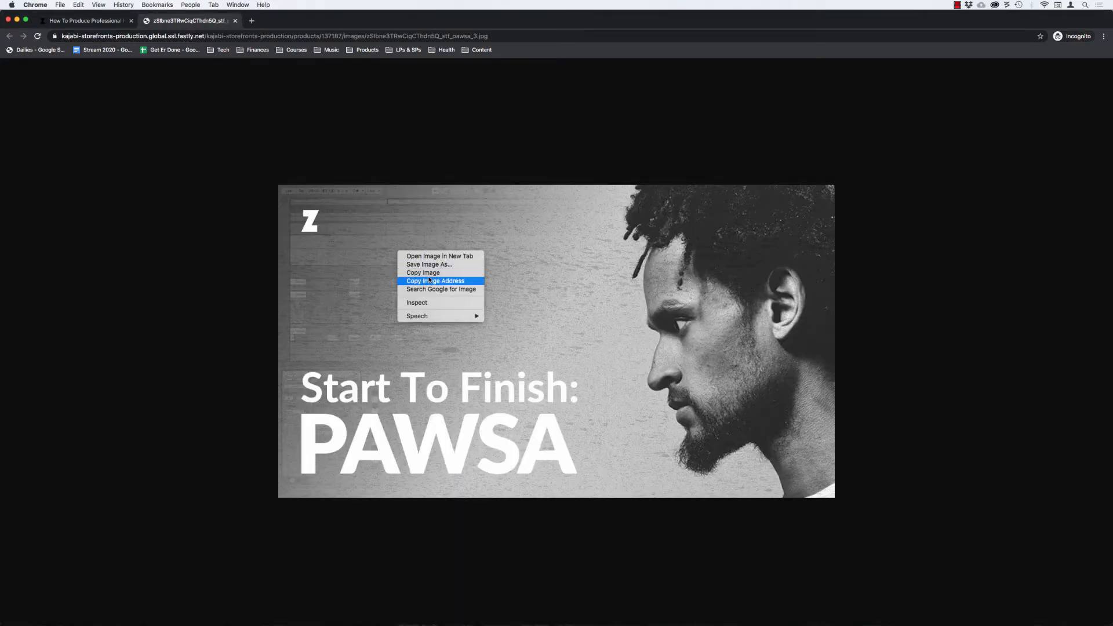
left_click(523, 205)
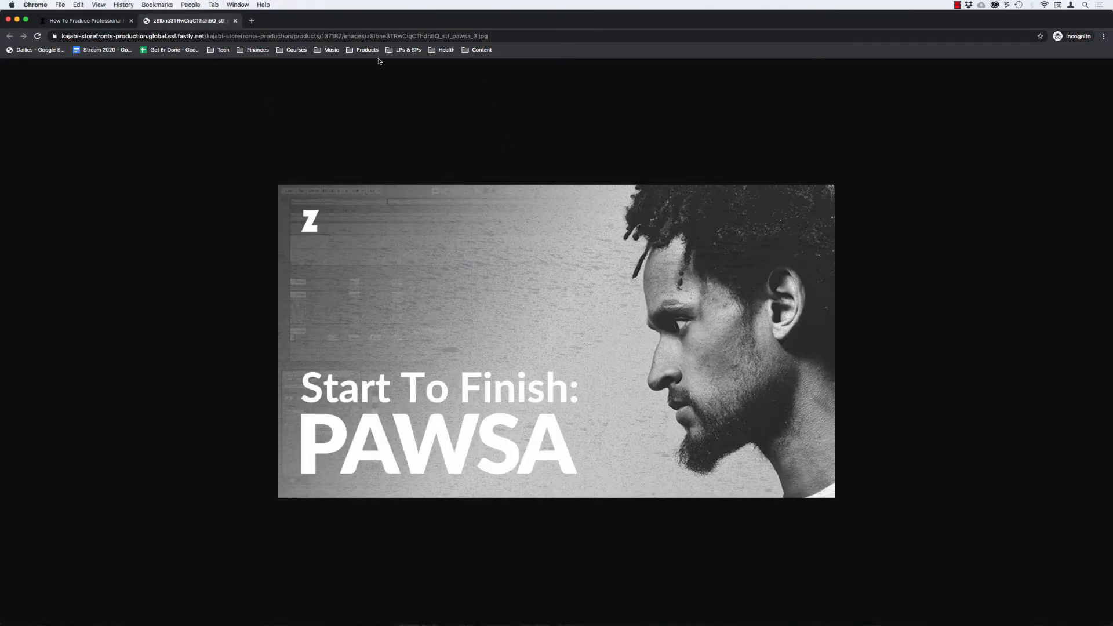
right_click(393, 207)
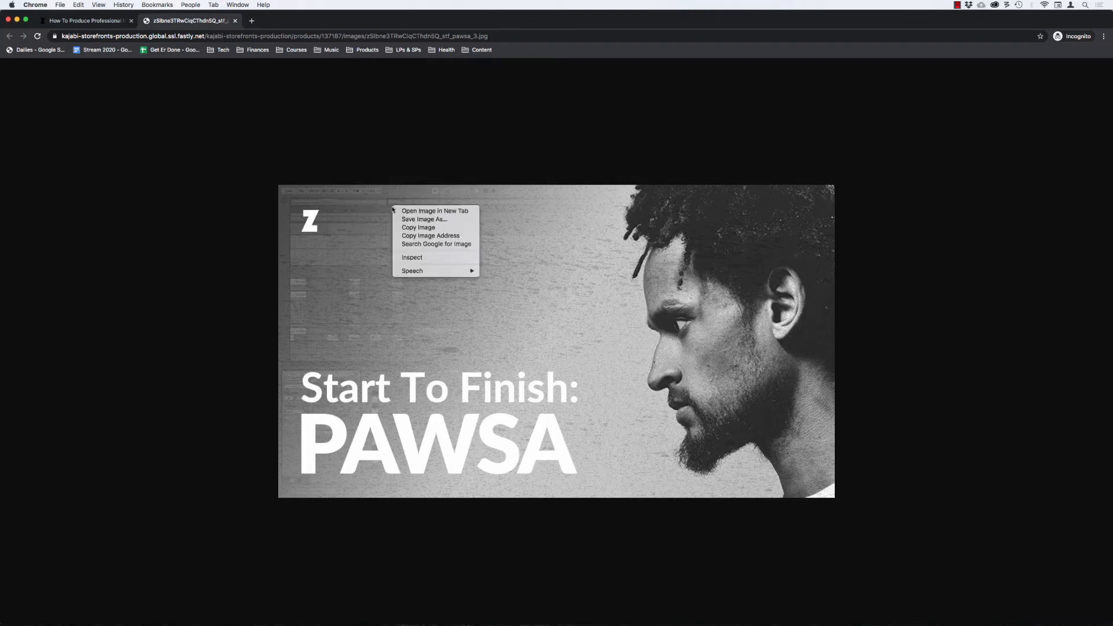
left_click(414, 220)
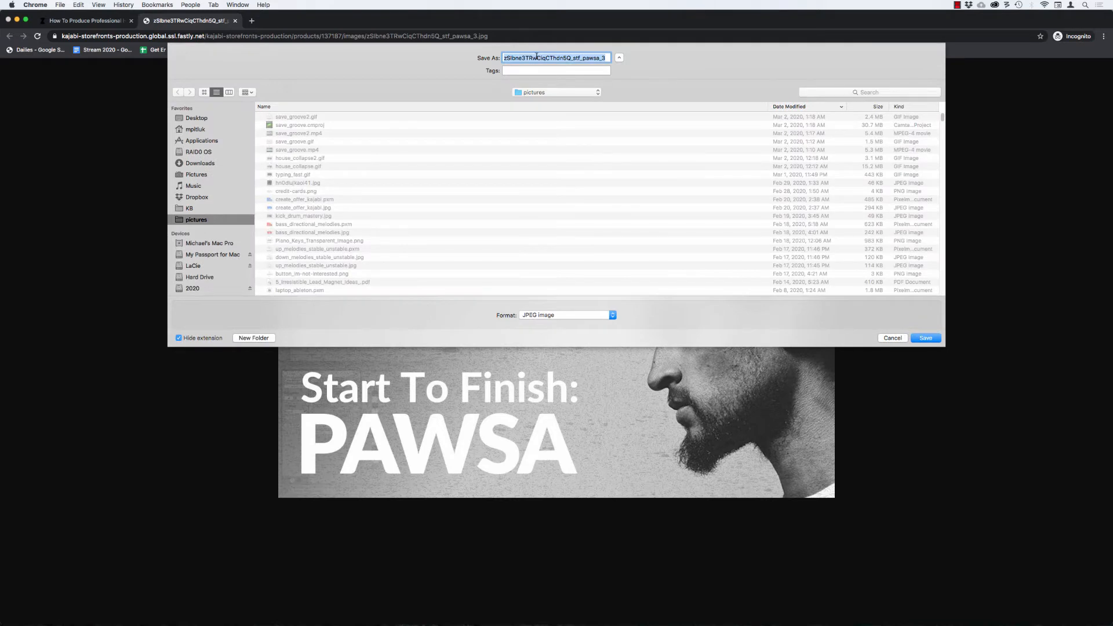
type("stf_pawsa_2")
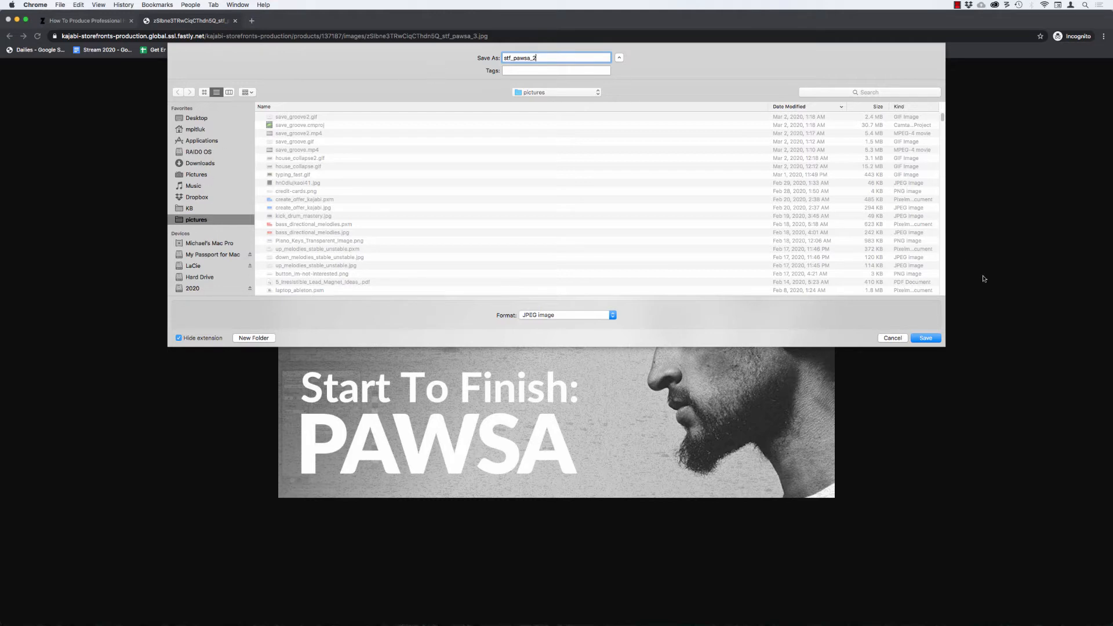
left_click(925, 339)
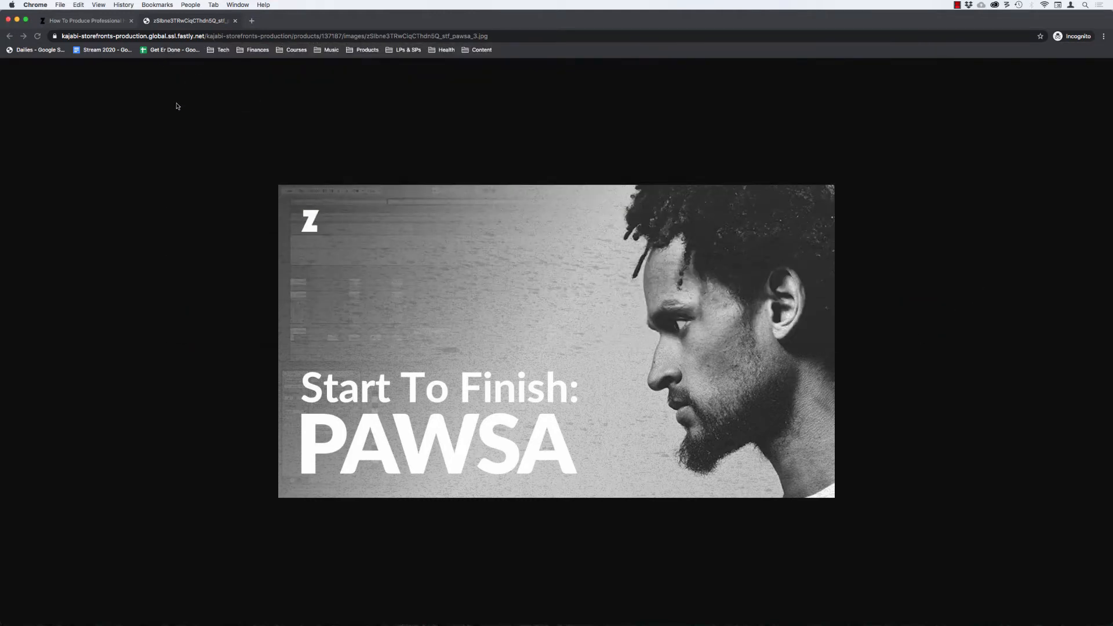
Close the image tab and the incognito window, and return to the Start To Finish PAWSA page editor.
key("super+s")
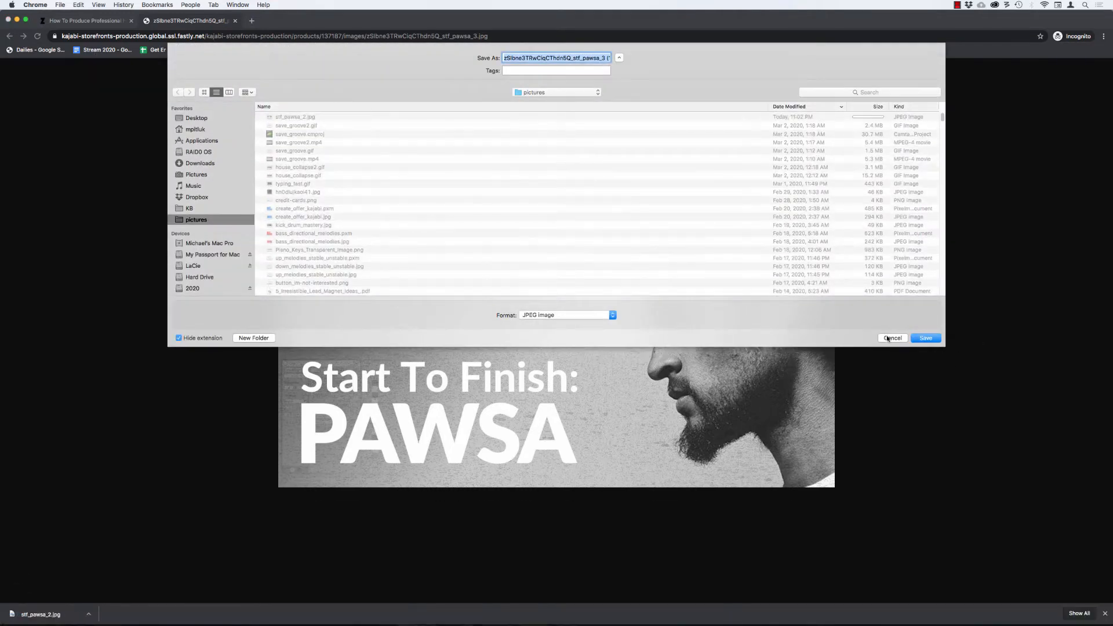
key("Escape")
key("super+w")
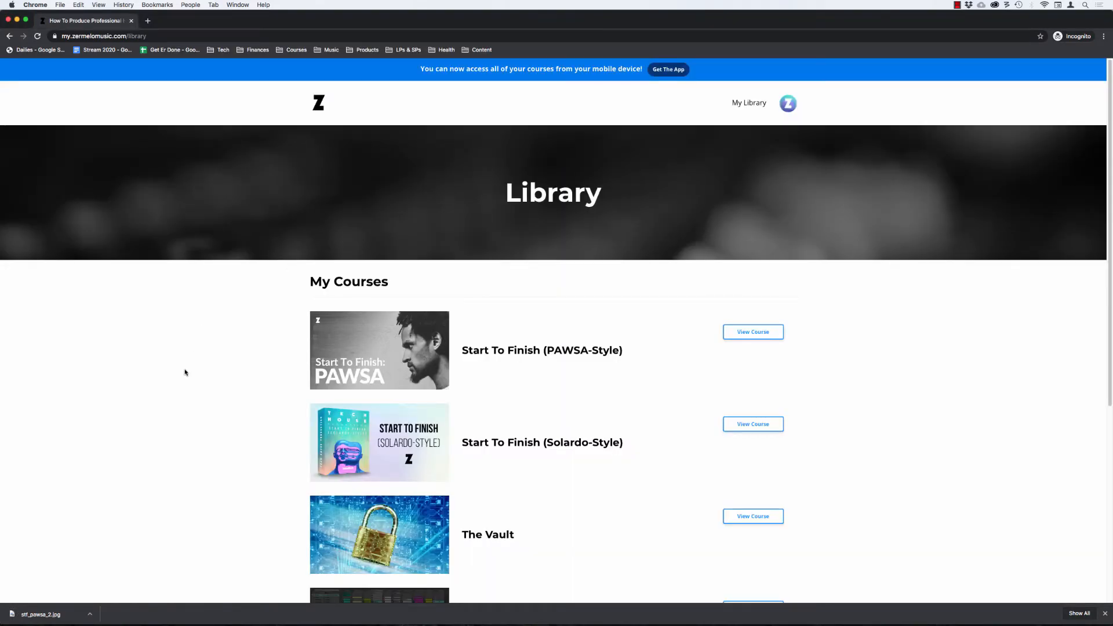
key("super+w")
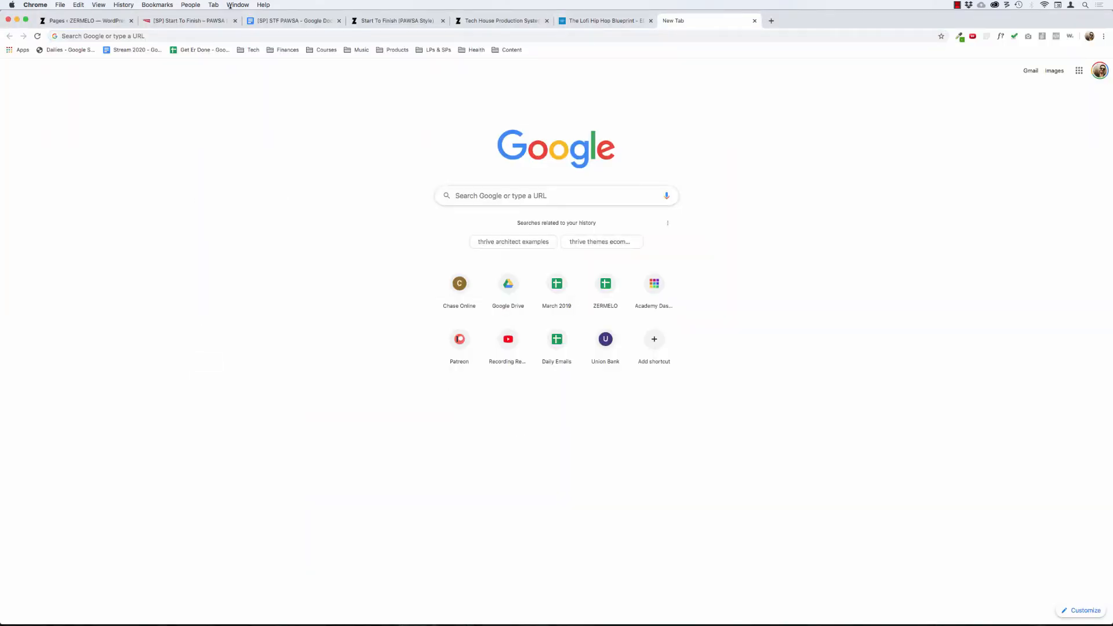
left_click(193, 22)
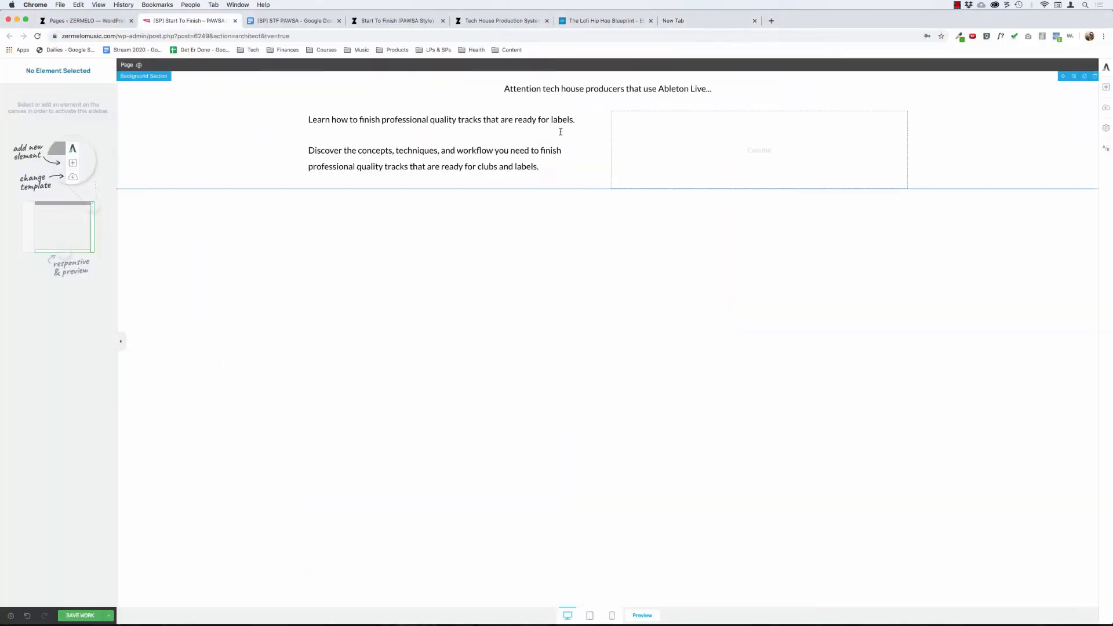
Add an image element to the empty second column, upload stf_pawsa_2.jpg to the media library and insert it.
left_click(1106, 86)
left_click_drag(1075, 206, 743, 142)
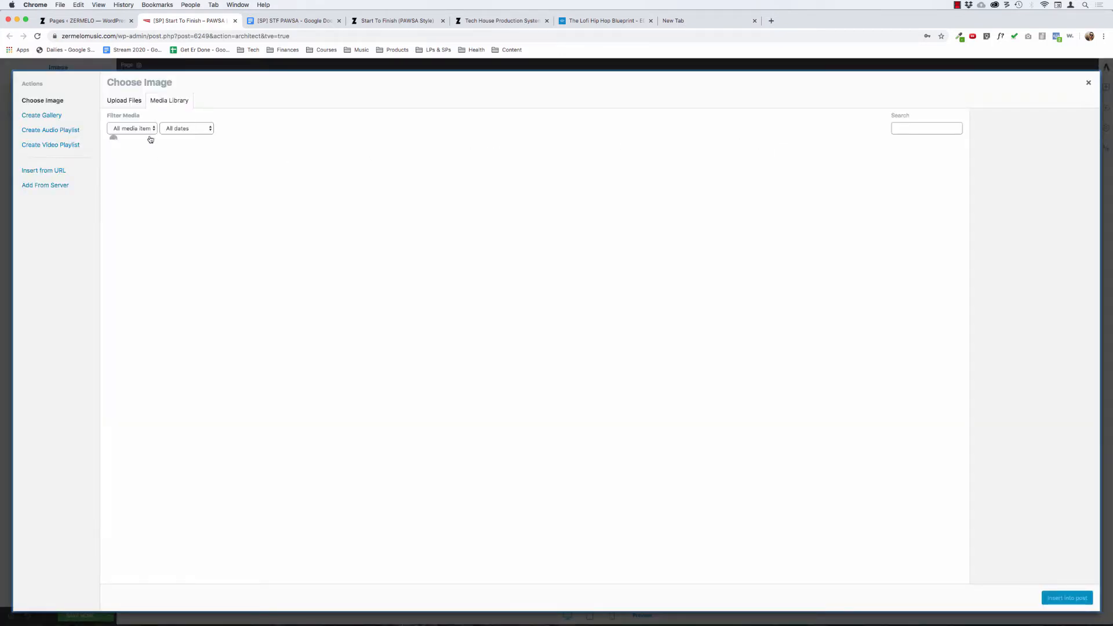
left_click(139, 102)
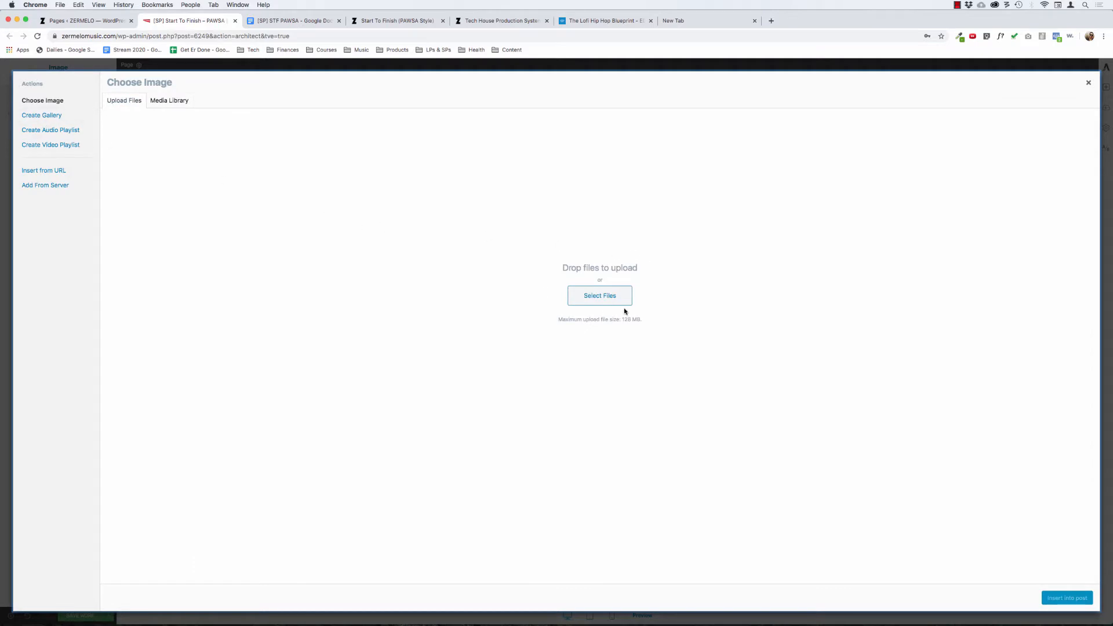
left_click(176, 102)
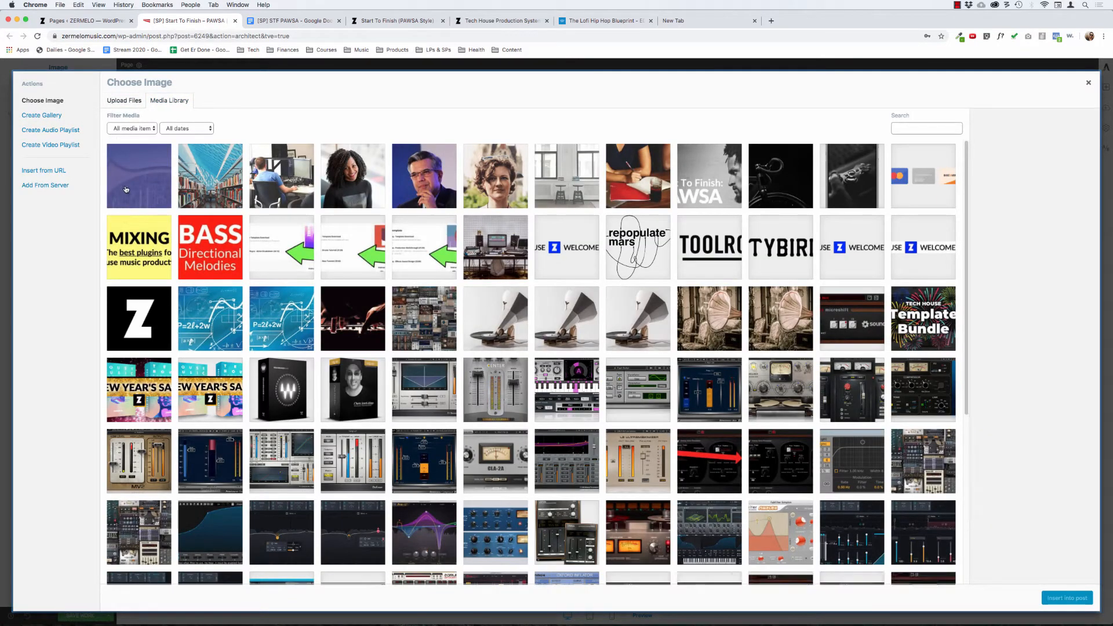
left_click(723, 163)
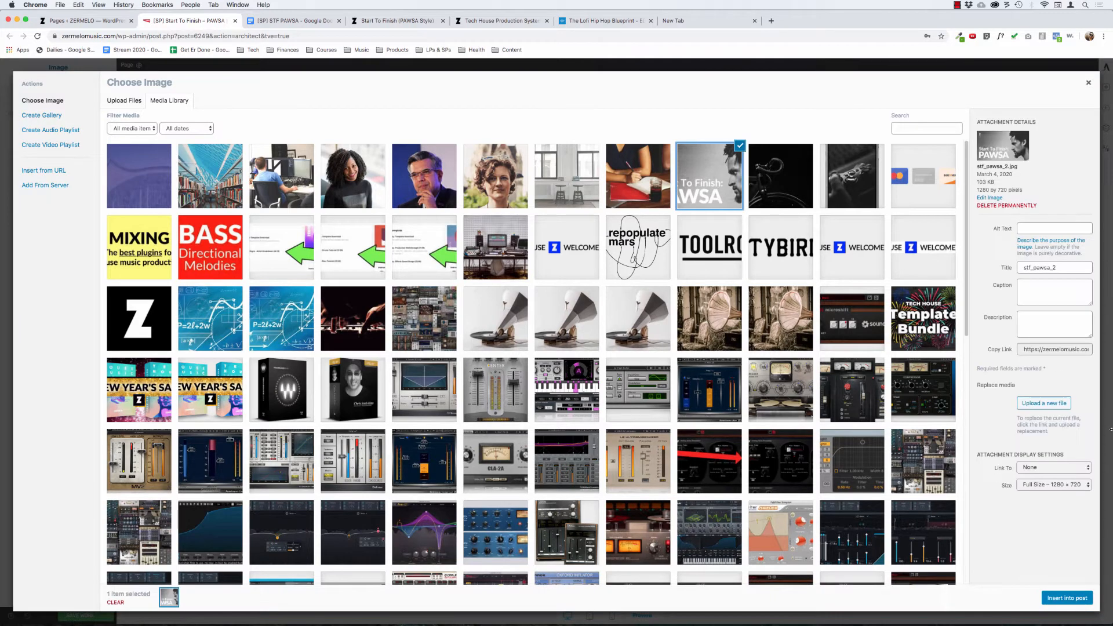
left_click(1058, 600)
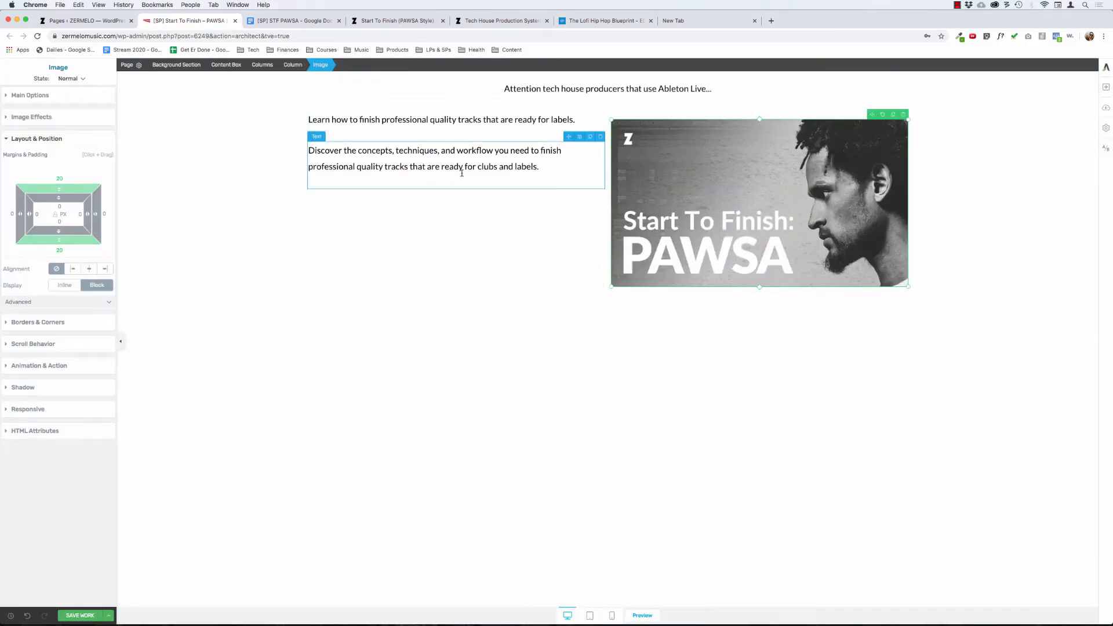
Select the "Learn how to finish professional quality tracks that are ready for labels." line and open its main text options.
left_click(380, 310)
triple_click(423, 119)
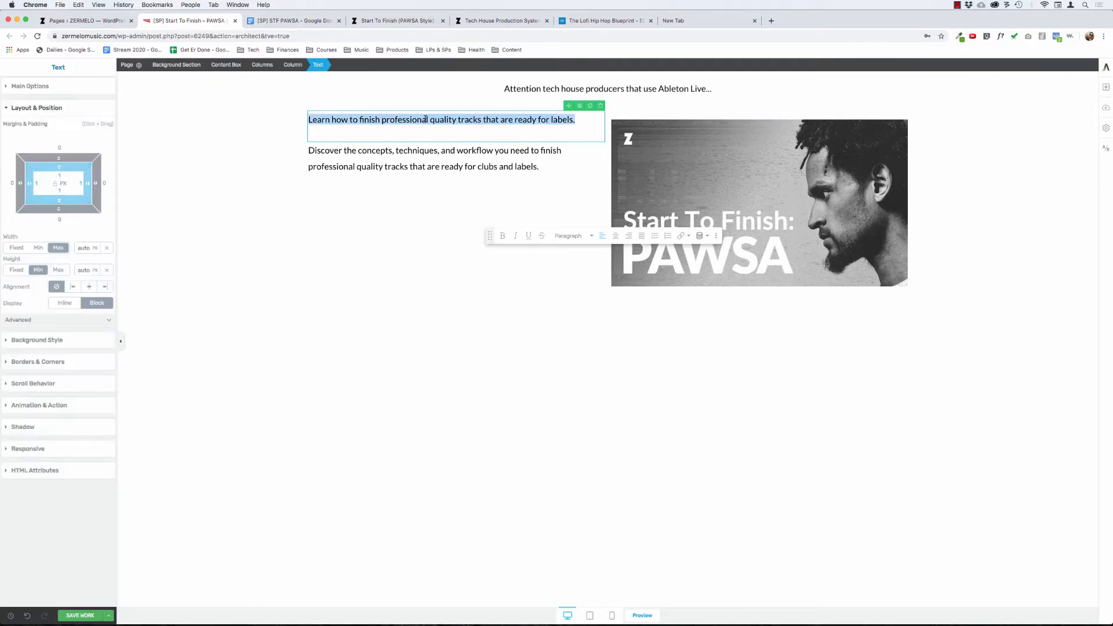
left_click(38, 88)
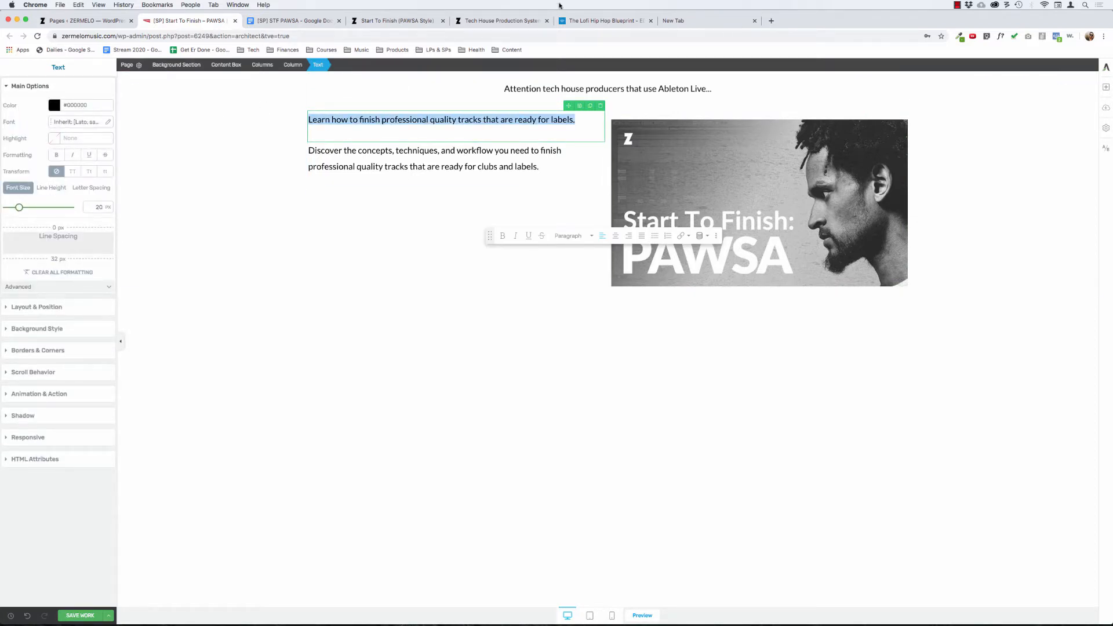
Examine the headline and subheadline fonts on the EDMProd Lofi page with WhatFont, and look at the existing Tech House System and PAWSA pages.
left_click(588, 18)
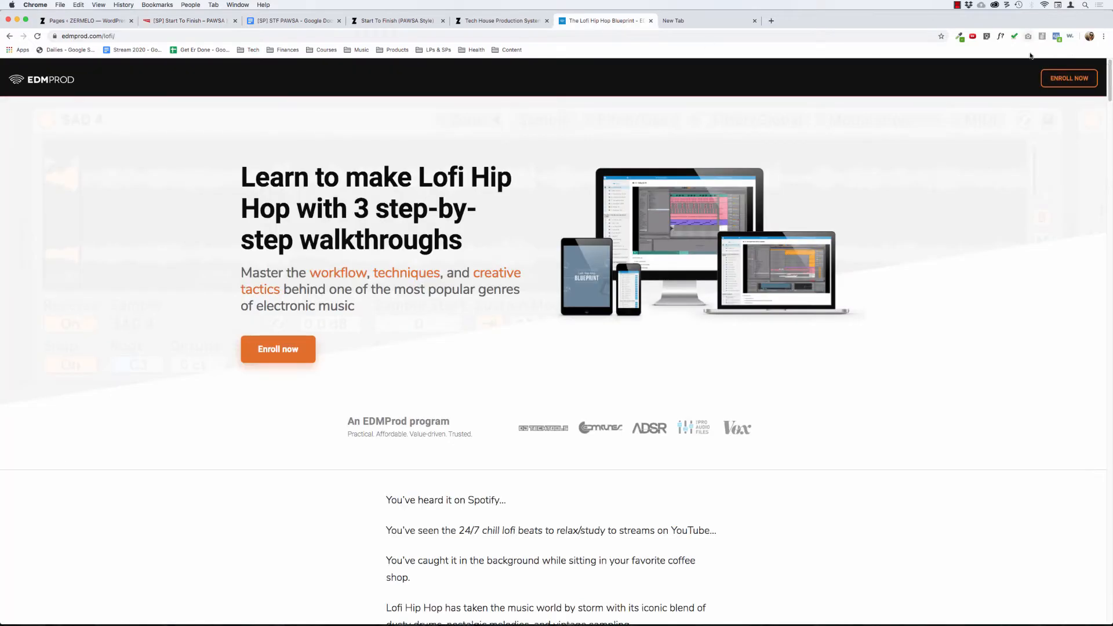
left_click(1000, 36)
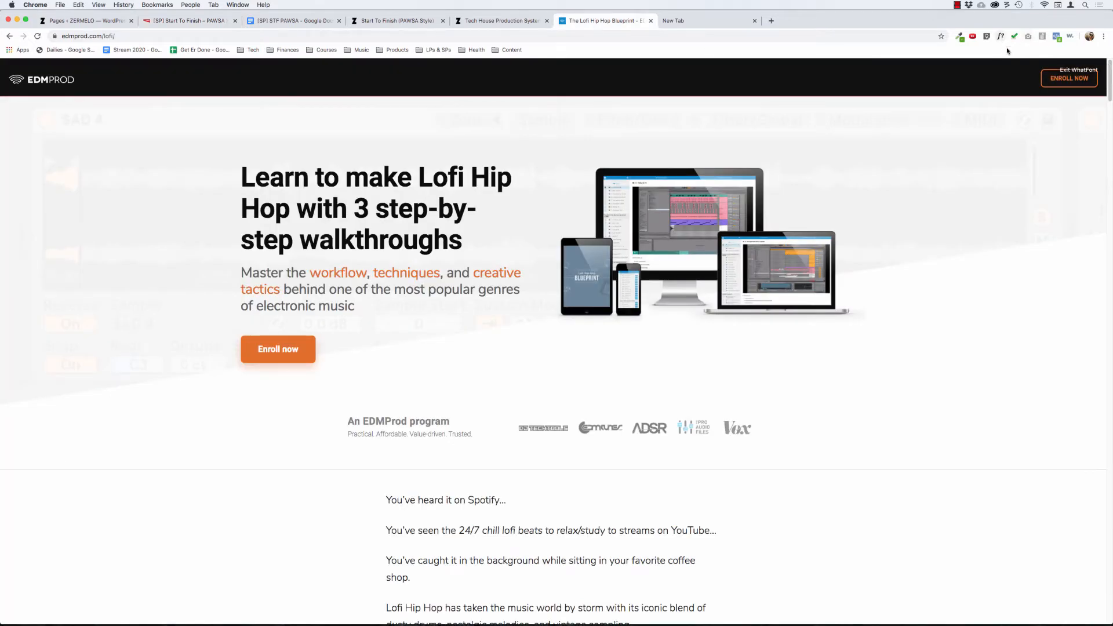
left_click(322, 210)
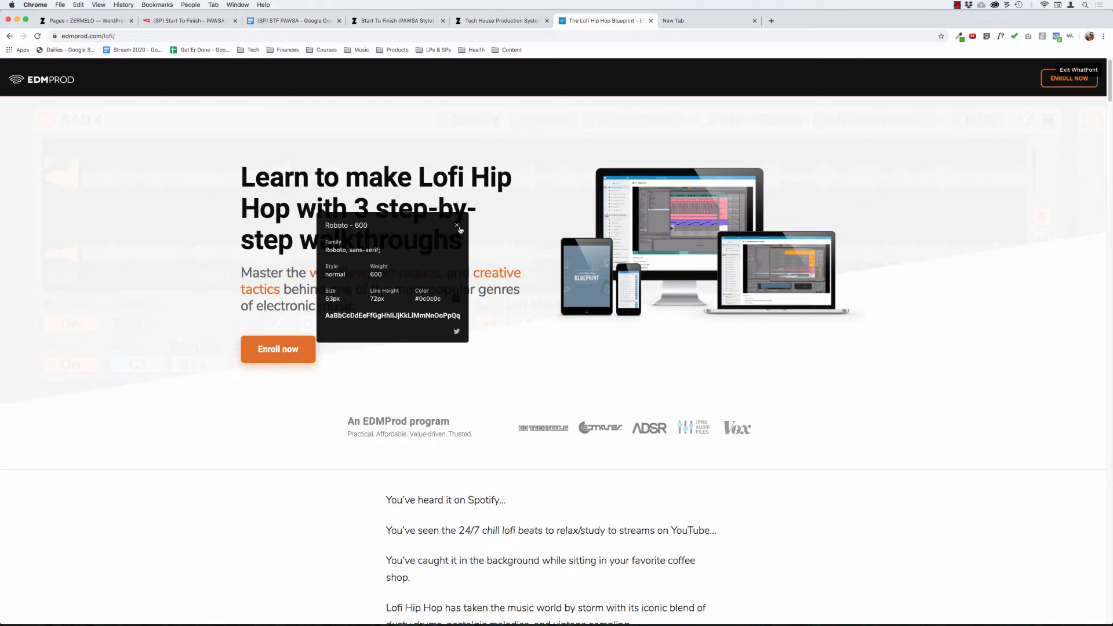
left_click(457, 227)
left_click(469, 283)
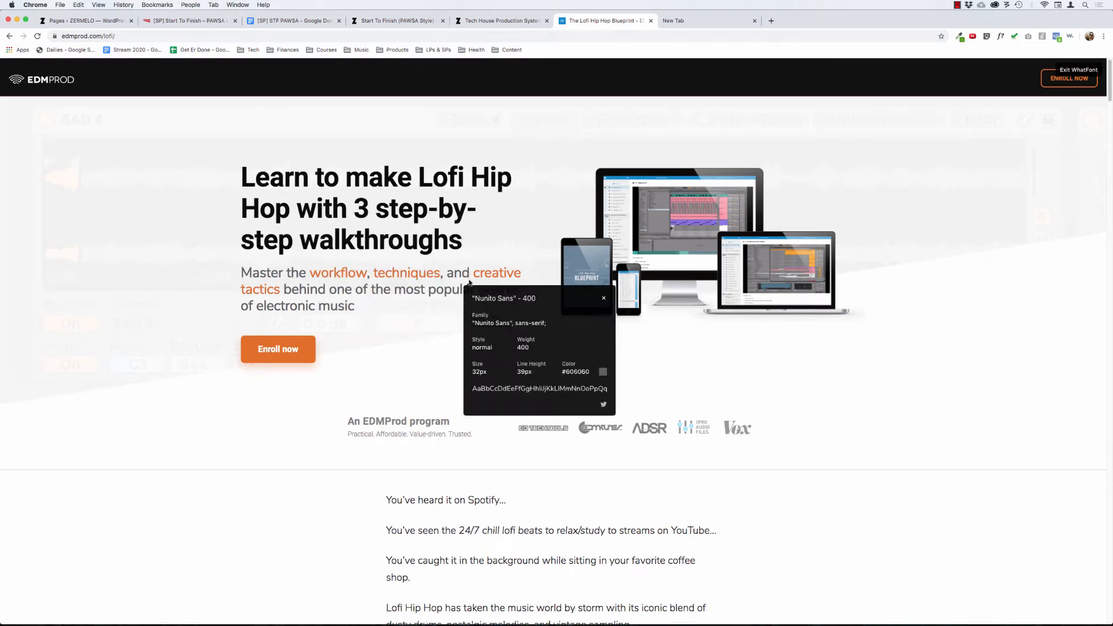
left_click(604, 300)
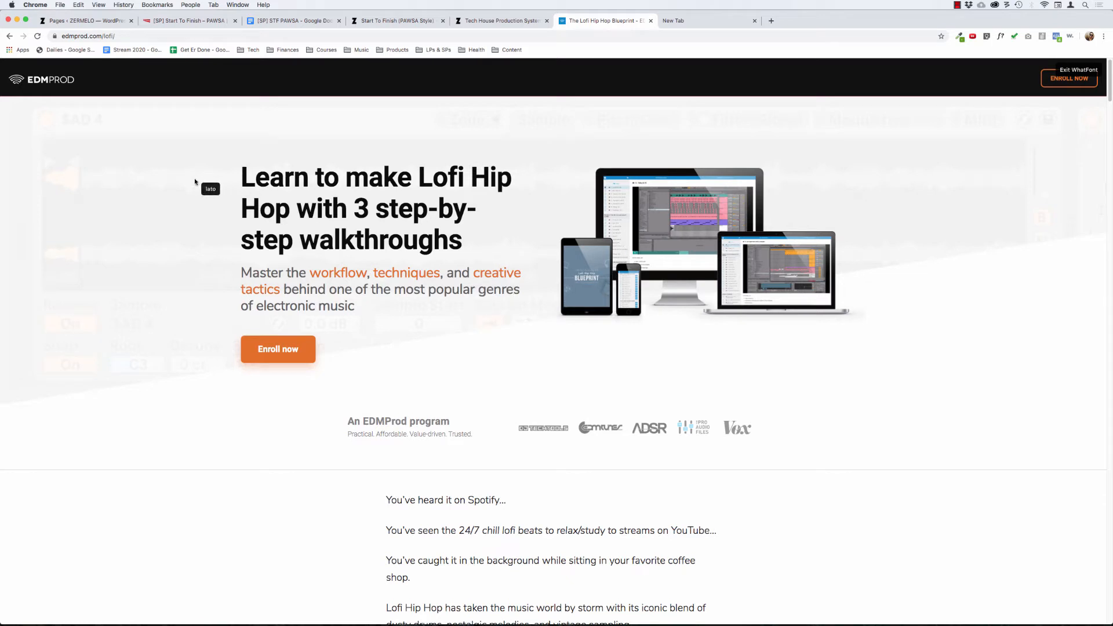
left_click(1002, 37)
left_click(483, 22)
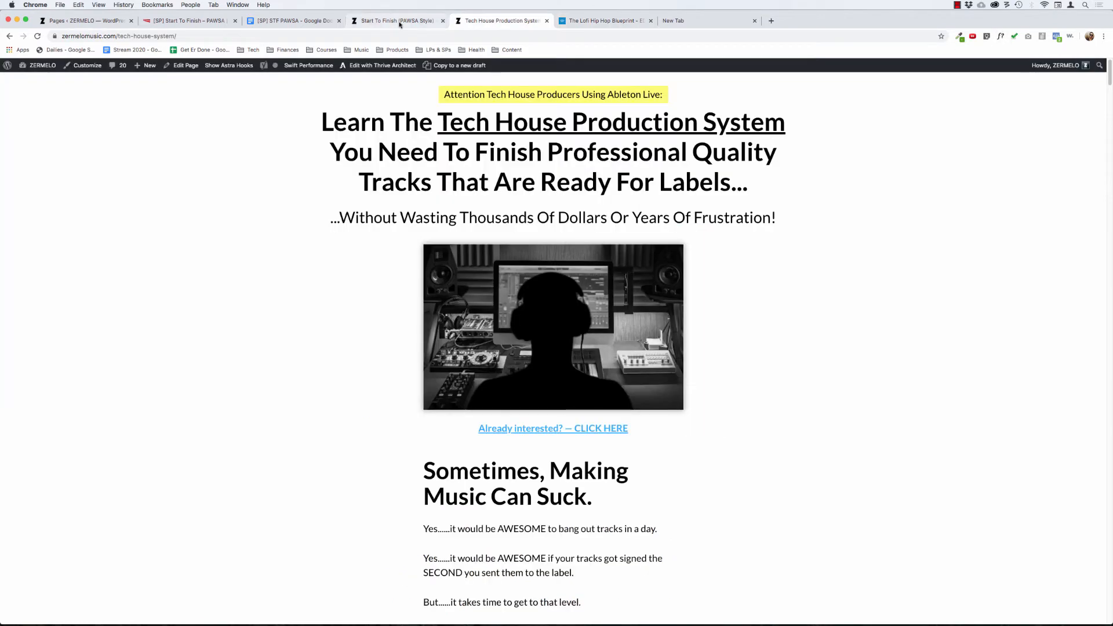
left_click(397, 21)
Set the "Learn how to finish" line's font size to 60 px, make it bold and apply the Heading 1 style.
left_click(175, 22)
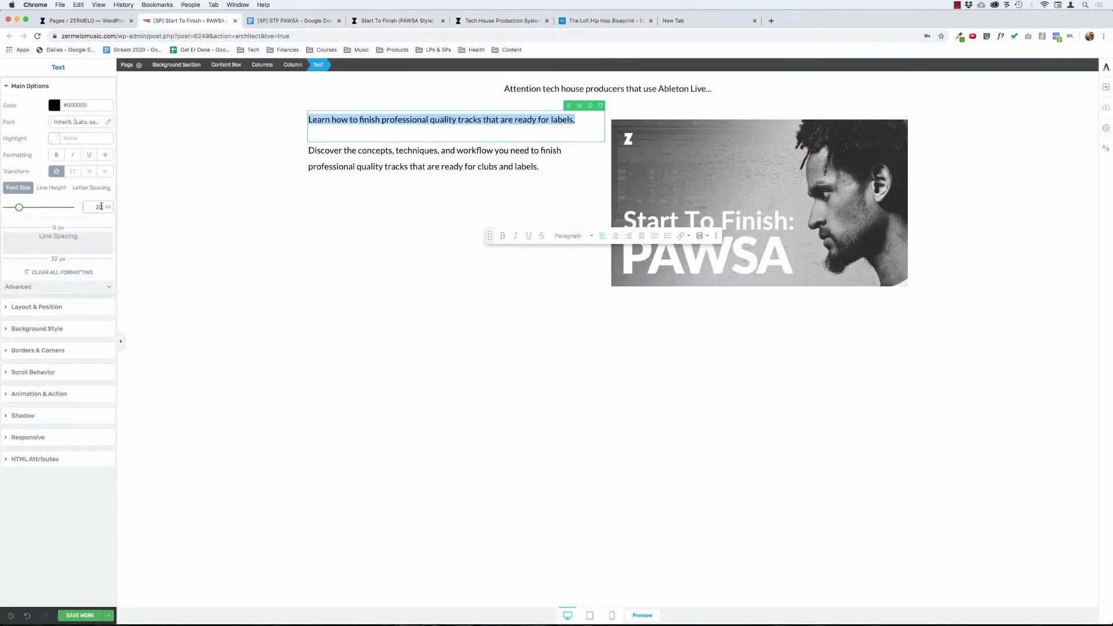
type("60")
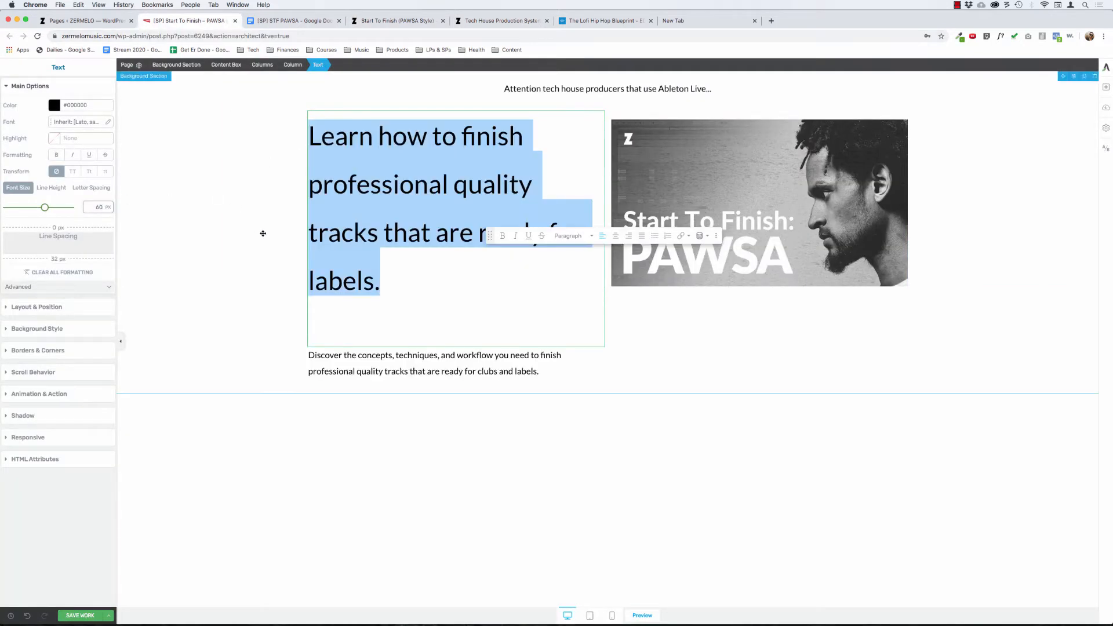
left_click(56, 155)
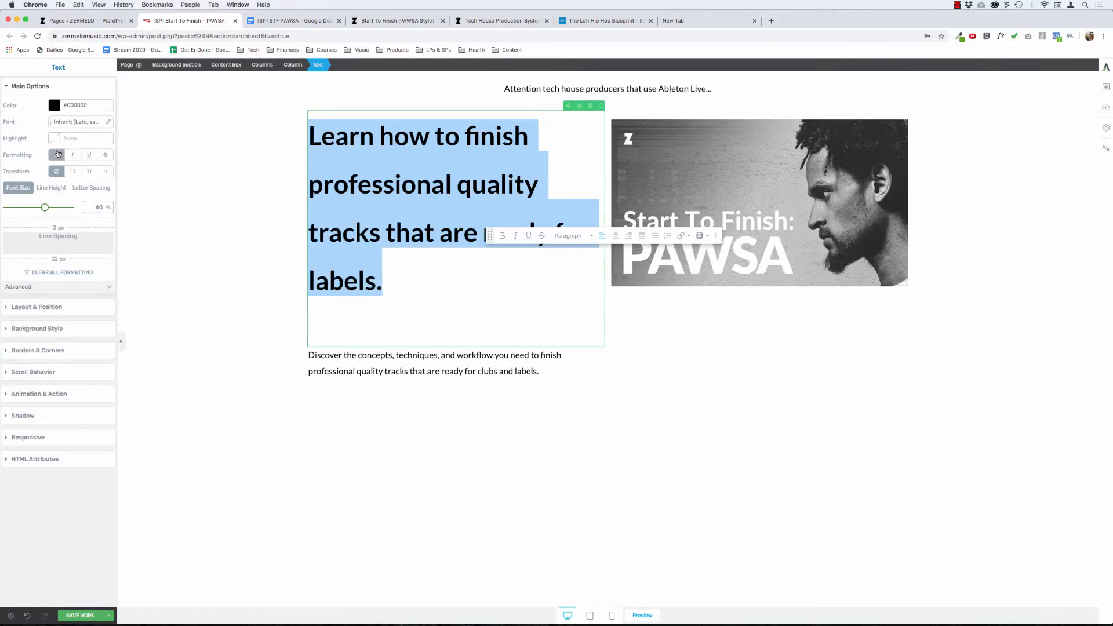
left_click(569, 235)
left_click(575, 292)
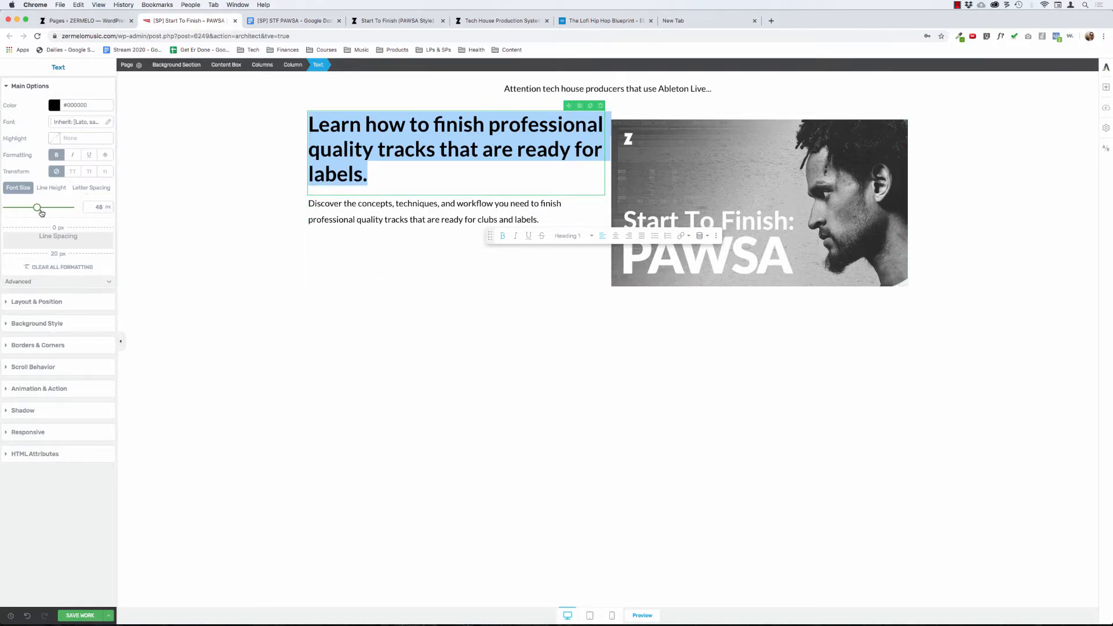
Increase the "Learn how to finish" headline's font size from the slider to about 55 px.
left_click_drag(37, 208, 41, 210)
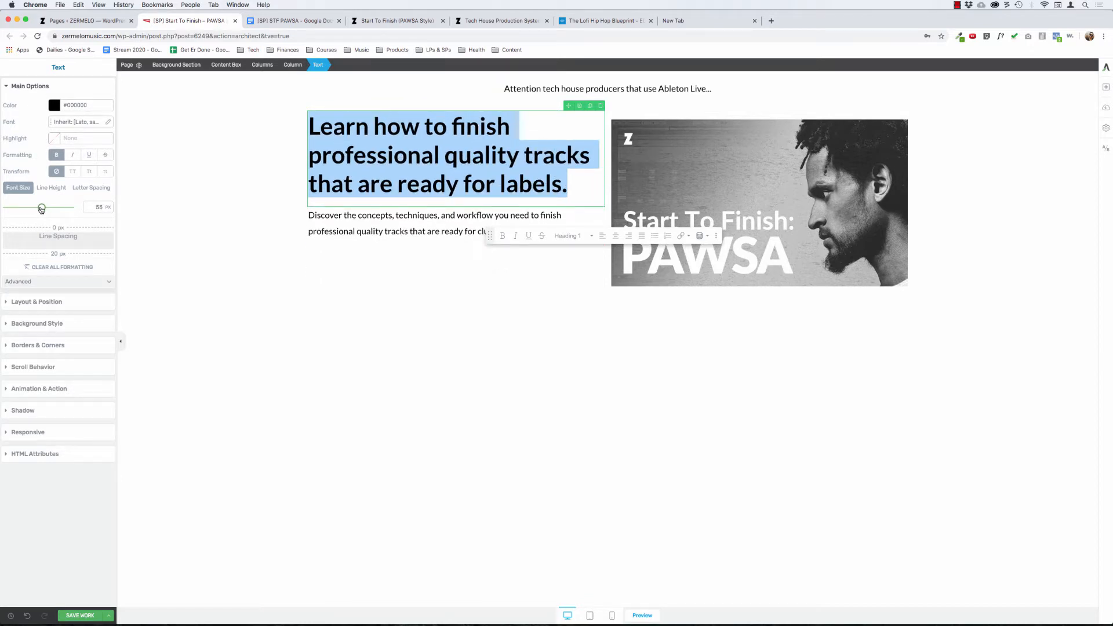
left_click(408, 156)
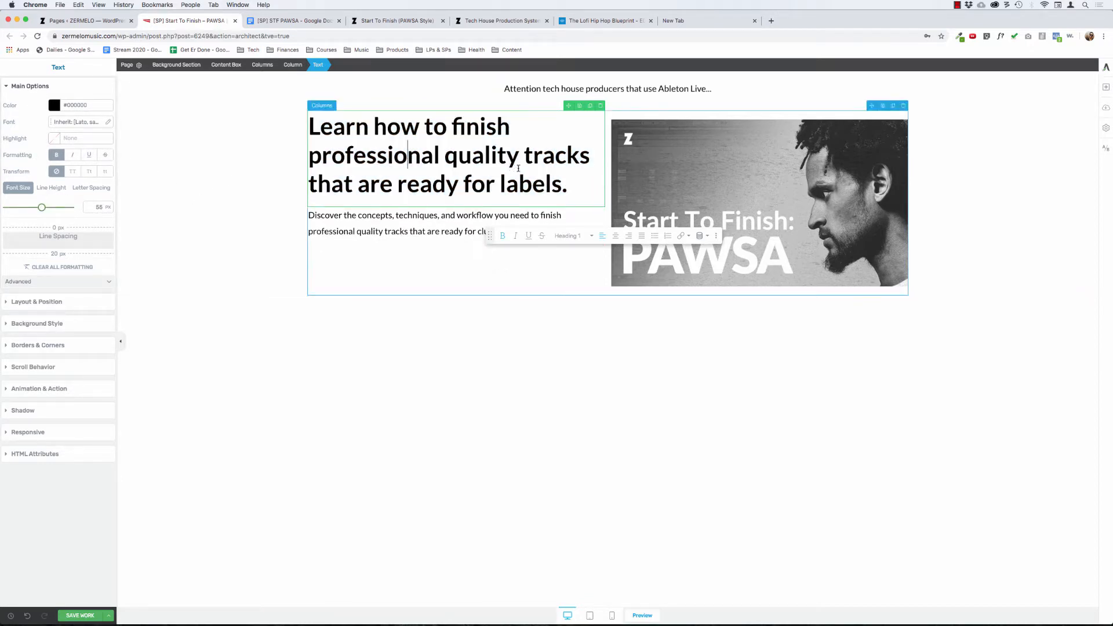
left_click_drag(577, 189, 312, 127)
left_click(578, 166)
left_click(238, 164)
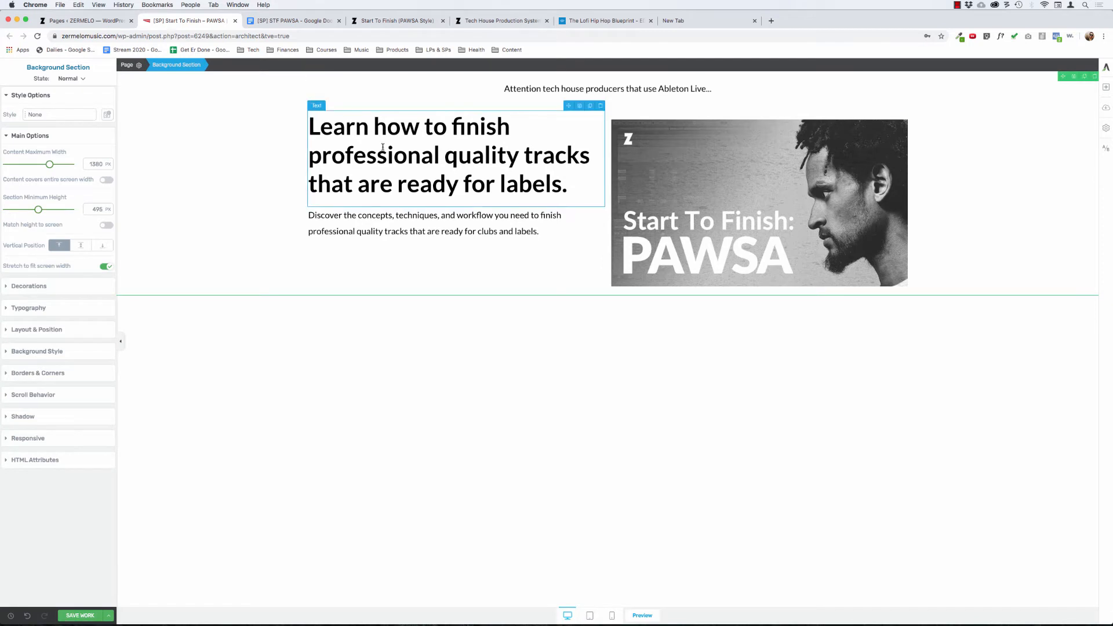
left_click(353, 231)
double_click(371, 231)
double_click(364, 143)
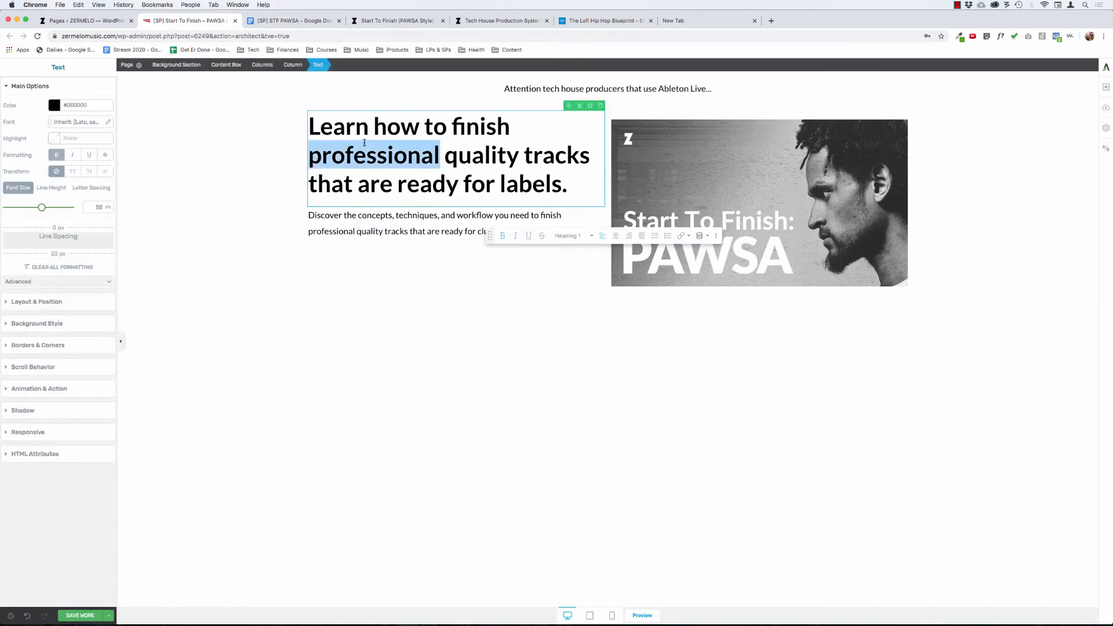
left_click(228, 156)
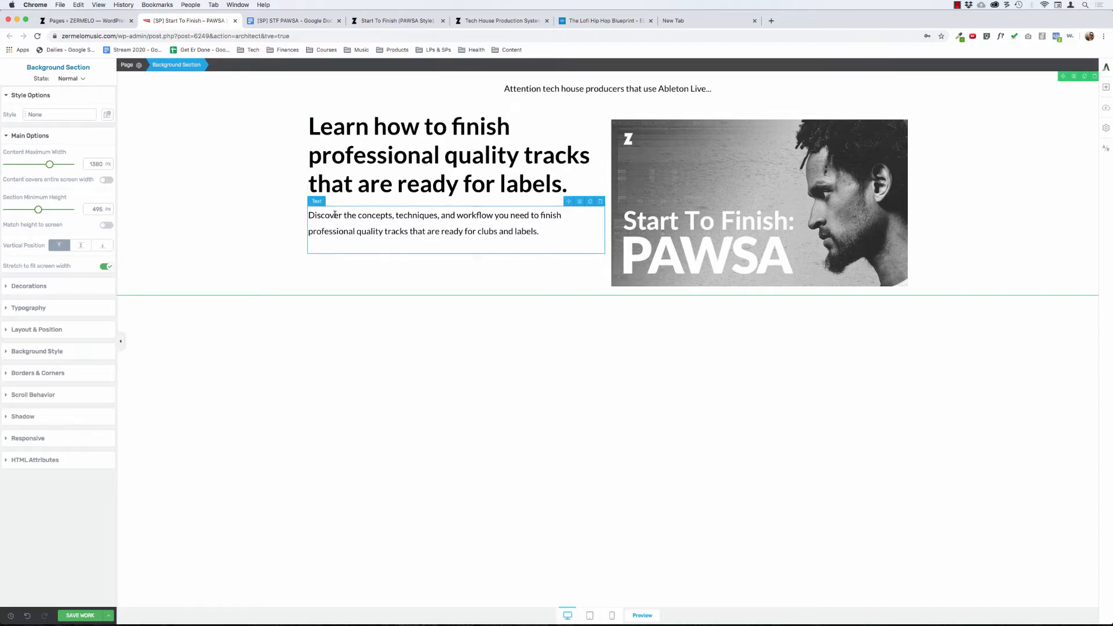
Set the font size of the "Discover the concepts, techniques, and workflow" paragraph to 28 px.
triple_click(316, 215)
left_click(96, 207)
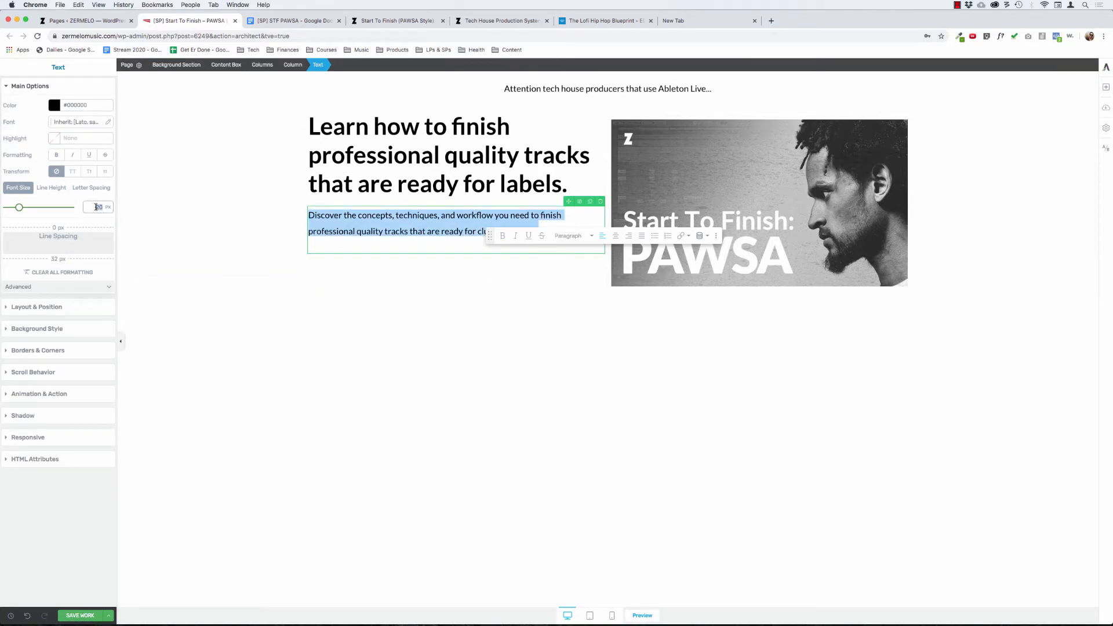
key("BackSpace")
key("BackSpace")
type("275")
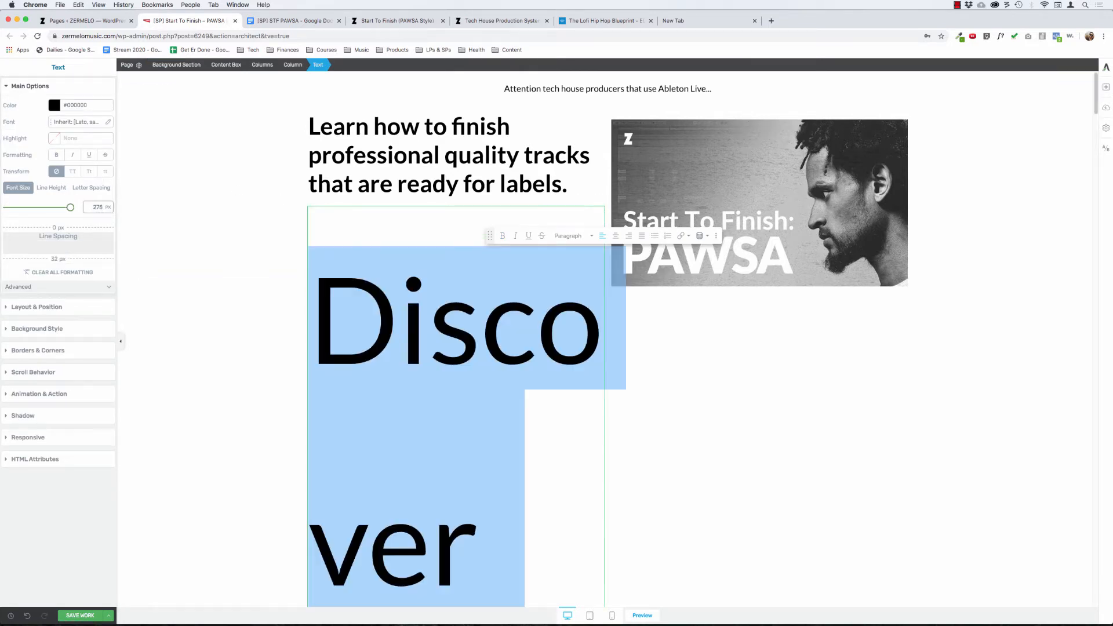
key("BackSpace")
key("BackSpace")
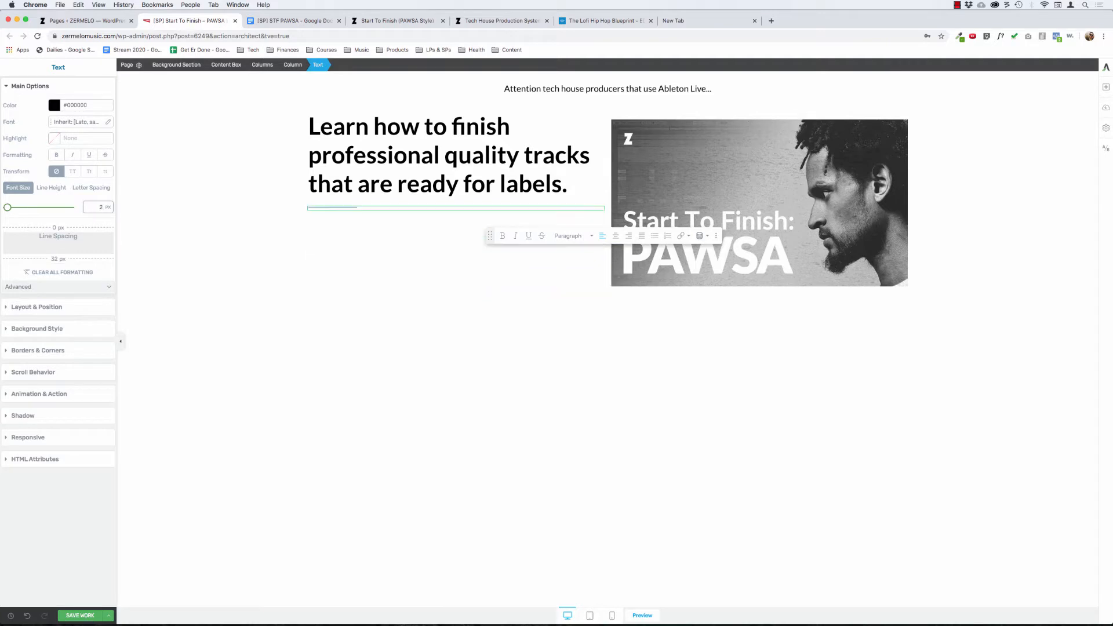
type("8")
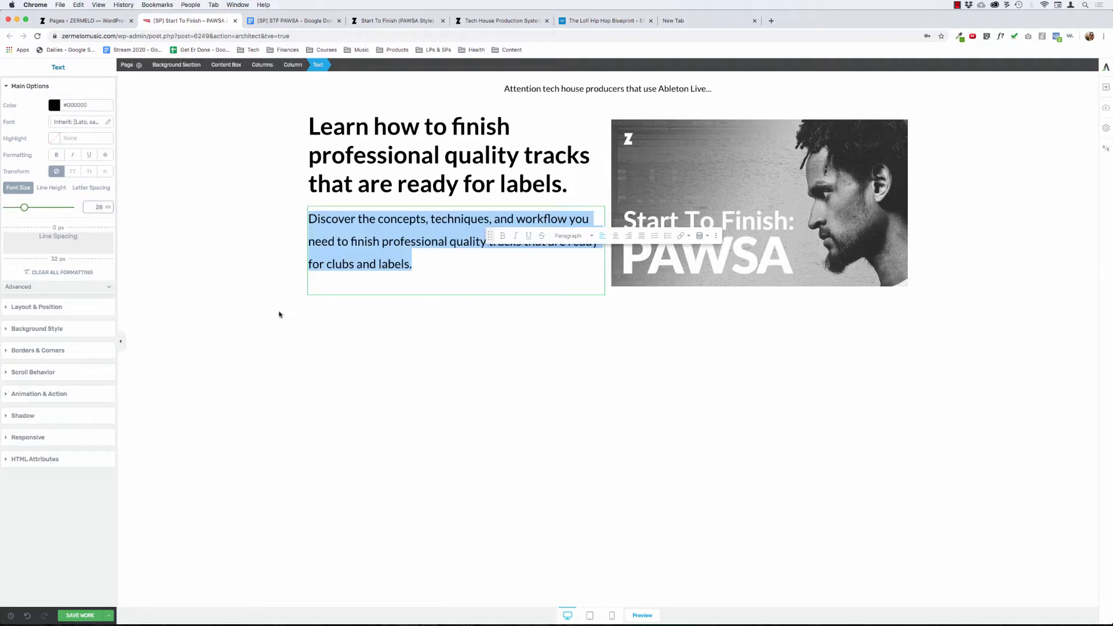
Reduce the "Discover the concepts" paragraph's line height to 1.60 em.
left_click(42, 191)
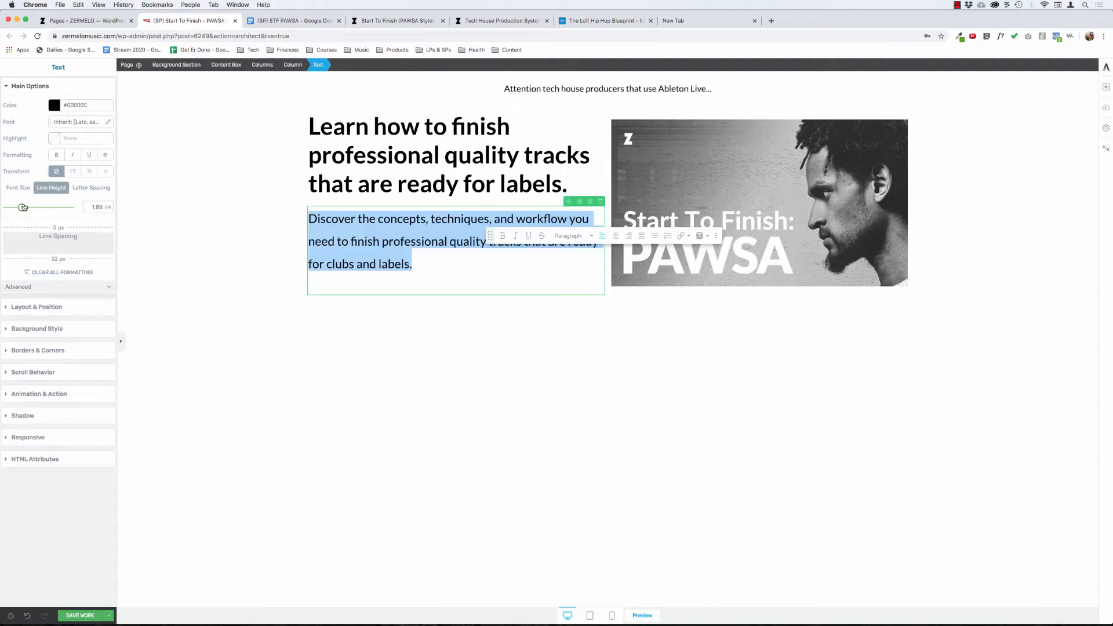
left_click_drag(24, 207, 23, 206)
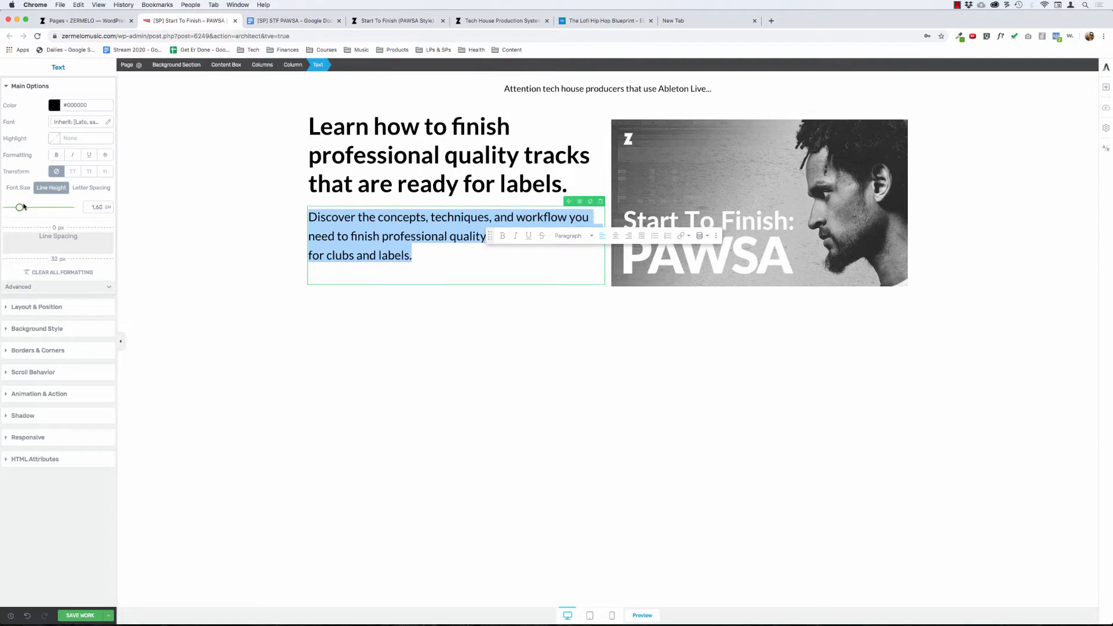
left_click(238, 281)
left_click(354, 183)
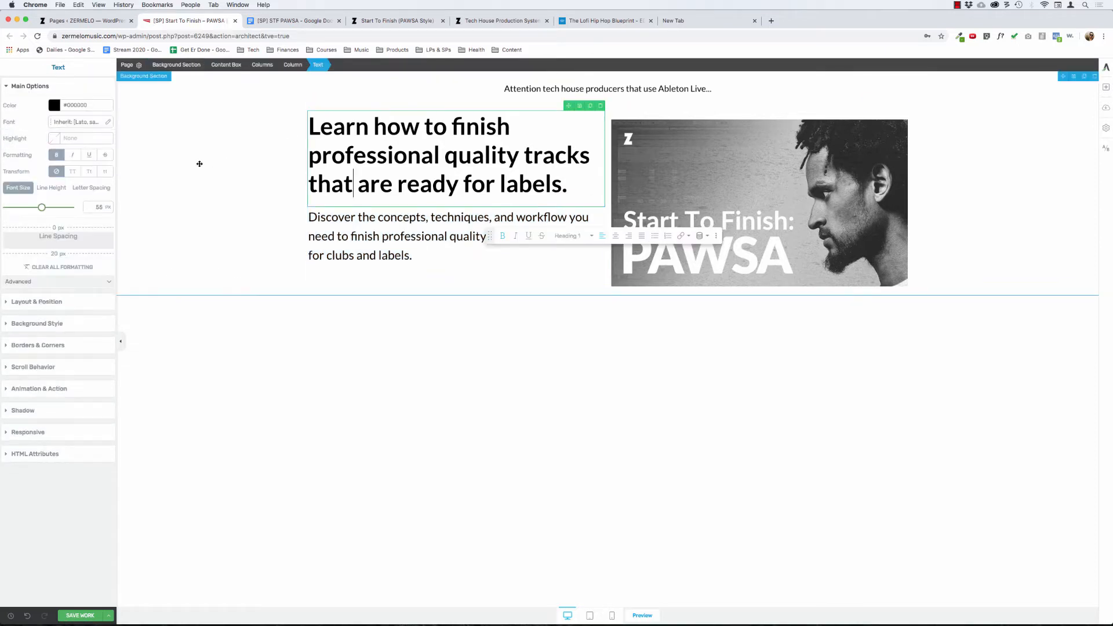
left_click(385, 363)
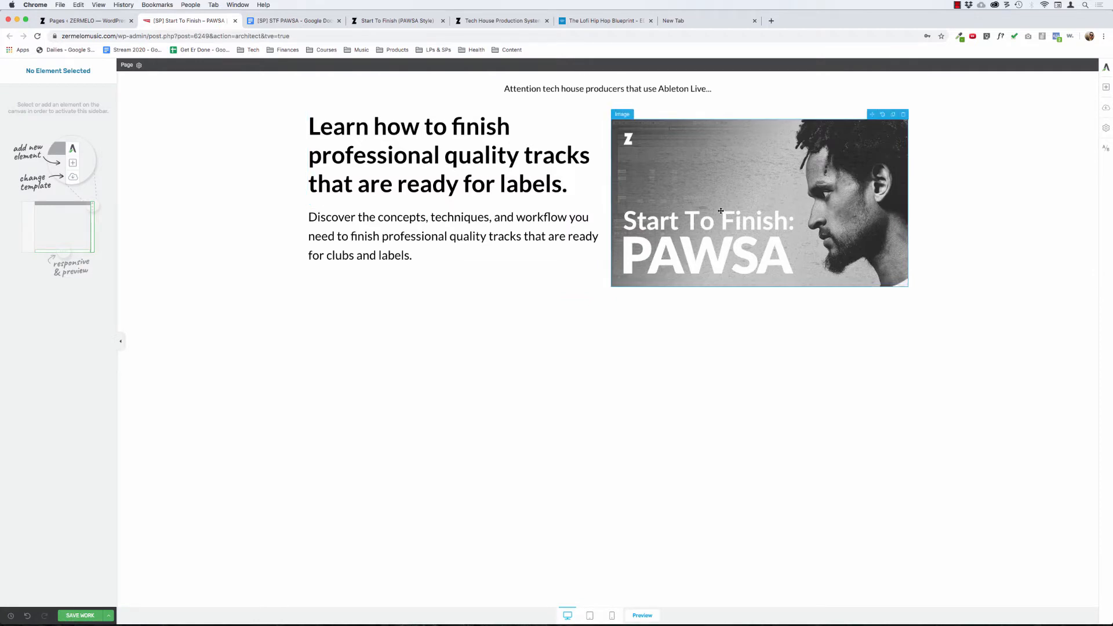
Add a button element beneath the paragraph in the first column and label it "ENROLL NOW".
left_click(1105, 87)
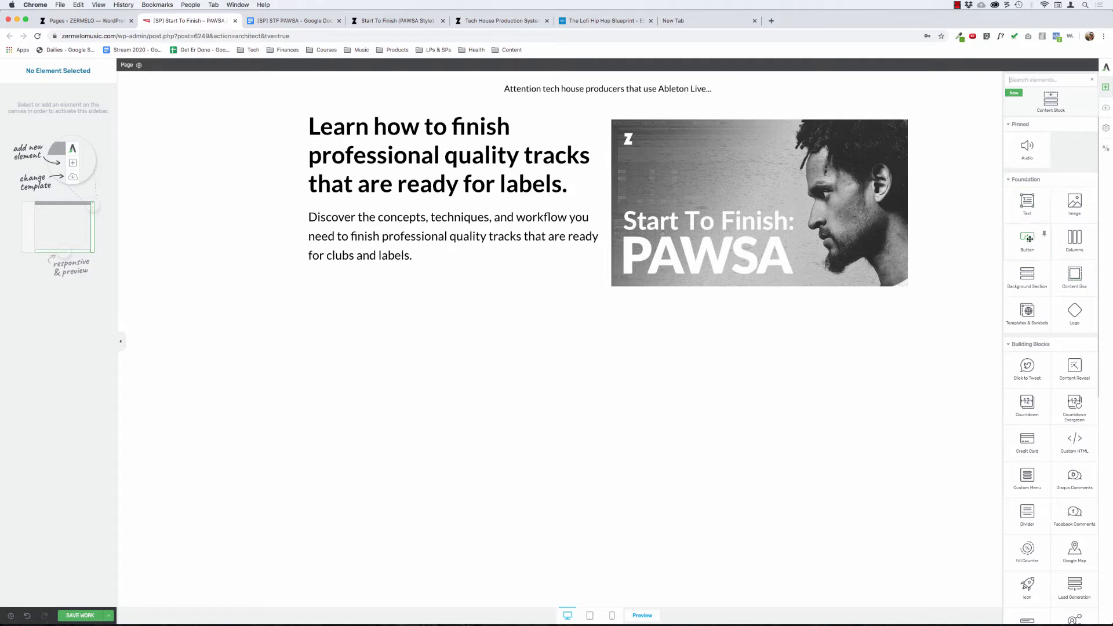
left_click_drag(1029, 239, 386, 256)
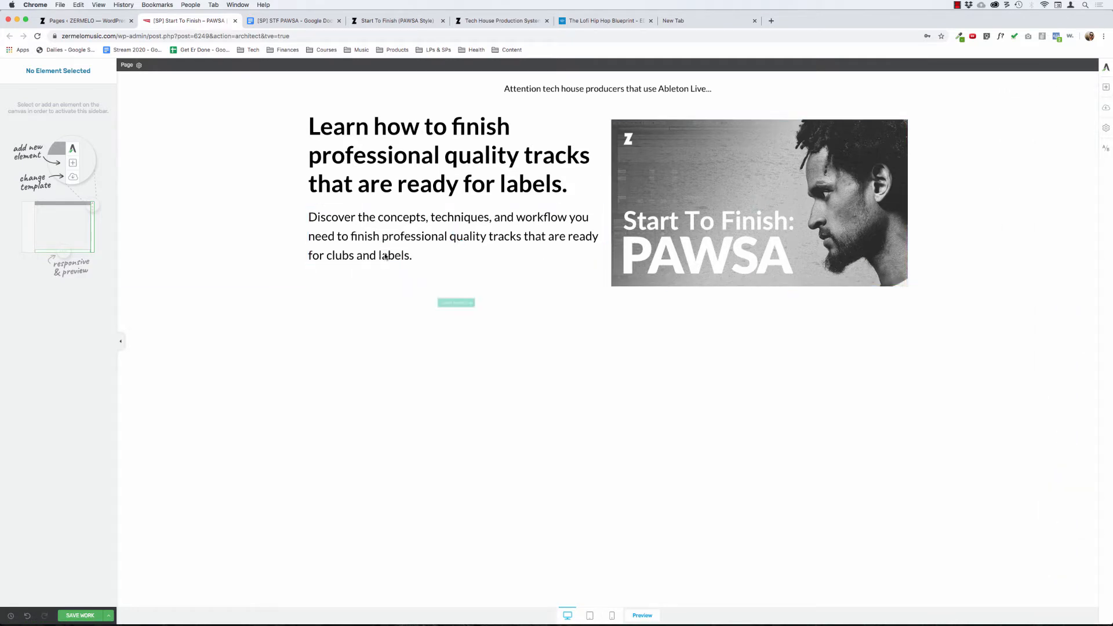
left_click(445, 304)
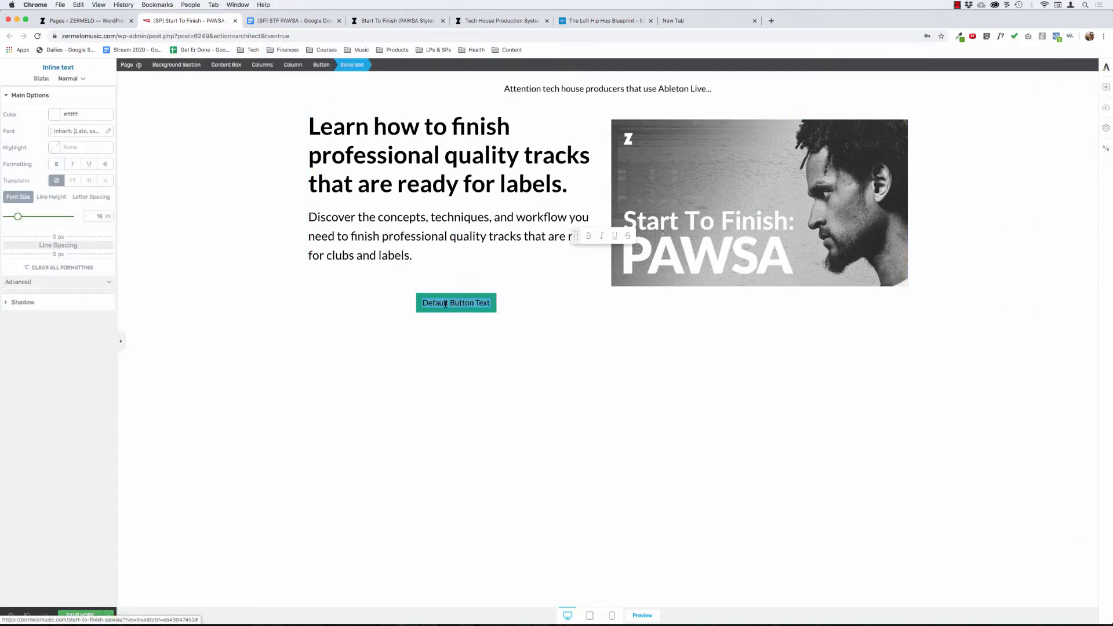
type("ENROLL NOW -")
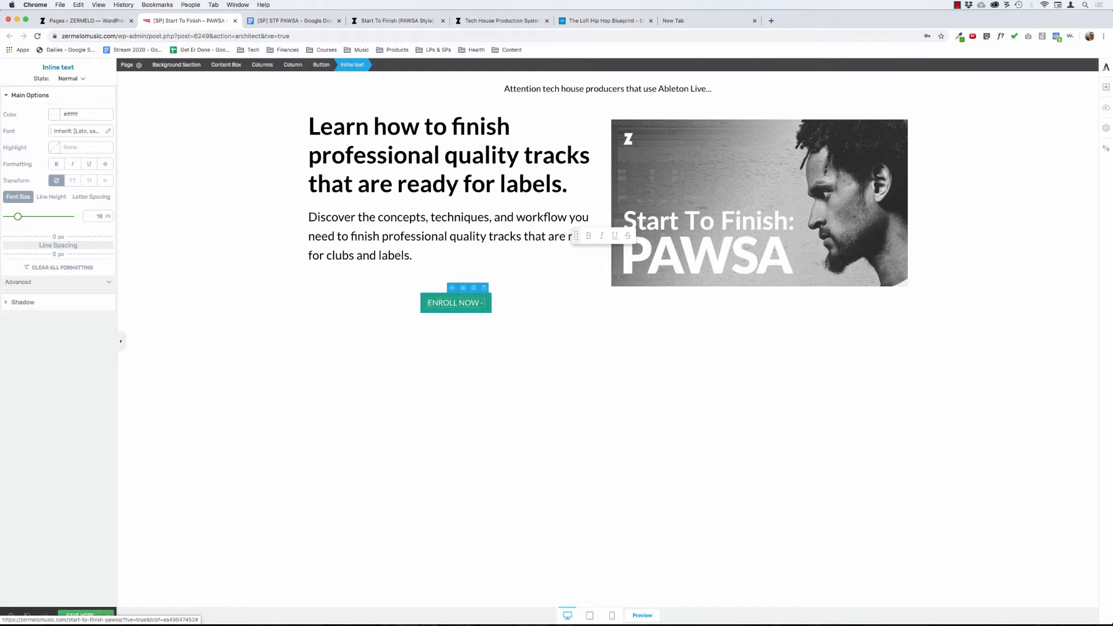
type("$97")
key("BackSpace")
key("BackSpace")
key("BackSpace")
key("BackSpace")
key("BackSpace")
key("BackSpace")
key("BackSpace")
left_click(596, 449)
Change the ENROLL NOW button's master color to the orange saved in My Colors.
left_click(427, 295)
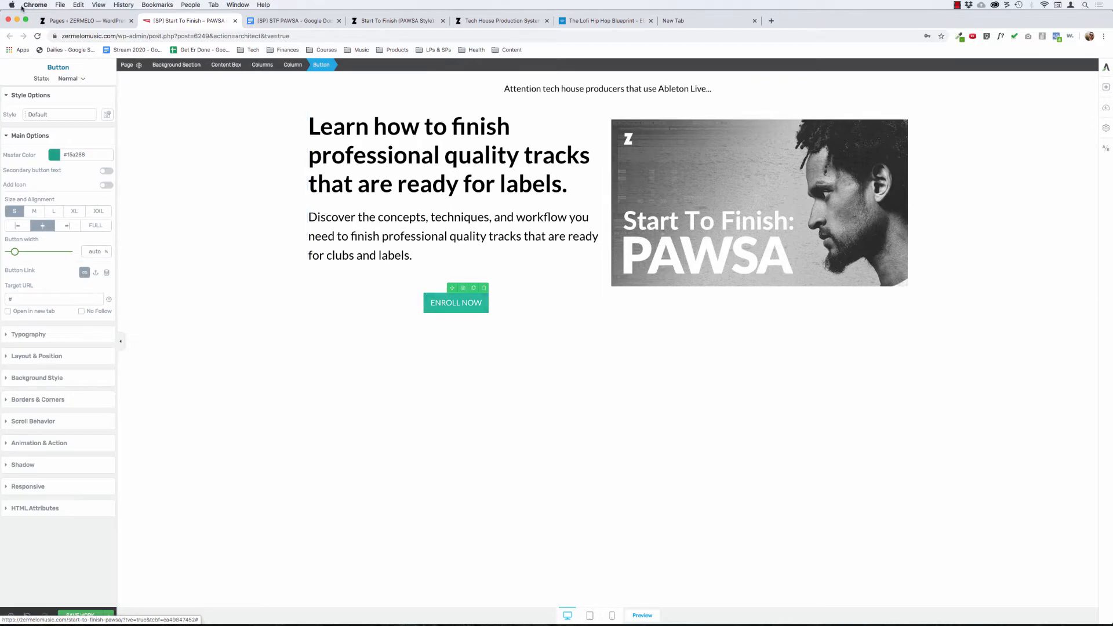
left_click(54, 155)
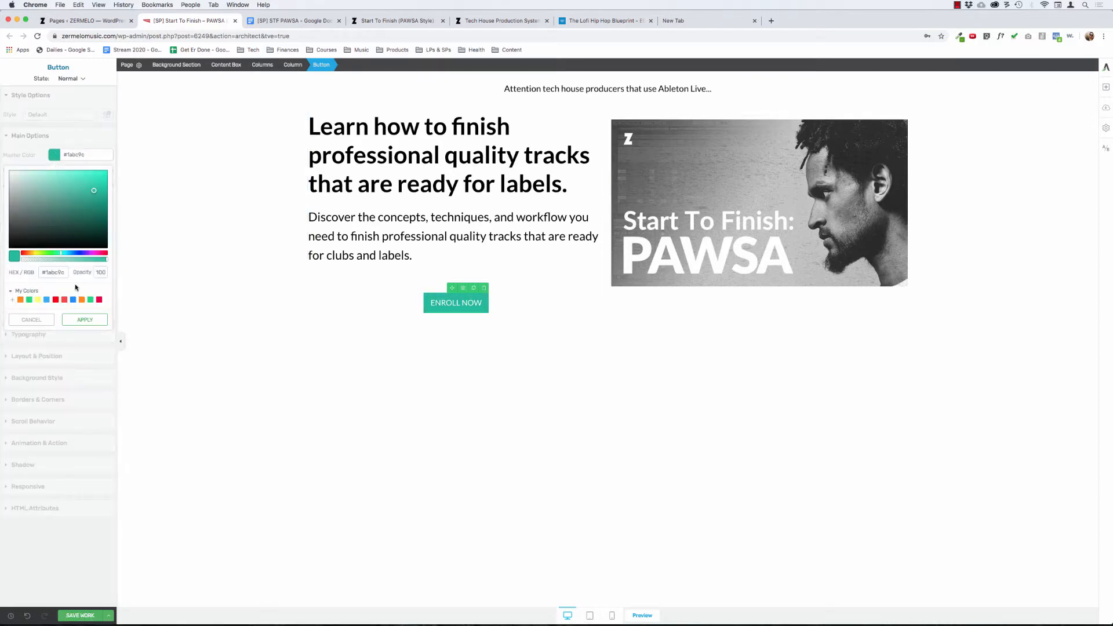
left_click(82, 300)
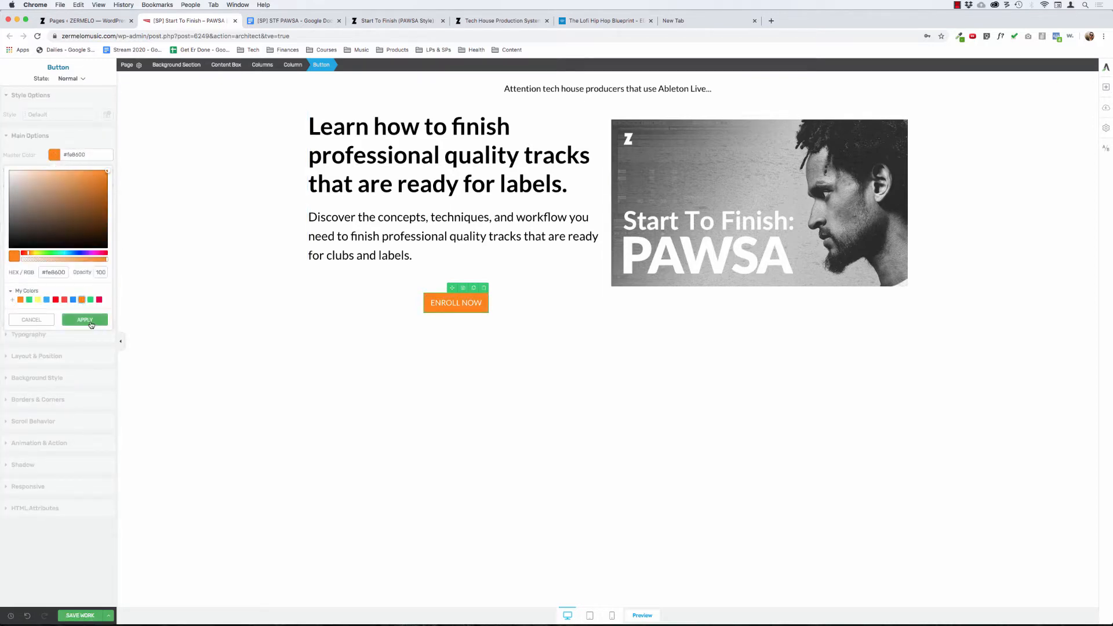
left_click(84, 320)
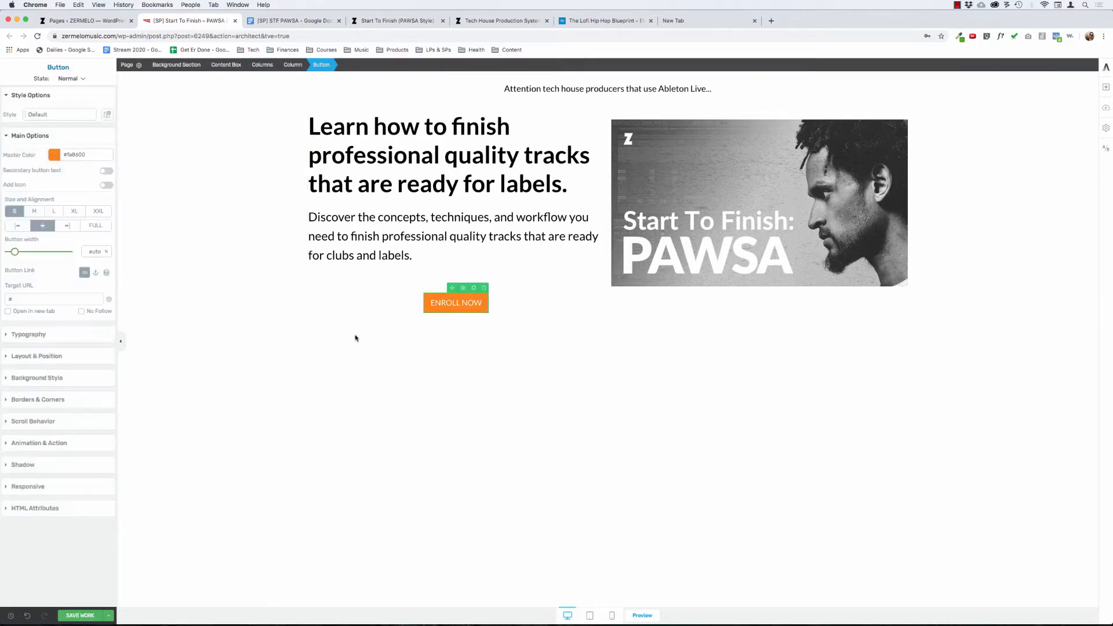
Make the ENROLL NOW label bold, and set its button to size M with left alignment.
left_click(393, 330)
left_click(439, 300)
left_click(438, 300)
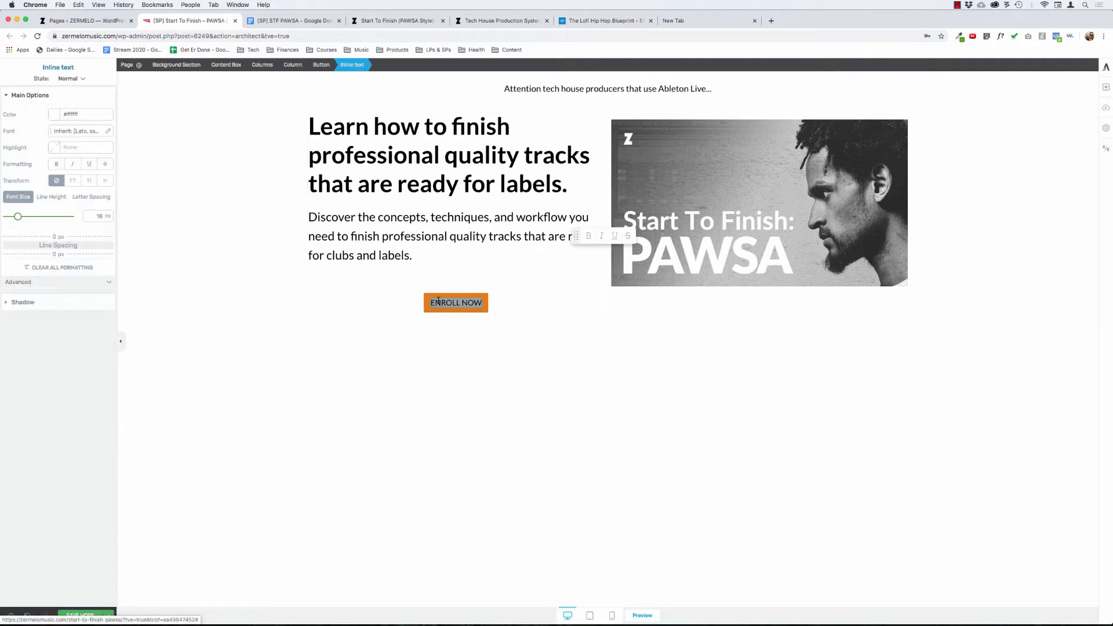
left_click(426, 296)
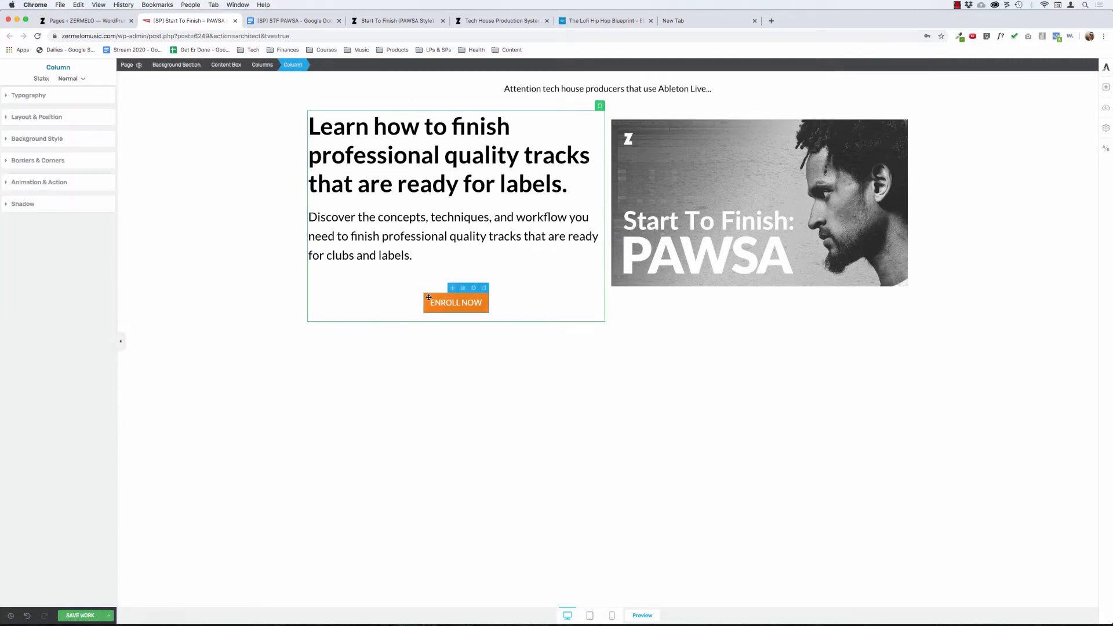
left_click(36, 212)
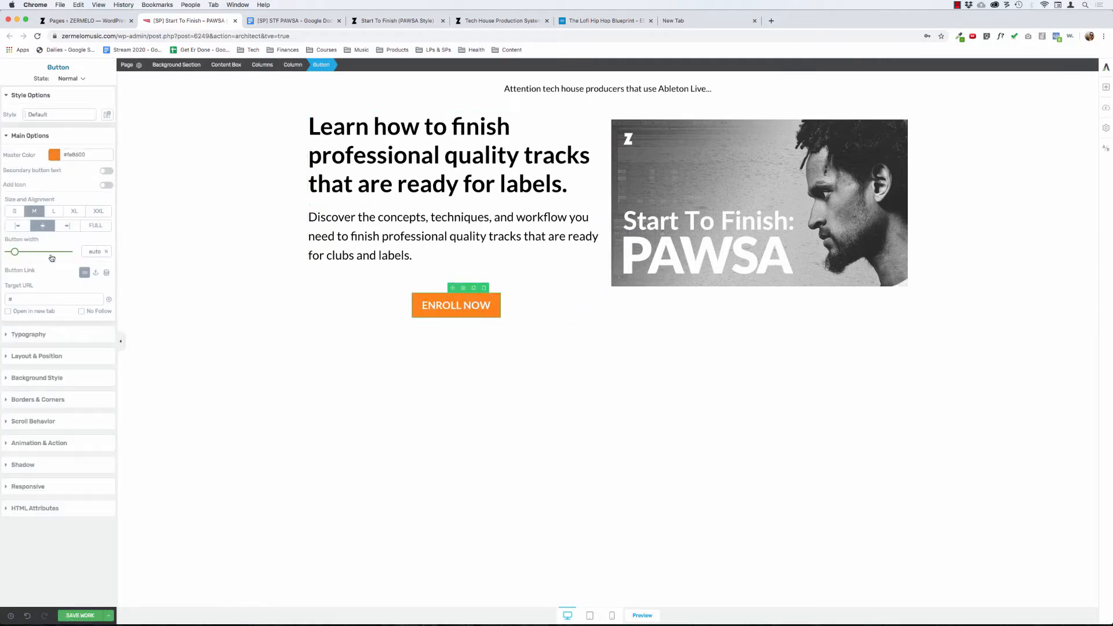
left_click(22, 228)
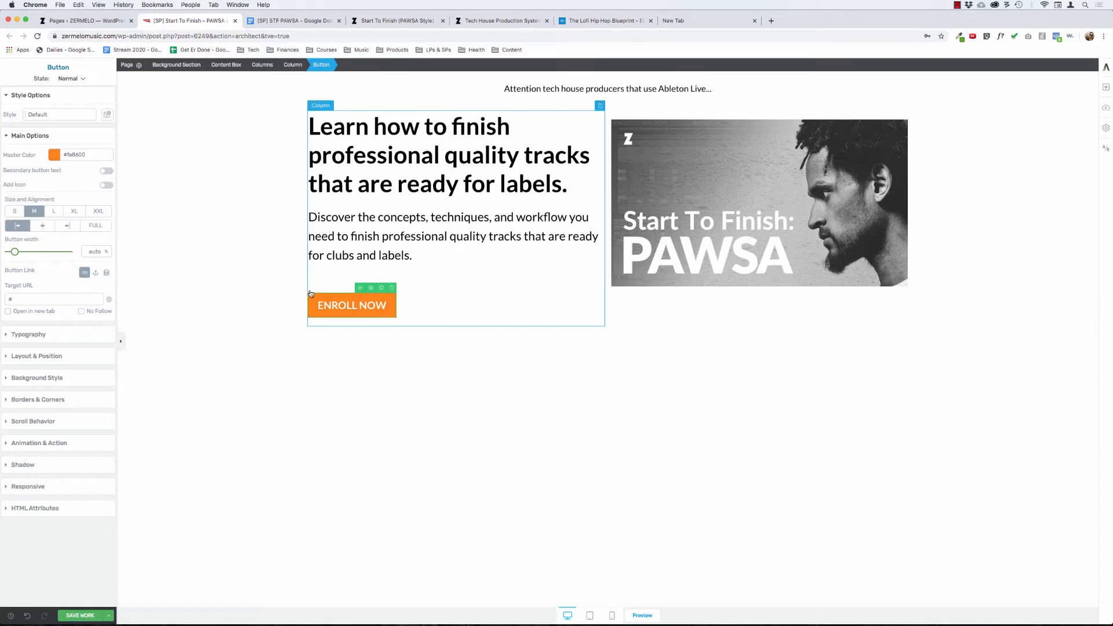
Set the spacing below the "Discover the concepts" paragraph to 0 px and delete the "Attention tech house producers" line.
left_click(349, 236)
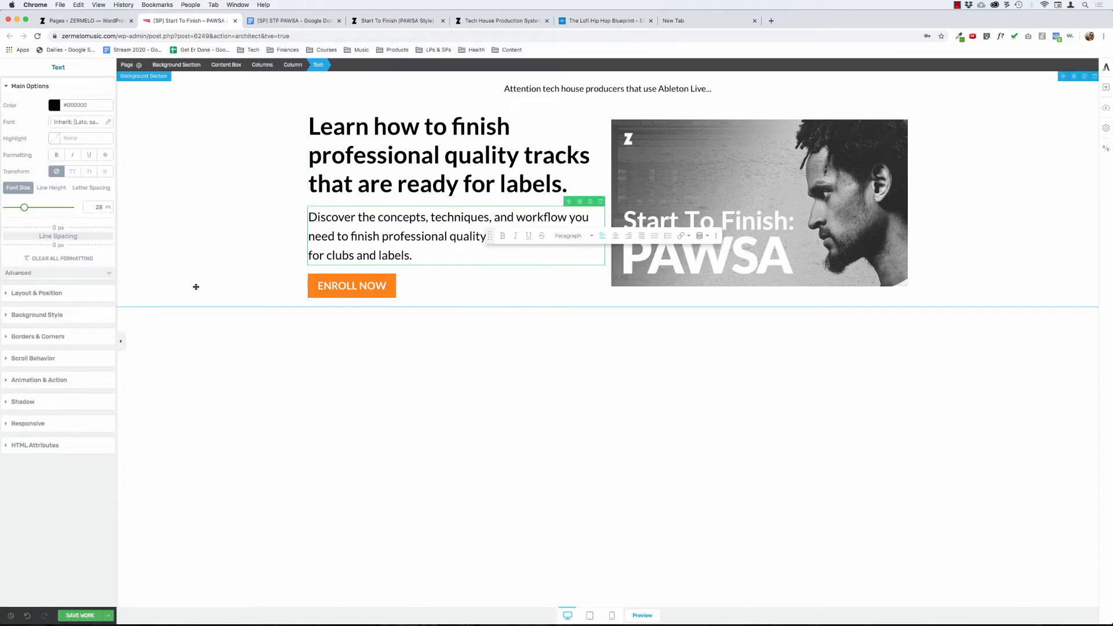
left_click(162, 252)
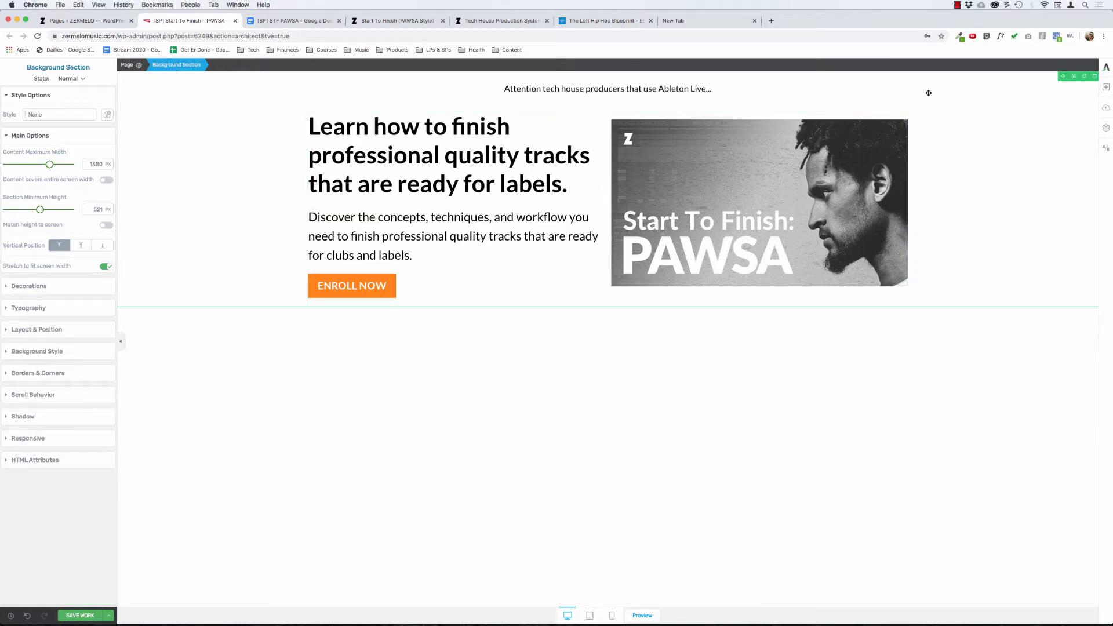
left_click(904, 76)
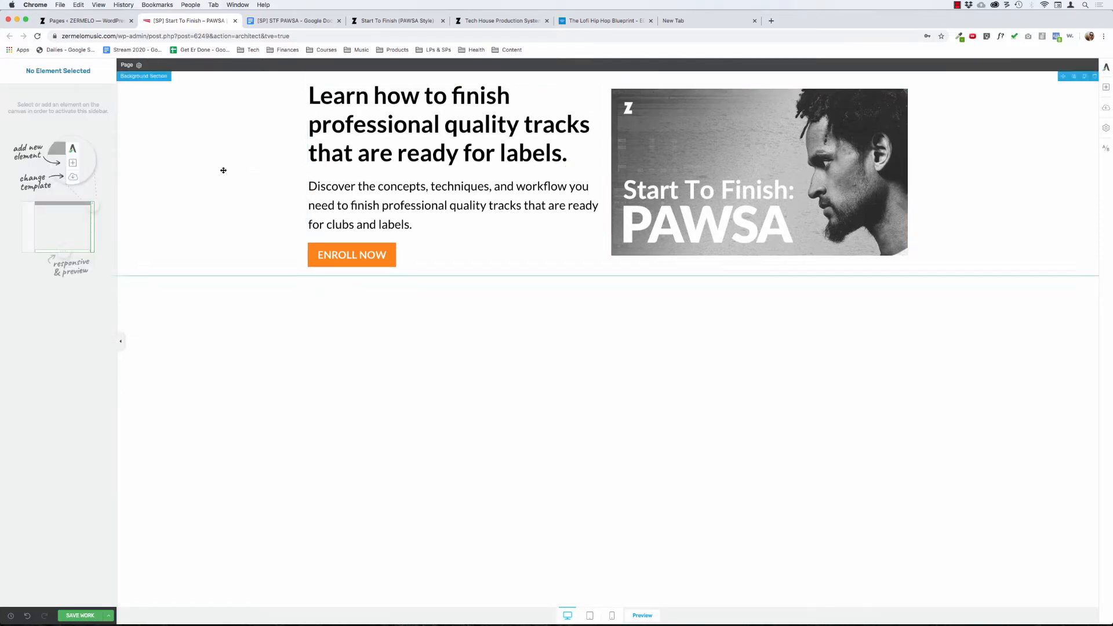
Check the EDMProd Lofi page's hero for reference and round the ENROLL NOW button's corners to a 3 px radius.
left_click(599, 22)
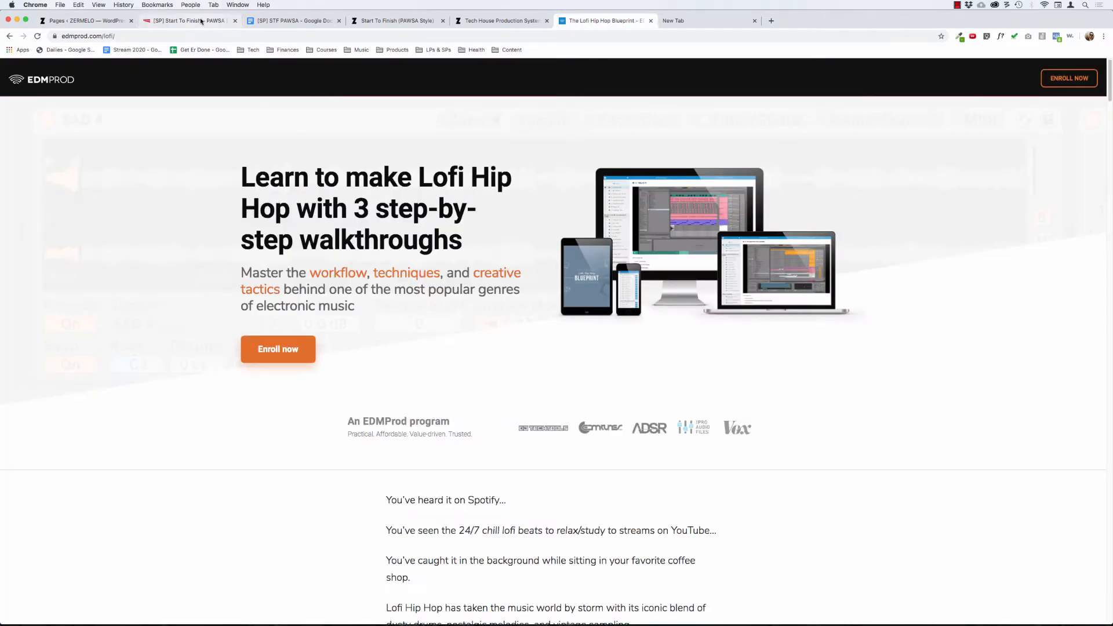
left_click(200, 22)
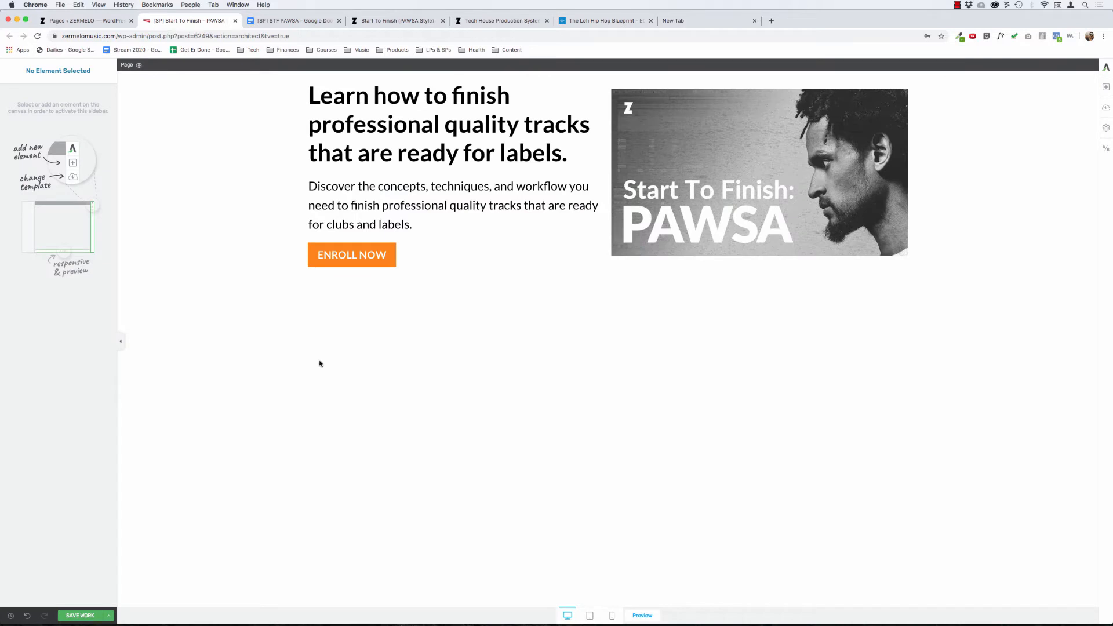
left_click(313, 245)
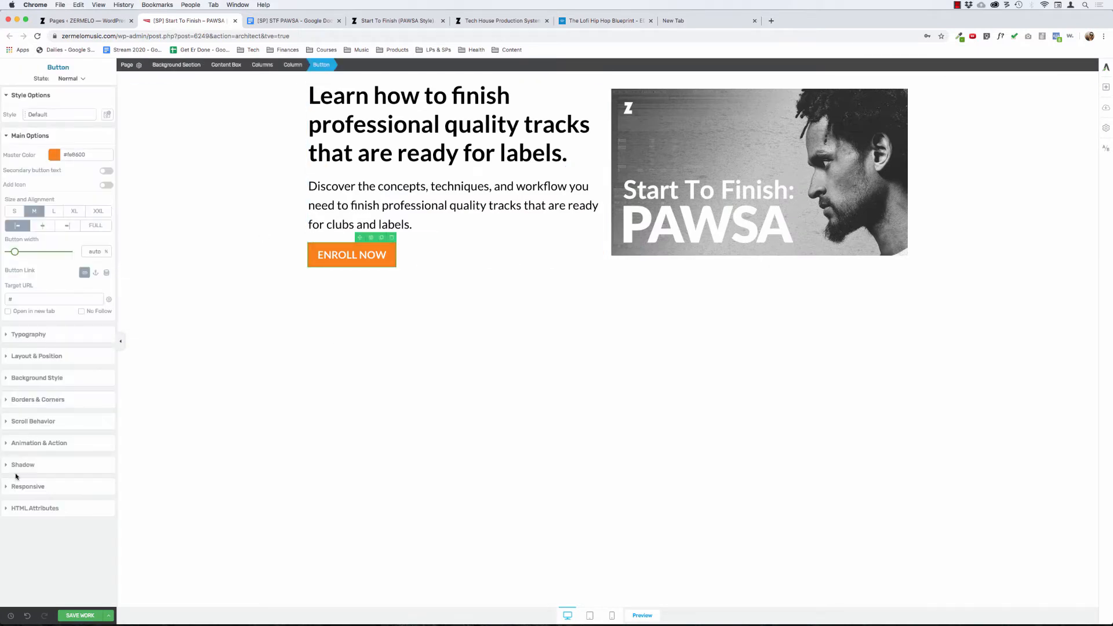
left_click(38, 400)
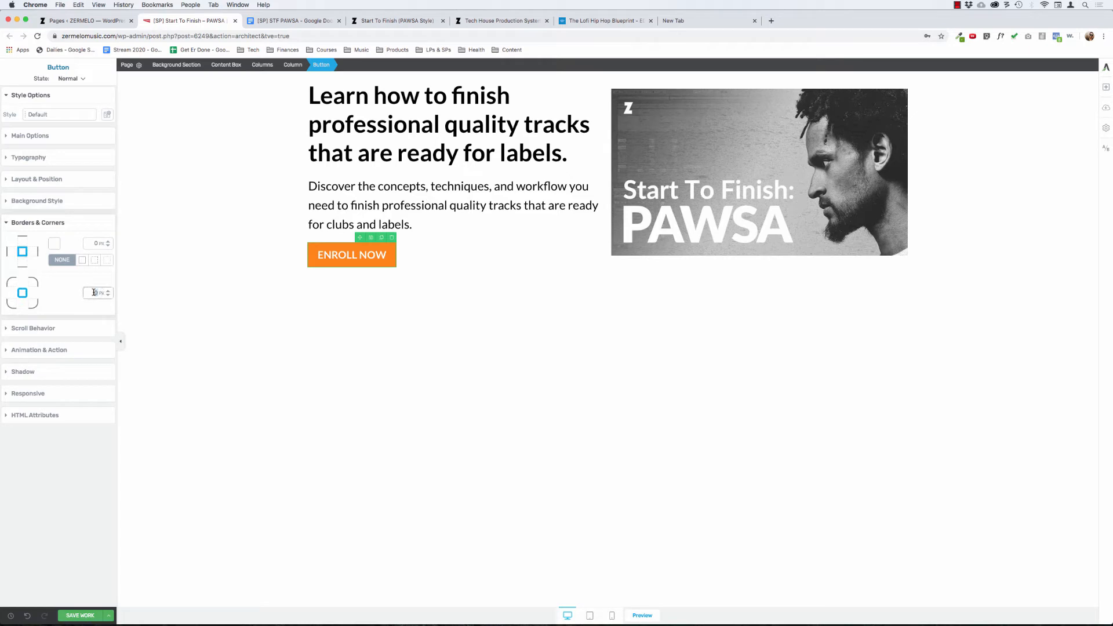
left_click(407, 406)
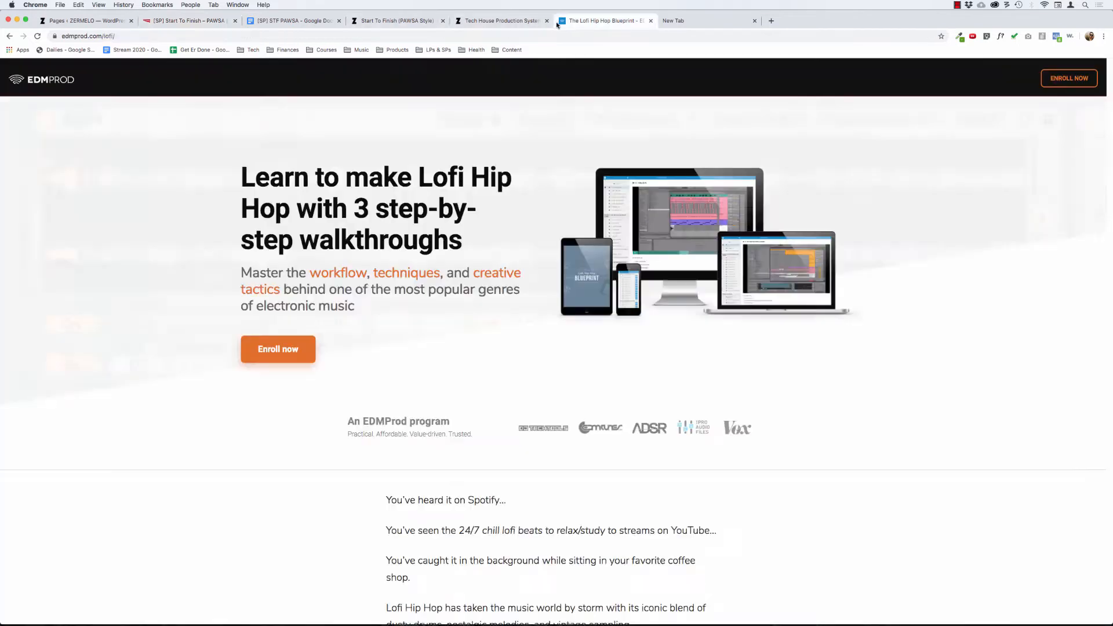
Add an outer drop shadow to the hero's ENROLL NOW button.
left_click(565, 22)
left_click(189, 21)
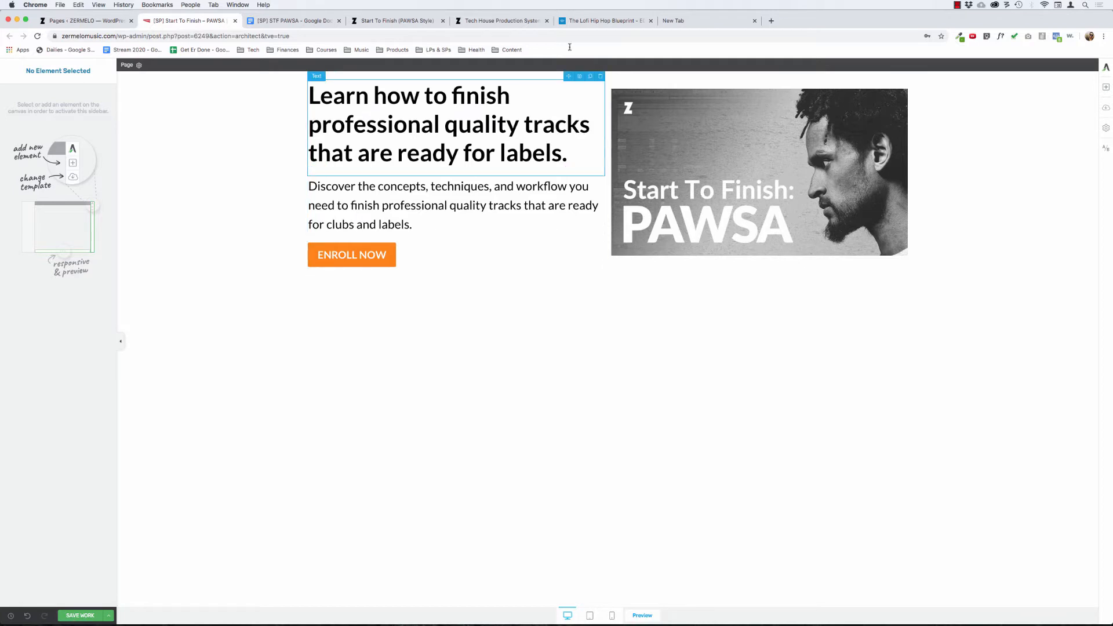
left_click(320, 253)
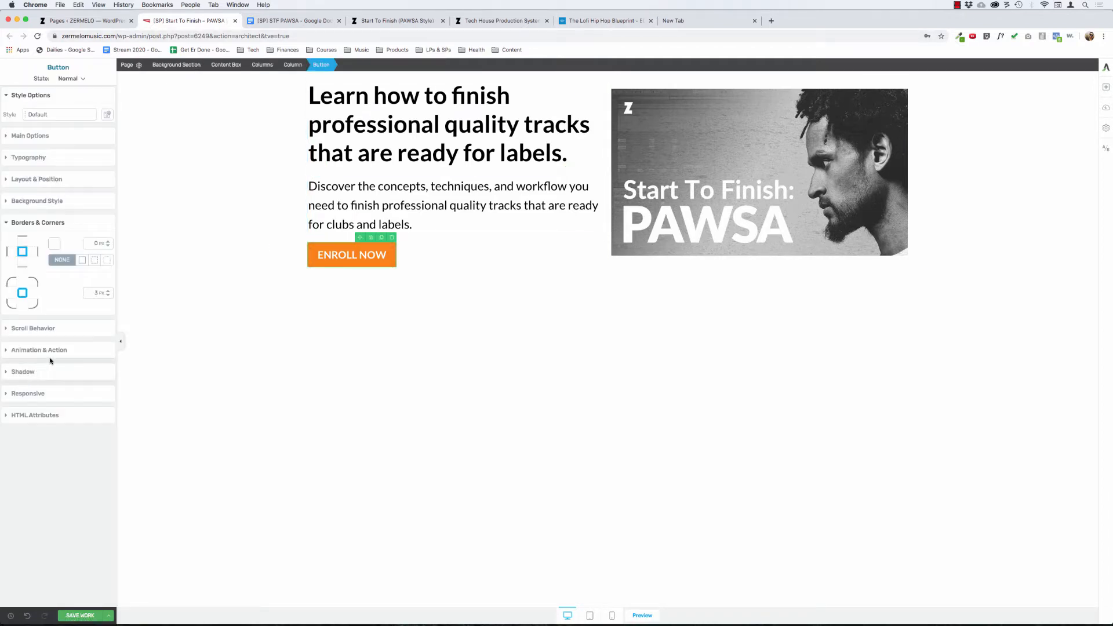
left_click(28, 376)
left_click(94, 306)
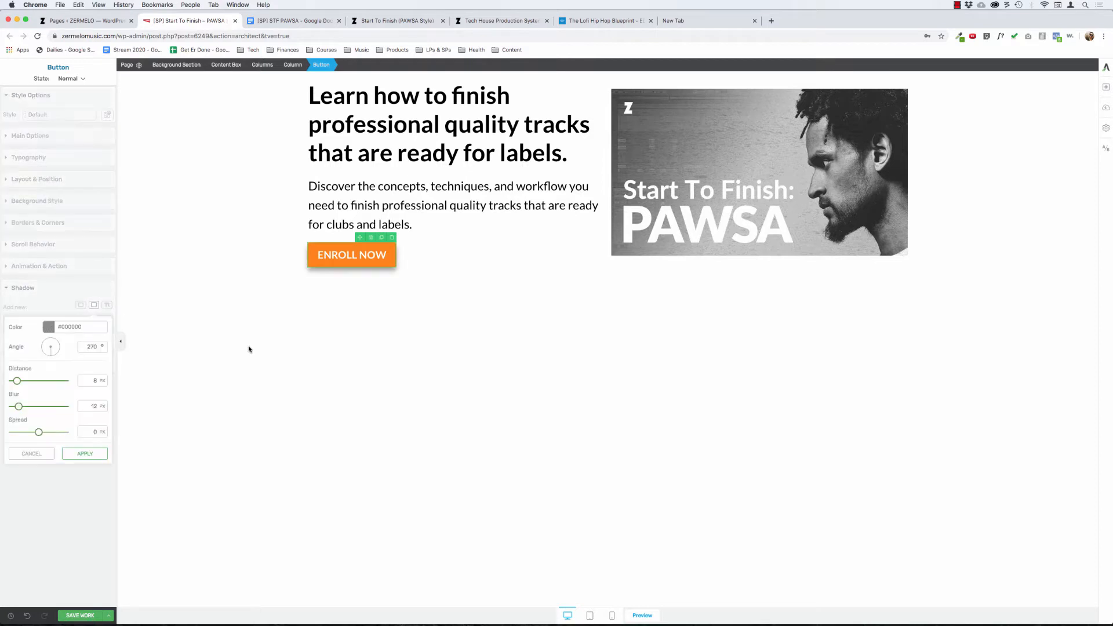
left_click(249, 348)
left_click(309, 250)
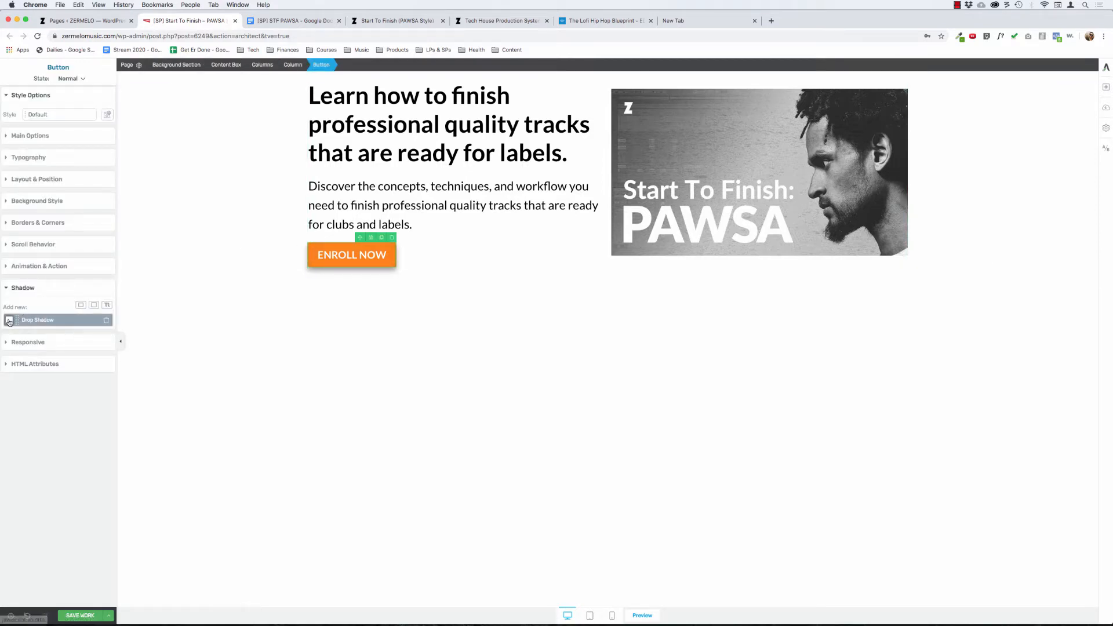
Lower the opacity of the ENROLL NOW button's black drop shadow to 20 and apply it.
left_click(11, 320)
left_click(49, 340)
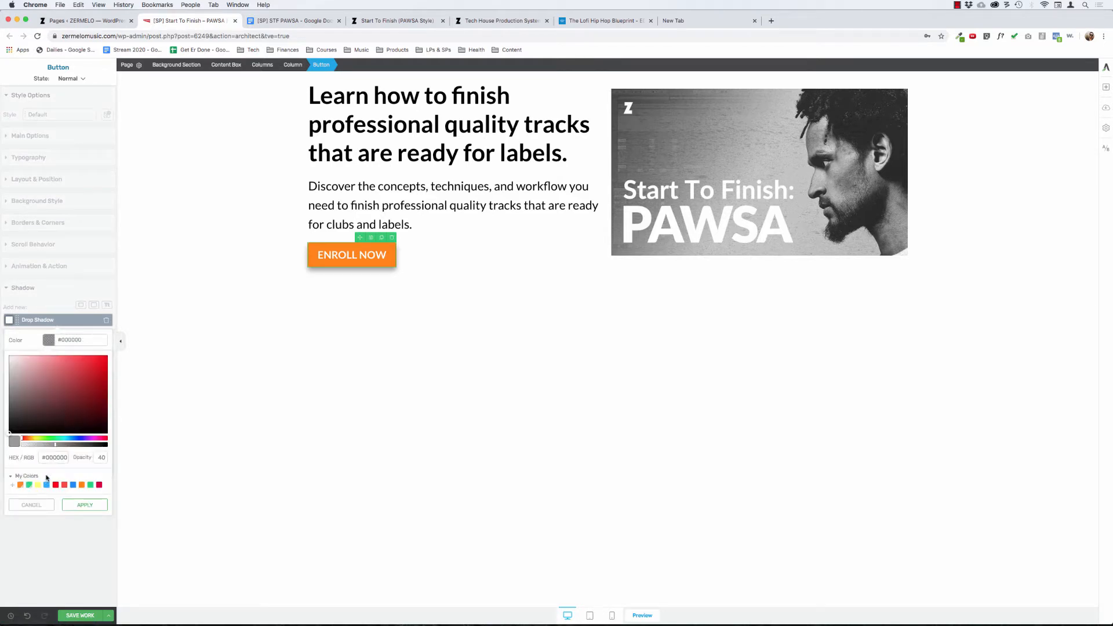
left_click(98, 456)
key("BackSpace")
type("20")
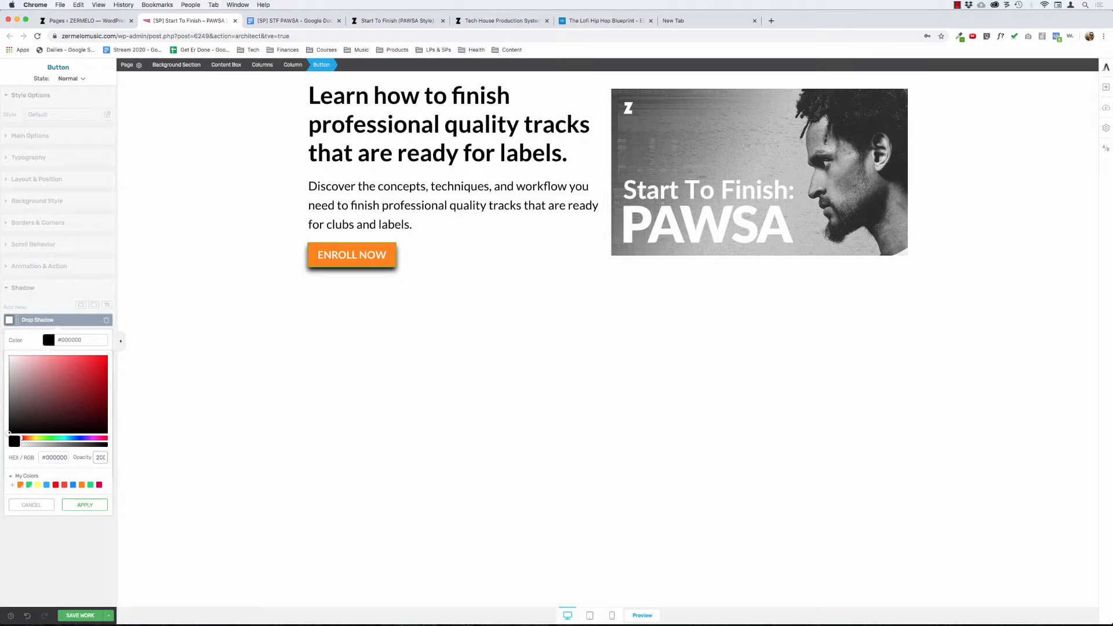
left_click(96, 505)
left_click(255, 404)
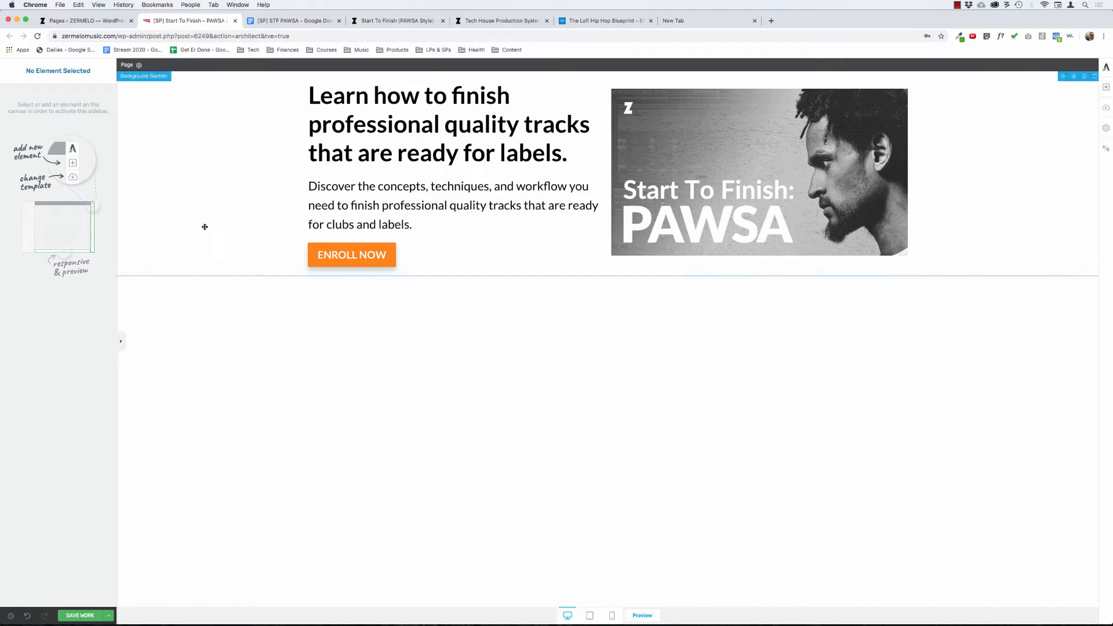
Set the hero background section's top and bottom padding to 50 px.
left_click(189, 180)
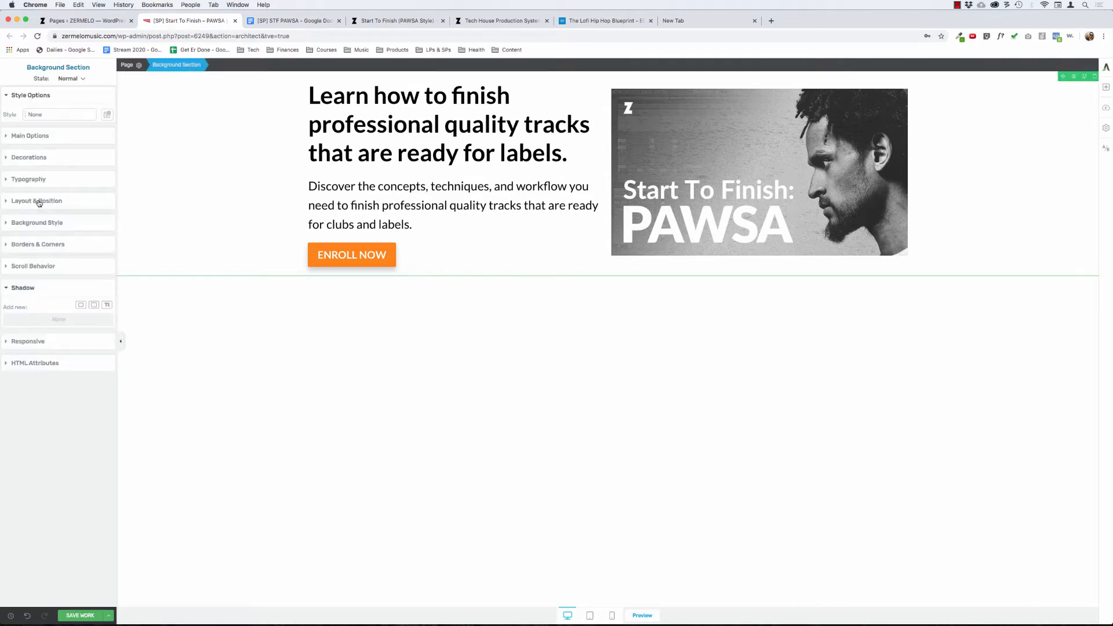
left_click(38, 202)
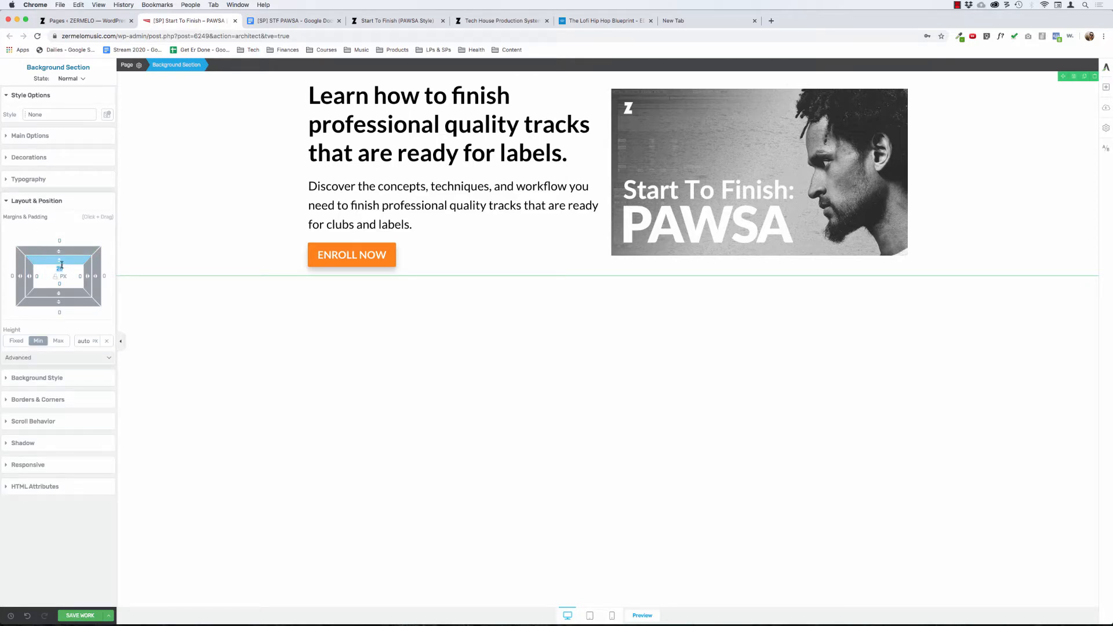
type("50")
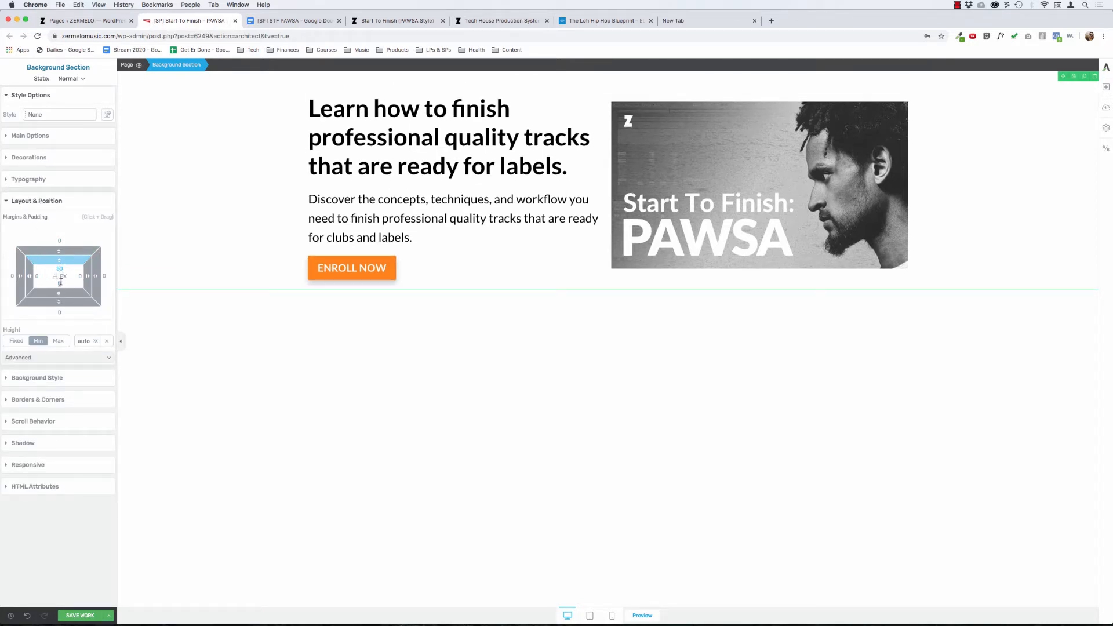
type("50")
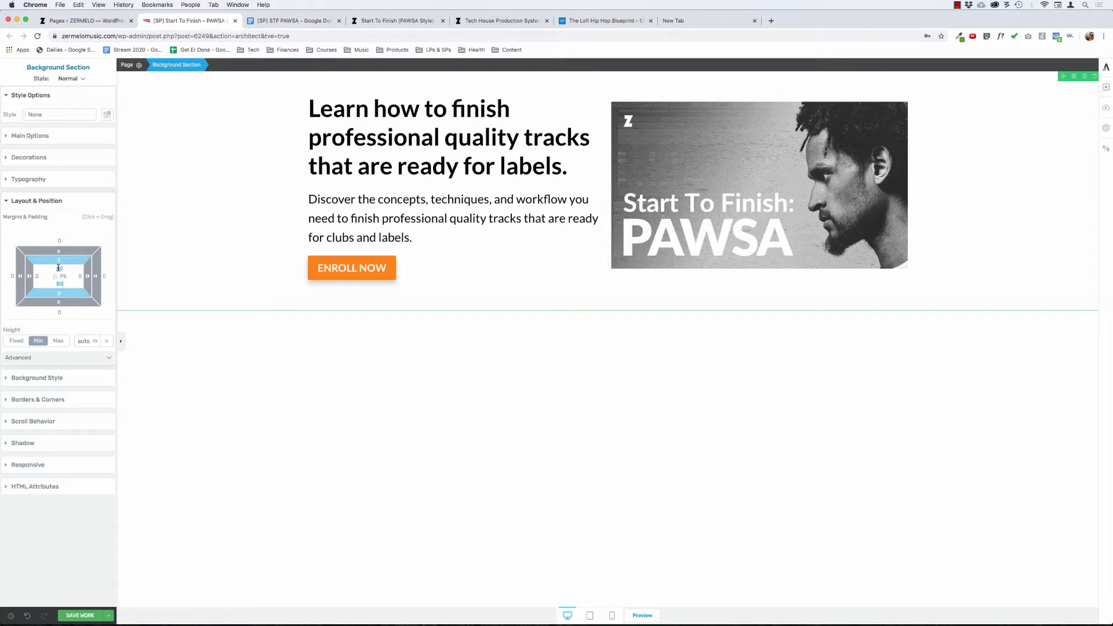
Remove the top and bottom margins of the Start To Finish: PAWSA image.
left_click(746, 221)
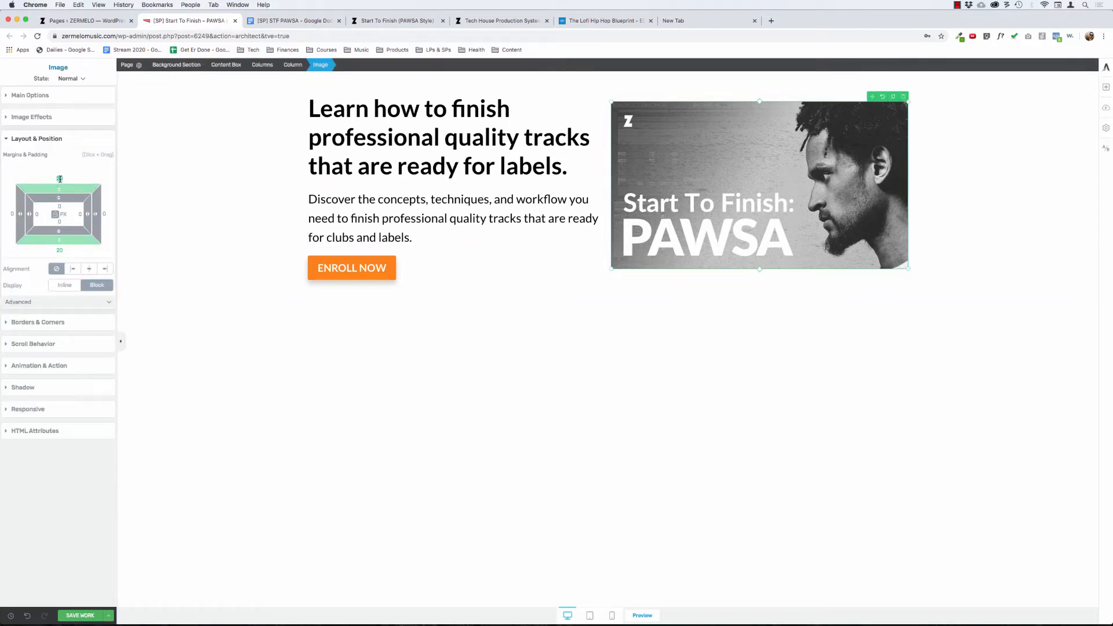
left_click(269, 390)
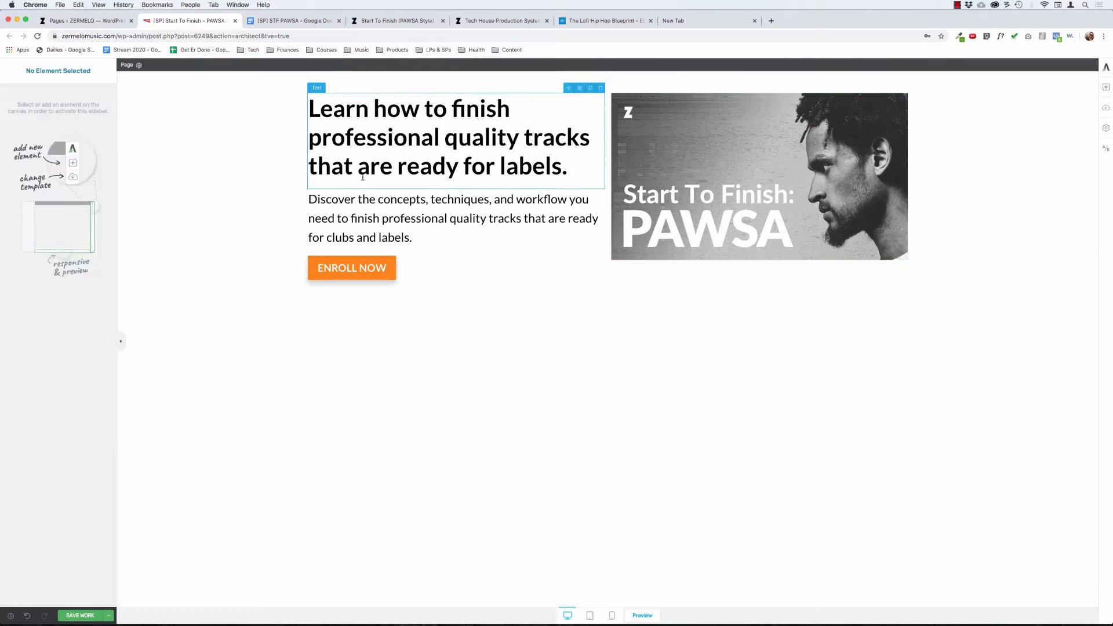
Center the contents of the hero's two columns vertically and save the page.
left_click(363, 176)
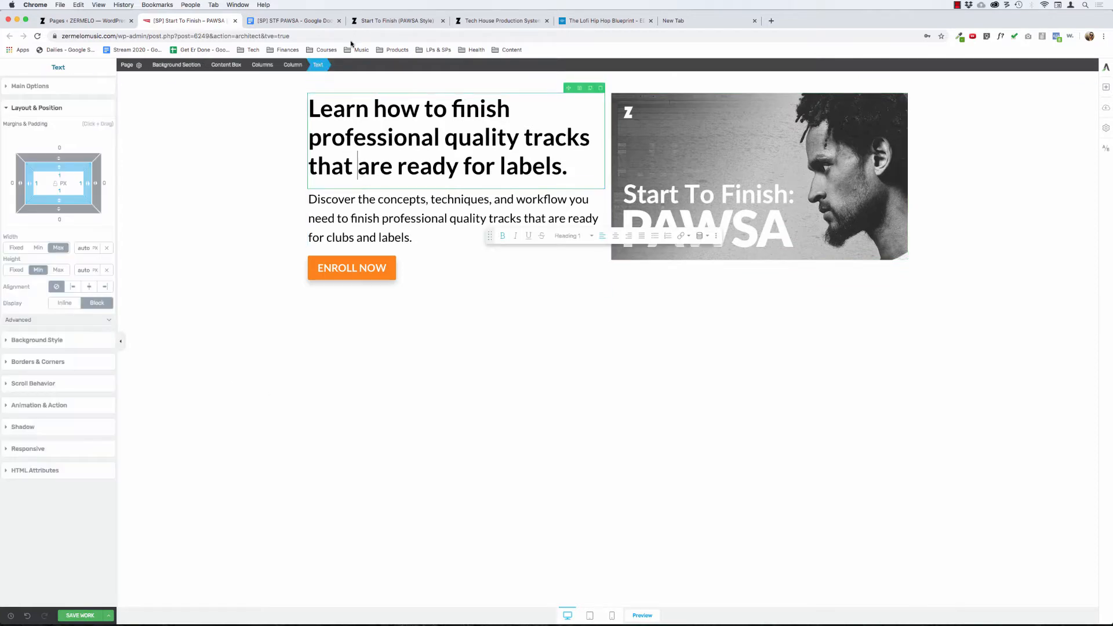
left_click(261, 65)
left_click(32, 86)
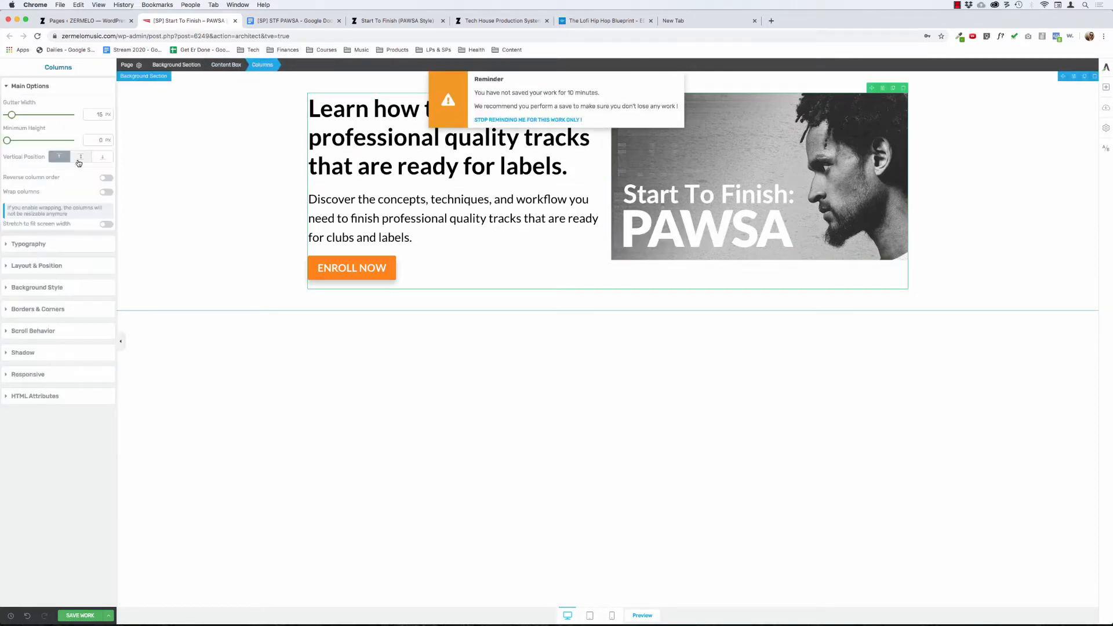
left_click(82, 162)
left_click(439, 452)
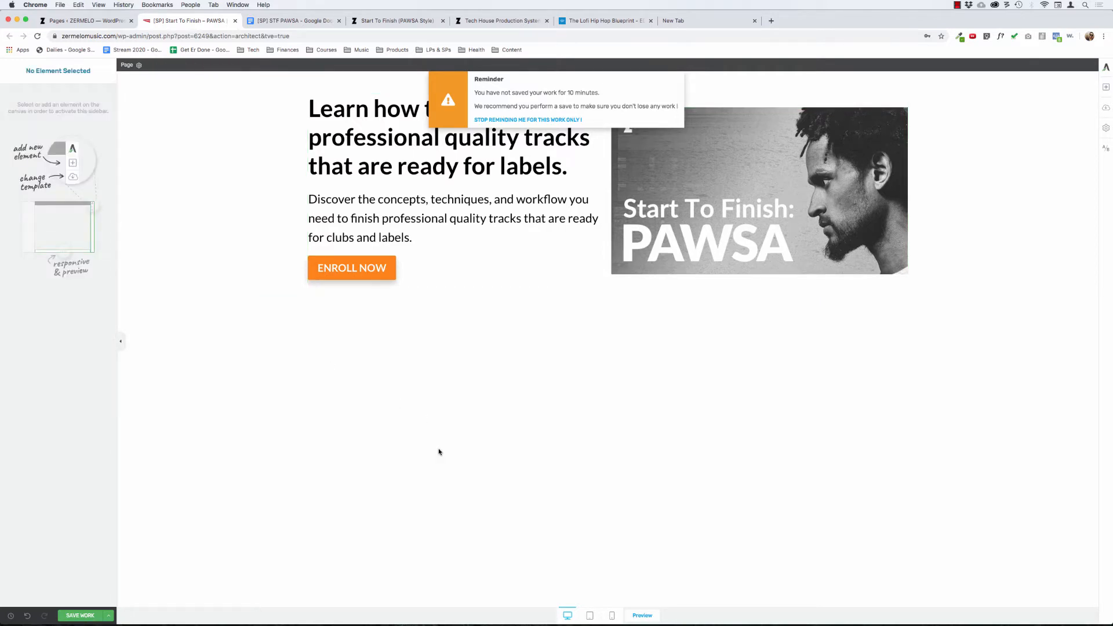
left_click(74, 617)
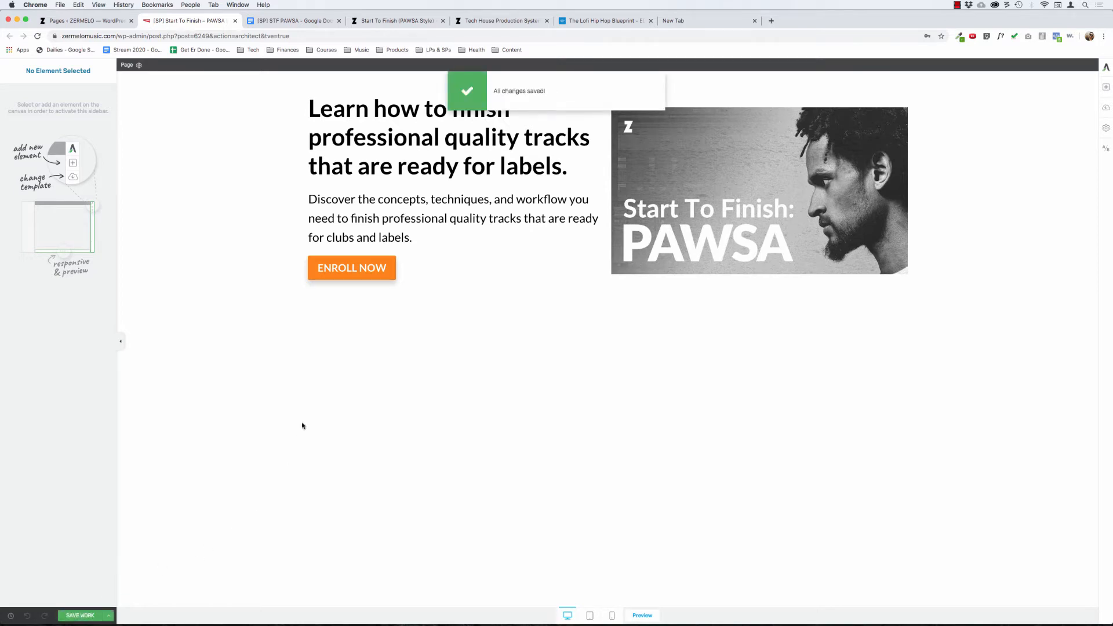
left_click(362, 200)
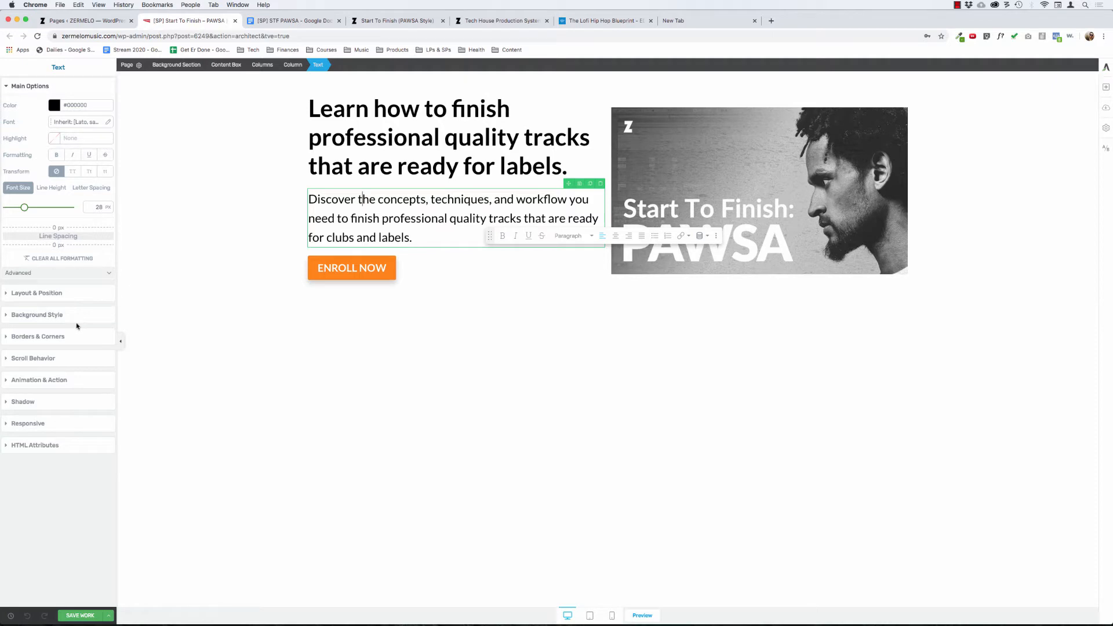
left_click(37, 293)
left_click(434, 371)
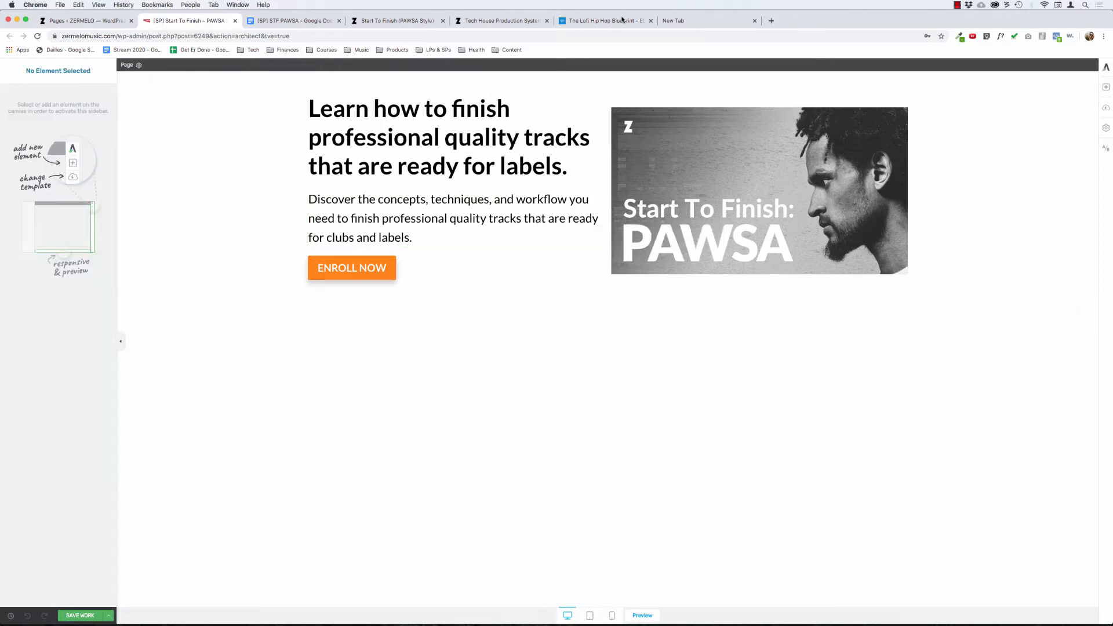
Measure the space between the header bar and the hero content on the EDMProd Lofi page, and return to the page editor.
left_click(603, 21)
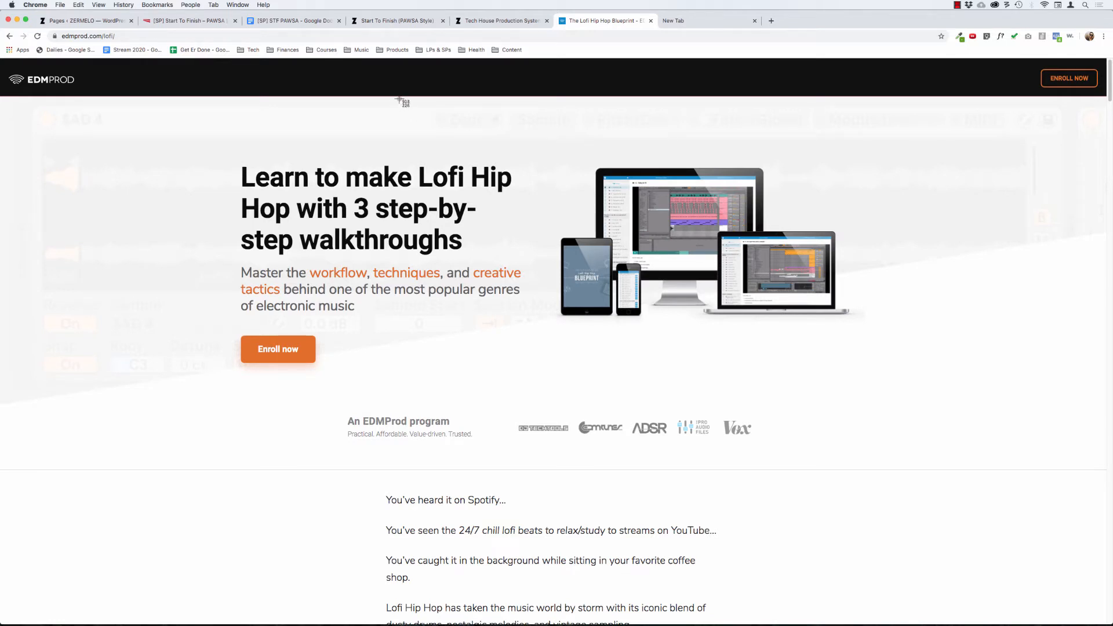
key("super+shift+4")
left_click_drag(400, 95, 734, 166)
left_click(169, 21)
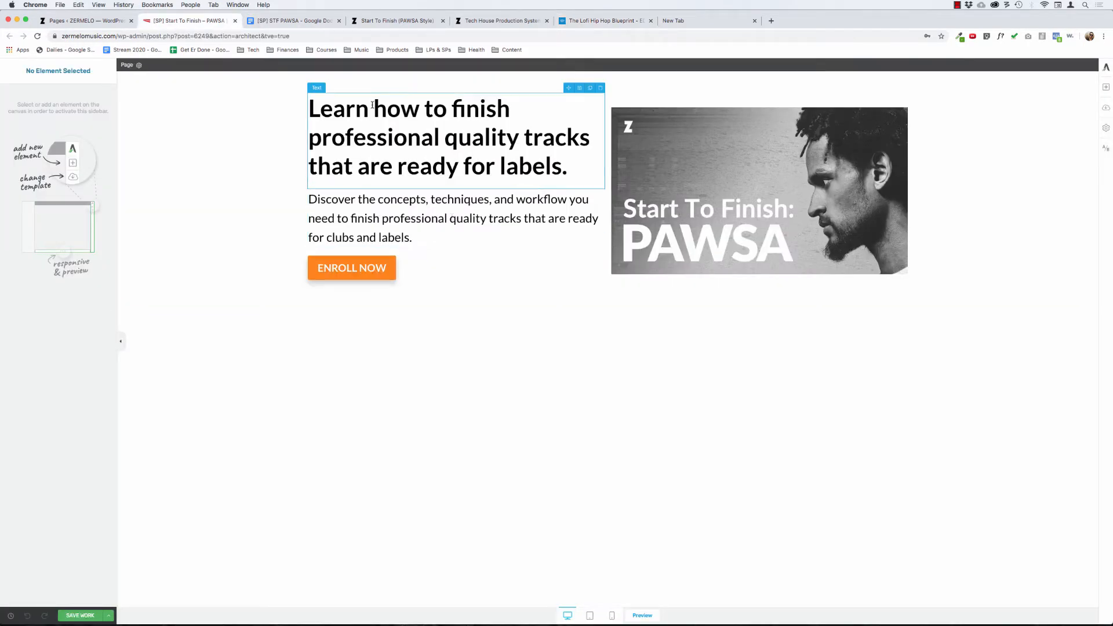
Try 150 px of top padding on the hero background section, and settle on 100 px for both top and bottom padding.
left_click(333, 109)
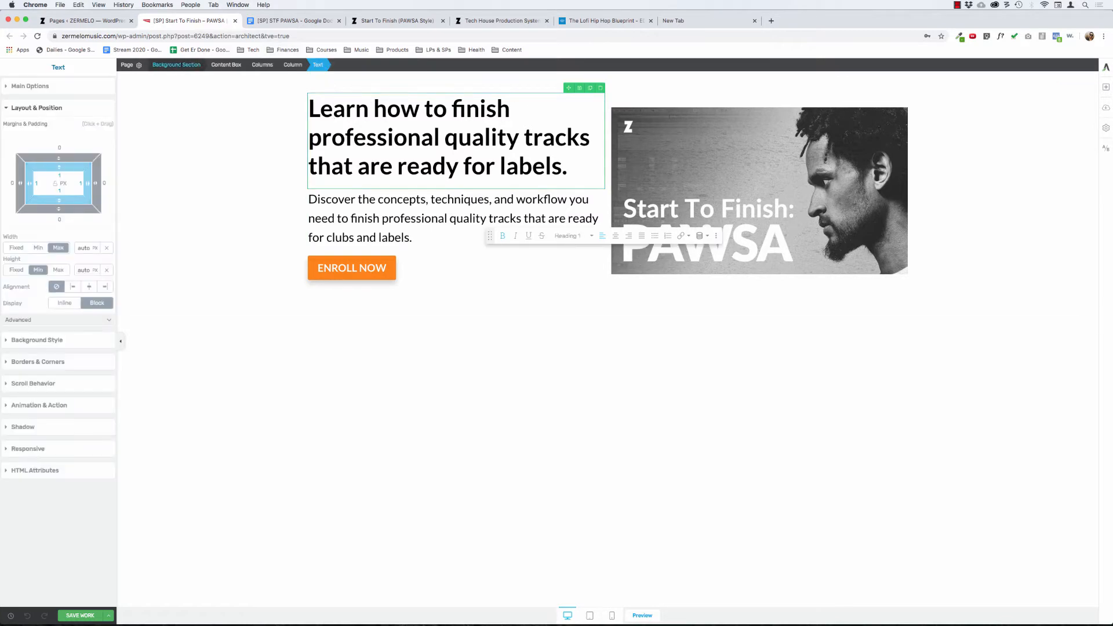
left_click(176, 65)
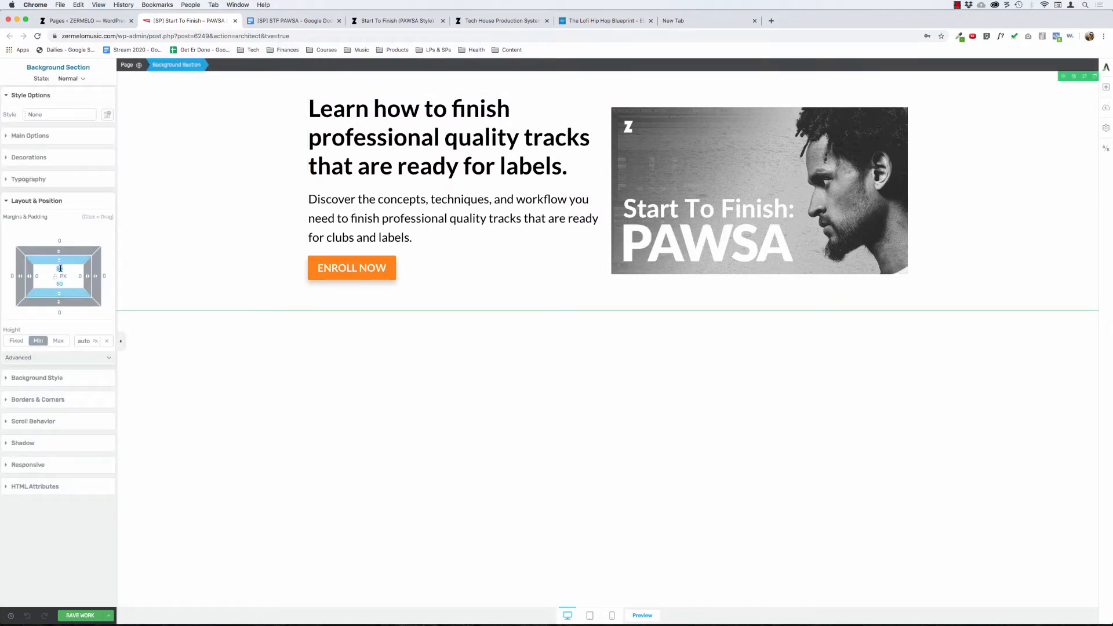
type("100")
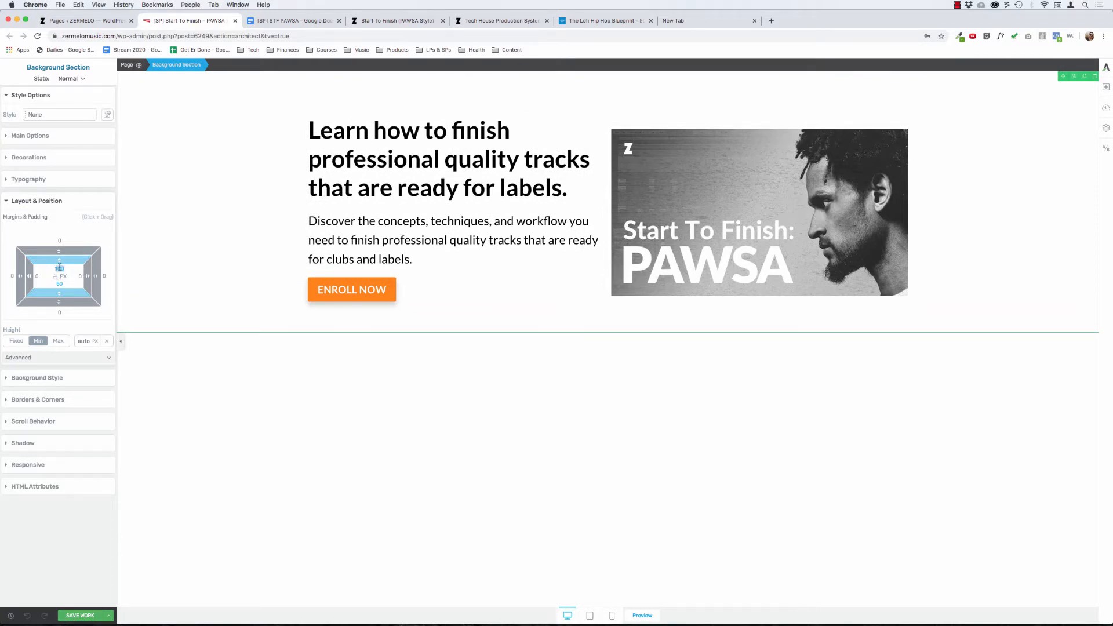
type("150")
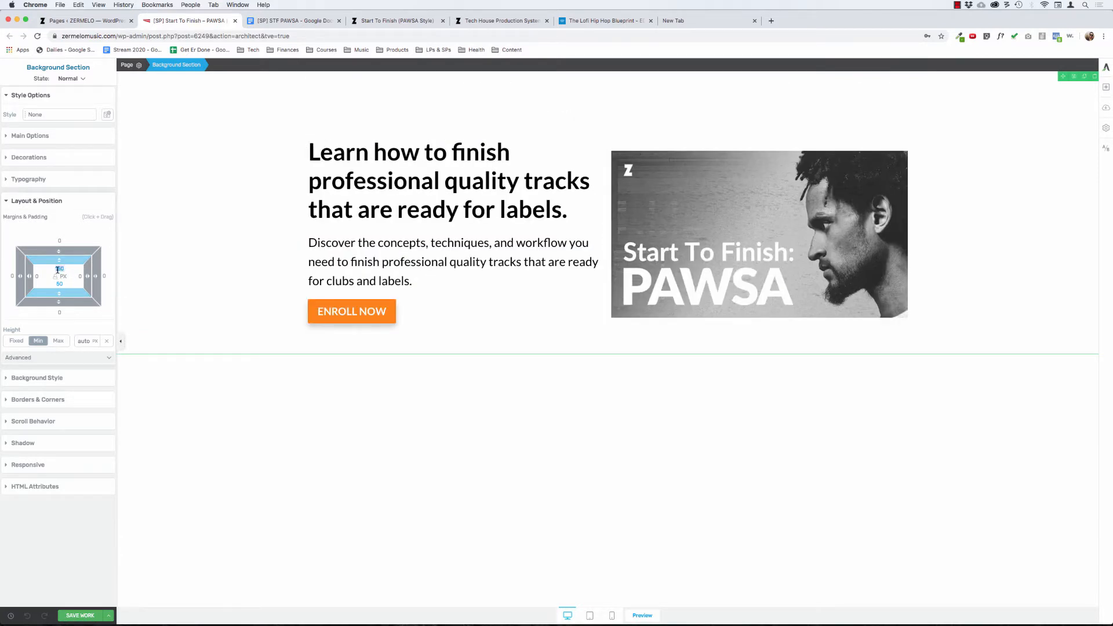
type("100")
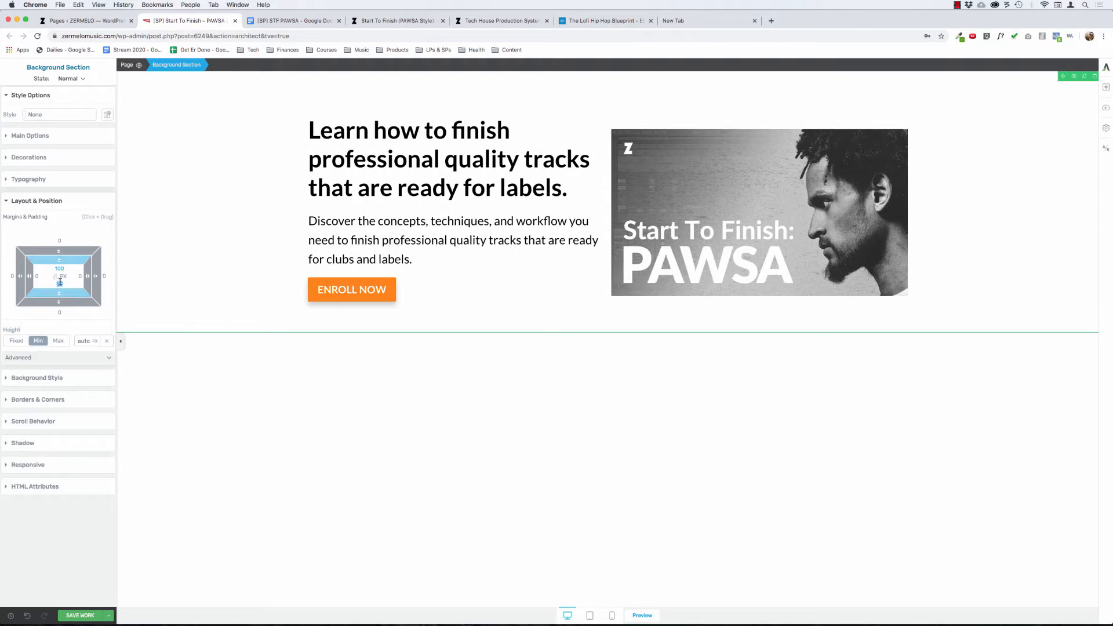
type("100")
left_click(264, 478)
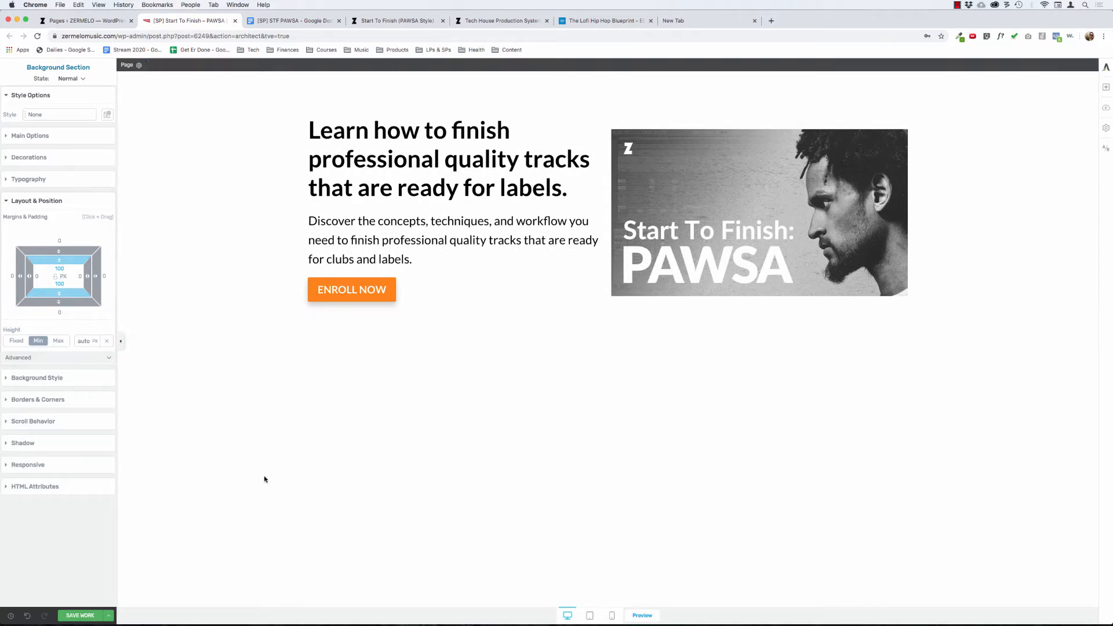
Add the ableton image from the media library as the hero section's background layer, keeping its display on Cover.
left_click(202, 233)
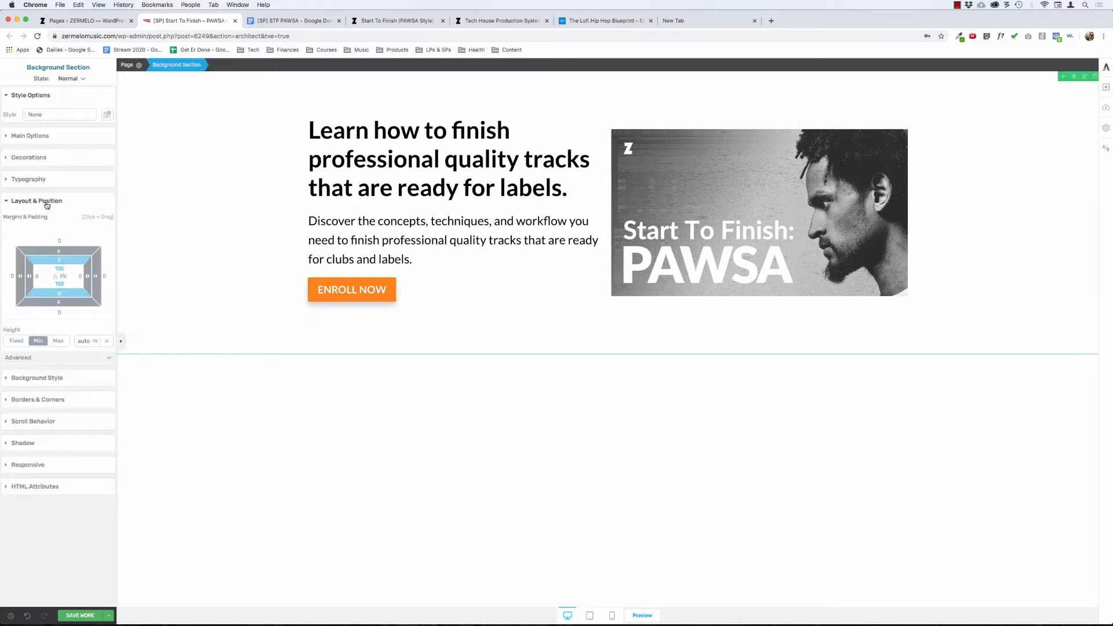
left_click(27, 203)
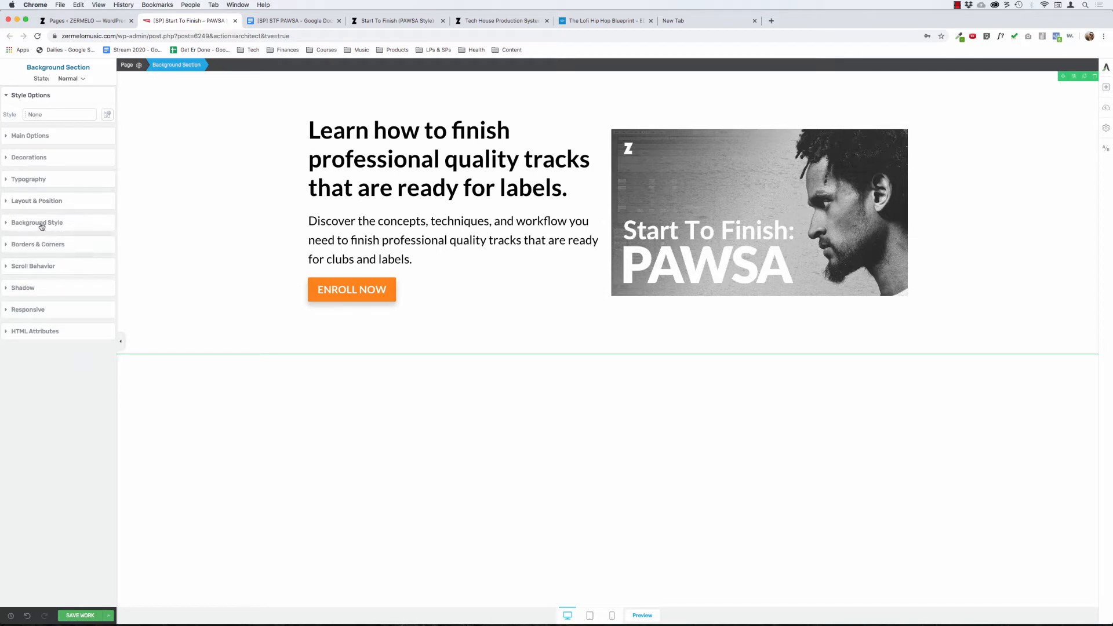
left_click(42, 224)
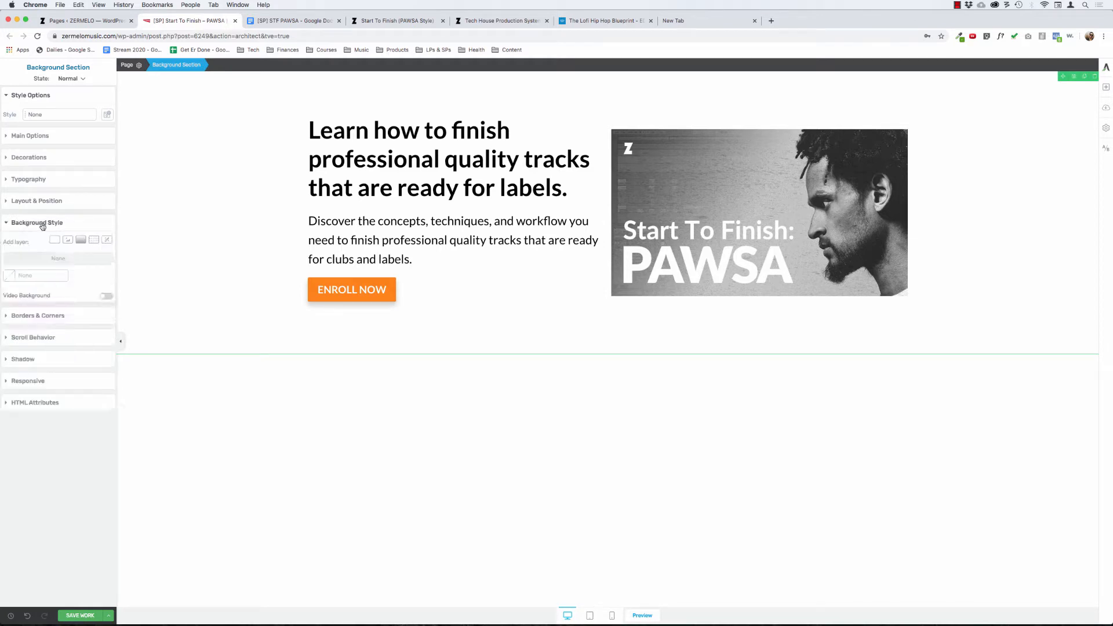
left_click(68, 242)
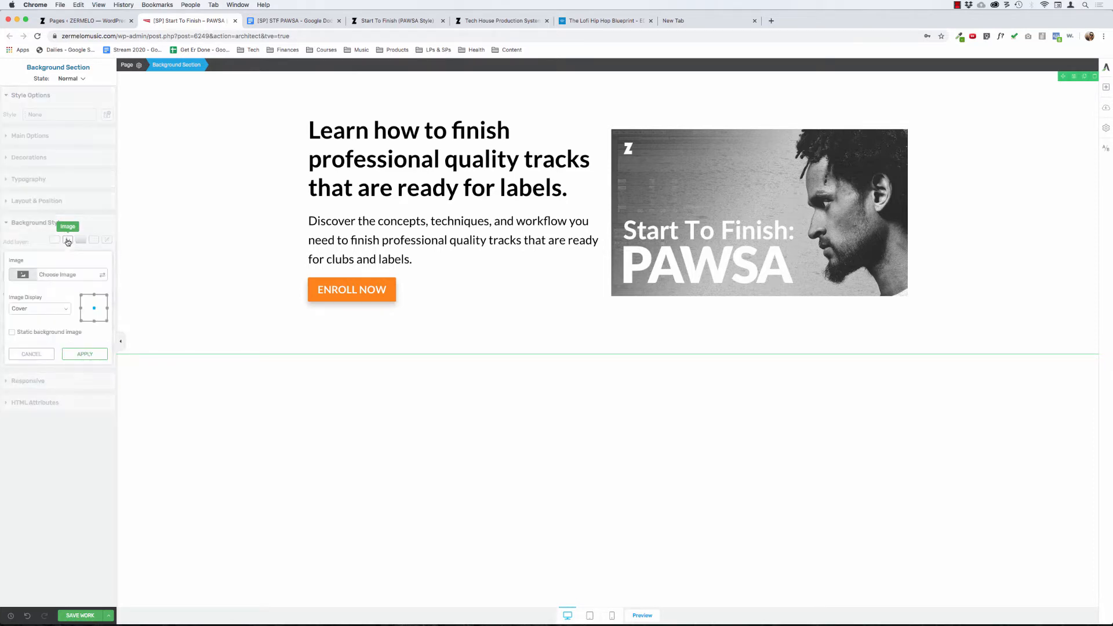
left_click(60, 273)
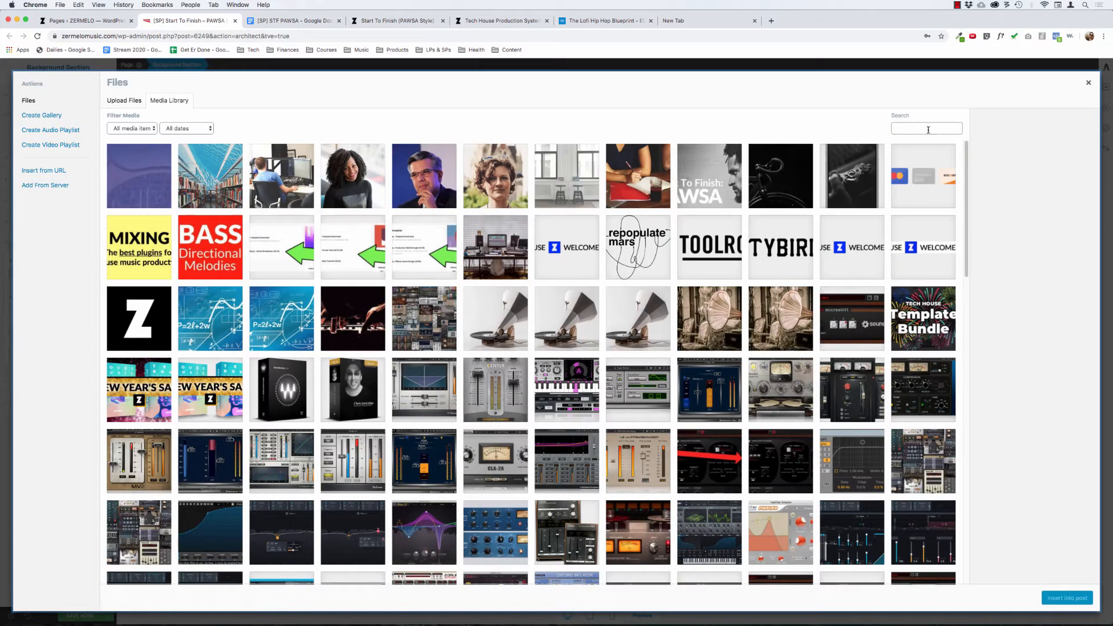
left_click(928, 130)
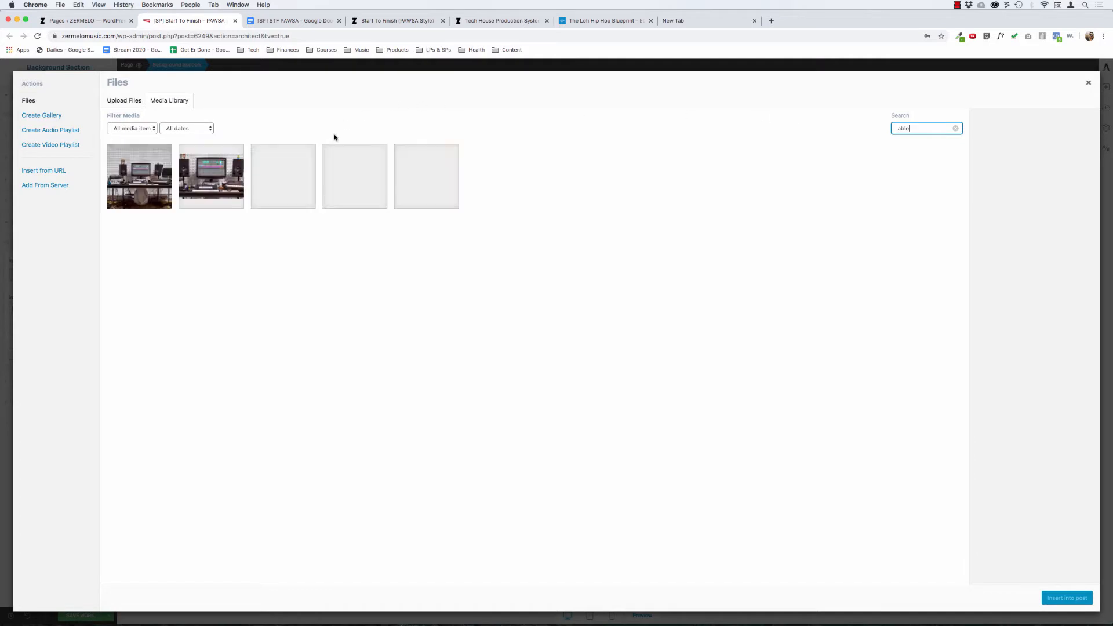
left_click(345, 168)
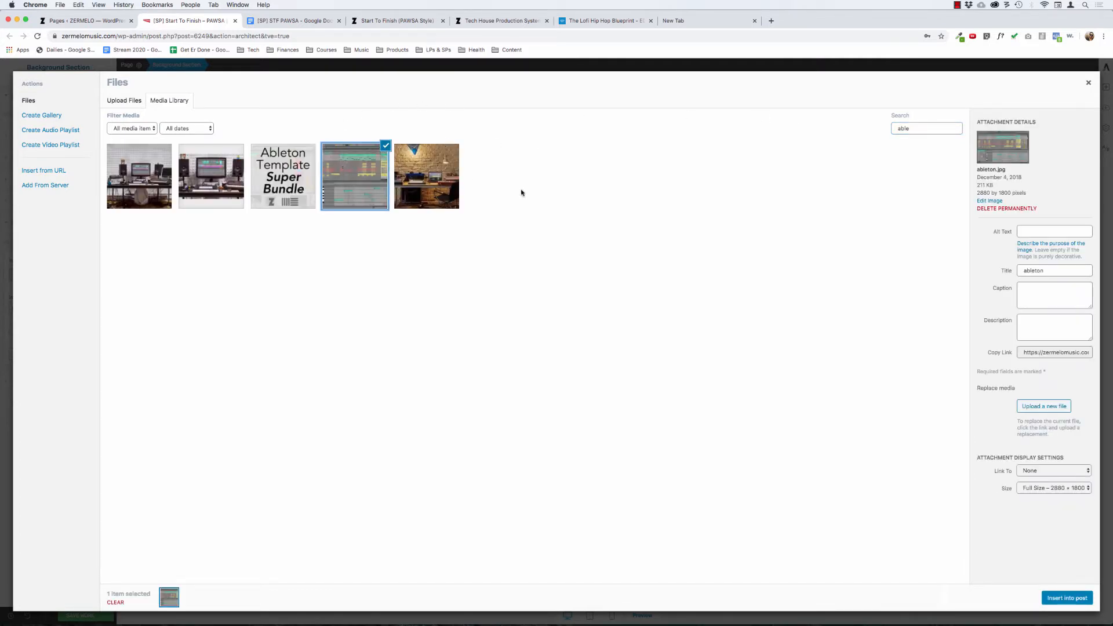
left_click(1064, 596)
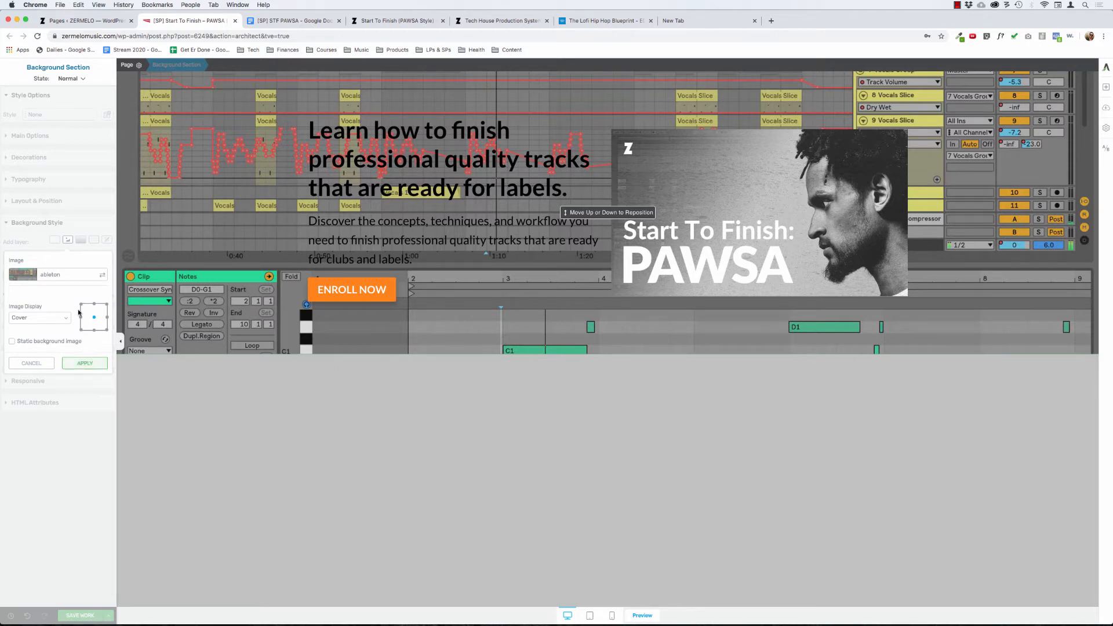
left_click(38, 317)
left_click(40, 296)
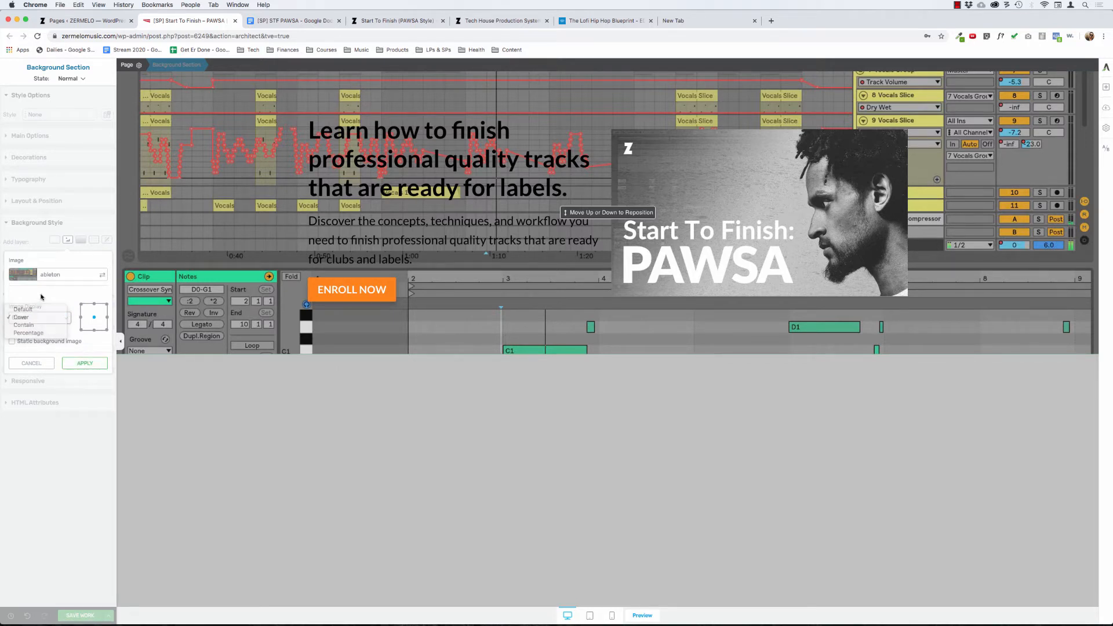
left_click(84, 364)
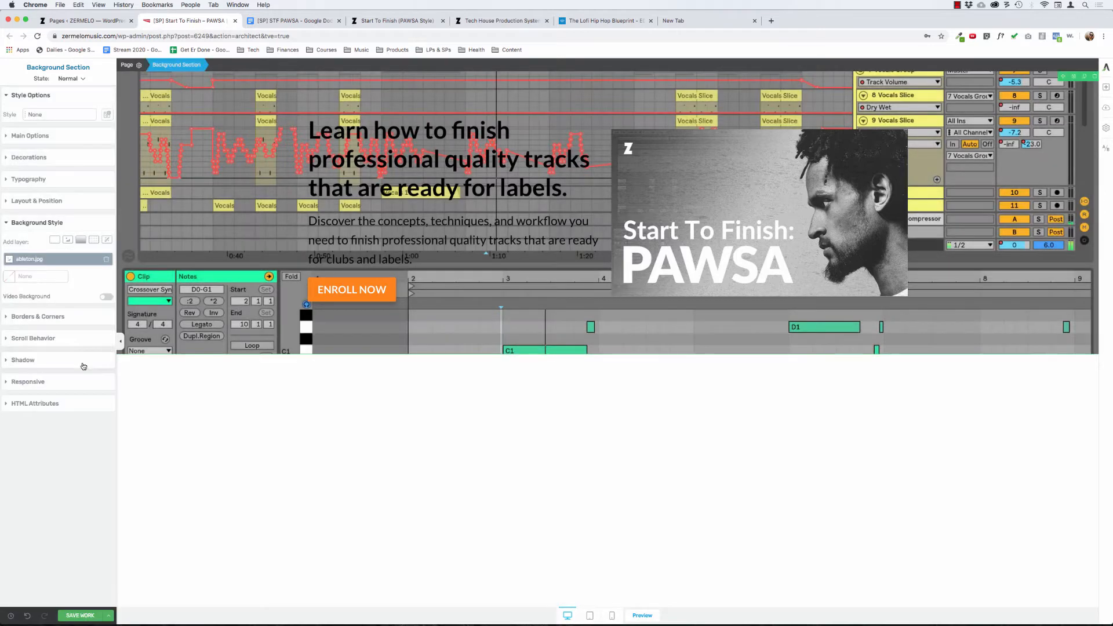
Add a white (#ffffff) solid color layer over the hero background image, trying 90% opacity and settling on 80%.
left_click(56, 240)
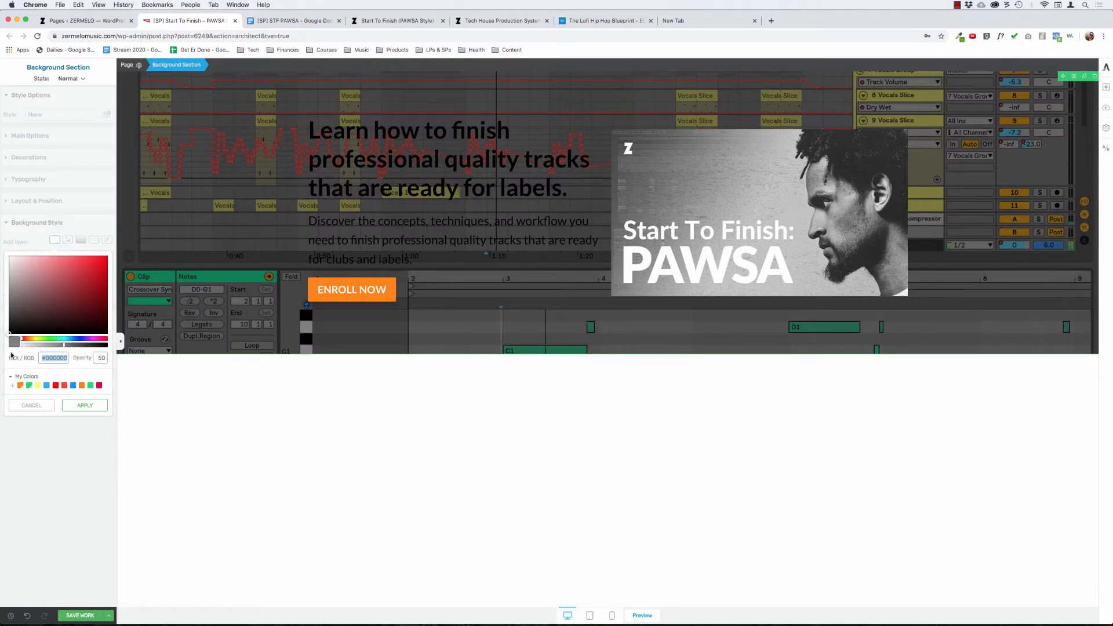
left_click_drag(12, 297, 1, 236)
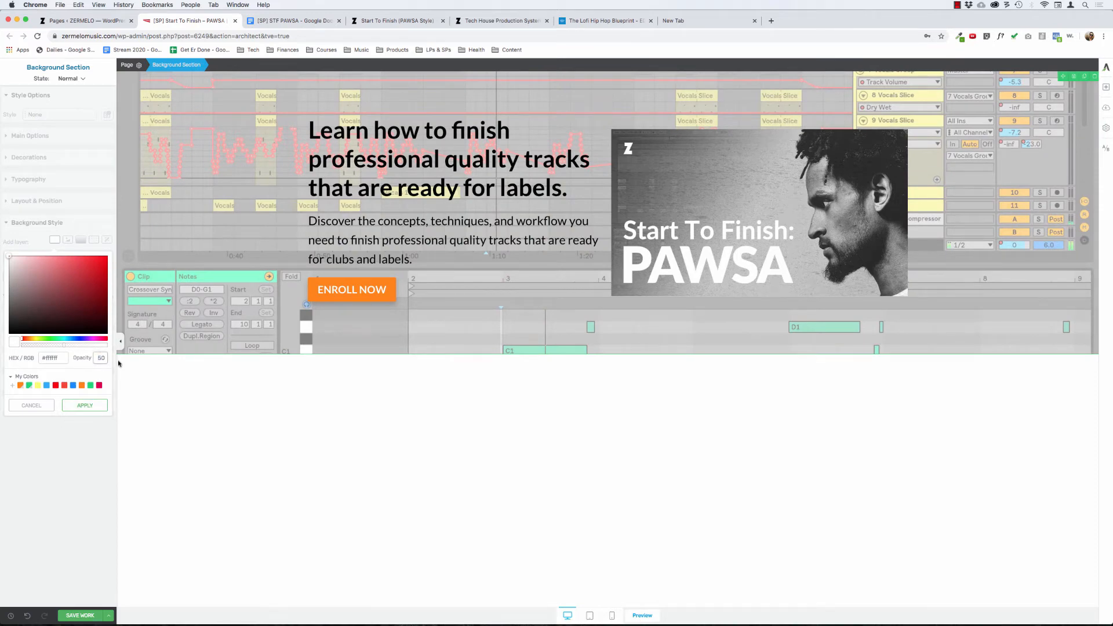
left_click_drag(94, 360, 118, 364)
type("90")
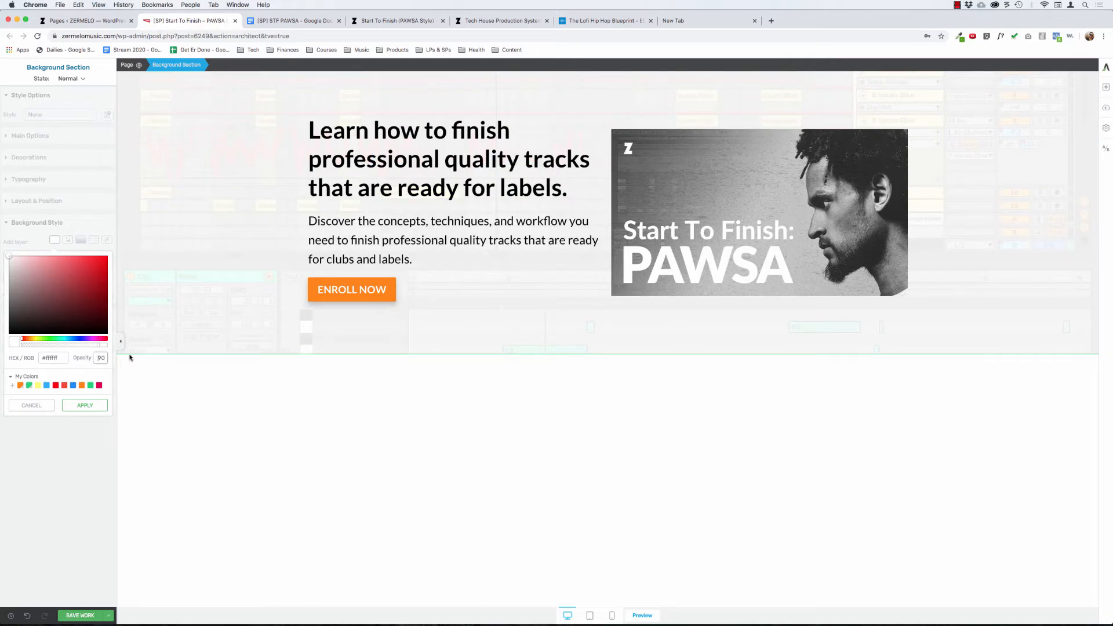
key("BackSpace")
key("BackSpace")
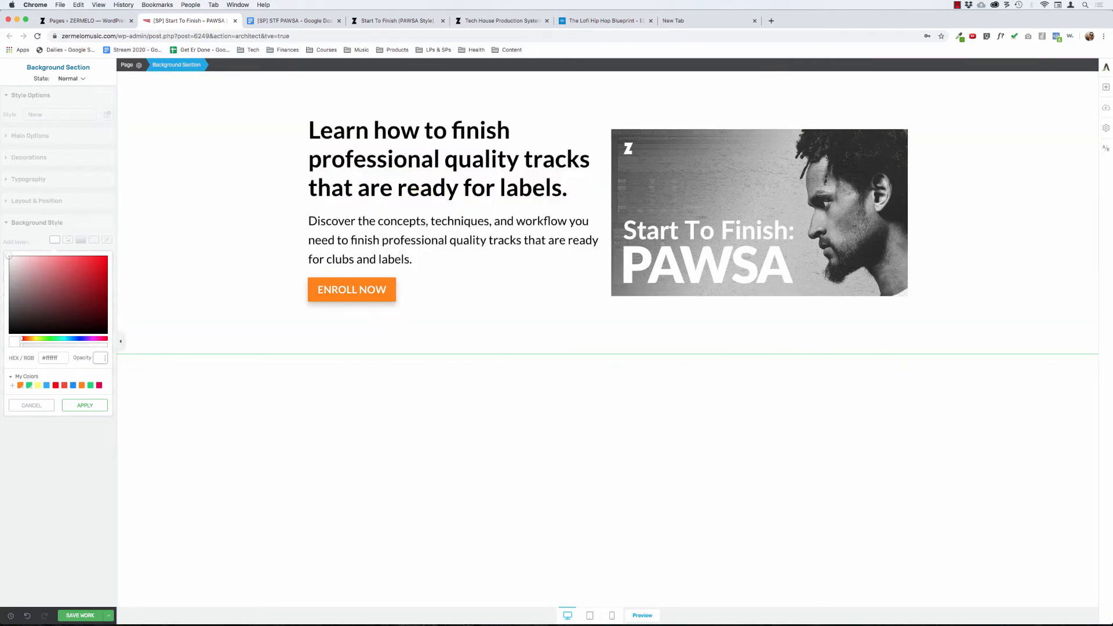
type("80")
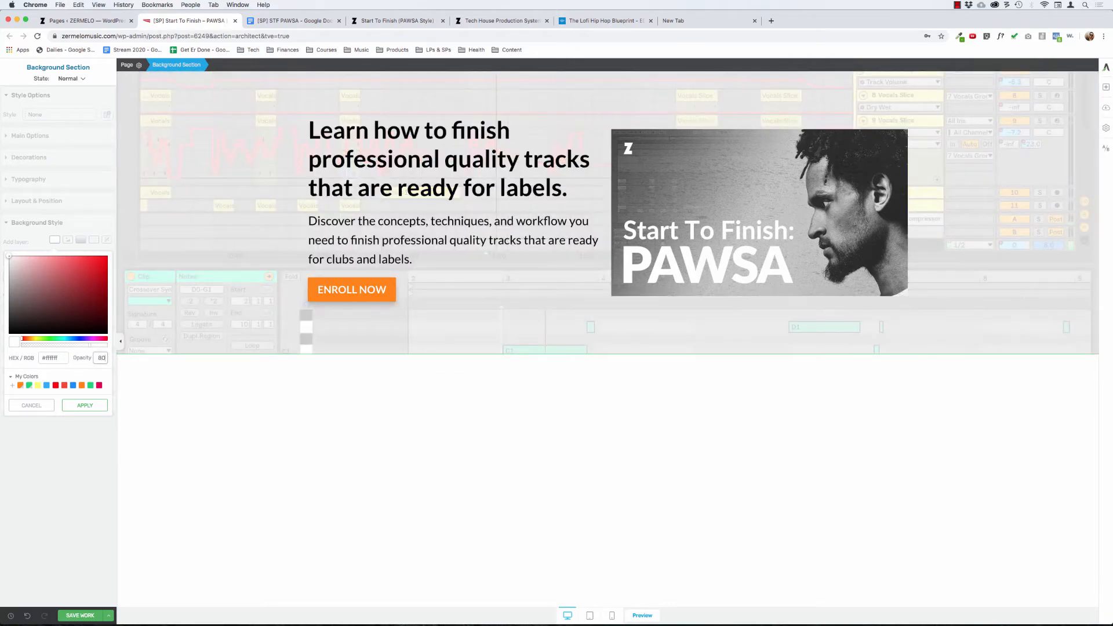
left_click(84, 405)
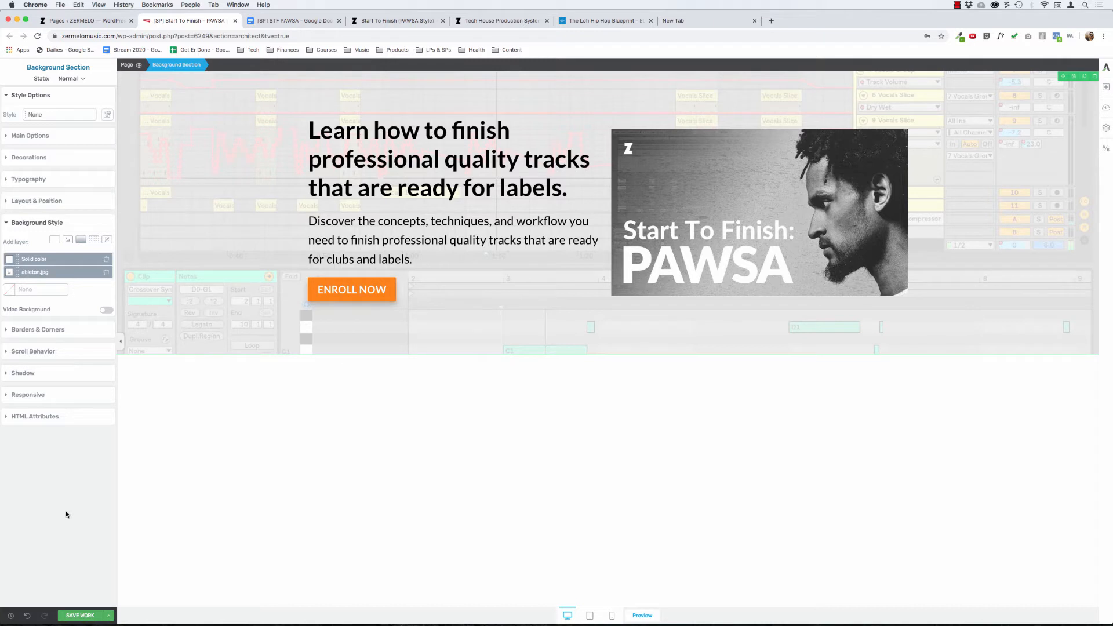
Add a Slanted Edge decoration to the bottom edge of the hero background section.
left_click(45, 224)
left_click(43, 157)
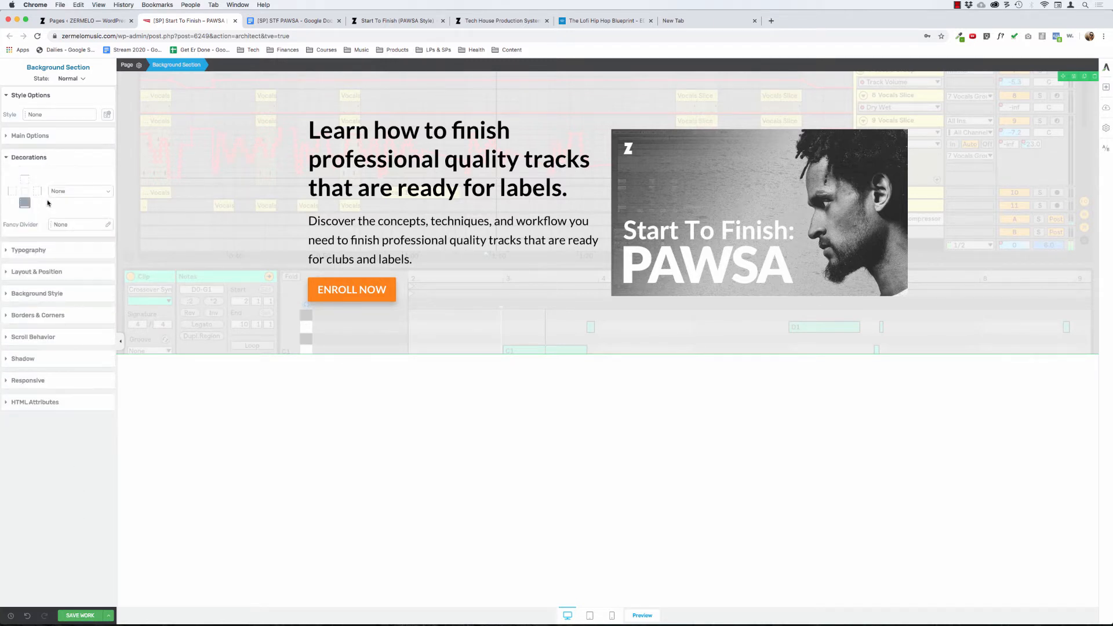
left_click(75, 194)
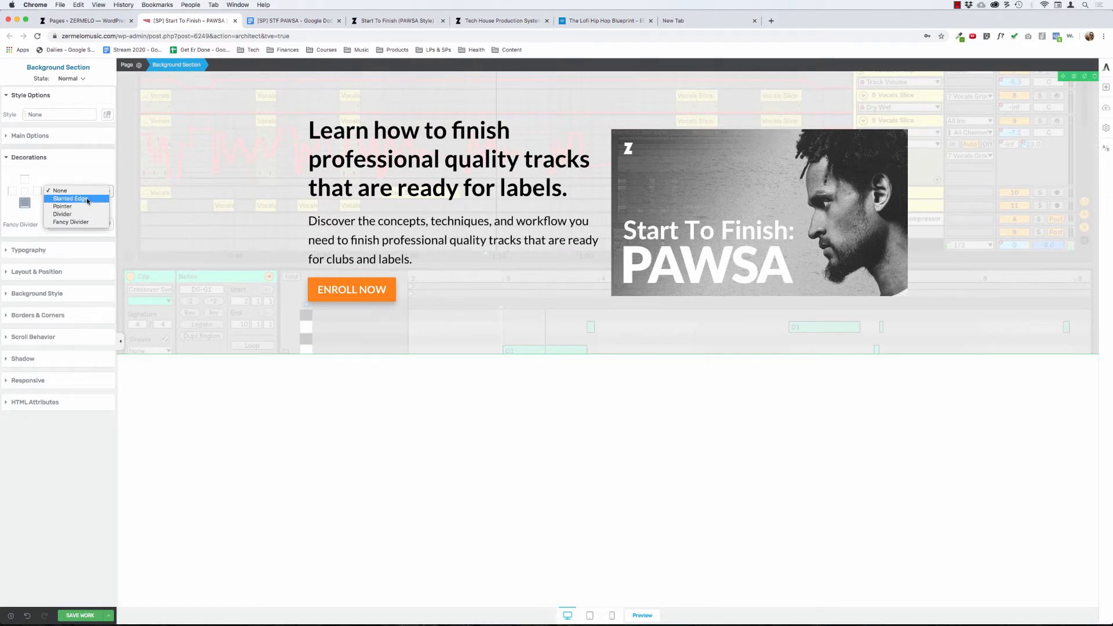
left_click(88, 199)
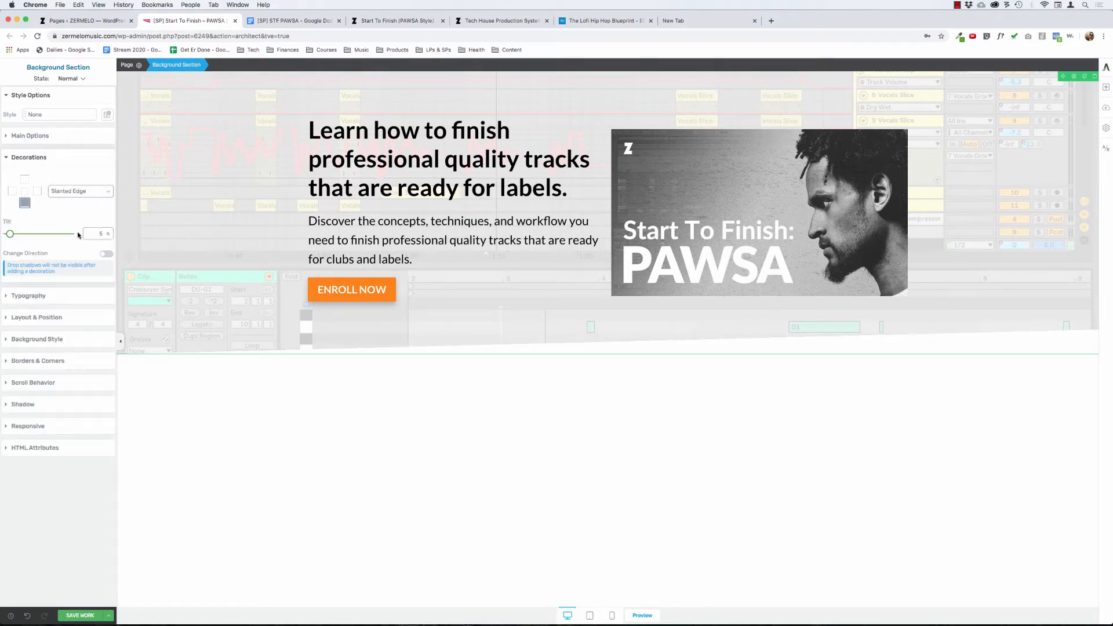
Try steeper tilts and the reversed direction for the slanted edge, and enter a tilt of 50%.
left_click_drag(10, 234, 24, 238)
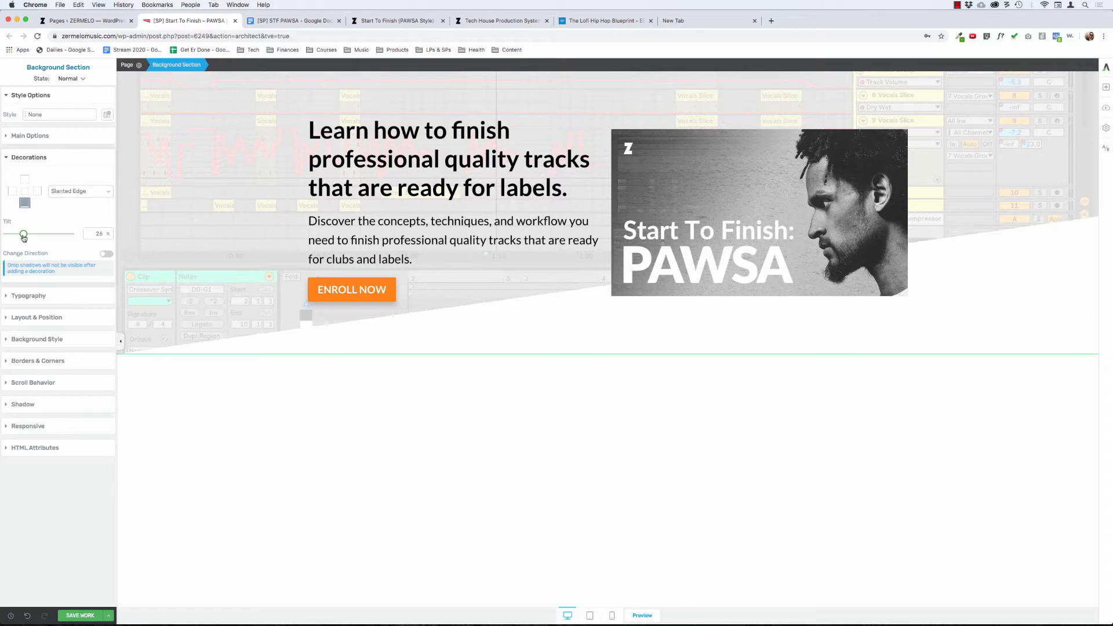
left_click(107, 254)
left_click(108, 255)
left_click_drag(25, 235, 54, 234)
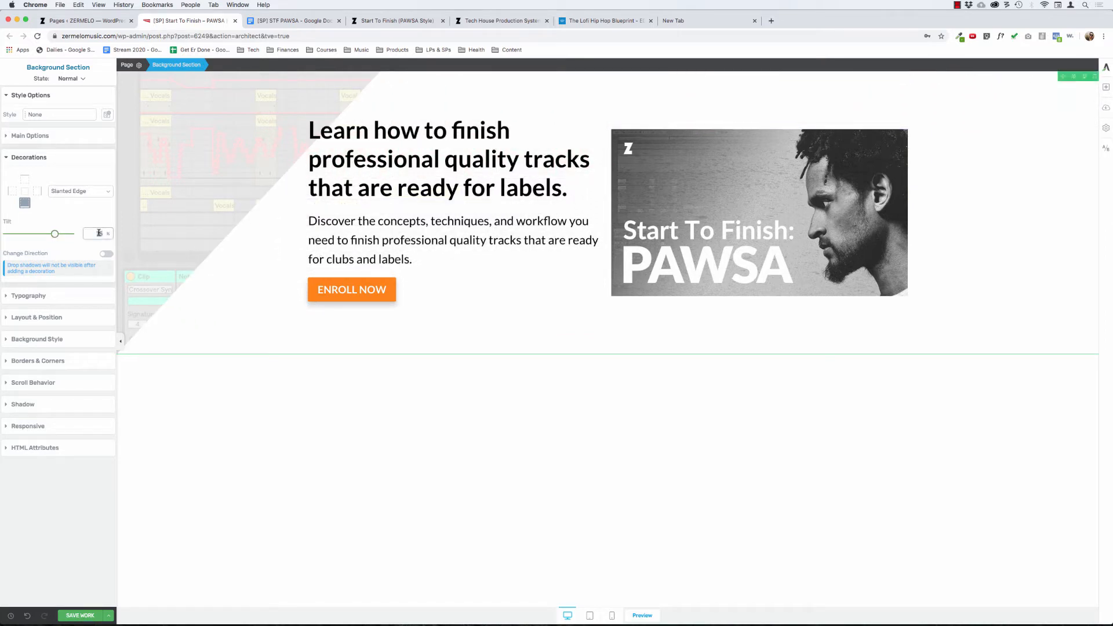
double_click(100, 233)
type("50")
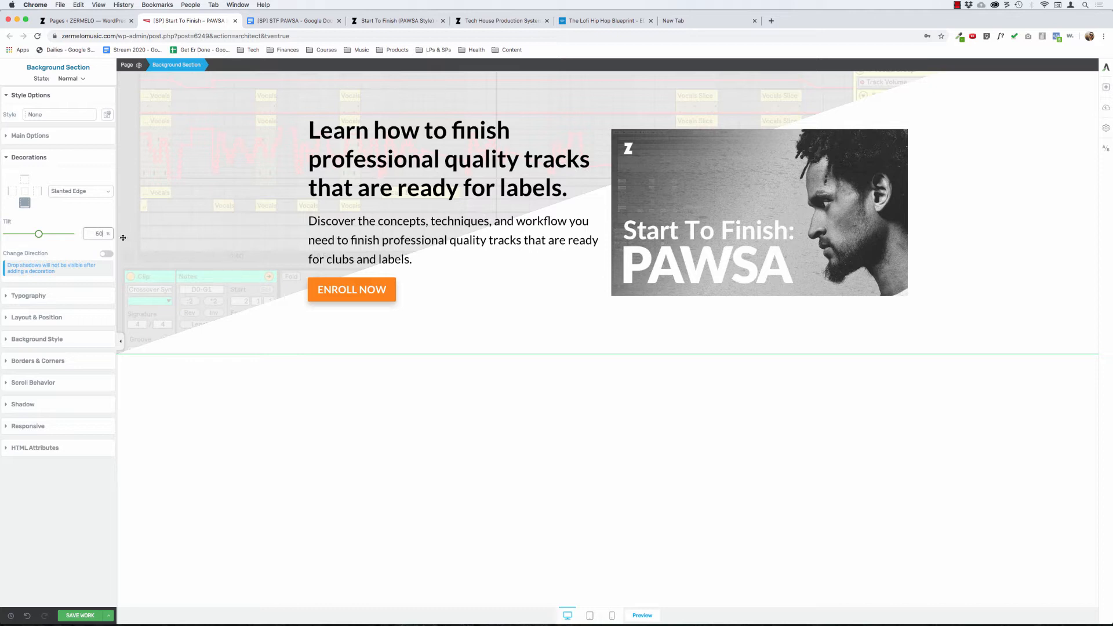
Fine-tune the slanted edge's tilt in small increments, bringing it down to 31%.
left_click_drag(39, 234, 41, 235)
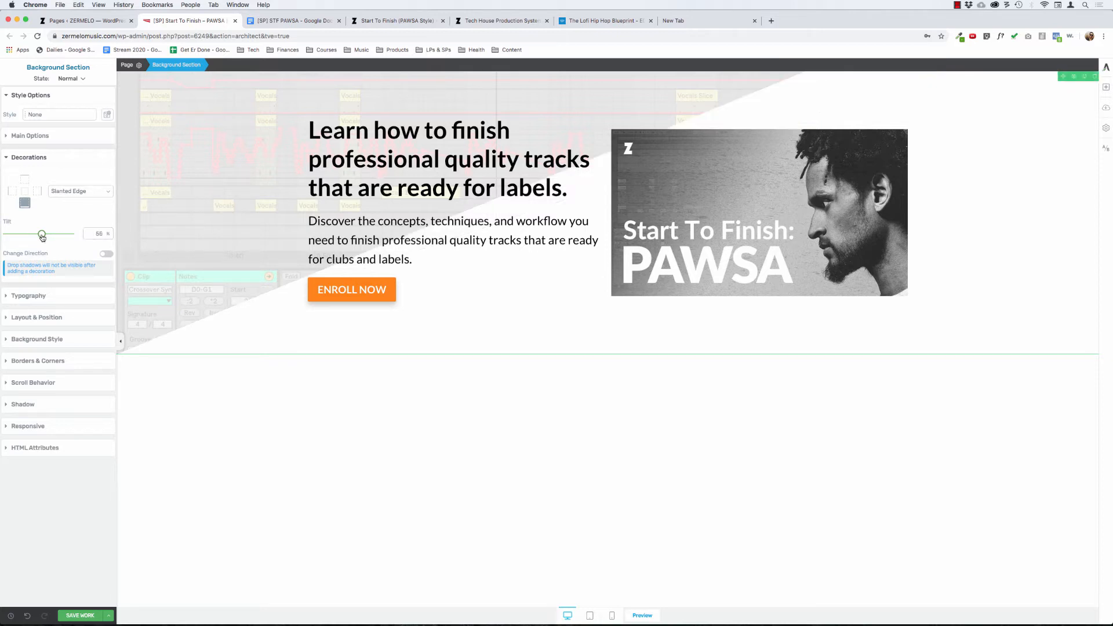
key("Left")
key("Left")
key("Left")
key("Left")
key("Left")
key("Left")
key("Left")
key("Left")
key("Left")
key("Left")
key("Left")
key("Left")
key("Left")
key("Left")
key("Left")
key("Left")
key("Left")
key("Left")
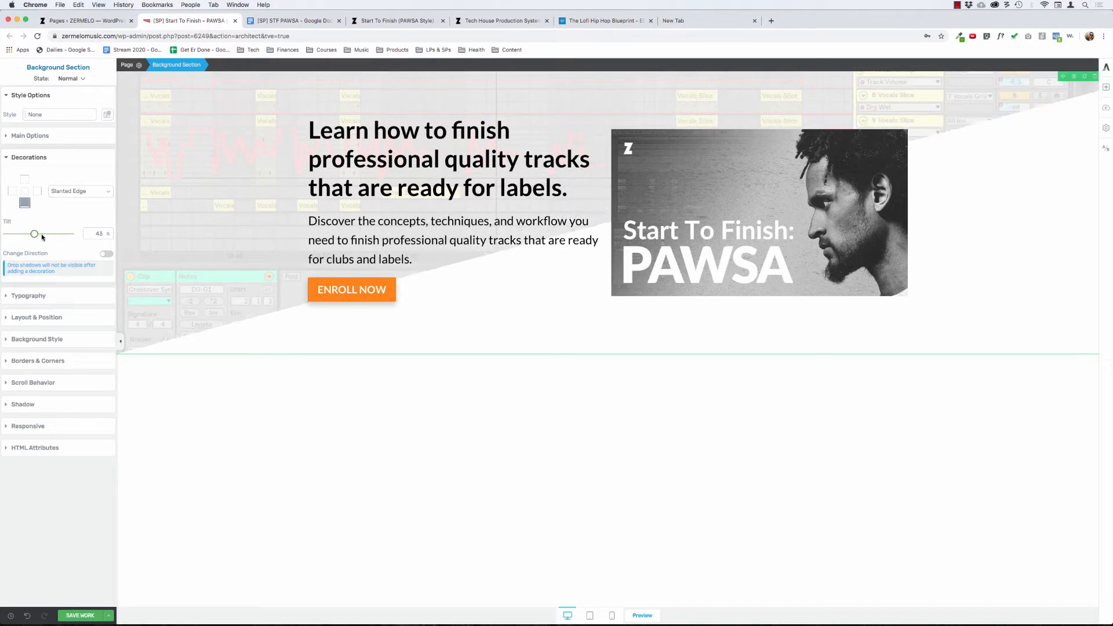
key("Left")
key("Left")
key("Left")
key("Left")
key("Left")
key("Left")
key("Left")
key("Left")
key("Left")
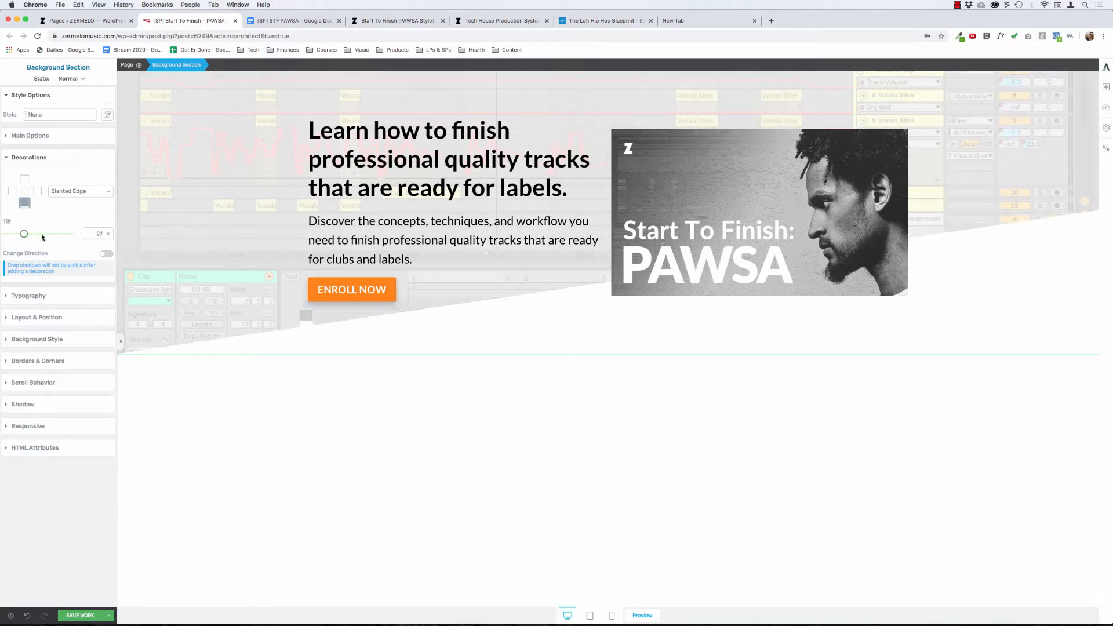
key("Right")
key("Right")
key("Right")
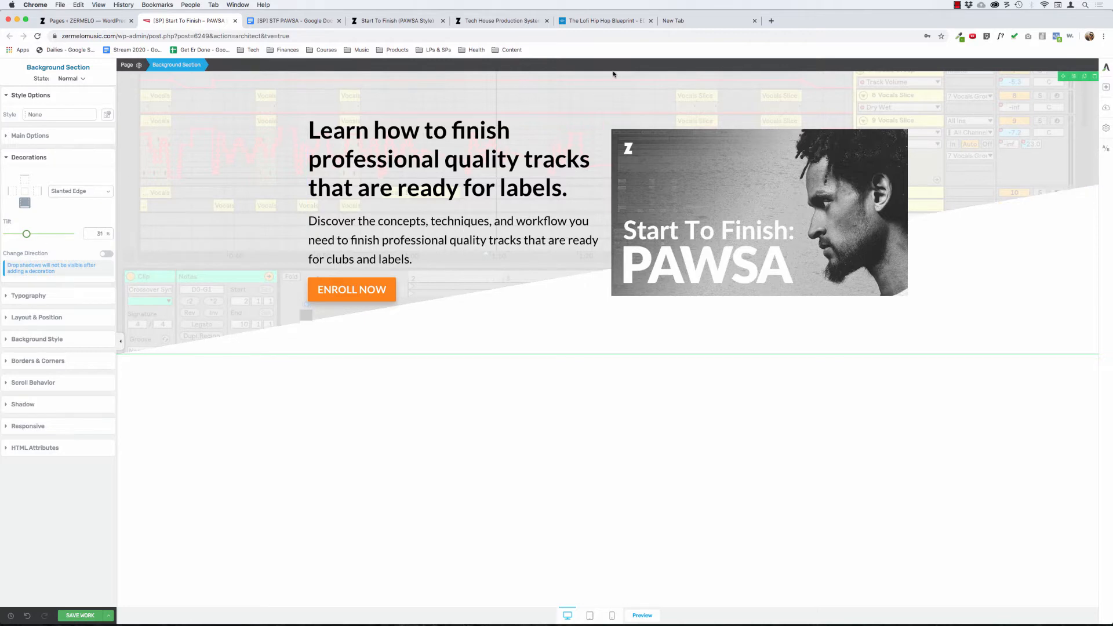
Examine the slanted hero background on the EDMProd Lofi page at a narrower window width, restore the window, and return to the page editor.
left_click(591, 27)
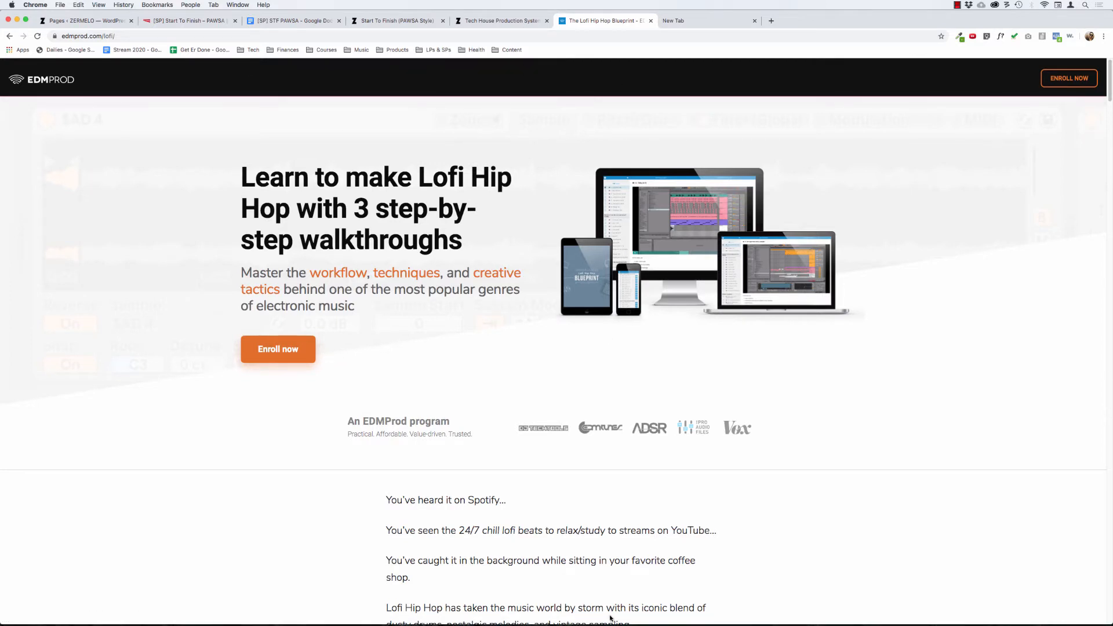
left_click_drag(1110, 342, 860, 264)
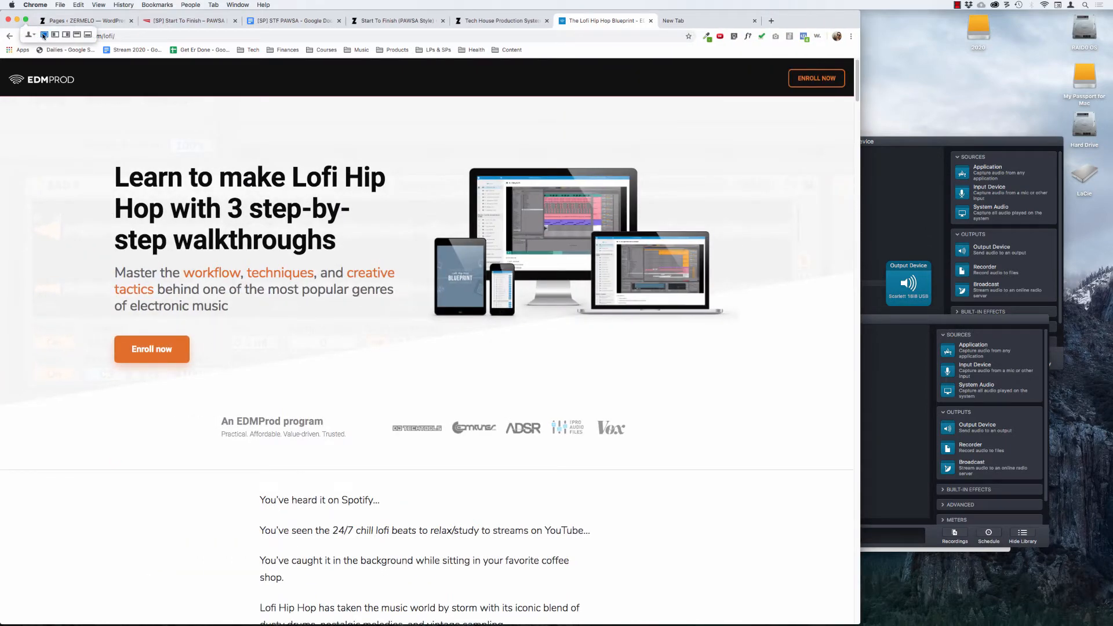
left_click(43, 35)
left_click(498, 21)
left_click(396, 22)
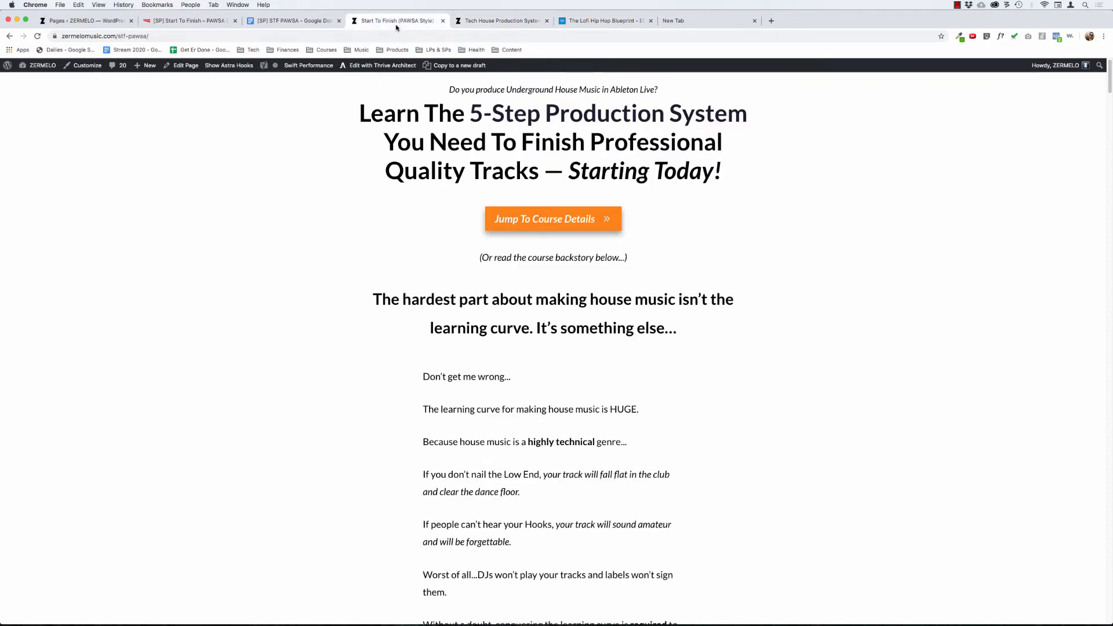
left_click(169, 27)
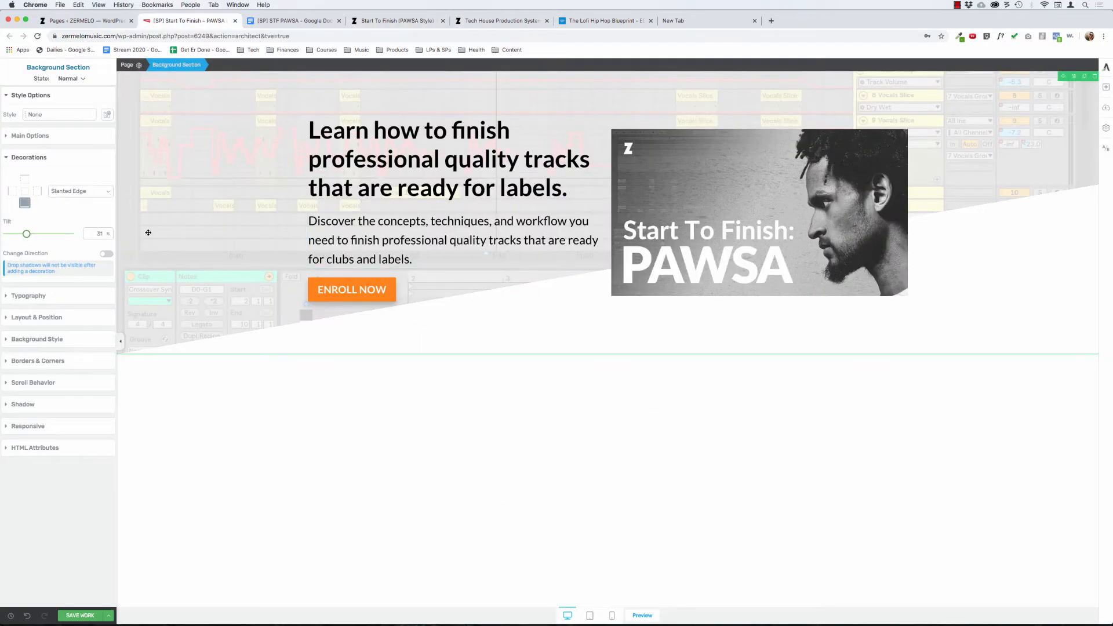
Try a 40% tilt on the hero's slanted edge, settle on 30%, and deselect the section.
left_click_drag(26, 234, 32, 238)
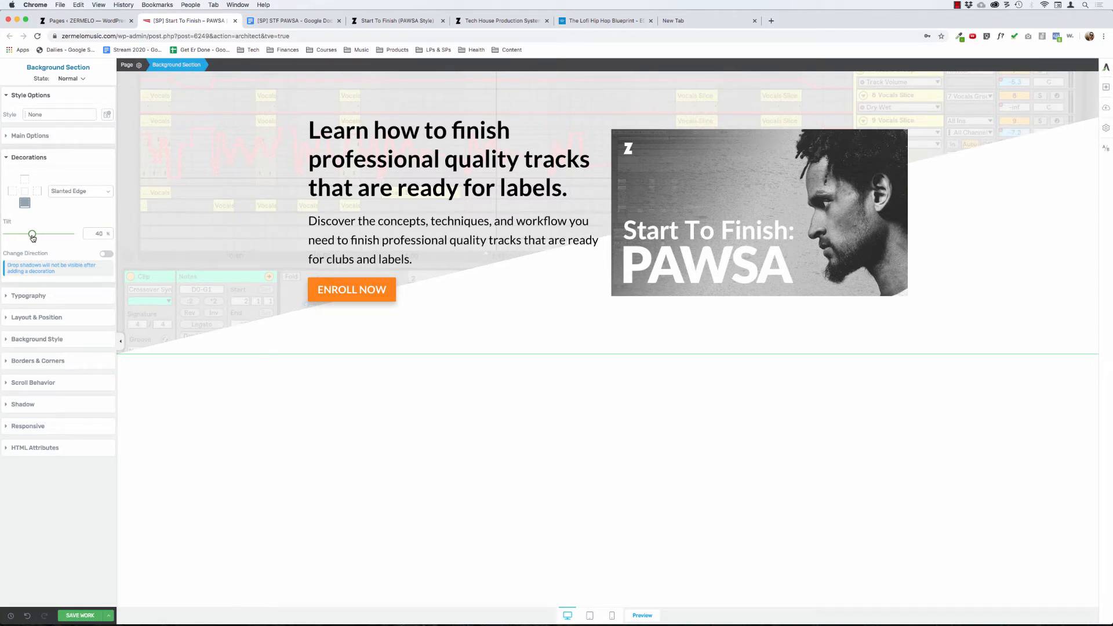
left_click_drag(32, 238, 26, 236)
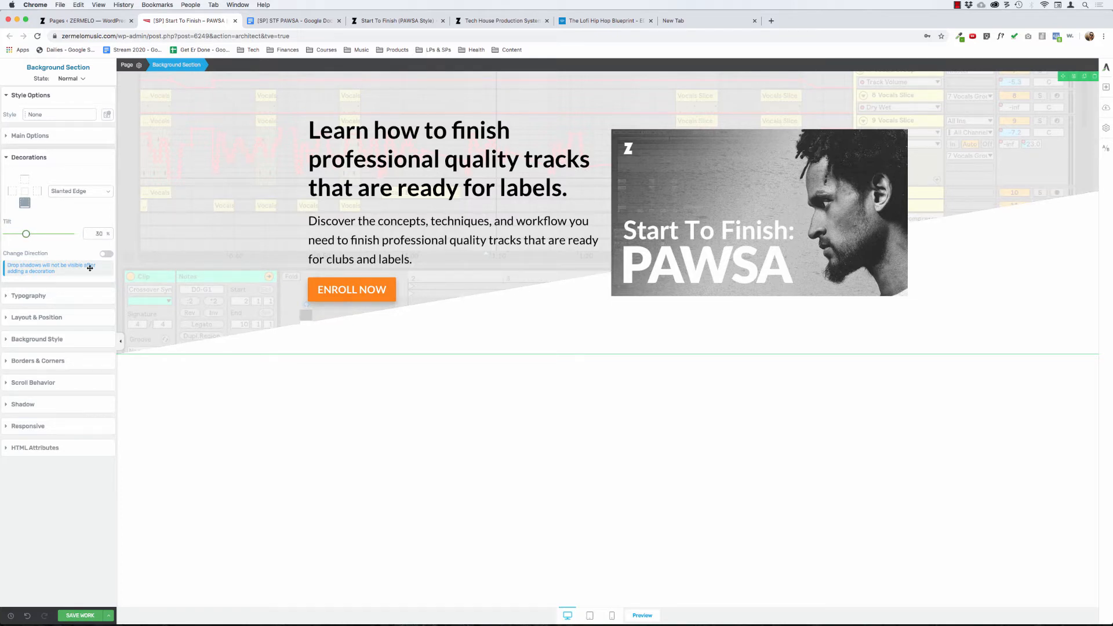
left_click(362, 480)
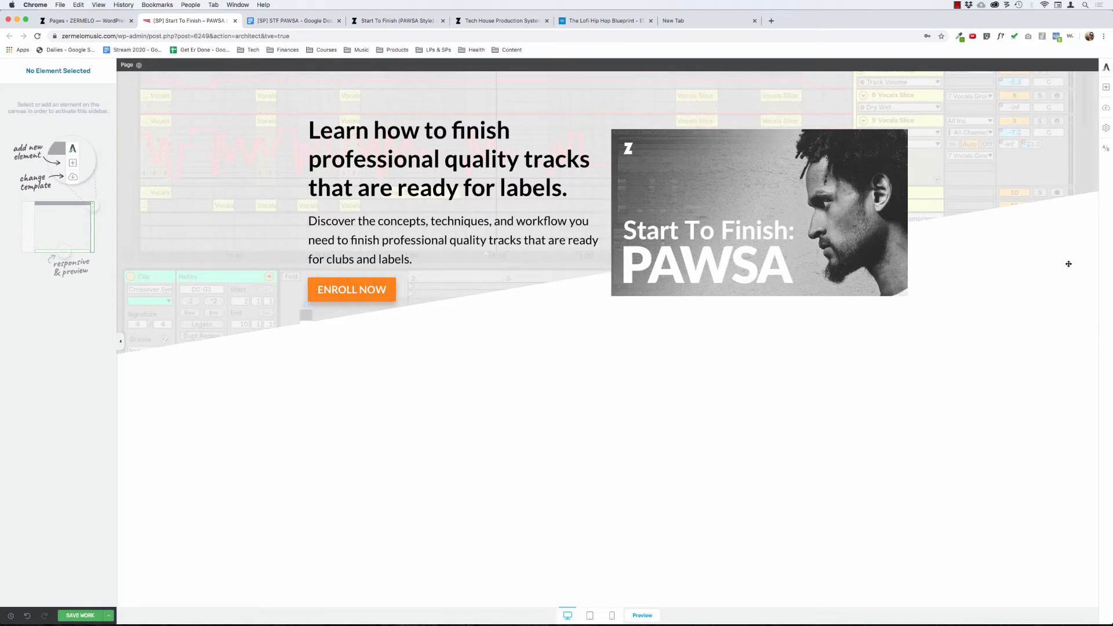
Try the hero section's white colour overlay at 79% and 85% opacity, return it to 80%, and deselect the section.
left_click(1046, 248)
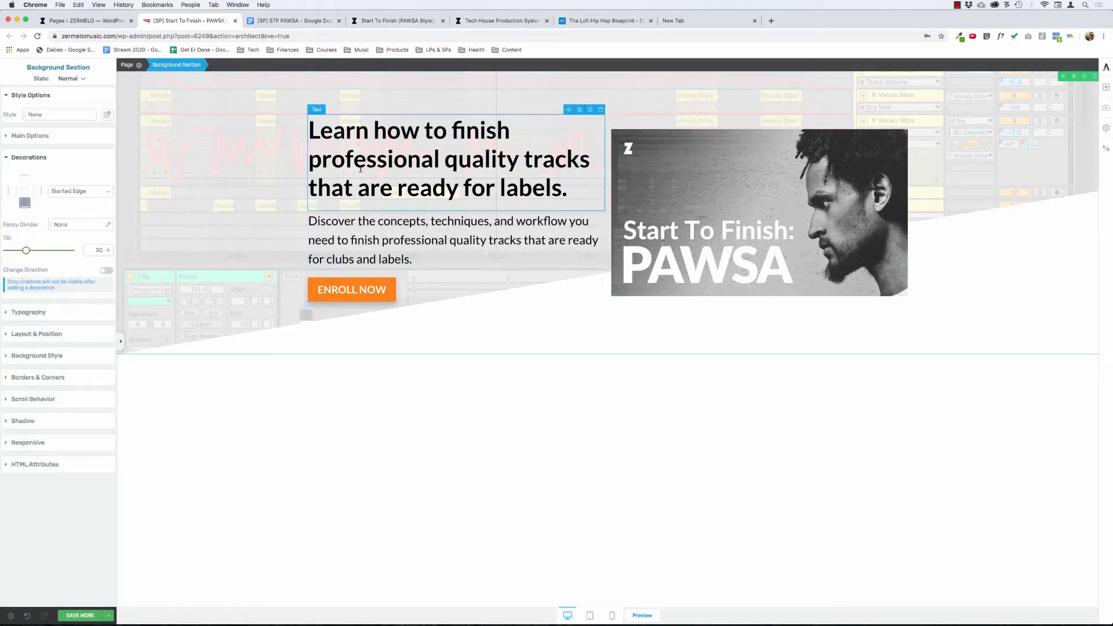
left_click(19, 357)
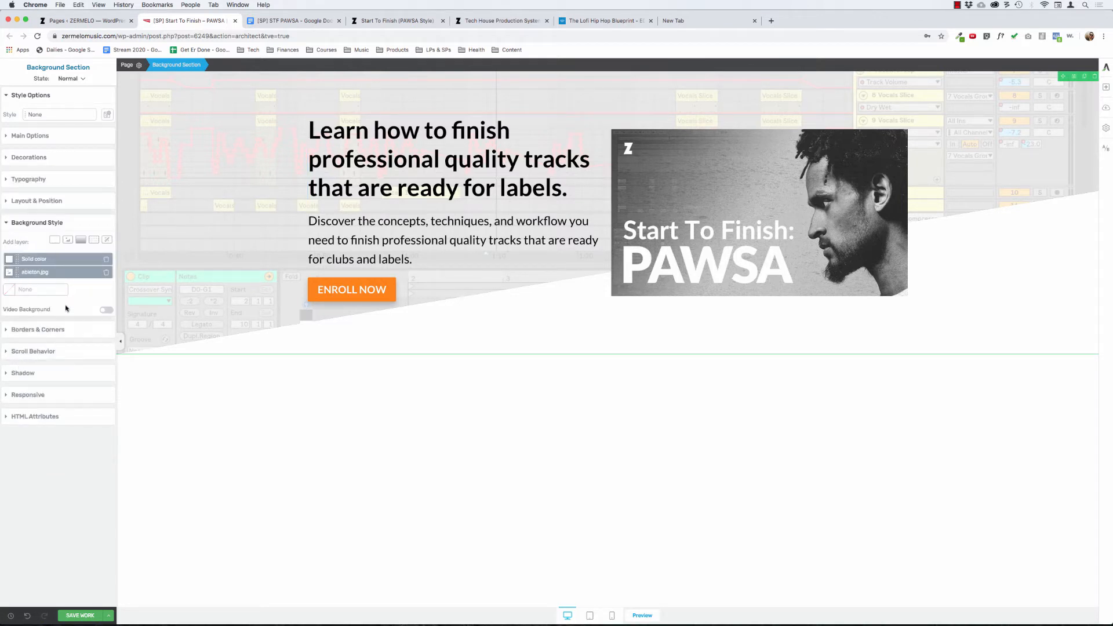
left_click(40, 261)
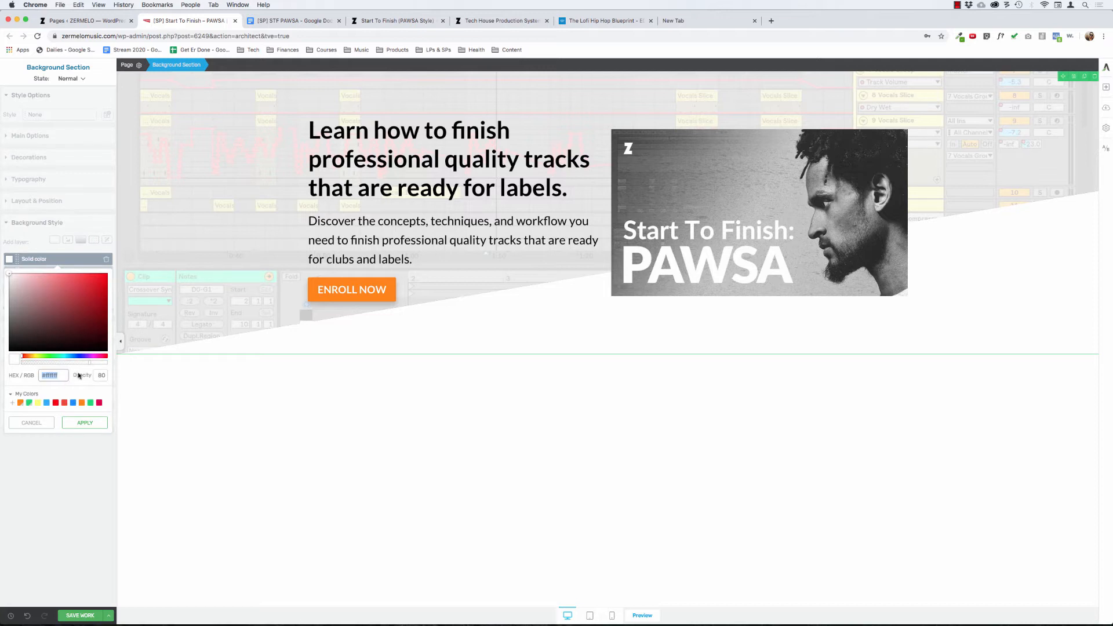
double_click(99, 375)
key("Down")
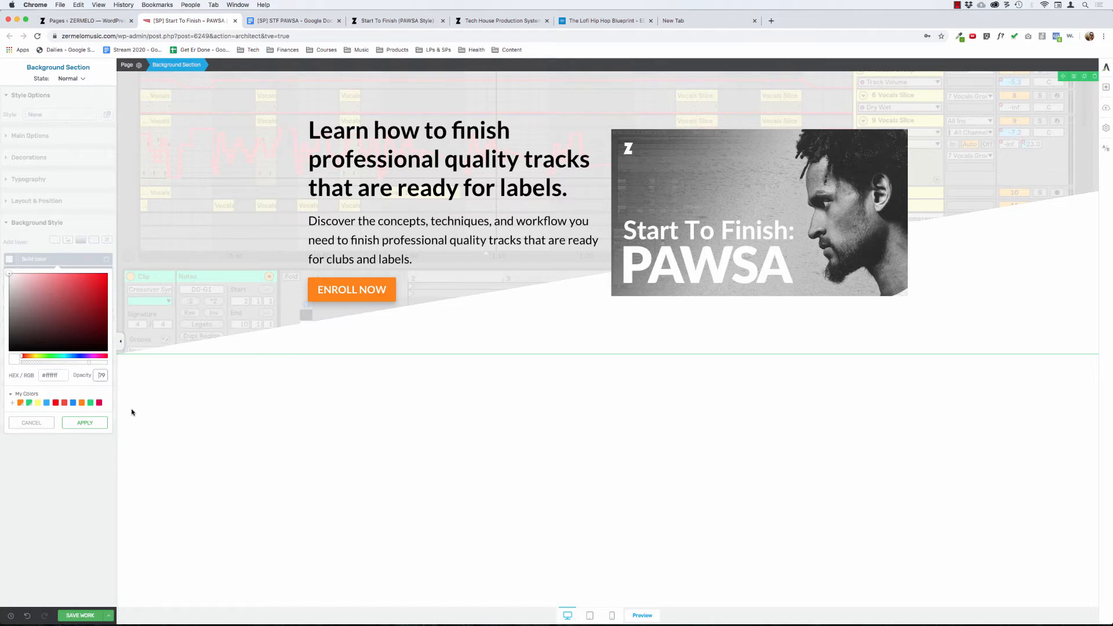
key("BackSpace")
key("BackSpace")
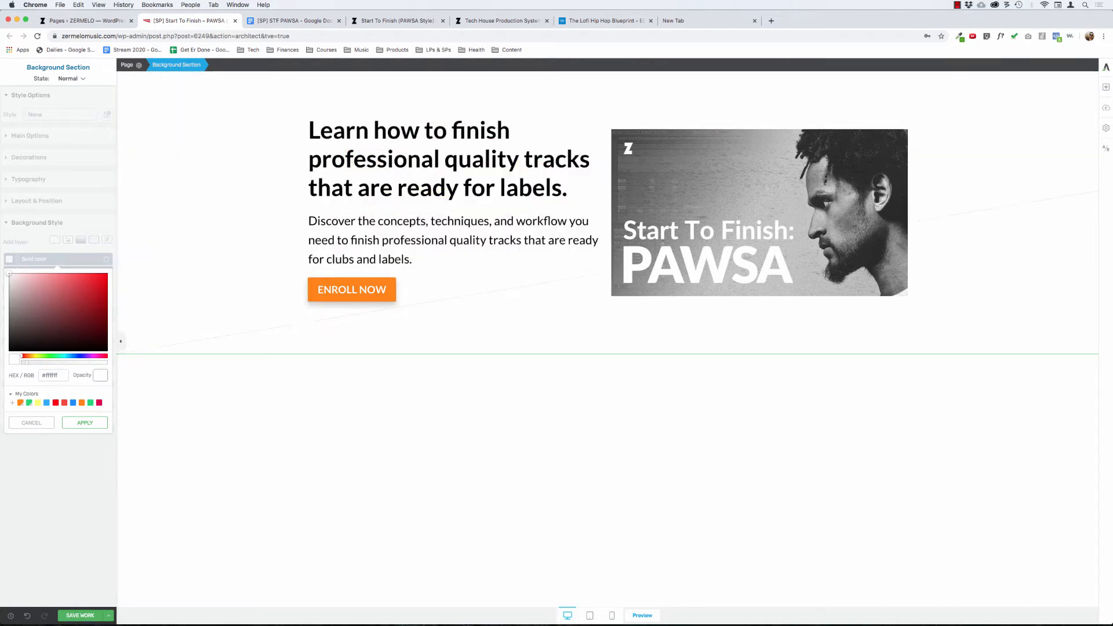
type("85")
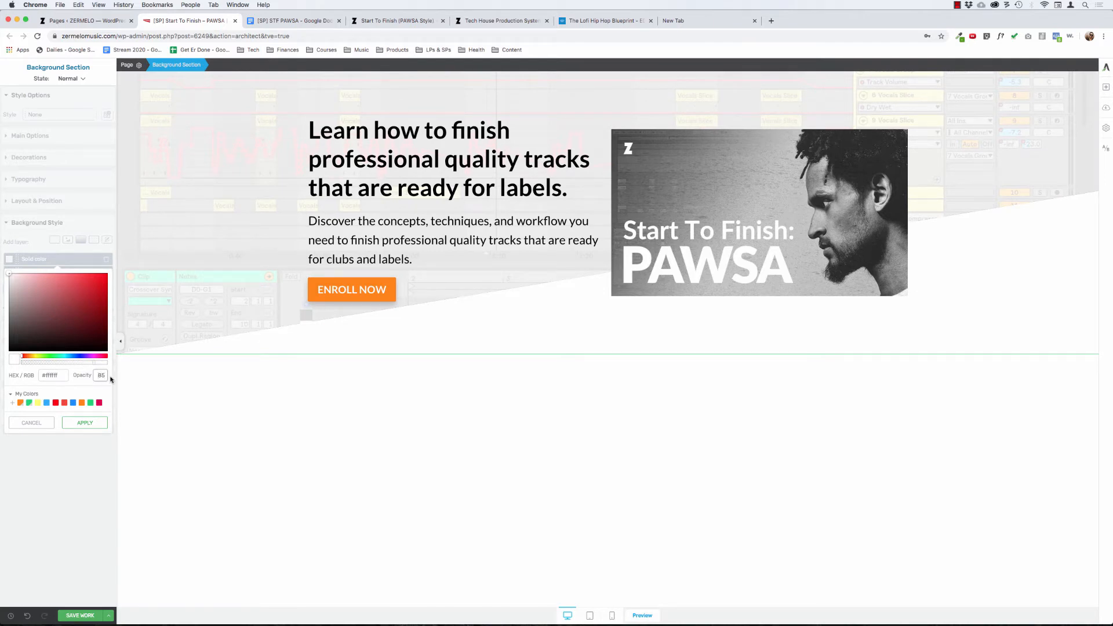
key("BackSpace")
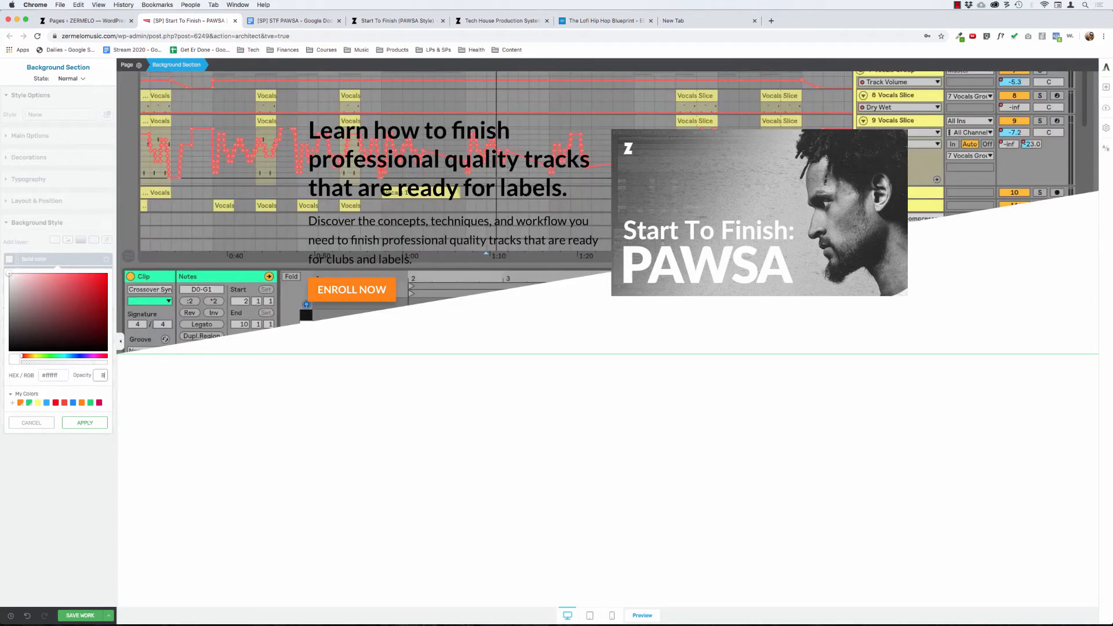
type("0")
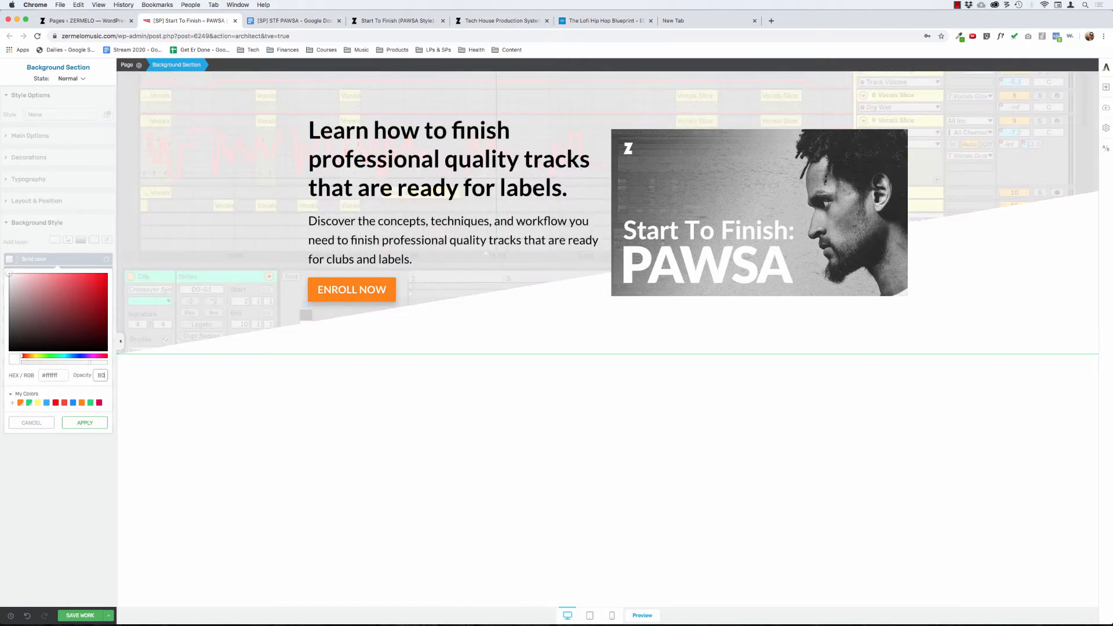
left_click(343, 539)
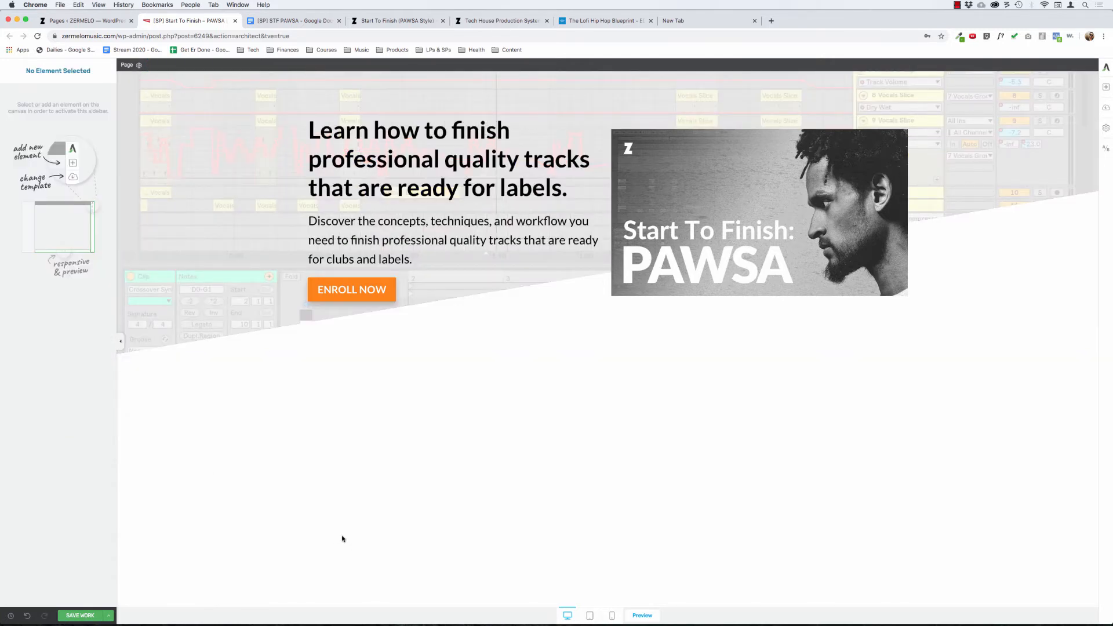
Set the opacity of the hero background's white solid colour layer to 85%.
left_click(212, 174)
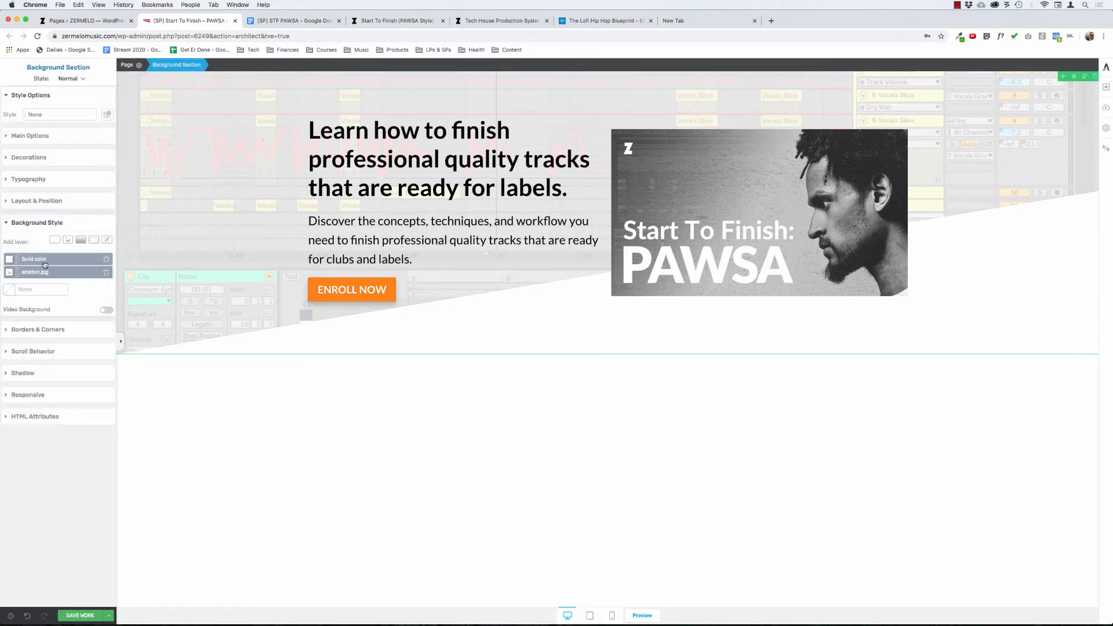
left_click(44, 262)
left_click(98, 376)
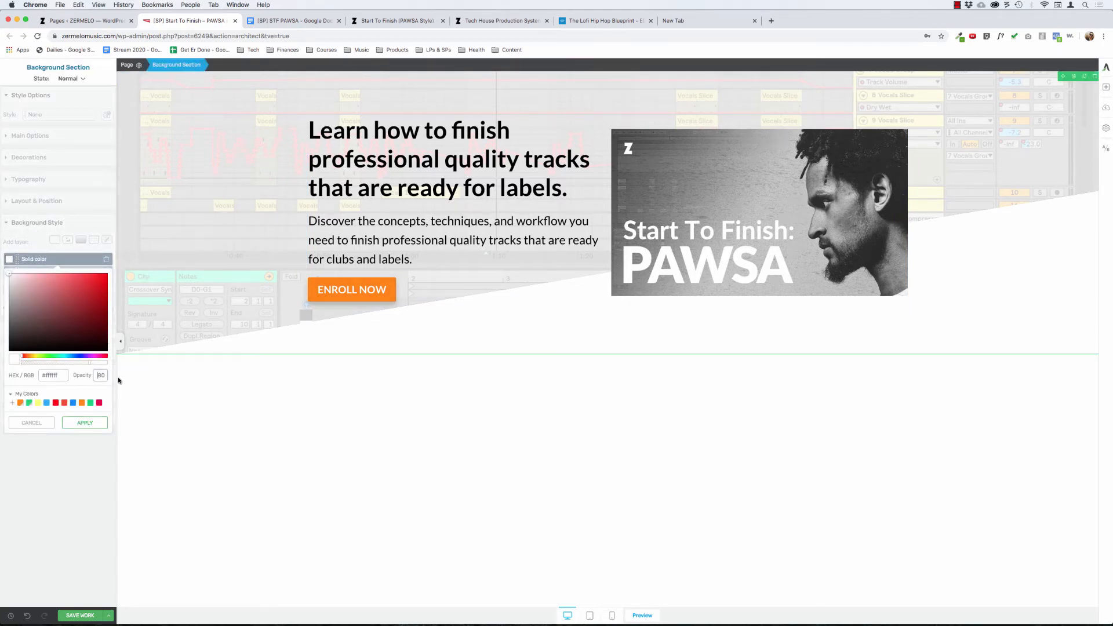
key("BackSpace")
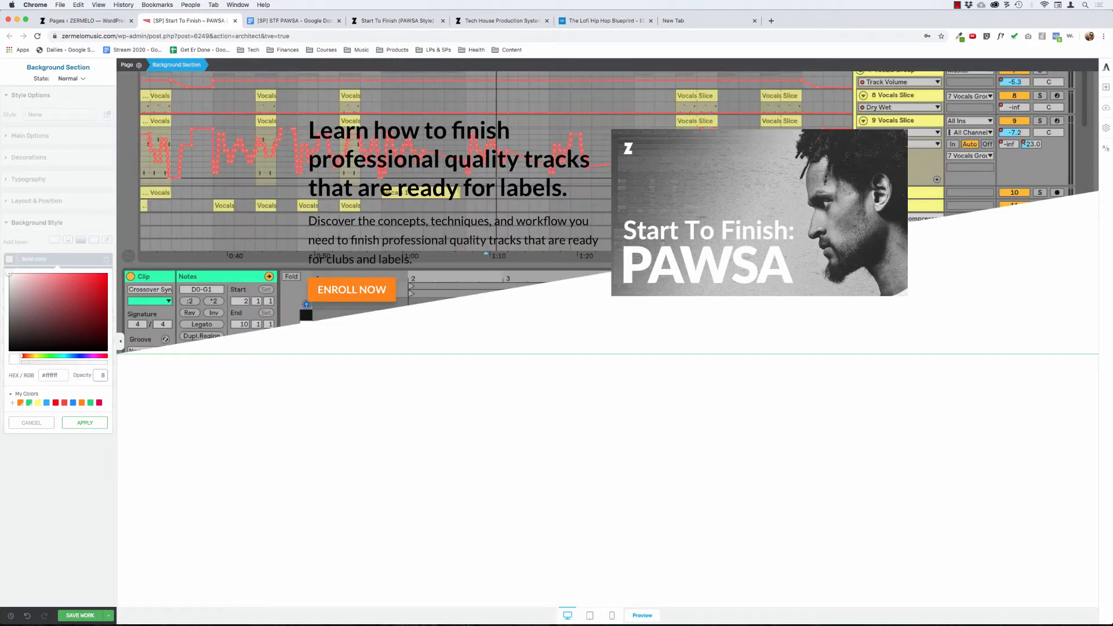
type("5")
left_click(301, 472)
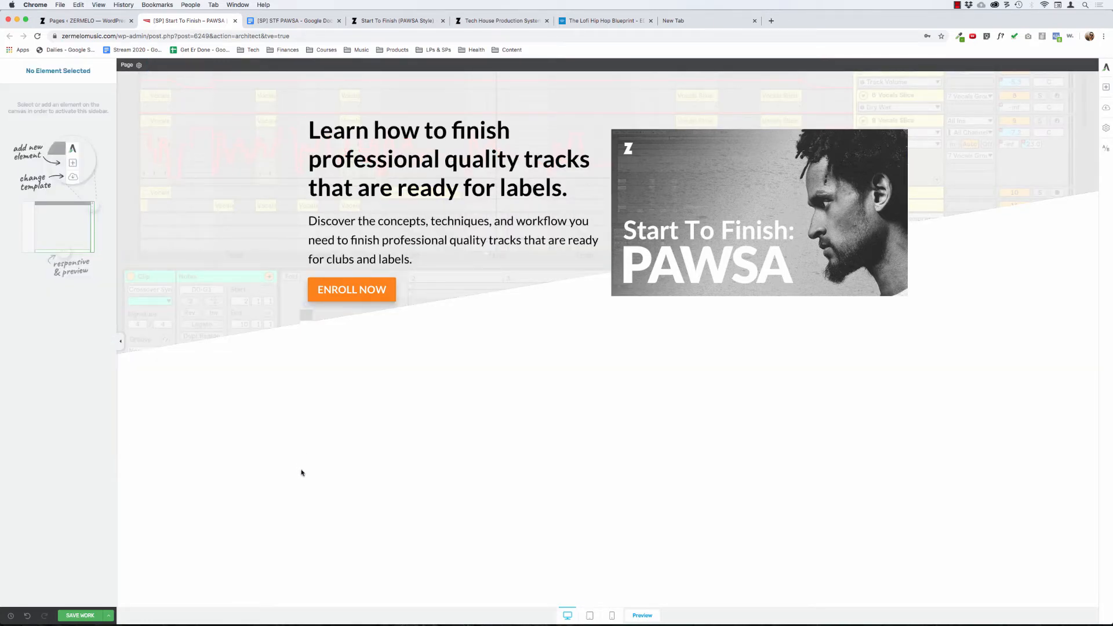
Reduce the line height of the hero heading to 1.15 em and deselect the text.
left_click(345, 159)
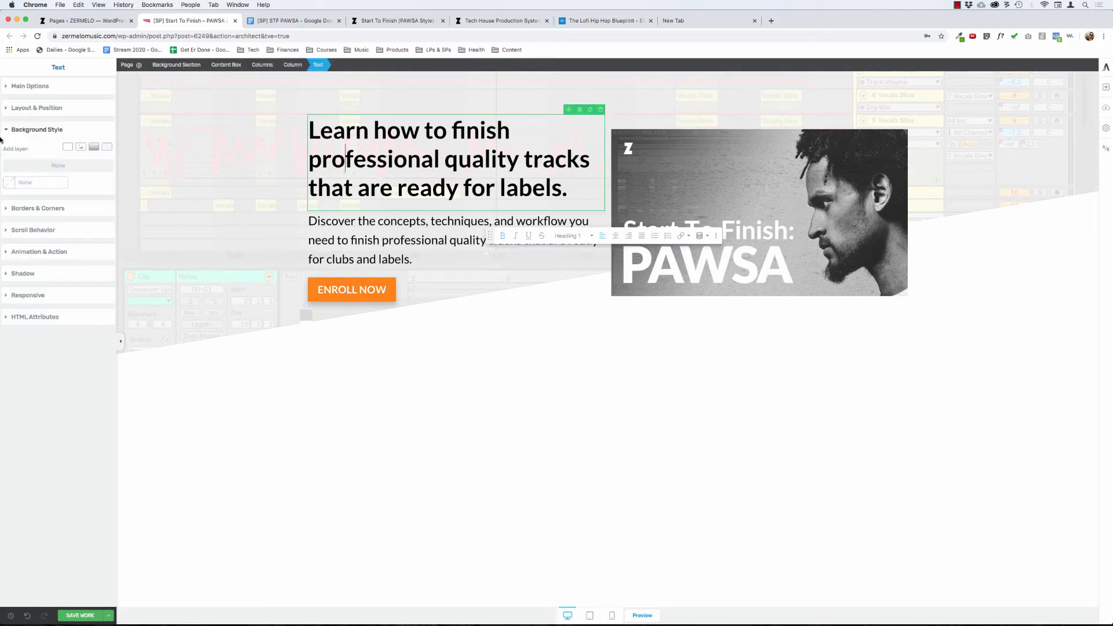
left_click(38, 108)
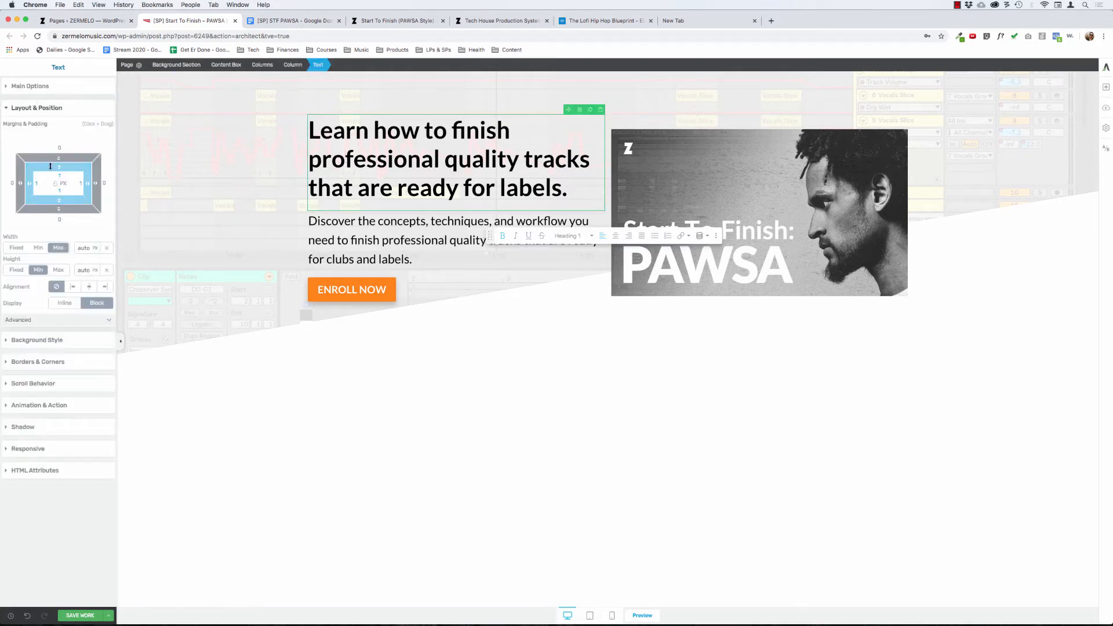
left_click(51, 87)
left_click(51, 187)
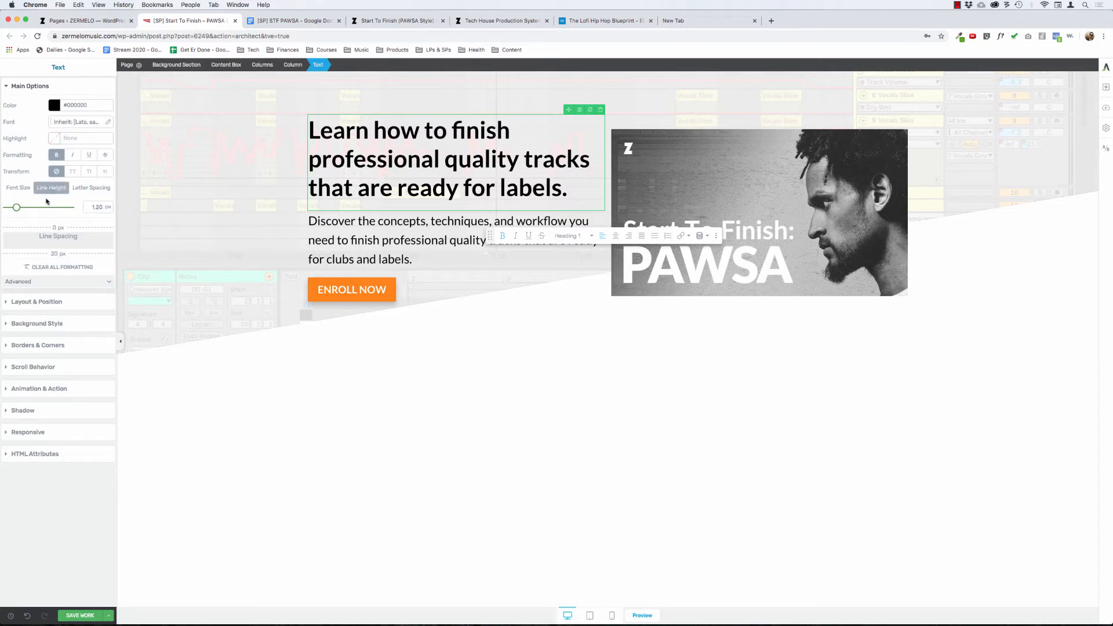
left_click_drag(19, 208, 19, 208)
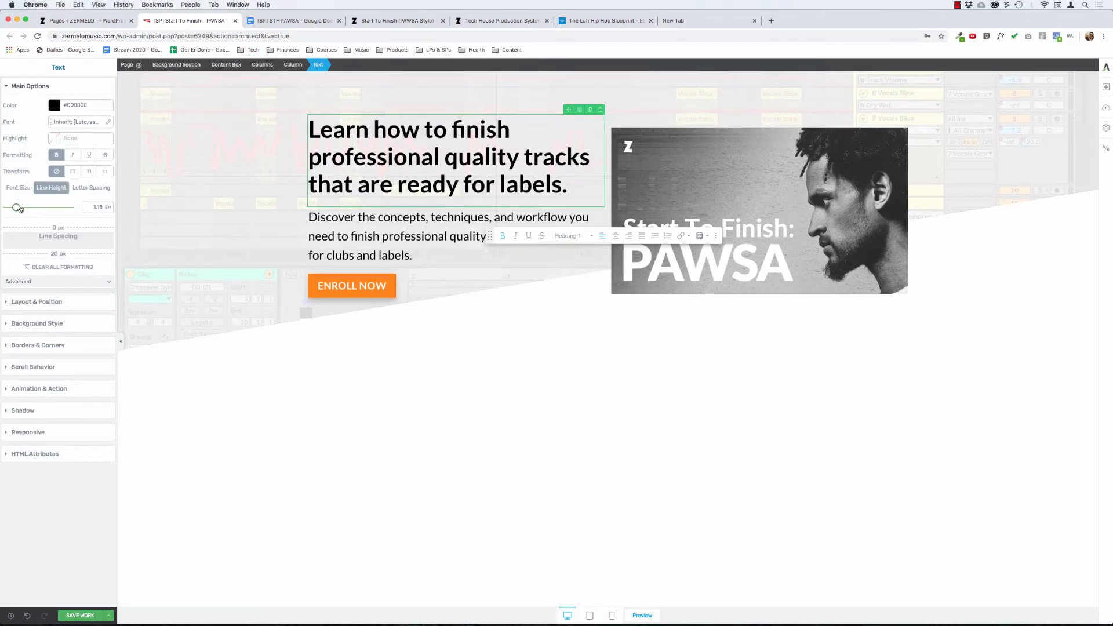
left_click(300, 445)
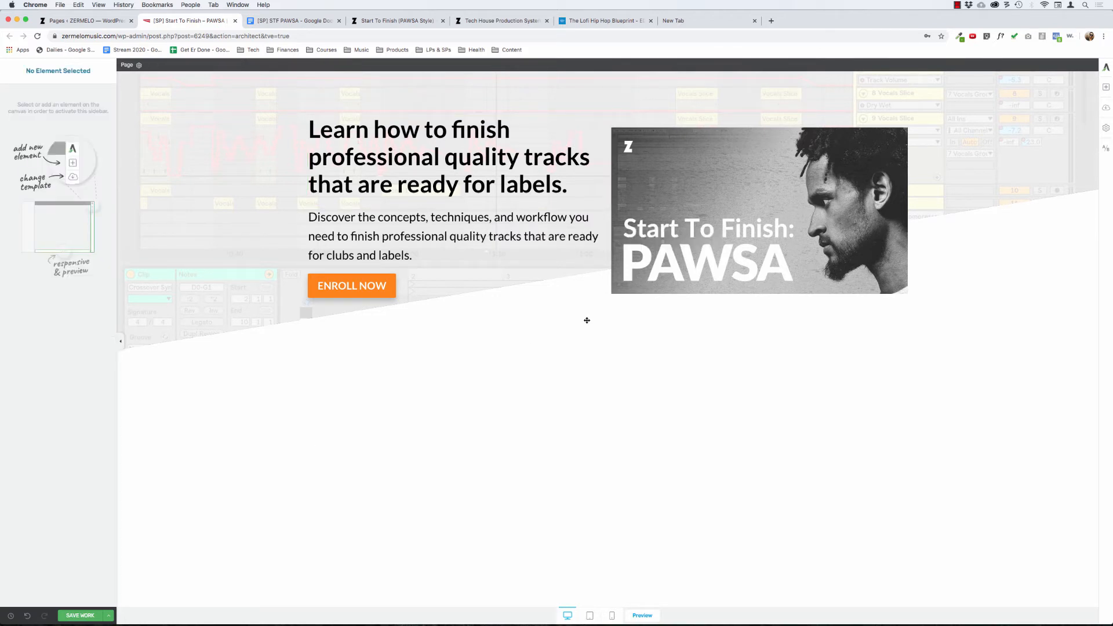
Shrink the Start To Finish: PAWSA image to 570 px and centre it within its column.
left_click(693, 276)
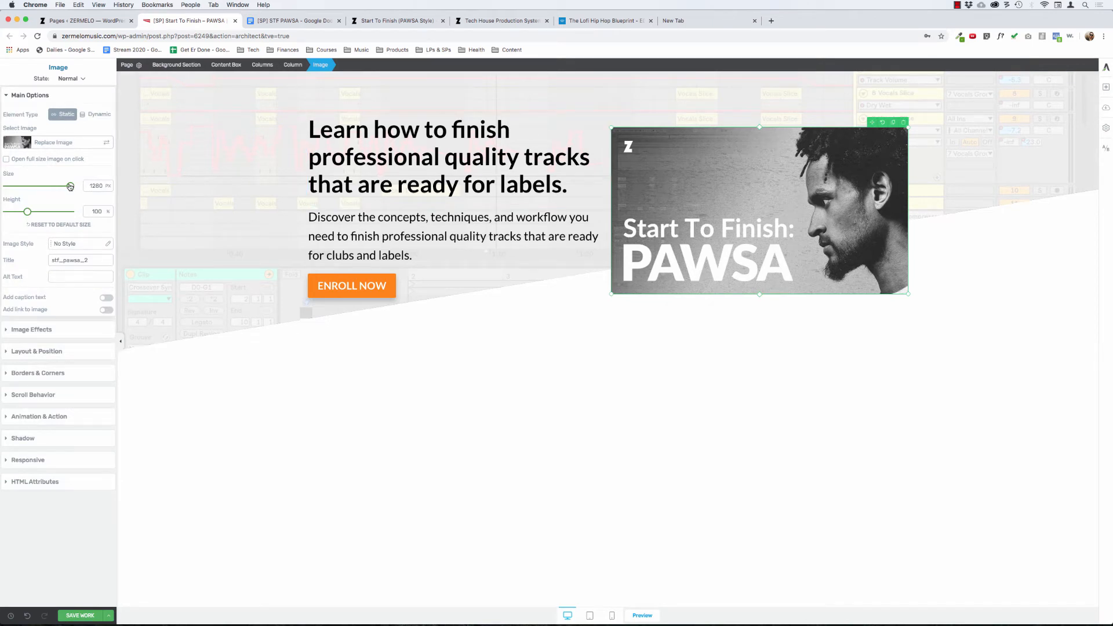
left_click_drag(70, 187, 42, 185)
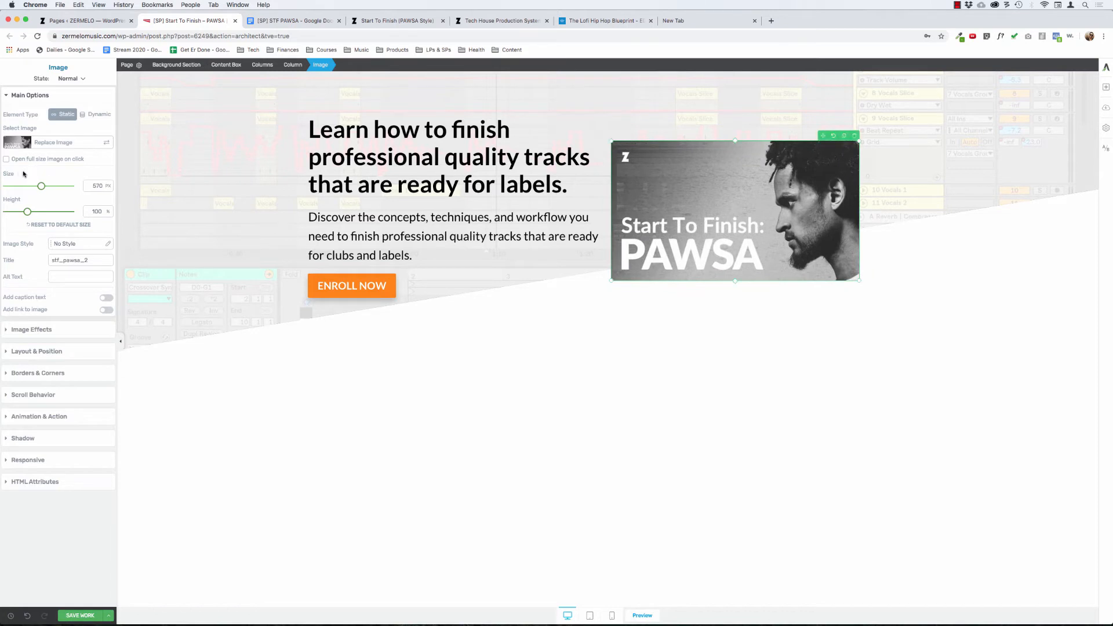
left_click(37, 97)
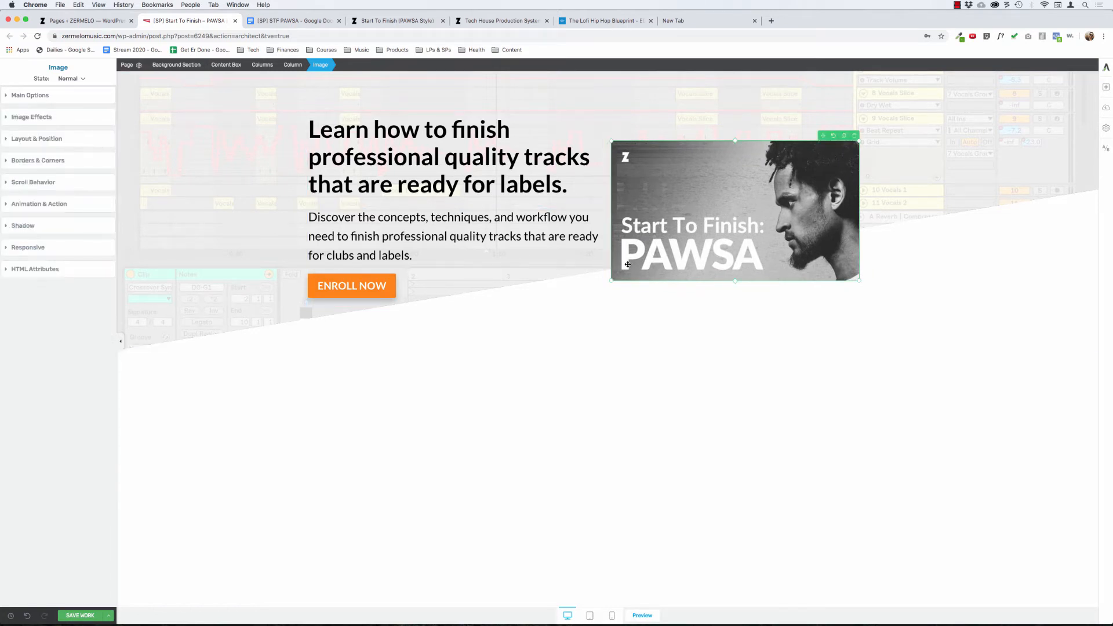
left_click(37, 139)
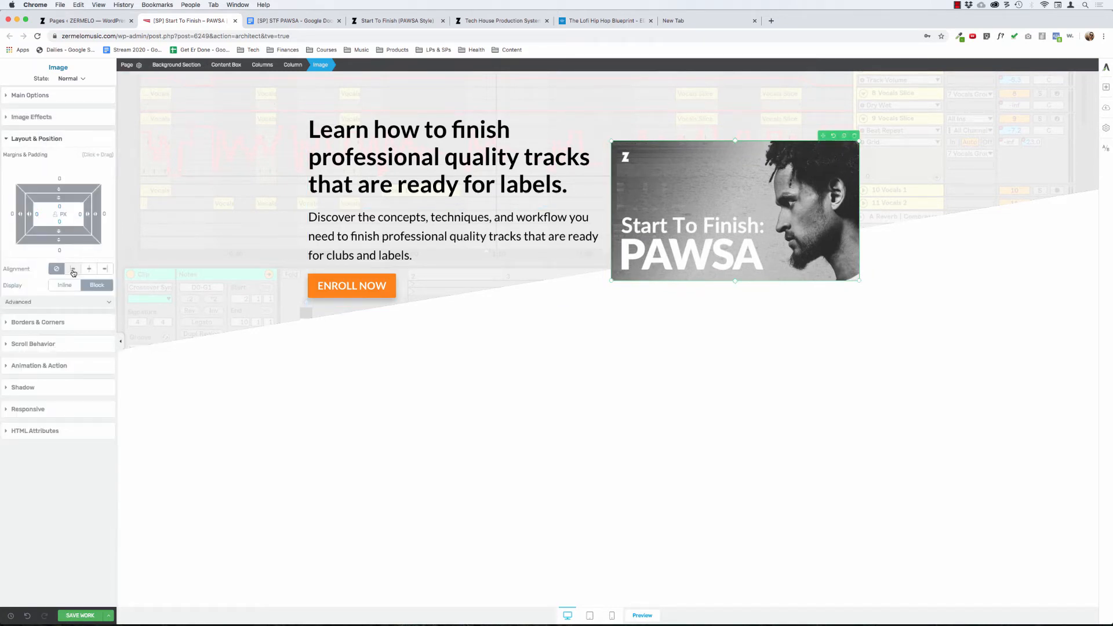
left_click(89, 269)
left_click(243, 470)
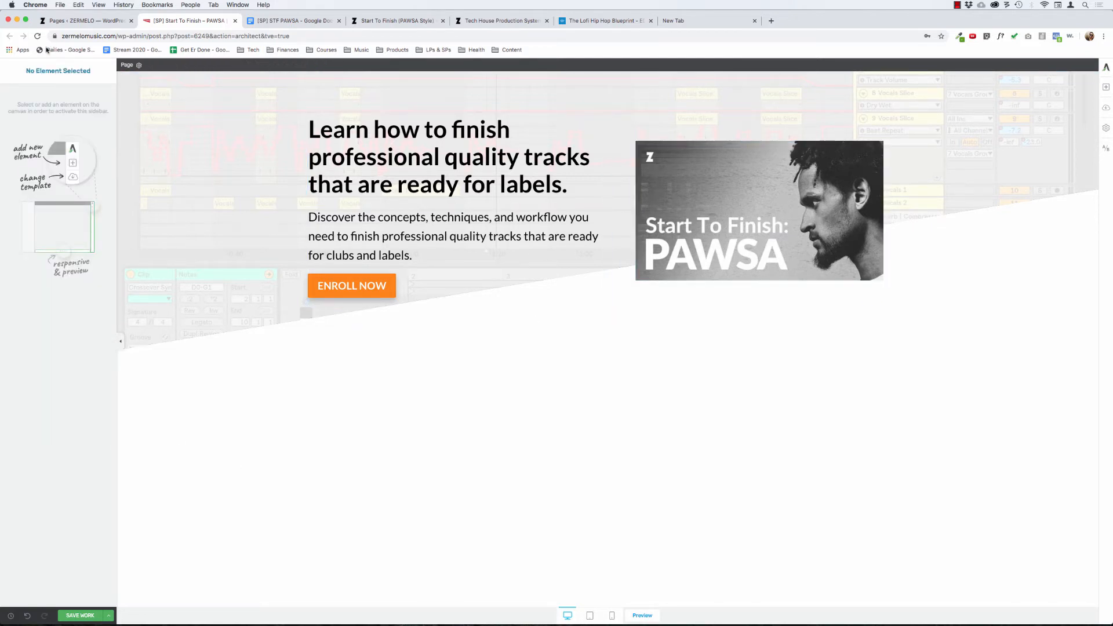
Try different sizes for the PAWSA image, including 571, 783 and 552 px.
left_click(722, 204)
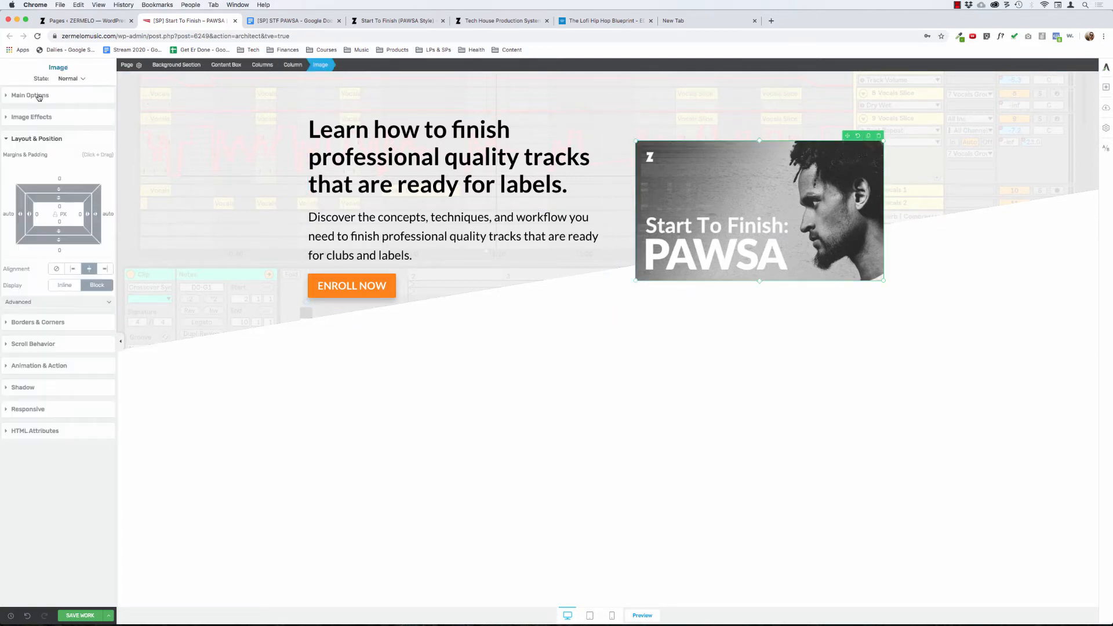
left_click(33, 95)
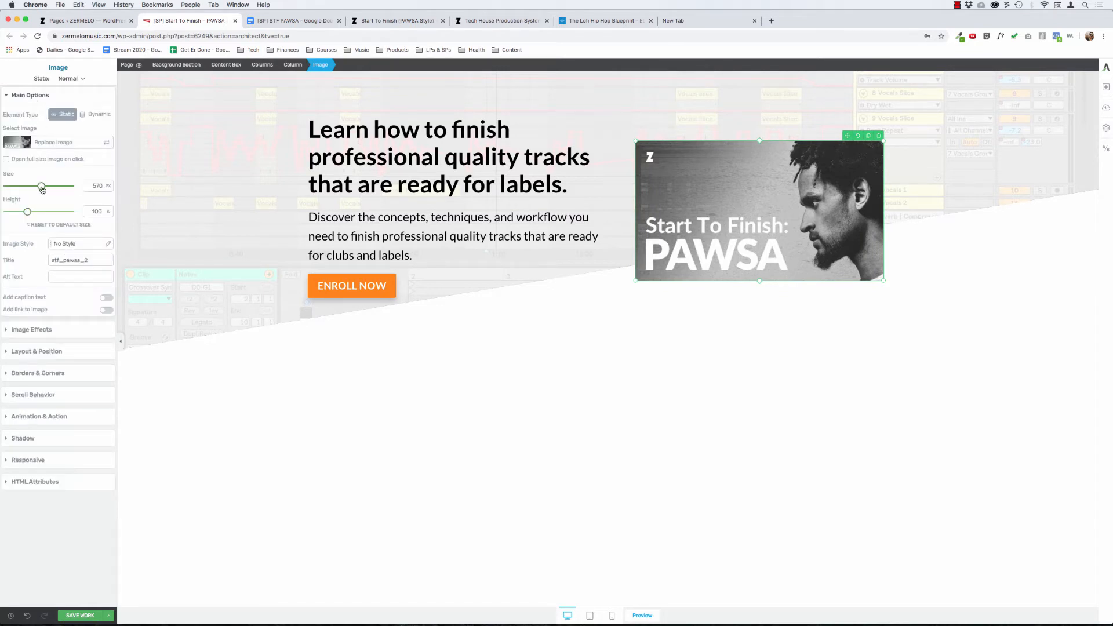
left_click_drag(42, 186, 42, 188)
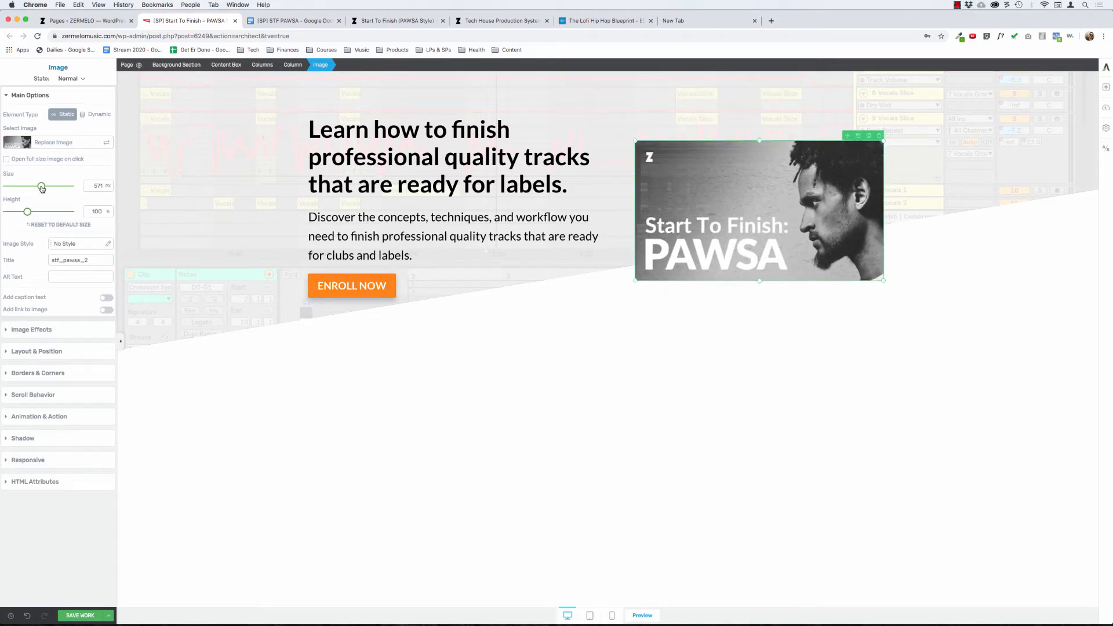
left_click_drag(41, 188, 55, 190)
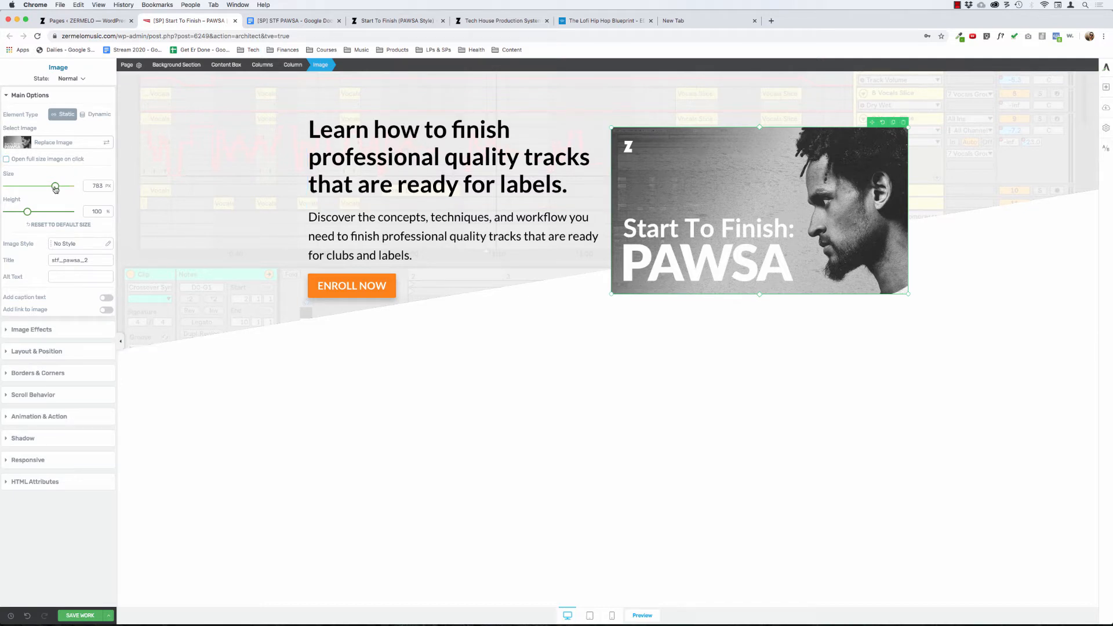
left_click_drag(55, 189, 41, 191)
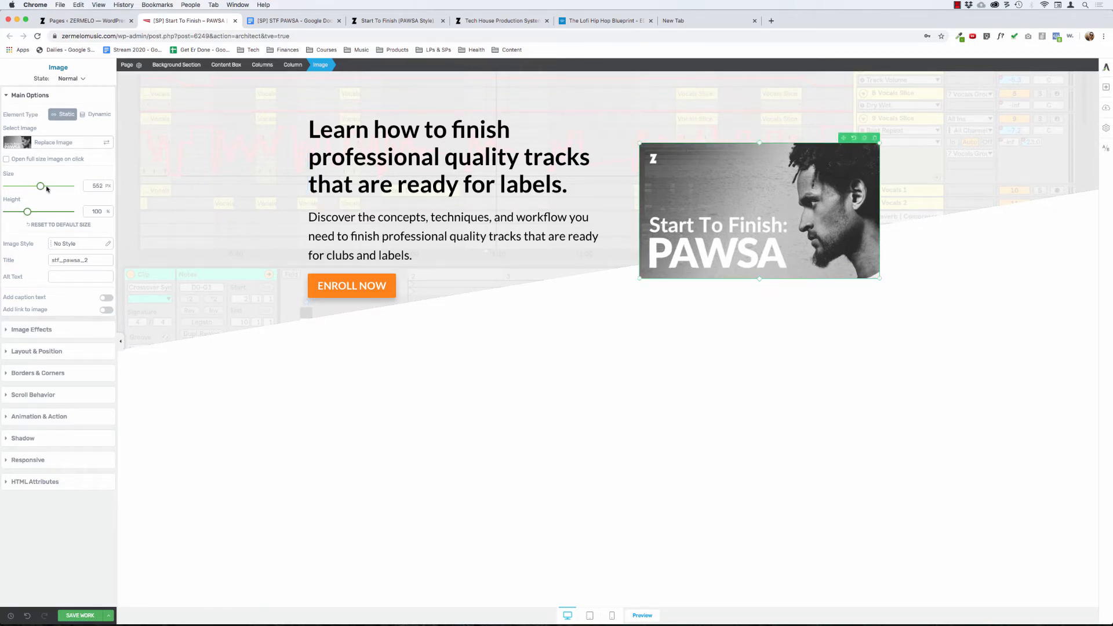
left_click_drag(40, 189, 41, 191)
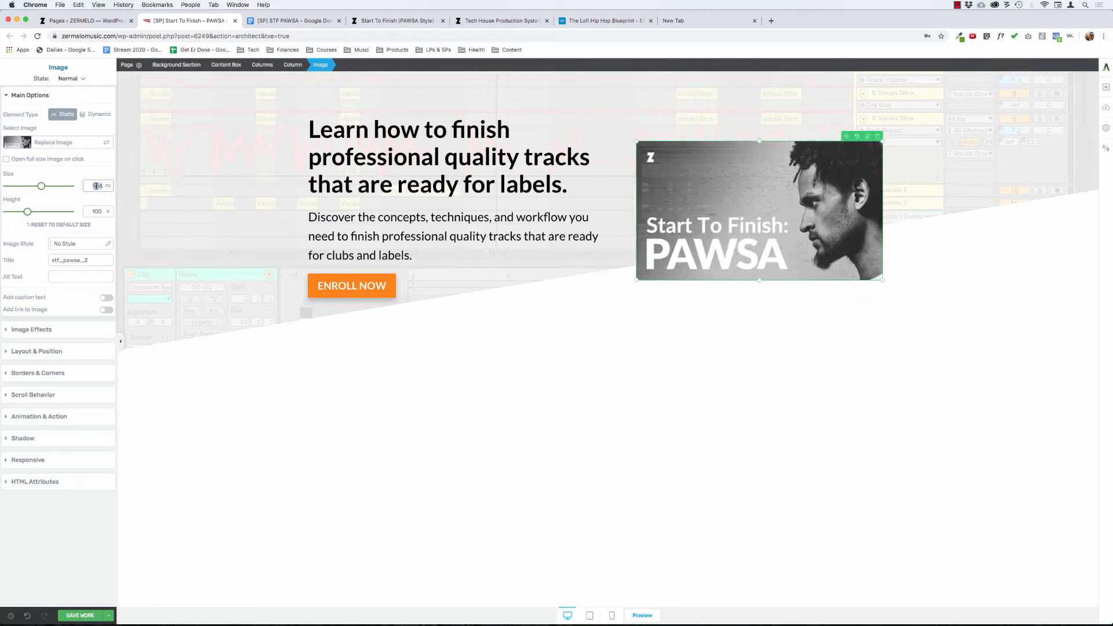
Compare PAWSA image sizes of 500, 550 and 600 px, settle on 550 px, and reselect the image.
type("500")
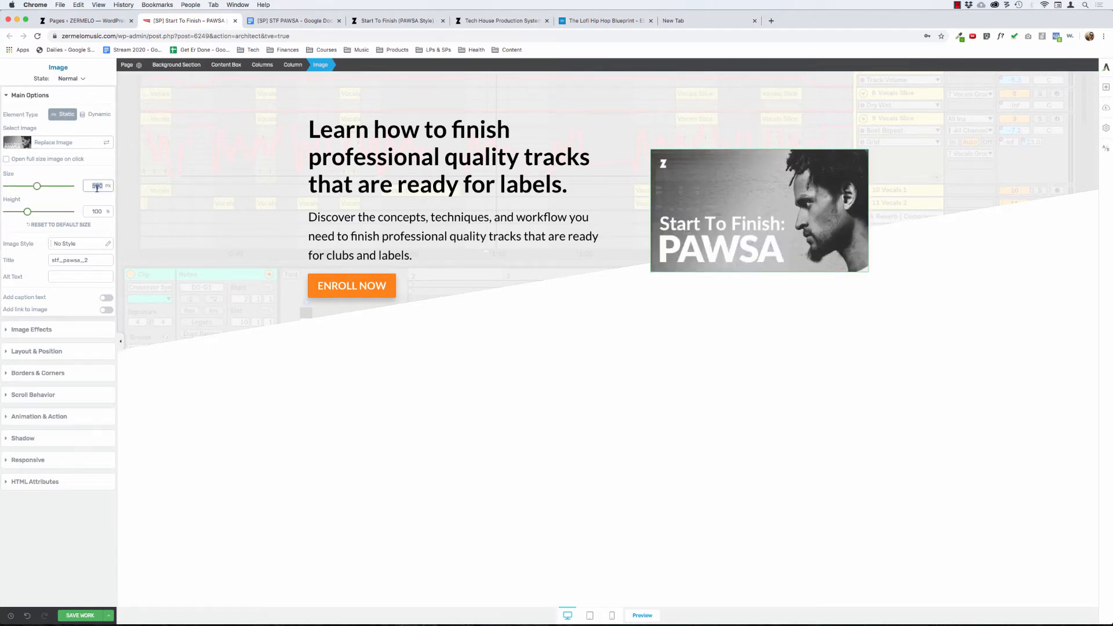
type("550")
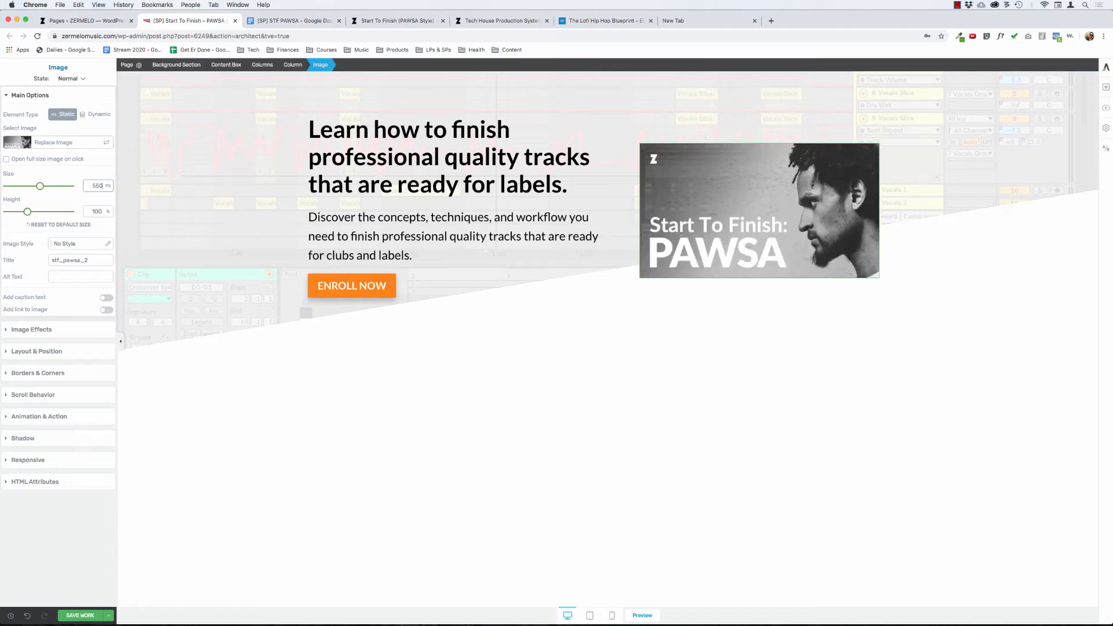
double_click(97, 185)
type("600")
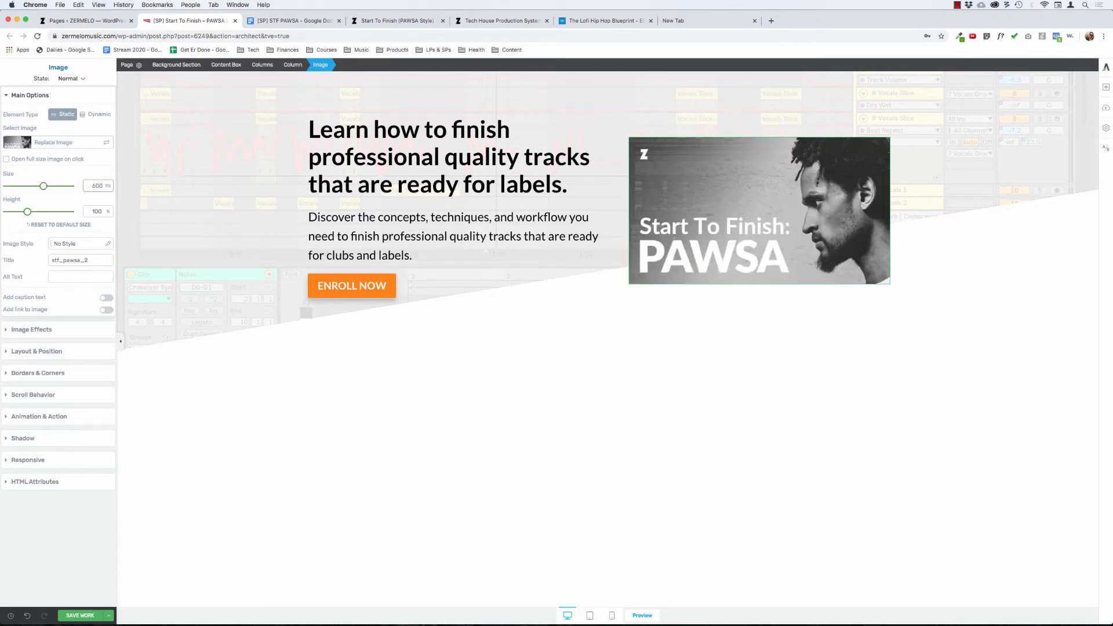
double_click(94, 186)
type("550")
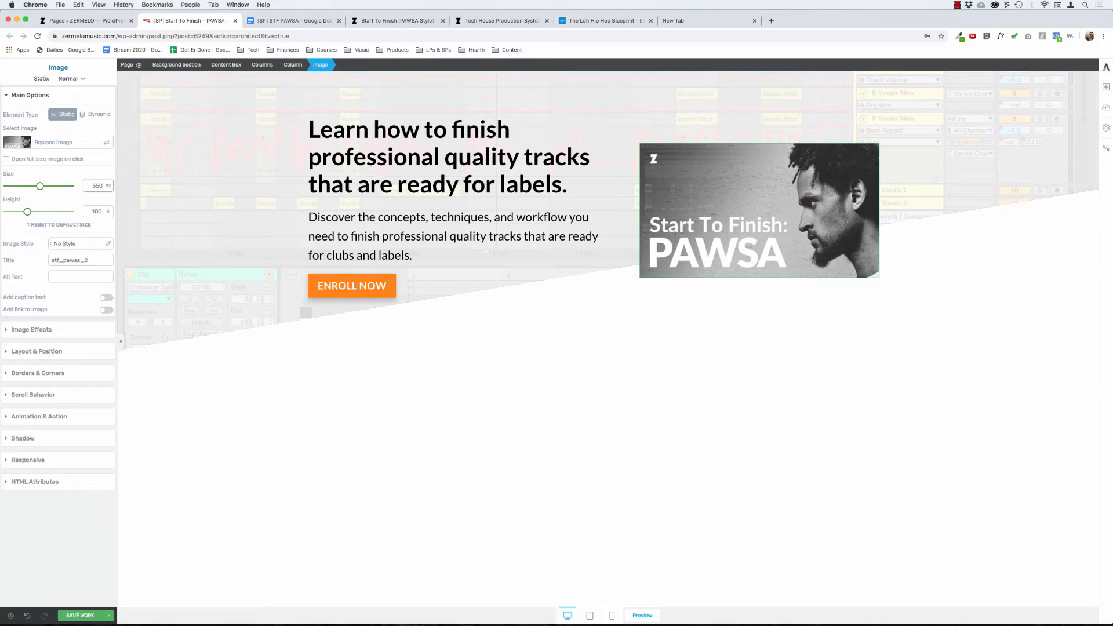
left_click(273, 383)
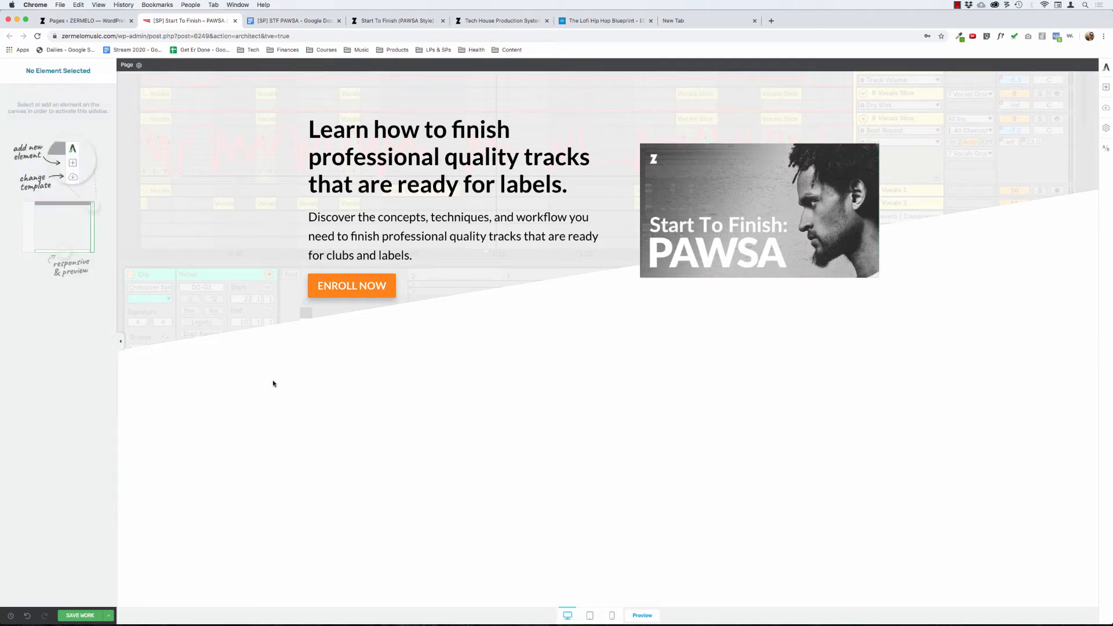
left_click(759, 213)
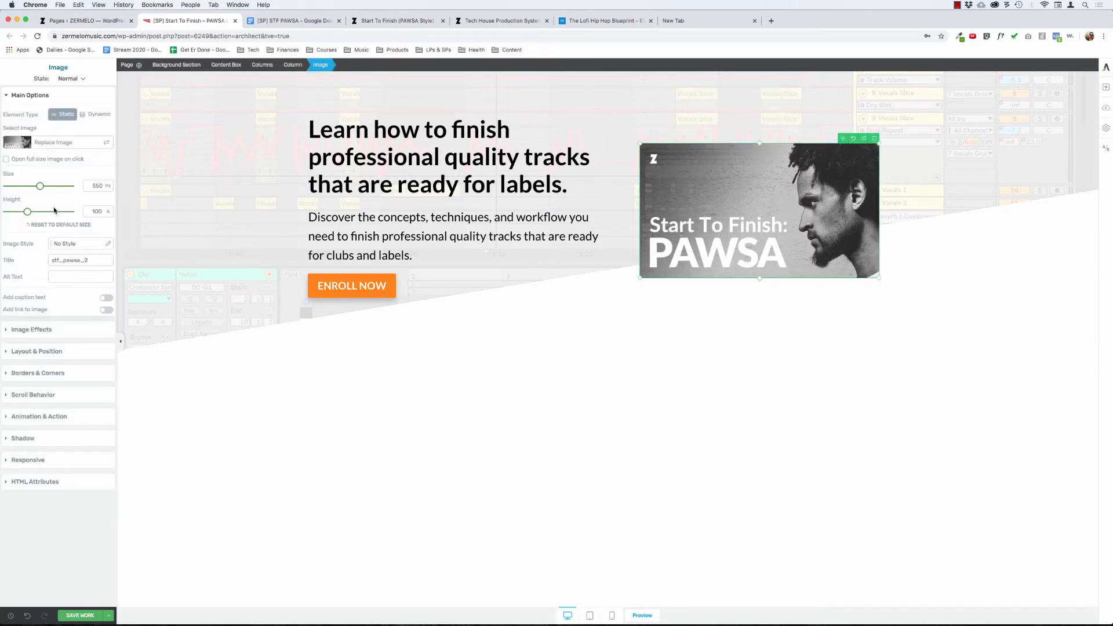
Check the Lofi Hip Hop Blueprint reference page, and add a black drop shadow with a 12 px blur to the PAWSA image.
left_click(598, 22)
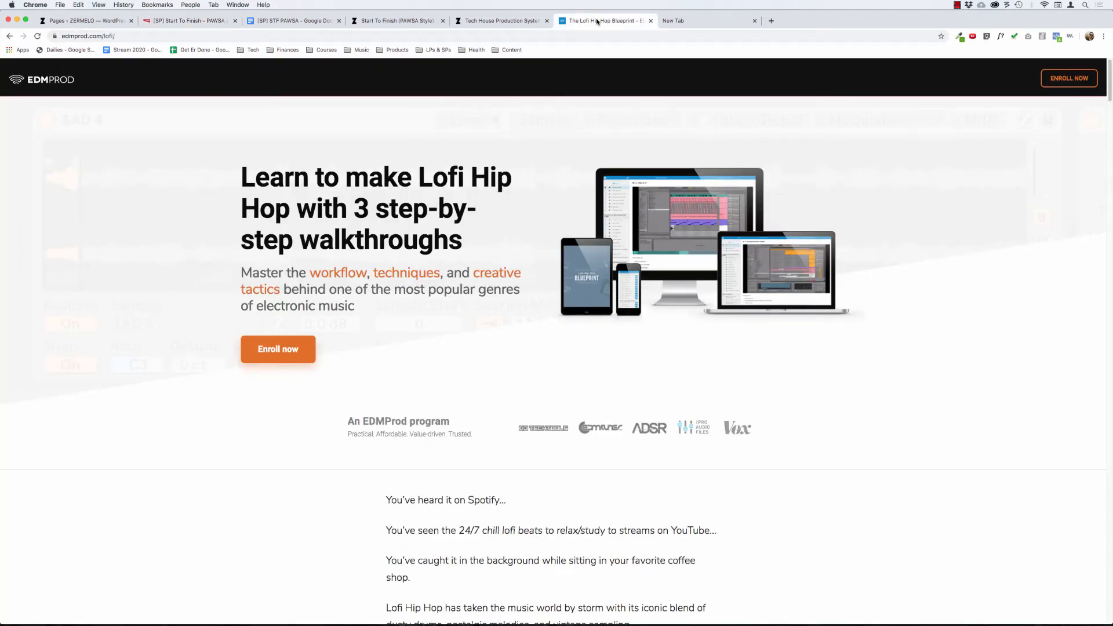
left_click(175, 23)
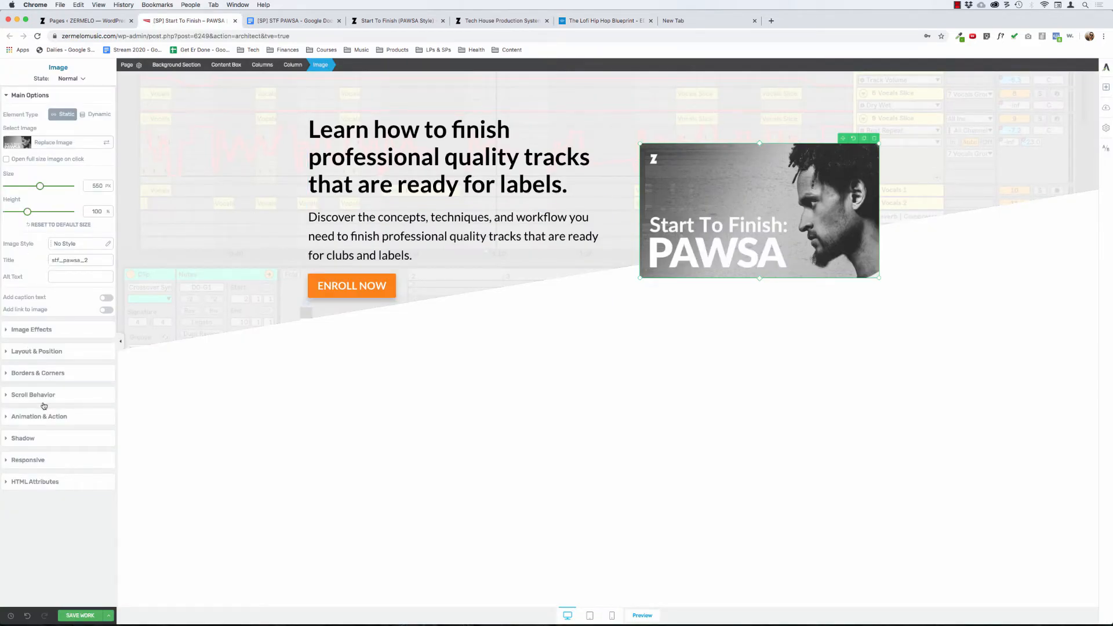
left_click(38, 438)
left_click(106, 242)
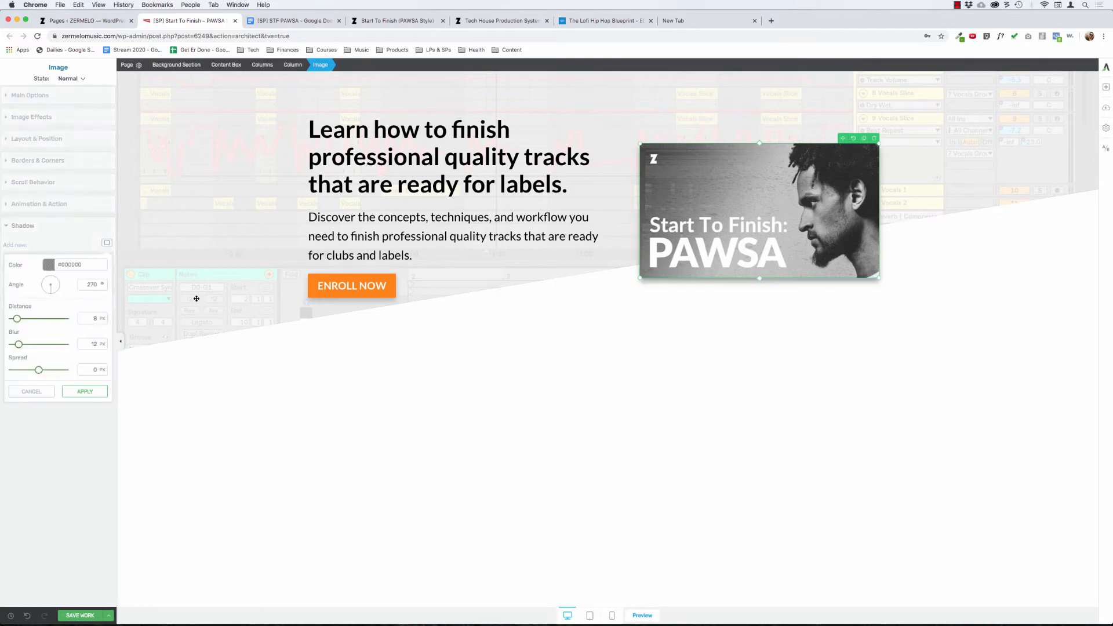
left_click(358, 393)
left_click(661, 204)
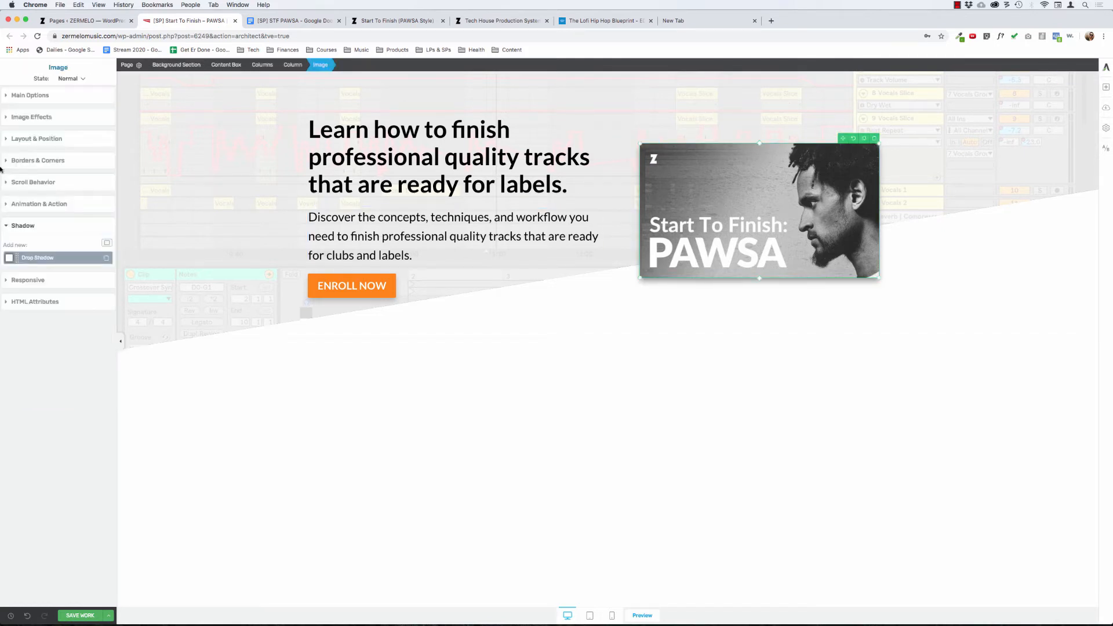
Adjust the opacity of the PAWSA image's drop shadow, deselect the image and save the page.
left_click(53, 257)
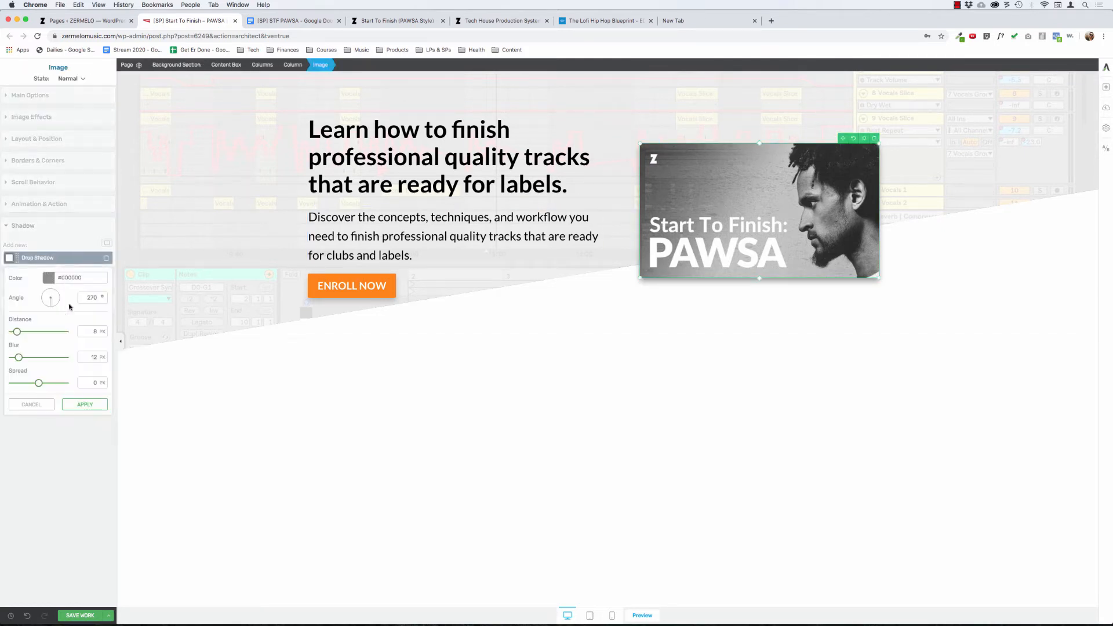
left_click(52, 277)
double_click(101, 395)
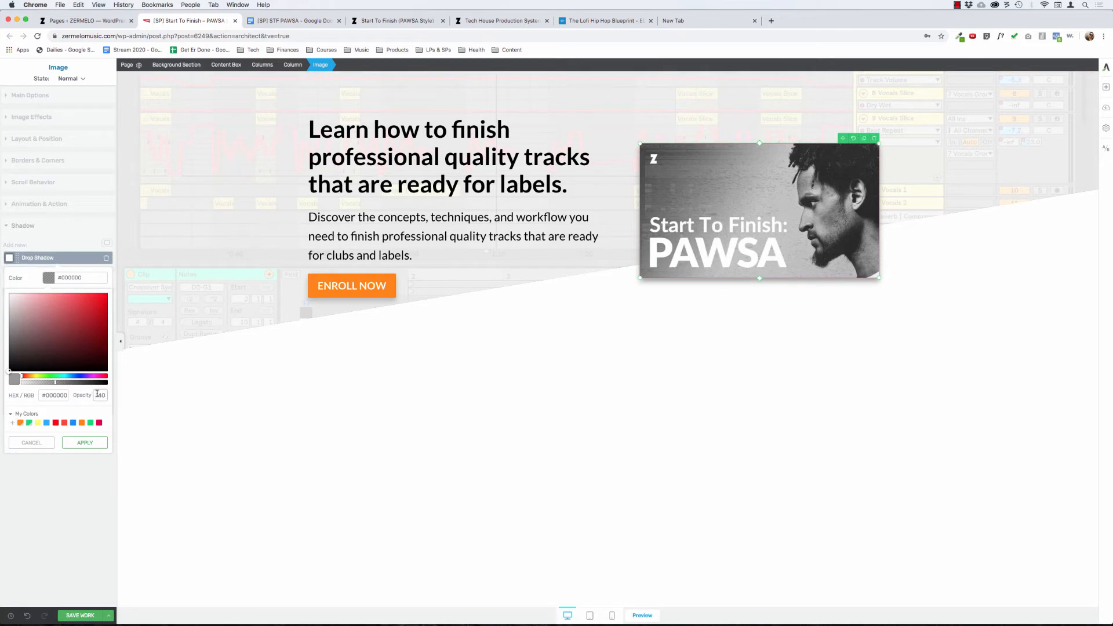
left_click(140, 406)
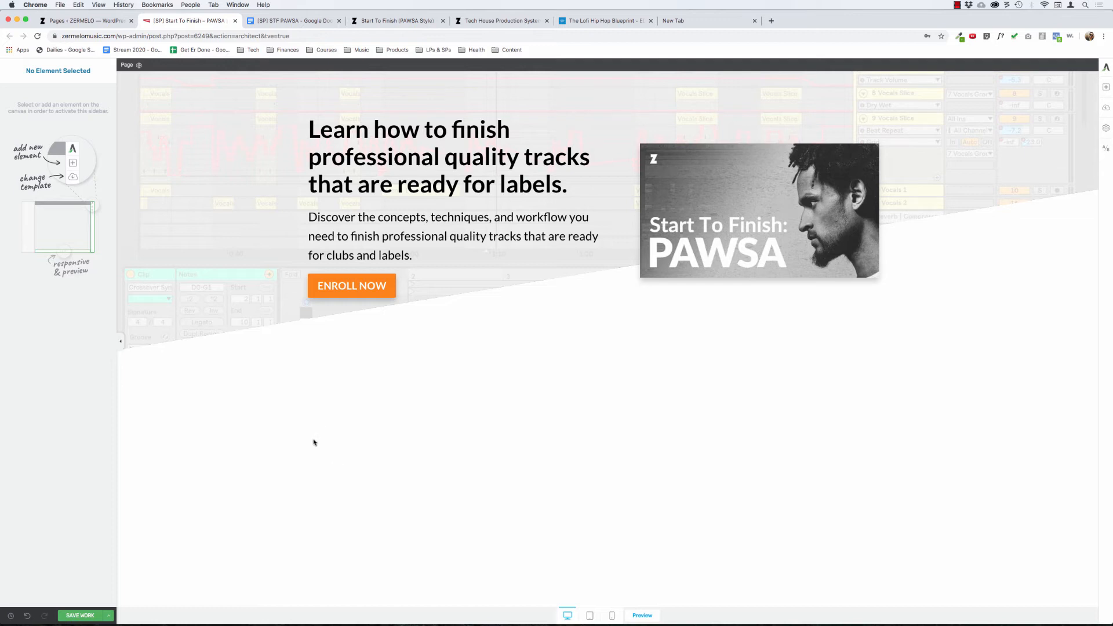
left_click(81, 620)
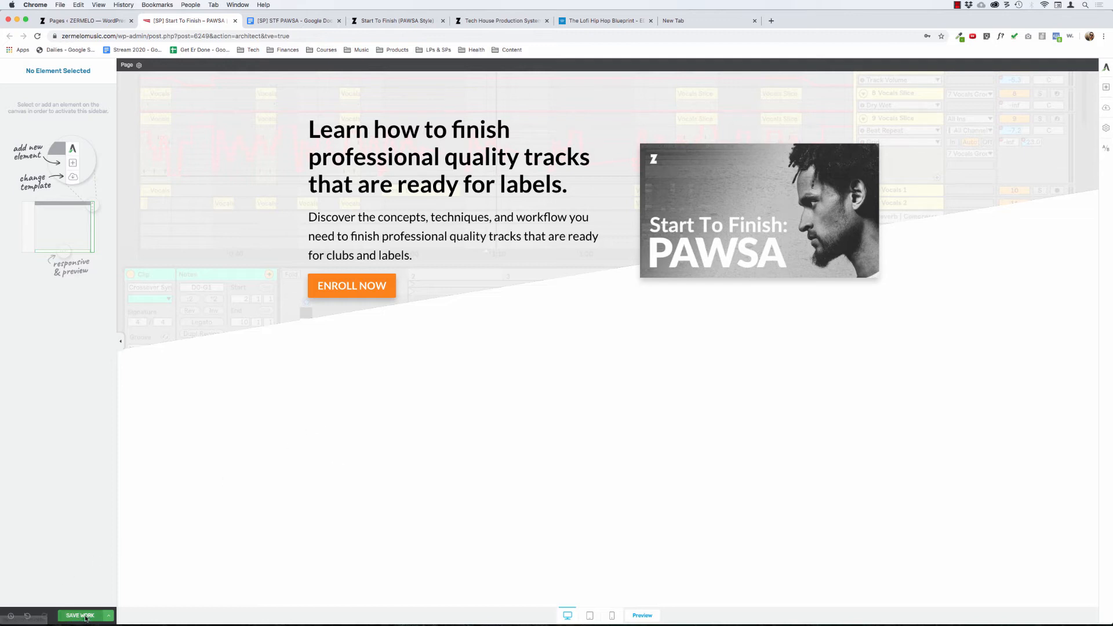
View the hero without the editor sidebar, and examine how the EDMProd lofi page's hero behaves in a narrower browser window.
left_click(120, 342)
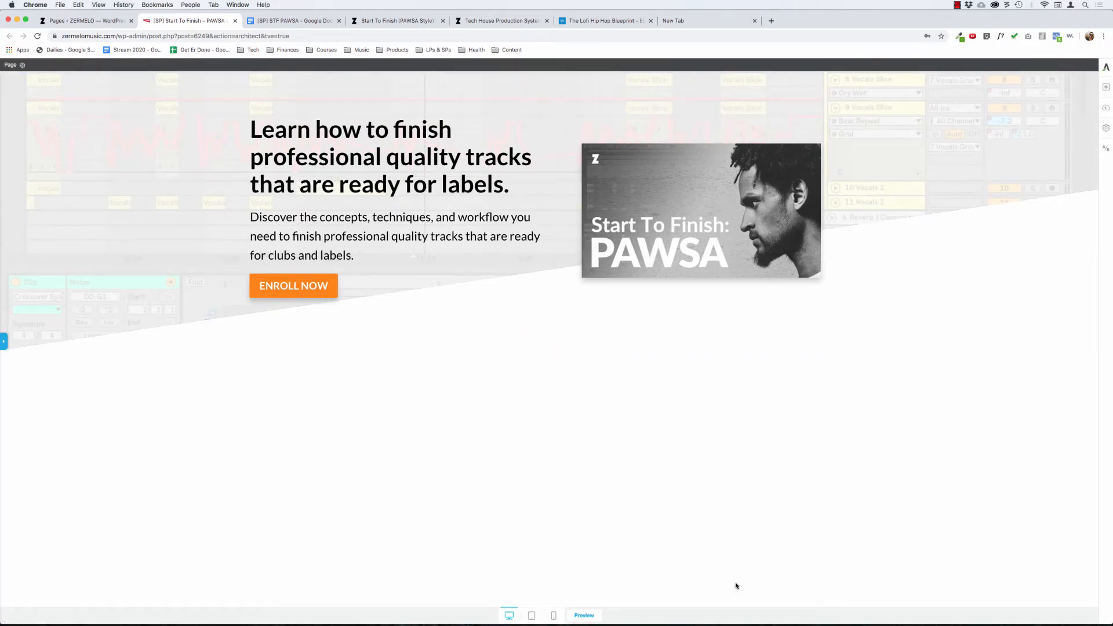
left_click(608, 22)
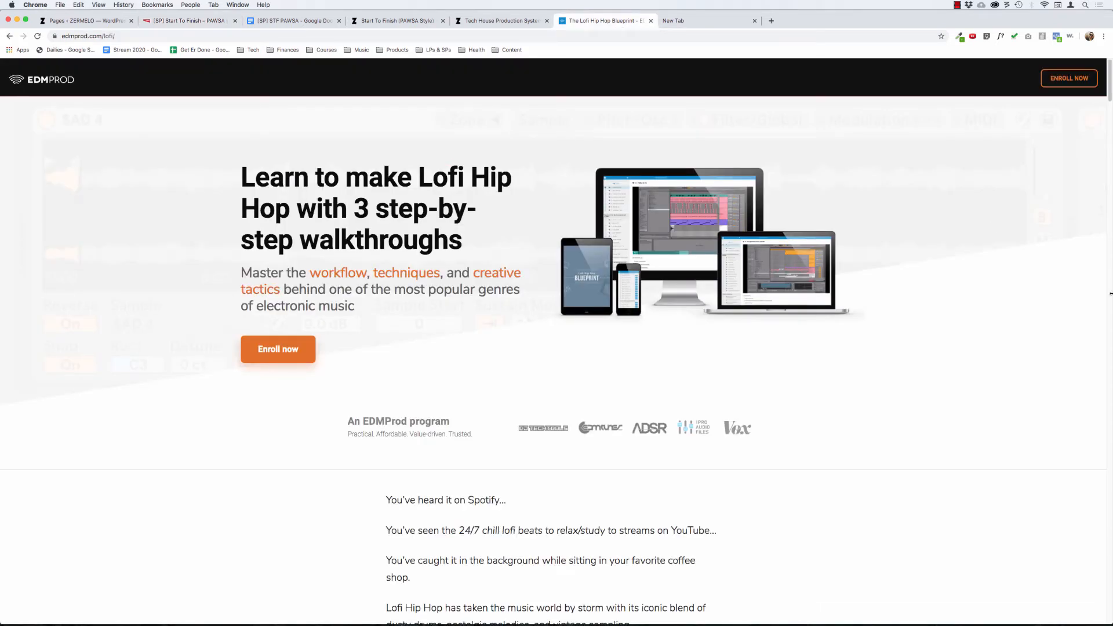
left_click_drag(1111, 294, 1110, 343)
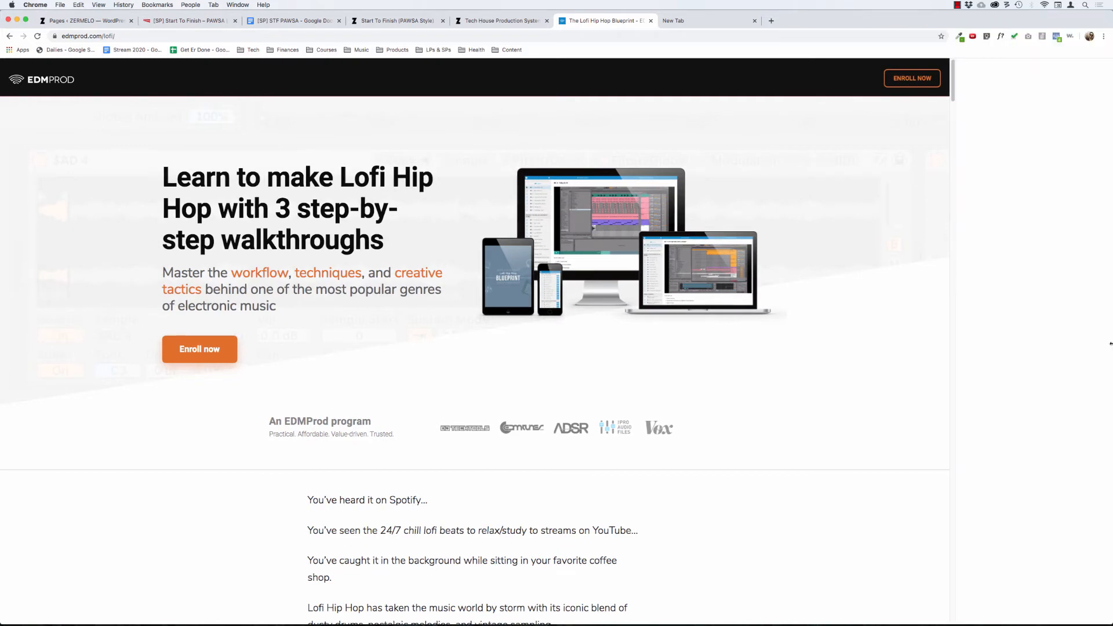
left_click_drag(1034, 330, 915, 328)
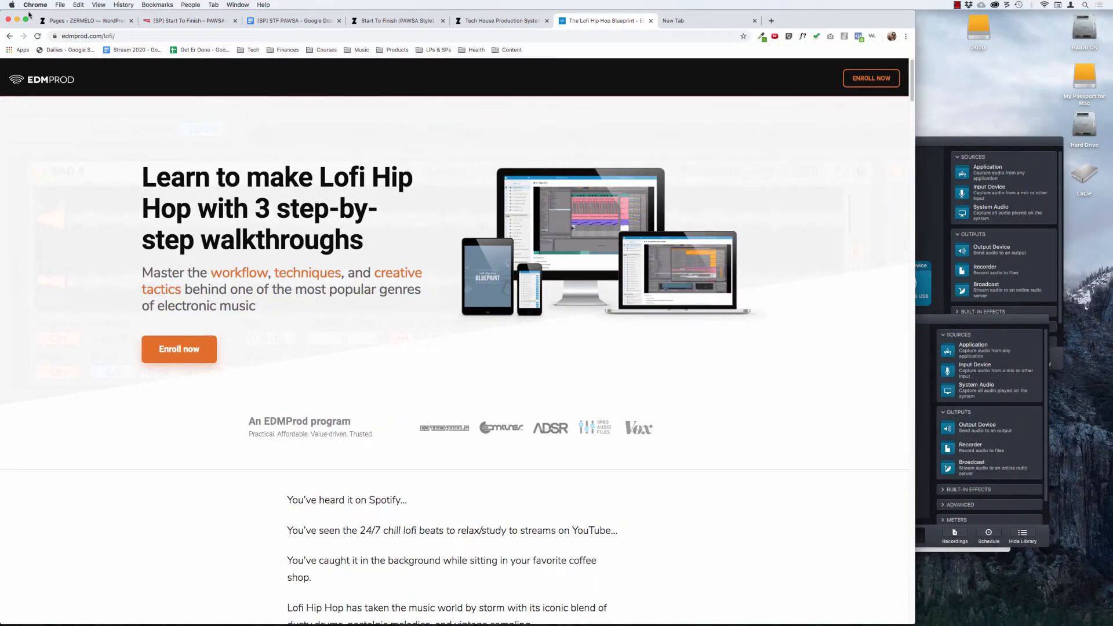
left_click(44, 34)
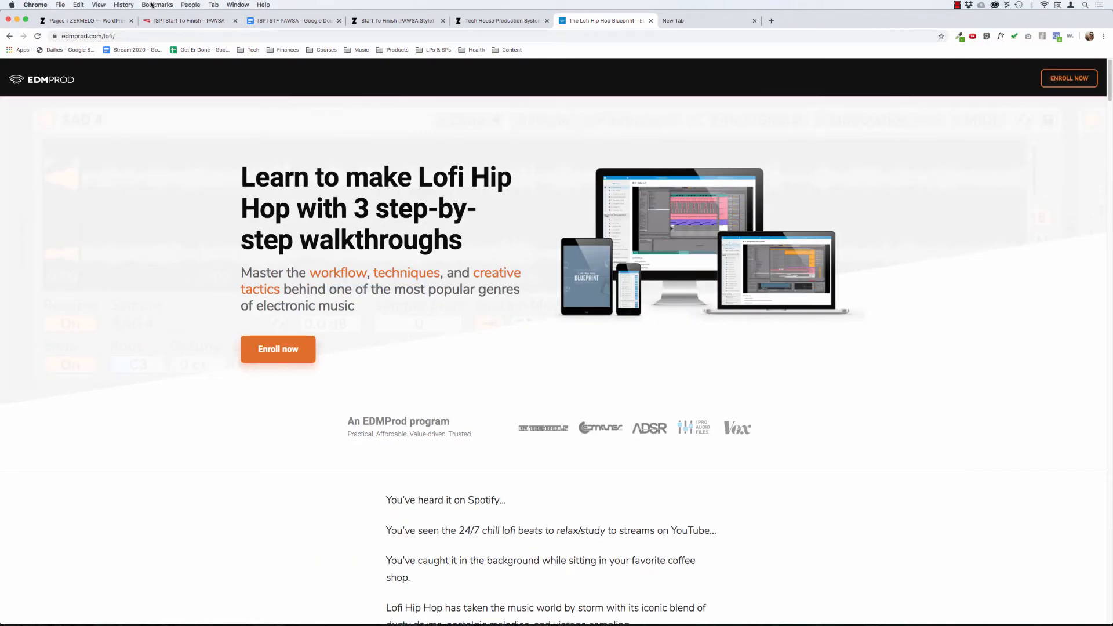
Return to the PAWSA page and set the tilt of the hero background section's slanted edge to 25%.
left_click(190, 22)
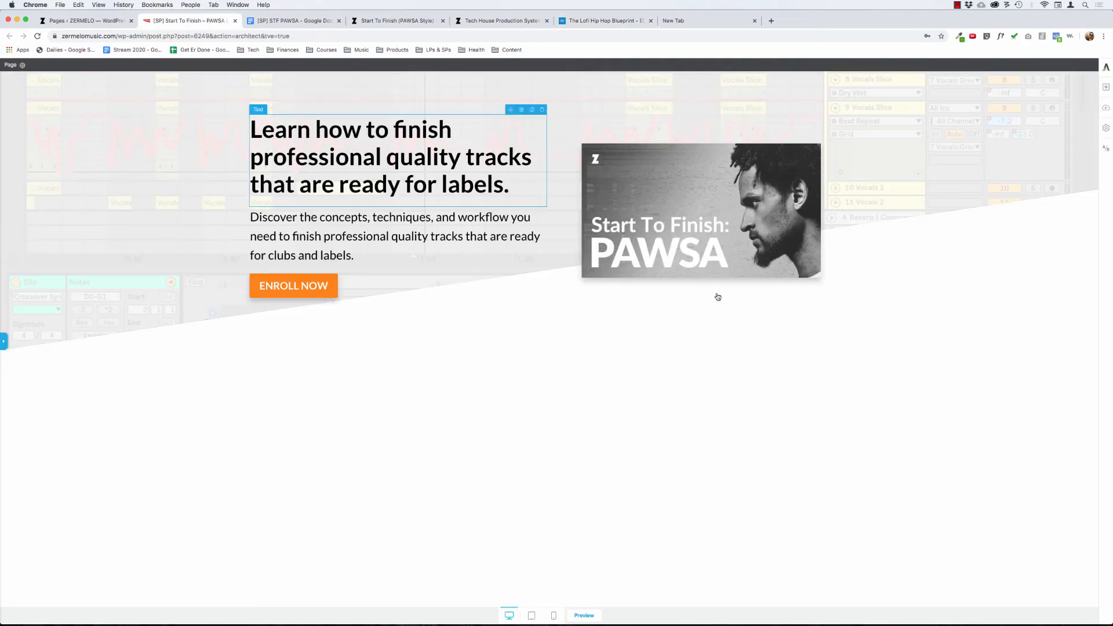
left_click(1017, 218)
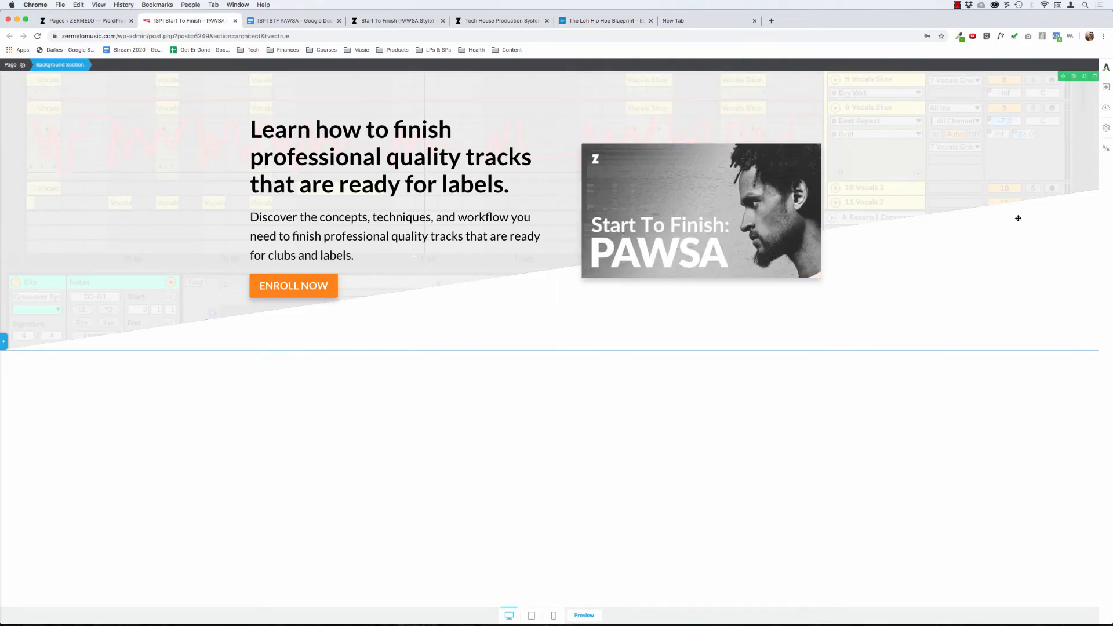
left_click(5, 341)
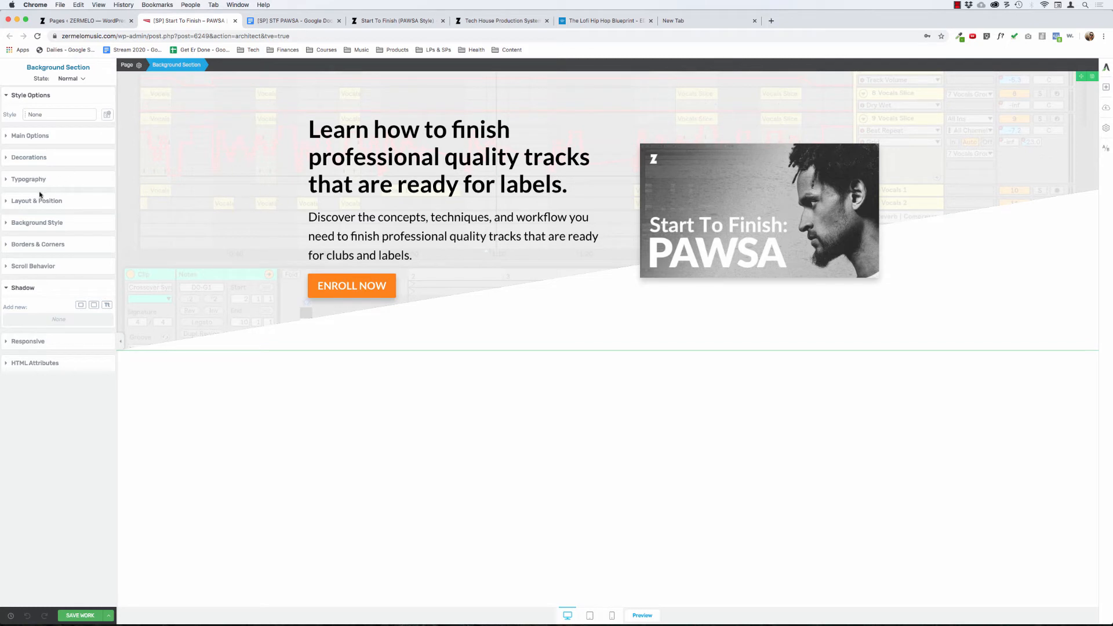
left_click(27, 158)
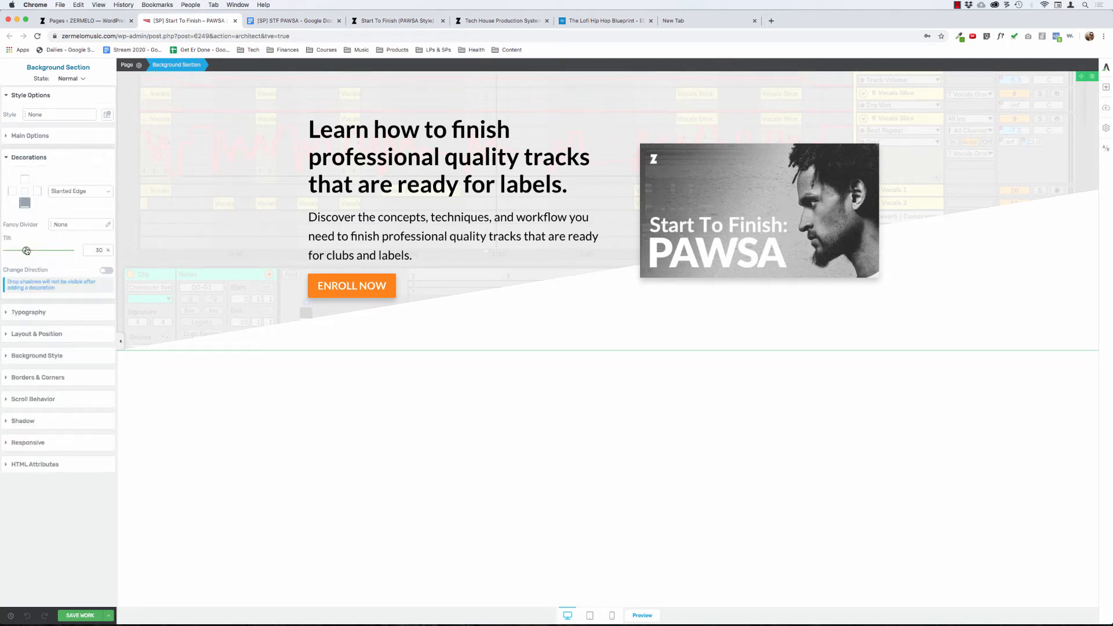
left_click_drag(26, 250, 26, 251)
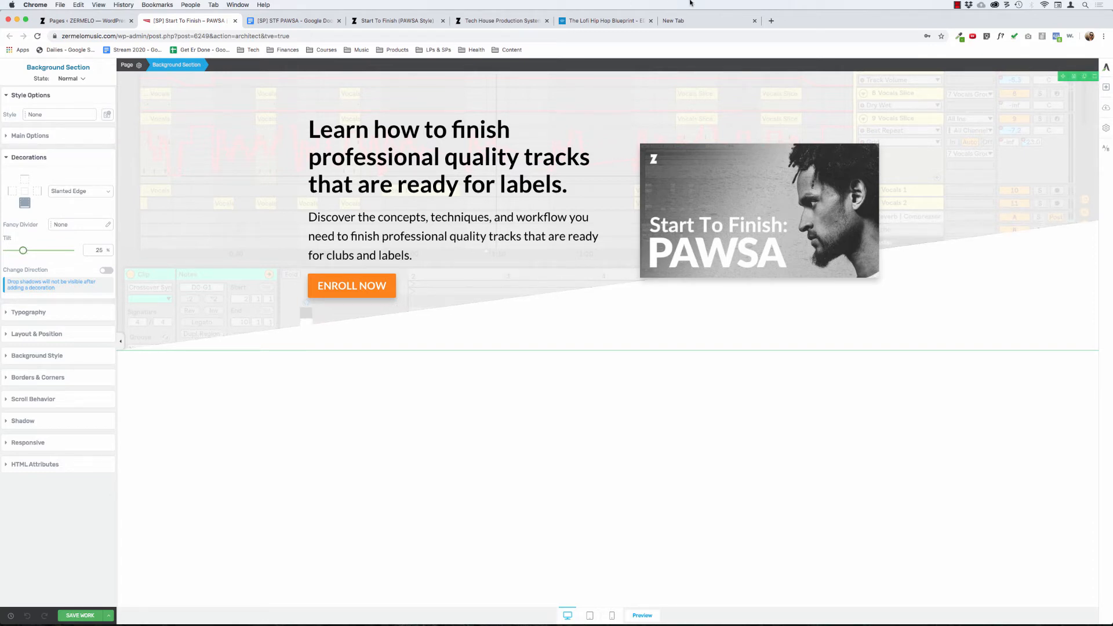
Narrow the browser window again on the EDMProd lofi page to examine how its slanted hero edge adapts.
left_click(615, 20)
left_click_drag(845, 233, 731, 233)
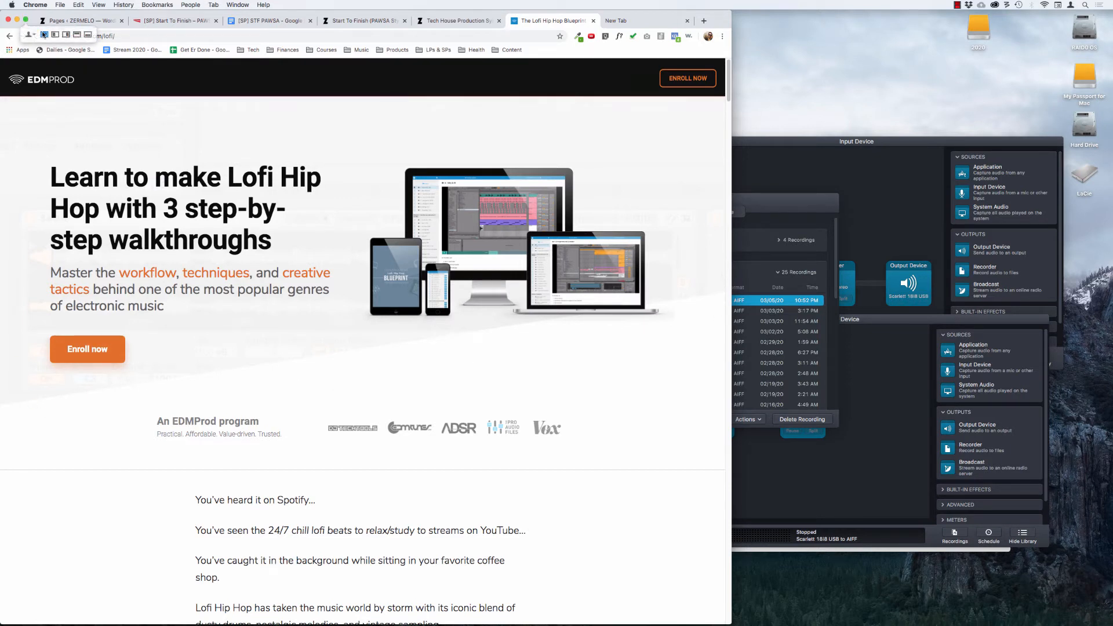
Expand the browser window to full screen and switch to the Start To Finish PAWSA page editor.
left_click(25, 19)
left_click(178, 21)
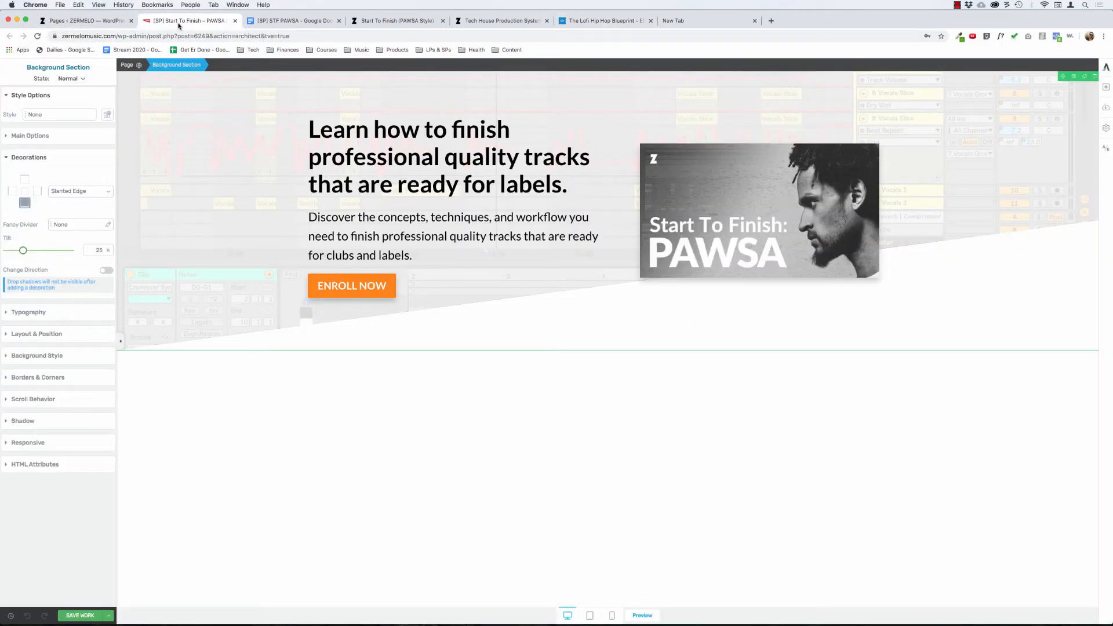
Try a 23% tilt on the hero section's slanted edge and return it to 25%.
left_click(99, 249)
left_click(24, 251)
left_click_drag(25, 252, 24, 251)
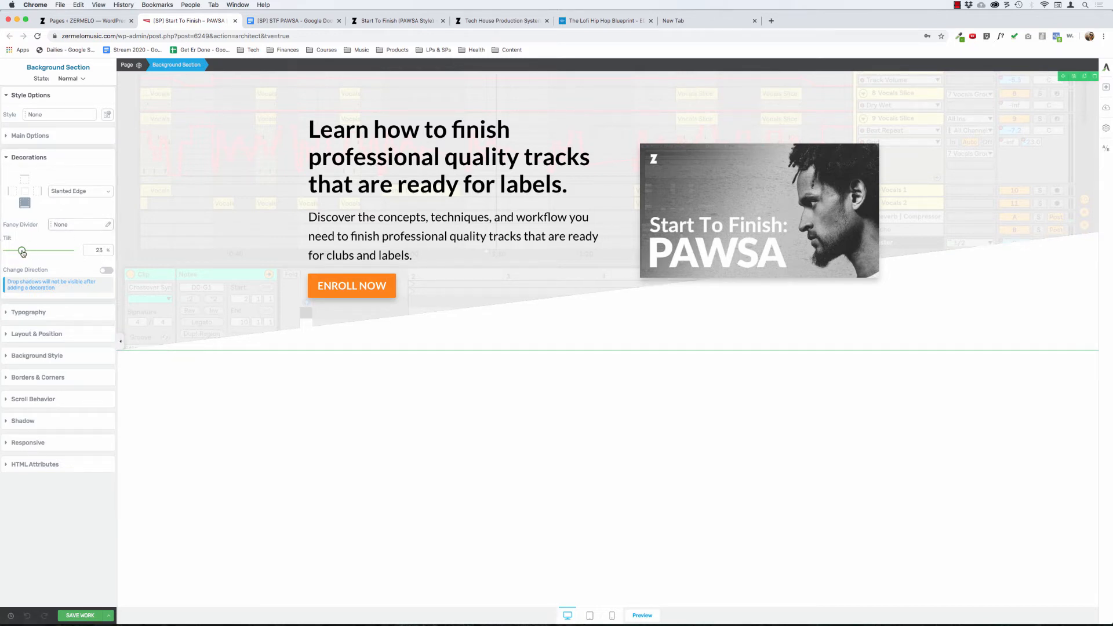
left_click_drag(22, 252, 23, 251)
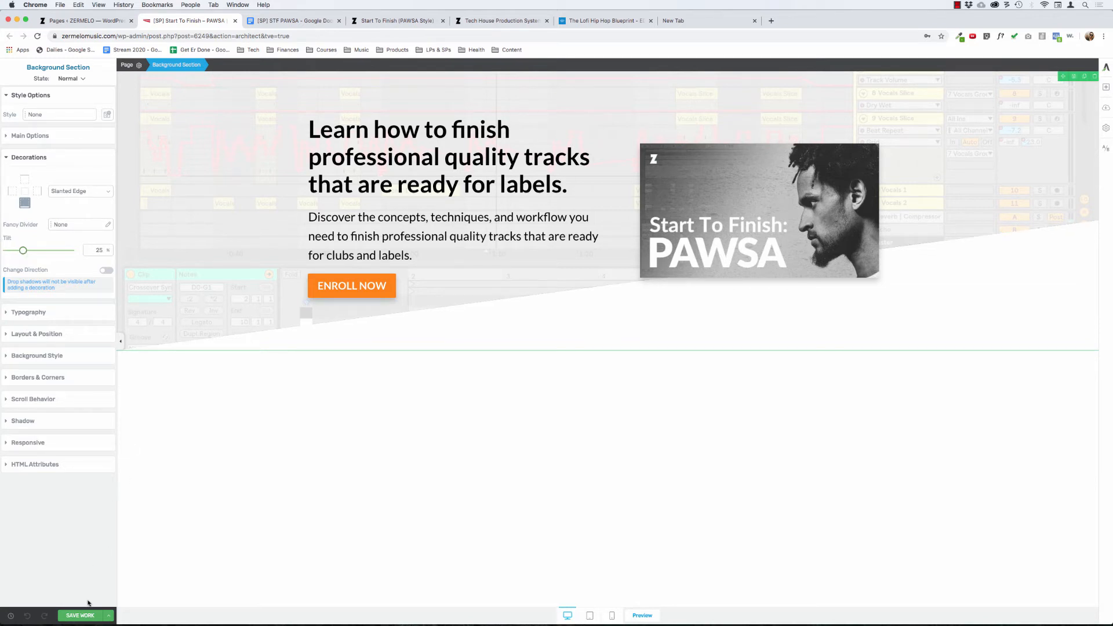
Save the page with the settings sidebar hidden and compare its hero section with the Lofi Hip Hop Blueprint page.
left_click(120, 341)
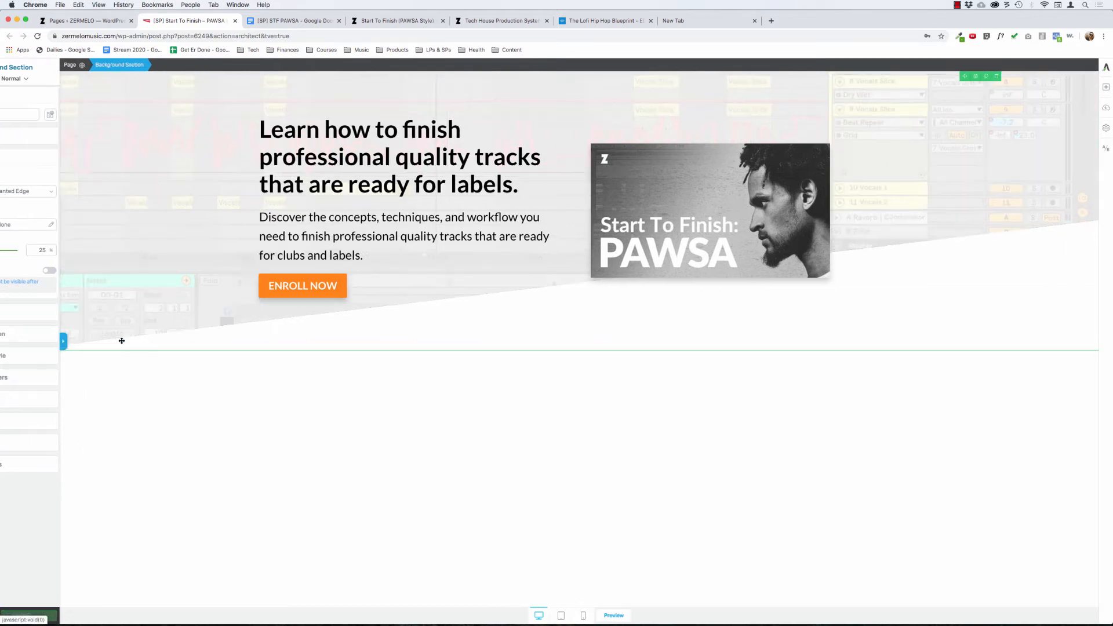
key("super+s")
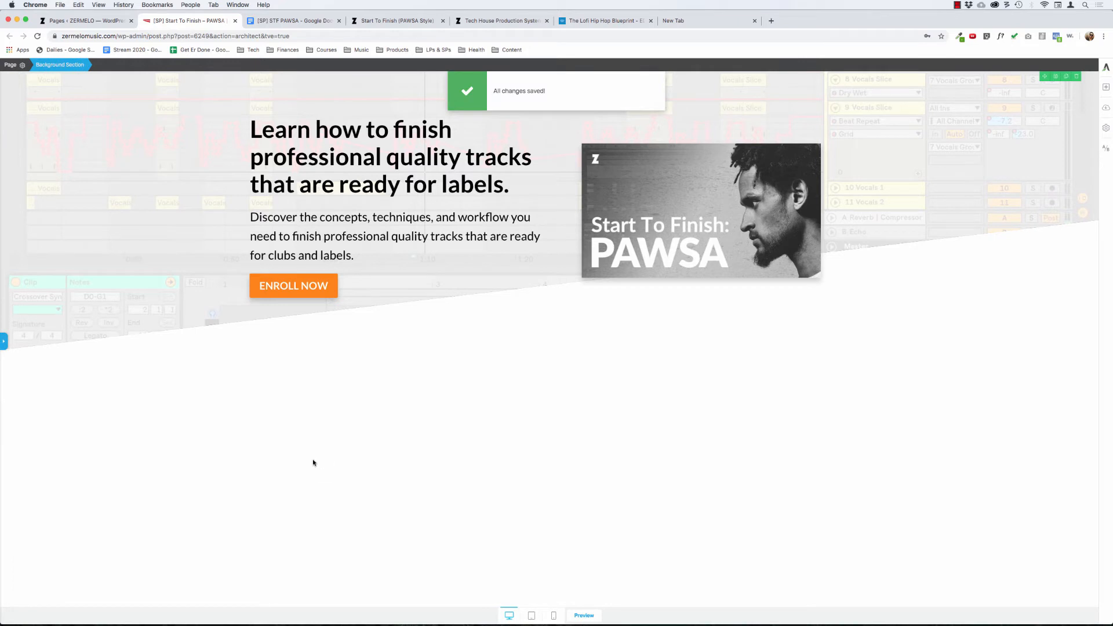
left_click(594, 24)
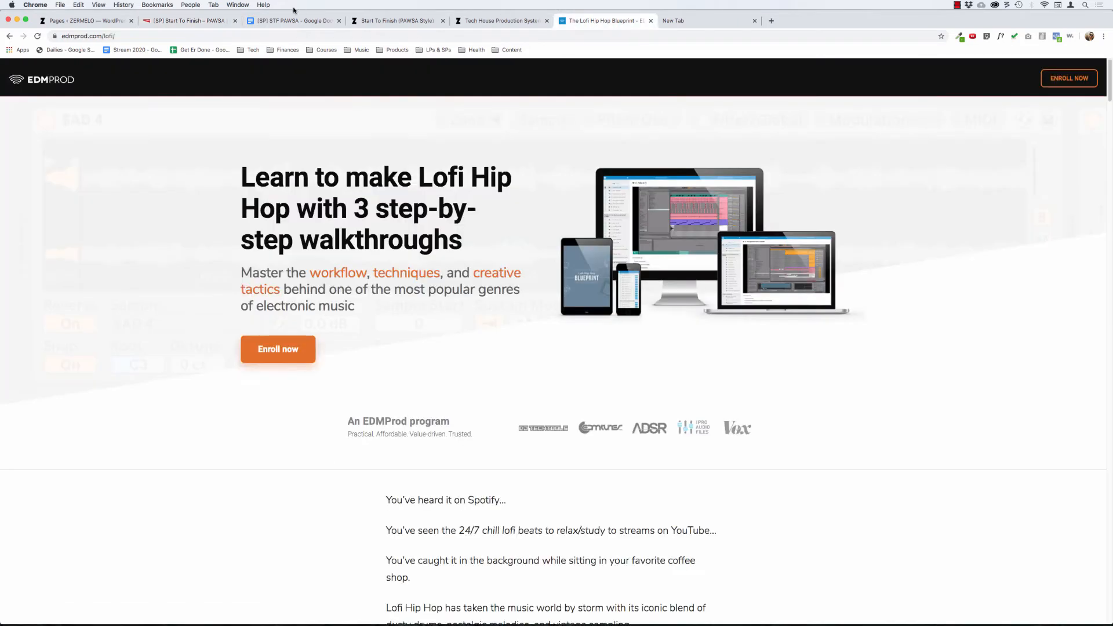
left_click(196, 23)
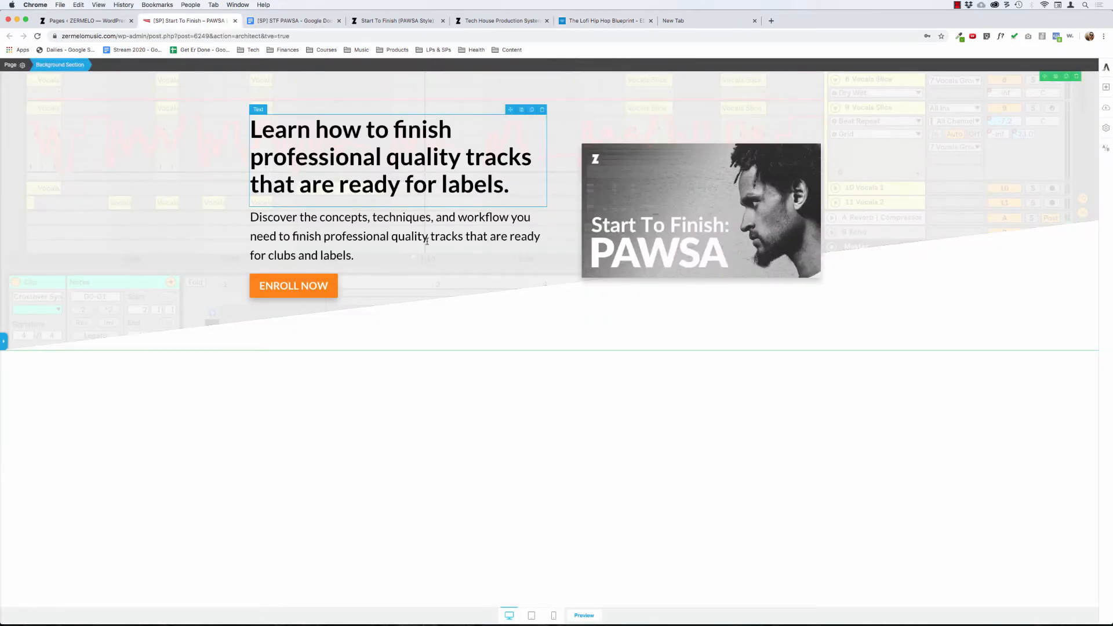
left_click(603, 21)
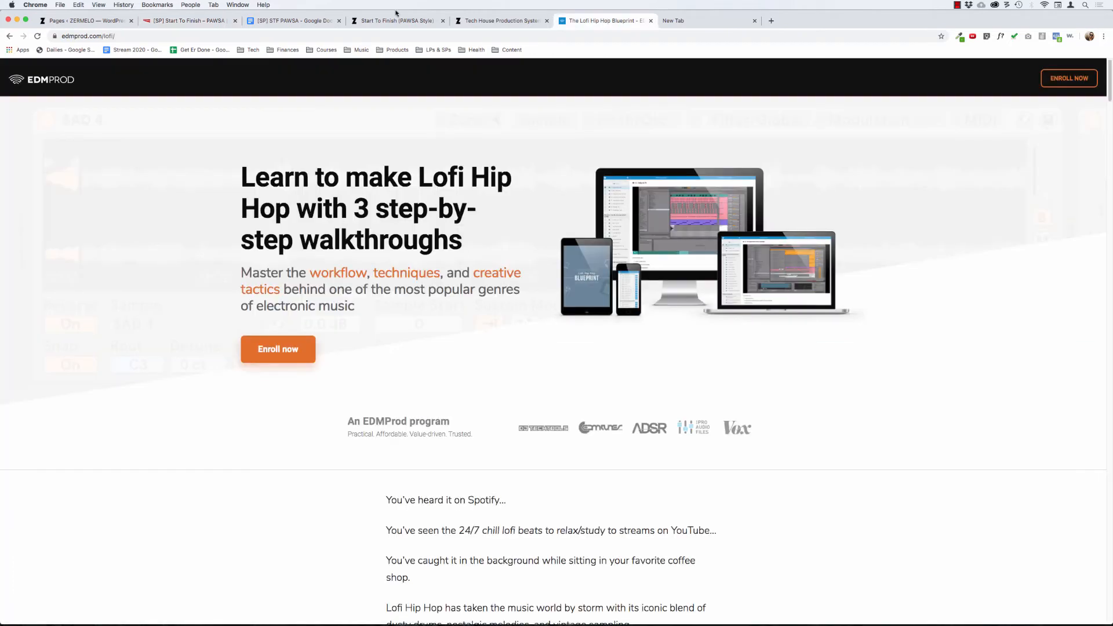
left_click(210, 26)
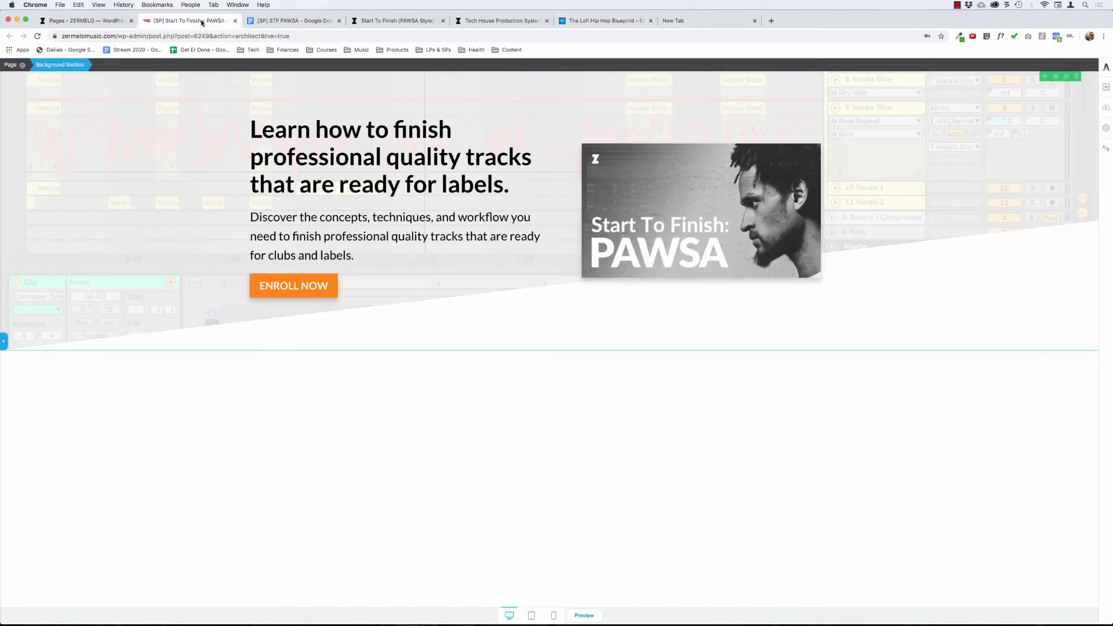
left_click(614, 520)
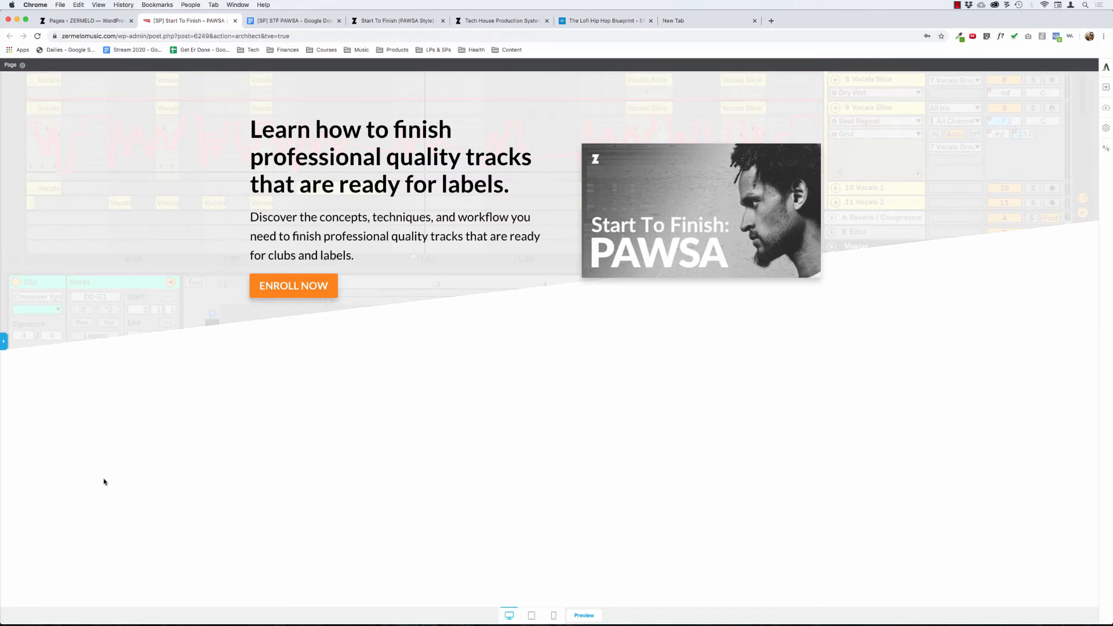
Bring back the element settings sidebar and save the page again.
left_click(4, 342)
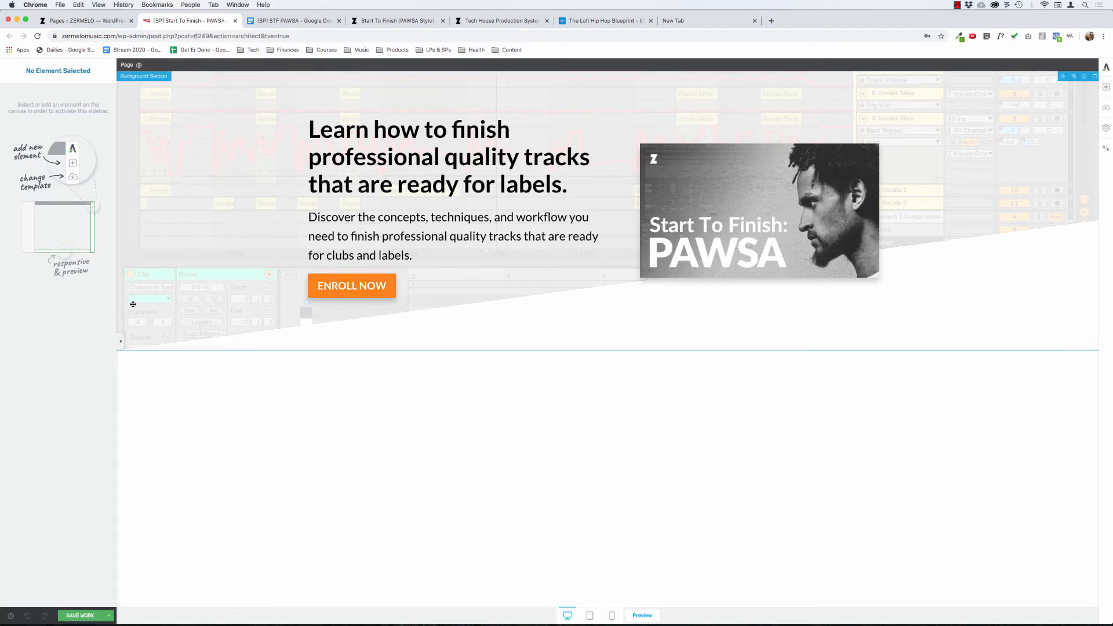
left_click(309, 275)
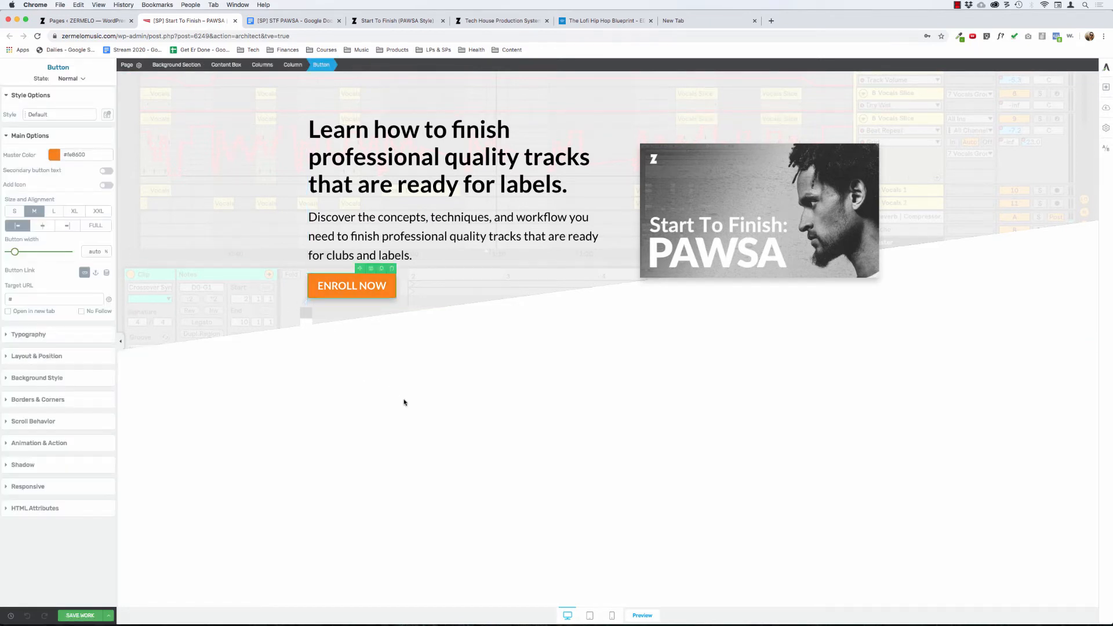
left_click(80, 615)
left_click(440, 410)
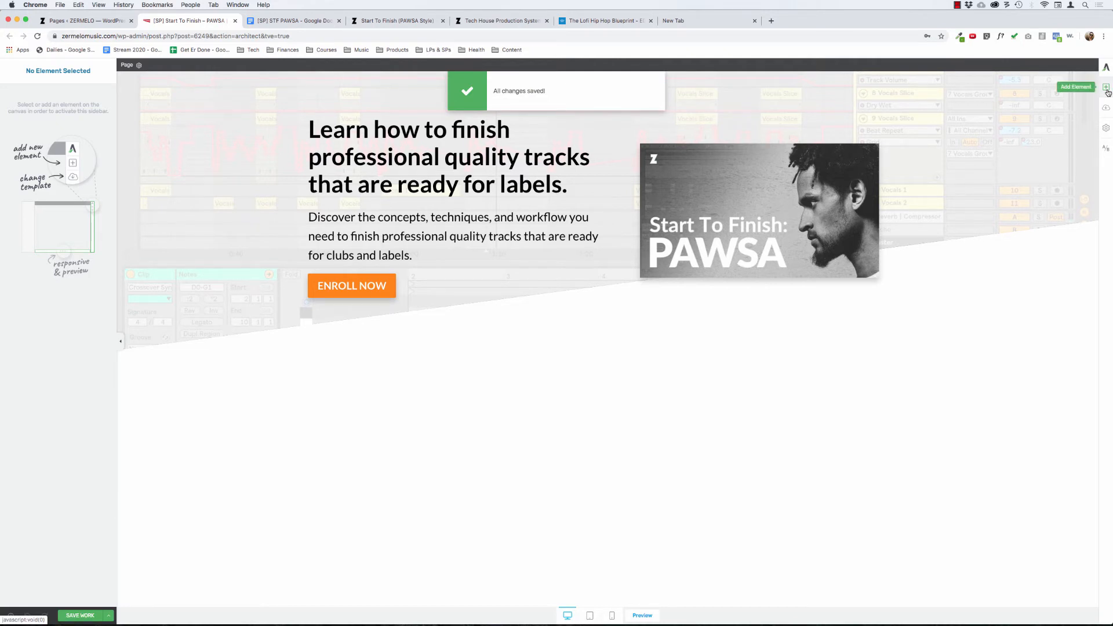
Set the hero headline's lower line spacing to 0 px and enter a bottom margin for it in its layout settings.
left_click(380, 184)
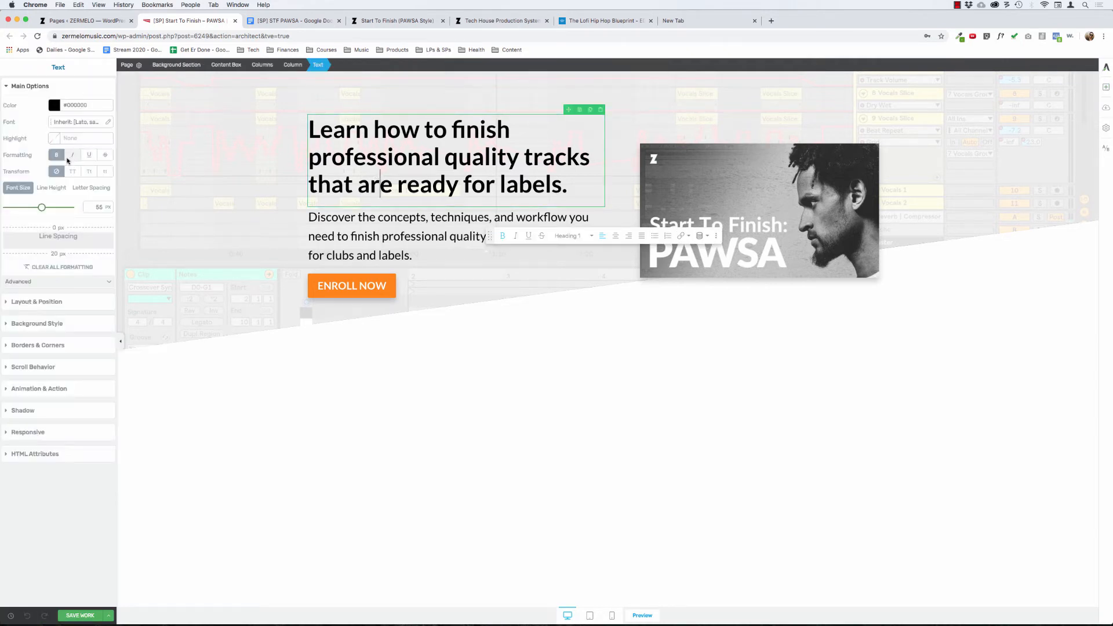
left_click_drag(56, 254, 58, 229)
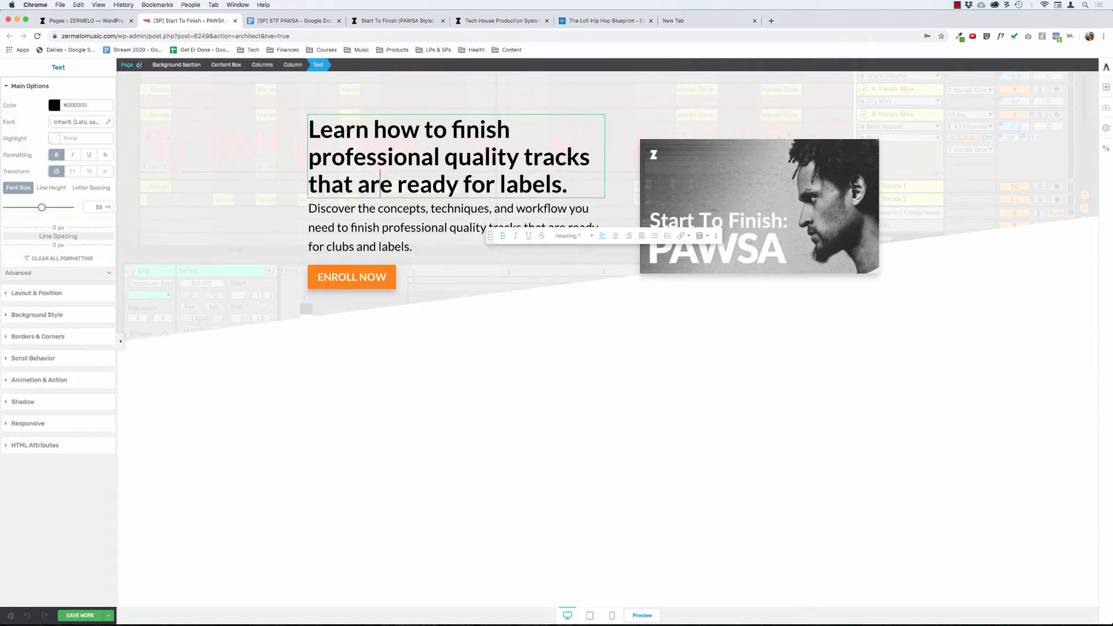
left_click(364, 390)
left_click(394, 157)
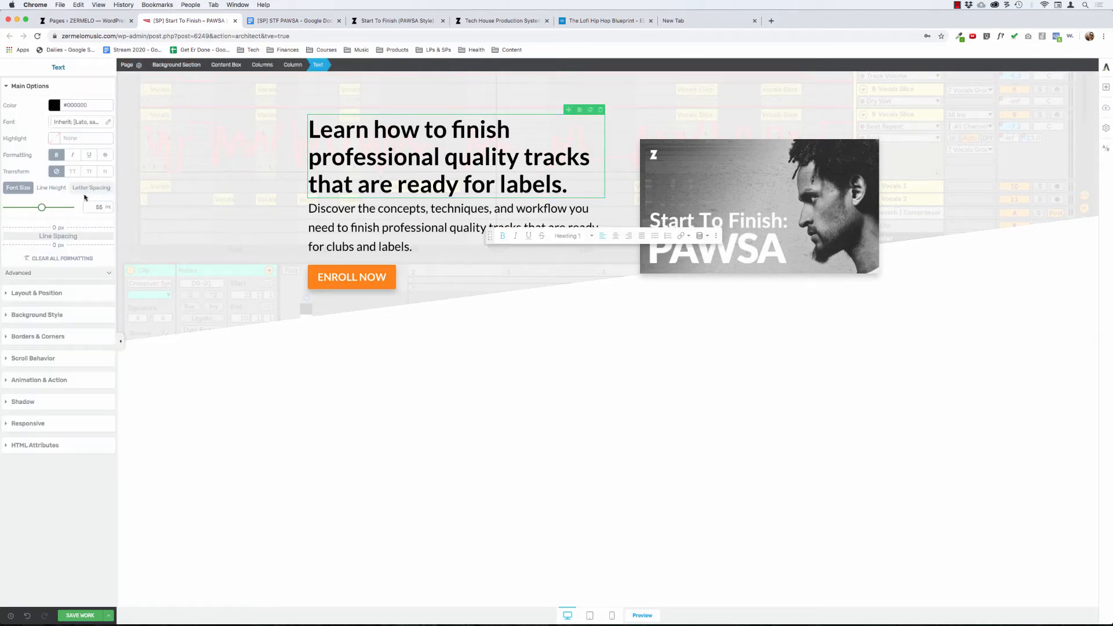
left_click(37, 294)
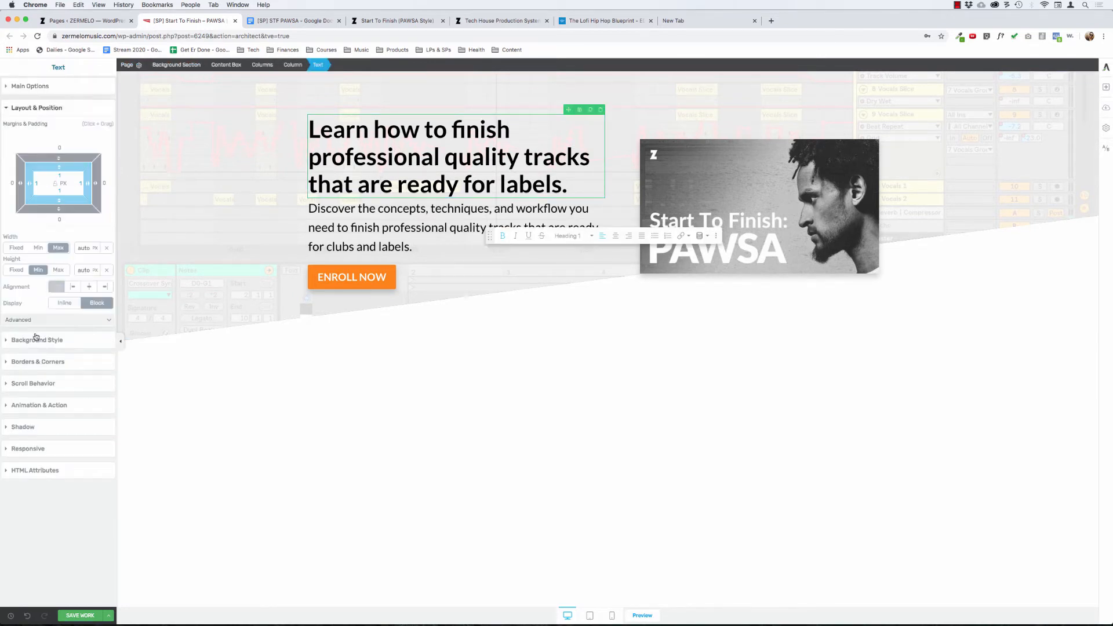
left_click(60, 218)
type("15")
left_click(345, 467)
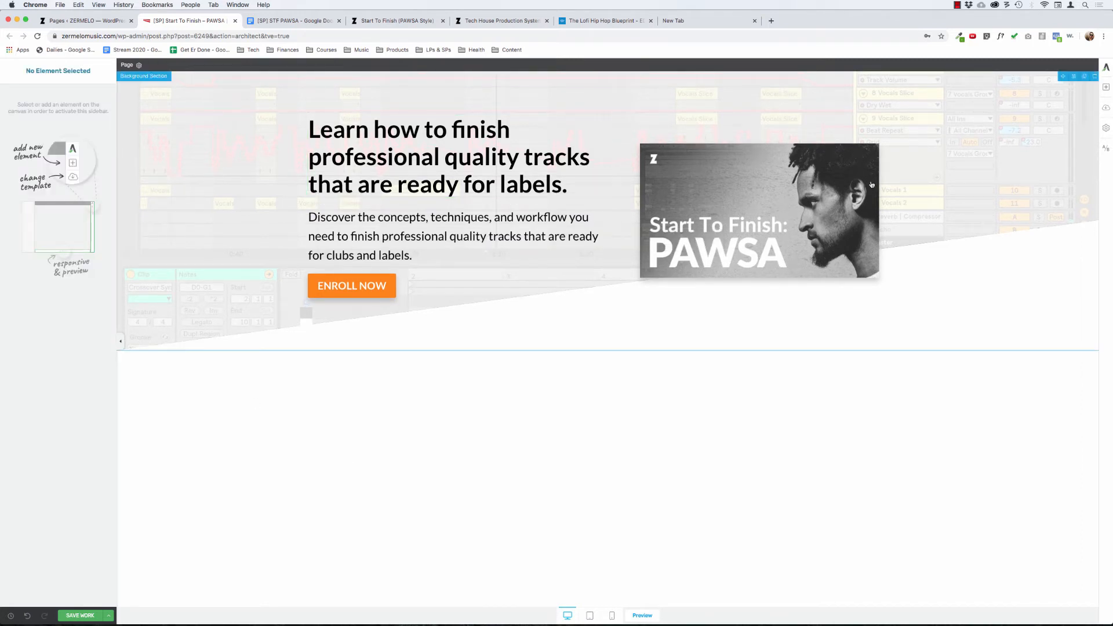
Add a background section directly below the hero section and set its padding to 0 px.
left_click(1105, 86)
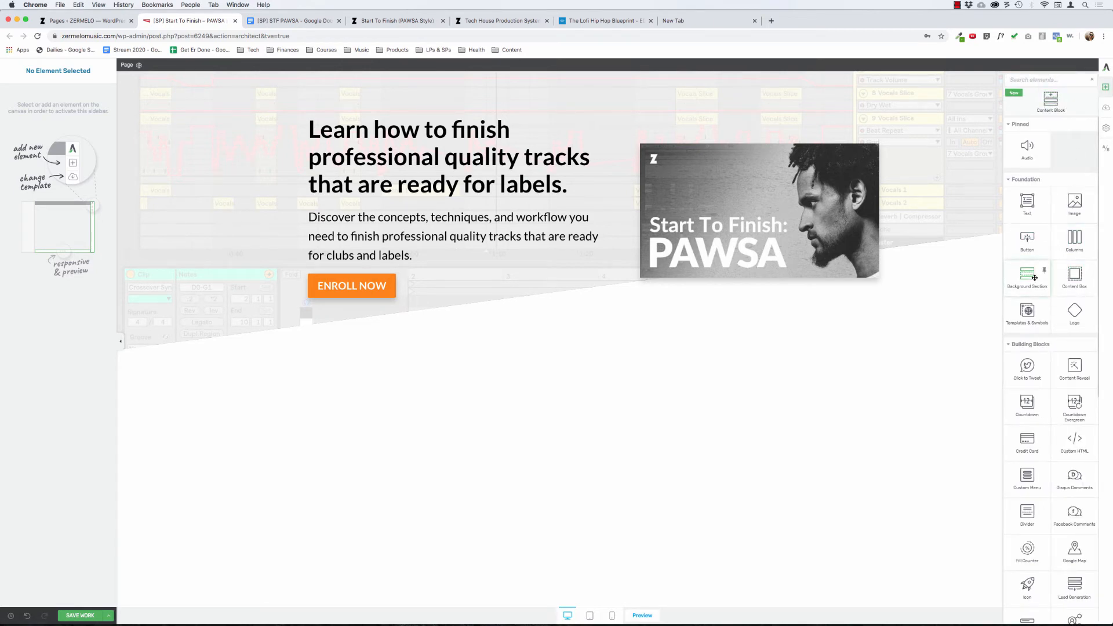
left_click_drag(1048, 290, 724, 356)
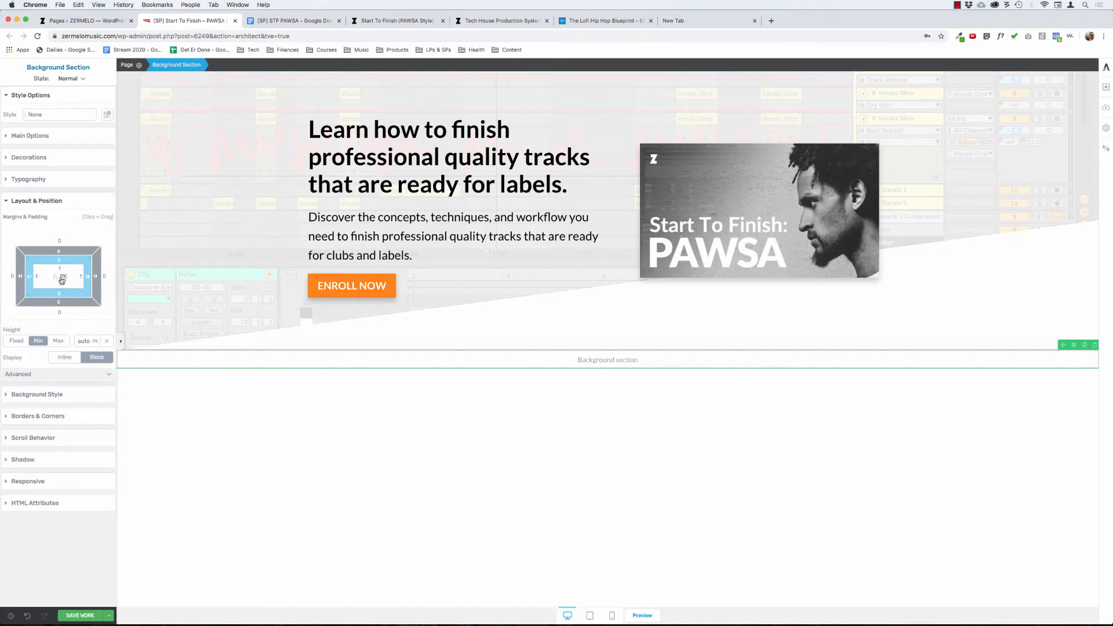
left_click(60, 267)
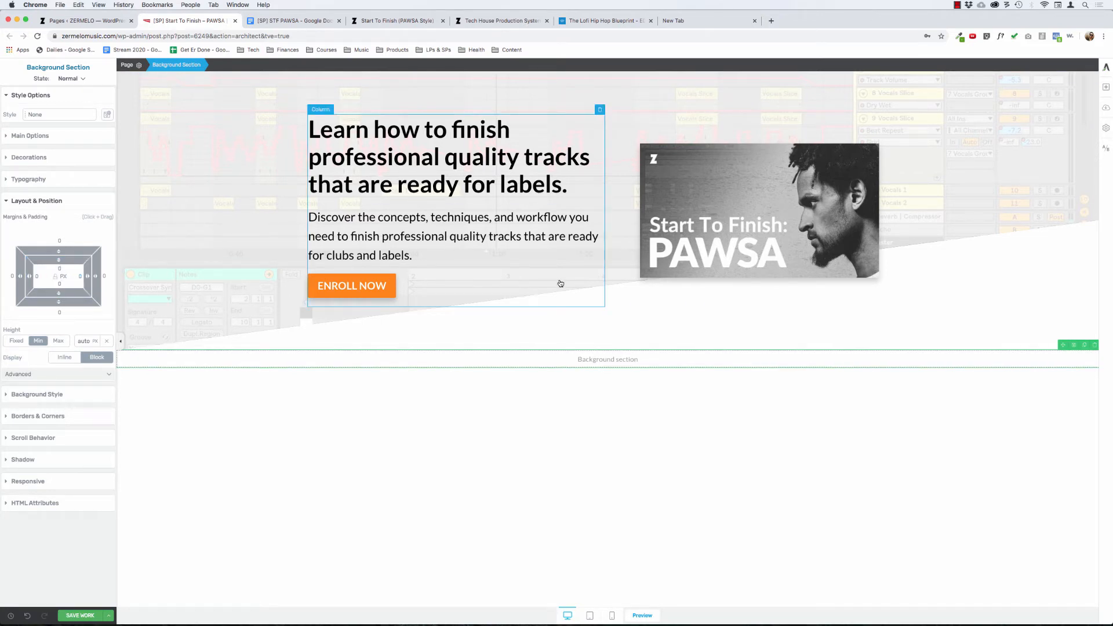
left_click(1106, 86)
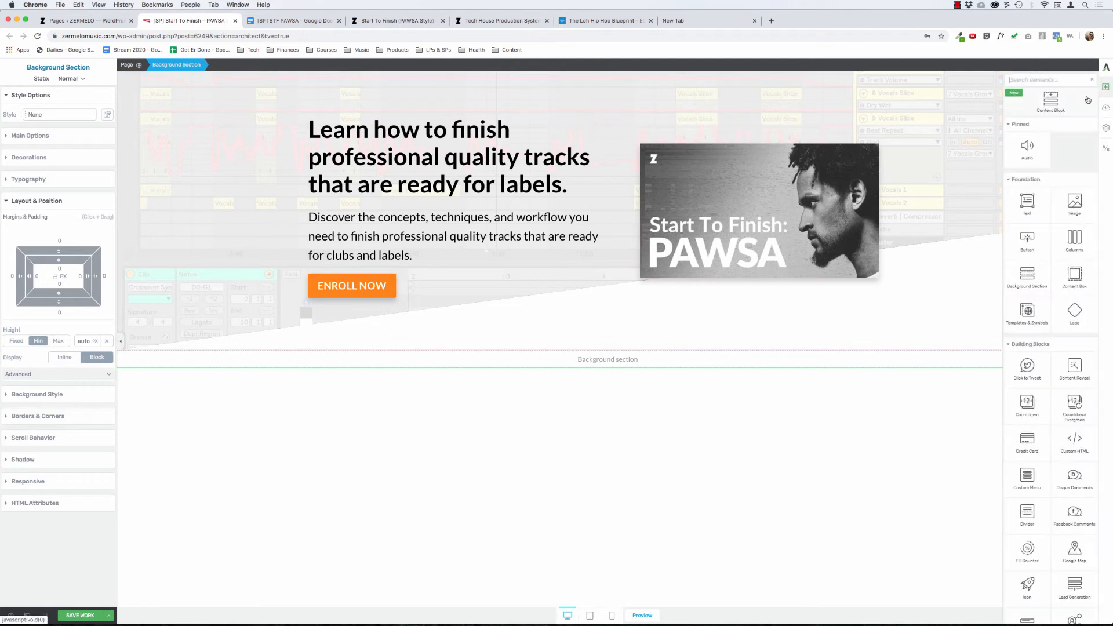
left_click_drag(1017, 213, 611, 360)
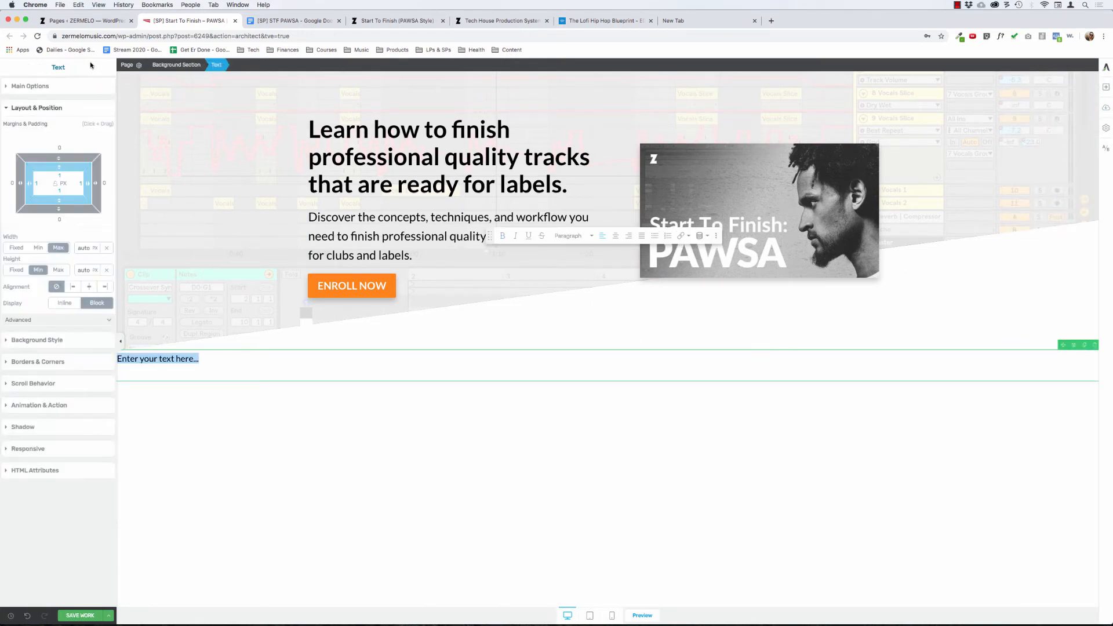
left_click(1109, 92)
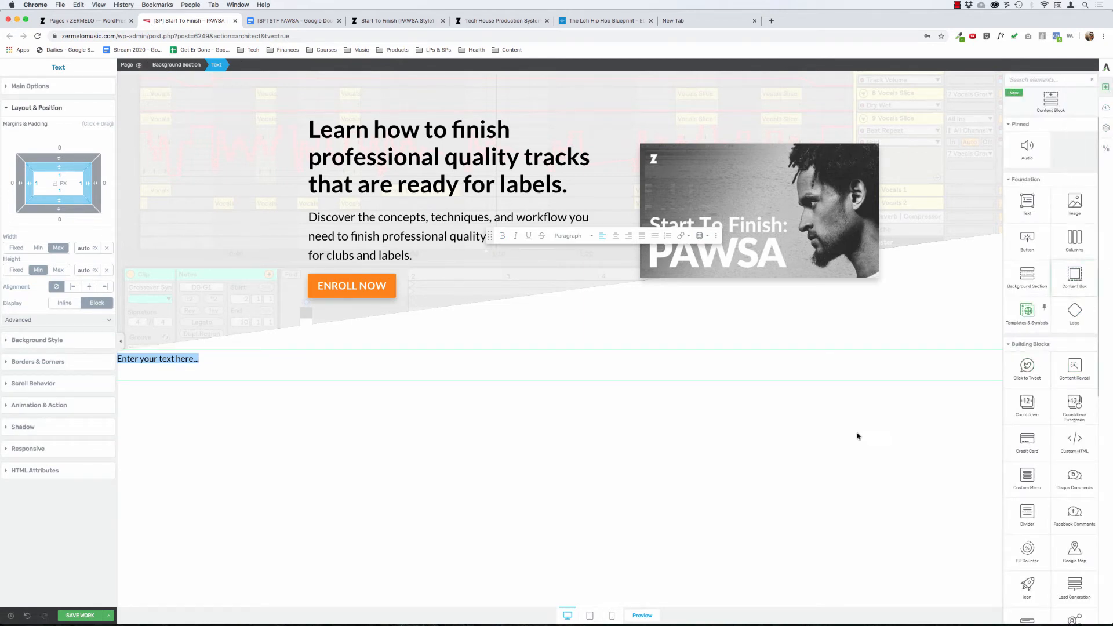
left_click(904, 347)
left_click(898, 358)
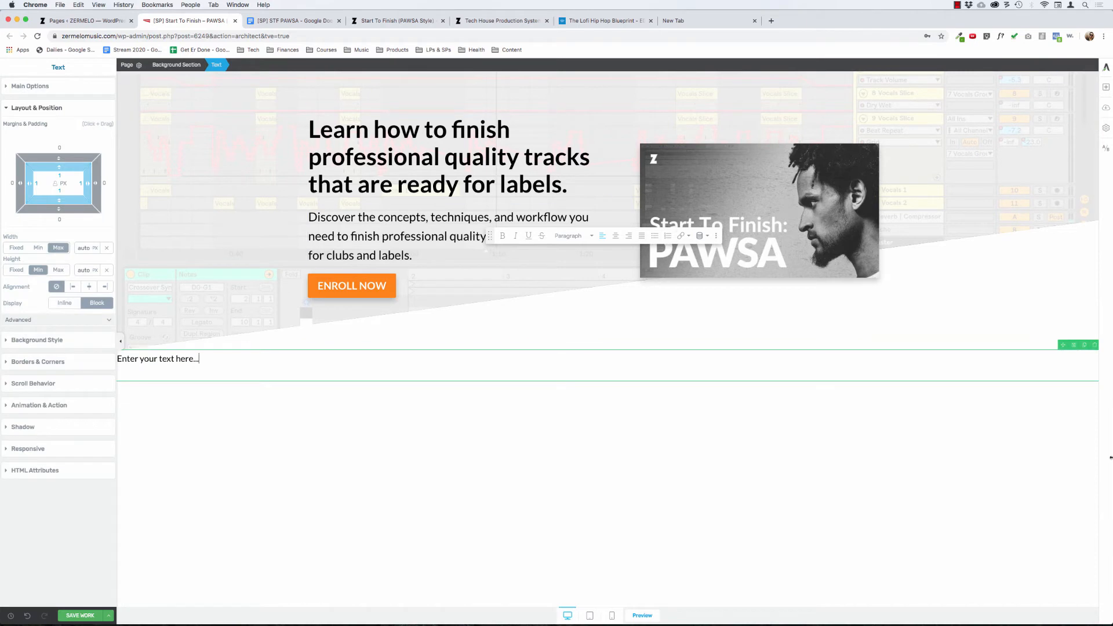
left_click(1094, 344)
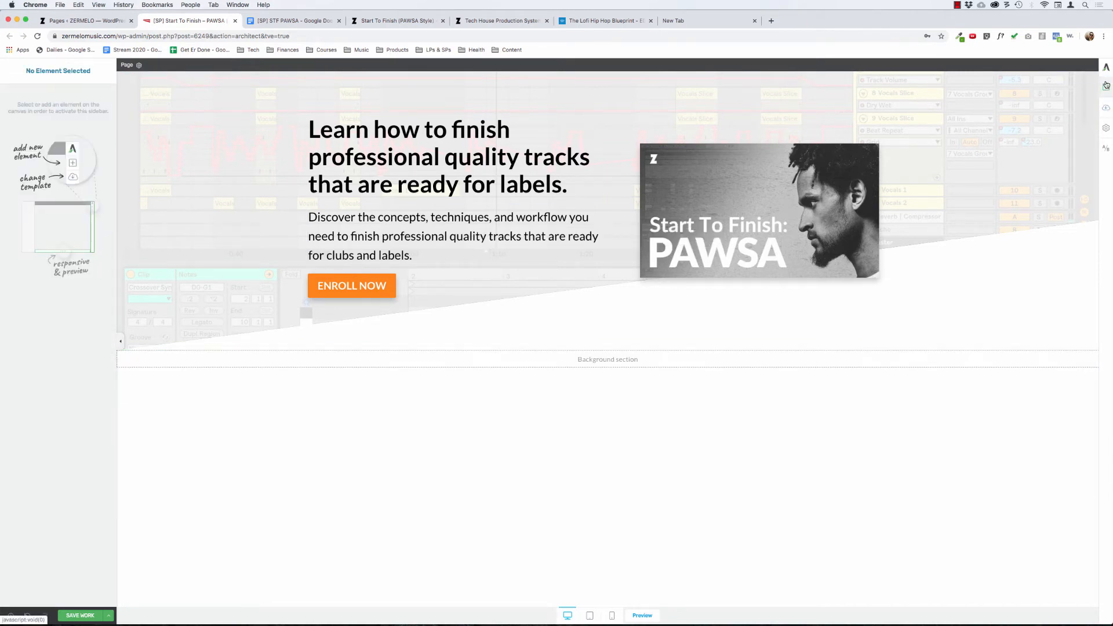
Insert a content box into the new background section and set the section's content maximum width to 600 px.
left_click(1106, 86)
left_click_drag(1074, 273, 730, 360)
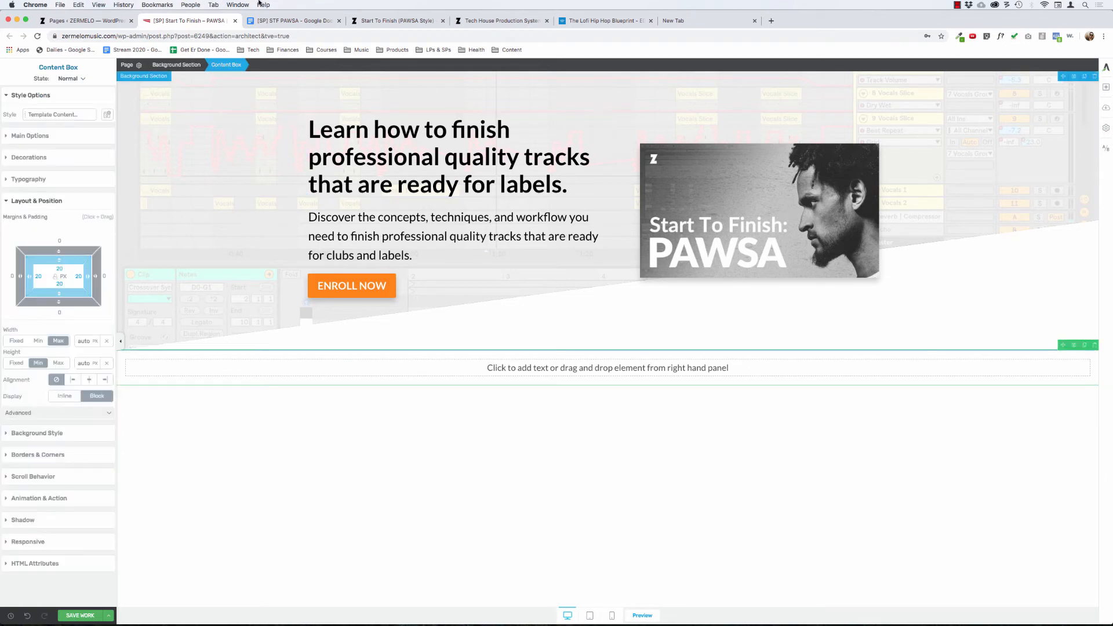
left_click(184, 65)
left_click(29, 137)
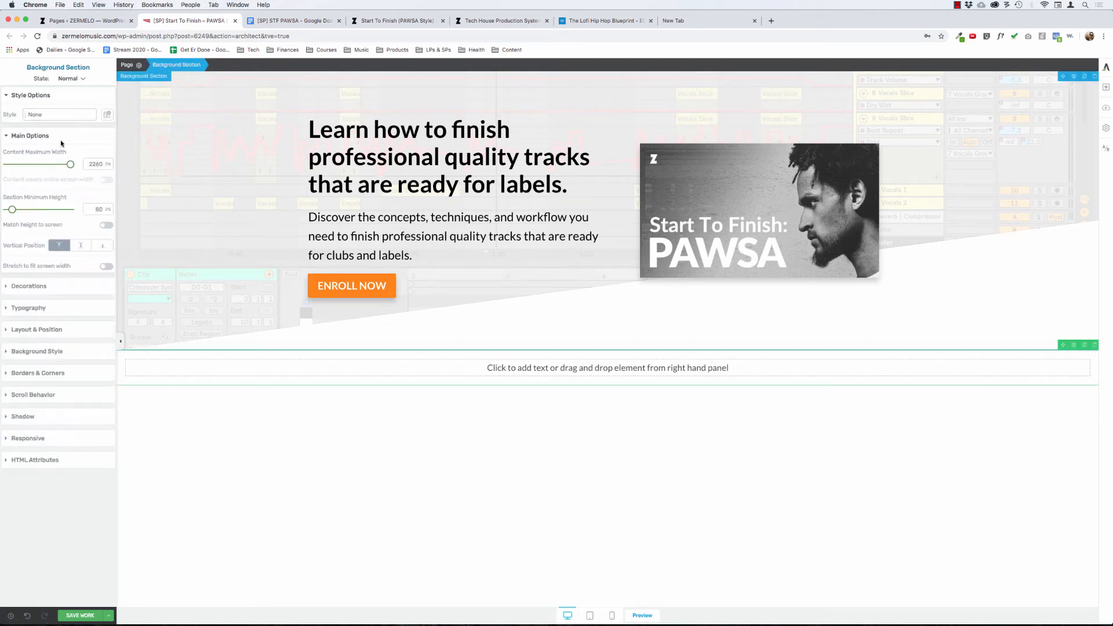
double_click(92, 163)
type("600")
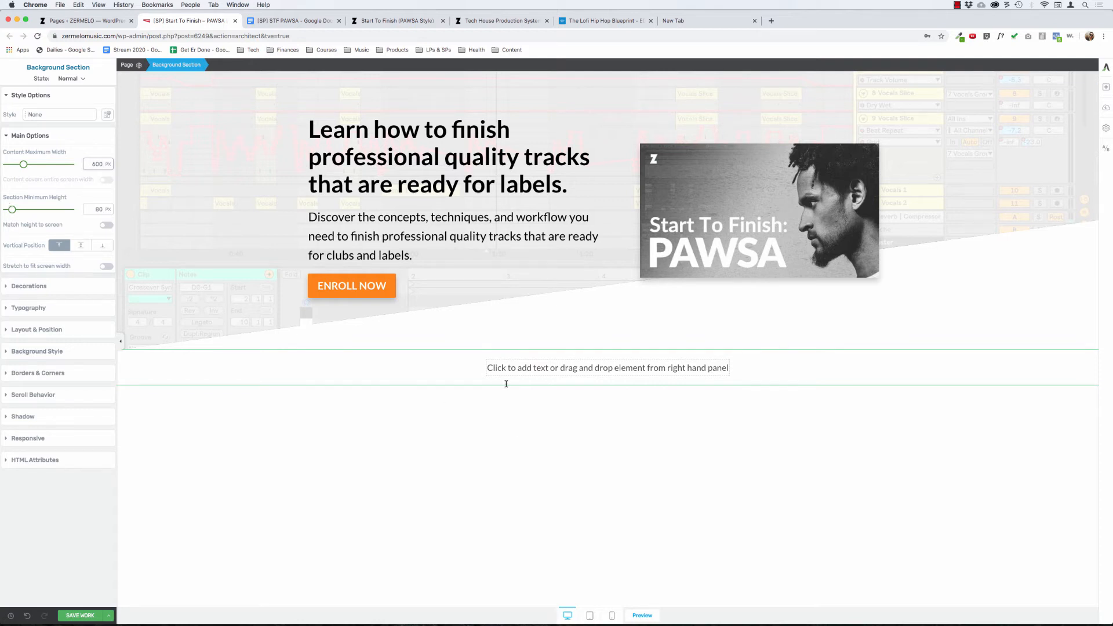
Add a text element inside the content box and set the content box's padding to 0 px on all sides.
left_click(514, 367)
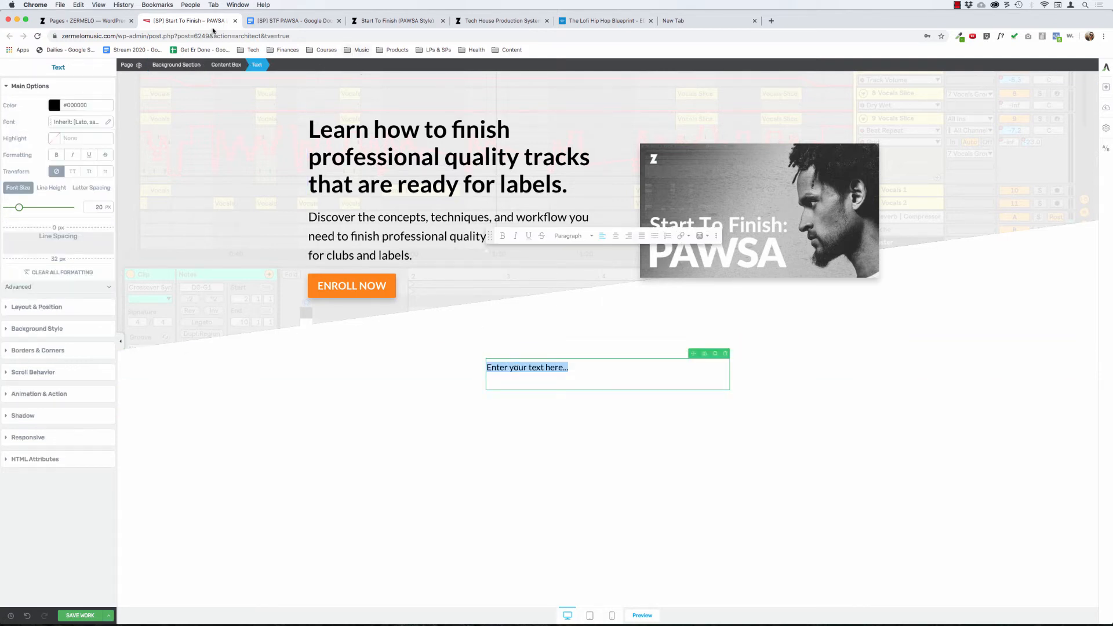
left_click(226, 64)
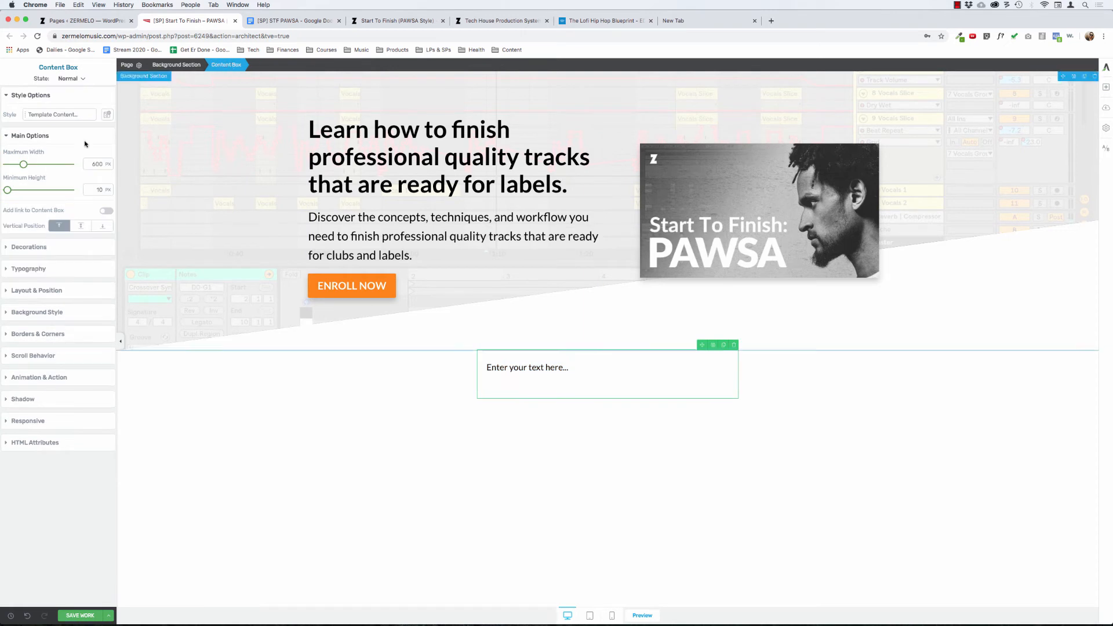
left_click(34, 289)
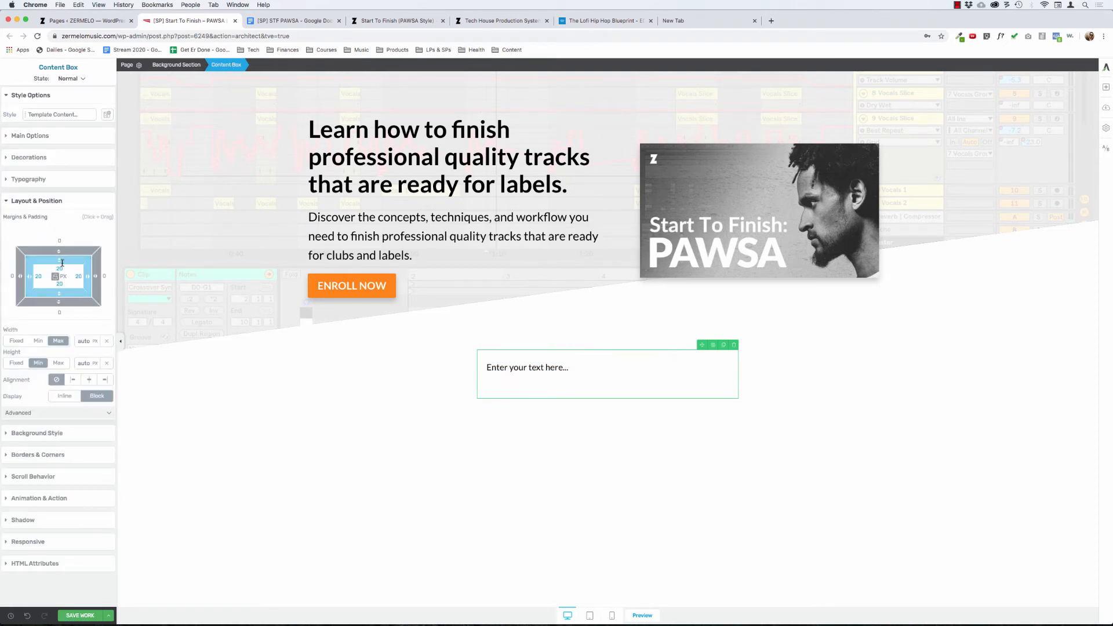
type("0")
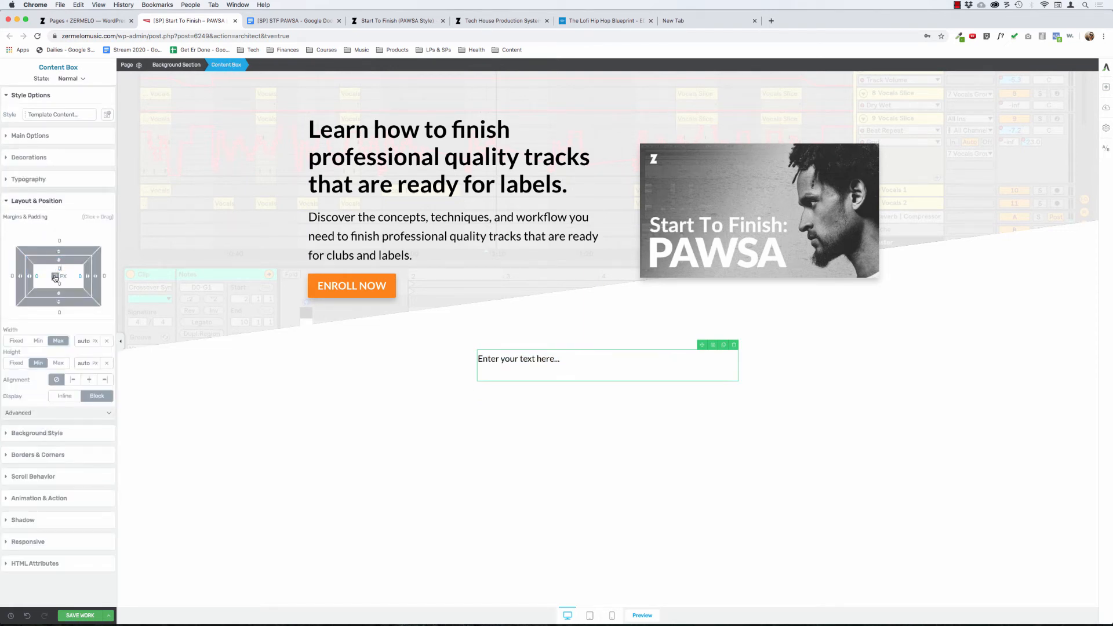
Switch to the STF PAWSA Google Doc and look through the first copy draft's Problem, Solution and Proof sections.
left_click(578, 363)
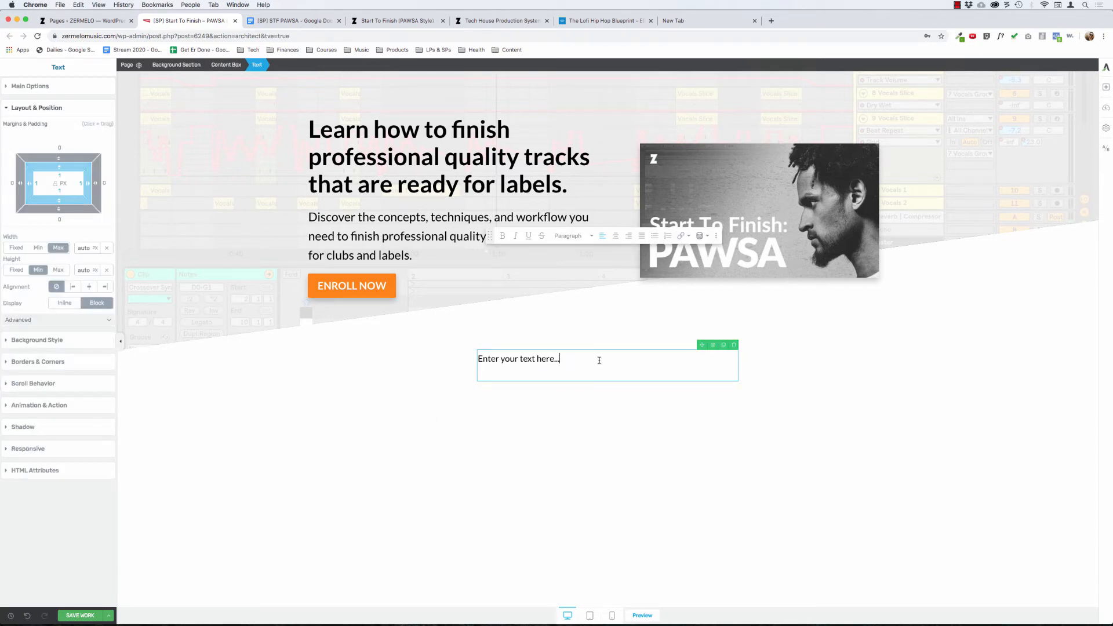
left_click(318, 22)
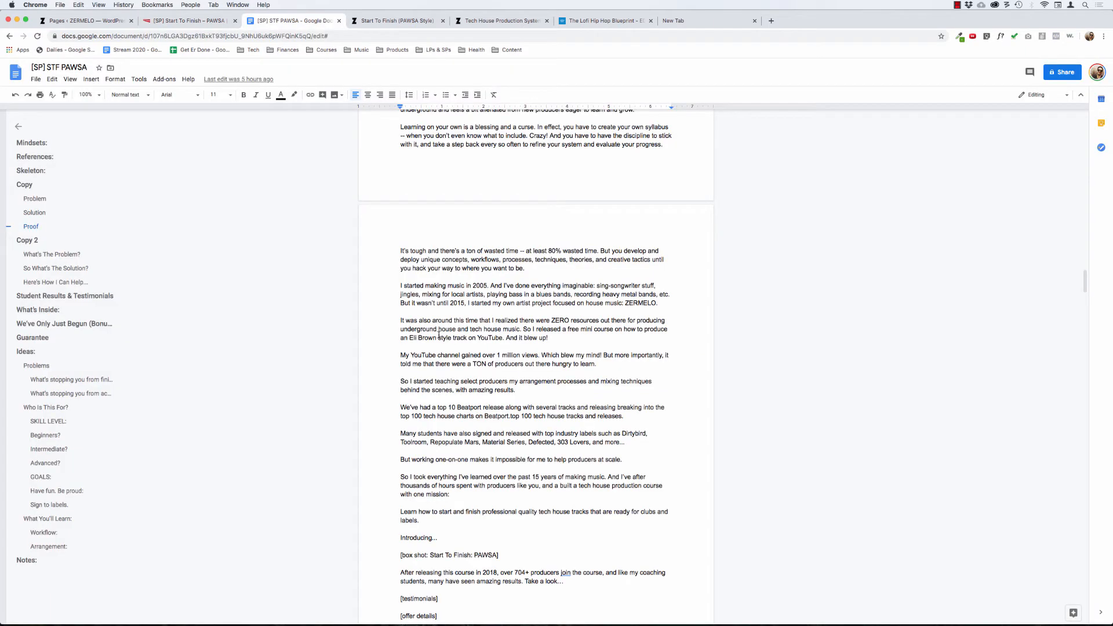
left_click(493, 341)
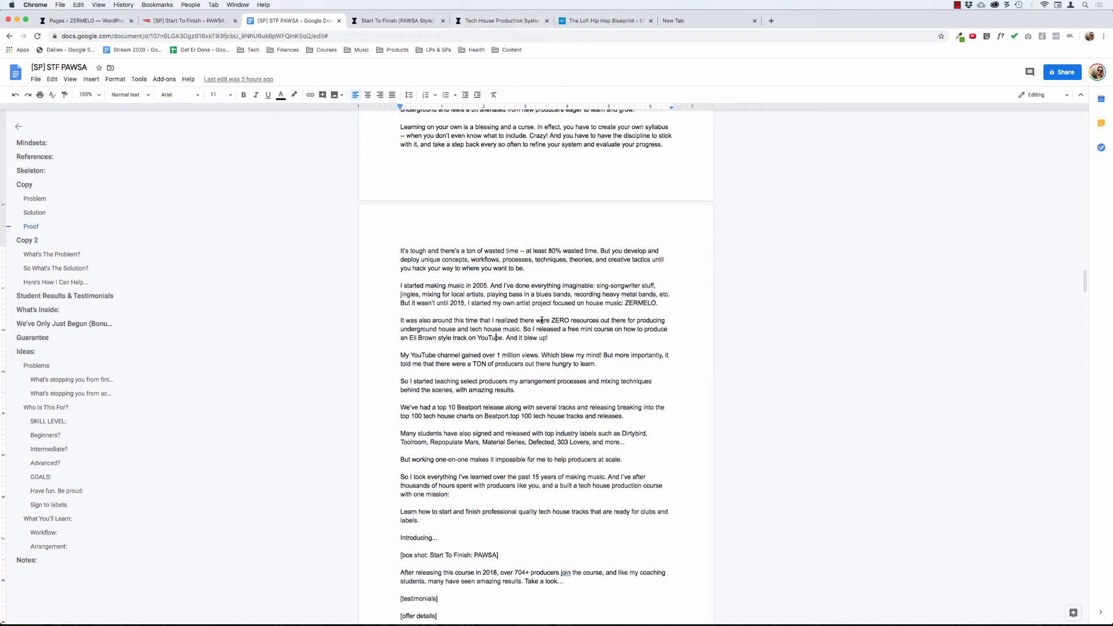
scroll(541, 320, "up", 5)
scroll(541, 320, "up", 5)
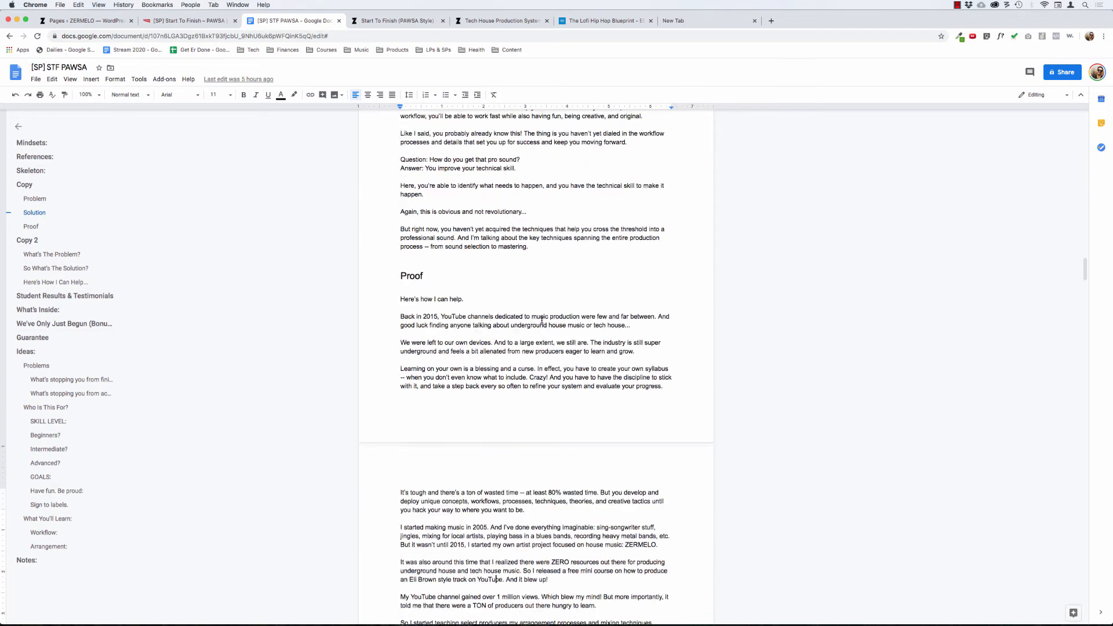
scroll(541, 320, "up", 8)
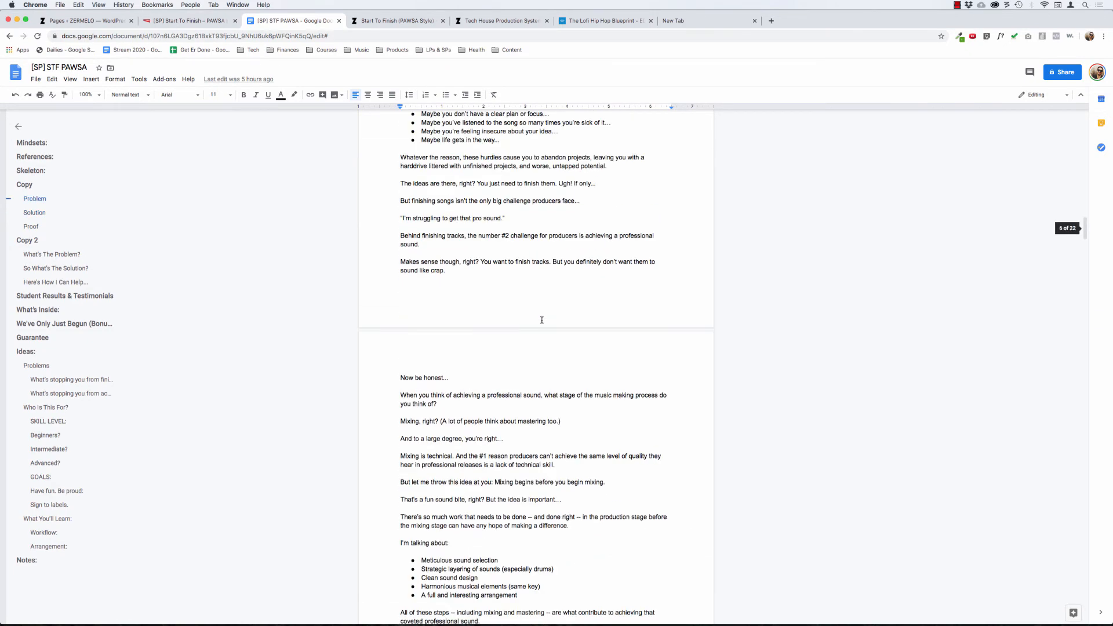
scroll(541, 319, "down", 1)
scroll(542, 320, "down", 14)
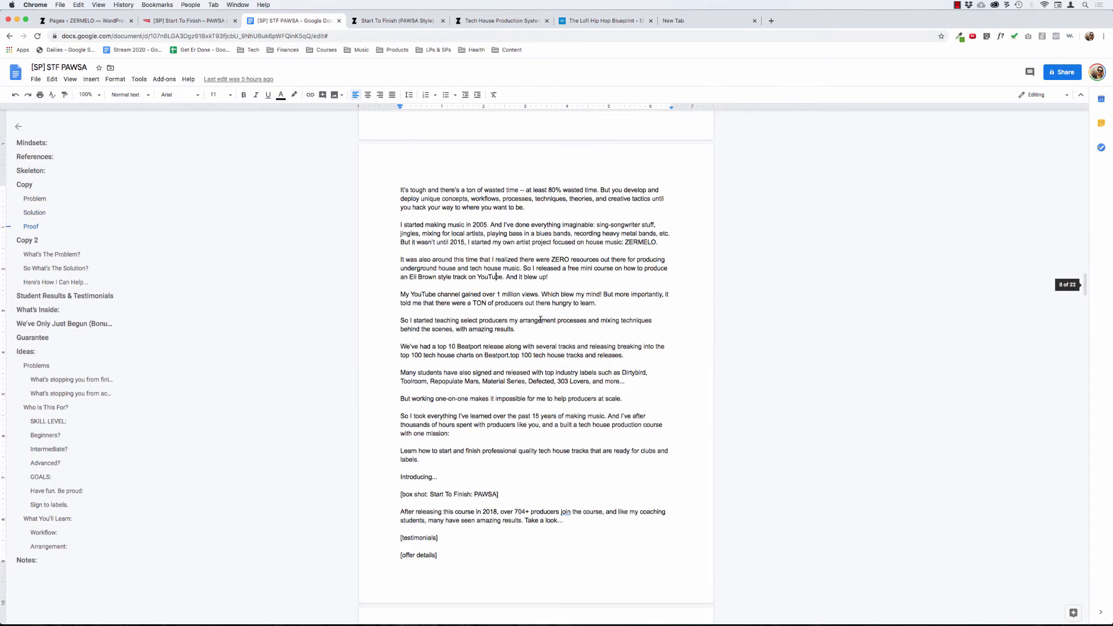
Copy the Copy 2 text from the "What's The Problem?" heading through the "Introducing..." line above the course image.
left_click(27, 239)
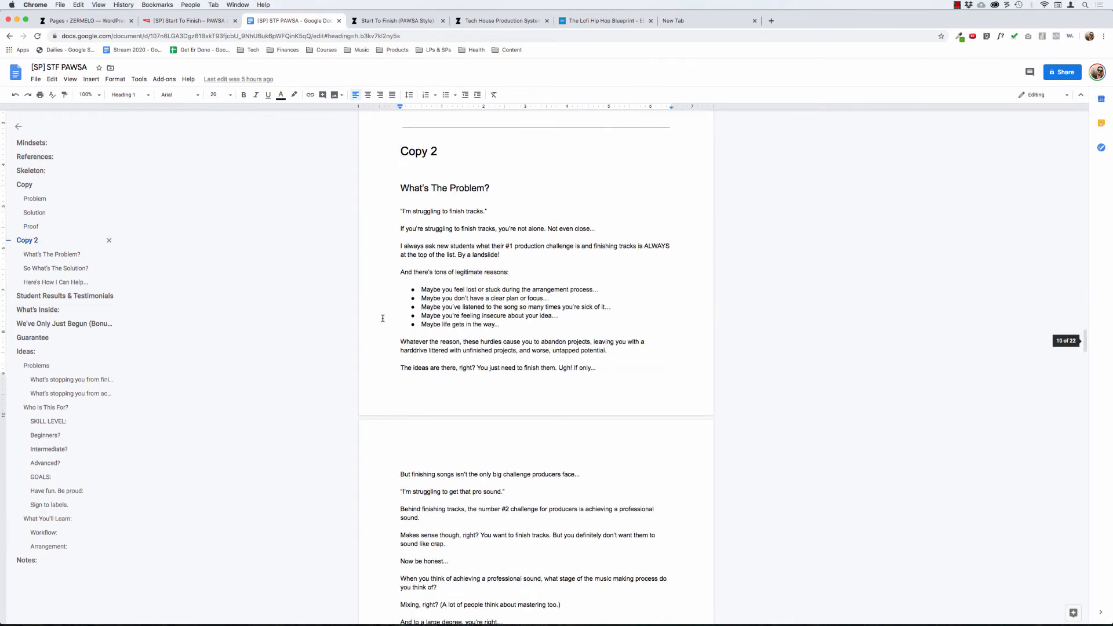
left_click_drag(399, 190, 568, 412)
scroll(453, 344, "down", 20)
scroll(523, 364, "down", 5)
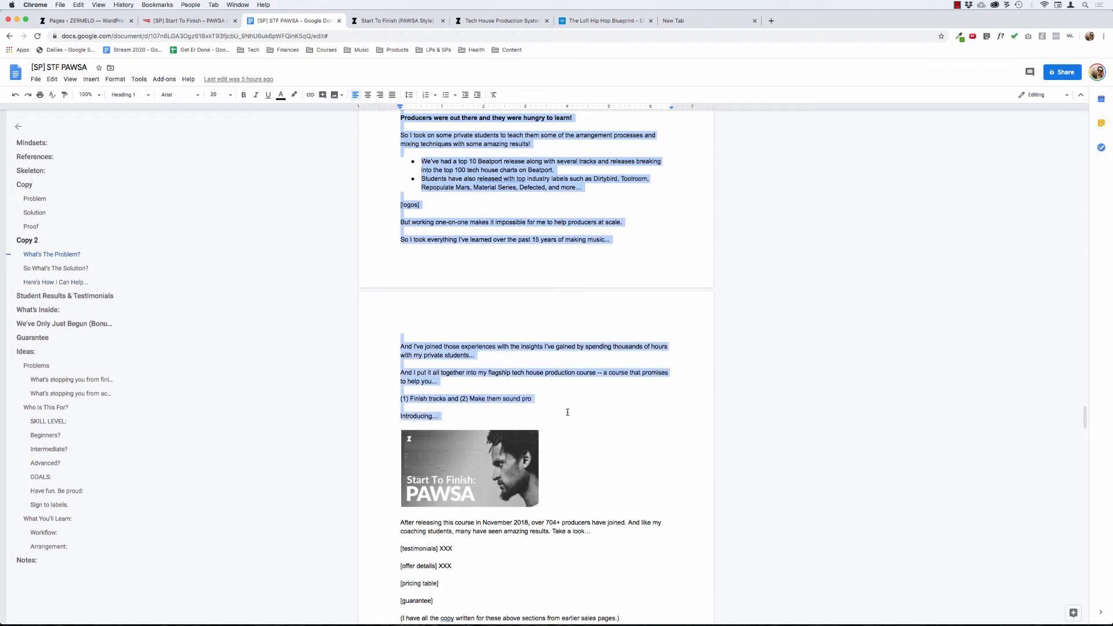
scroll(481, 243, "up", 15)
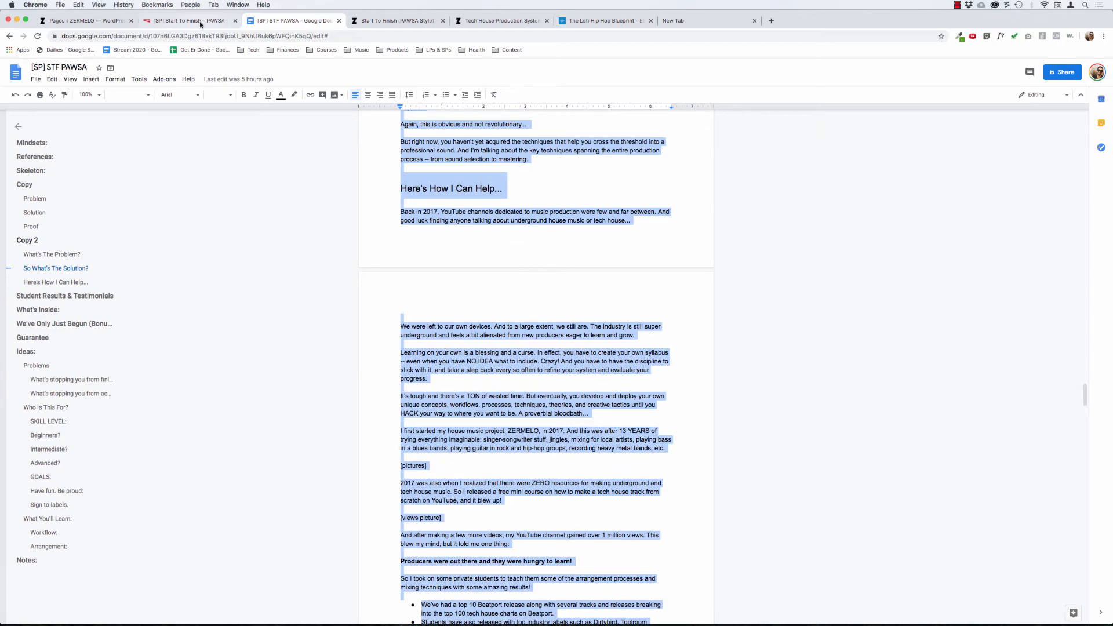
Return to the Thrive Architect page and replace the placeholder text below the hero with the copied sales copy.
left_click(197, 21)
triple_click(576, 365)
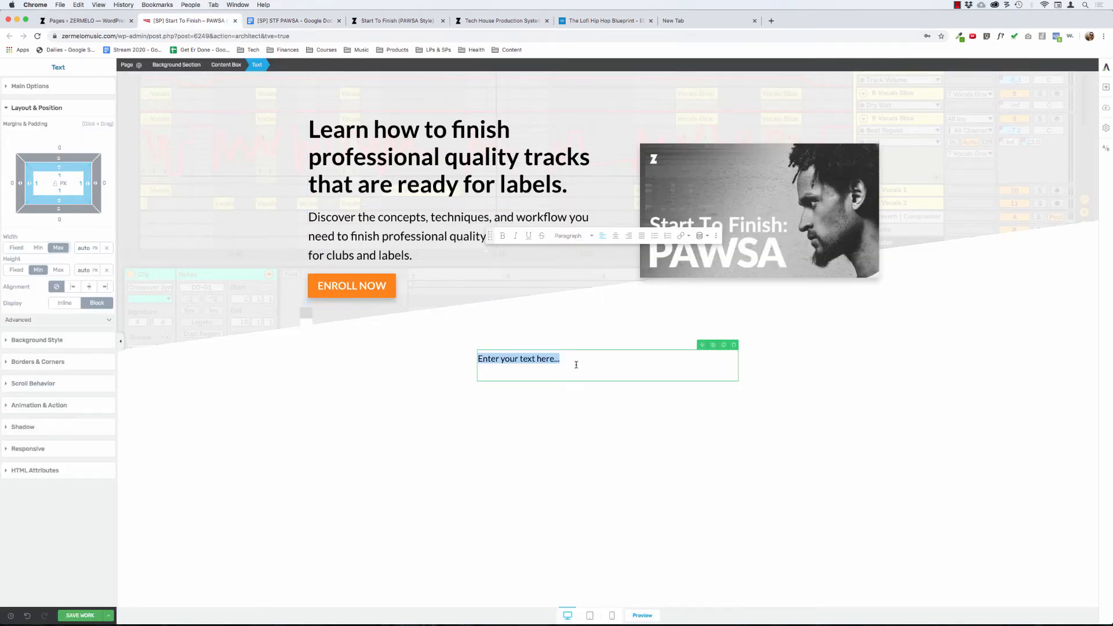
key("super+v")
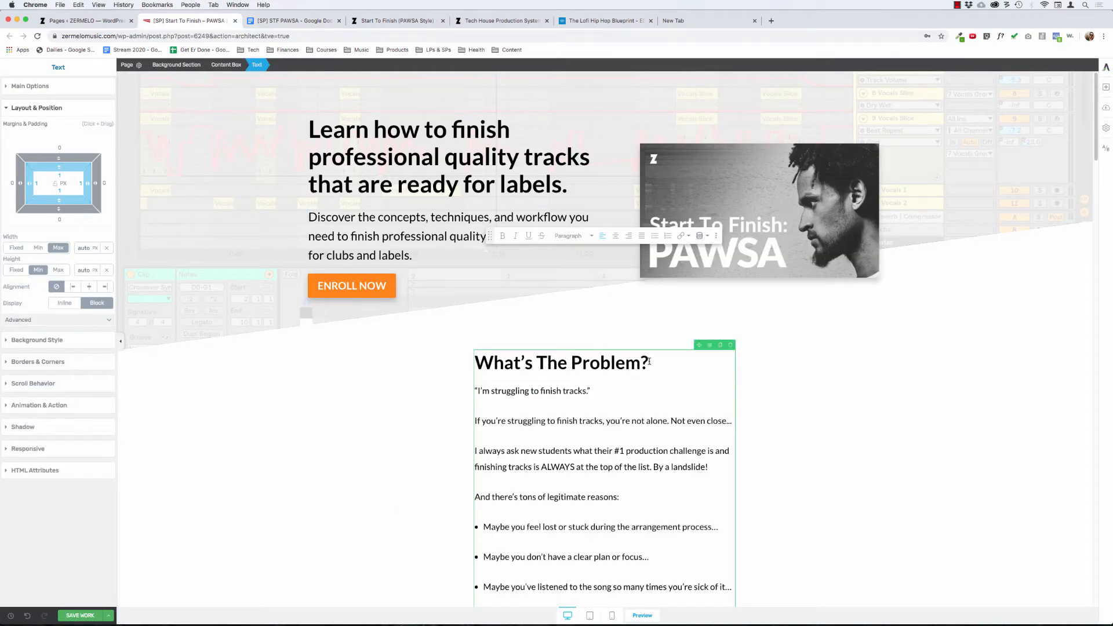
Center the "What's The Problem?" heading and make the "I'm struggling to finish tracks." line bold.
left_click_drag(649, 365, 433, 333)
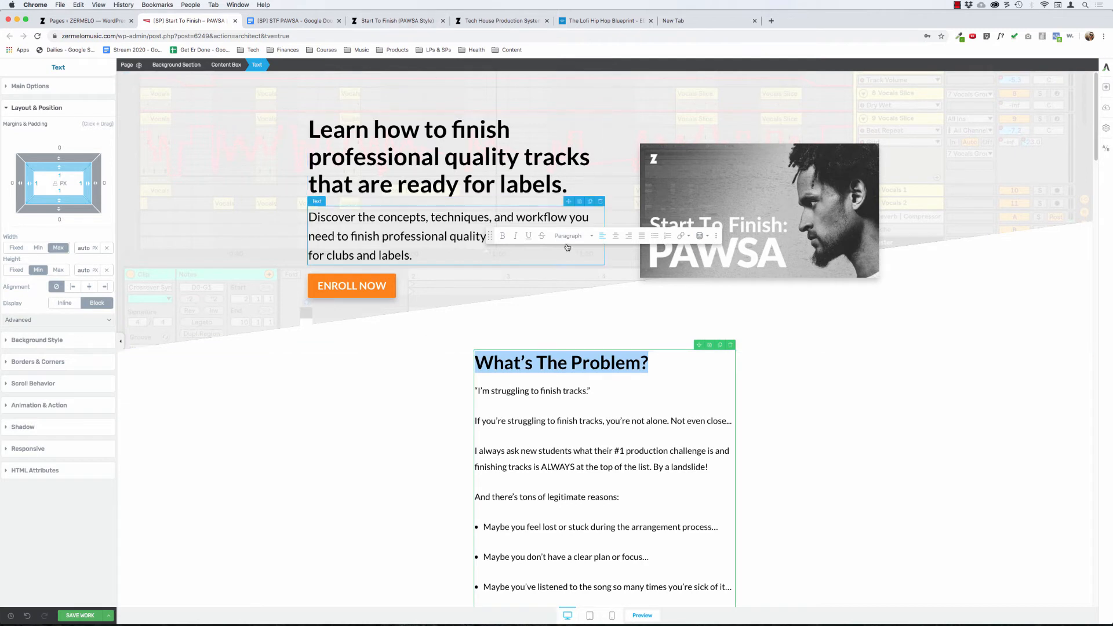
left_click(615, 236)
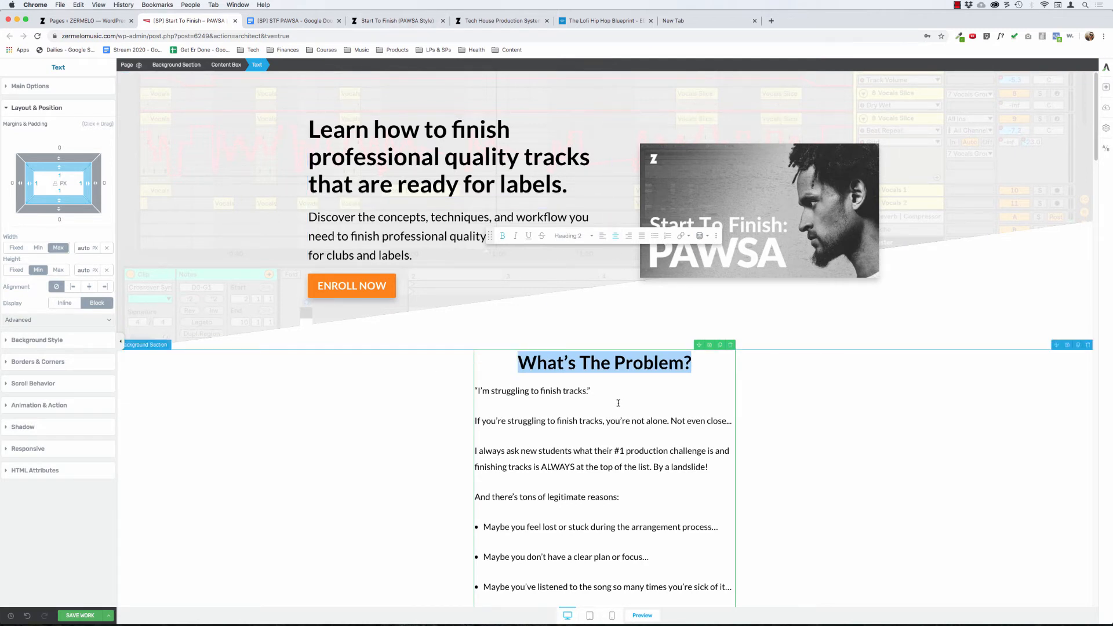
left_click(605, 388)
left_click_drag(602, 389, 465, 379)
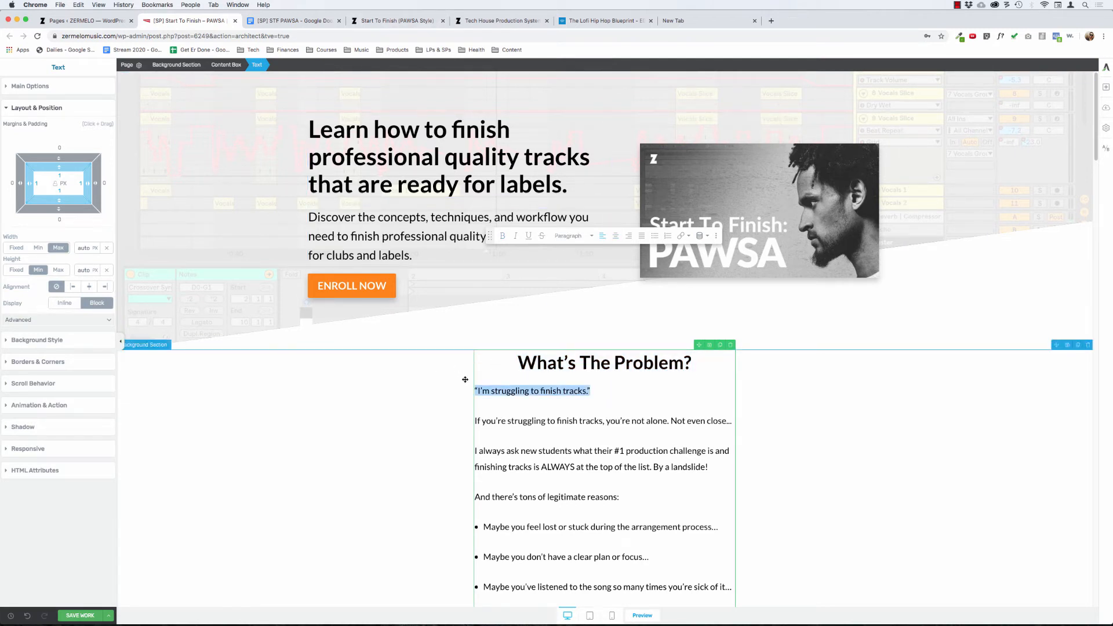
key("super+b")
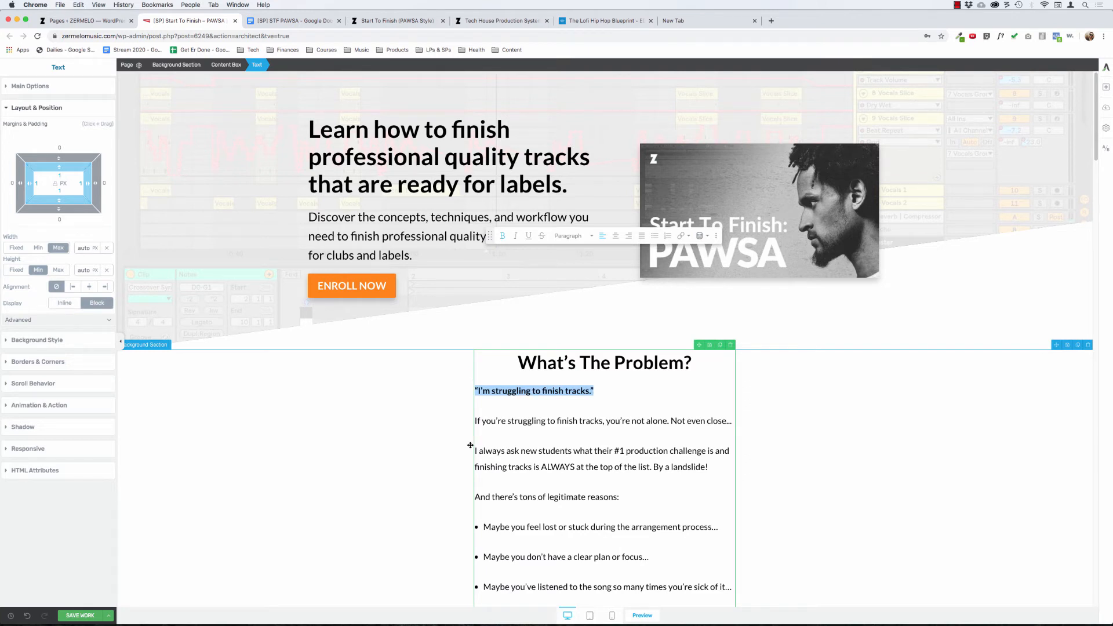
left_click(556, 419)
left_click(432, 400)
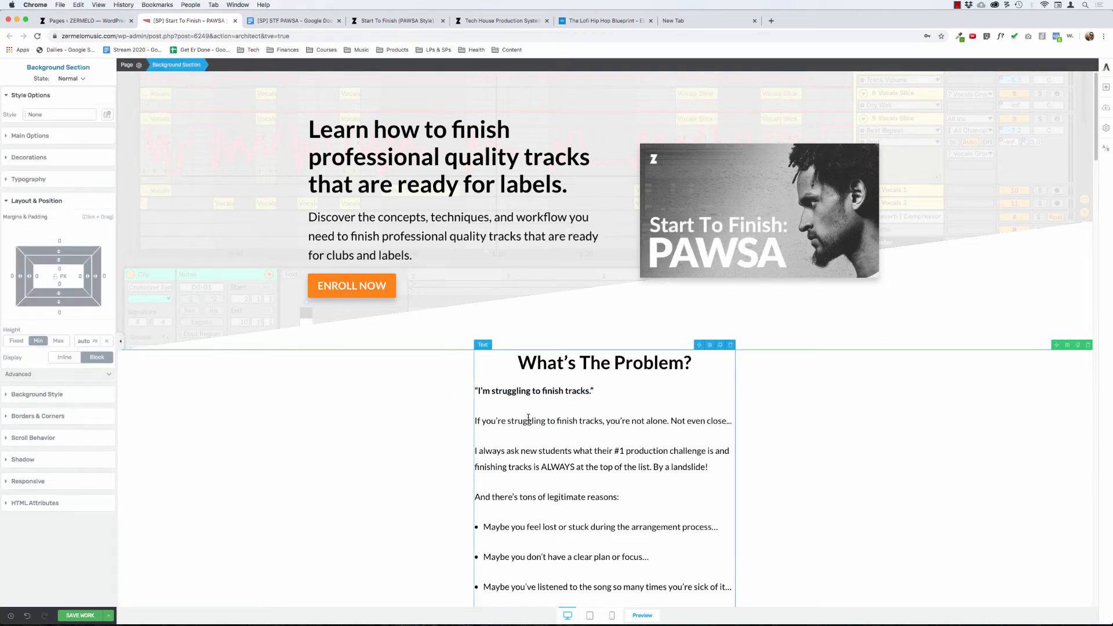
Remove the bullet formatting from the five "Maybe..." lines under "And there's tons of legitimate reasons:".
left_click(510, 421)
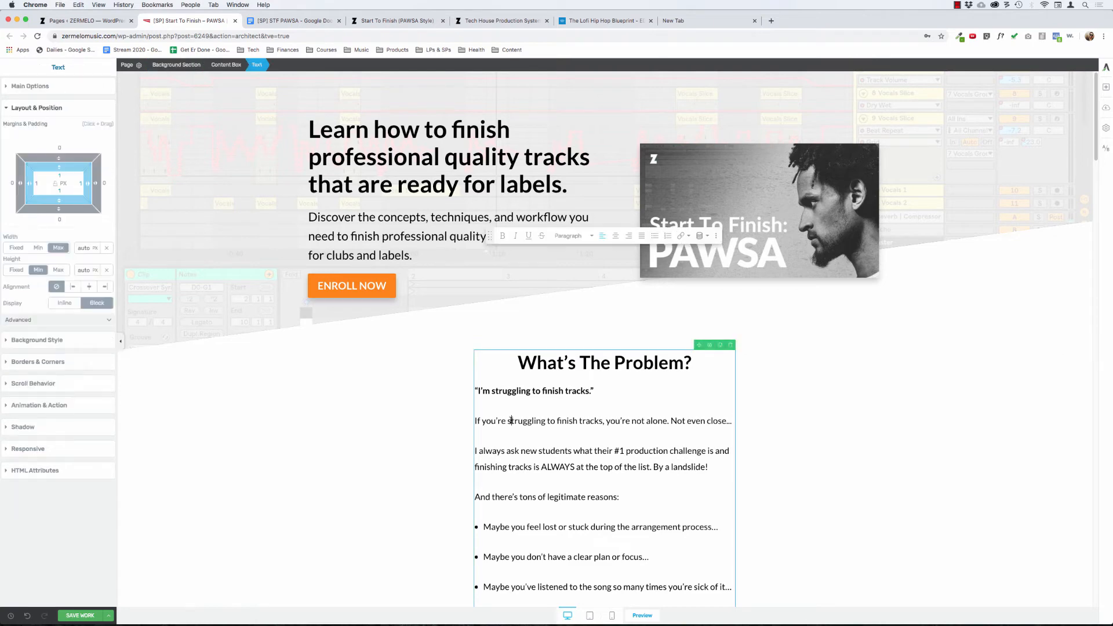
scroll(492, 424, "down", 2)
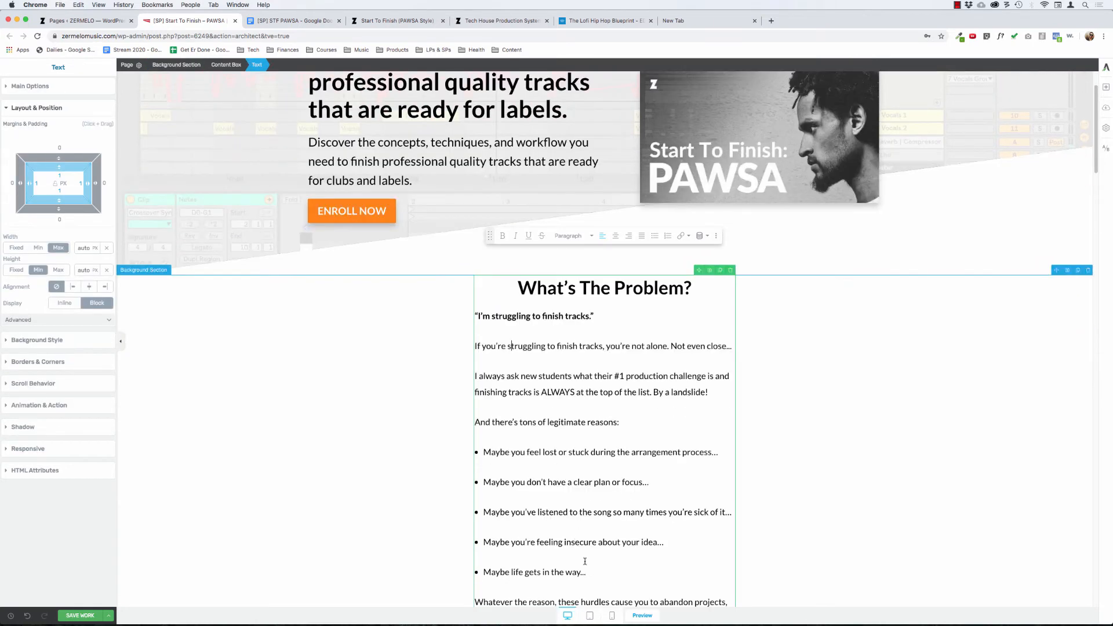
left_click_drag(592, 578, 447, 429)
left_click(447, 430)
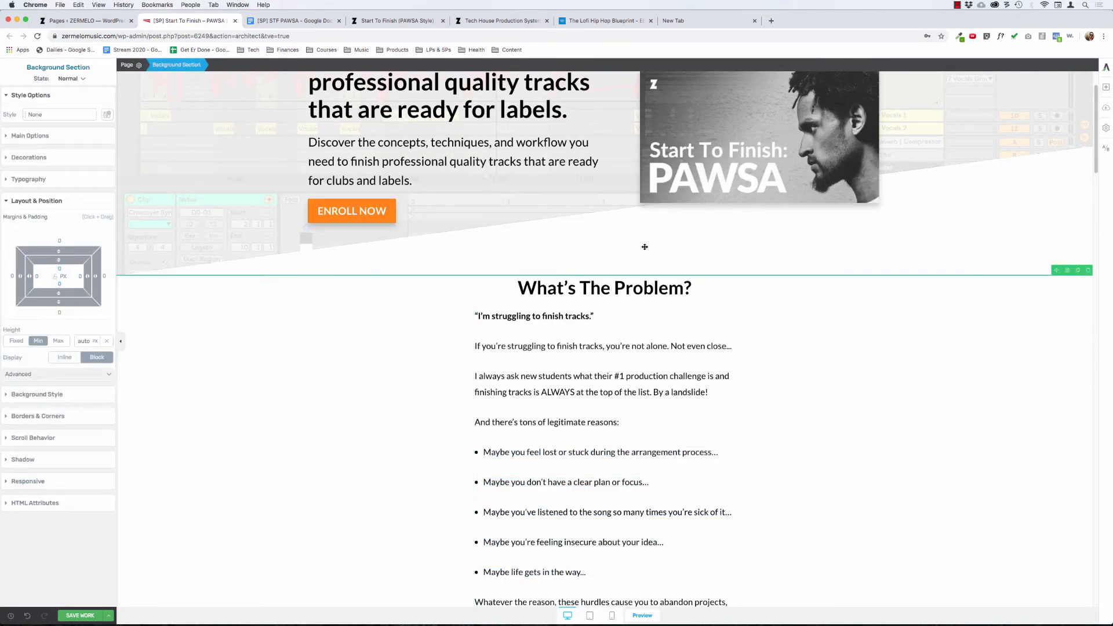
left_click(522, 448)
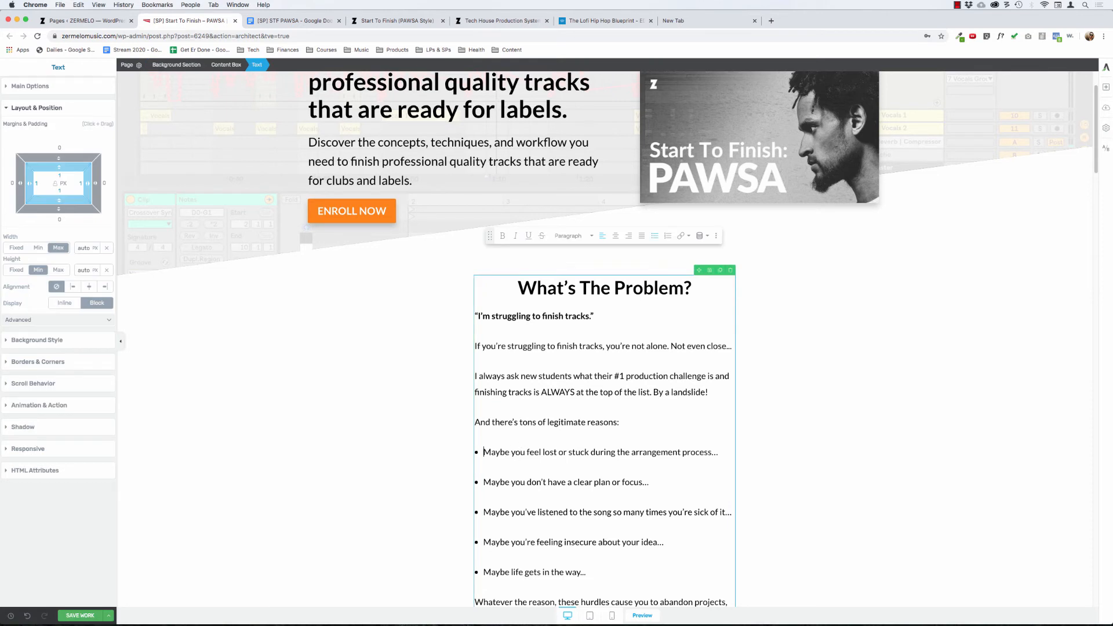
key("BackSpace")
key("Down")
key("BackSpace")
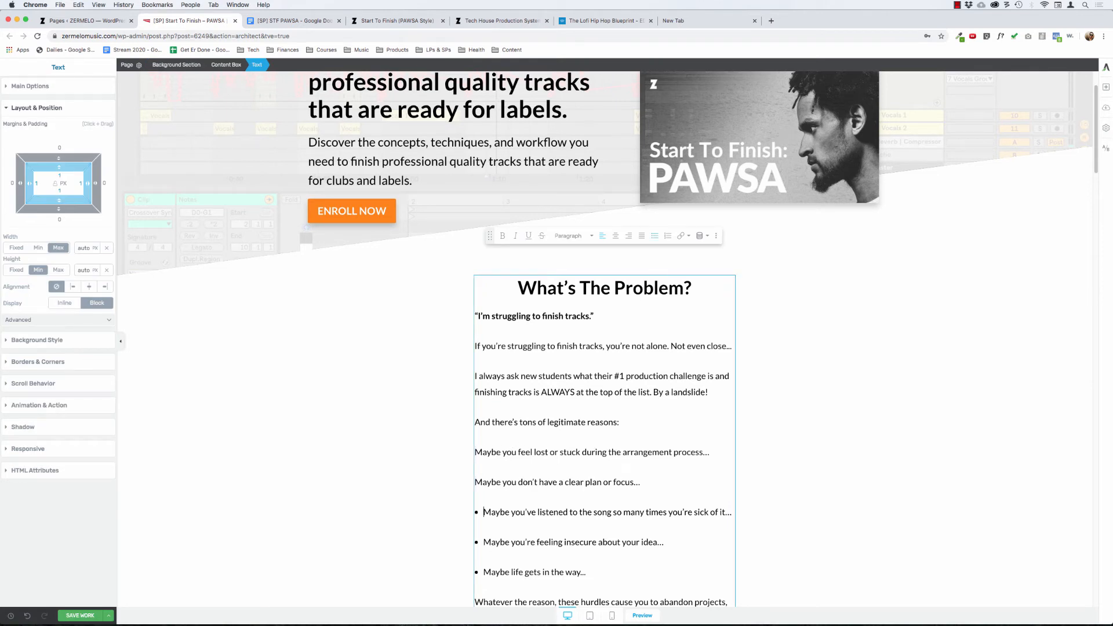
key("BackSpace")
key("BackSpace")
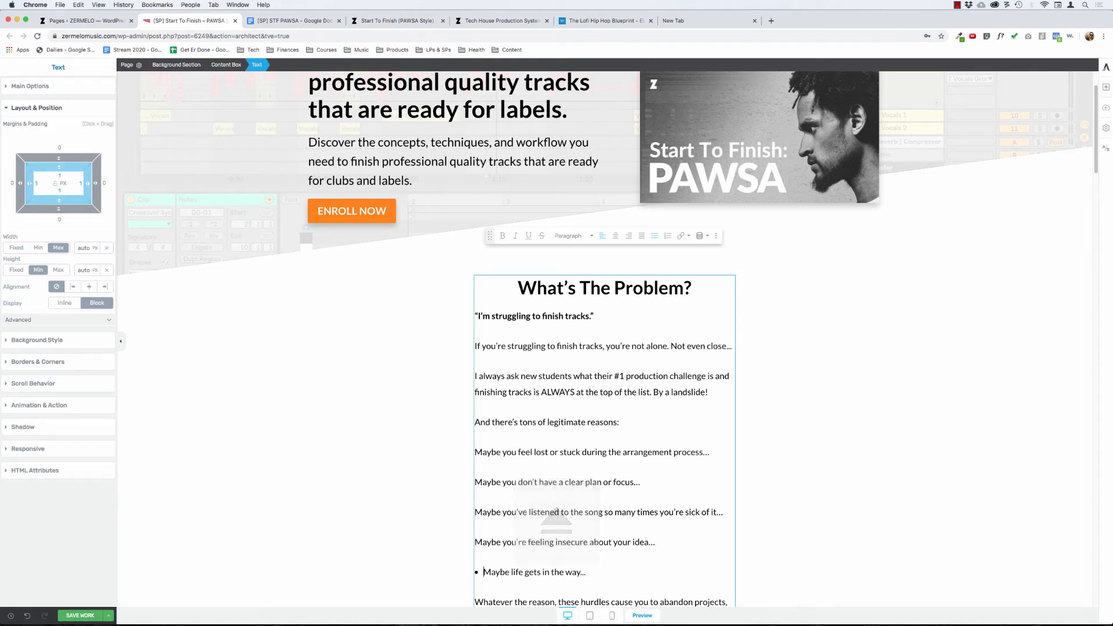
key("Down")
key("BackSpace")
Format the five "Maybe..." lines as one bulleted list, from "Maybe you feel lost" to "Maybe life gets in the way...".
left_click_drag(604, 575, 468, 446)
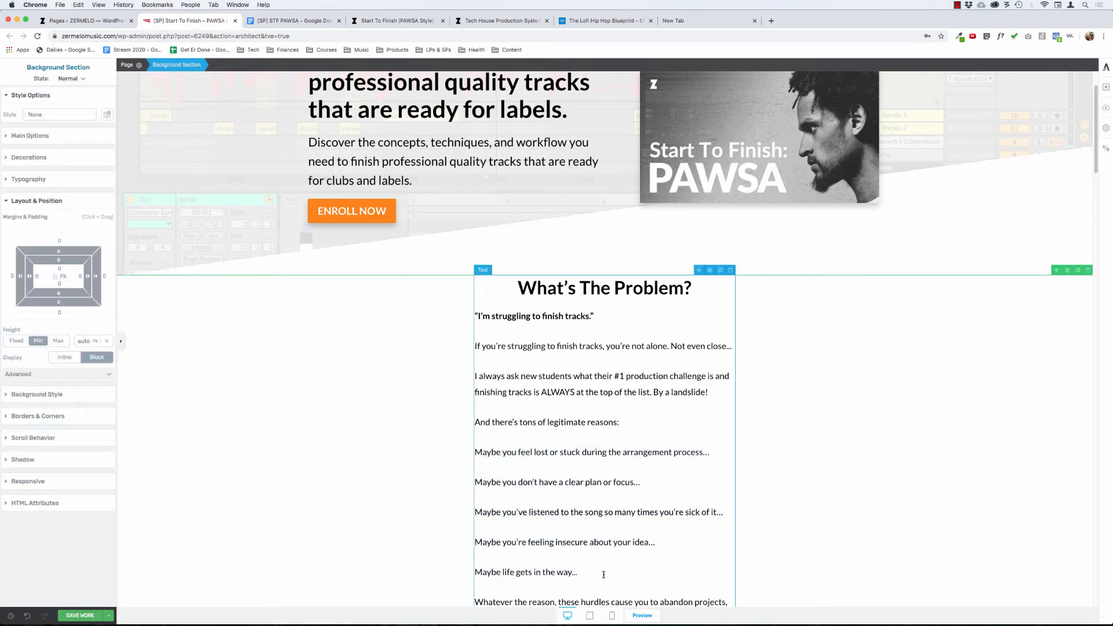
left_click_drag(596, 571, 519, 451)
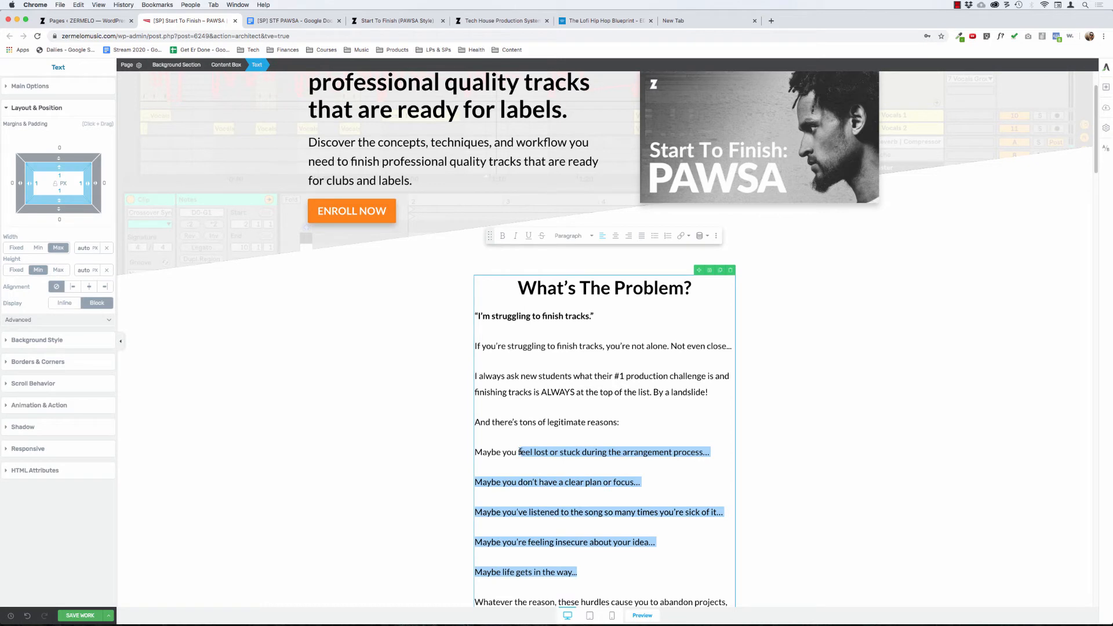
left_click_drag(591, 571, 470, 452)
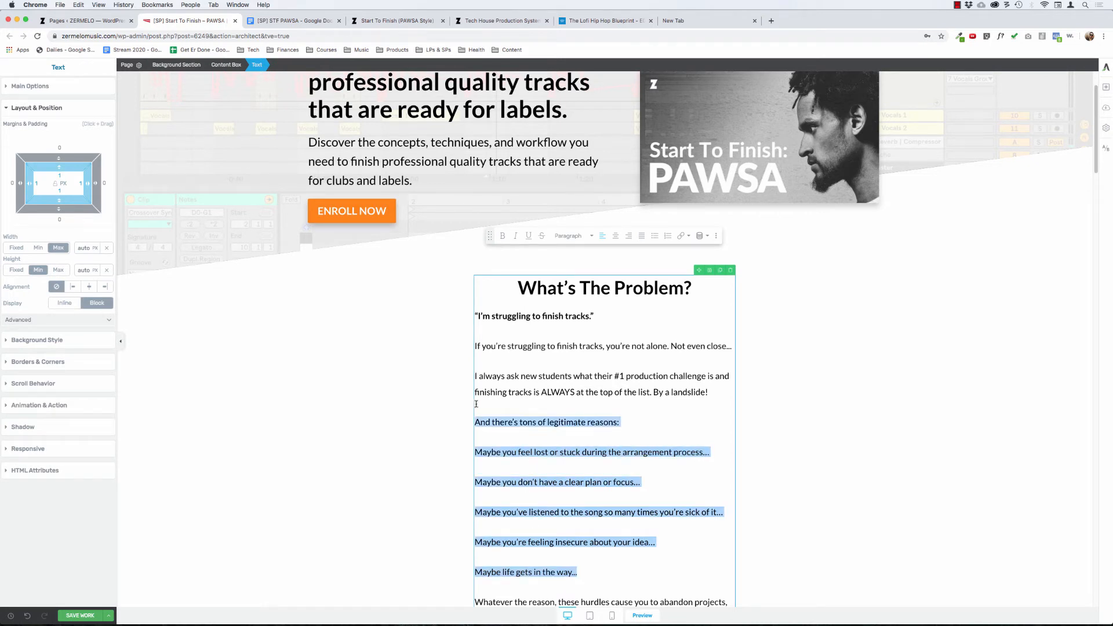
left_click(403, 440)
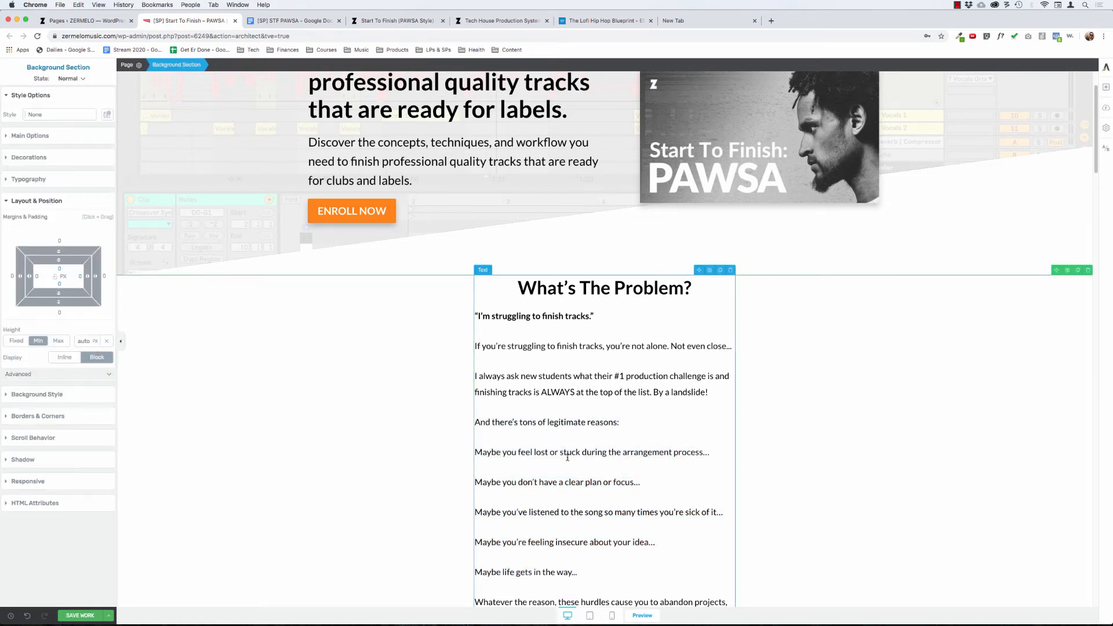
left_click_drag(578, 572, 472, 452)
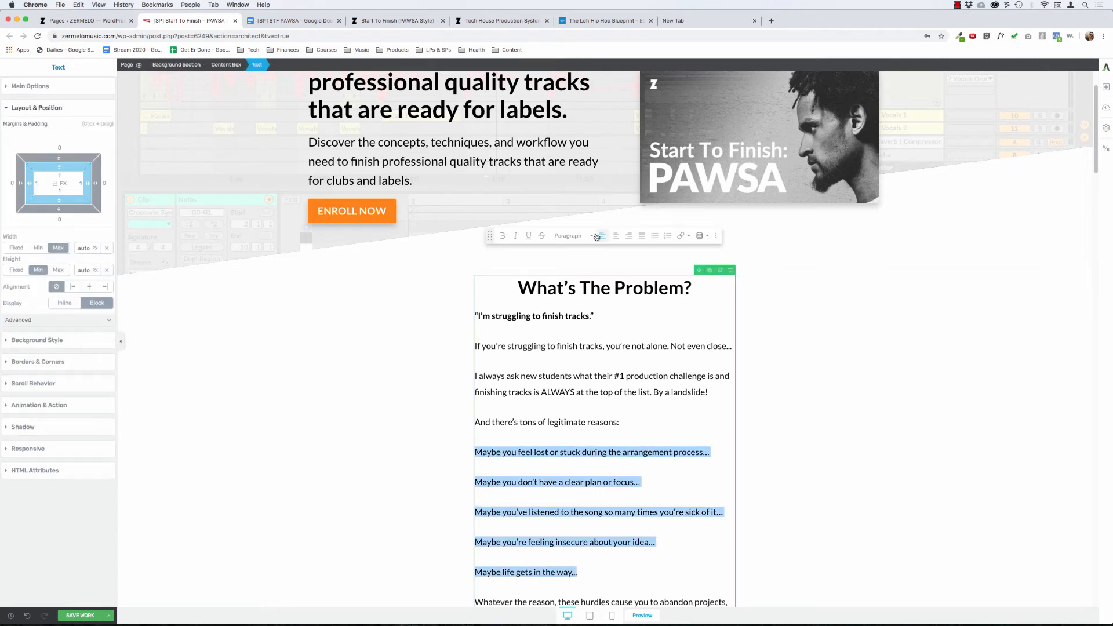
left_click(654, 235)
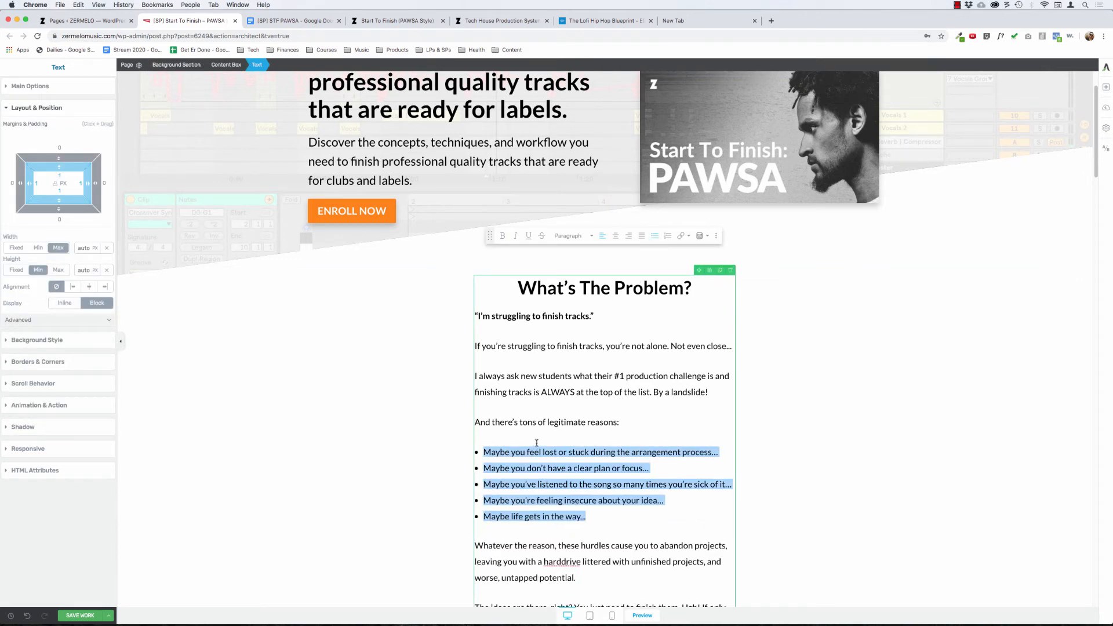
left_click(554, 419)
Check the spelling of the flagged word "harddrive" by searching Google for it in a new tab.
scroll(582, 475, "down", 1)
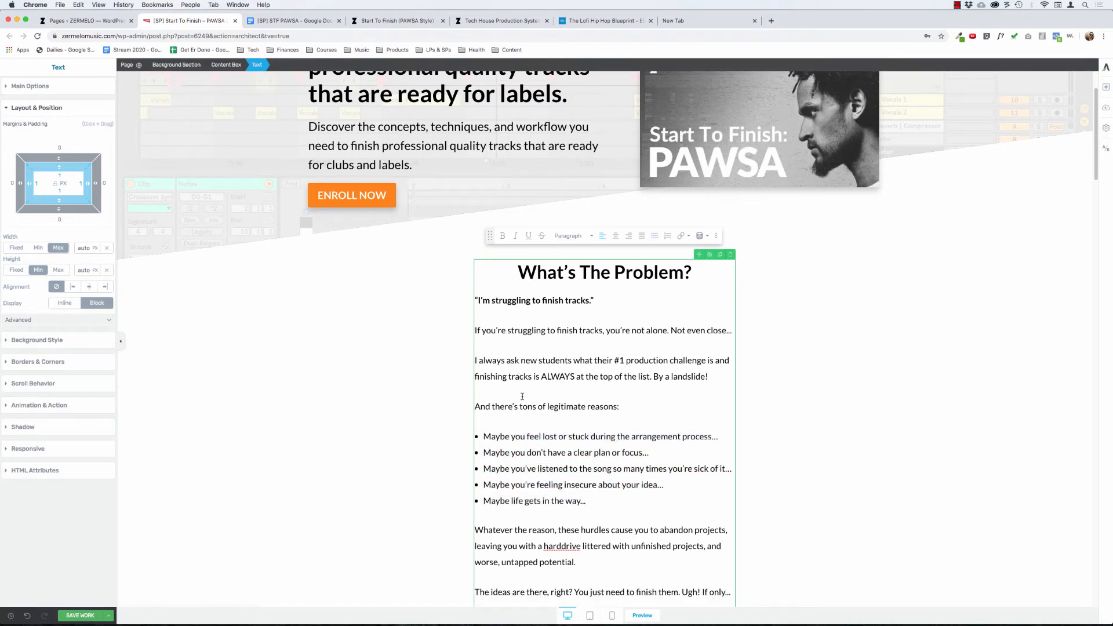
scroll(522, 397, "down", 5)
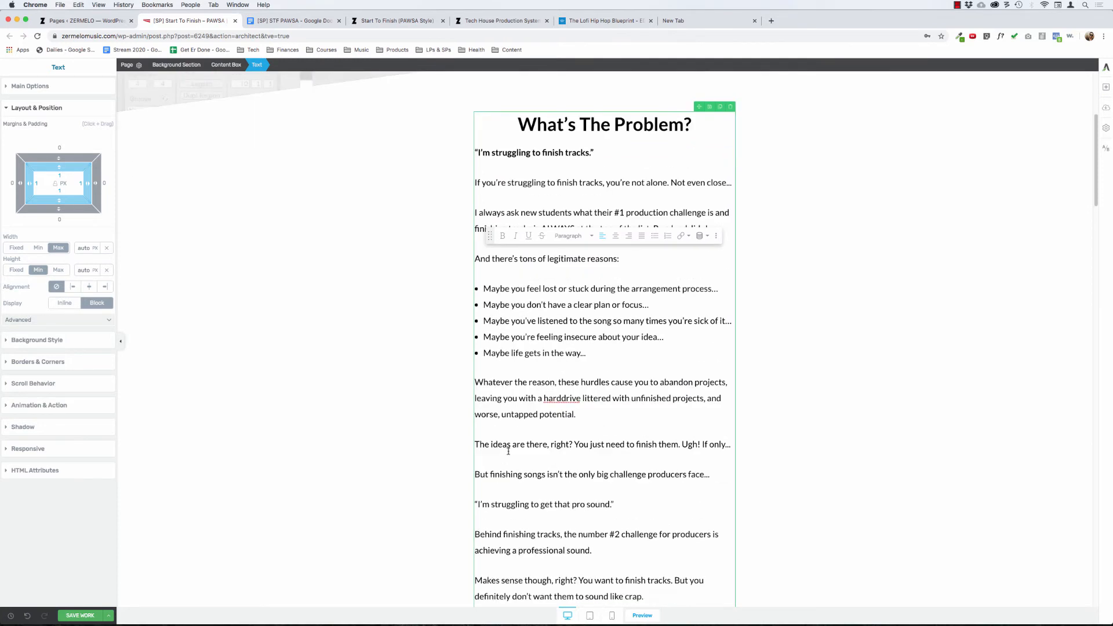
right_click(562, 398)
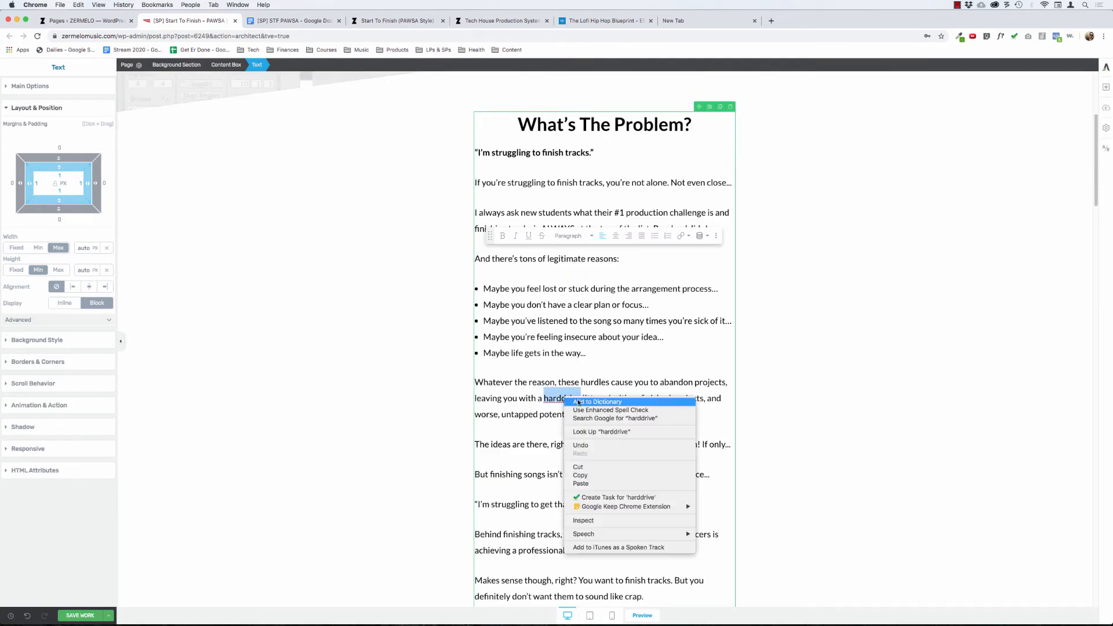
key("Escape")
left_click(563, 399)
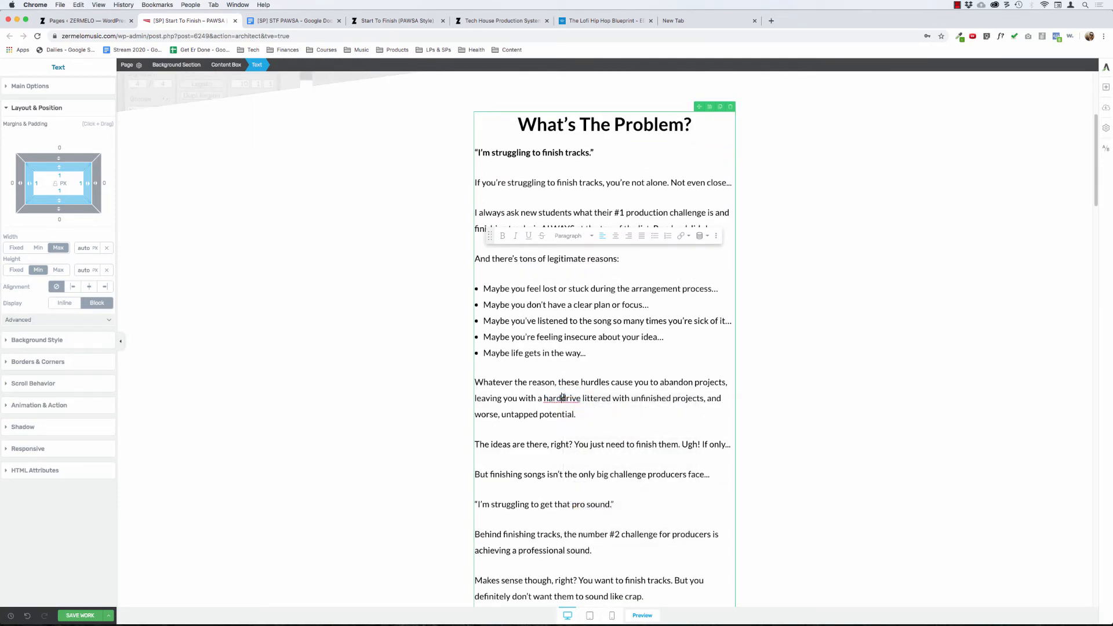
key("super+t")
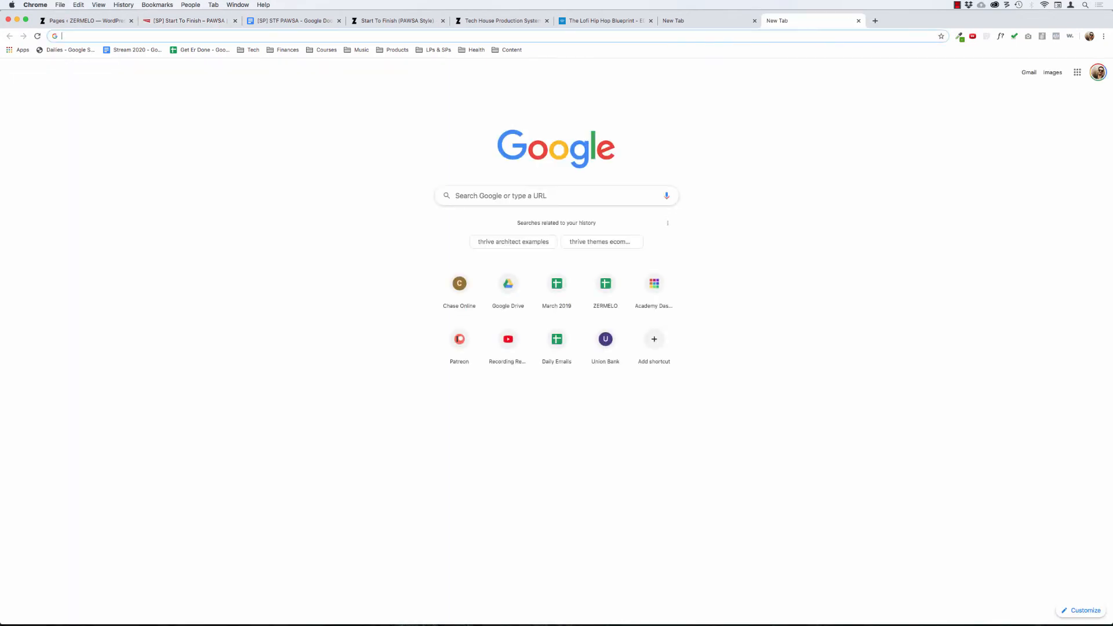
type("harddrive")
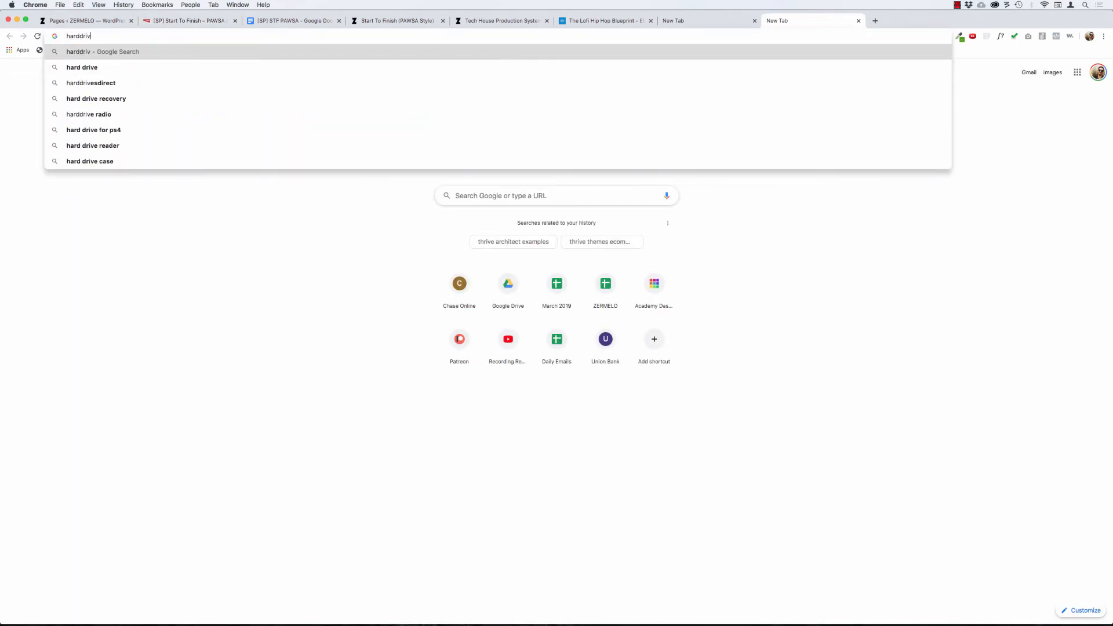
key("Return")
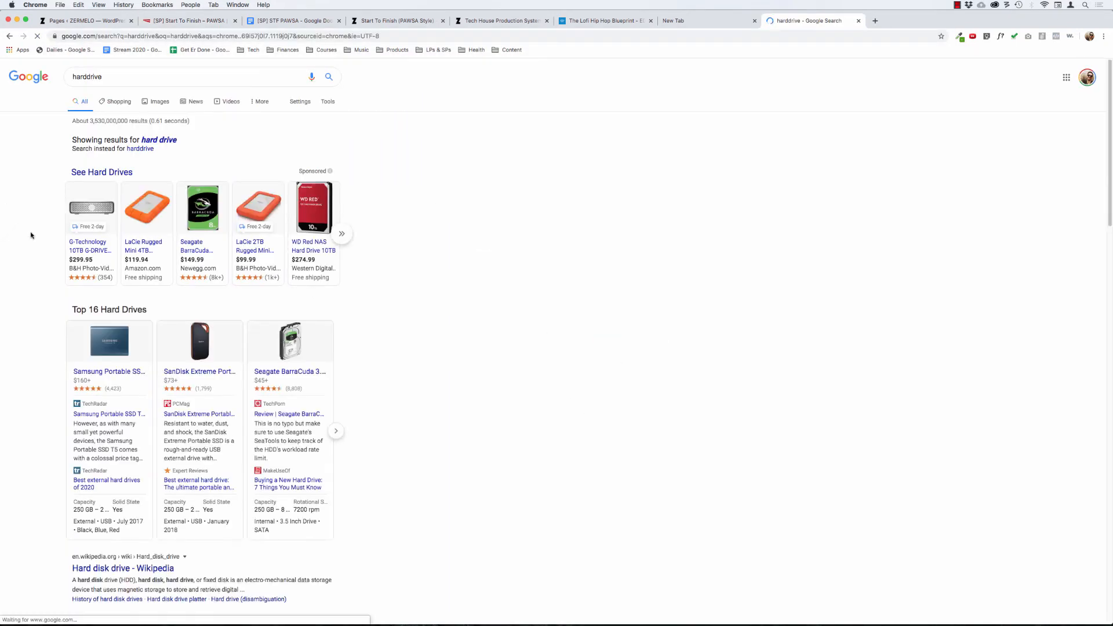
Close the Google search tab and make the "I'm struggling to get that pro sound." line bold in the body copy.
key("super+w")
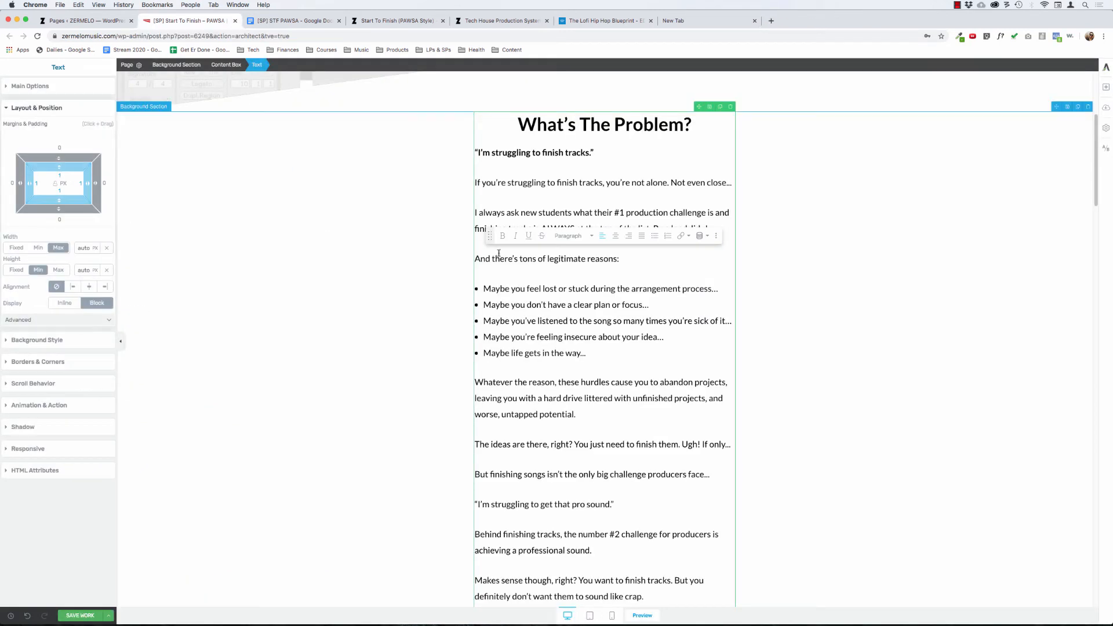
scroll(542, 377, "down", 3)
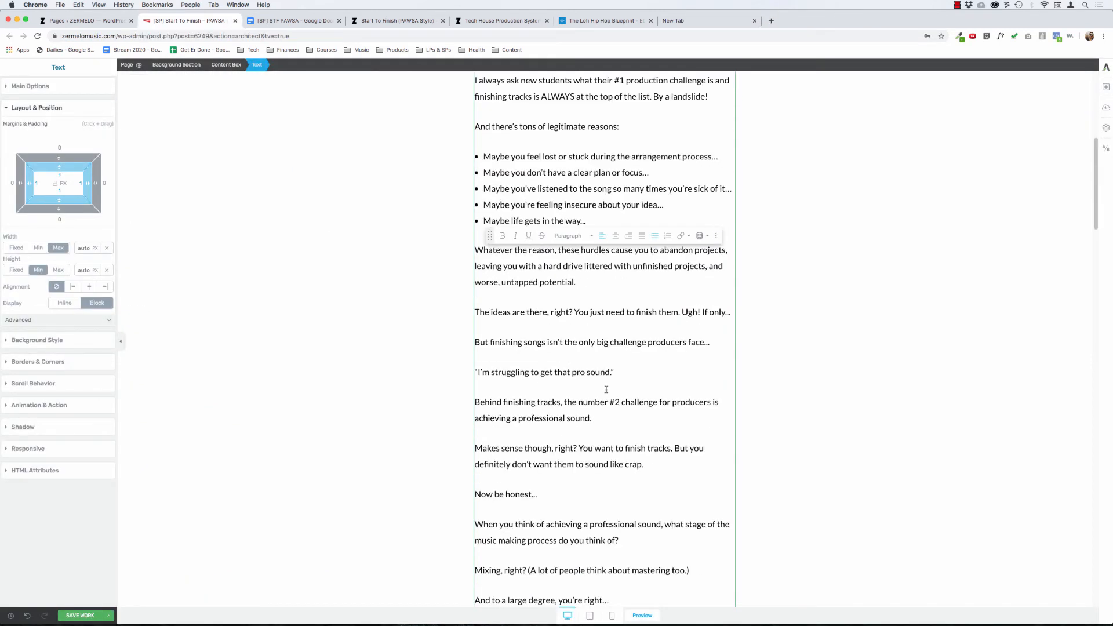
triple_click(620, 373)
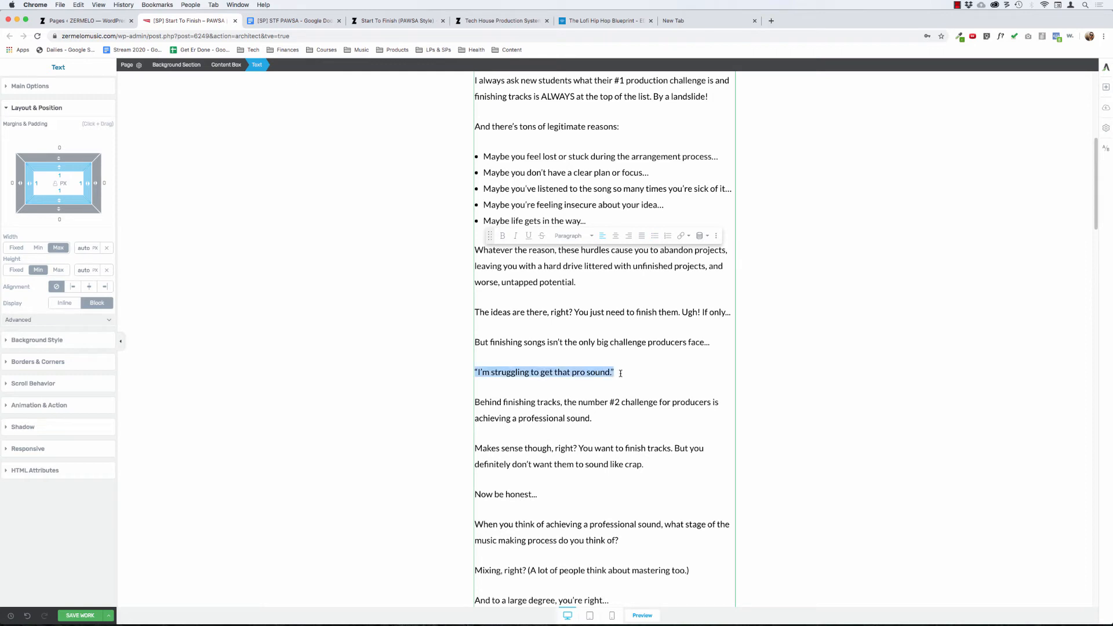
key("super+b")
Compare the heading style of "What's The Problem?" with that of the hero headline.
scroll(623, 308, "up", 10)
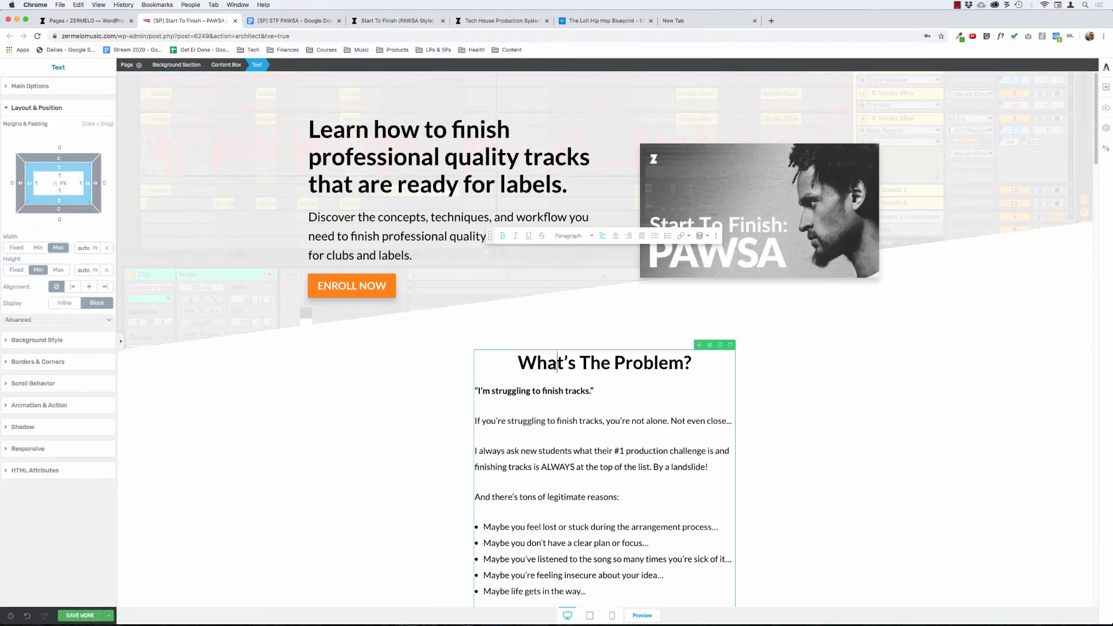
left_click_drag(517, 362, 691, 363)
left_click(573, 235)
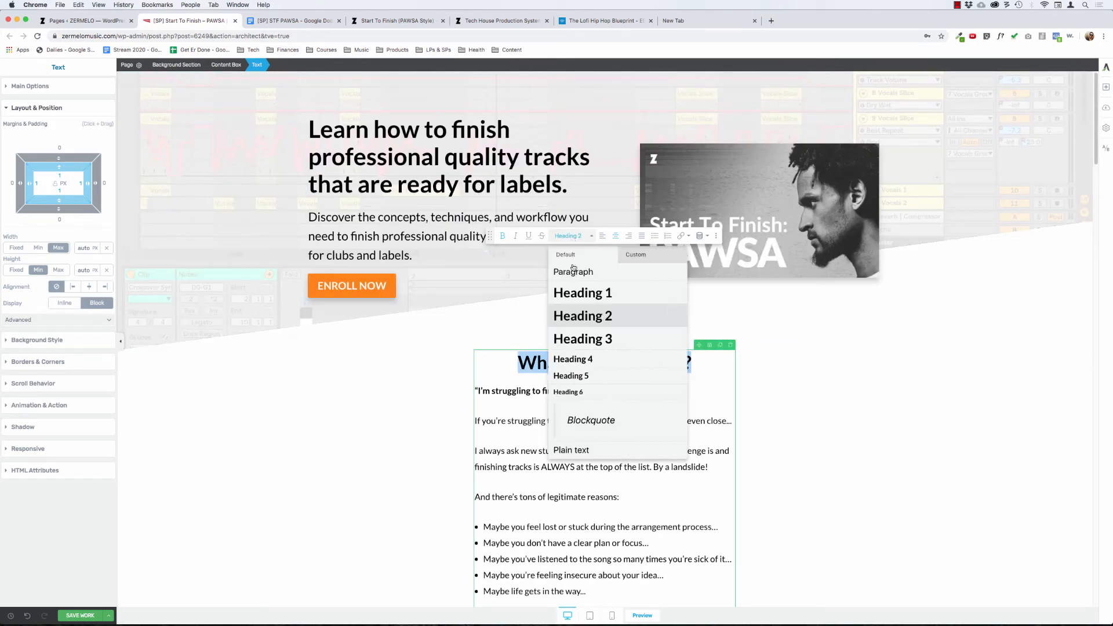
mouse_move(576, 318)
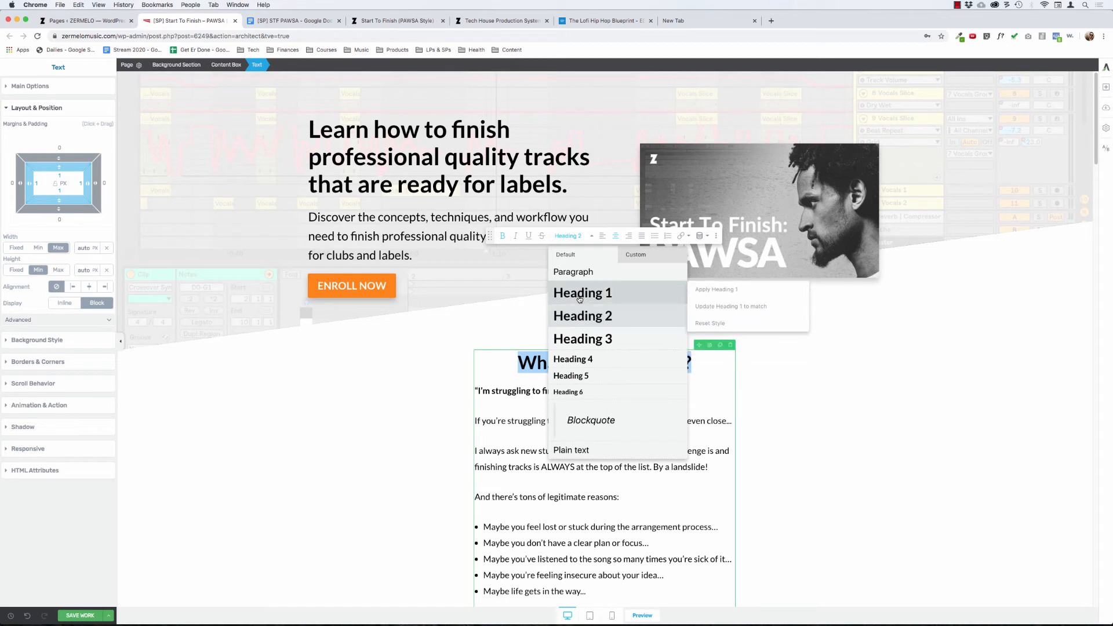
left_click(446, 123)
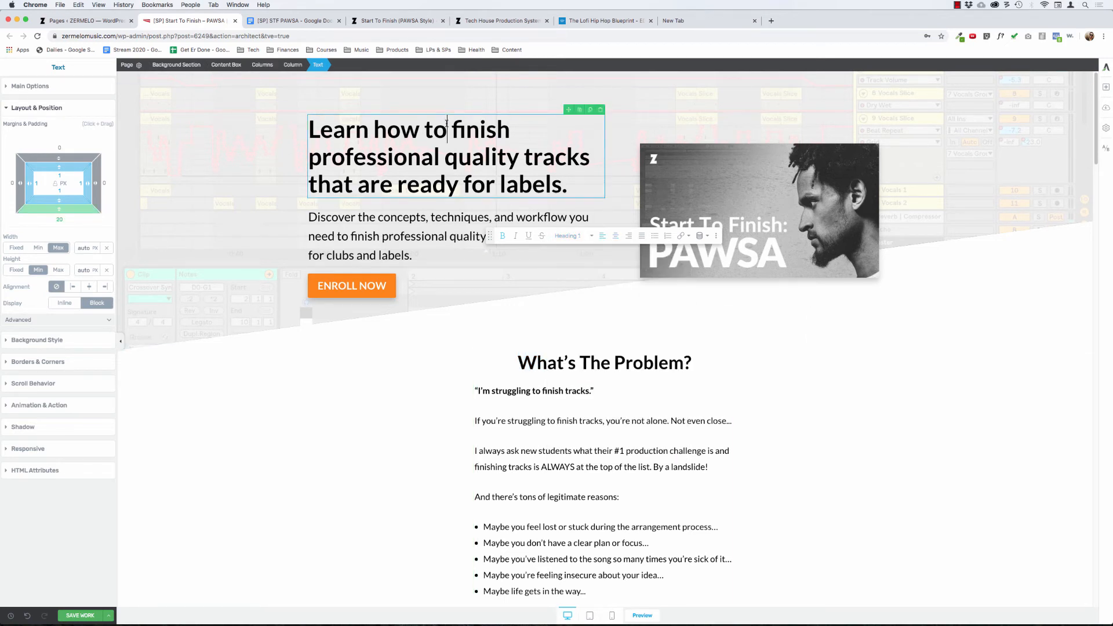
left_click(585, 354)
triple_click(586, 355)
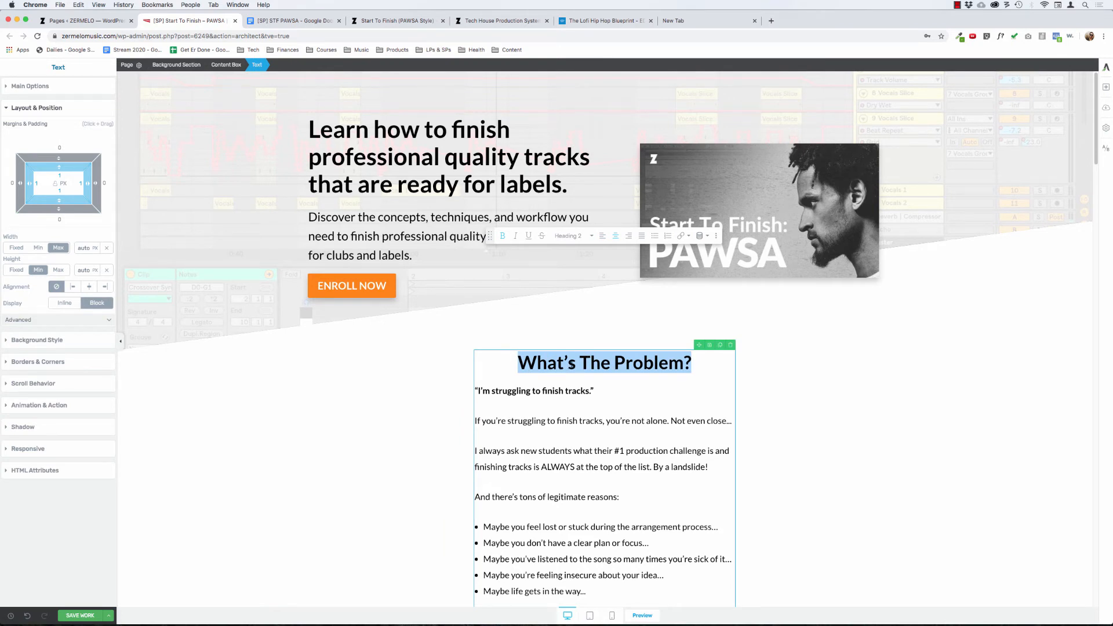
left_click(357, 418)
left_click(554, 406)
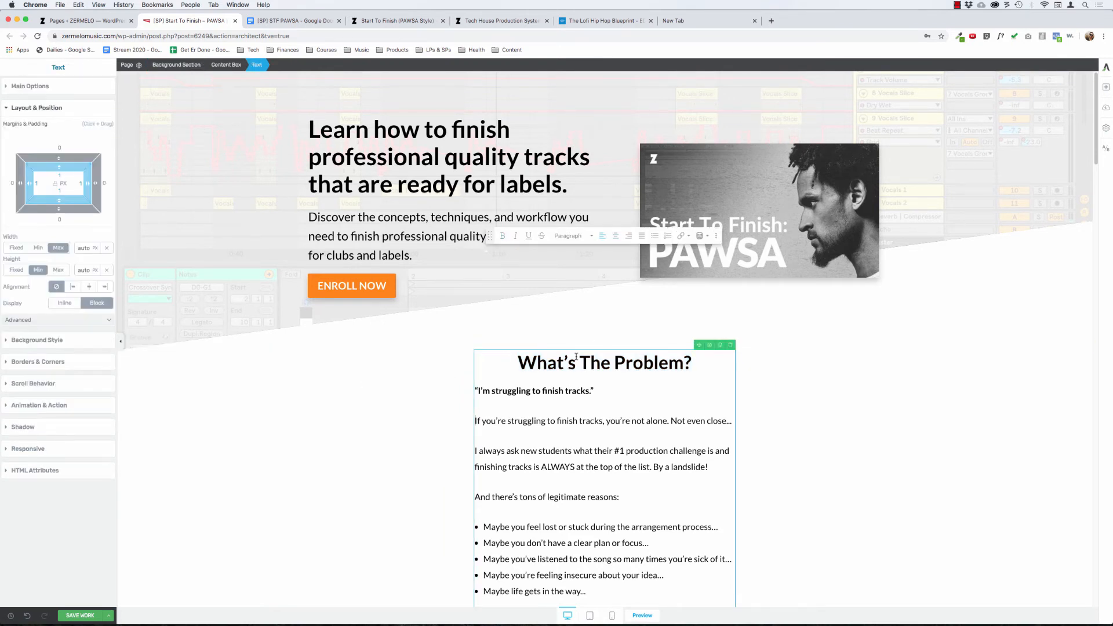
triple_click(575, 356)
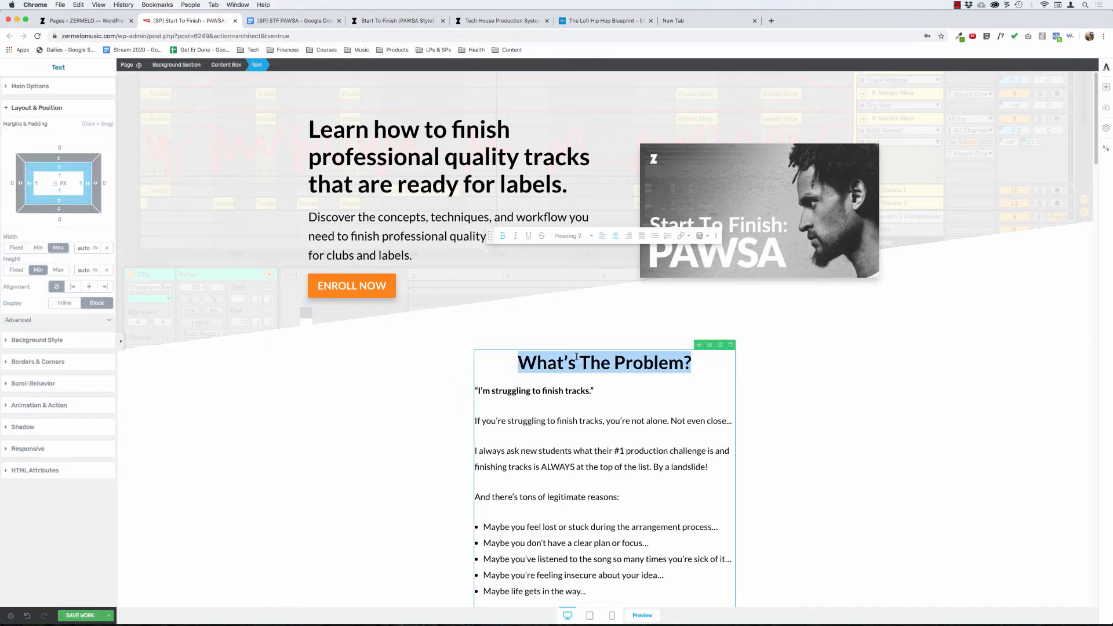
Replace the hero headline with "Finish professional quality tech house tracks in Ableton Live".
triple_click(374, 126)
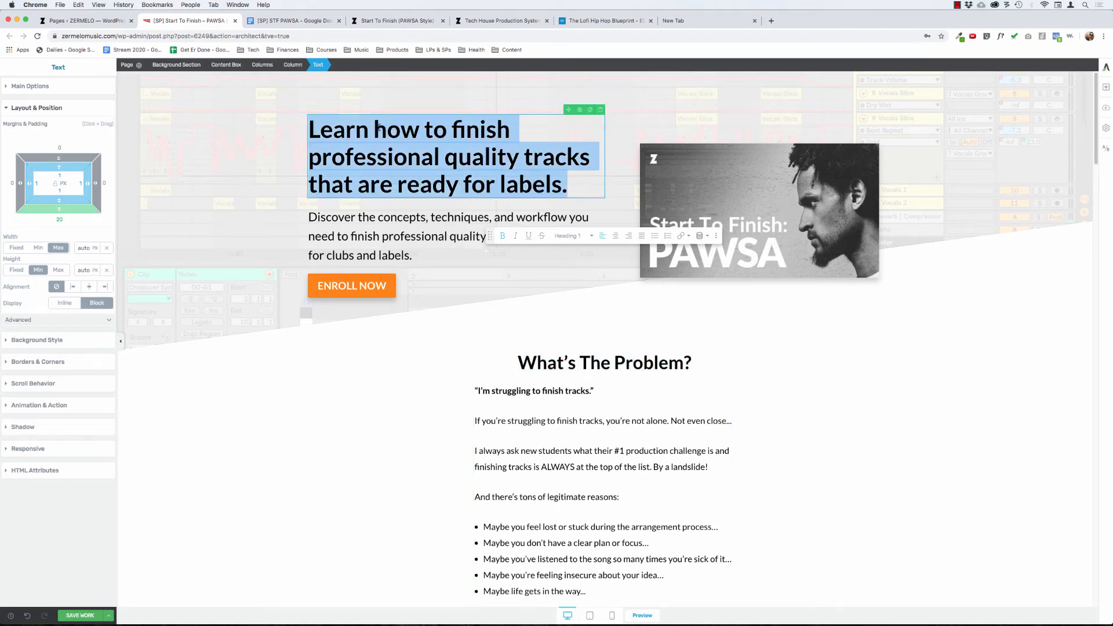
type("Finish prof")
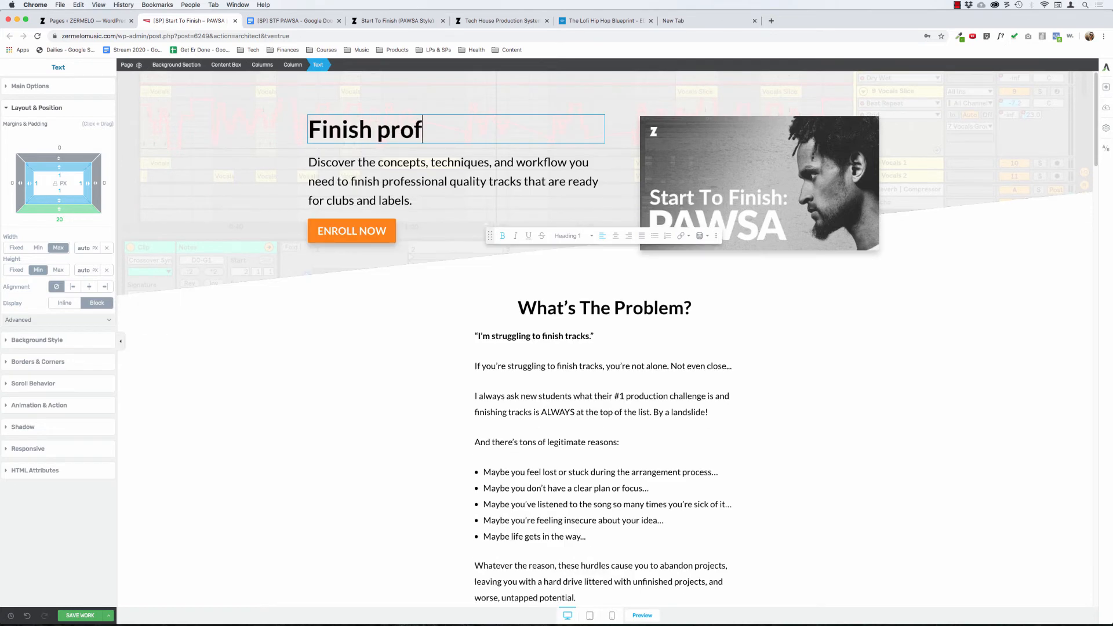
type("essional qua")
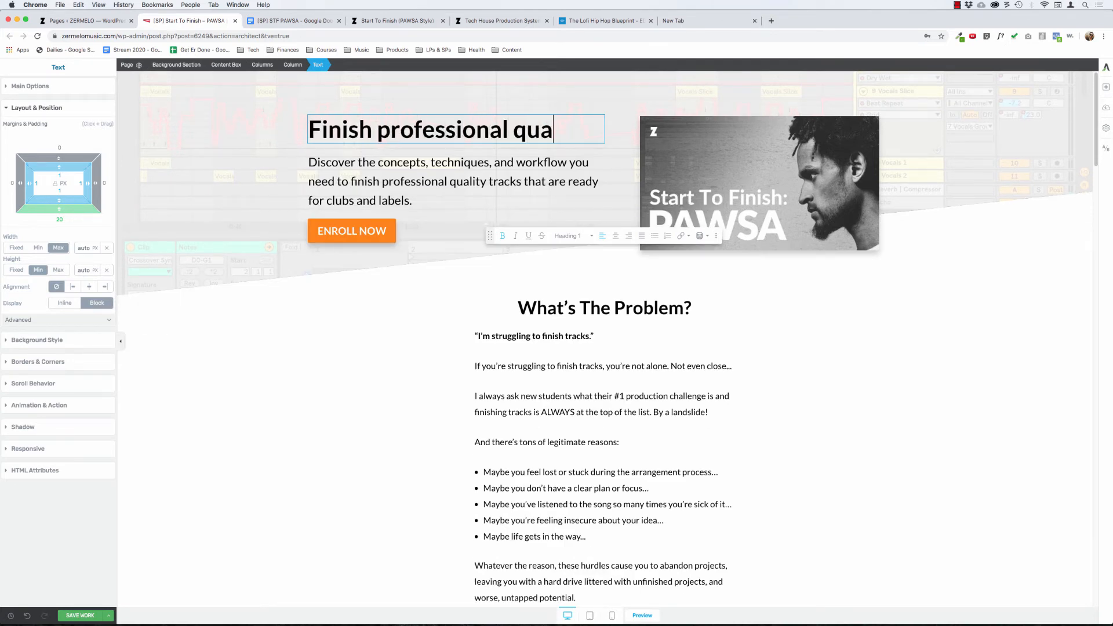
type("lity tracks")
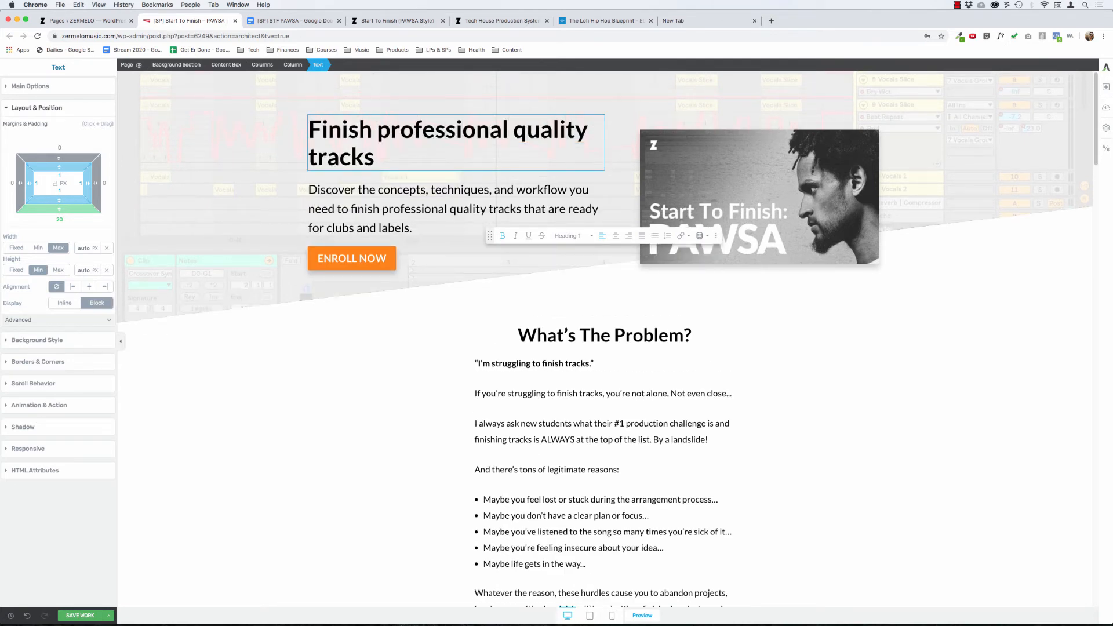
key("BackSpace")
key("BackSpace")
key("BackSpace")
key("BackSpace")
key("BackSpace")
key("BackSpace")
key("BackSpace")
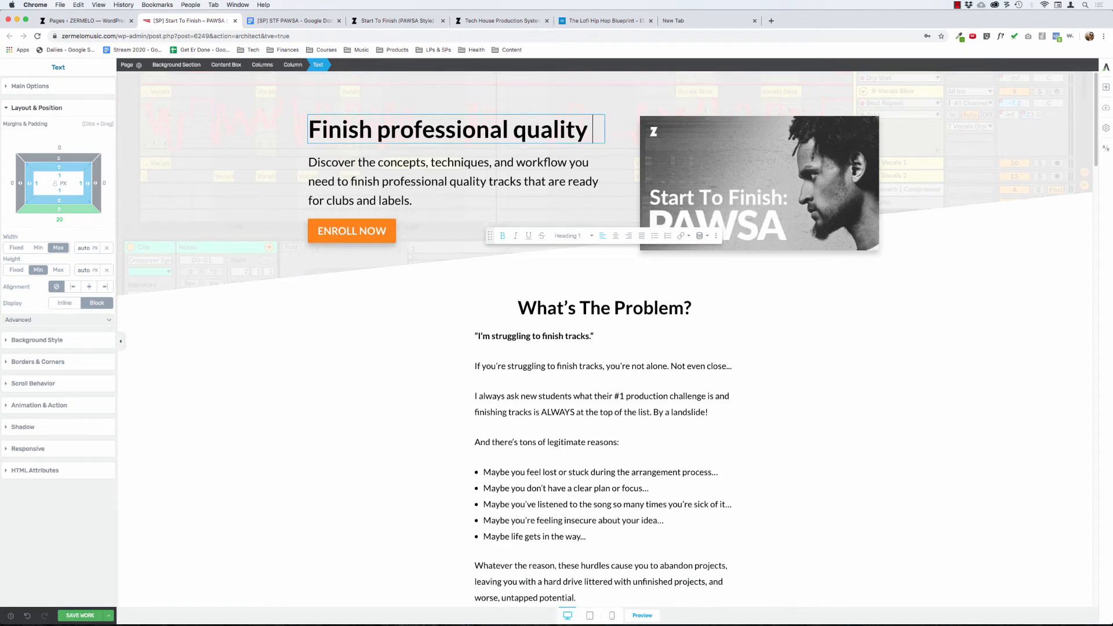
type("tech house t")
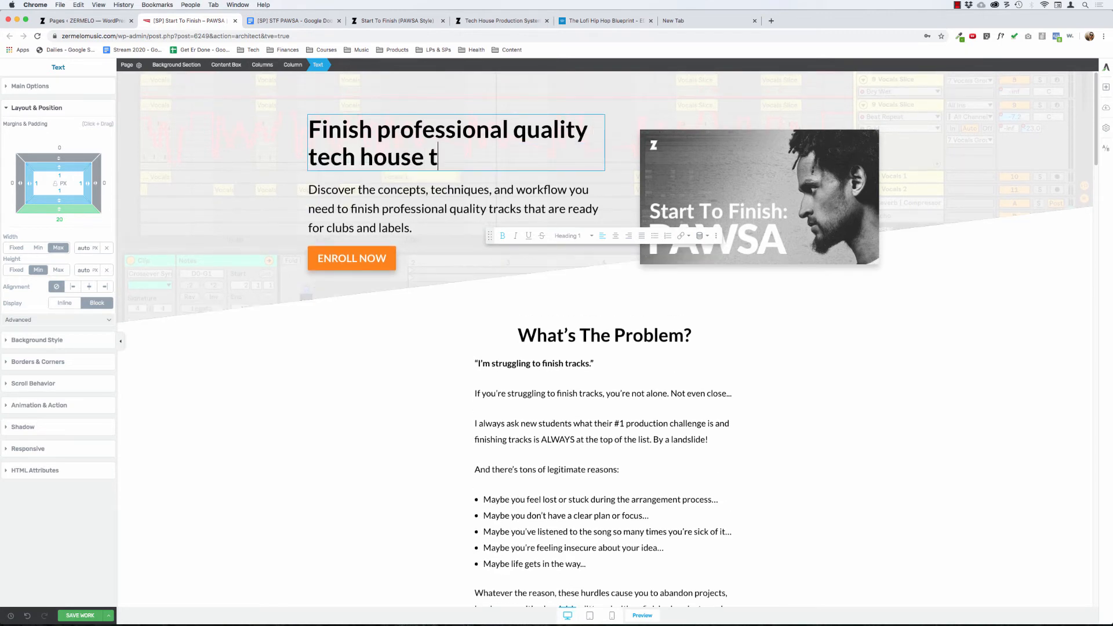
type("racks in Ableton Live")
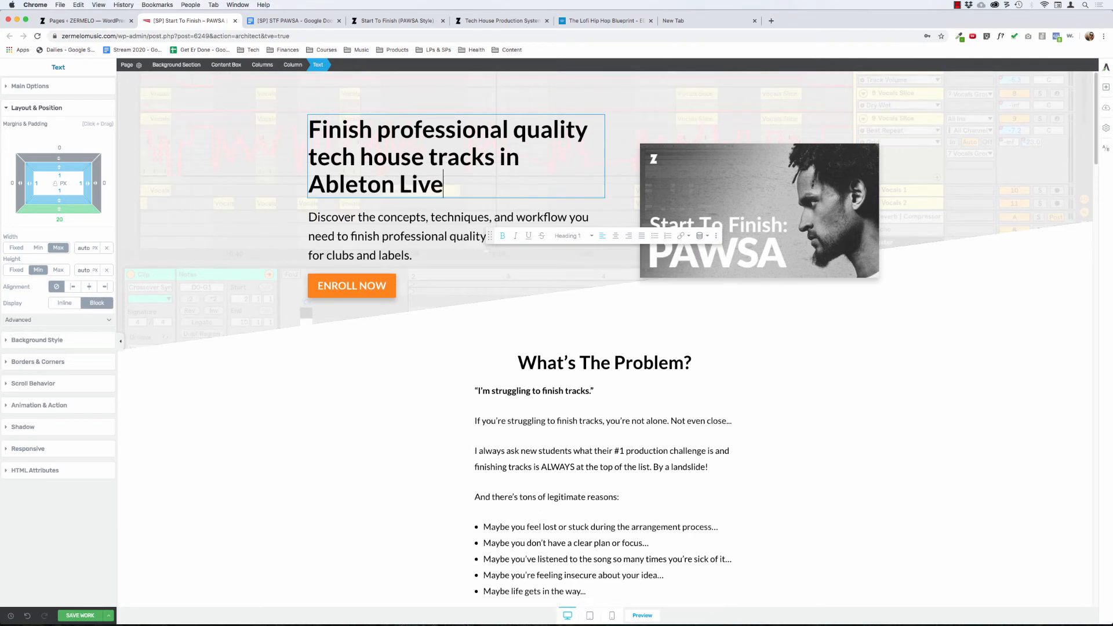
Set the whole hero headline's font size to 68 px and capitalize the first letter of each word with a text transform.
key("super+a")
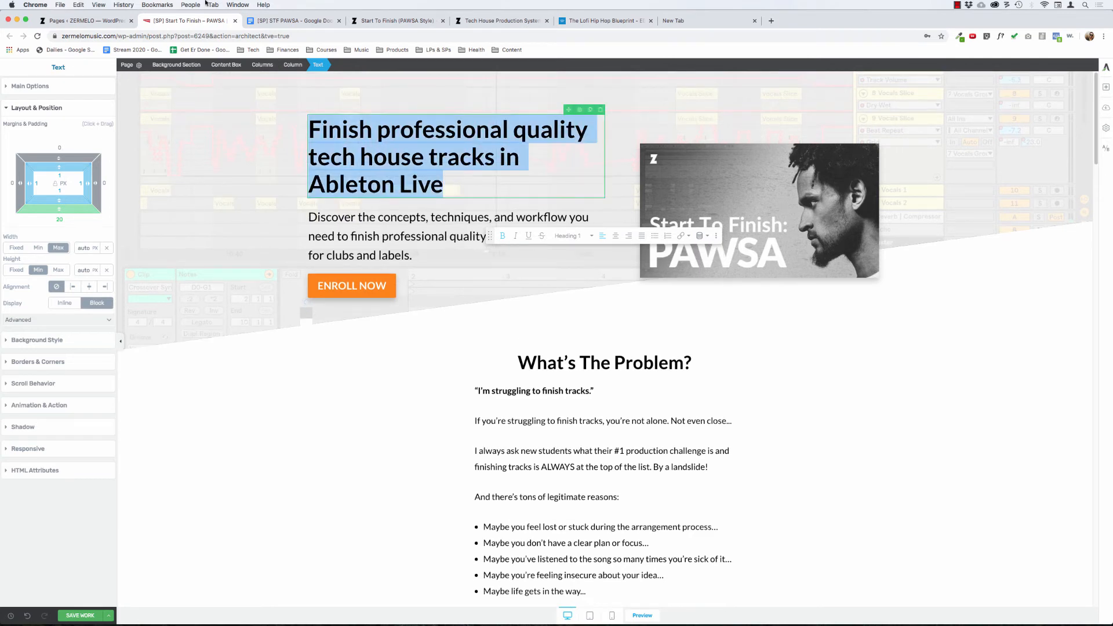
left_click(25, 87)
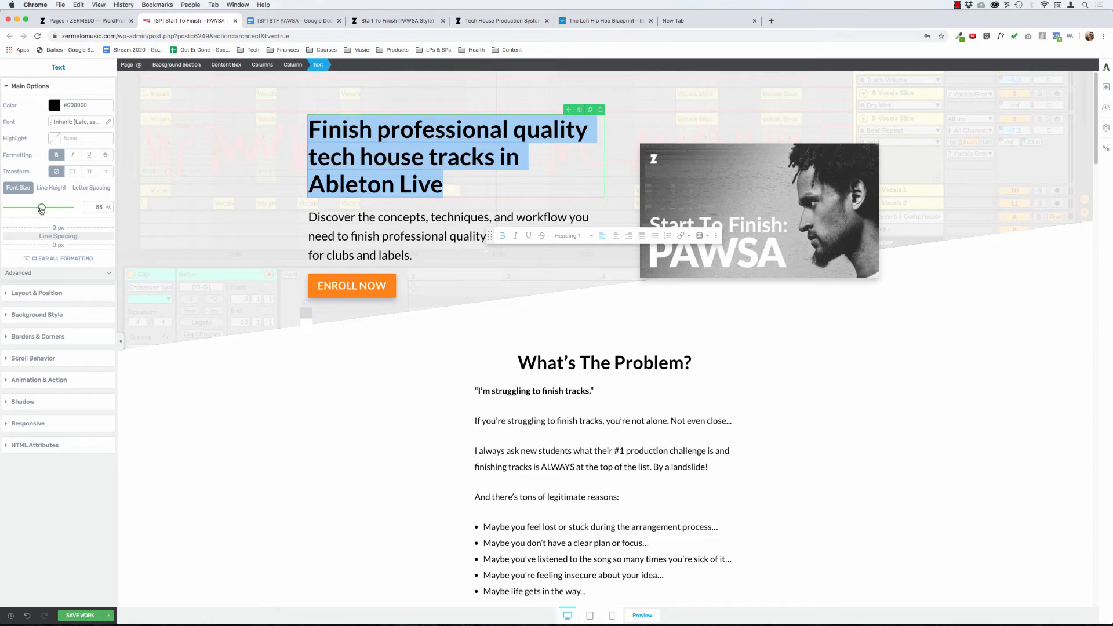
left_click_drag(41, 207, 50, 207)
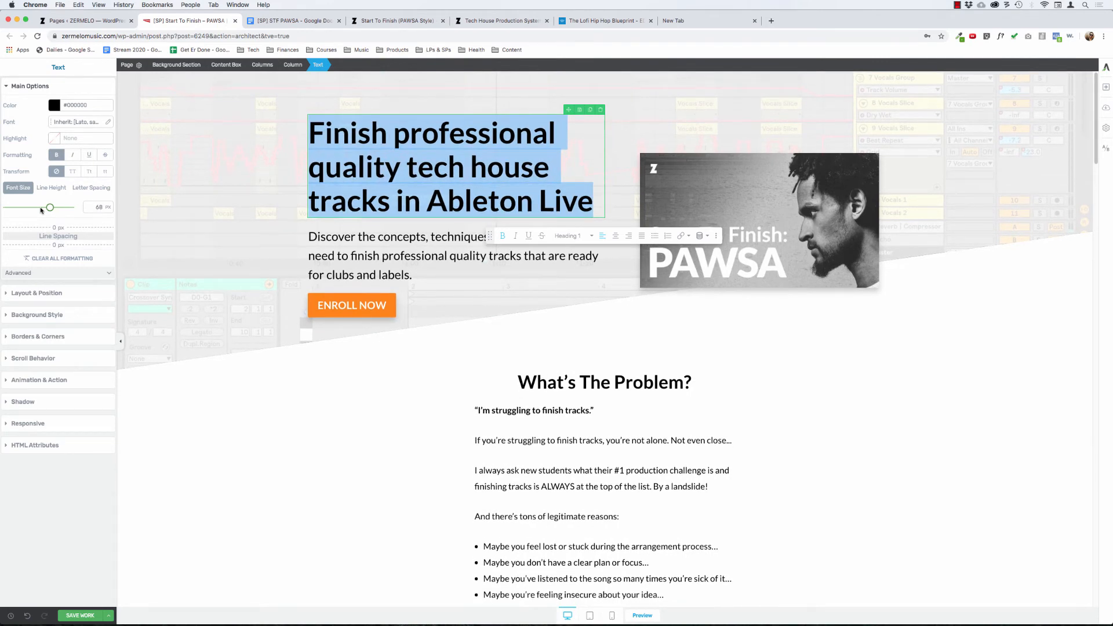
left_click(89, 172)
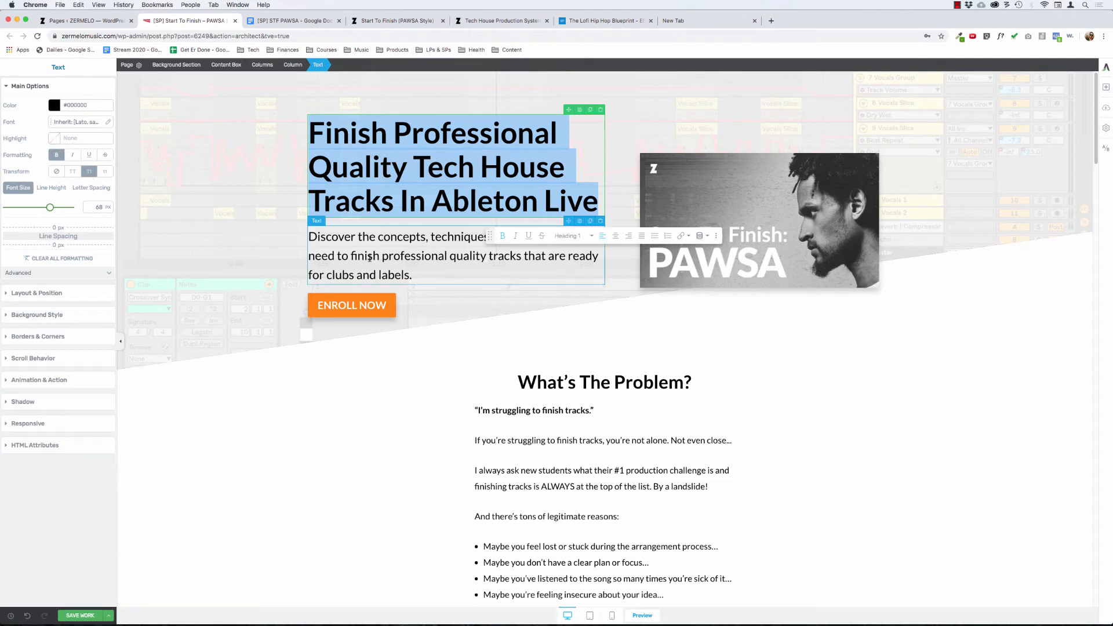
left_click(335, 460)
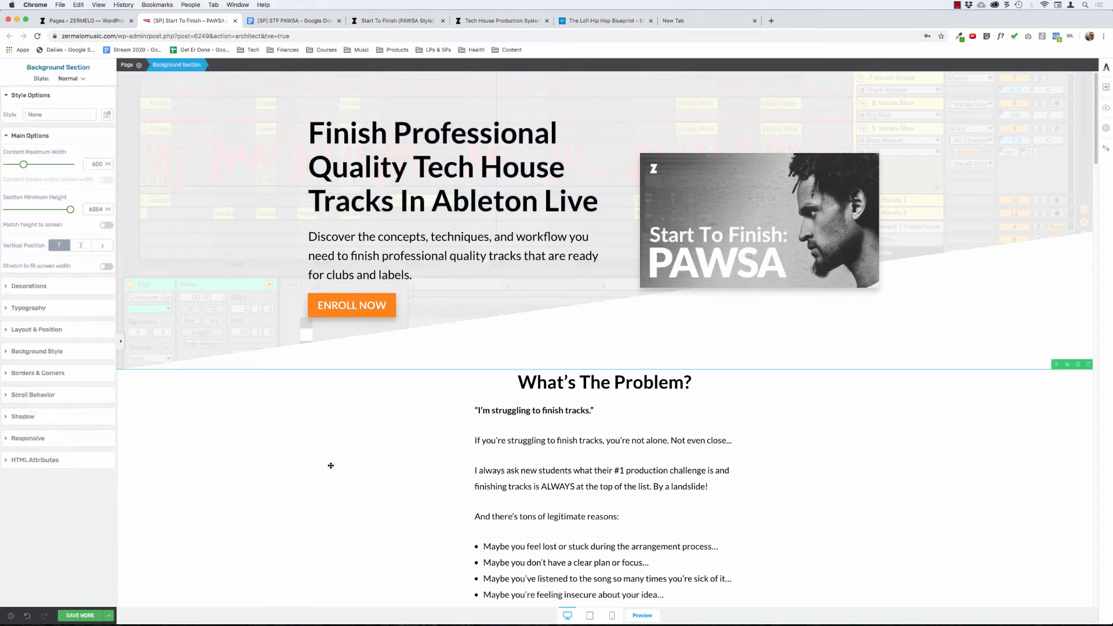
Set the hero headline's font size to 66 px and check the hero of The Lofi Hip Hop Blueprint page for comparison.
left_click(409, 201)
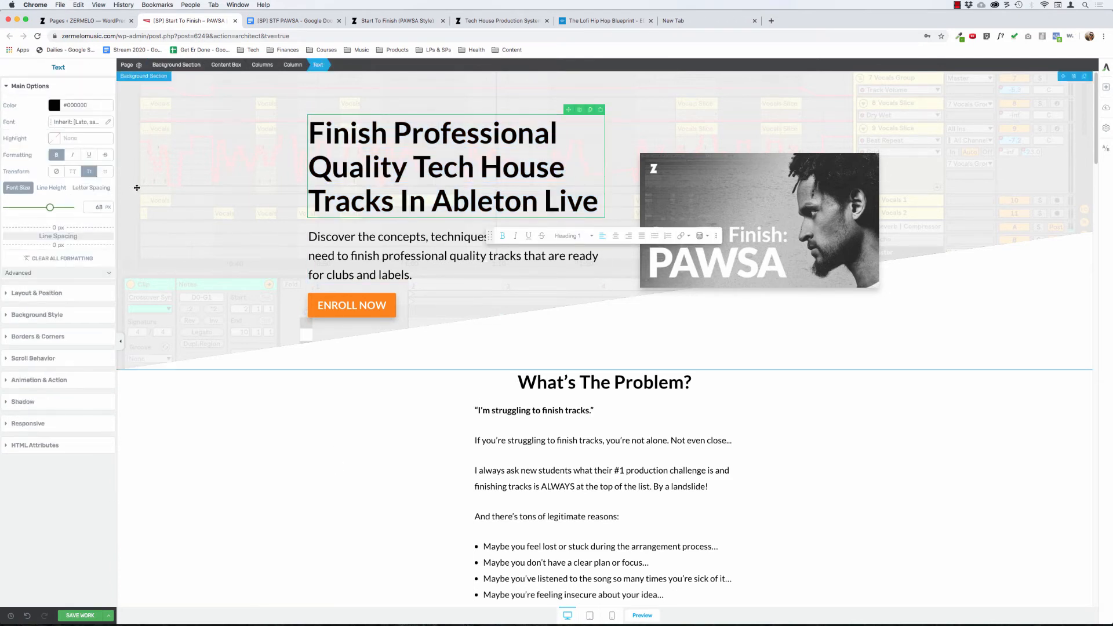
left_click(98, 206)
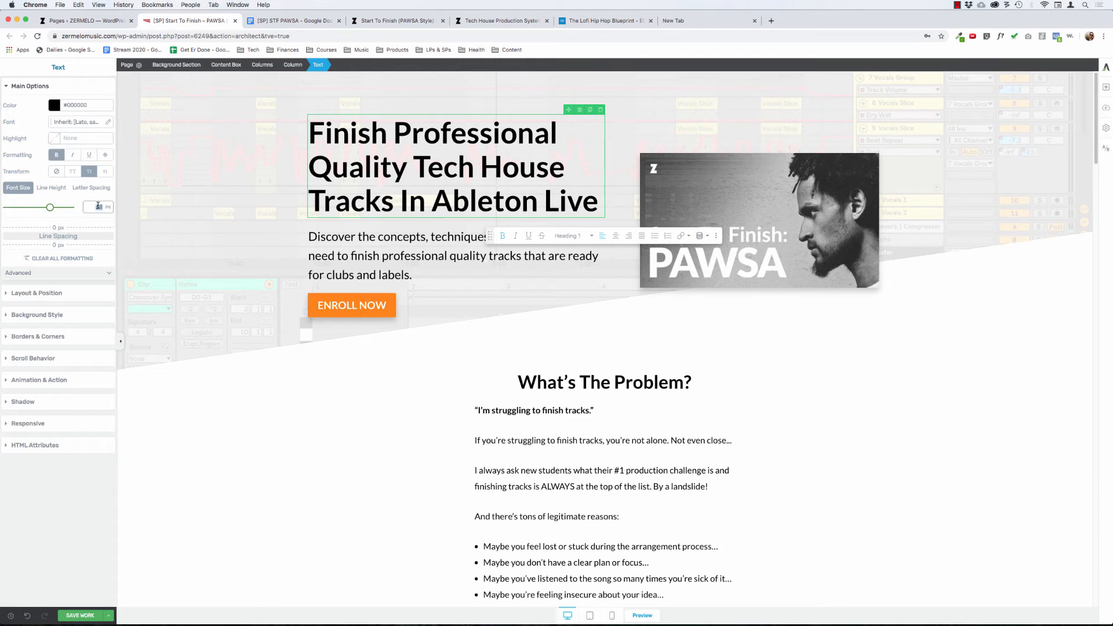
left_click(50, 207)
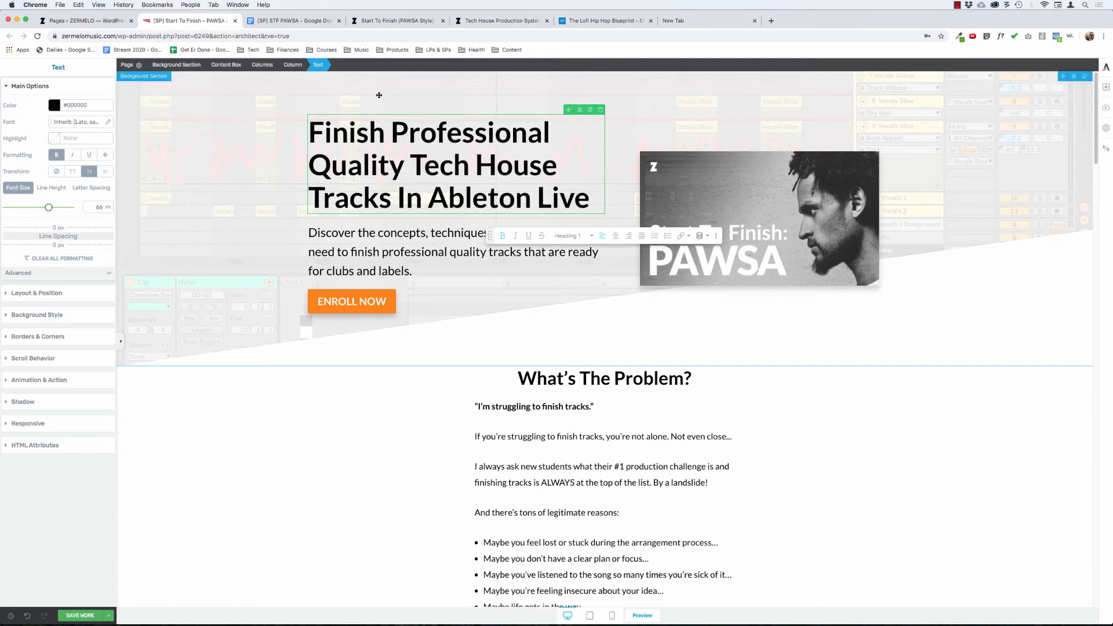
left_click(619, 21)
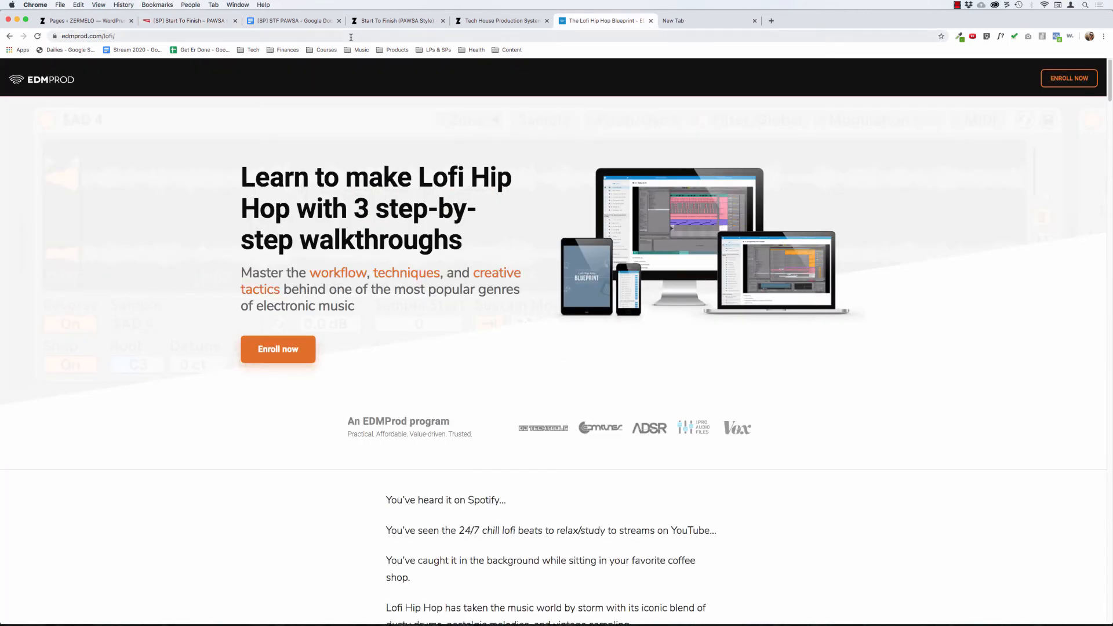
left_click(254, 21)
left_click(191, 22)
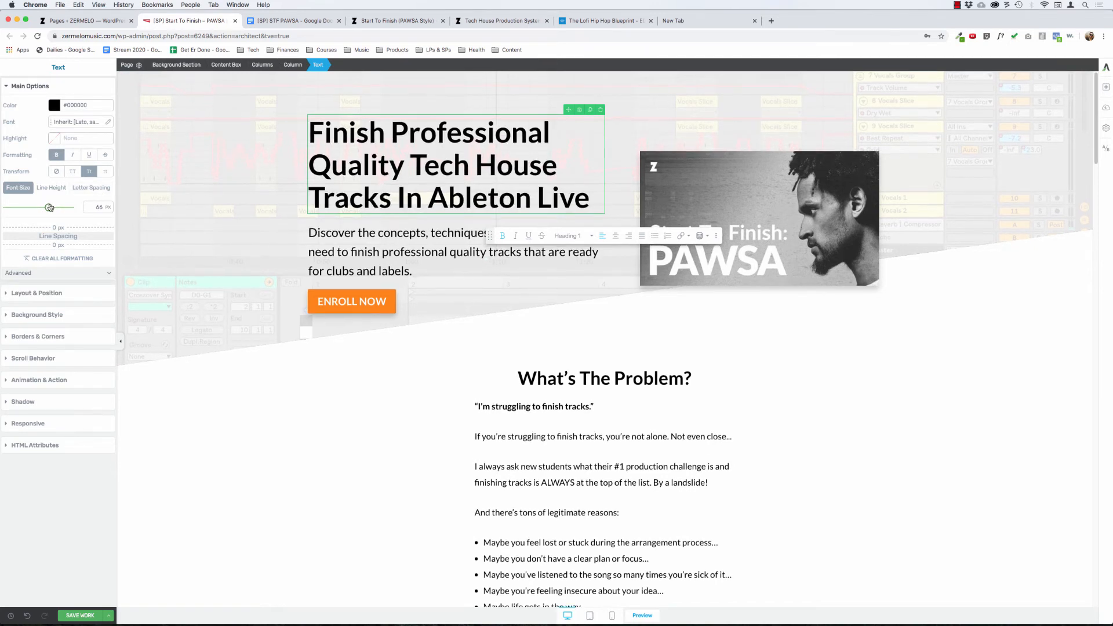
Set the font size of the "Discover the concepts, techniques, and workflow" hero paragraph to 32 px.
left_click(338, 252)
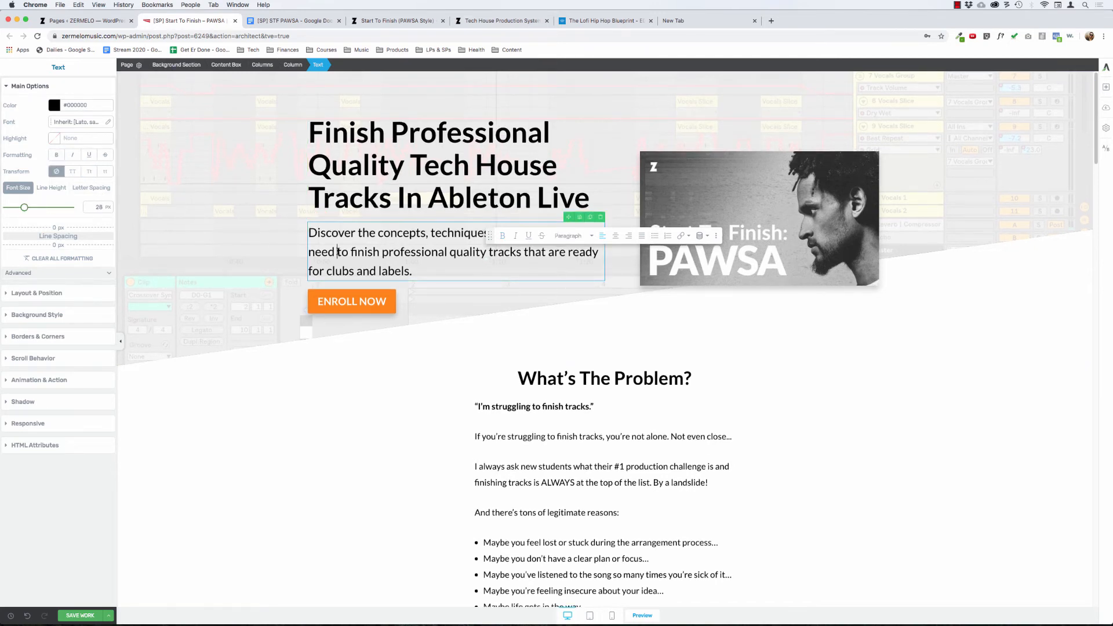
triple_click(338, 252)
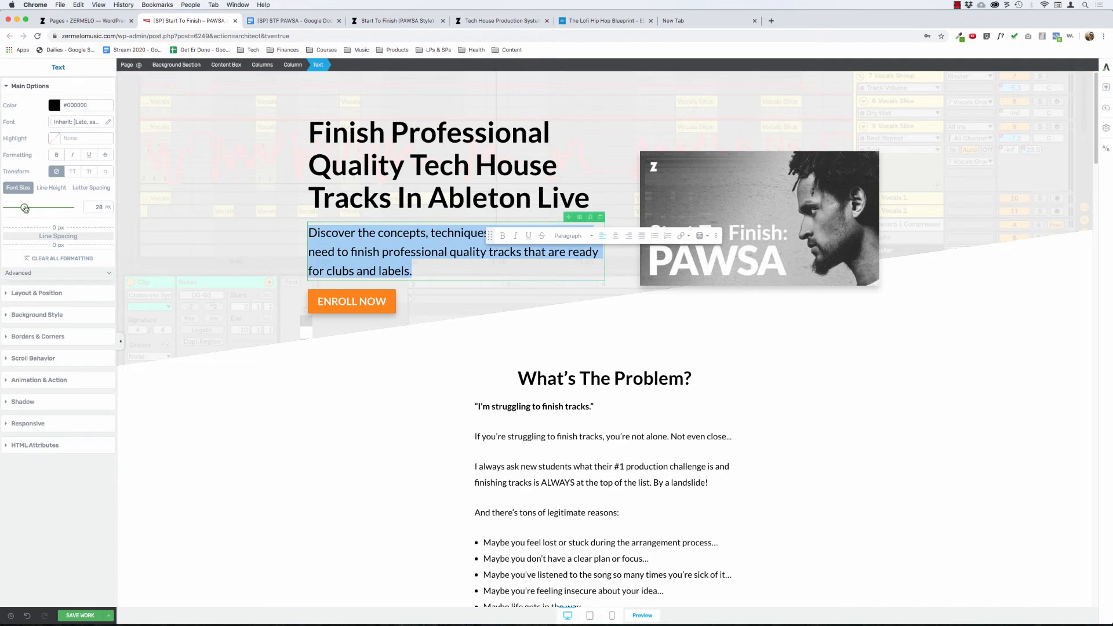
left_click_drag(25, 208, 26, 209)
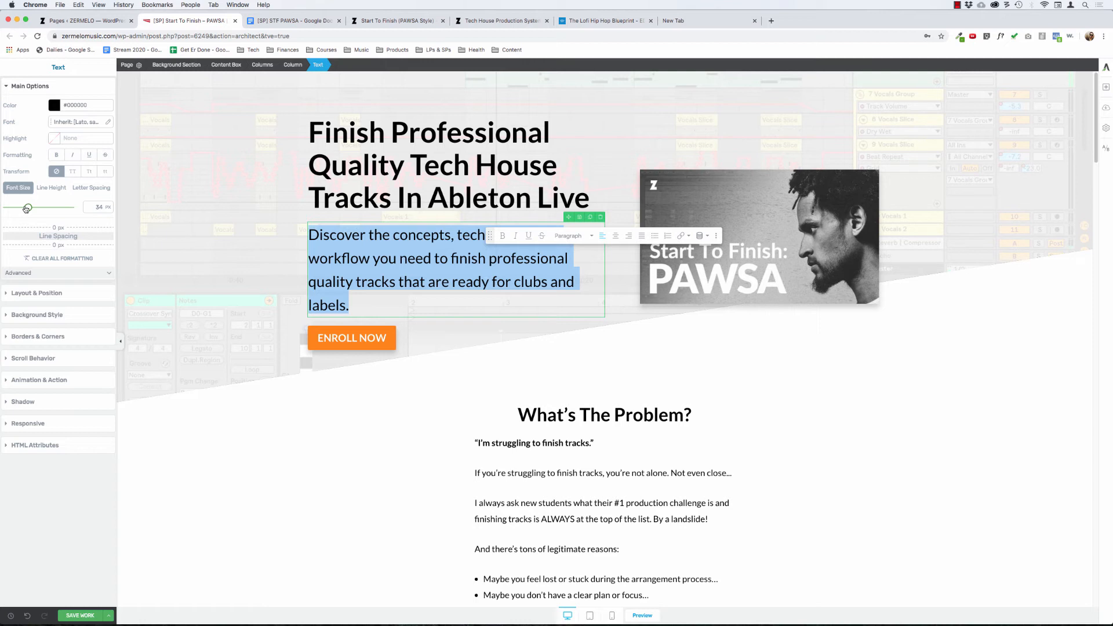
left_click_drag(26, 209, 27, 209)
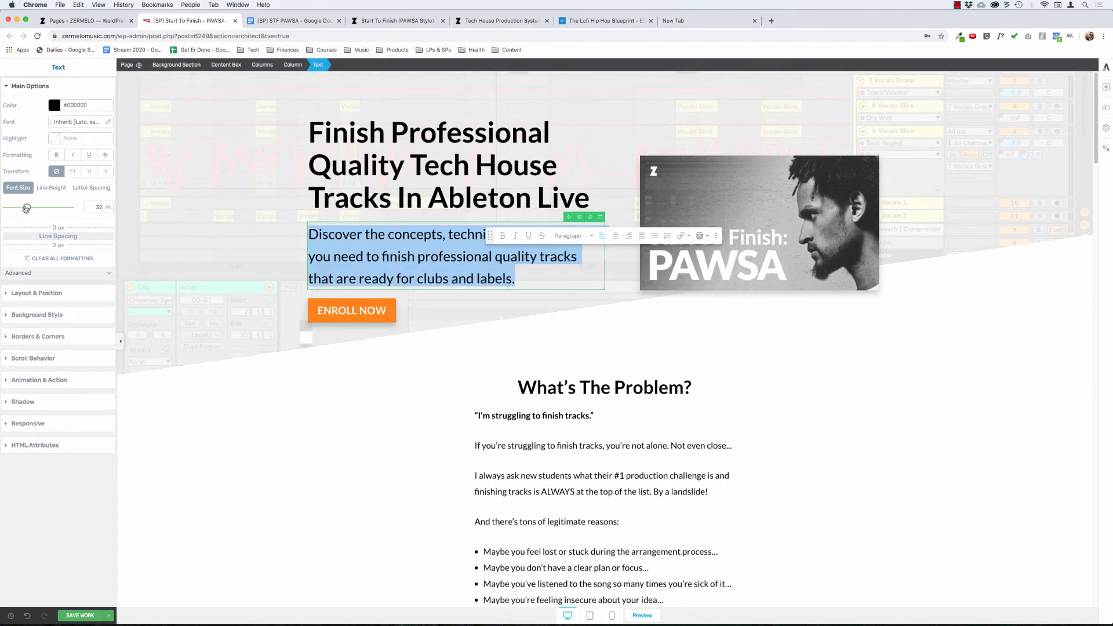
Reduce the font size of the hero headline slightly.
left_click(348, 165)
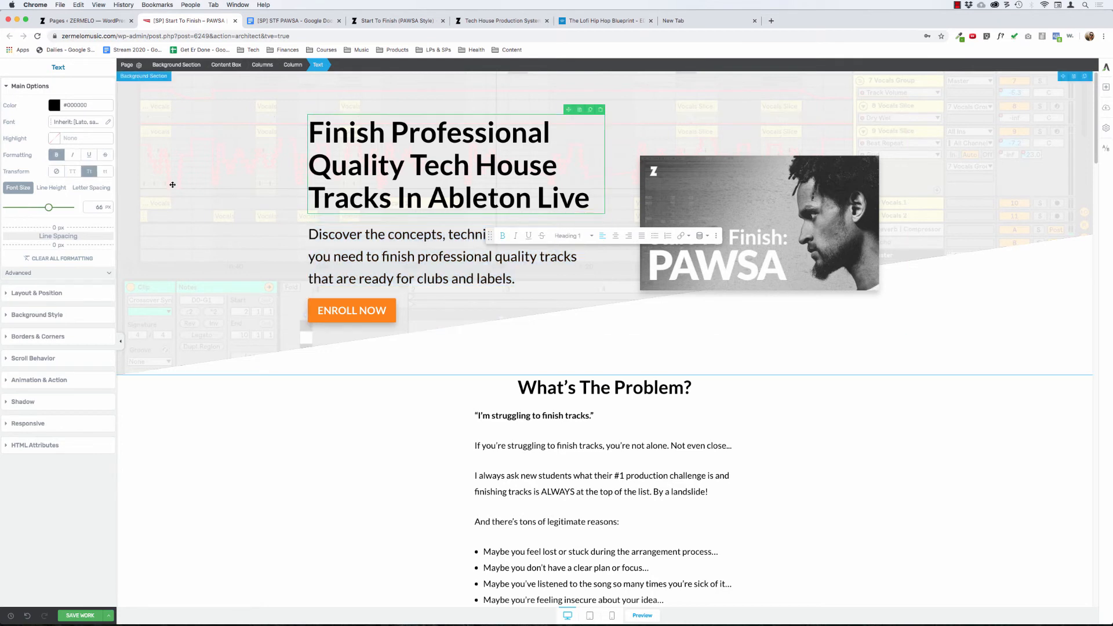
left_click_drag(49, 207, 51, 207)
left_click(336, 427)
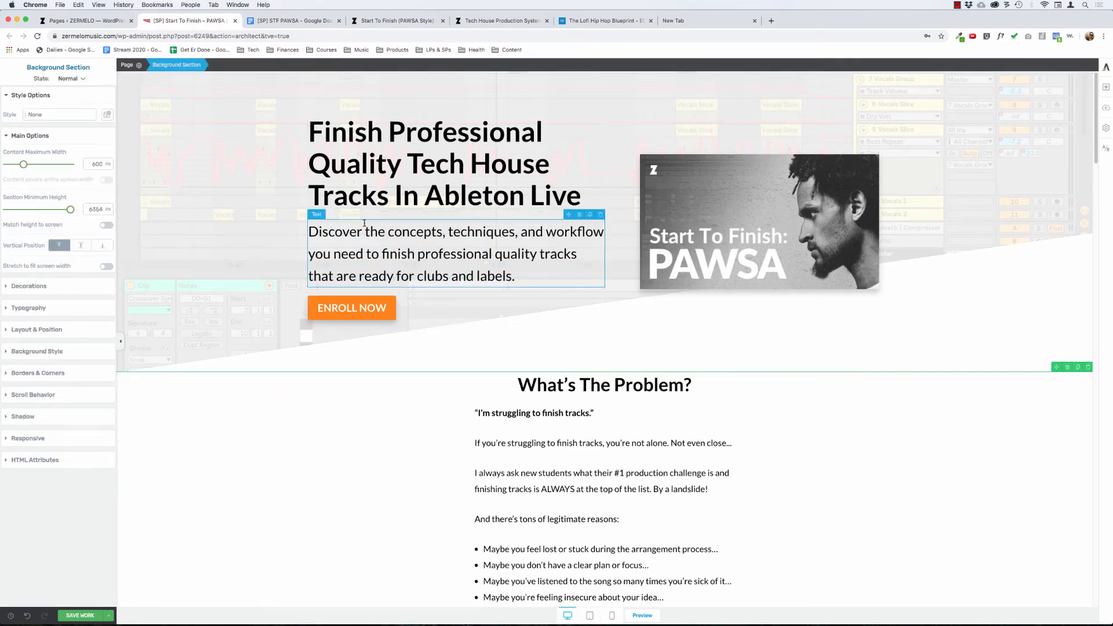
left_click(351, 251)
left_click(346, 307)
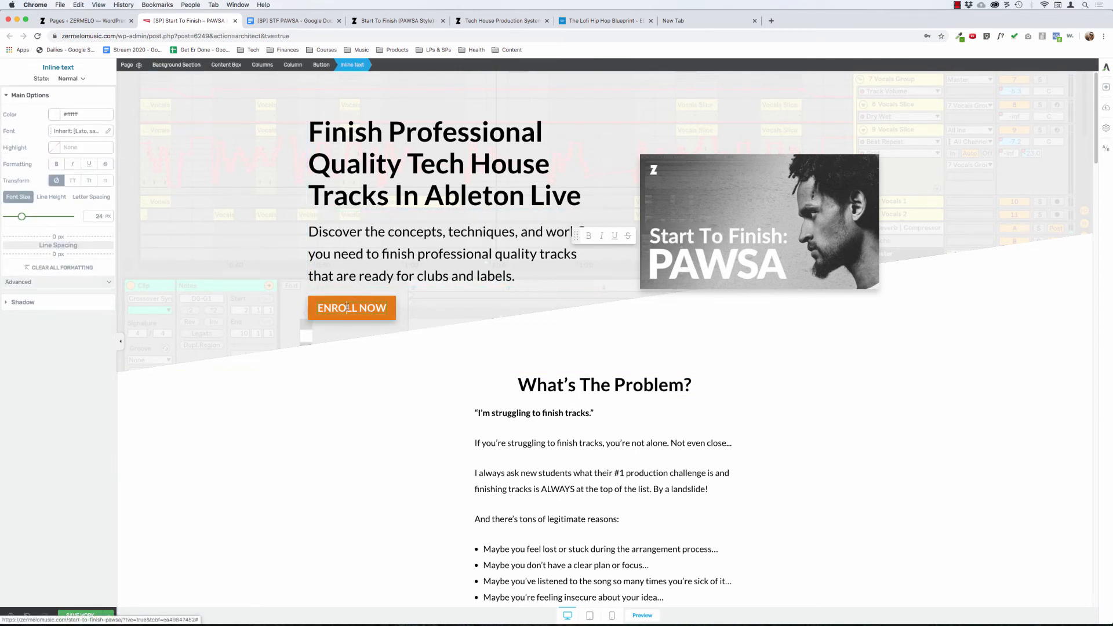
left_click(343, 333)
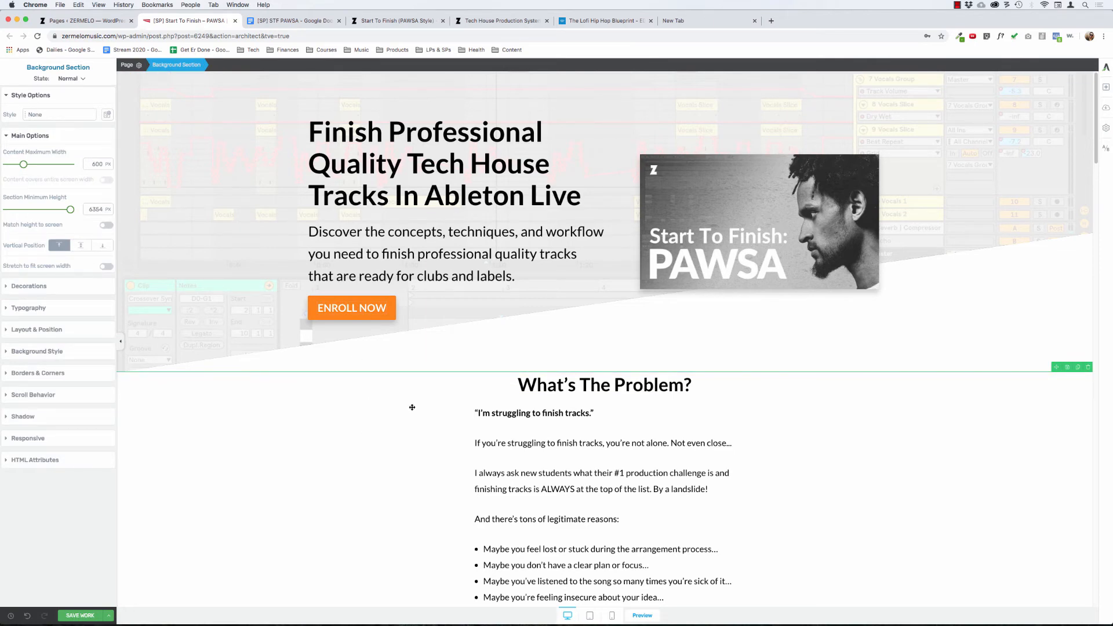
Set the font size of the "What's The Problem?" heading to 51 px, checking it against the hero text.
scroll(410, 405, "down", 1)
scroll(463, 326, "up", 1)
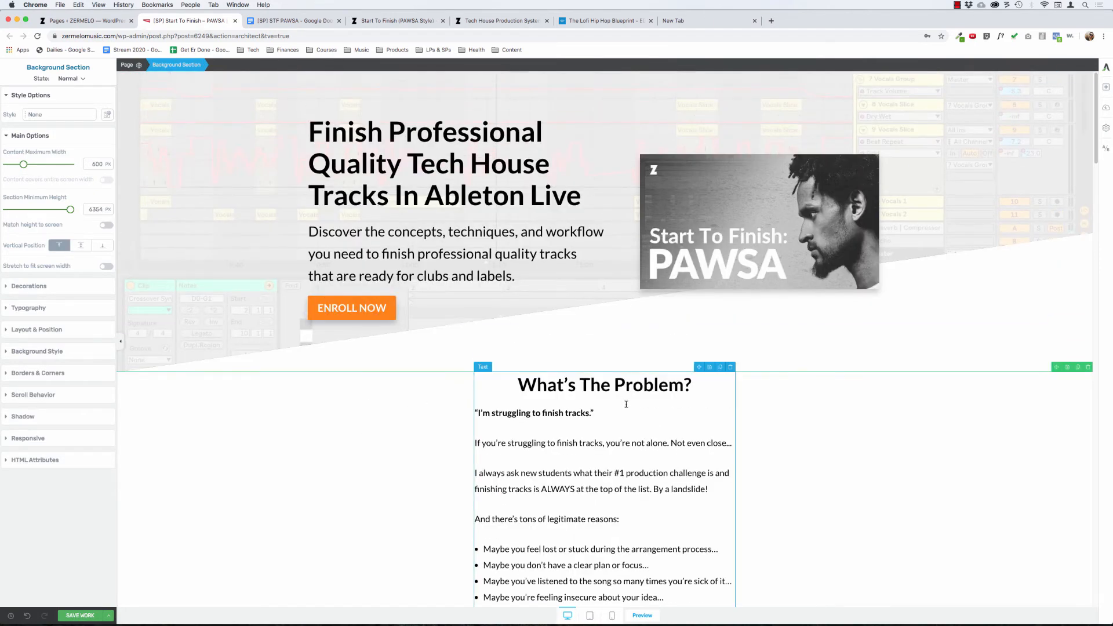
left_click(579, 384)
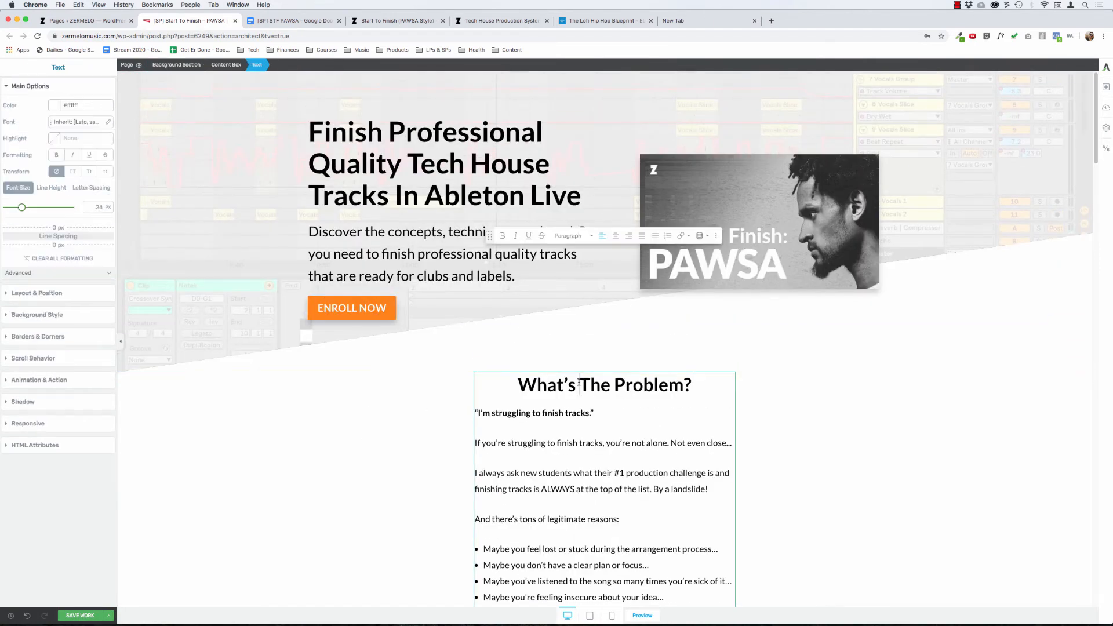
left_click(560, 411)
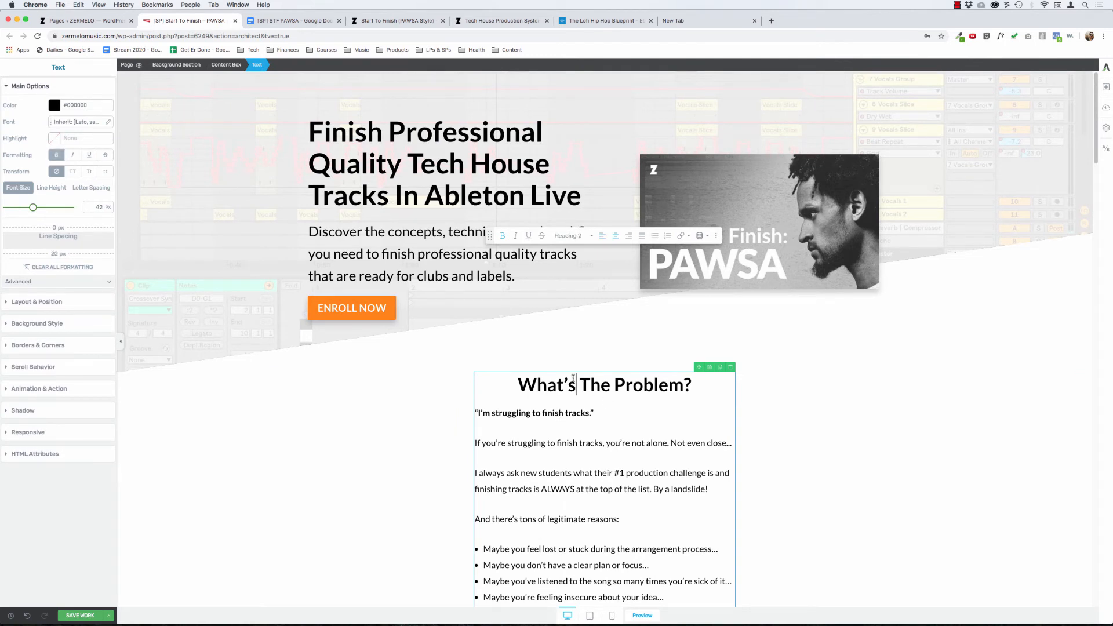
left_click(435, 117)
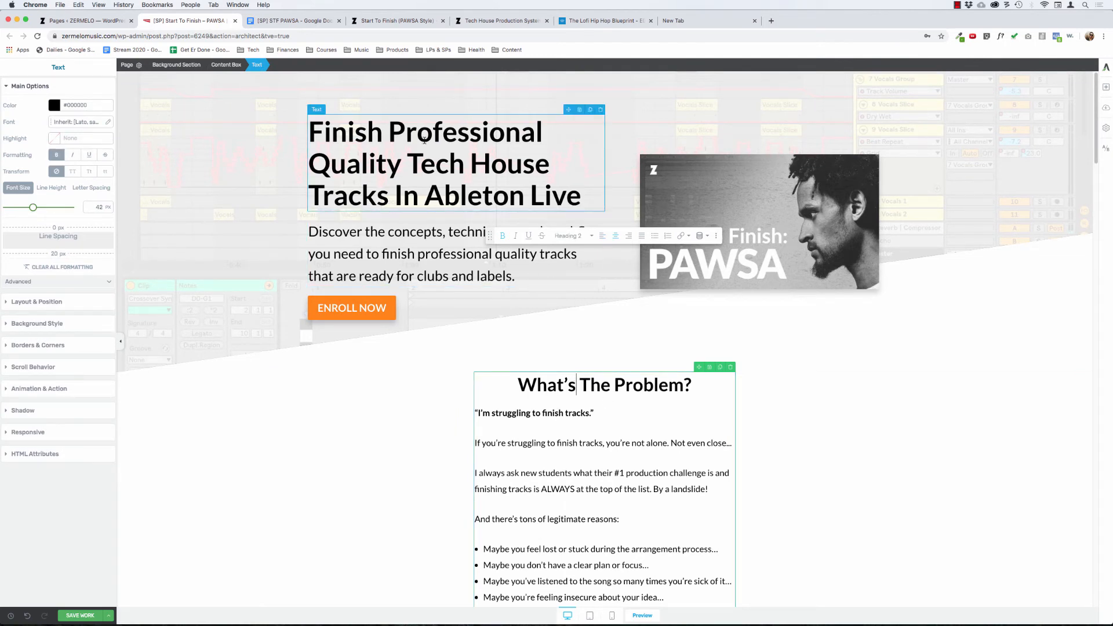
left_click(417, 135)
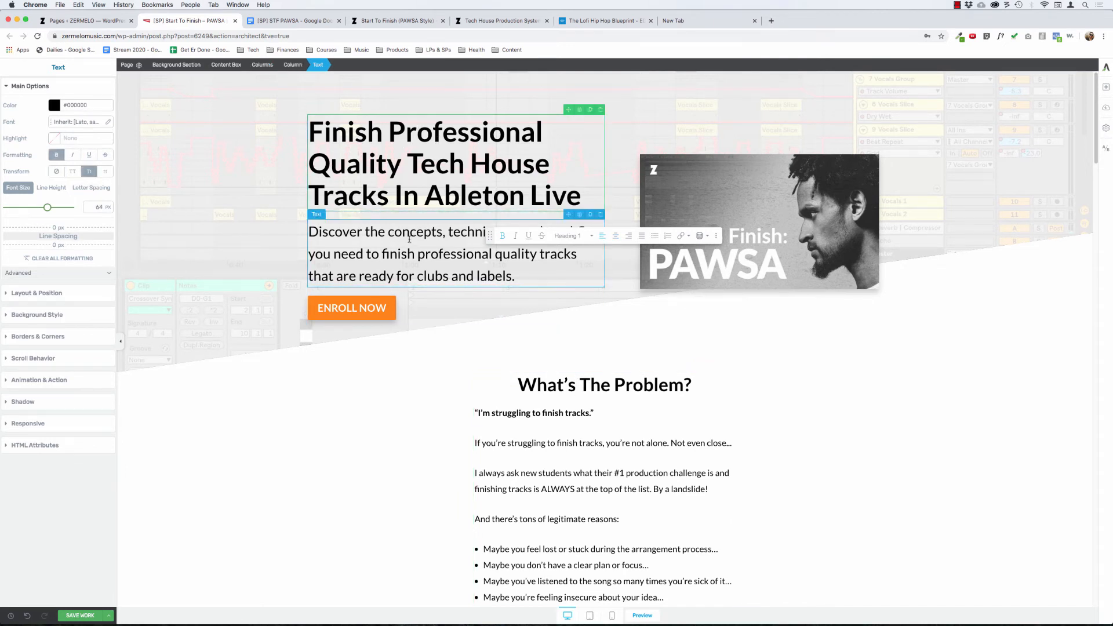
left_click(410, 232)
triple_click(555, 386)
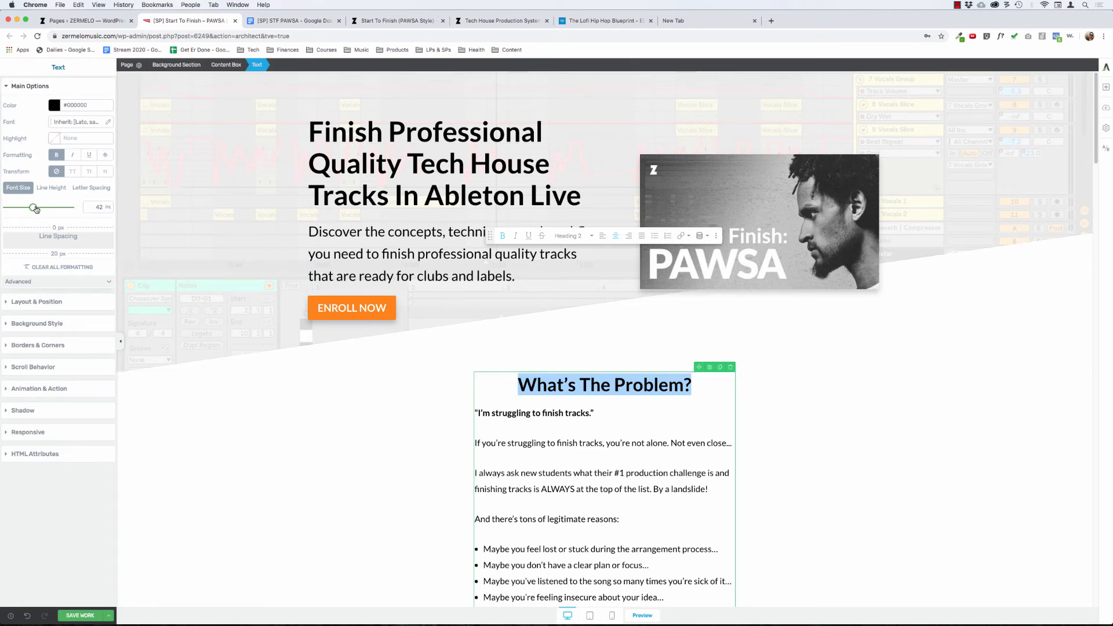
left_click_drag(34, 208, 38, 208)
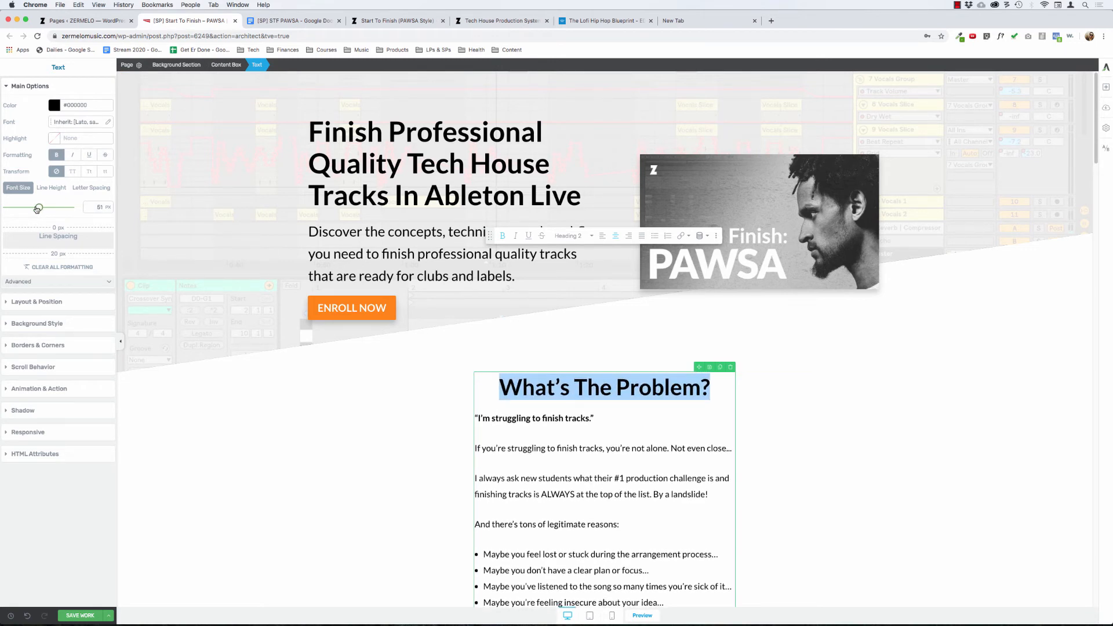
left_click(312, 451)
Set the "I'm struggling to finish tracks." line to 32 px and center it.
triple_click(551, 423)
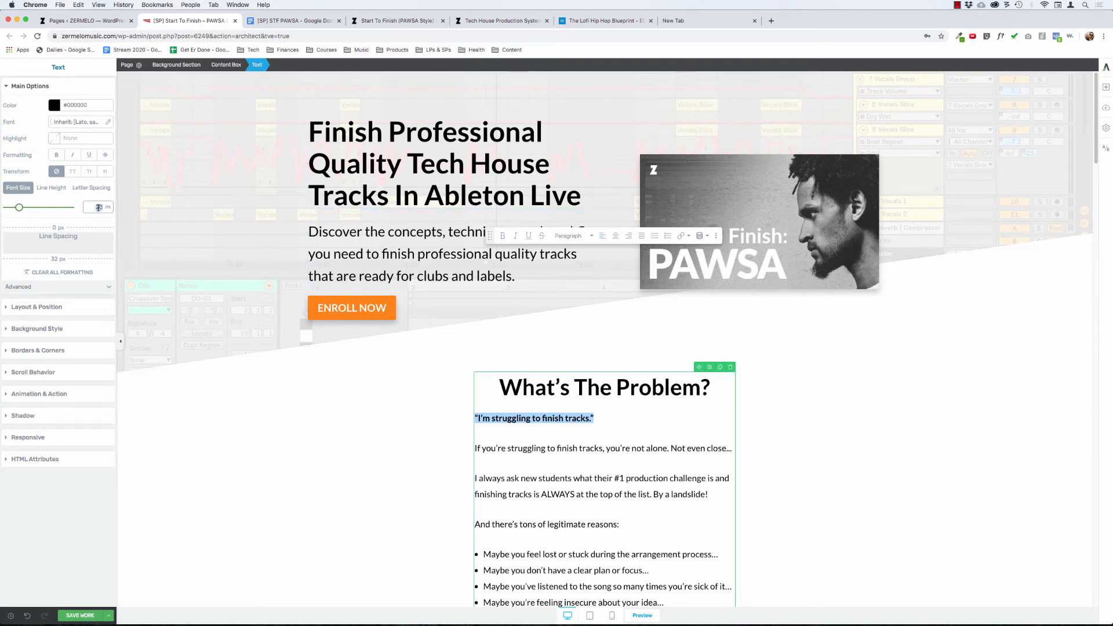
type("32")
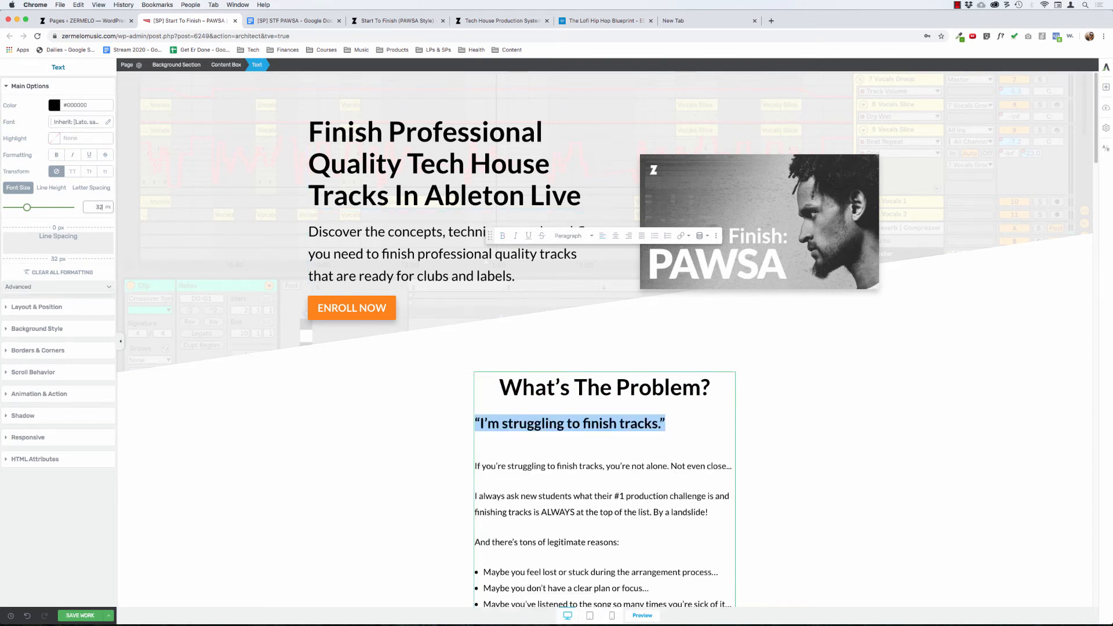
left_click(615, 235)
left_click(527, 463)
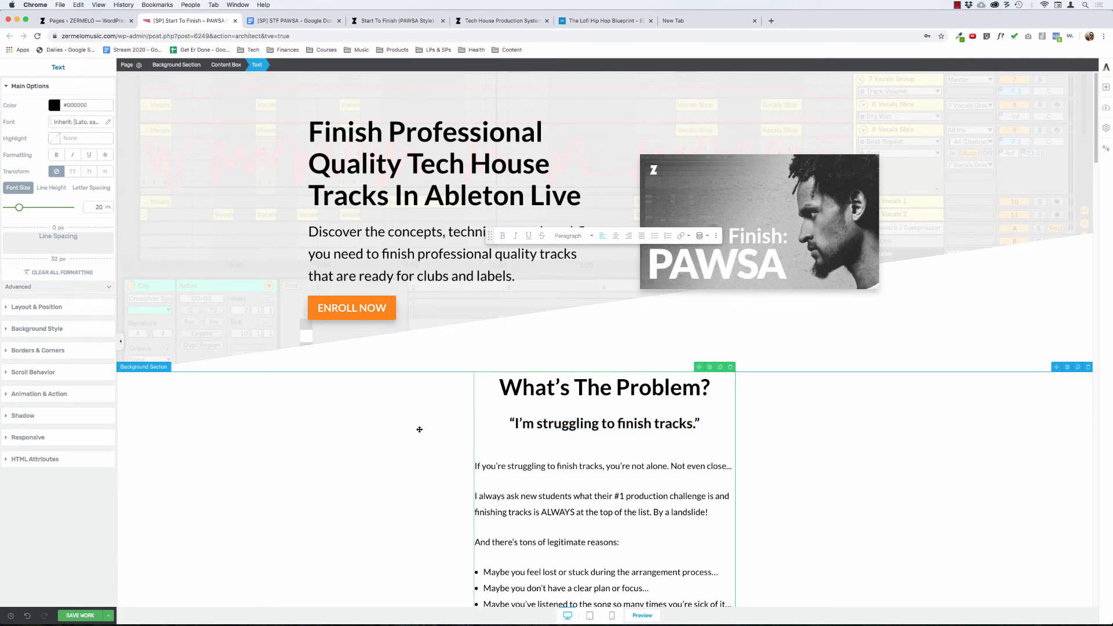
left_click(540, 432)
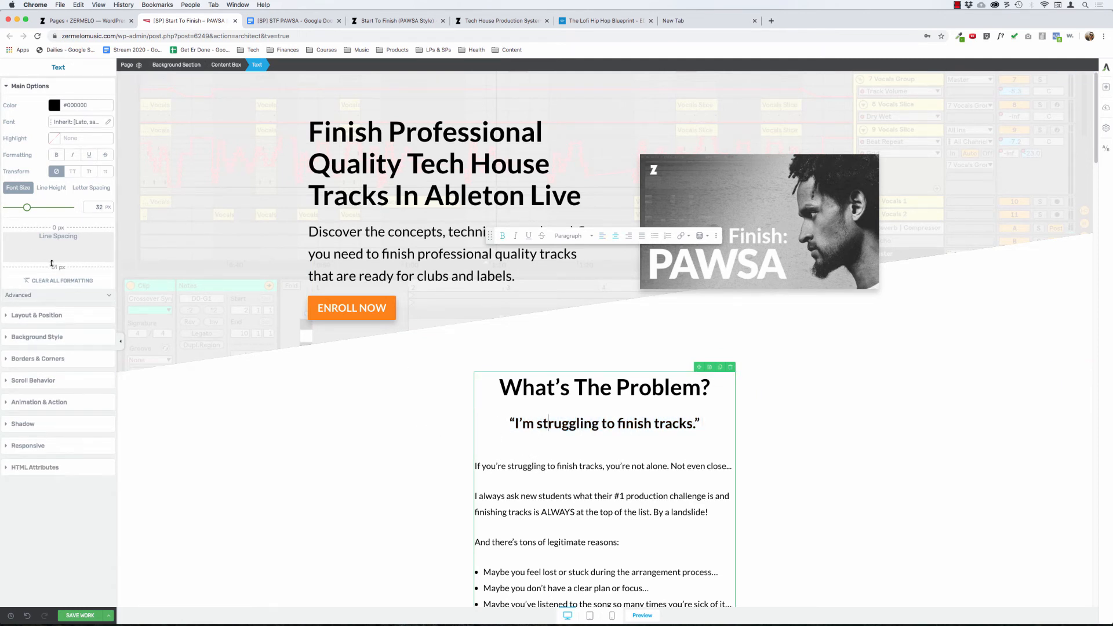
left_click(371, 427)
Center the bold "I'm struggling to get that pro sound." line in the body copy.
scroll(383, 432, "down", 2)
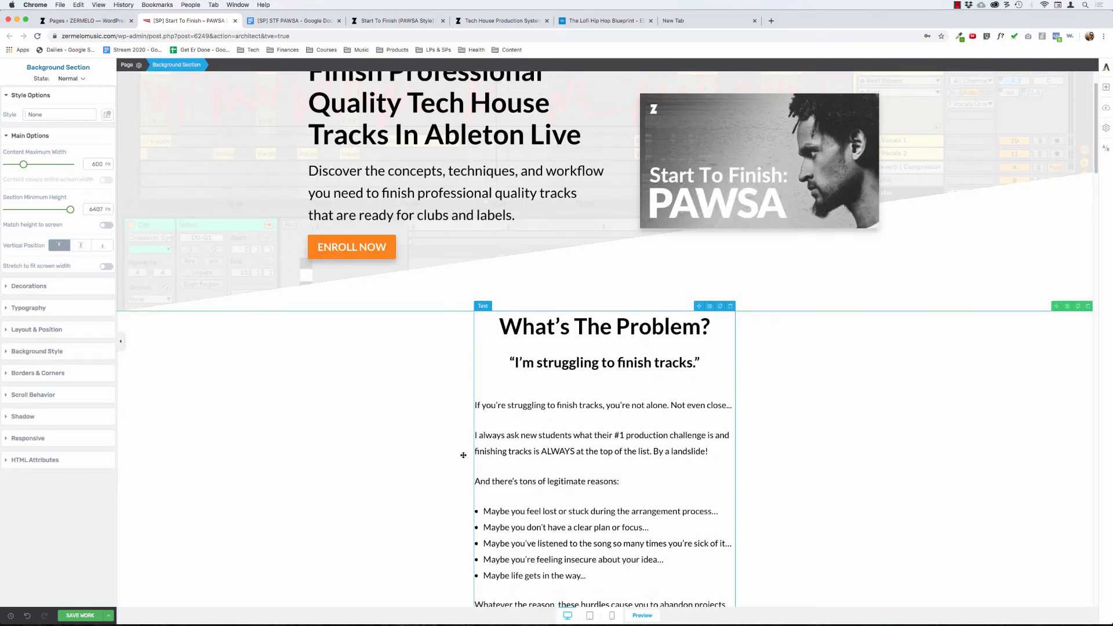
scroll(404, 434, "down", 10)
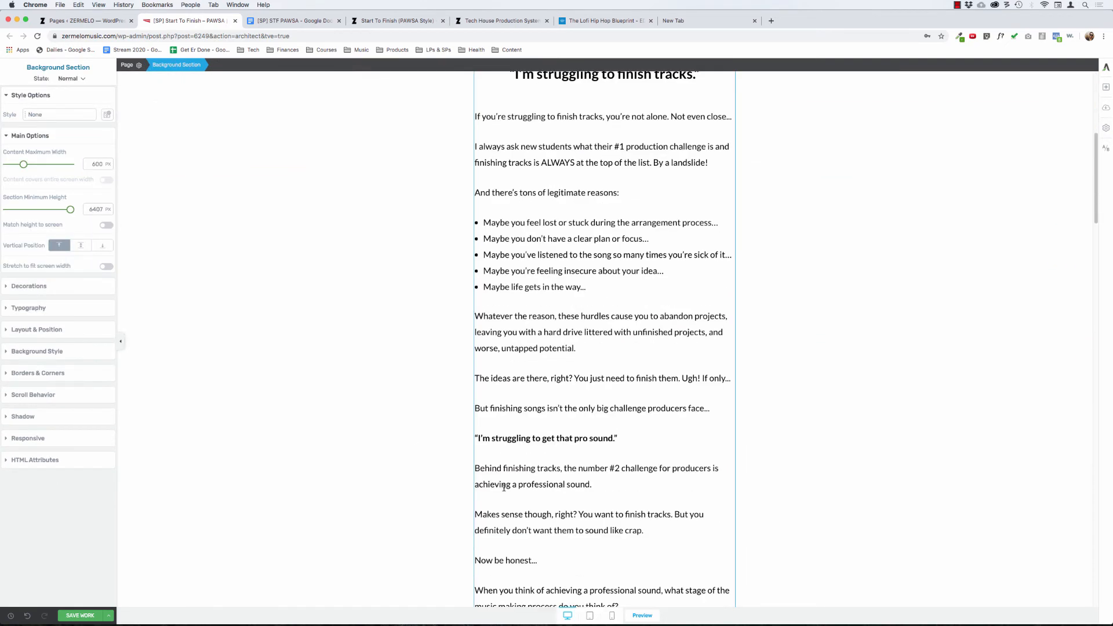
triple_click(634, 440)
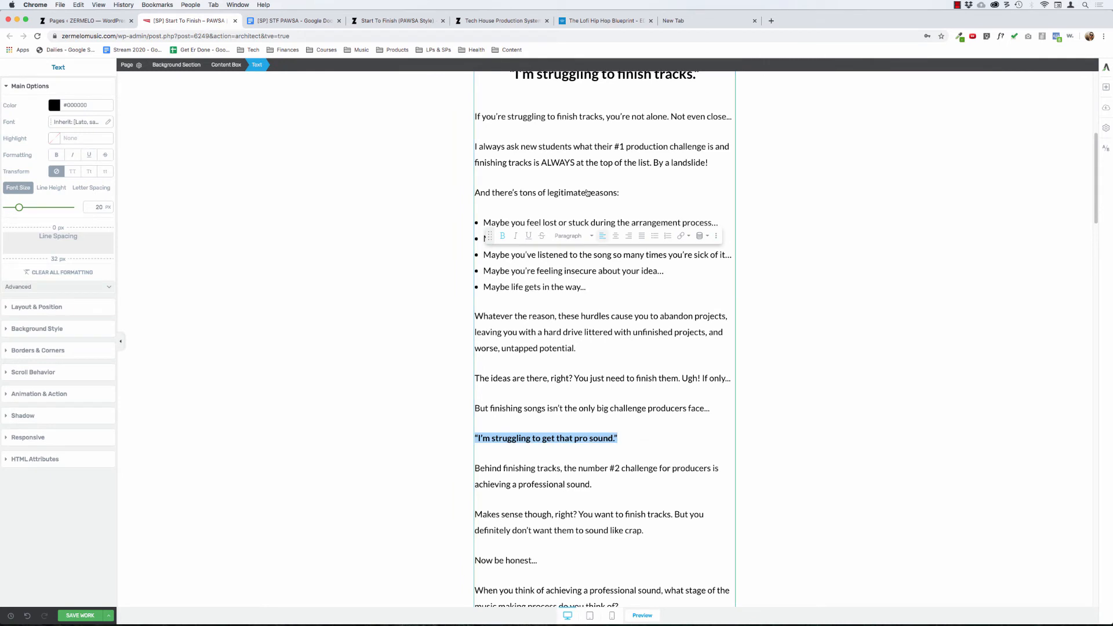
left_click(616, 235)
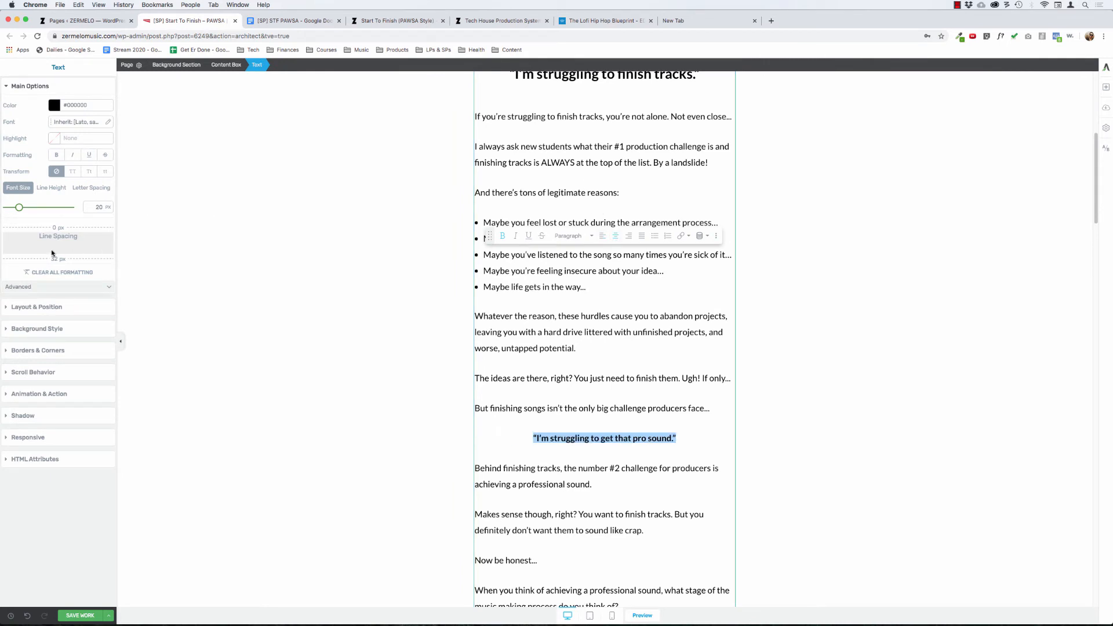
Format the "I'm struggling to finish tracks." line as Heading 3 with a font size of 32 px.
scroll(530, 272, "up", 12)
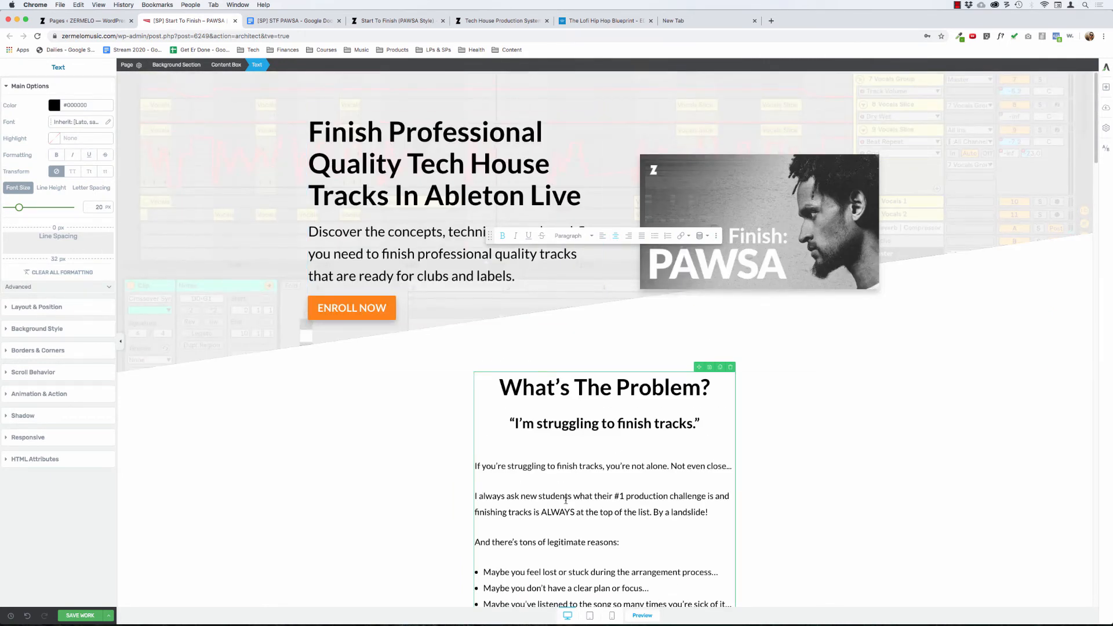
triple_click(572, 429)
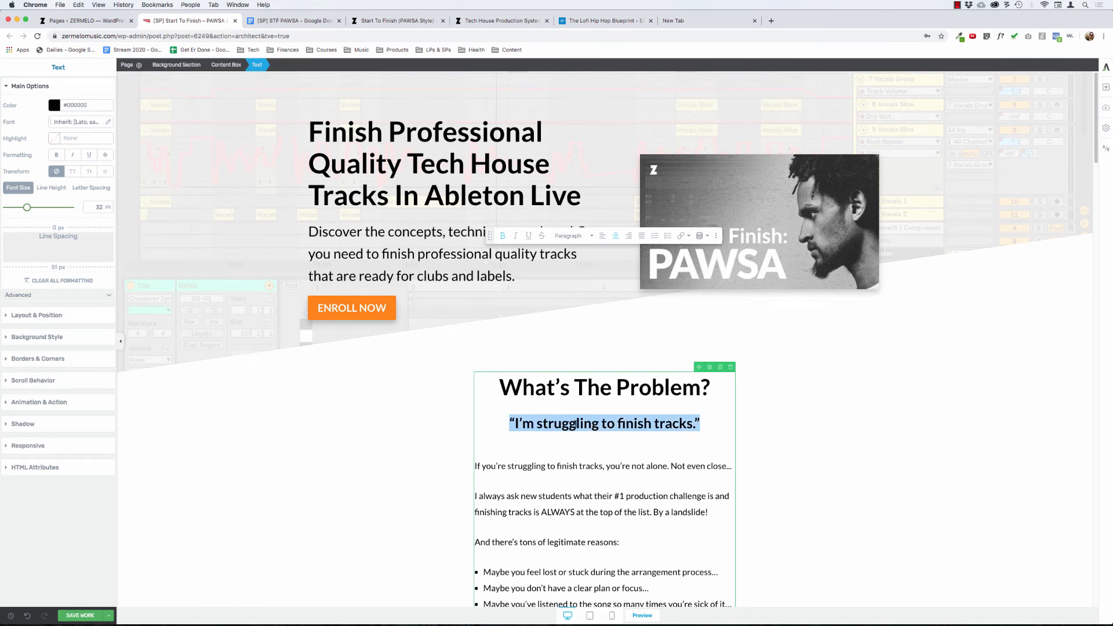
left_click(571, 235)
mouse_move(591, 318)
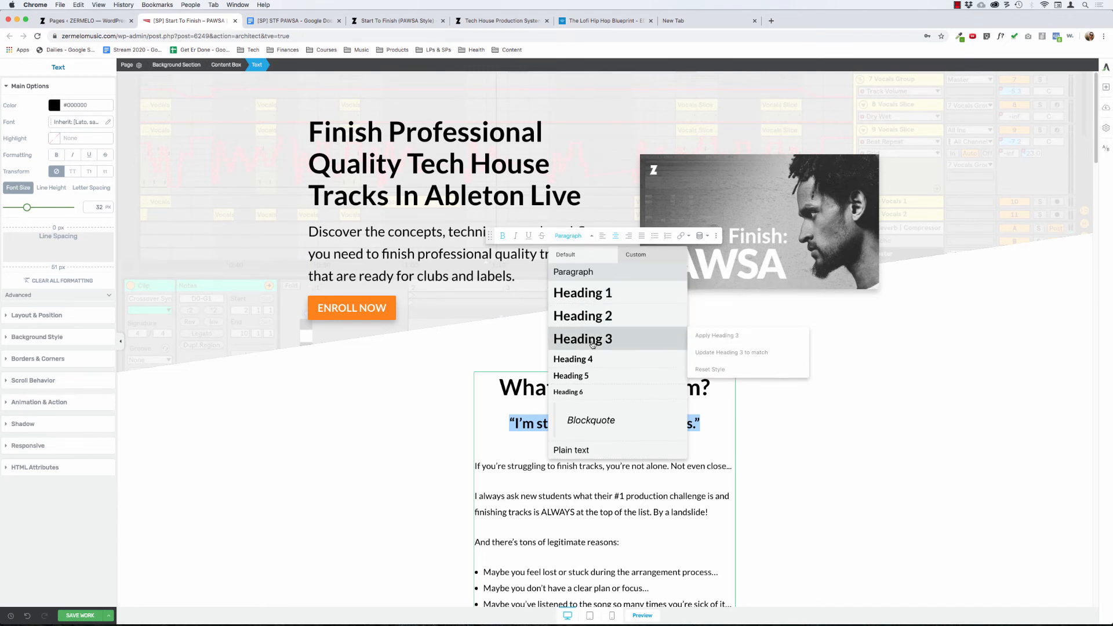
left_click(592, 341)
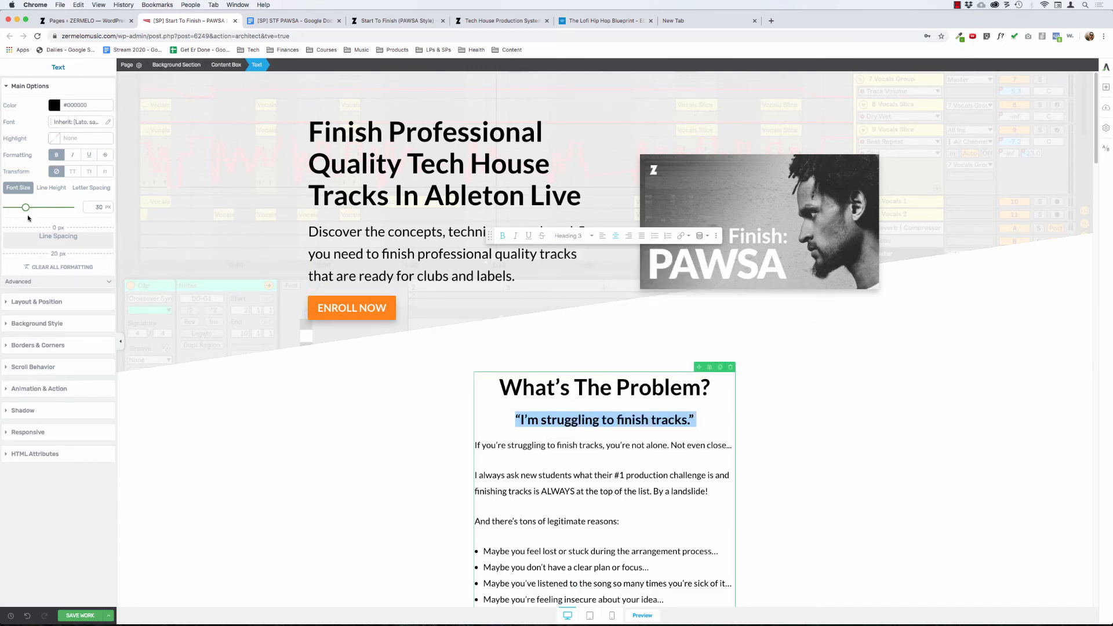
left_click_drag(27, 208, 27, 208)
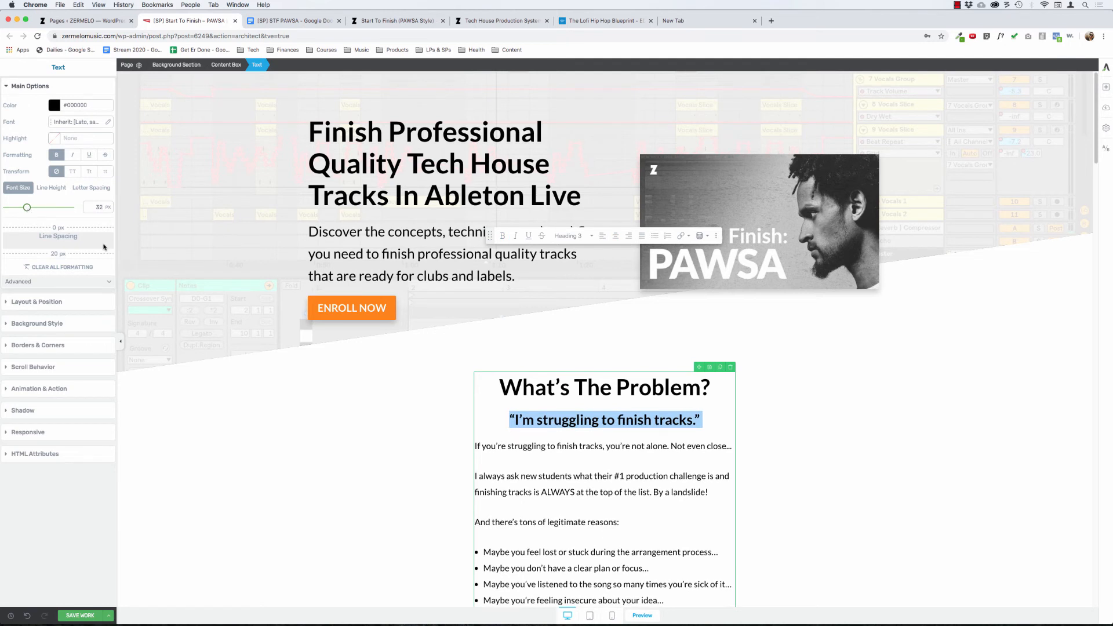
Update the Heading 3 style to match the selected "I'm struggling to finish tracks." subheading.
left_click(584, 237)
mouse_move(589, 348)
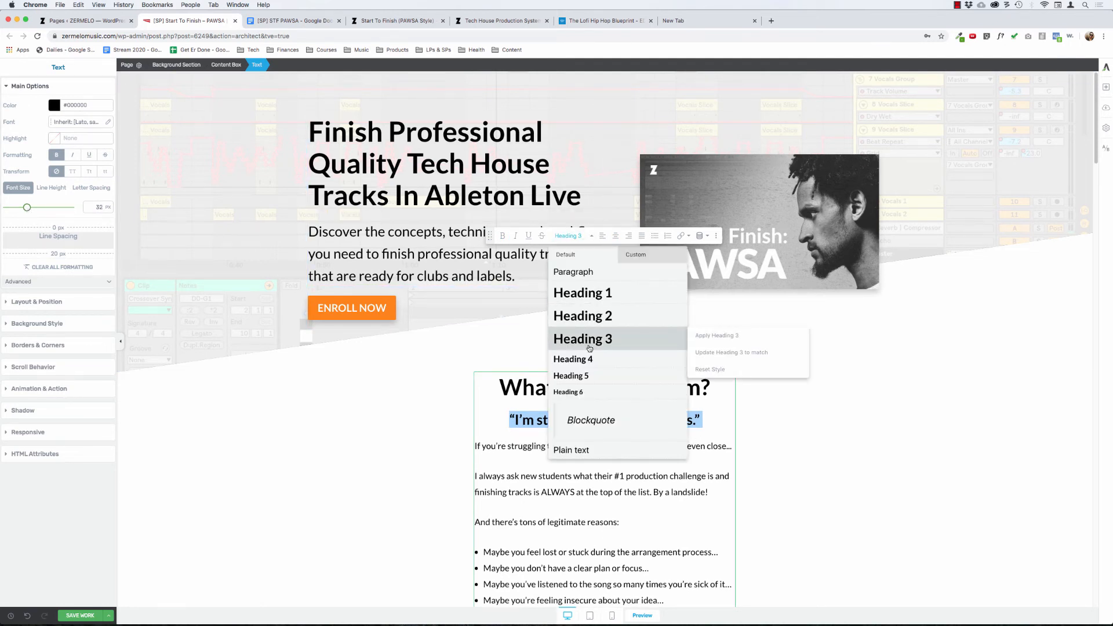
left_click(706, 355)
Apply the Heading 3 style to the "I'm struggling to get that pro sound." line.
scroll(445, 417, "down", 10)
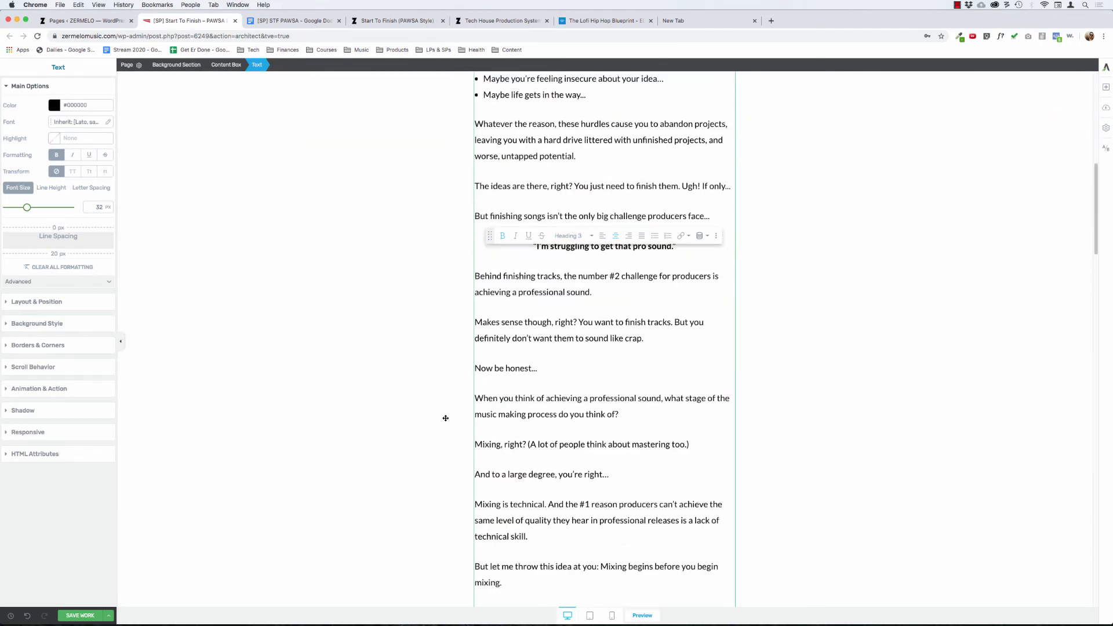
triple_click(613, 248)
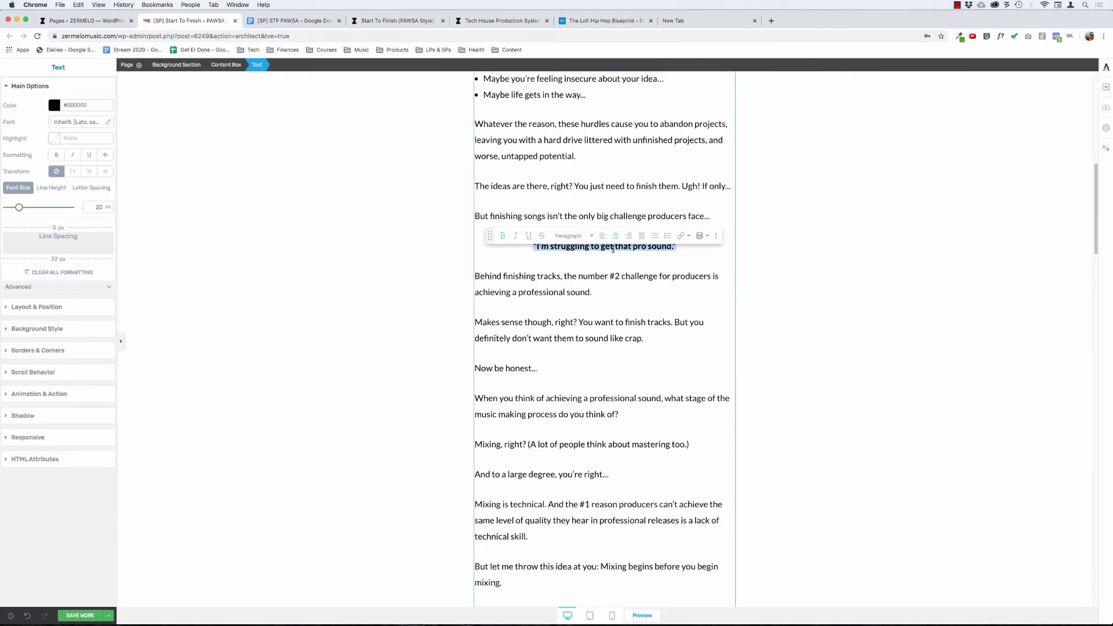
left_click(571, 235)
left_click(575, 336)
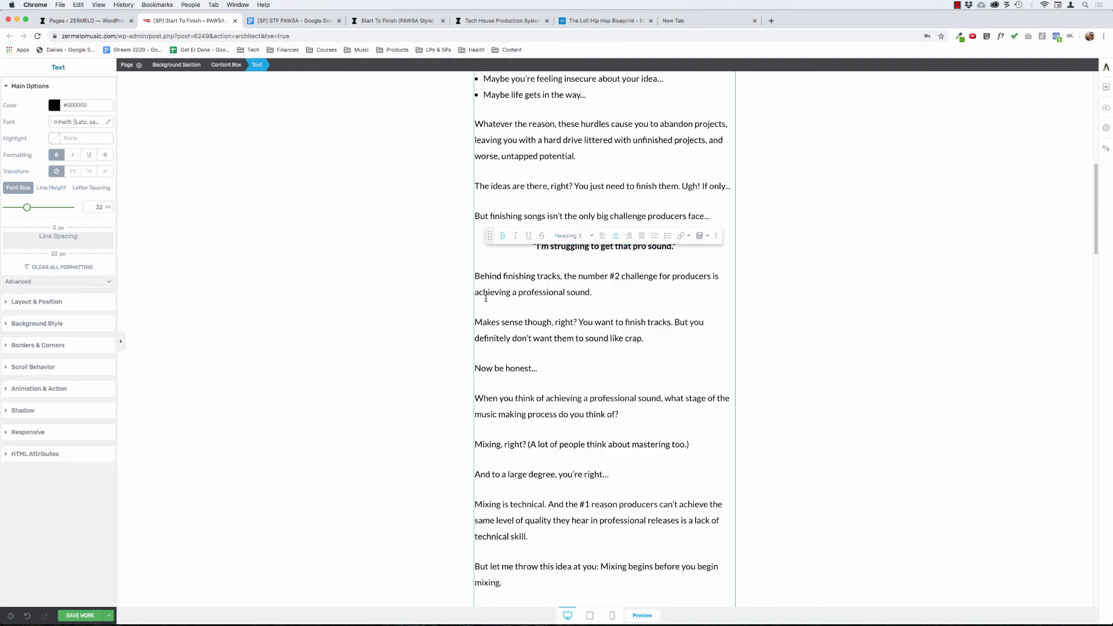
scroll(460, 267, "up", 3)
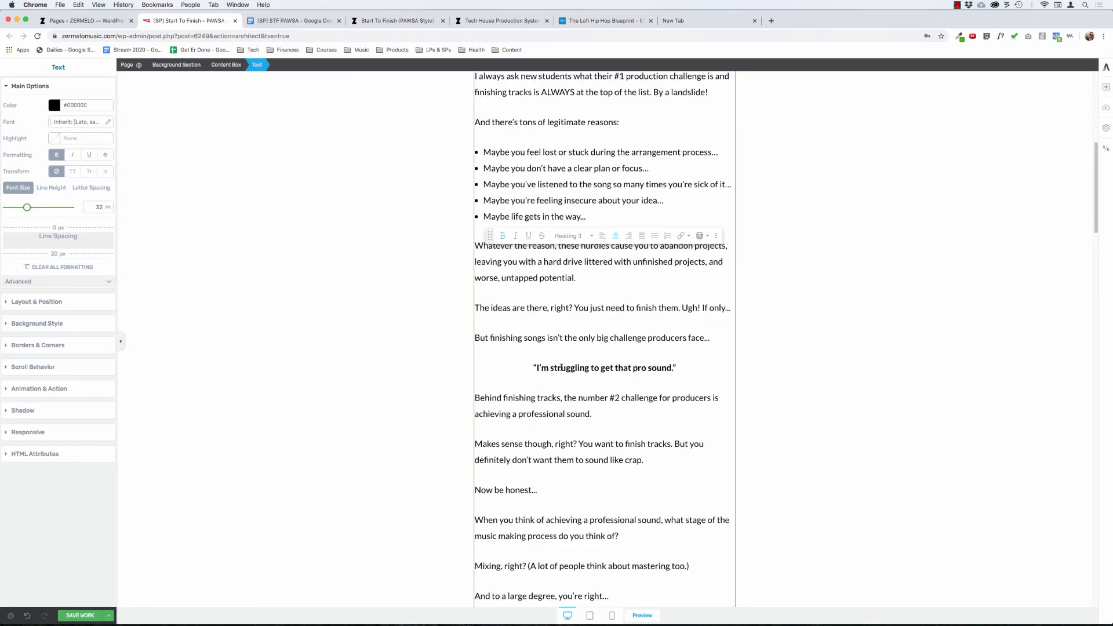
triple_click(561, 366)
left_click(575, 237)
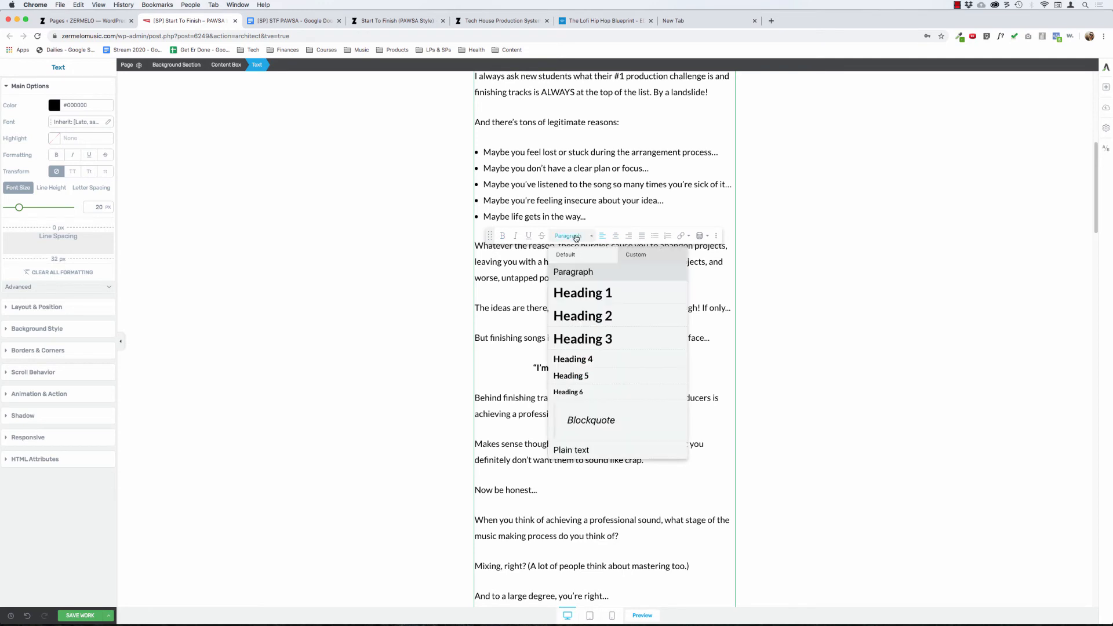
left_click(611, 339)
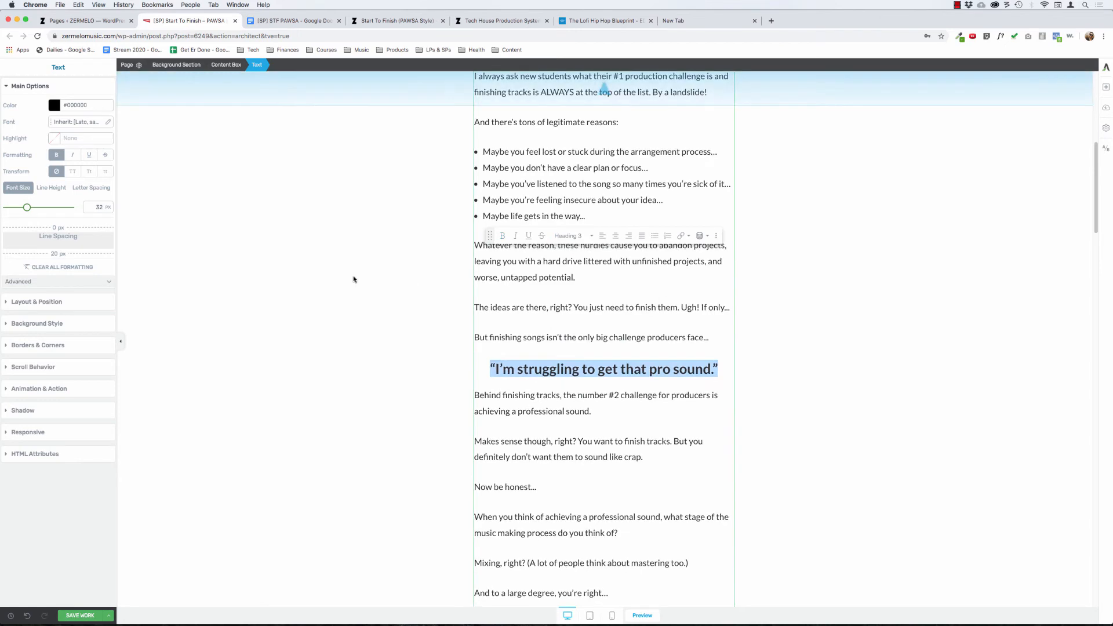
left_click(550, 298)
Insert a blank line above the "I'm struggling to get that pro sound." subheading, after the paragraph ending "challenge producers face...".
scroll(550, 298, "up", 4)
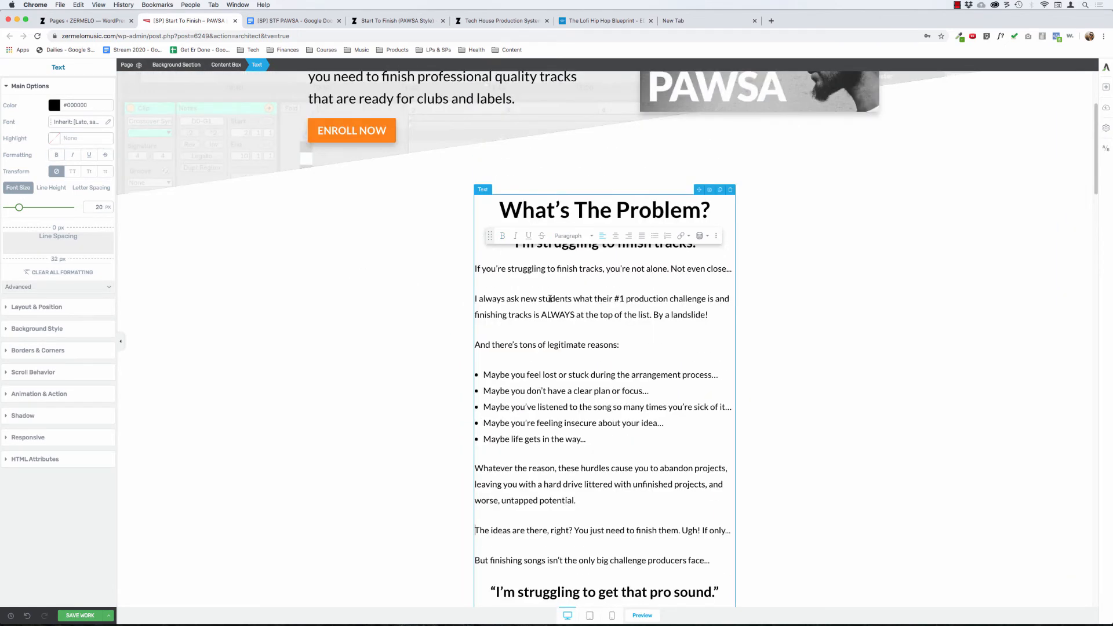
left_click(420, 312)
scroll(661, 498, "down", 2)
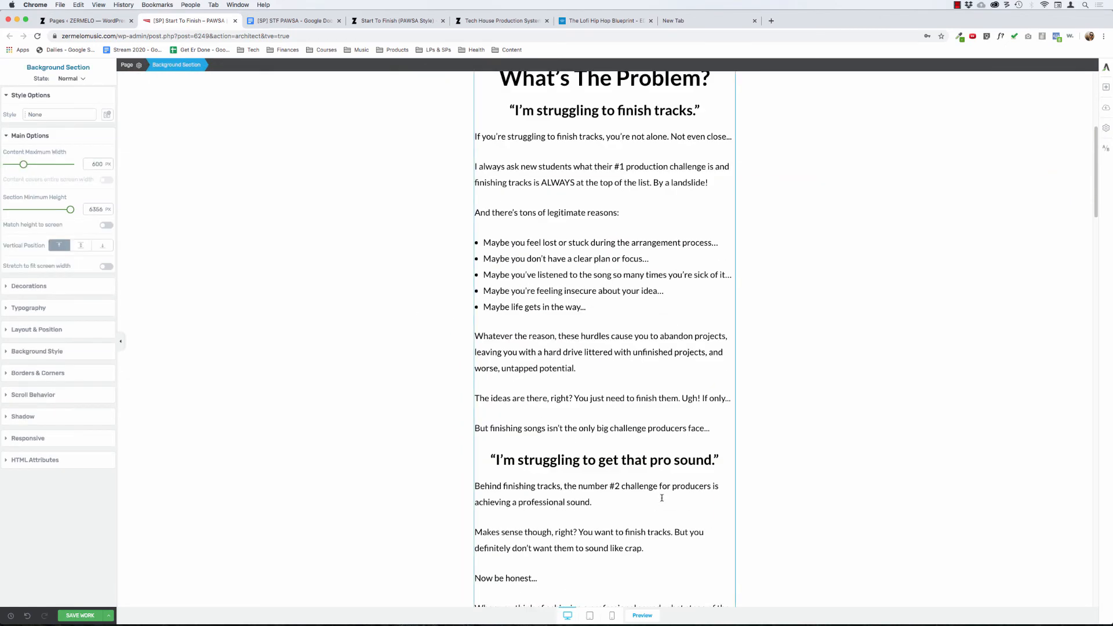
left_click(671, 430)
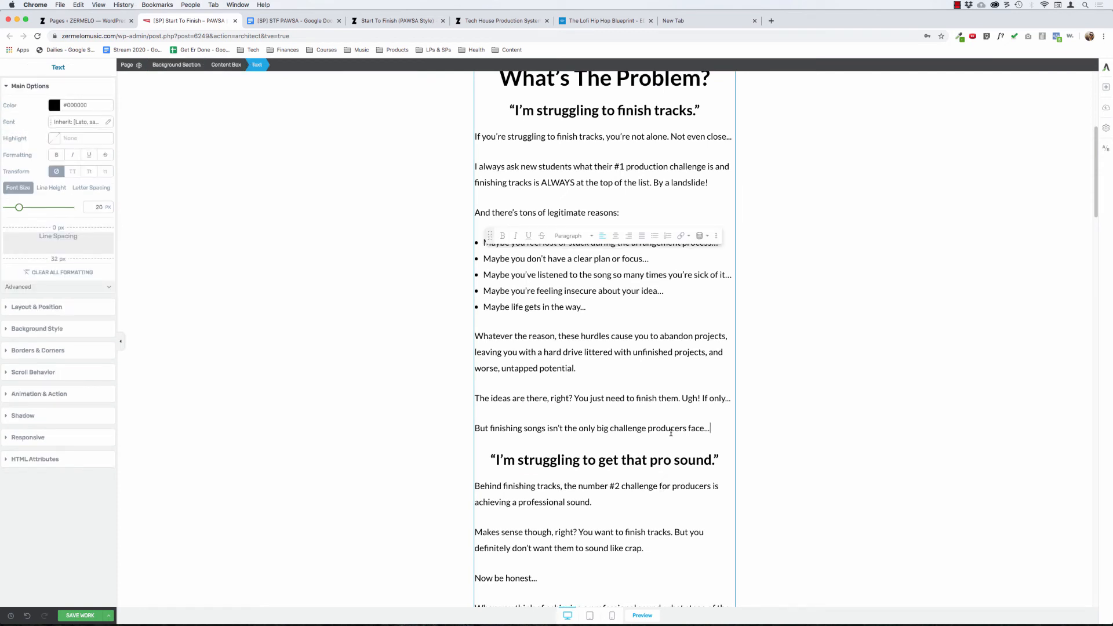
key("Return")
left_click(431, 321)
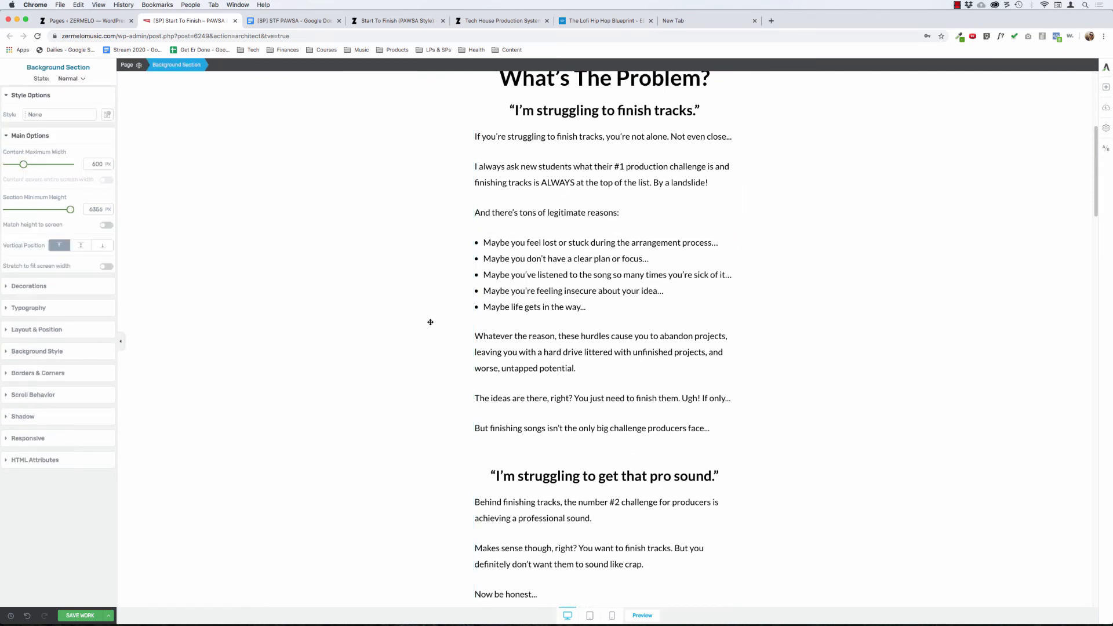
Insert a blank line below the "What's The Problem?" heading and review the spacing of the section.
scroll(400, 306, "up", 3)
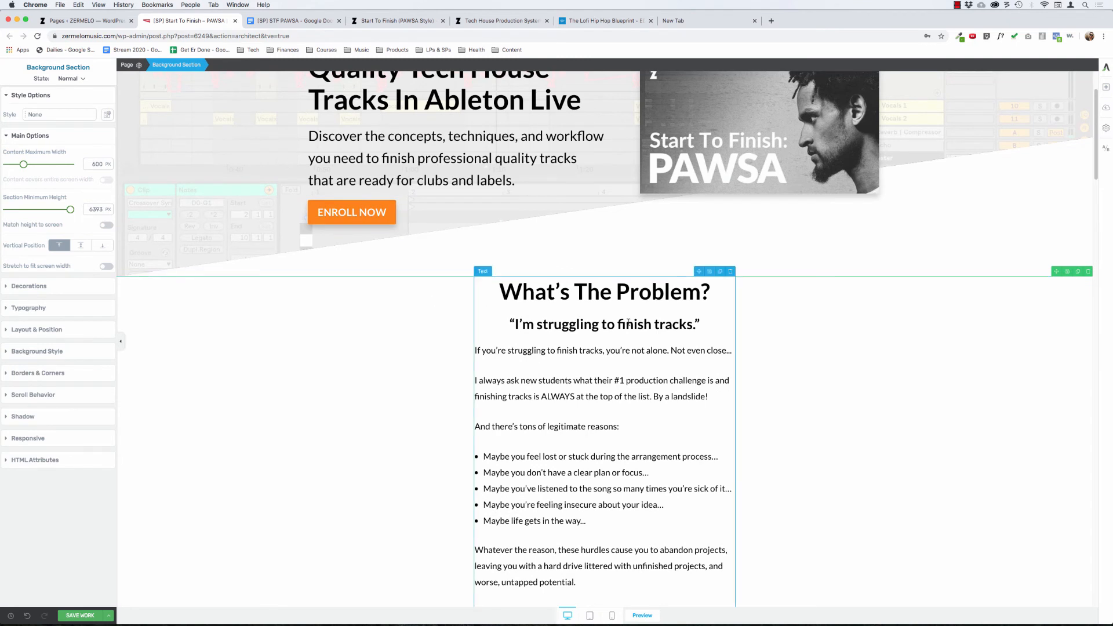
left_click(630, 287)
key("End")
key("Return")
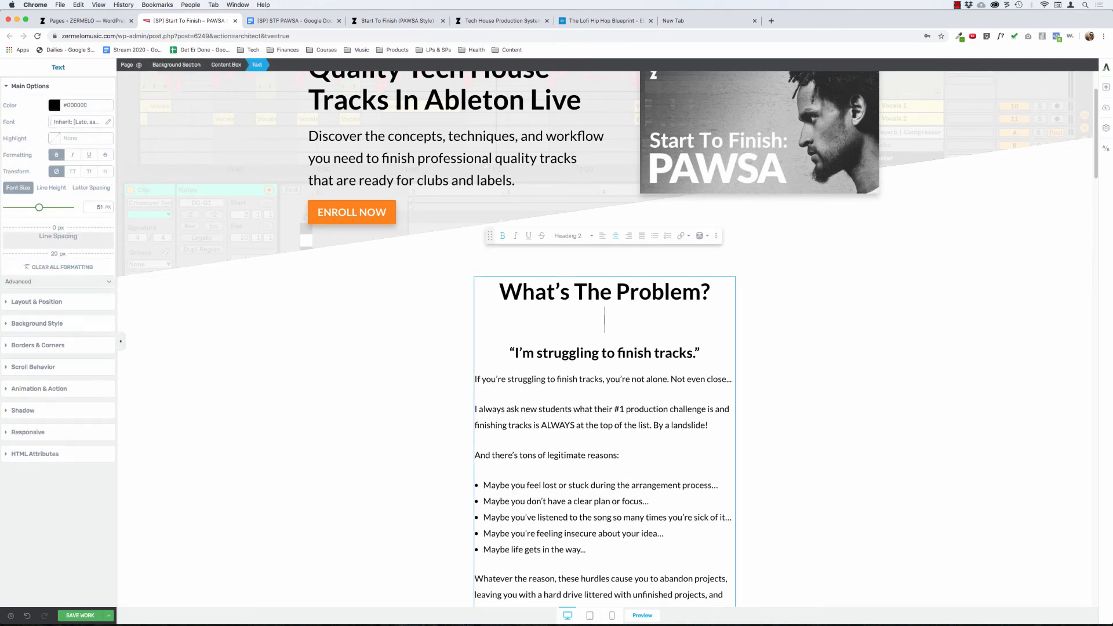
left_click(349, 297)
scroll(355, 354, "down", 1)
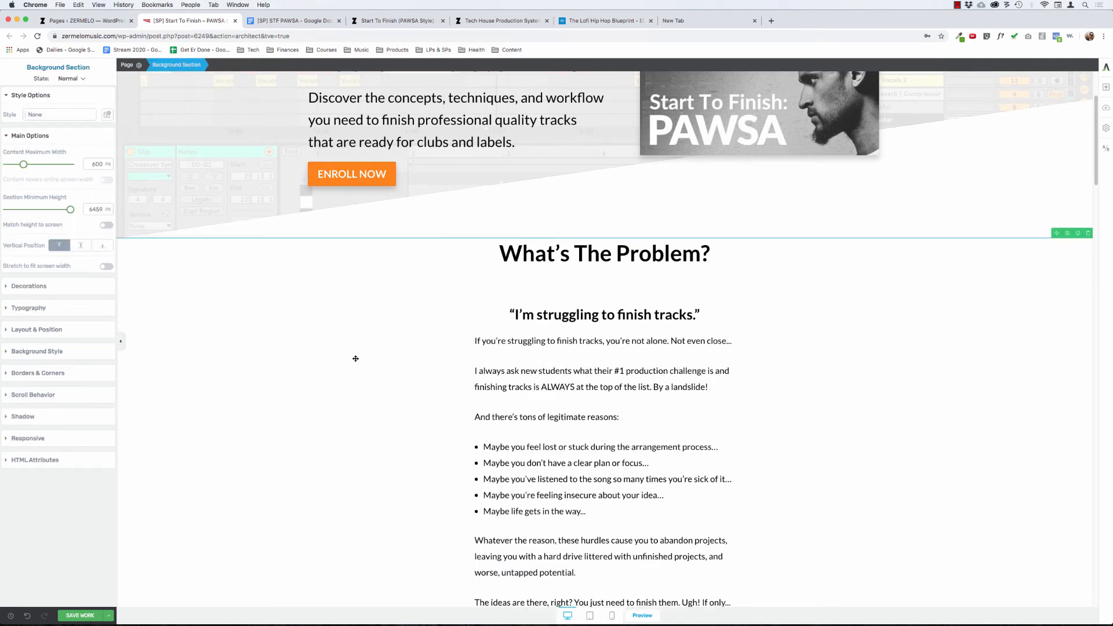
left_click(525, 387)
scroll(525, 386, "down", 5)
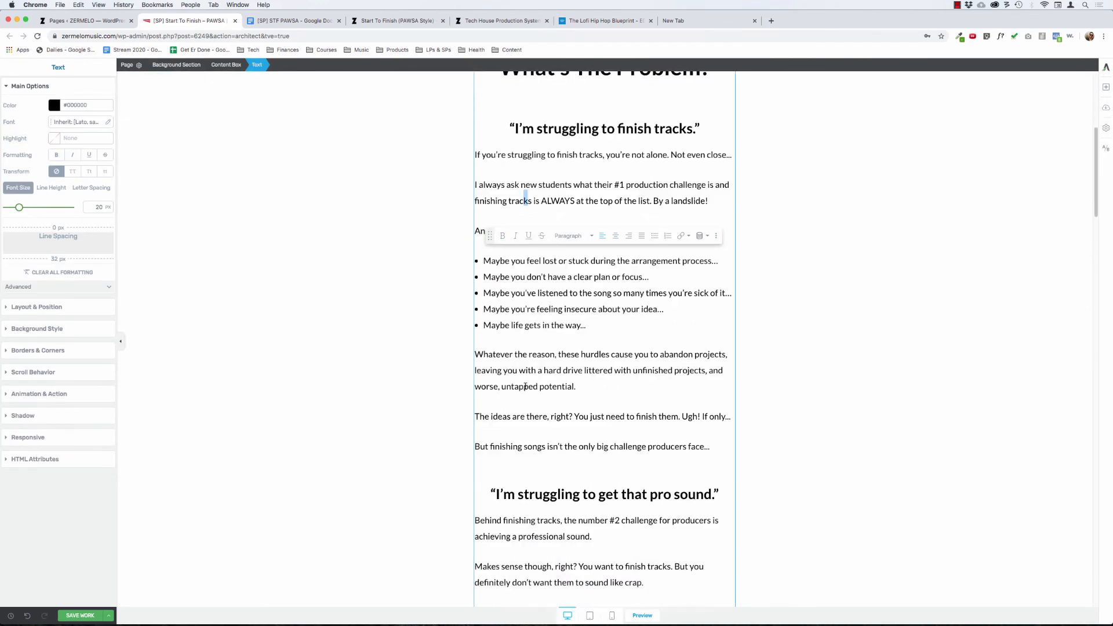
Set the line height of all the body copy in the text block to 1.60 em and review its spacing.
left_click(545, 423)
key("End")
key("ctrl+a")
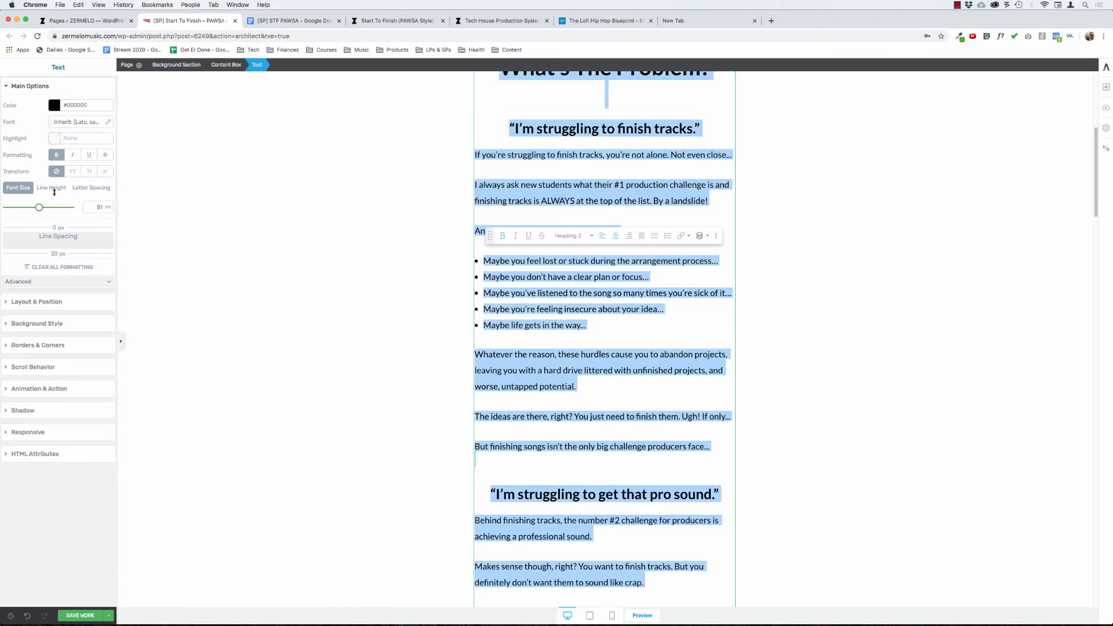
left_click(52, 188)
left_click_drag(17, 207, 19, 207)
left_click(612, 374)
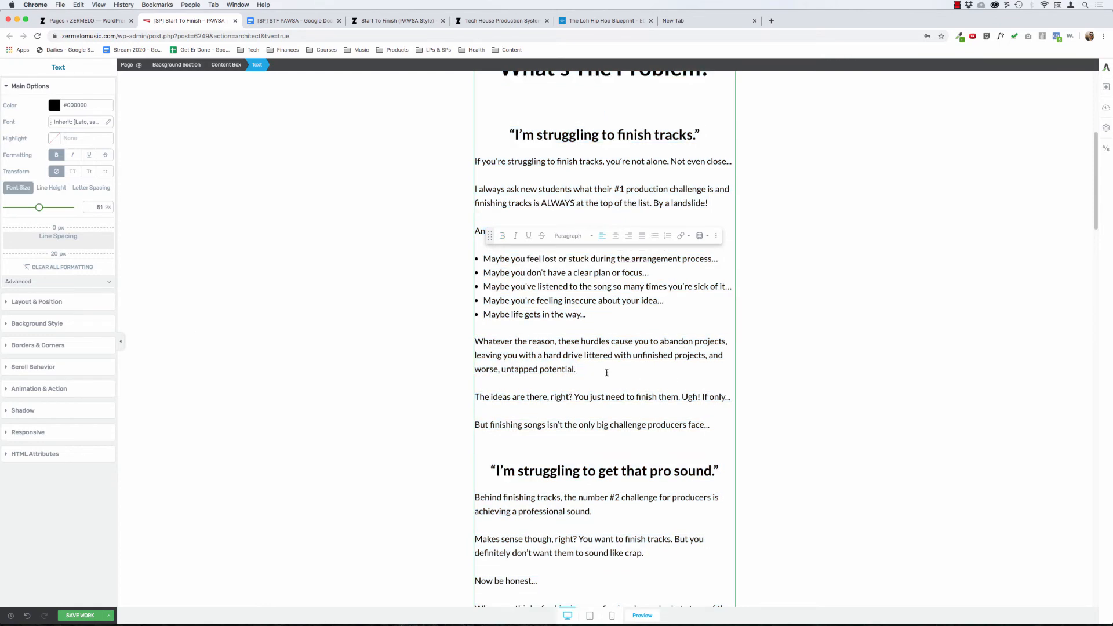
left_click(311, 253)
scroll(364, 250, "up", 5)
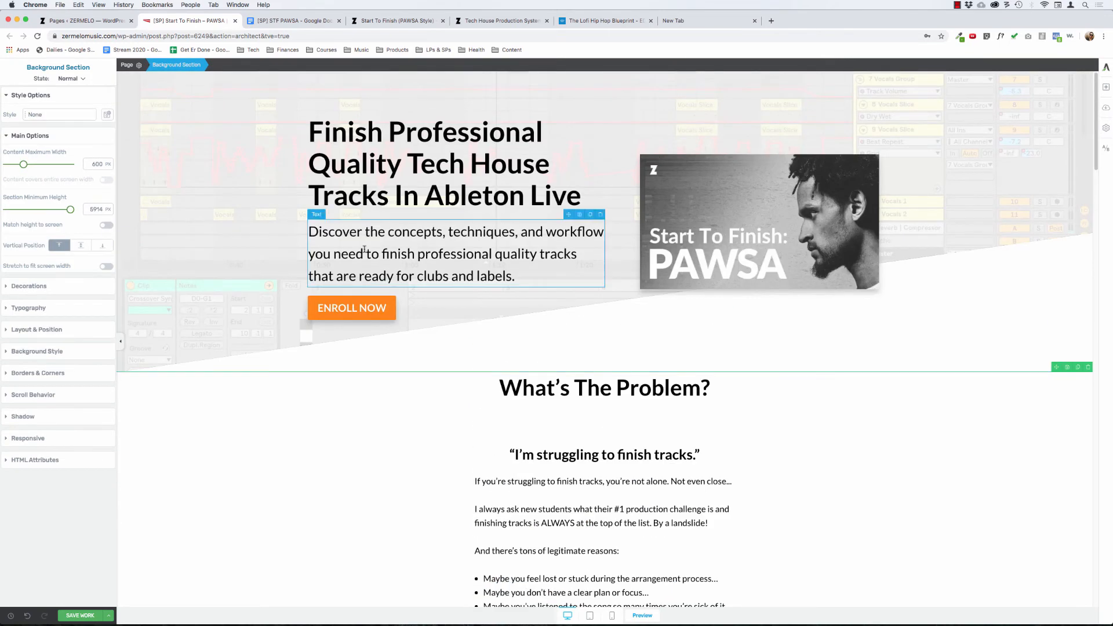
scroll(365, 250, "down", 2)
Switch to The Lofi Hip Hop Blueprint page, inspect a body paragraph's font details with WhatFont, and return to the PAWSA page editor.
left_click(611, 22)
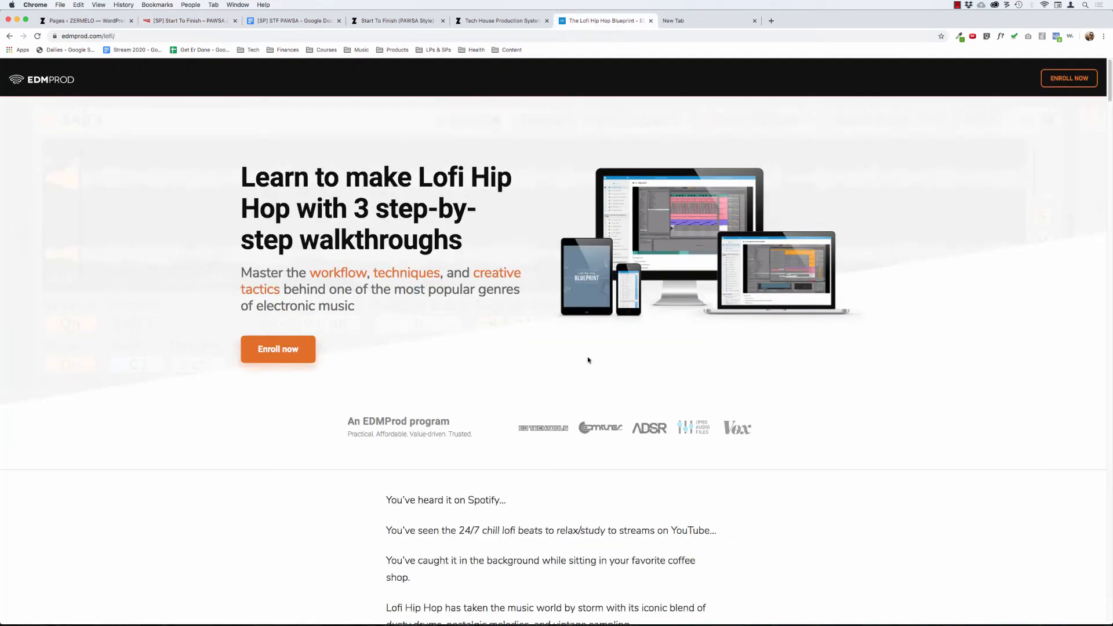
scroll(578, 408, "down", 4)
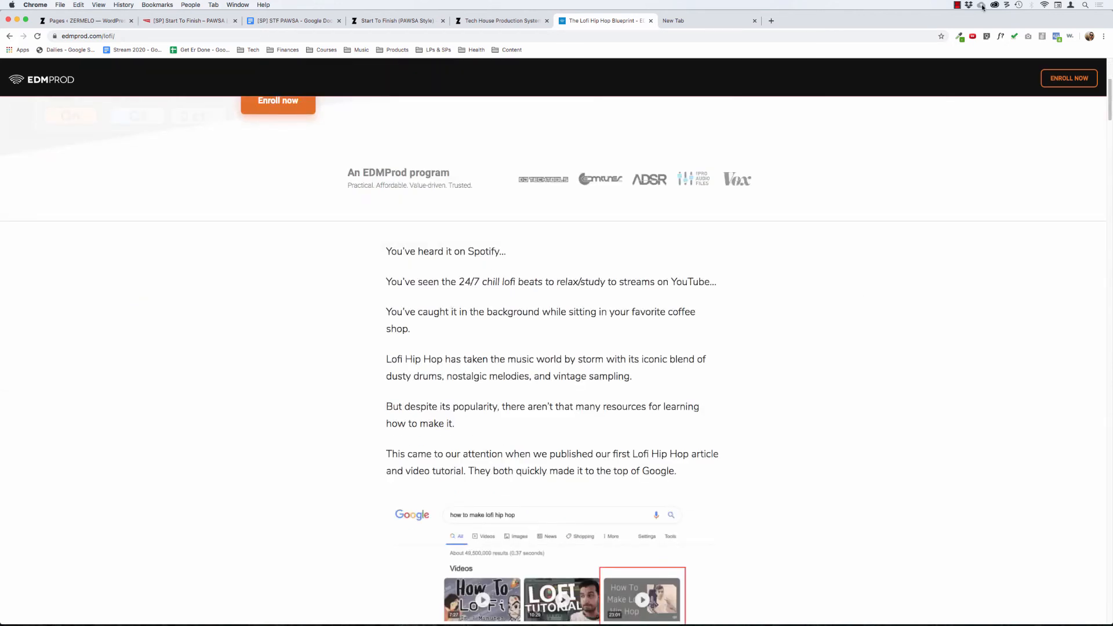
left_click(1001, 36)
left_click(490, 372)
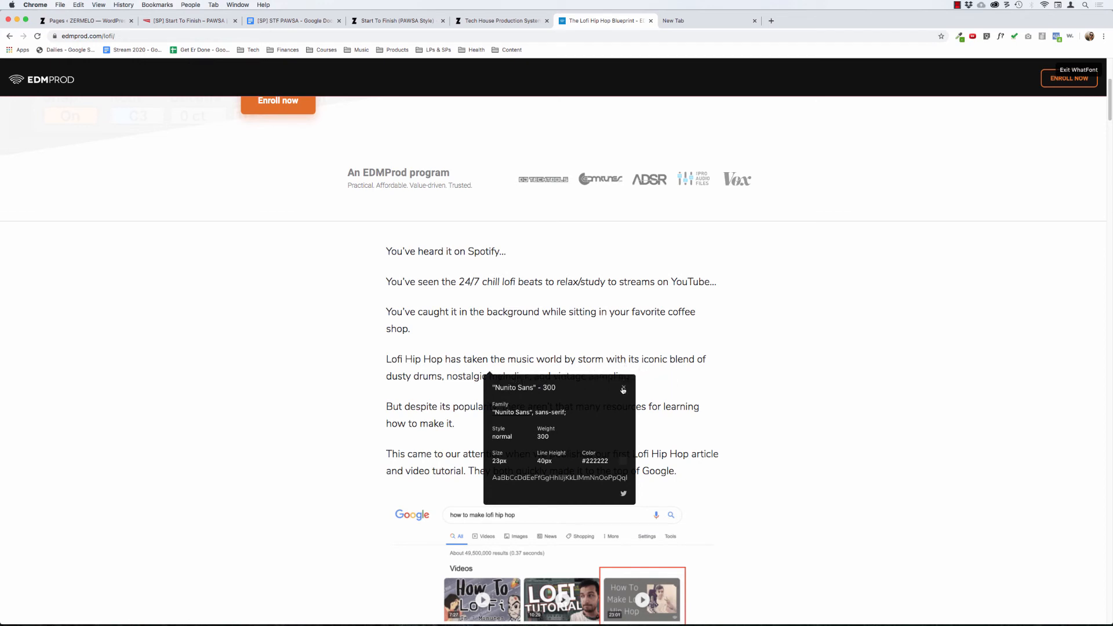
left_click(623, 388)
left_click(218, 20)
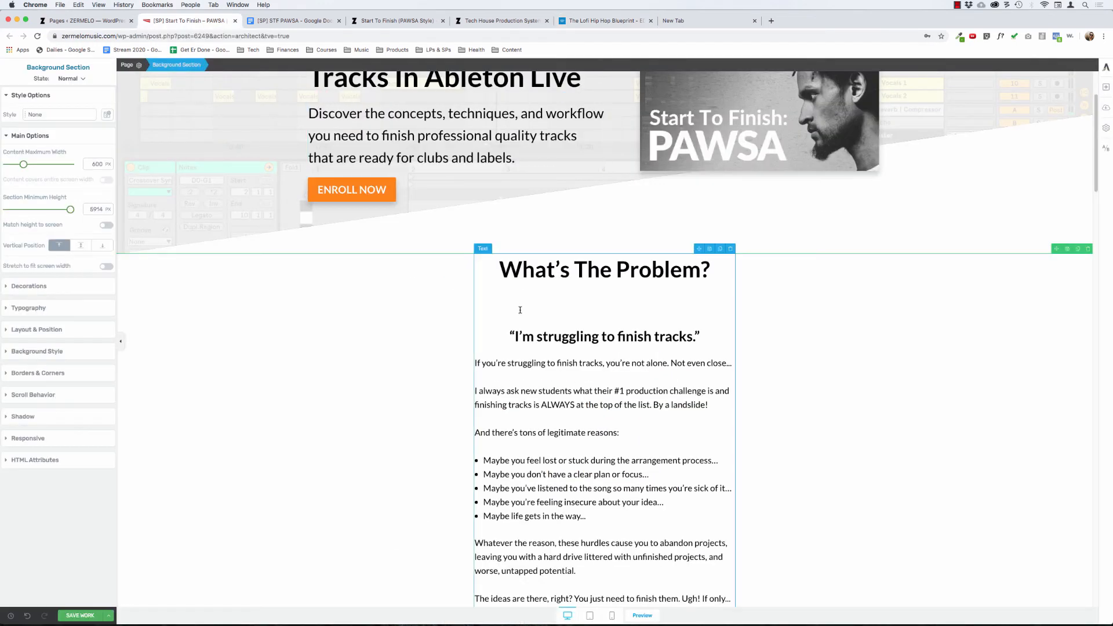
left_click(543, 363)
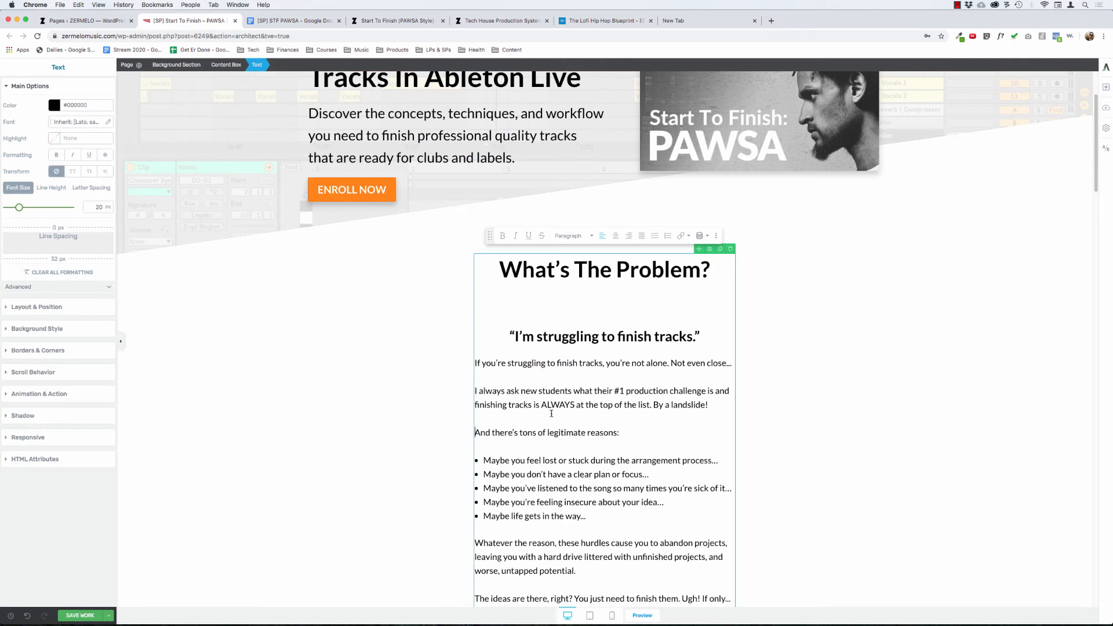
left_click(51, 187)
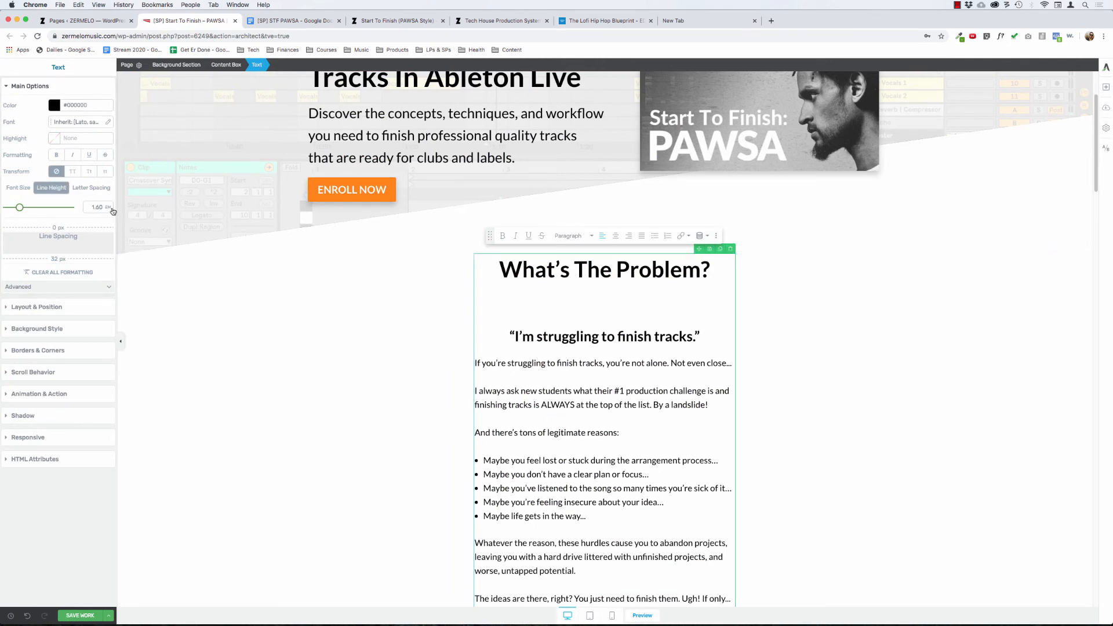
left_click(109, 208)
left_click(107, 226)
left_click(108, 208)
left_click(107, 218)
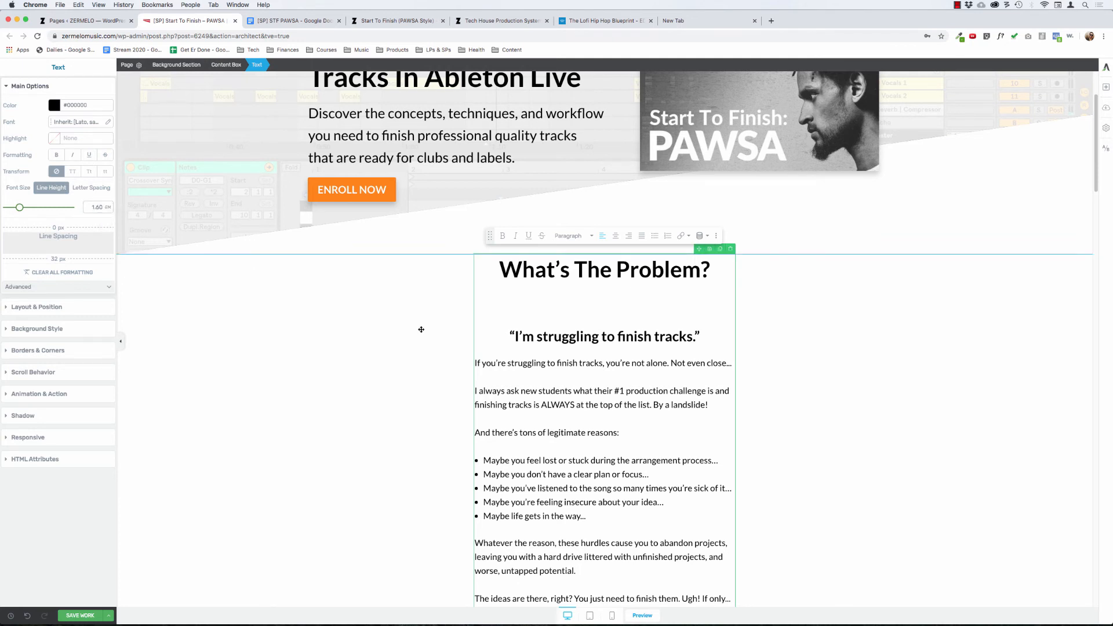
Set the line height of all the text in the "What's The Problem?" text block to 1.85 em.
left_click(552, 366)
key("ctrl+a")
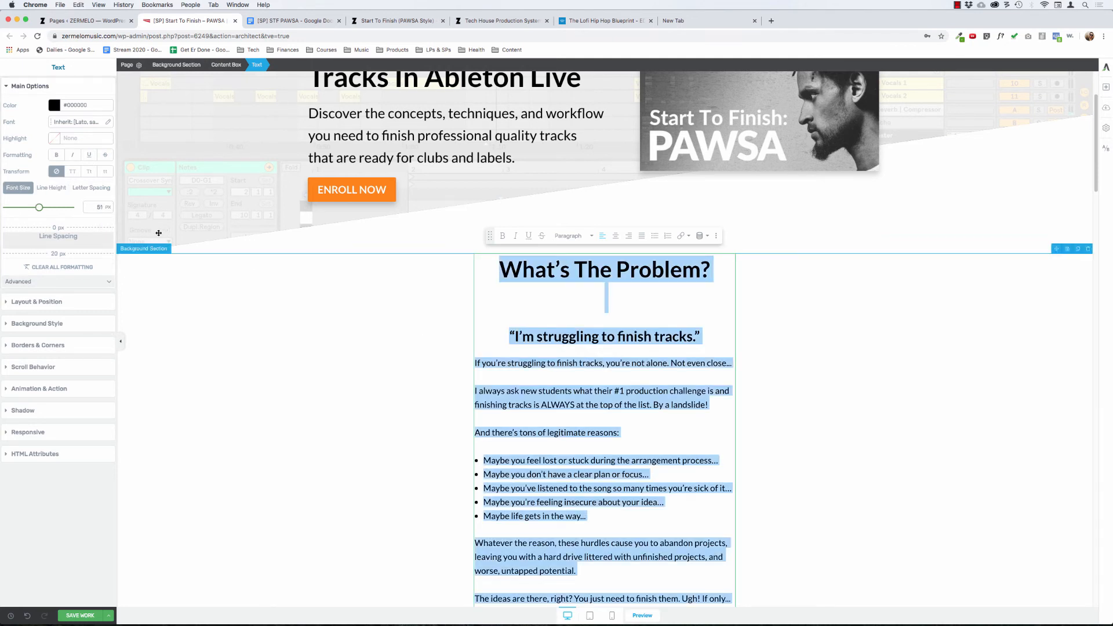
left_click(51, 187)
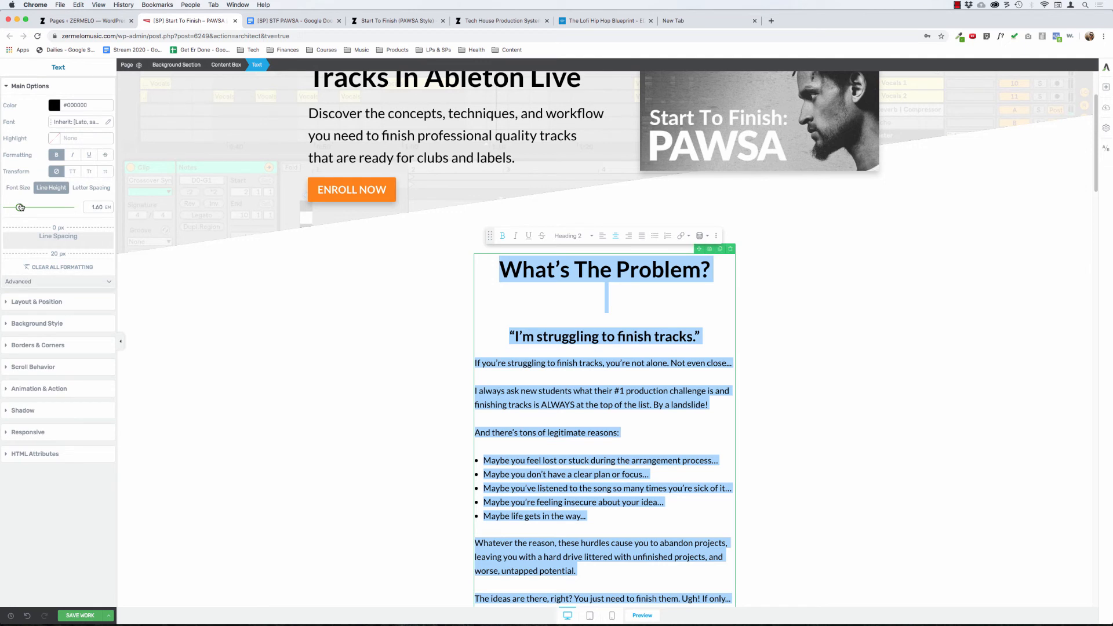
left_click_drag(20, 207, 22, 207)
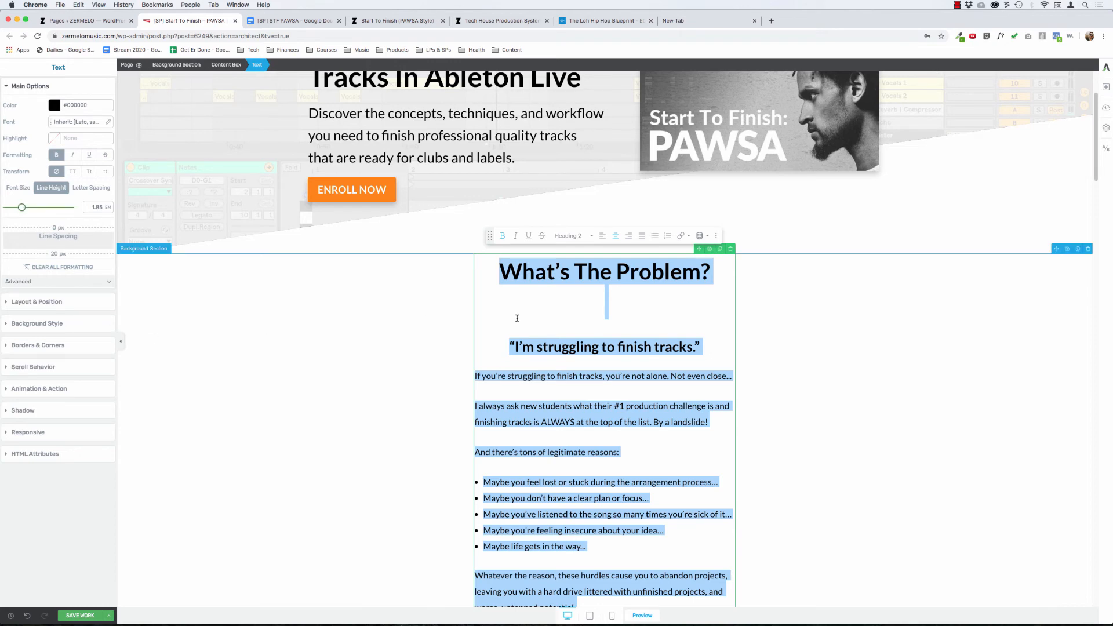
Delete the blank lines below the "What's The Problem?" heading and above the "I'm struggling to get that pro sound." subheading.
left_click(606, 298)
key("BackSpace")
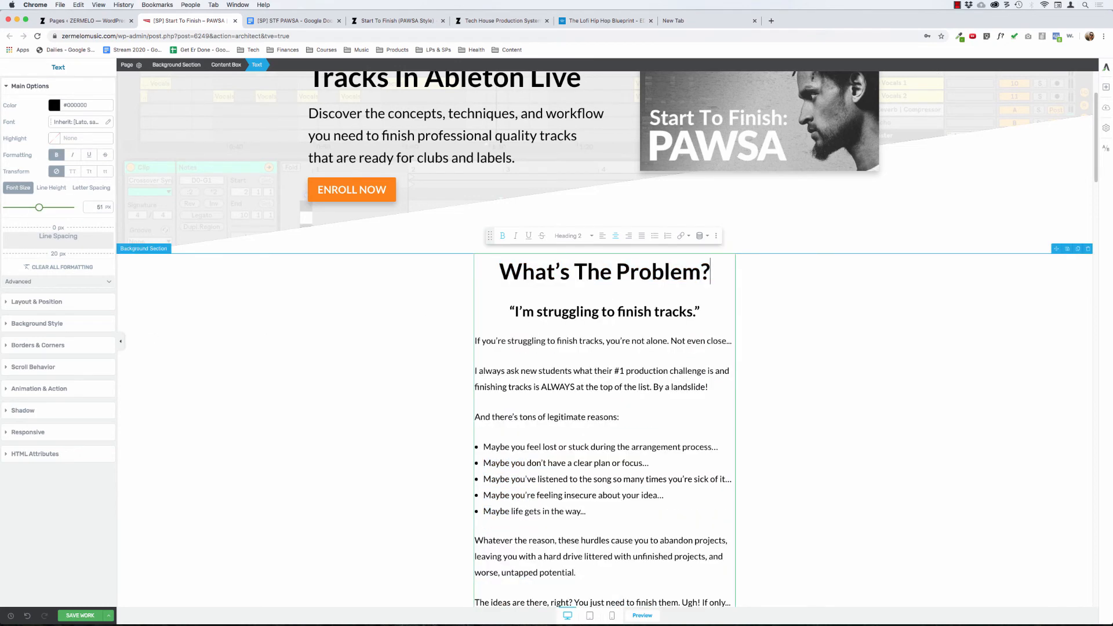
left_click(443, 304)
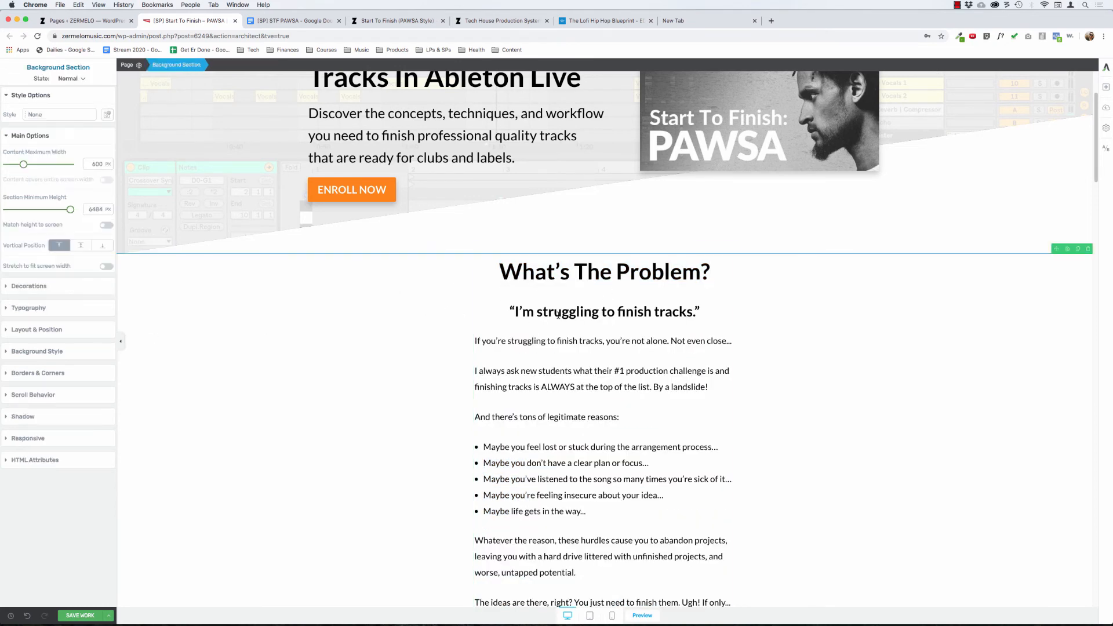
scroll(526, 348, "down", 3)
scroll(525, 348, "down", 3)
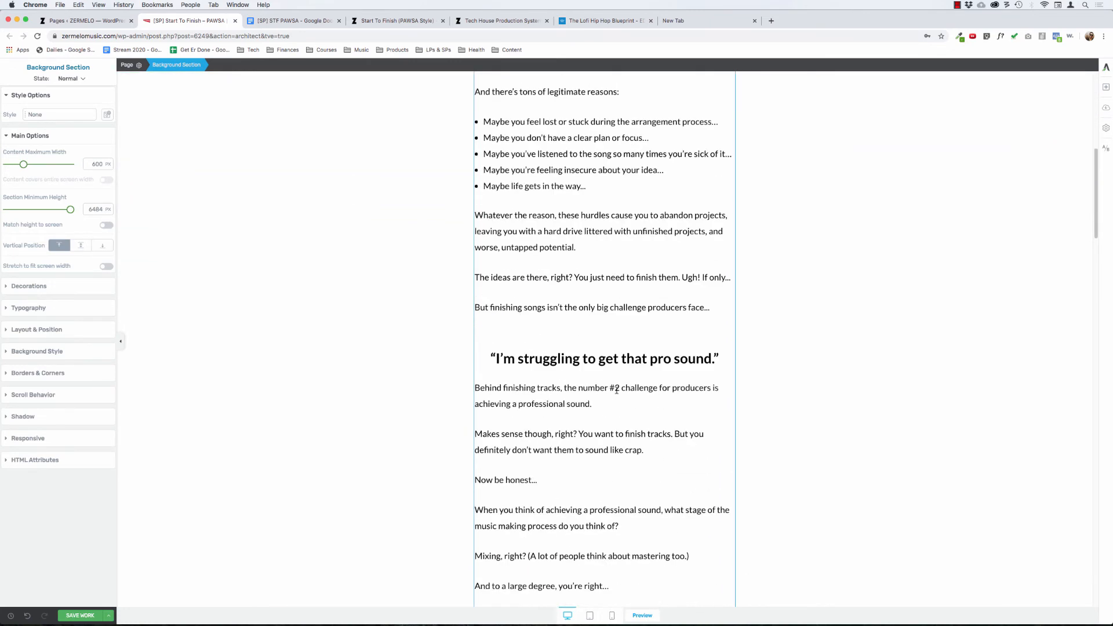
left_click(571, 231)
left_click(348, 221)
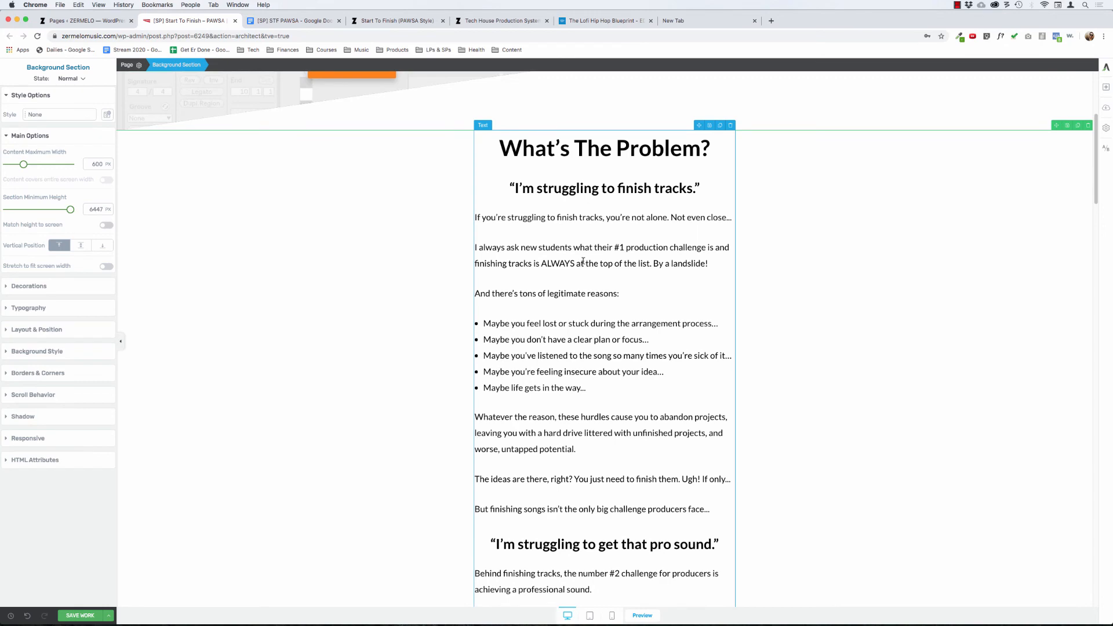
Compare the page with The Lofi Hip Hop Blueprint page and inspect the font of its paragraph starting "You've caught it".
scroll(369, 265, "down", 10)
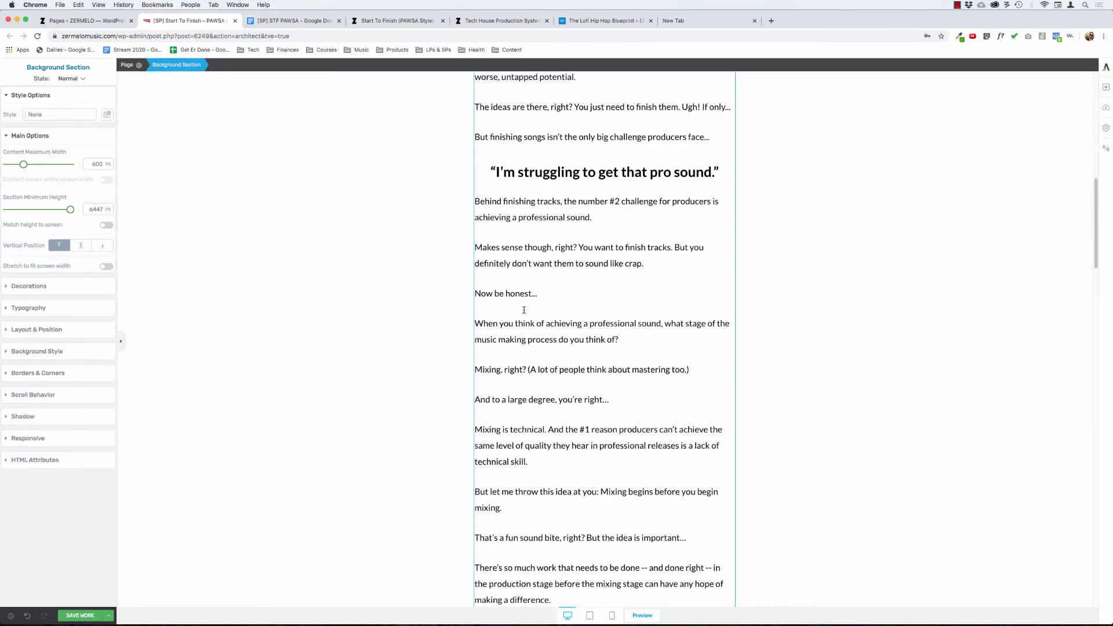
scroll(524, 295, "up", 15)
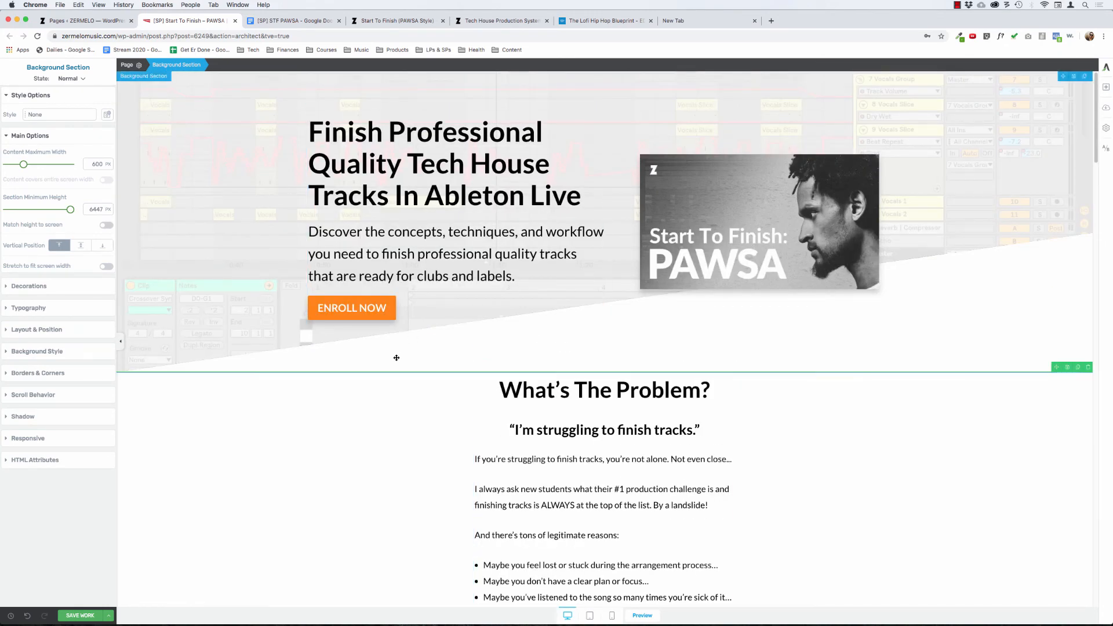
left_click(601, 22)
scroll(521, 197, "down", 2)
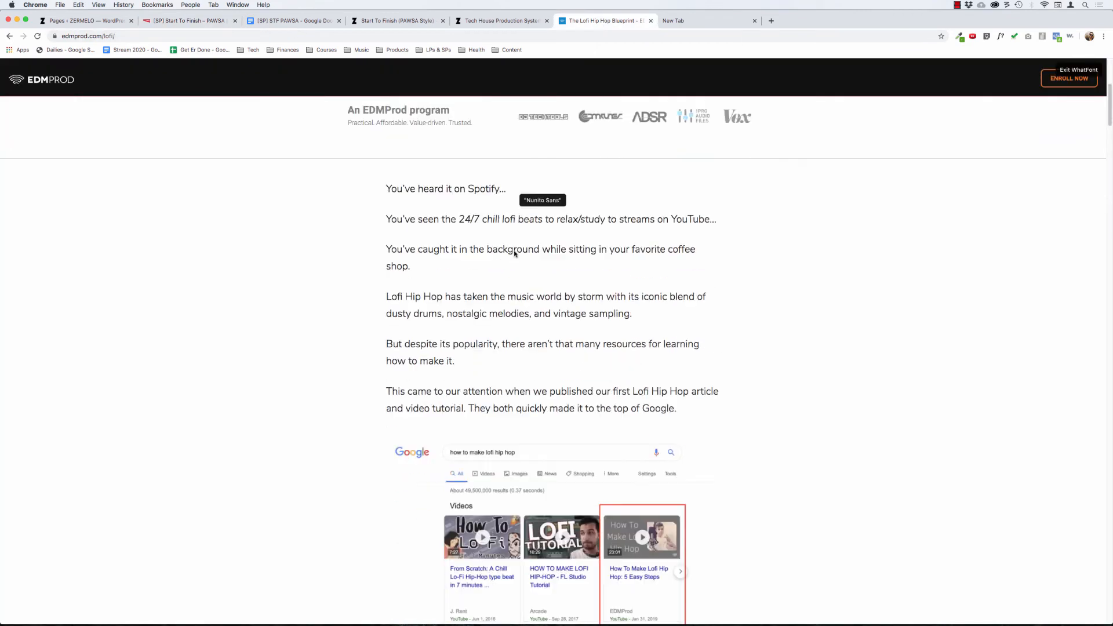
left_click(465, 250)
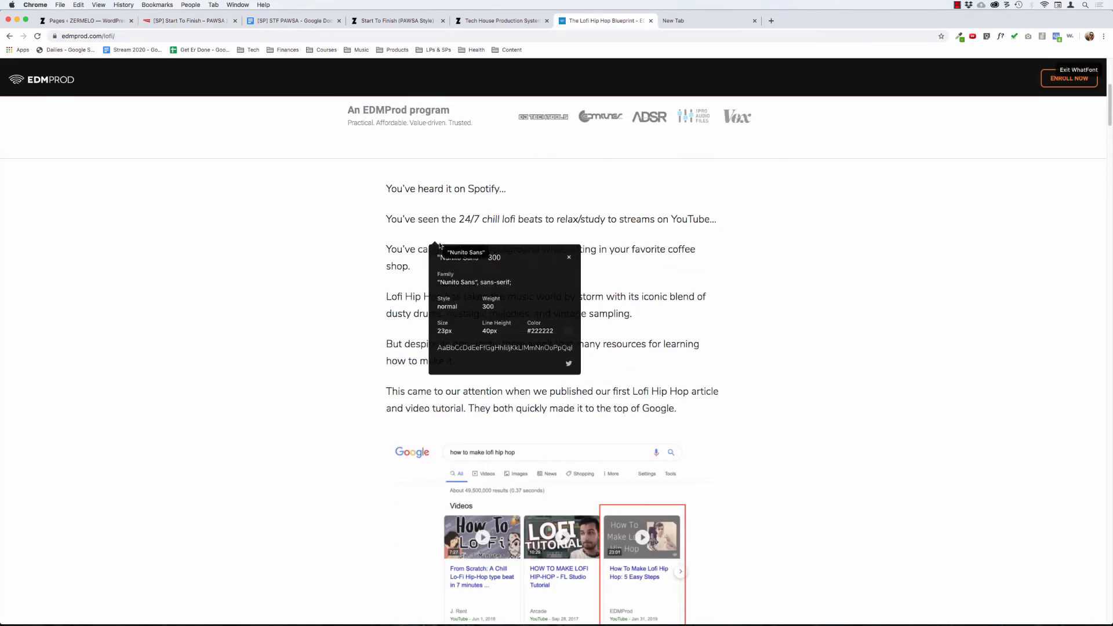
left_click(570, 259)
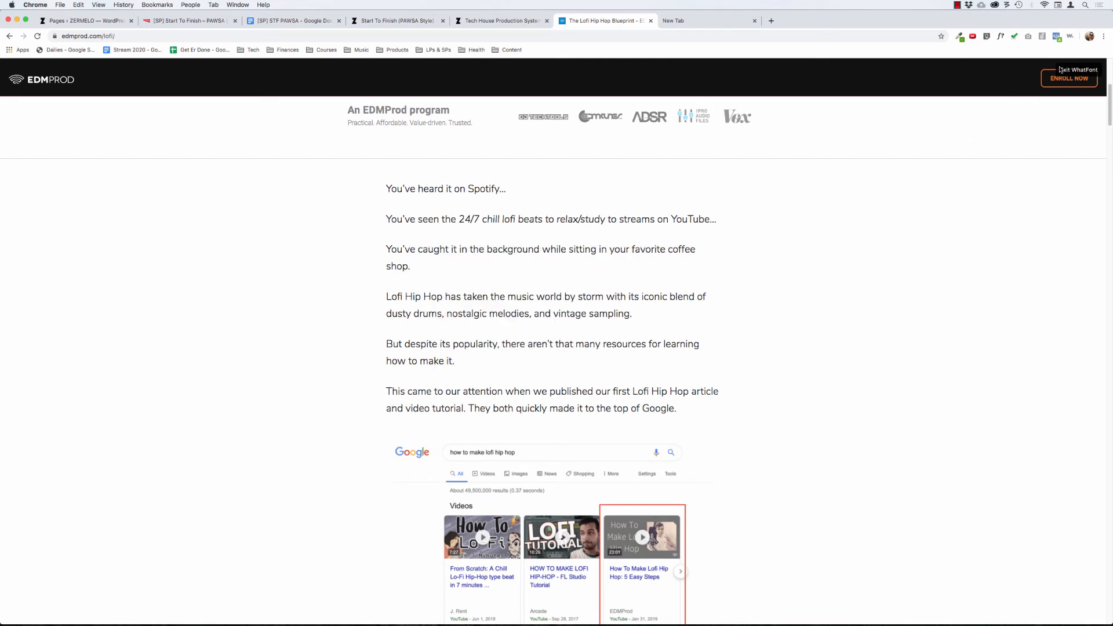
Mark out the Lofi page's body paragraphs with the screenshot region tool and return to the PAWSA page editor.
key("shift+super+4")
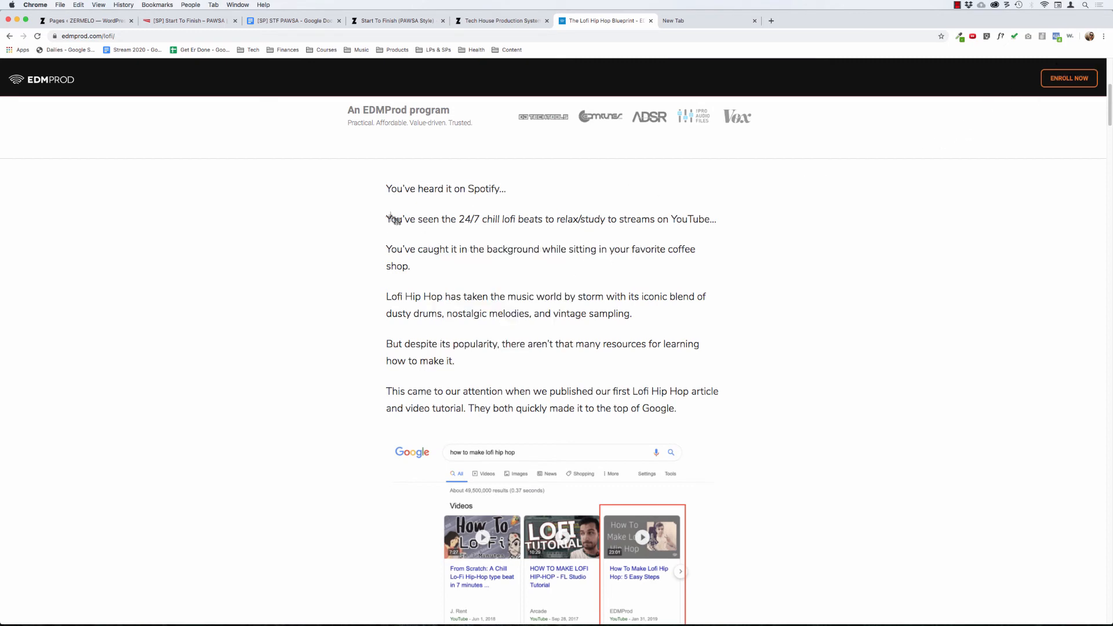
left_click_drag(386, 217, 721, 427)
left_click(168, 21)
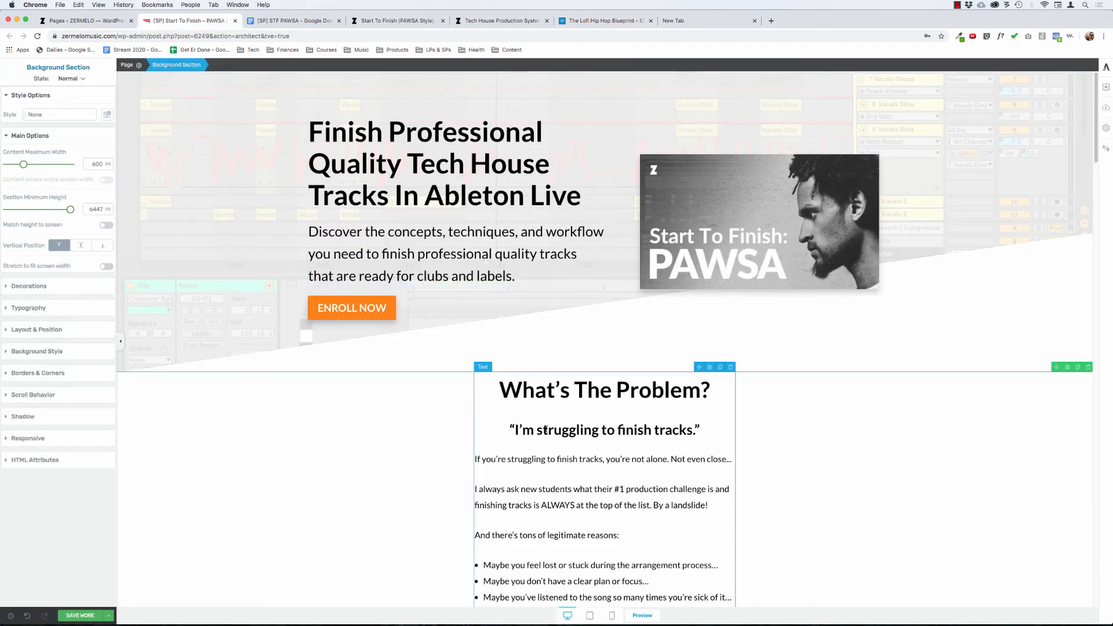
Try a font size of 21 px on the first body paragraph under "I'm struggling to finish tracks.".
scroll(527, 350, "down", 2)
left_click(527, 350)
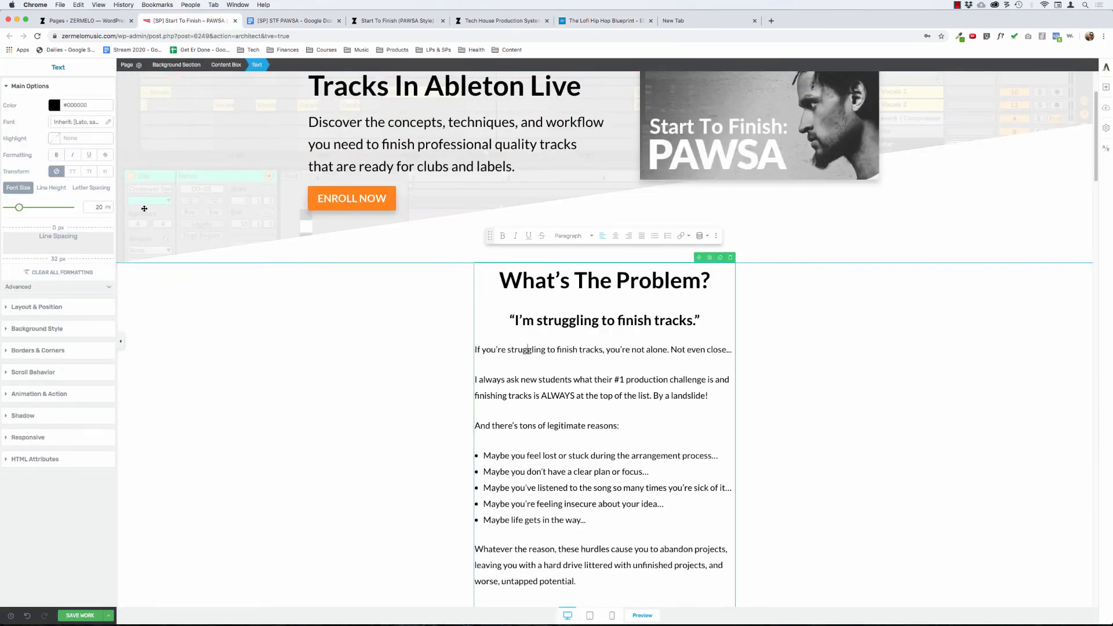
left_click_drag(19, 207, 19, 207)
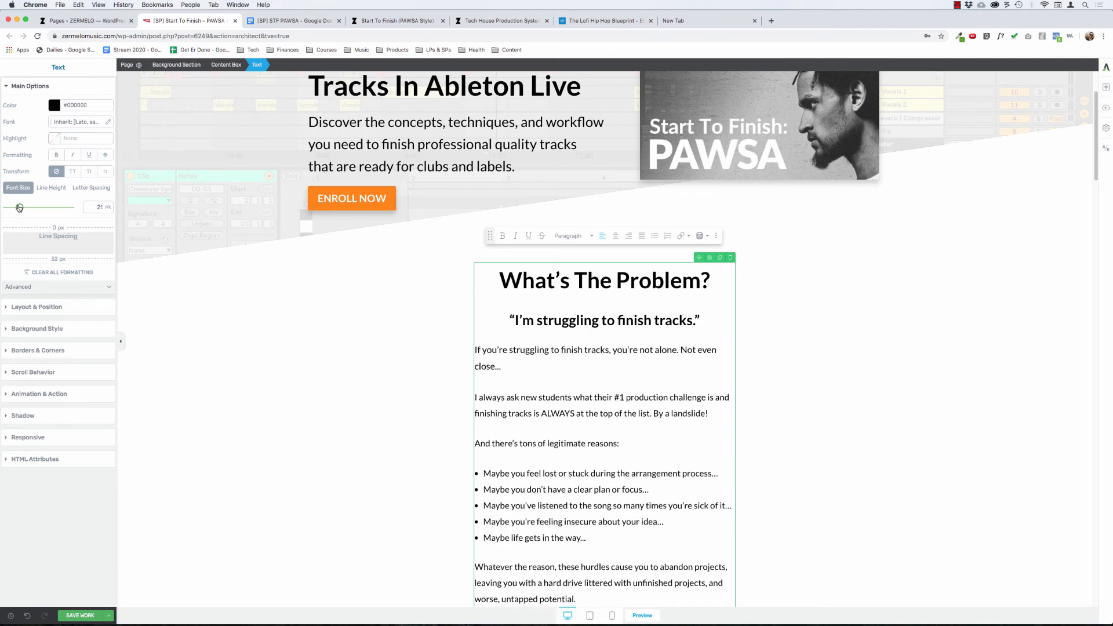
left_click(390, 315)
scroll(394, 313, "up", 3)
scroll(399, 310, "down", 3)
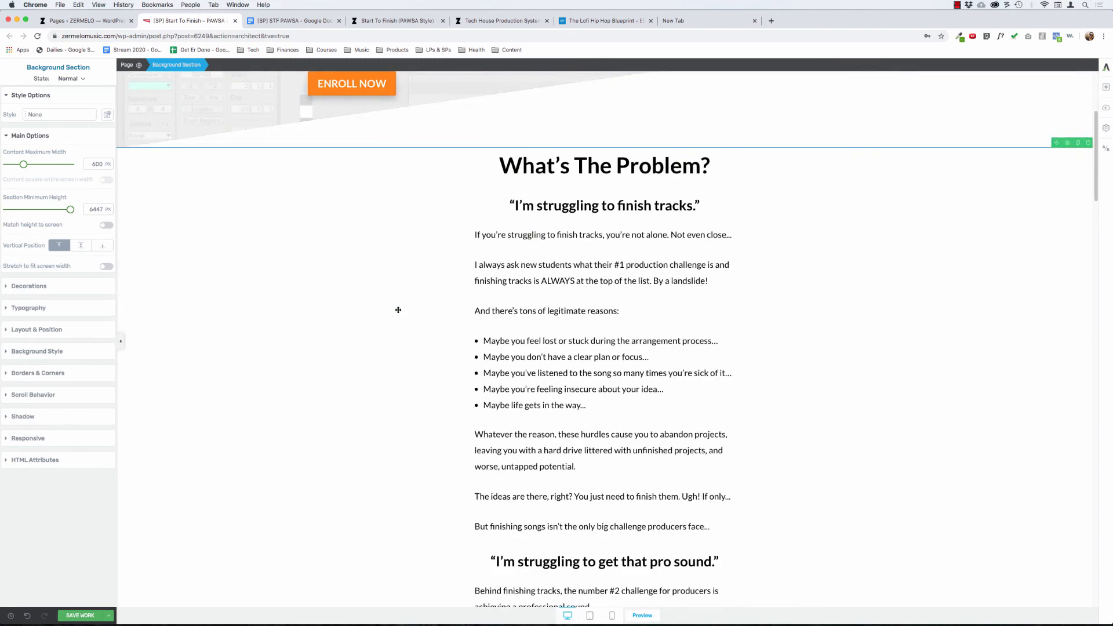
Switch to the mobile view and set the hero headline's font size to 34 px.
left_click(612, 615)
left_click(585, 199)
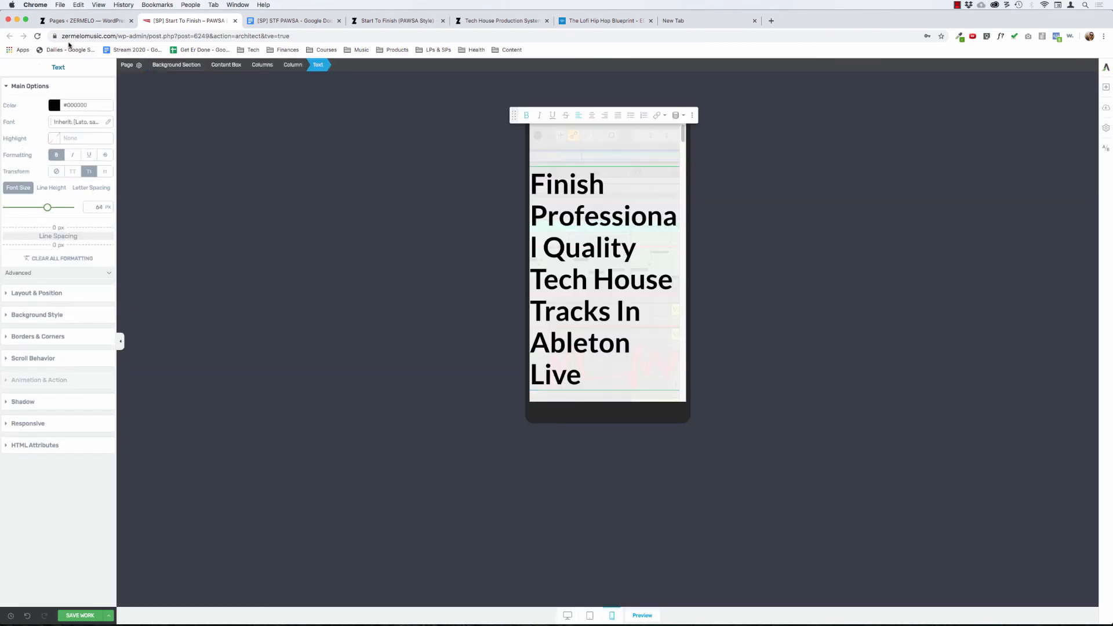
left_click_drag(47, 209, 28, 209)
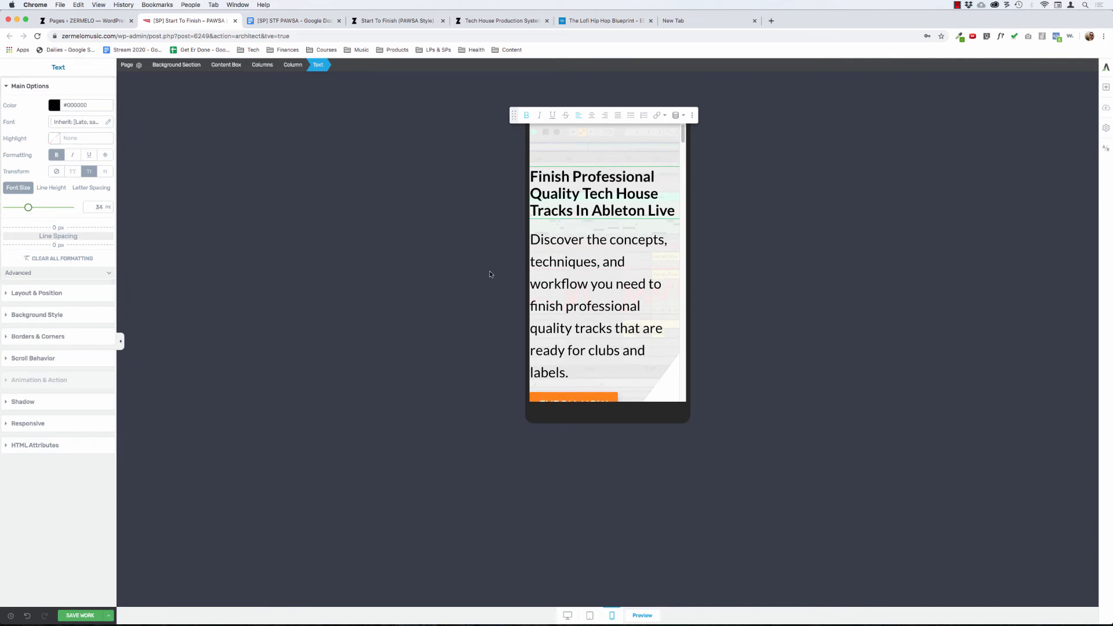
Set the mobile hero description's font size to 22 px and centre the ENROLL NOW button.
left_click(570, 283)
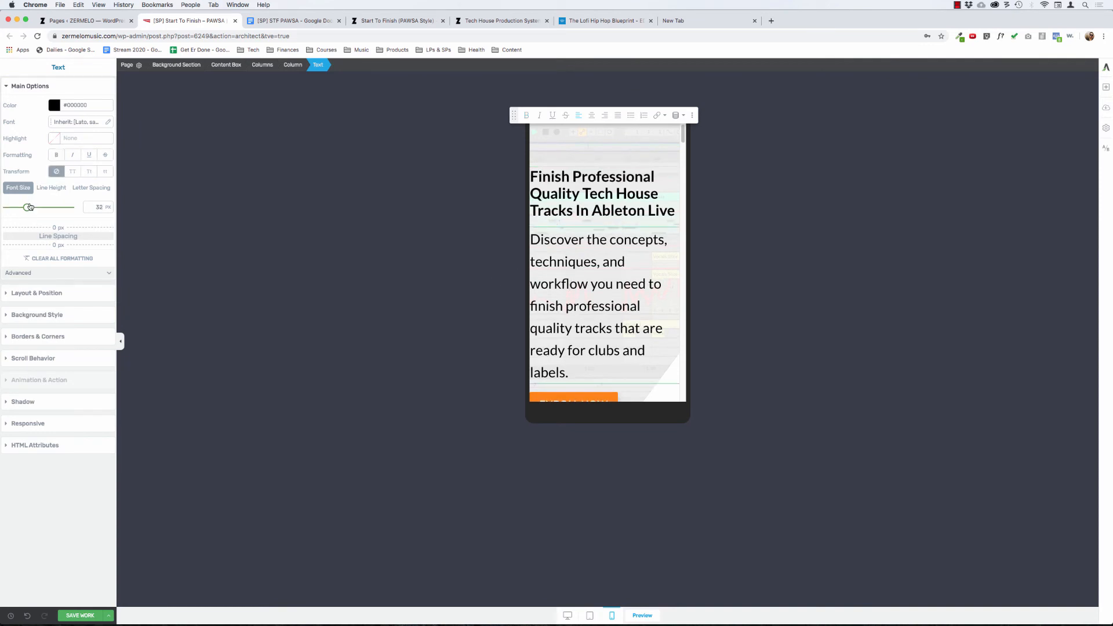
left_click_drag(26, 208, 20, 208)
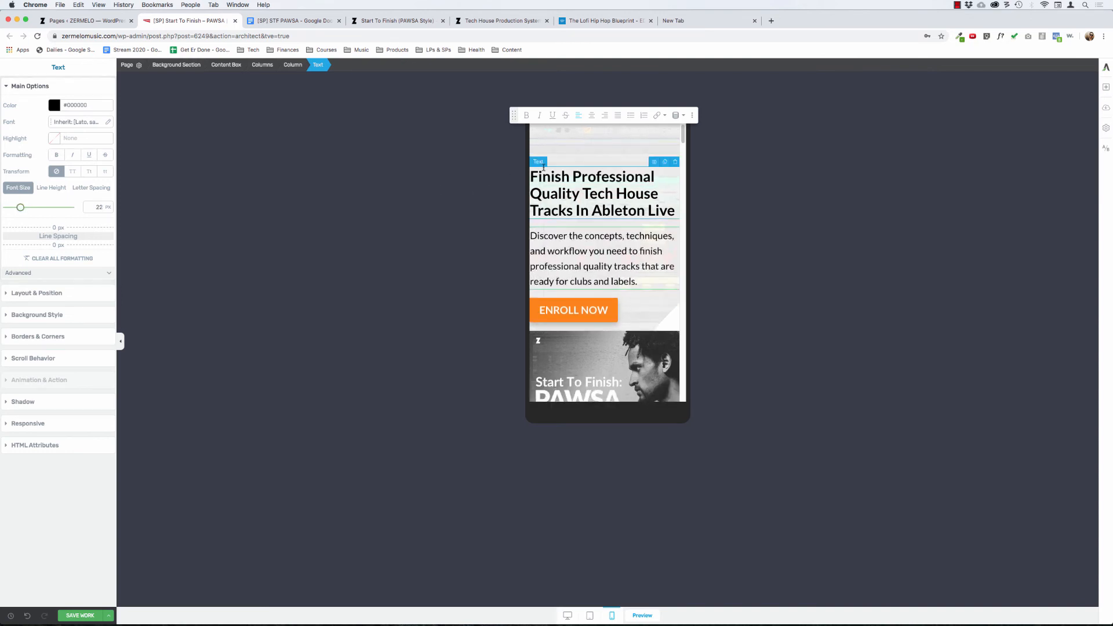
left_click(534, 307)
left_click(43, 216)
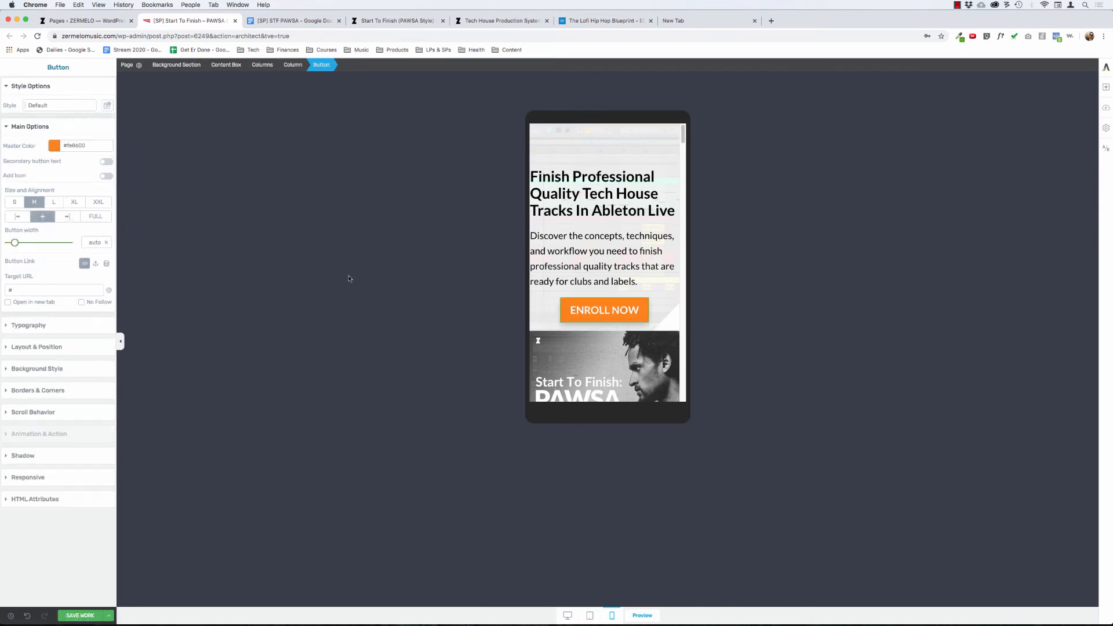
Check the hero image's placement in the mobile layout and save the page.
left_click(583, 362)
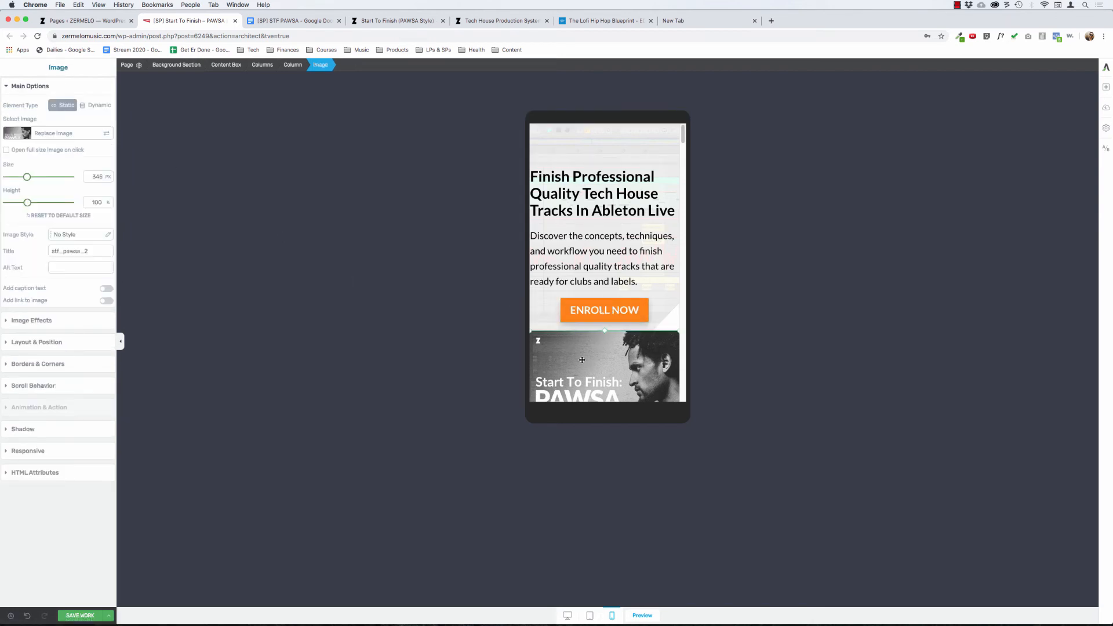
scroll(582, 360, "down", 3)
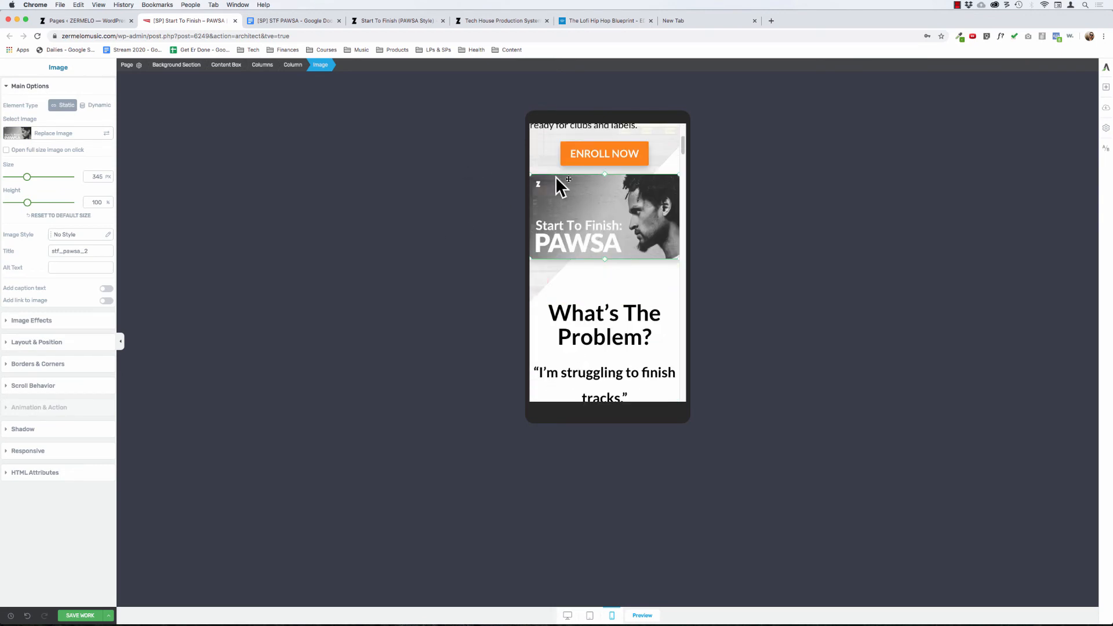
left_click(88, 614)
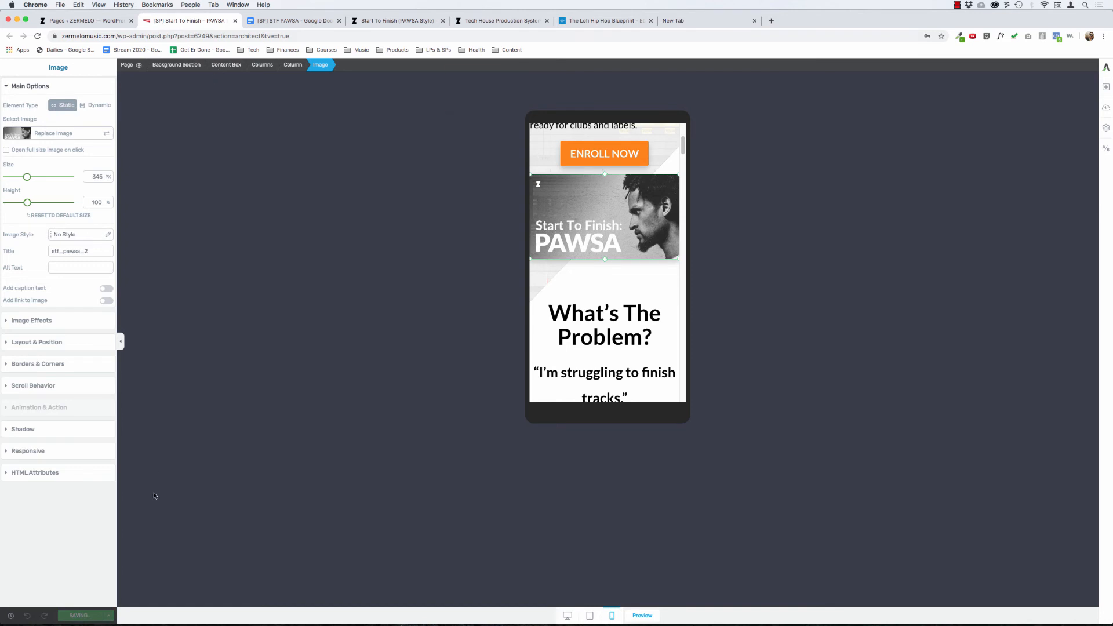
Switch to the desktop view and set the hero background section's left and right padding to 15 px.
left_click(567, 615)
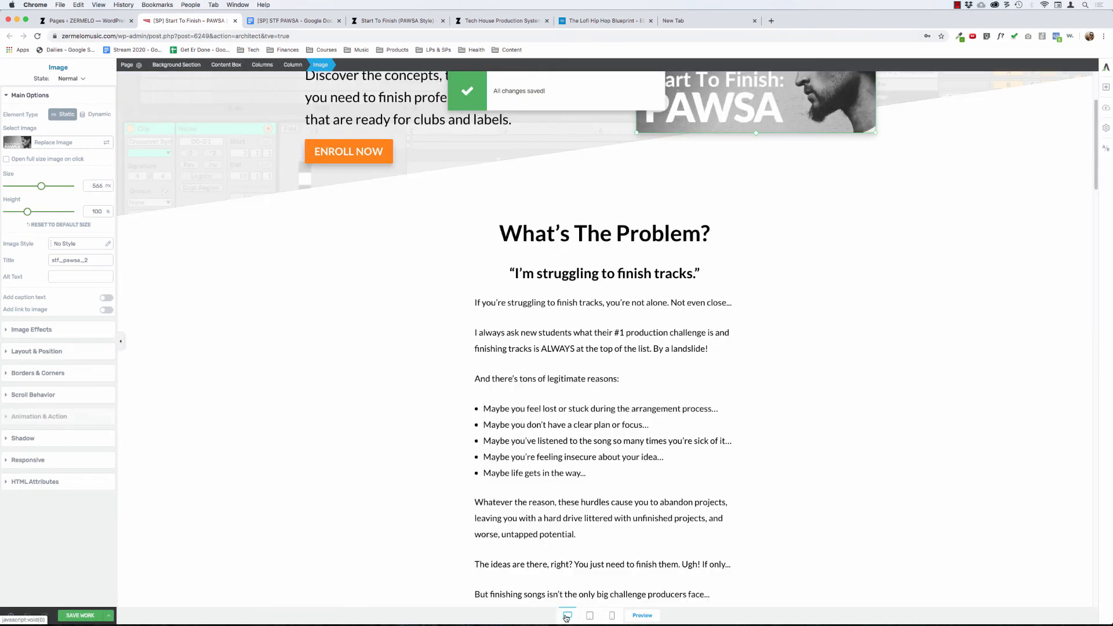
left_click(181, 64)
left_click(34, 334)
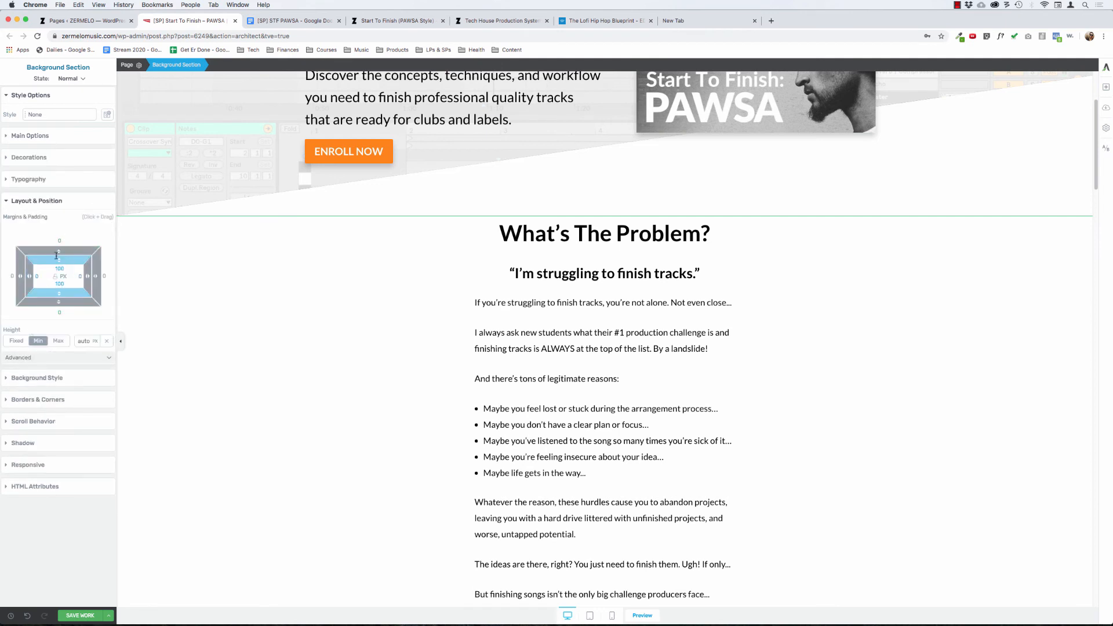
type("20")
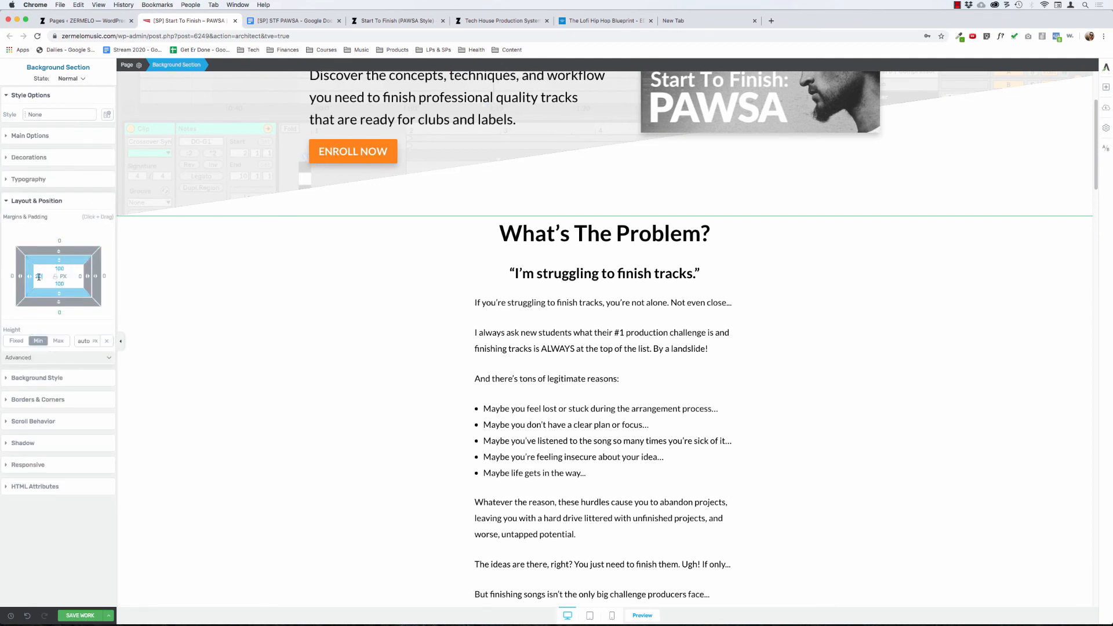
key("BackSpace")
key("BackSpace")
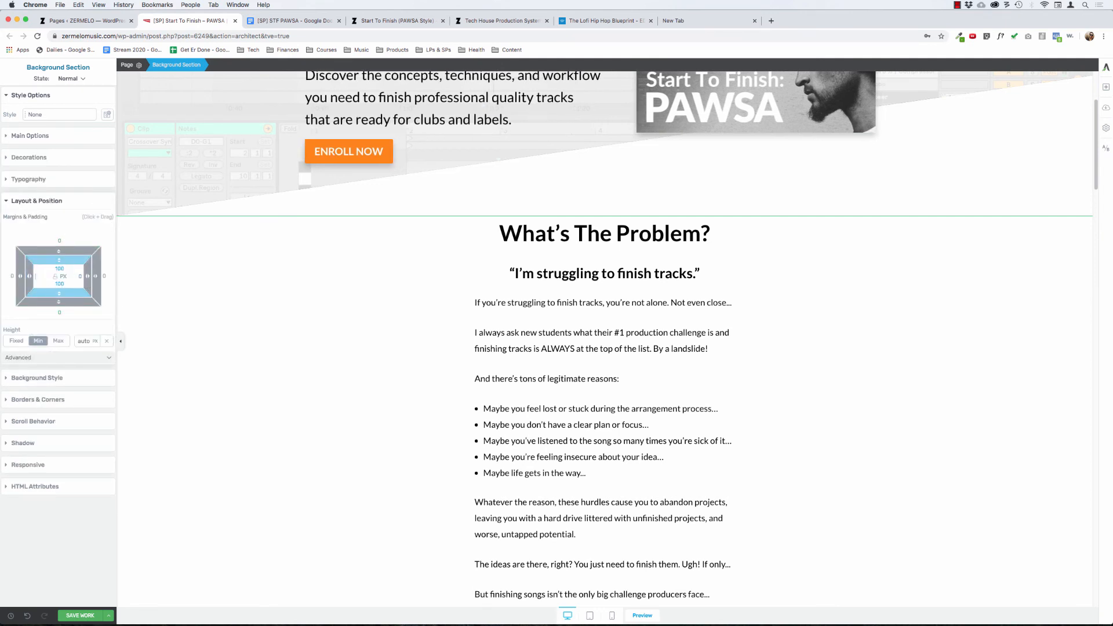
type("15")
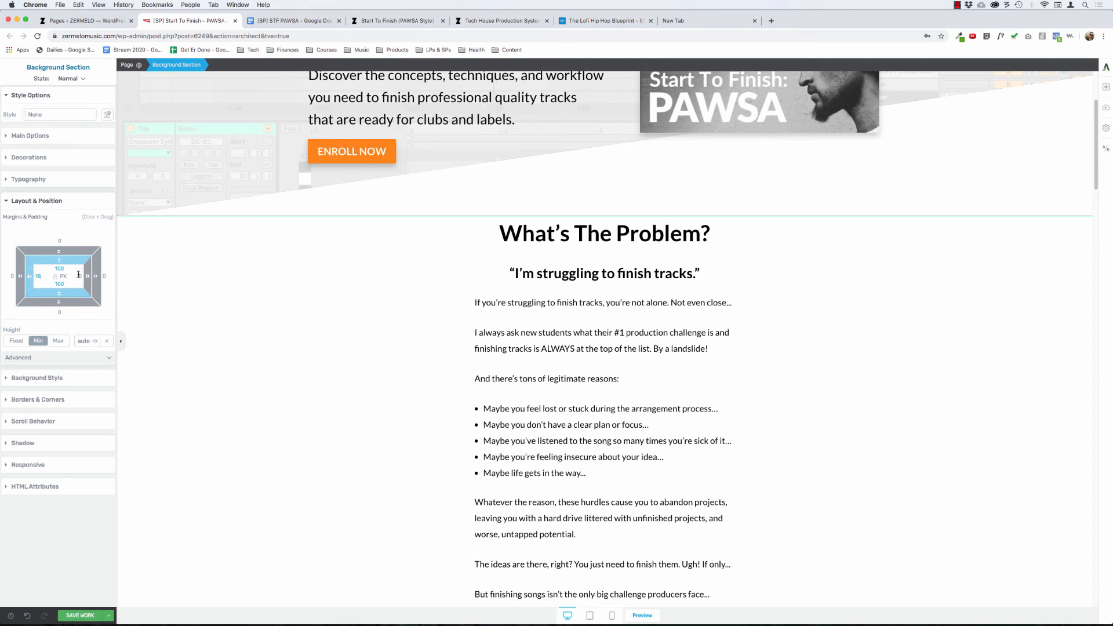
Set the left and right padding of the "What's The Problem?" background section to 15 px and save the page.
left_click(346, 338)
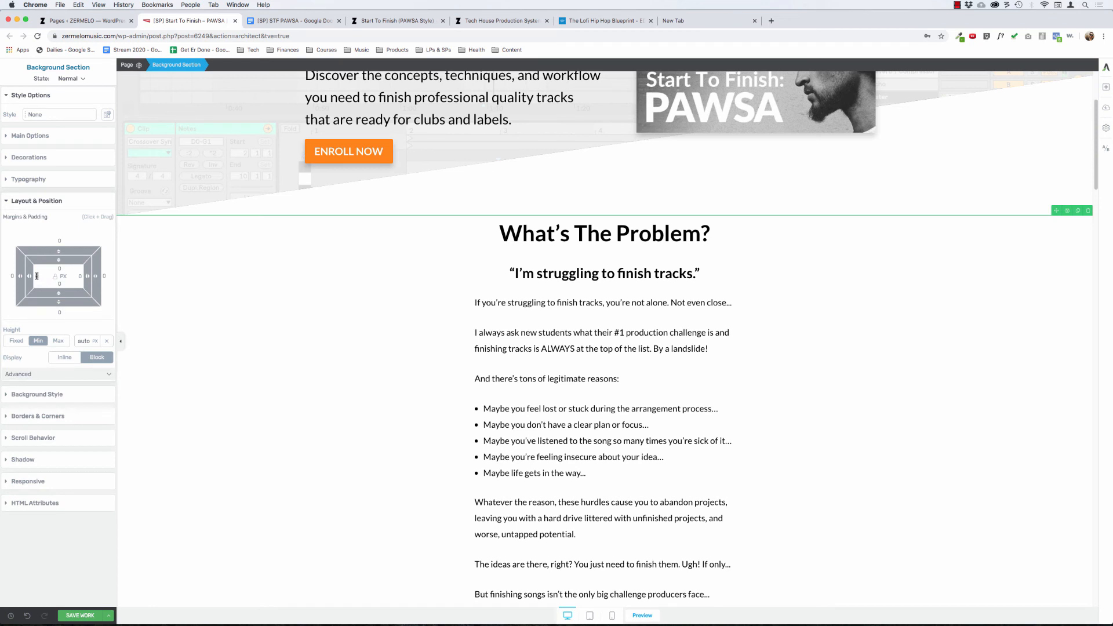
type("15")
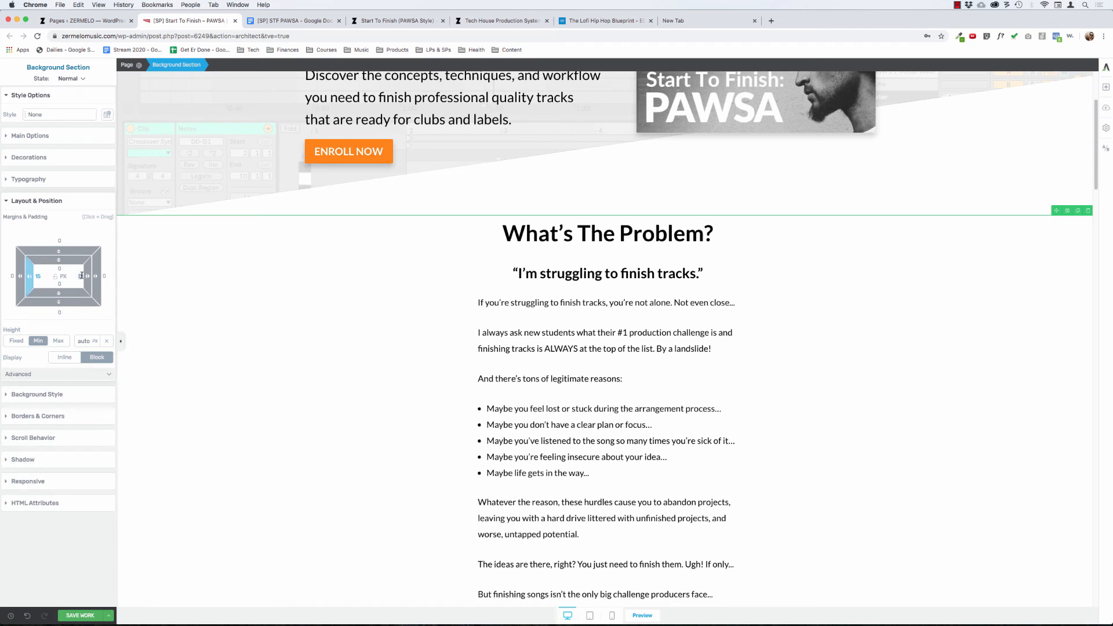
type("15")
left_click(80, 615)
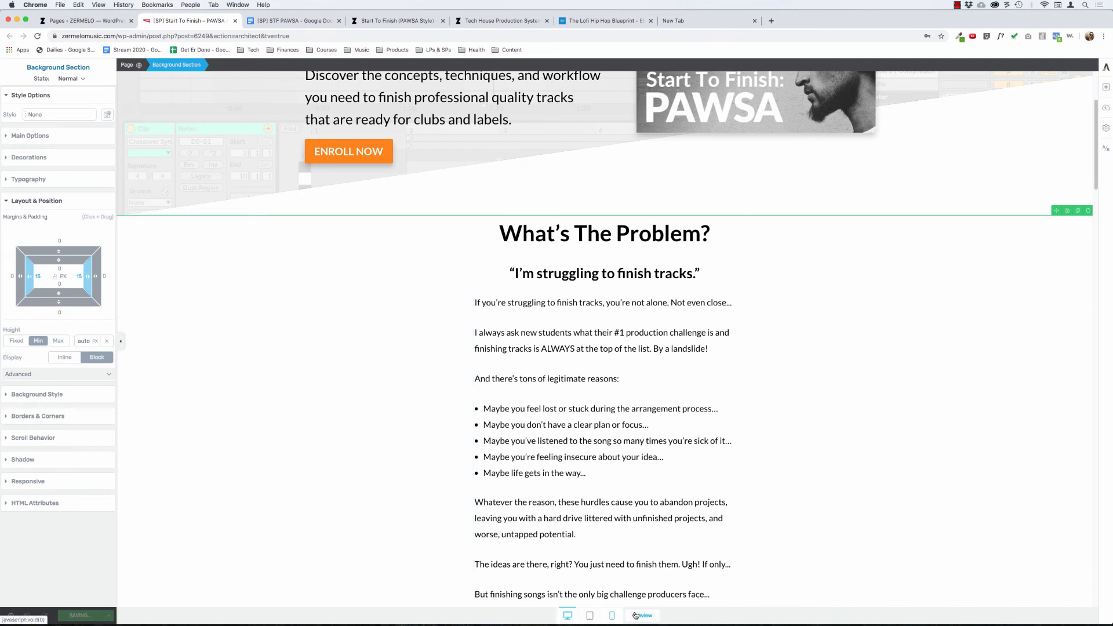
In the mobile view, set the hero headline's font size to 31 px and the hero description's to 20 px.
left_click(613, 615)
scroll(569, 214, "up", 5)
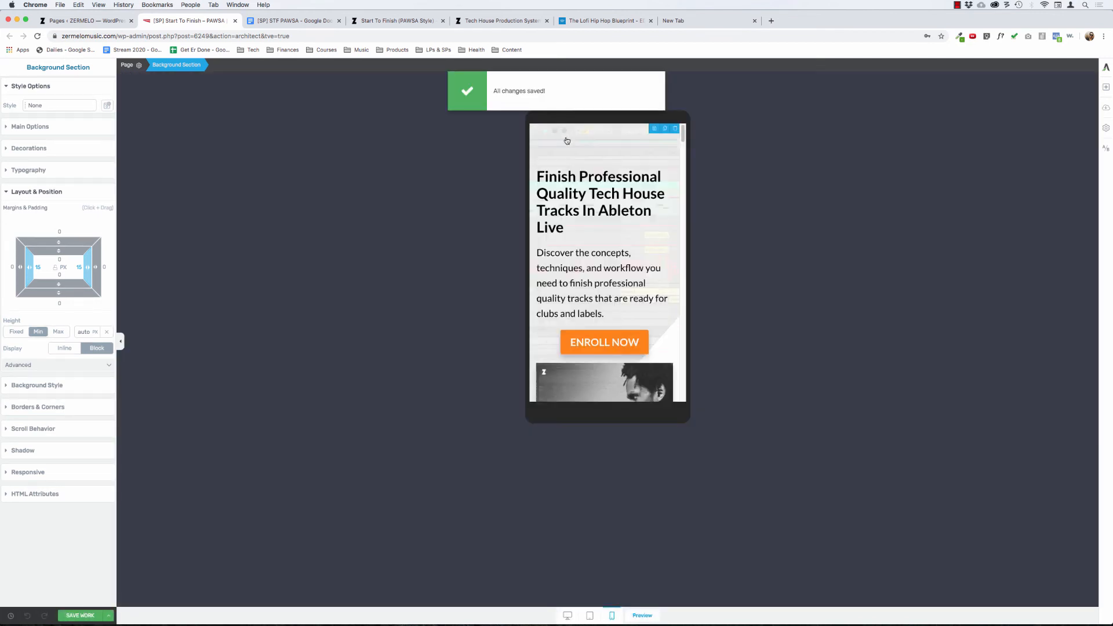
left_click(586, 193)
left_click(49, 87)
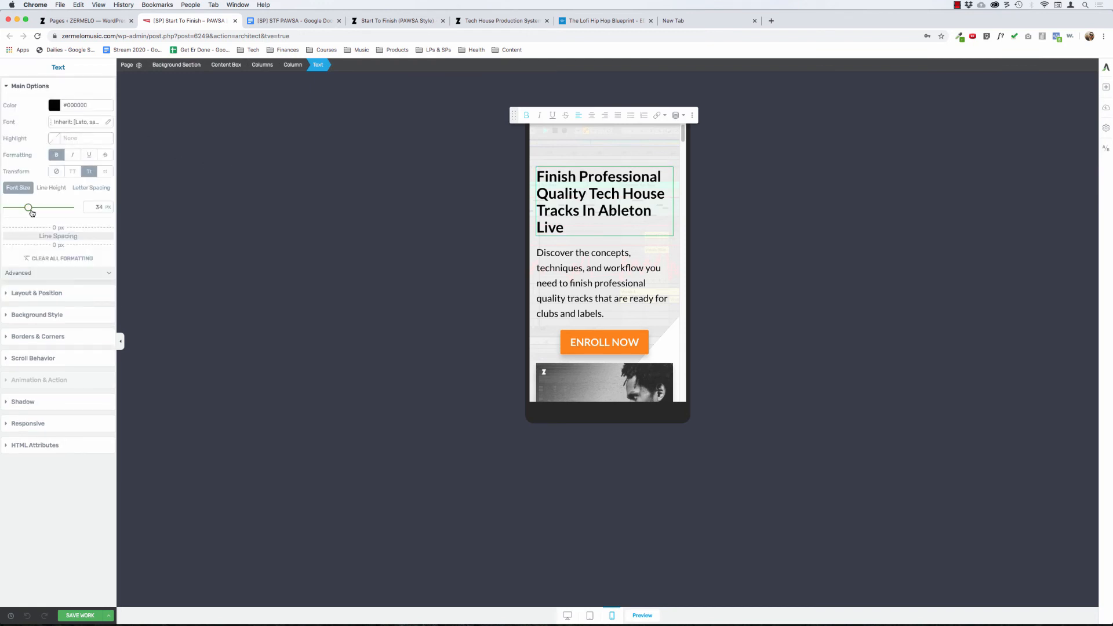
left_click_drag(29, 207, 29, 206)
left_click(539, 293)
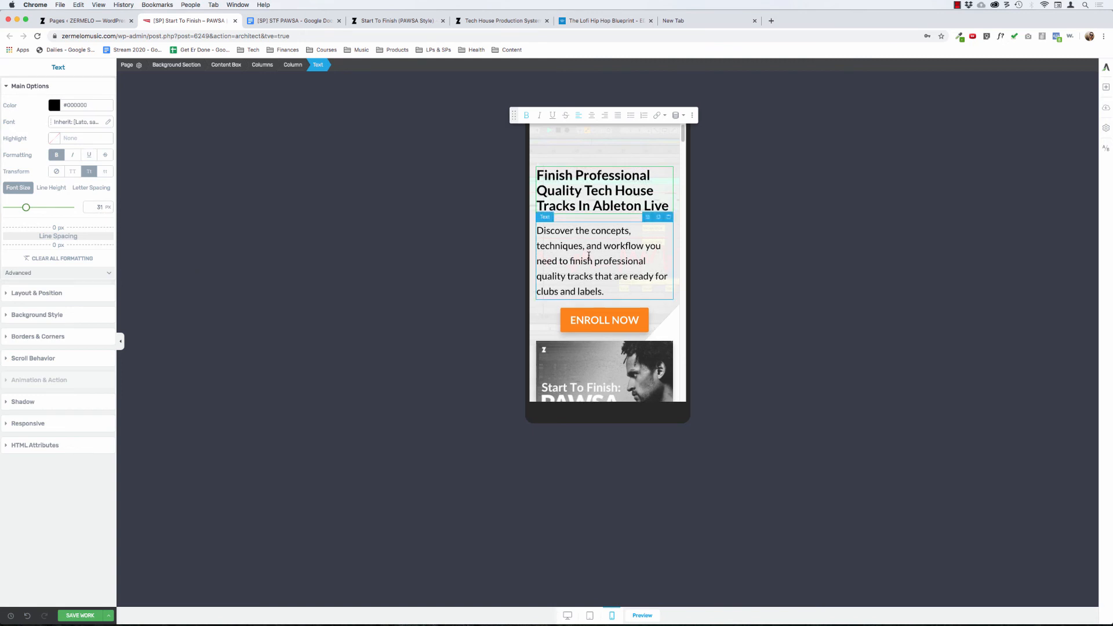
left_click_drag(21, 208, 19, 210)
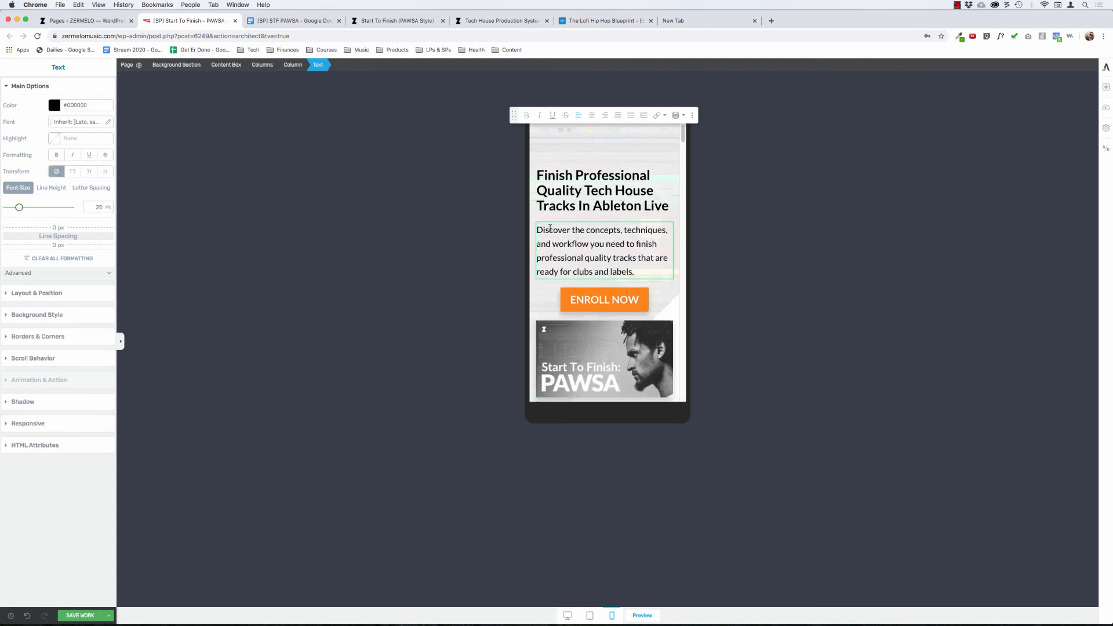
Try reducing the hero background section's top padding to about 28 px in the mobile view.
left_click(592, 369)
scroll(592, 368, "down", 5)
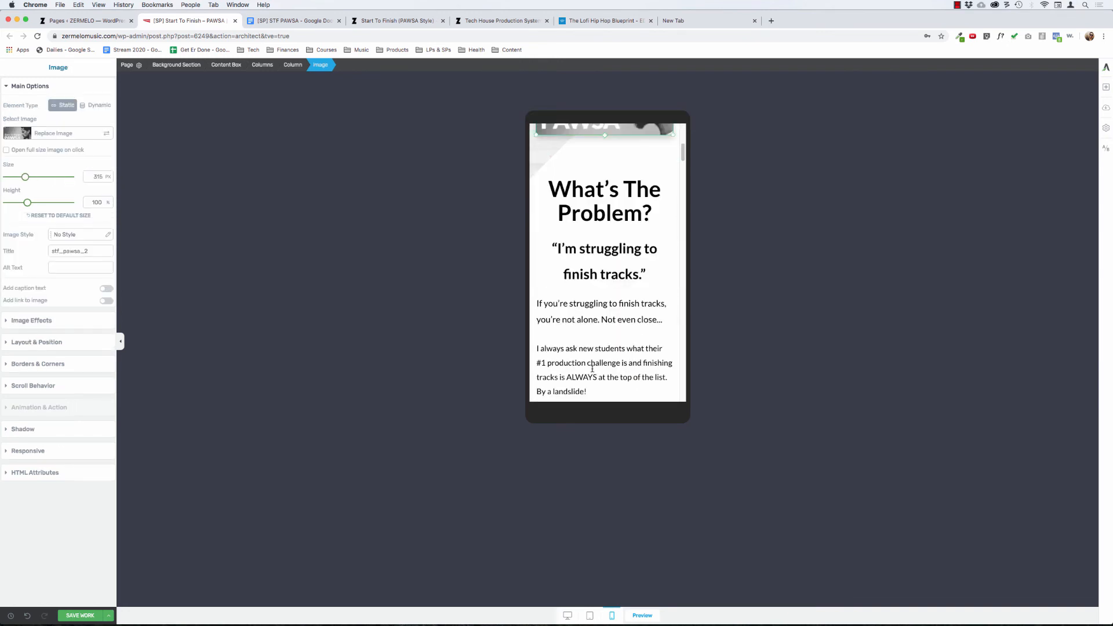
scroll(592, 368, "up", 5)
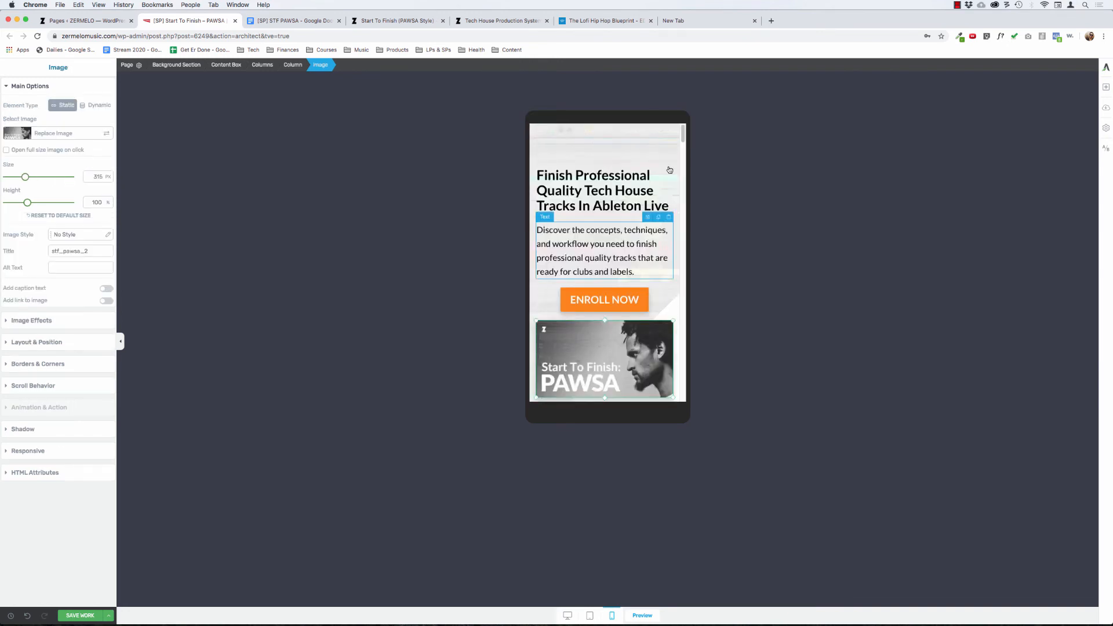
left_click(603, 152)
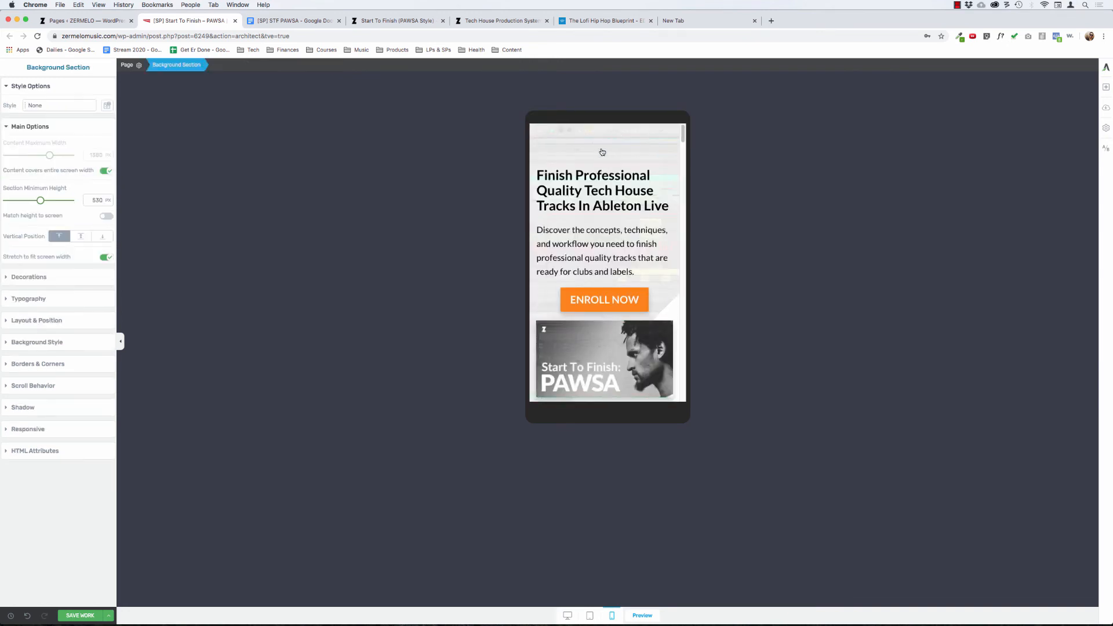
left_click(35, 343)
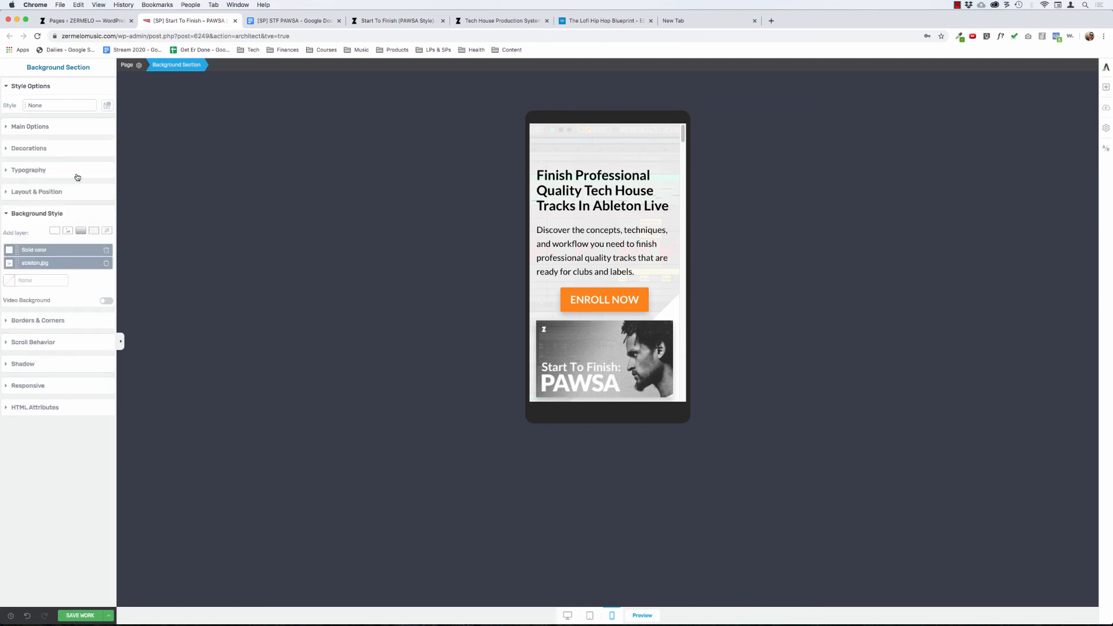
left_click(38, 191)
left_click_drag(59, 250, 73, 188)
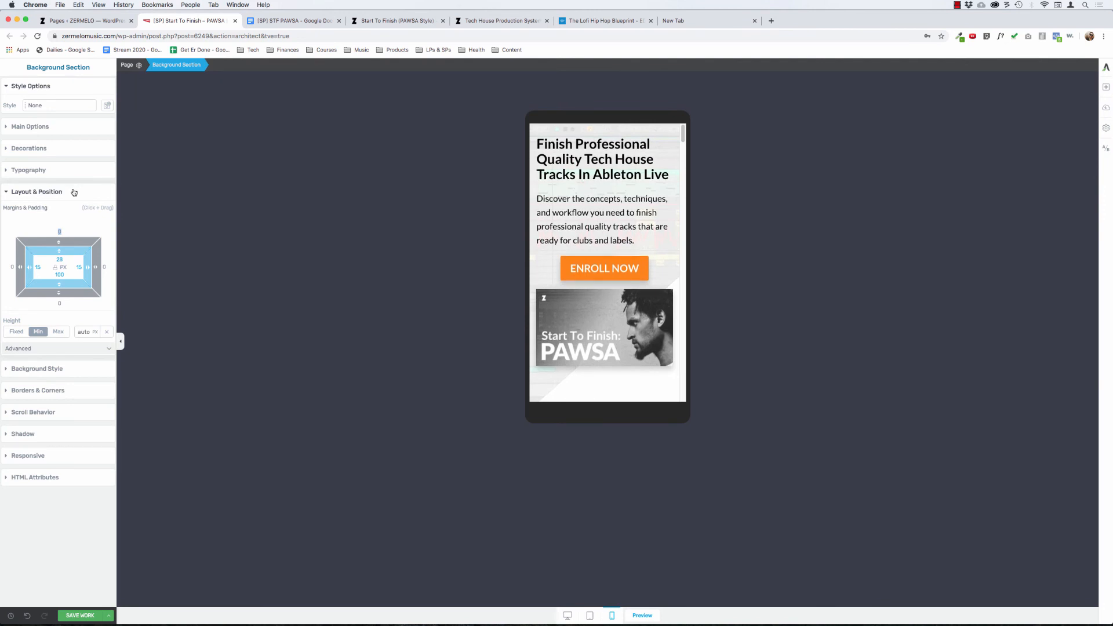
Examine the hero layout of the EDMProd Lofi Hip Hop Blueprint page at a phone-width window, then restore the full window size.
left_click(602, 20)
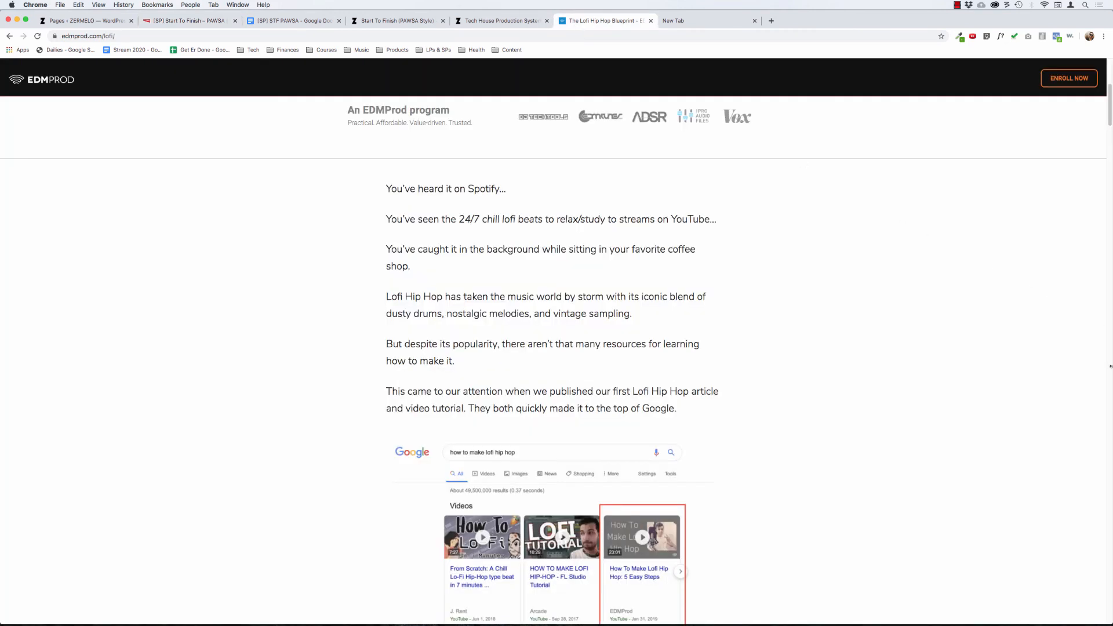
left_click_drag(1110, 367, 70, 393)
scroll(76, 388, "up", 5)
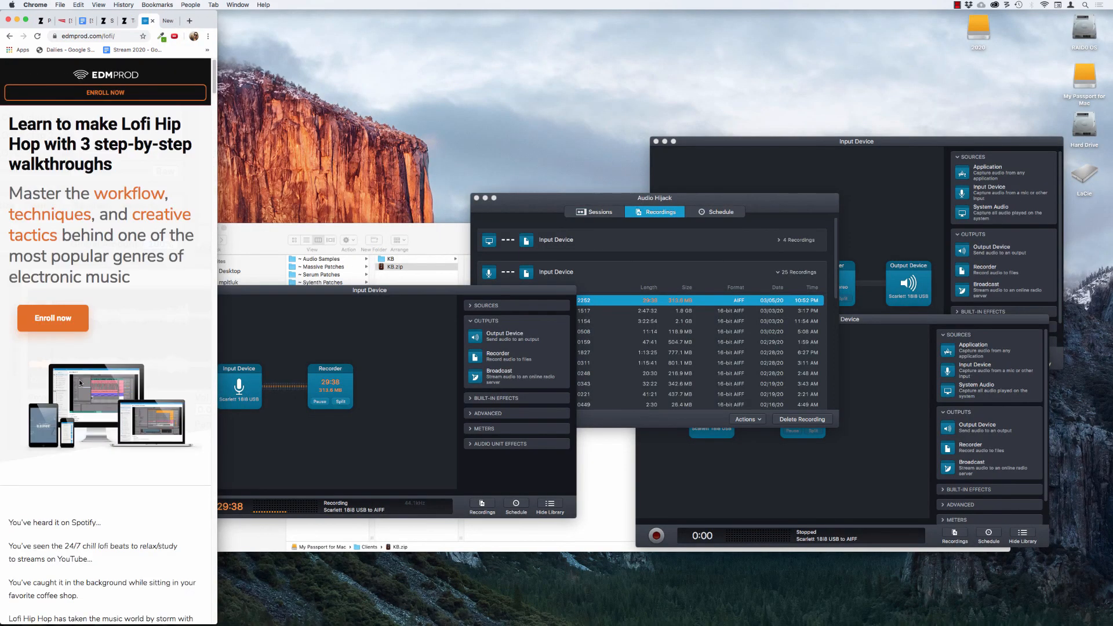
mouse_move(27, 20)
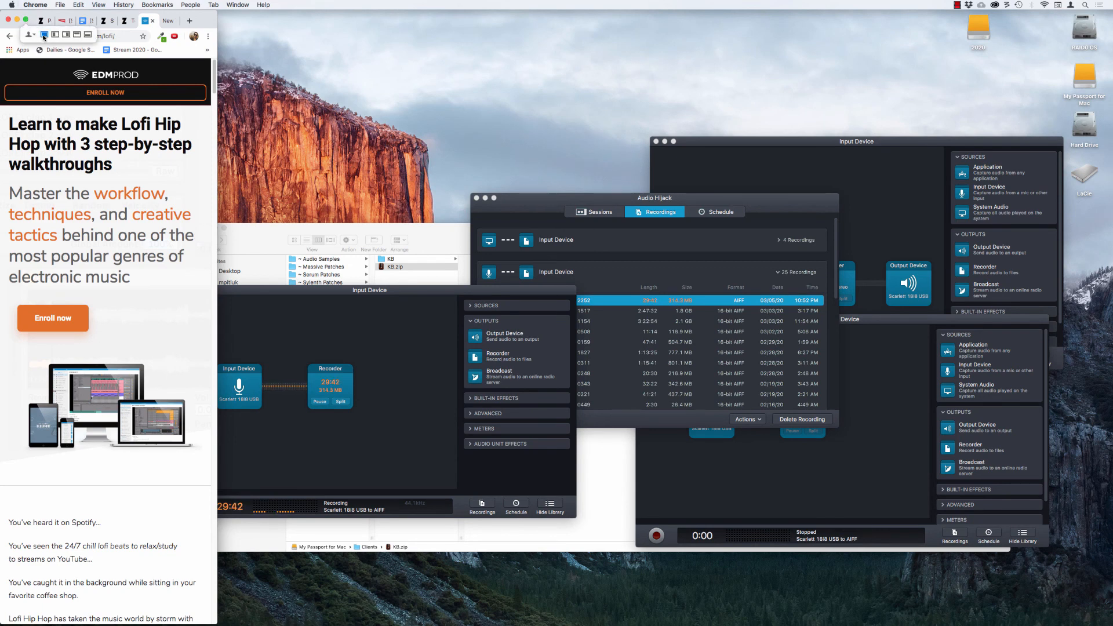
left_click(44, 36)
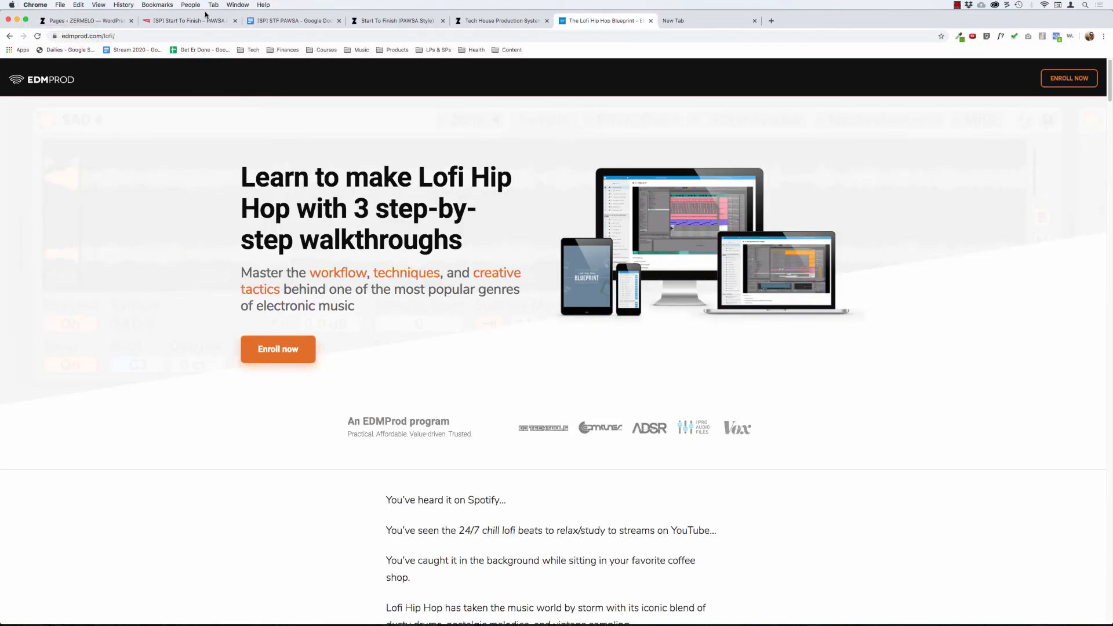
Return to the PAWSA page editor and set the mobile hero section's top padding to 100 px.
left_click(166, 22)
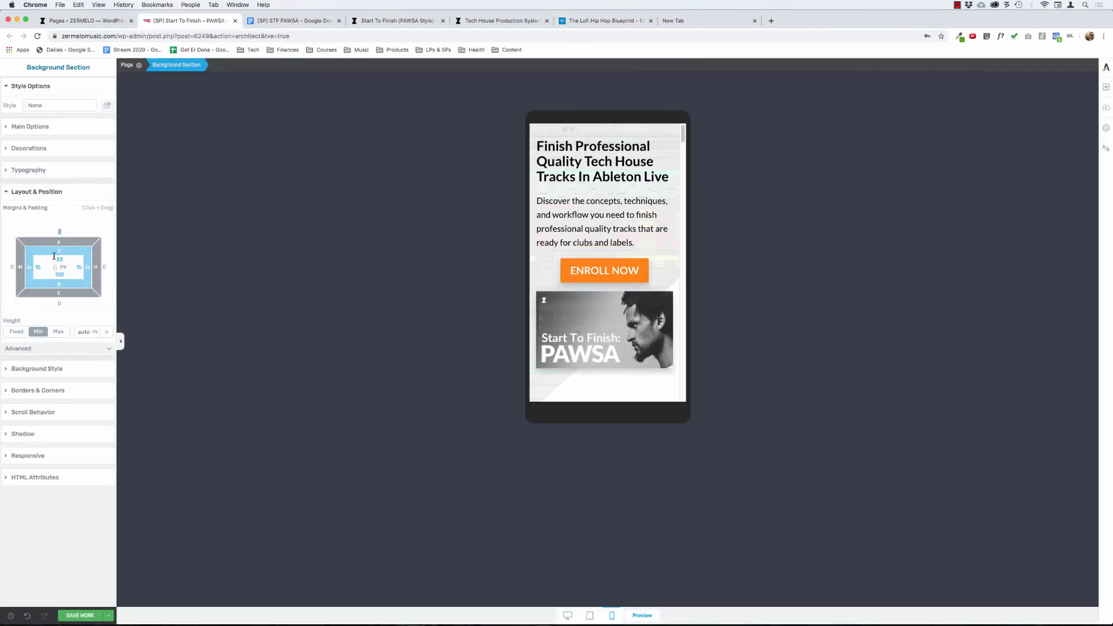
type("100")
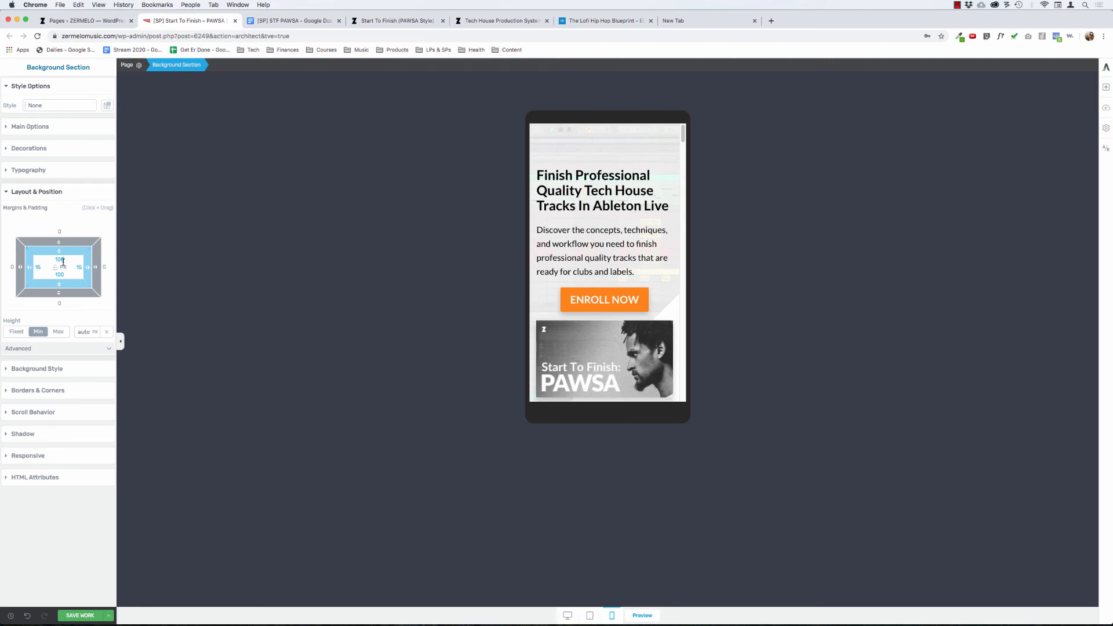
scroll(586, 297, "down", 4)
scroll(586, 296, "up", 4)
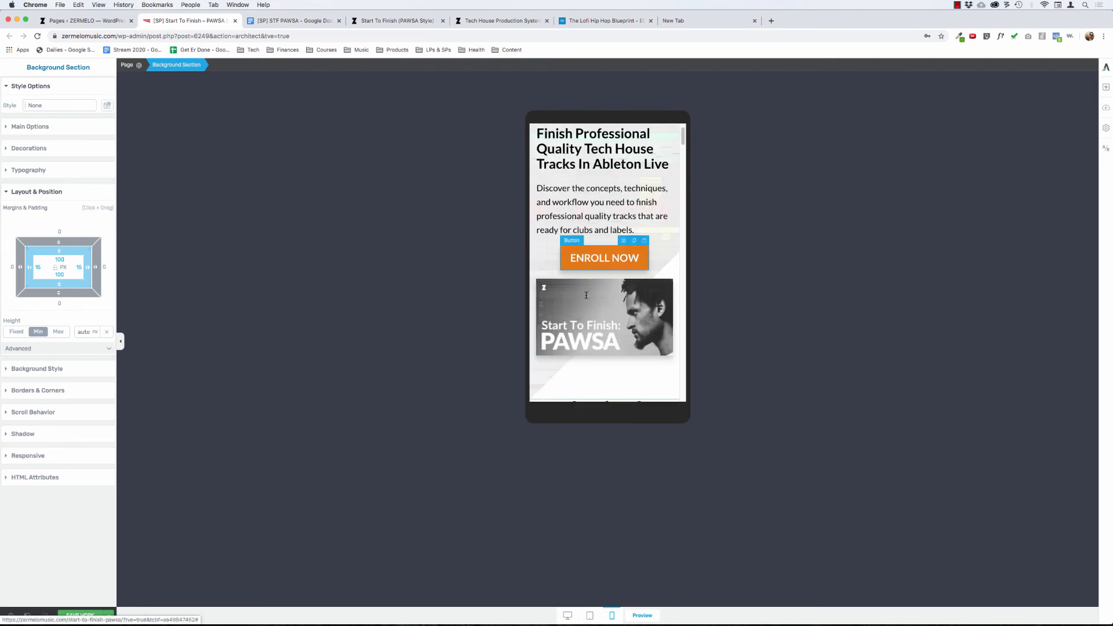
Review the mobile layout from the hero section through the "What's The Problem?" copy, checking spacing and headings.
scroll(586, 296, "down", 3)
scroll(586, 296, "down", 10)
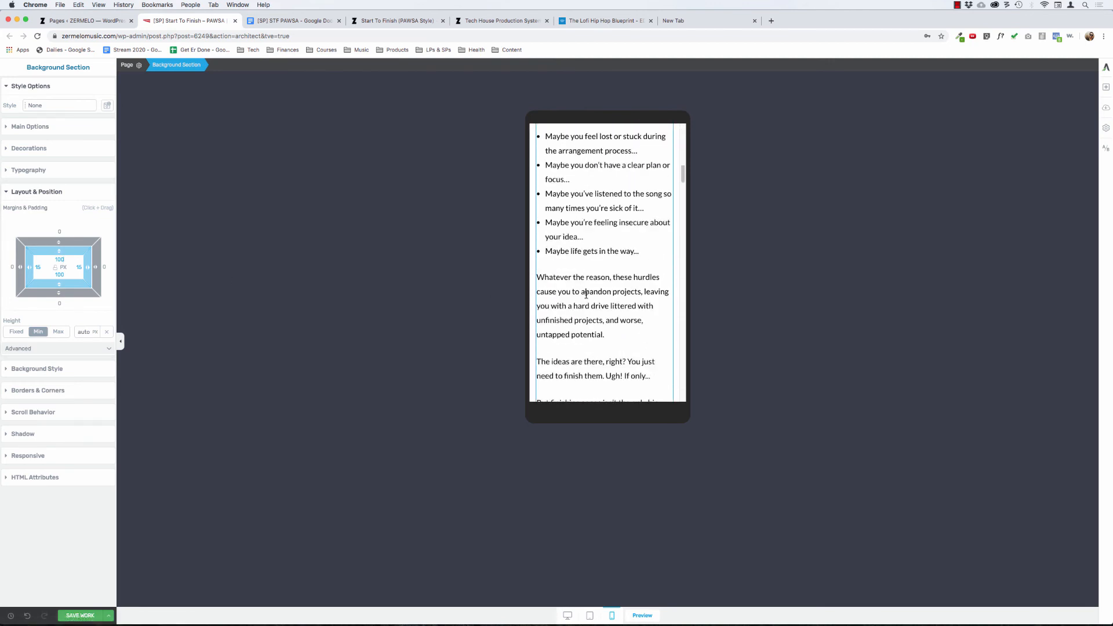
scroll(586, 295, "down", 2)
scroll(586, 296, "up", 15)
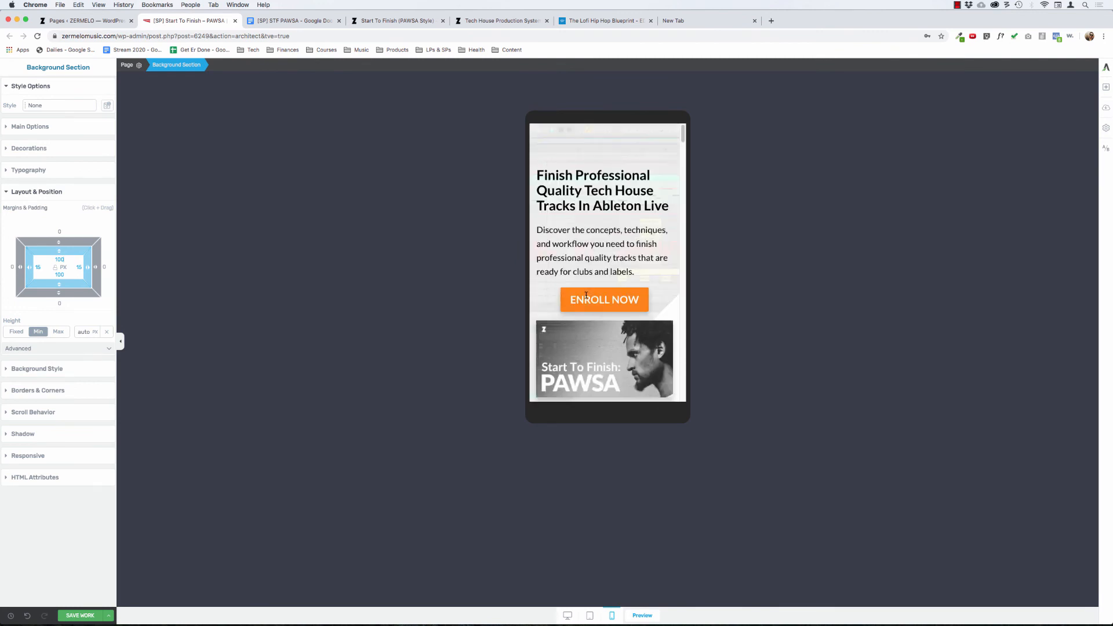
scroll(592, 290, "down", 4)
left_click(594, 253)
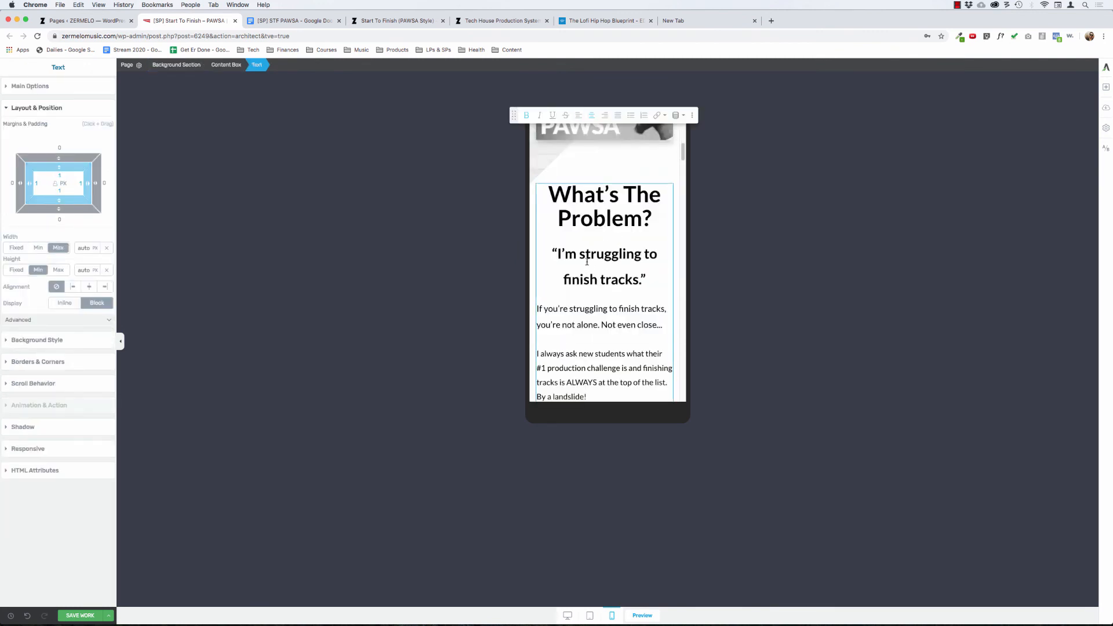
scroll(587, 262, "down", 1)
scroll(652, 247, "up", 5)
scroll(652, 247, "down", 1)
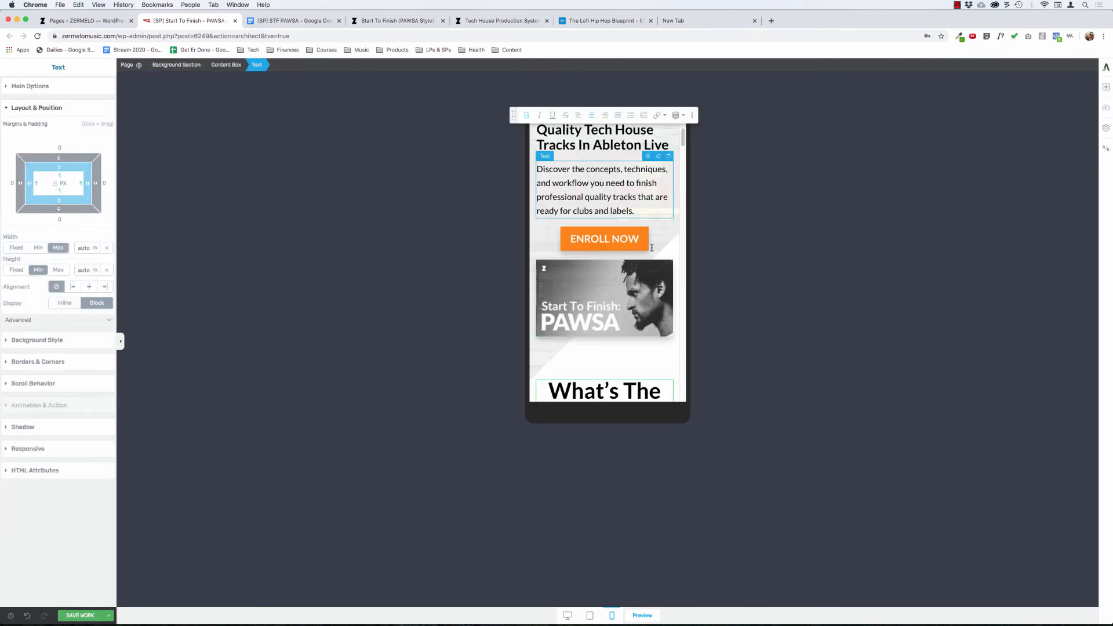
scroll(653, 251, "down", 1)
scroll(653, 251, "down", 3)
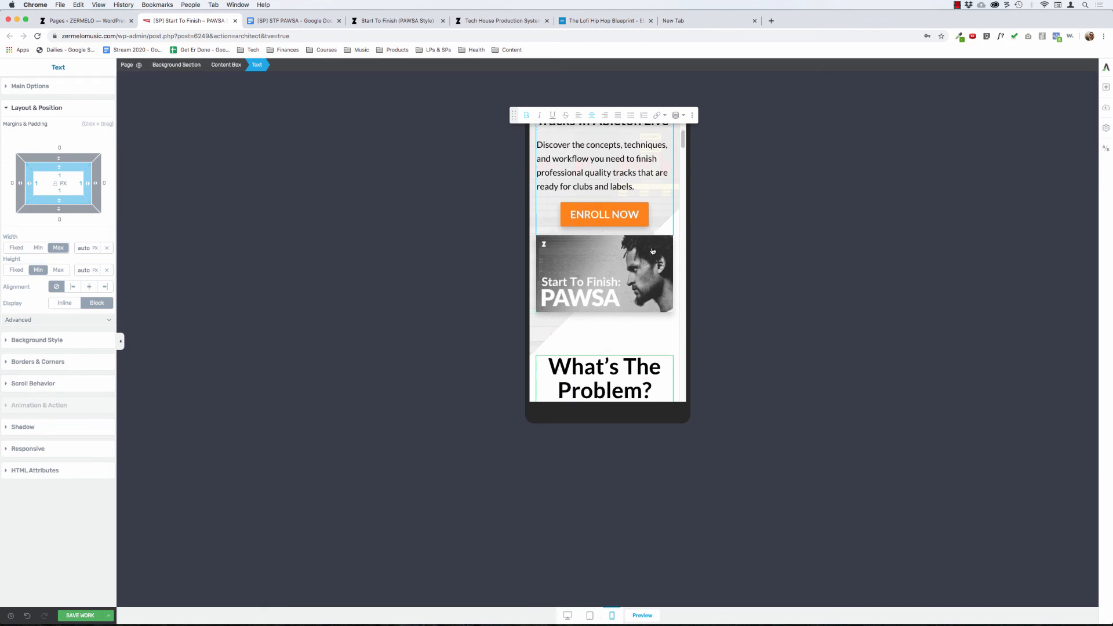
scroll(653, 251, "up", 5)
scroll(653, 251, "down", 15)
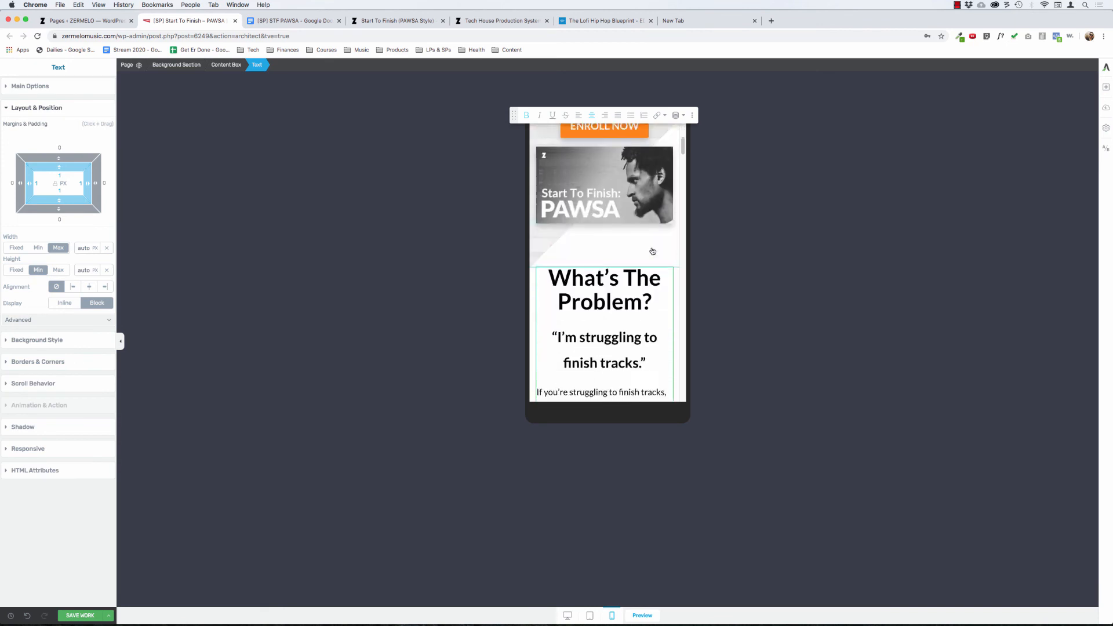
scroll(653, 251, "up", 15)
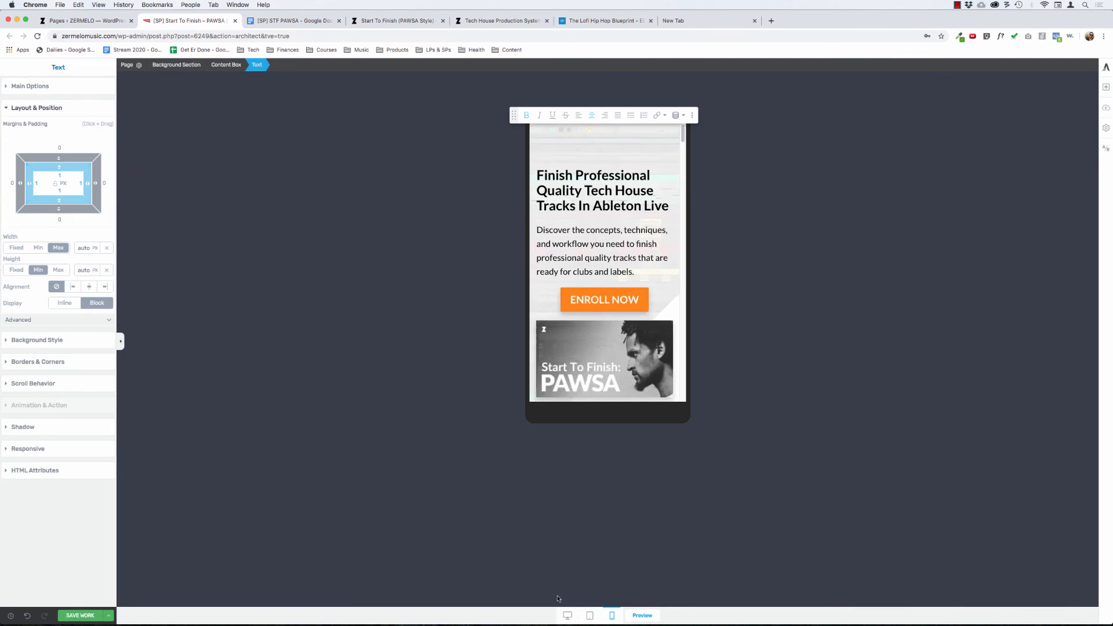
Switch to the desktop view and read through the body copy around "I'm struggling to get that pro sound.".
left_click(567, 616)
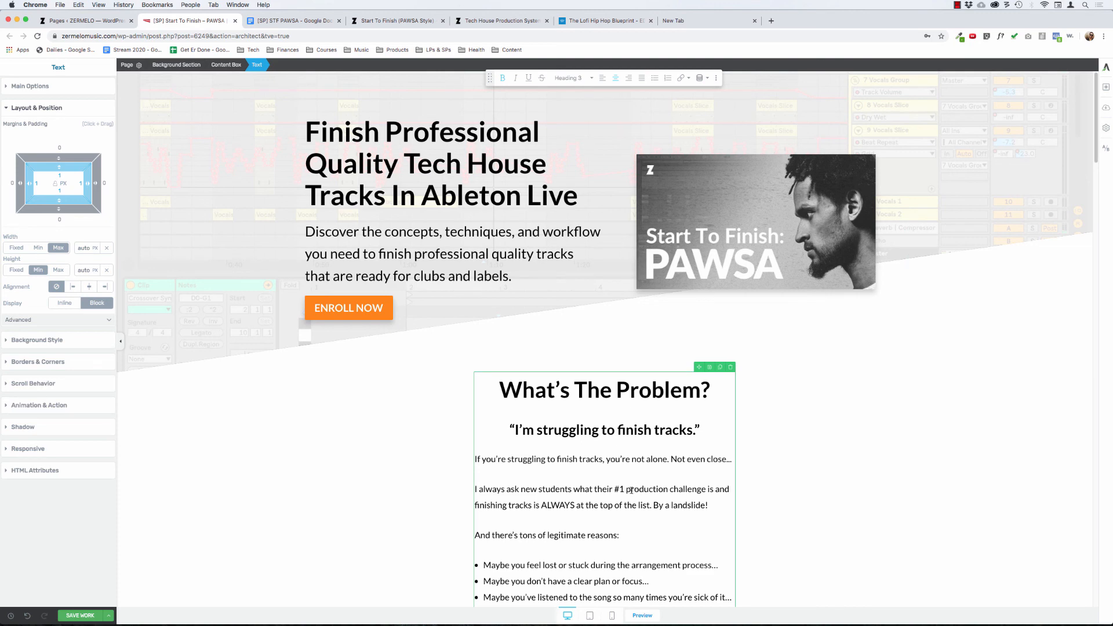
scroll(631, 490, "down", 5)
scroll(588, 474, "down", 4)
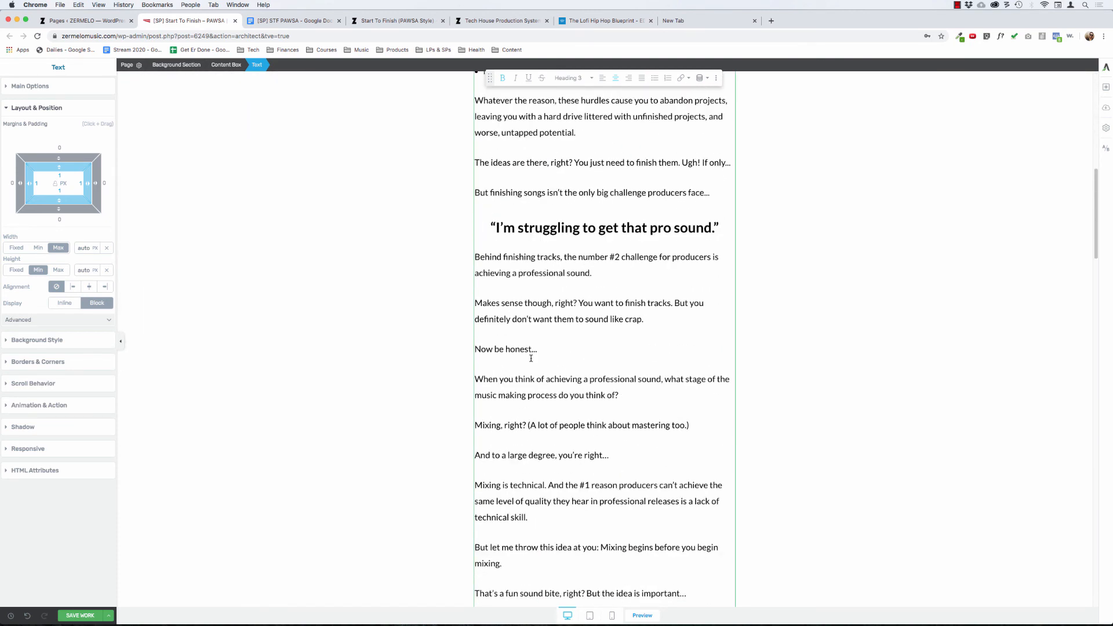
scroll(531, 358, "down", 1)
scroll(524, 396, "down", 3)
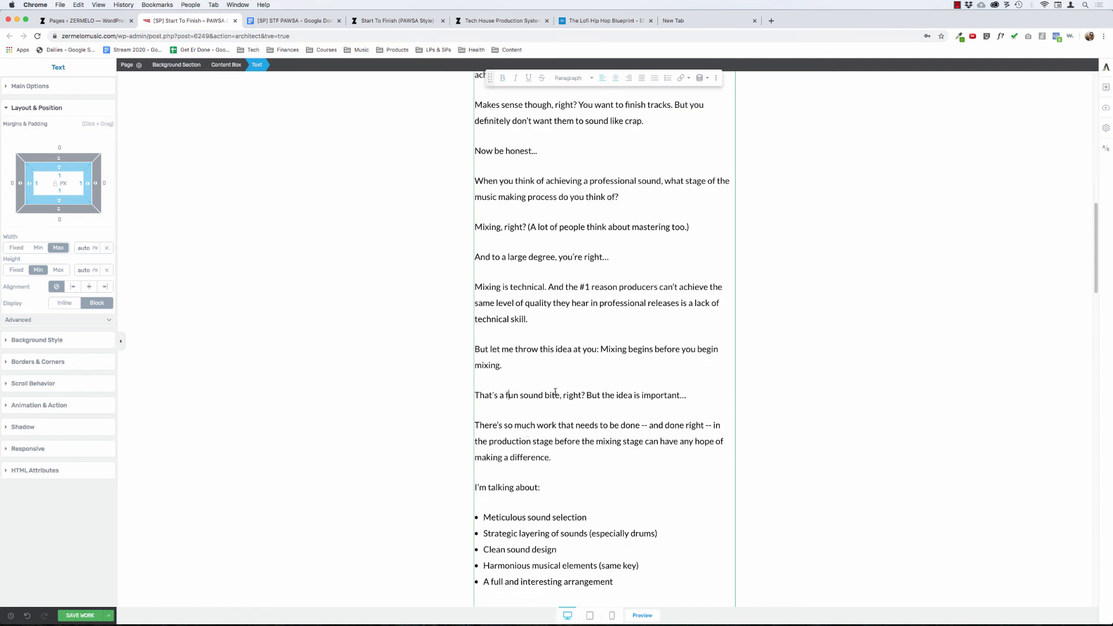
scroll(528, 381, "down", 1)
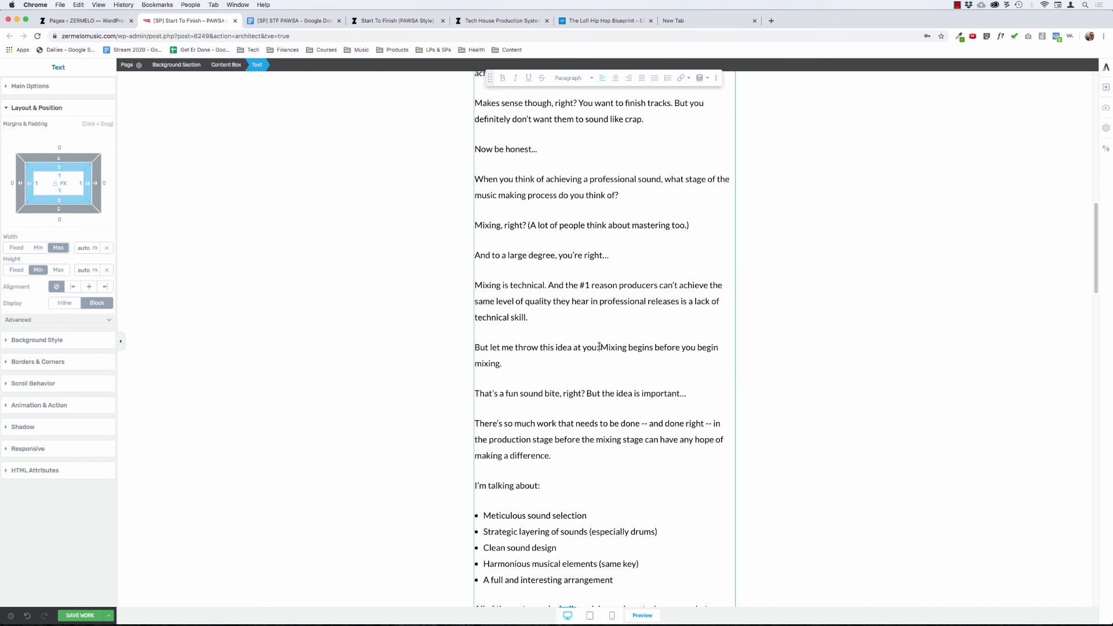
Split "Mixing begins before you begin mixing." into its own paragraph and make it bold.
key("Return")
key("super+shift+Right")
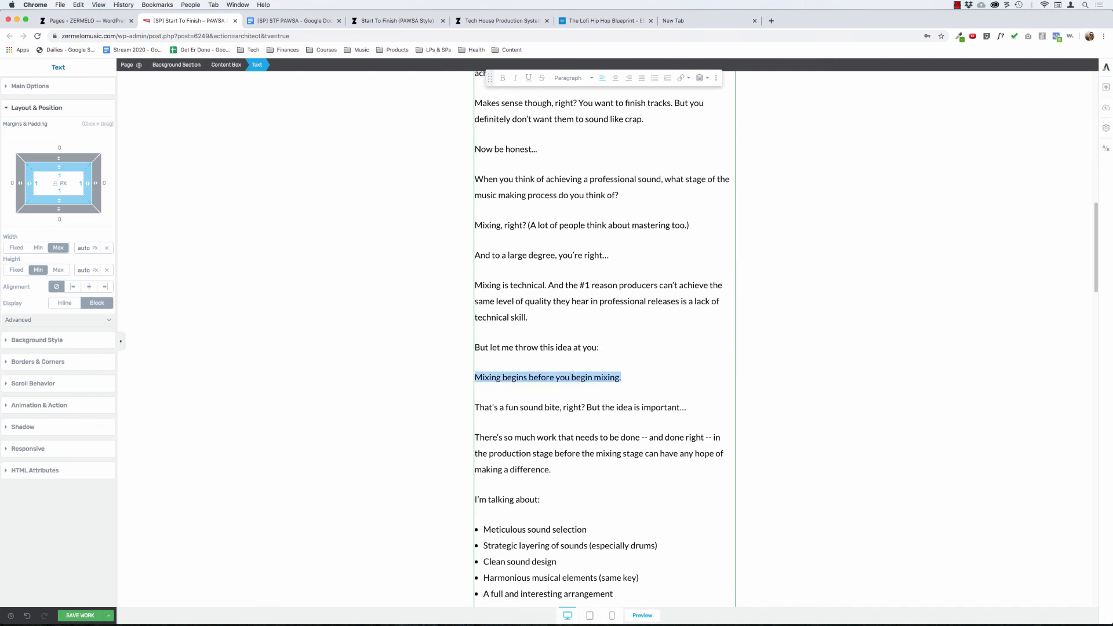
key("super+b")
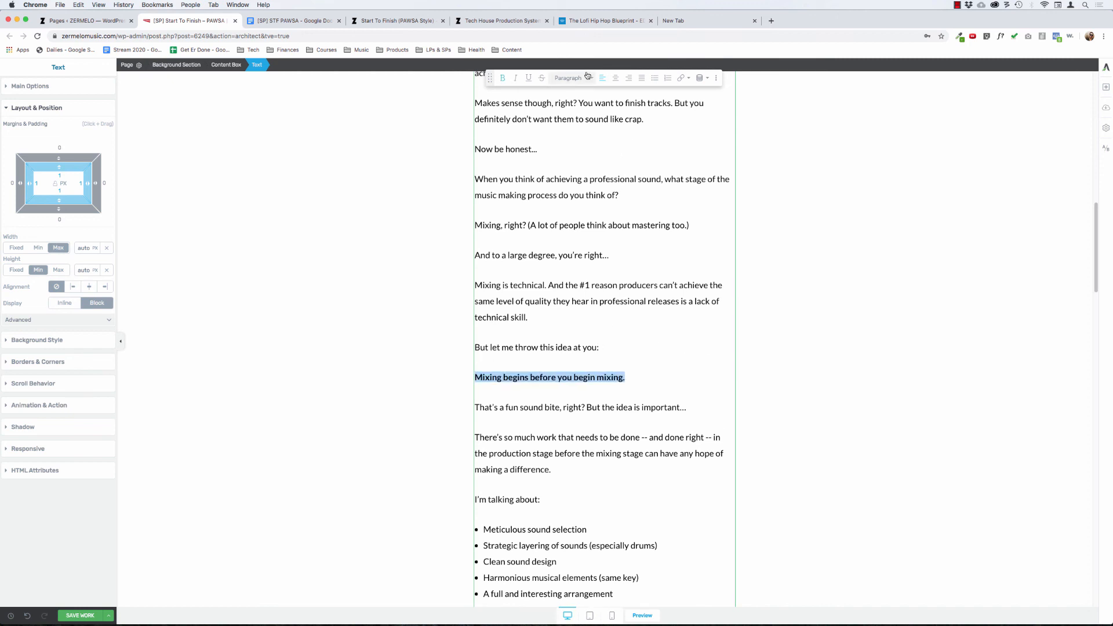
Try styling the "Mixing begins before you begin mixing." line as a centred Heading 3, and undo that styling.
left_click(616, 78)
left_click(571, 78)
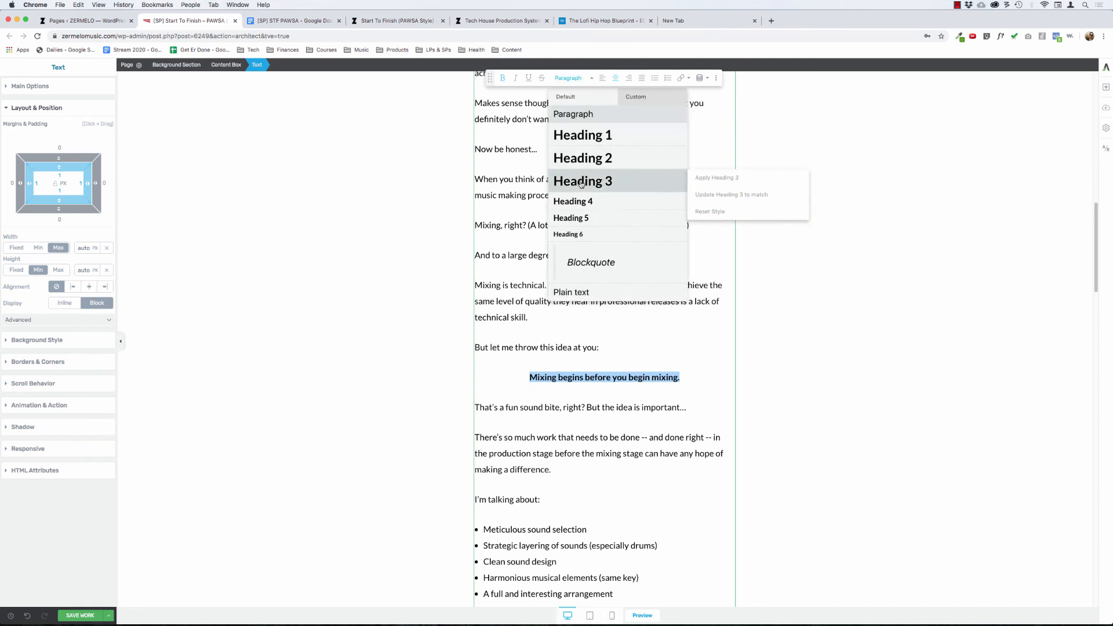
left_click(581, 182)
key("Left")
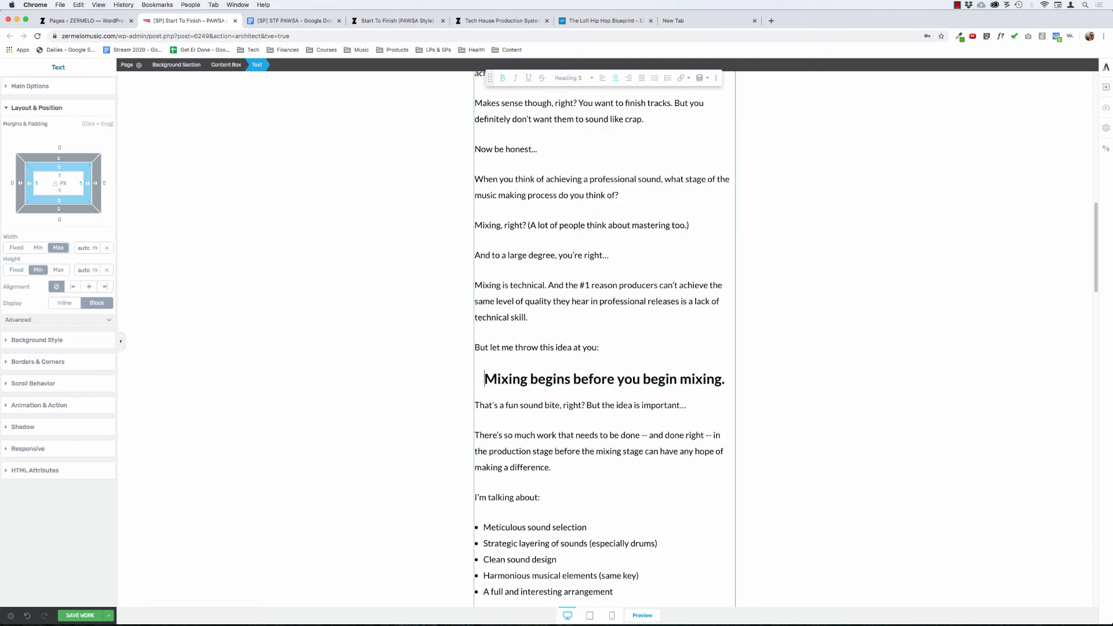
scroll(595, 270, "up", 7)
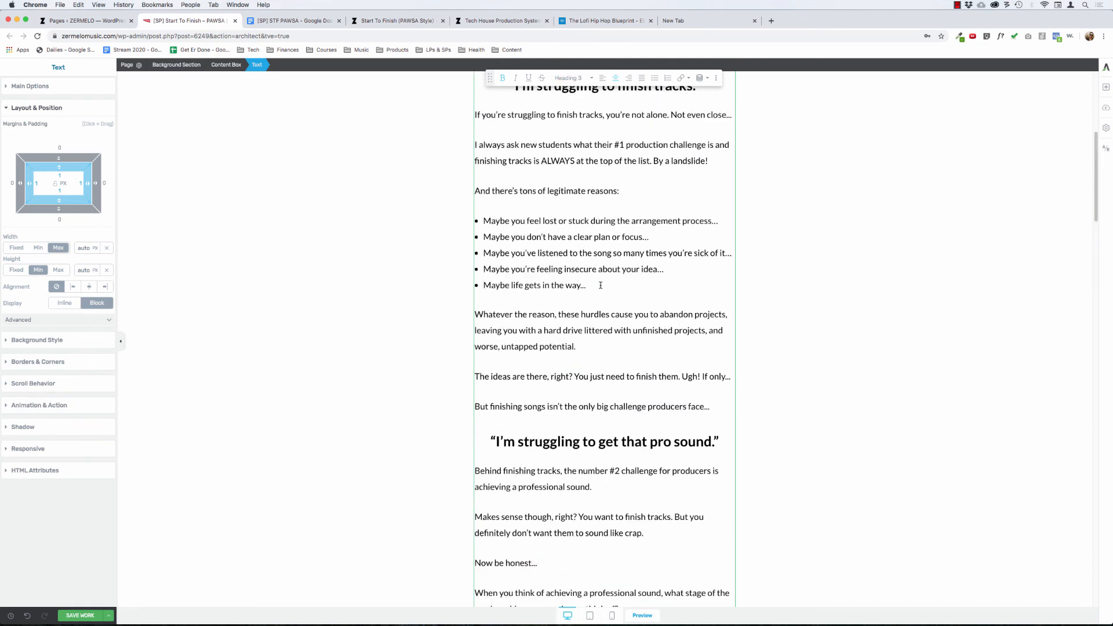
scroll(600, 284, "down", 4)
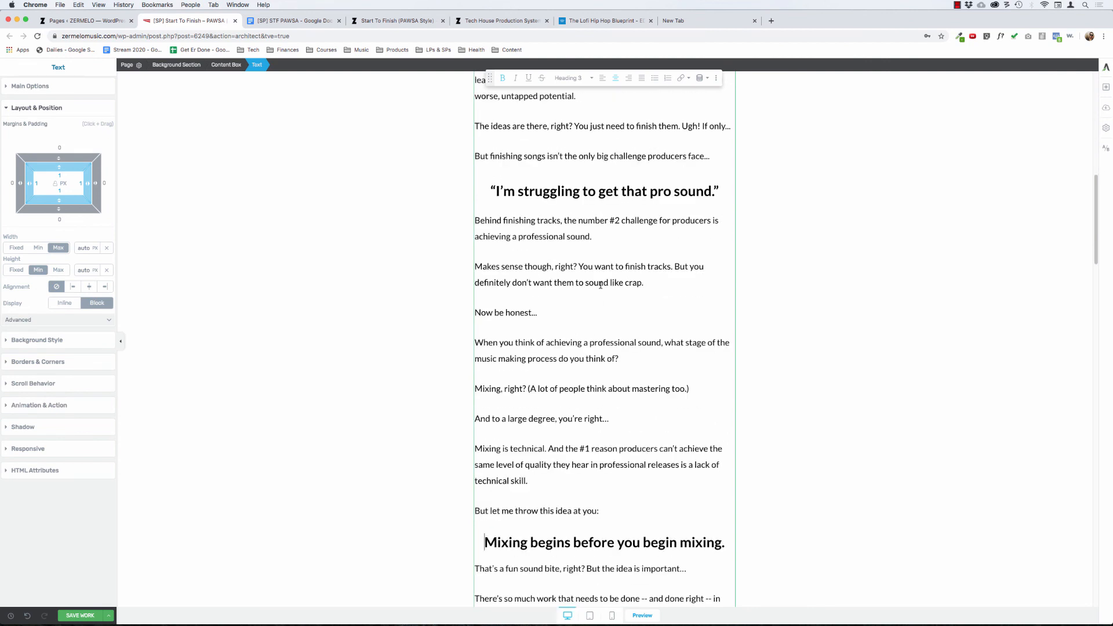
key("super+z")
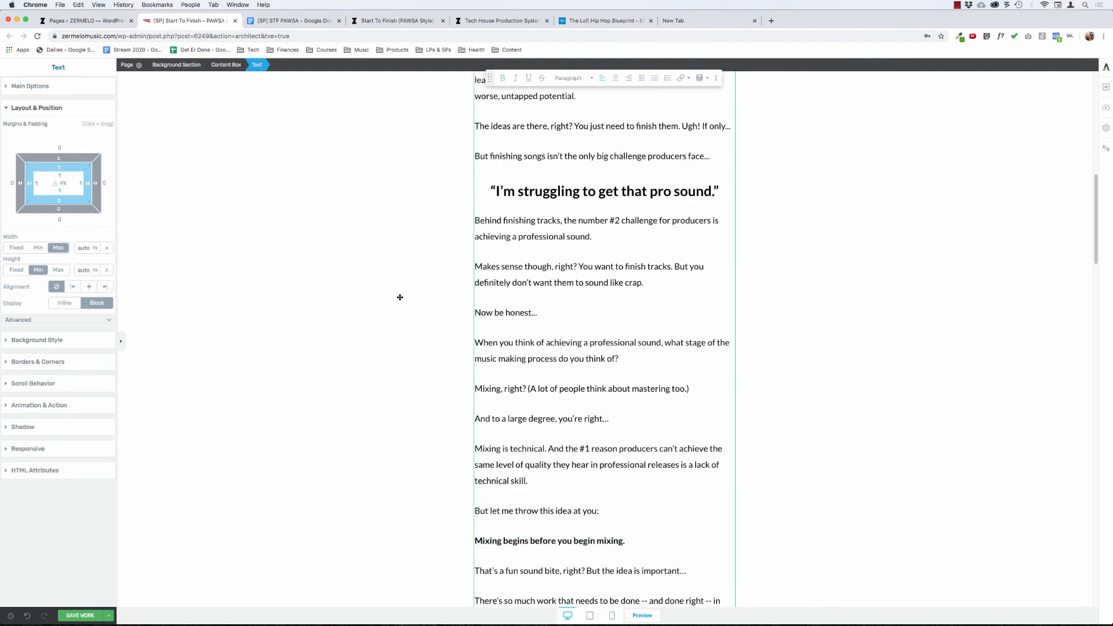
Try removing the bullet before "Meticulous sound selection", and undo back past the bold on "Mixing begins before you begin mixing.".
left_click(400, 295)
scroll(407, 300, "up", 2)
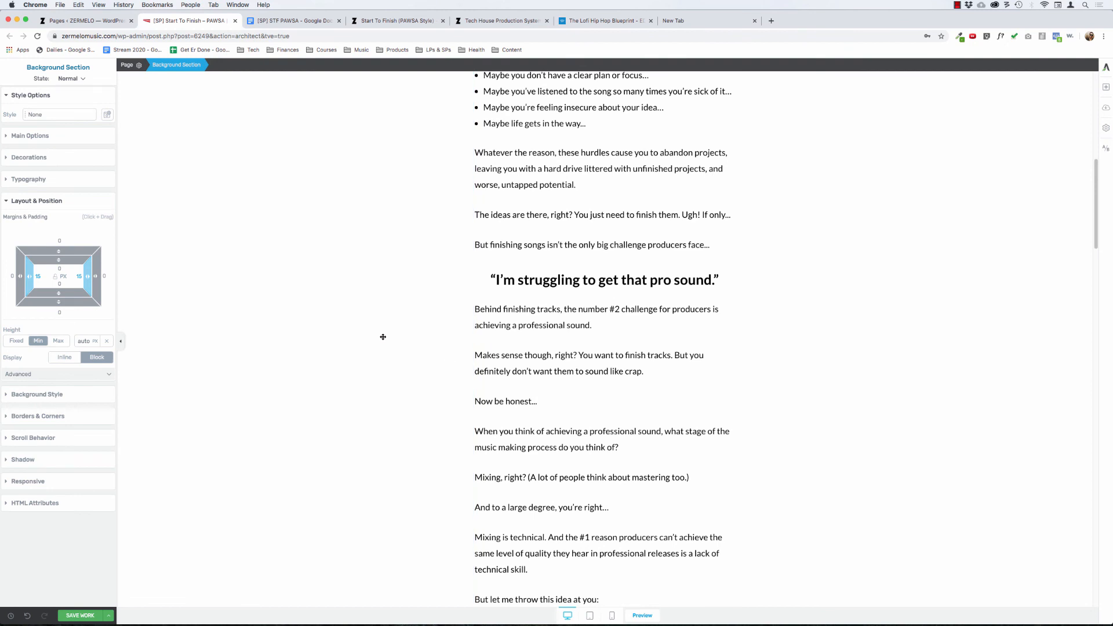
scroll(374, 320, "down", 10)
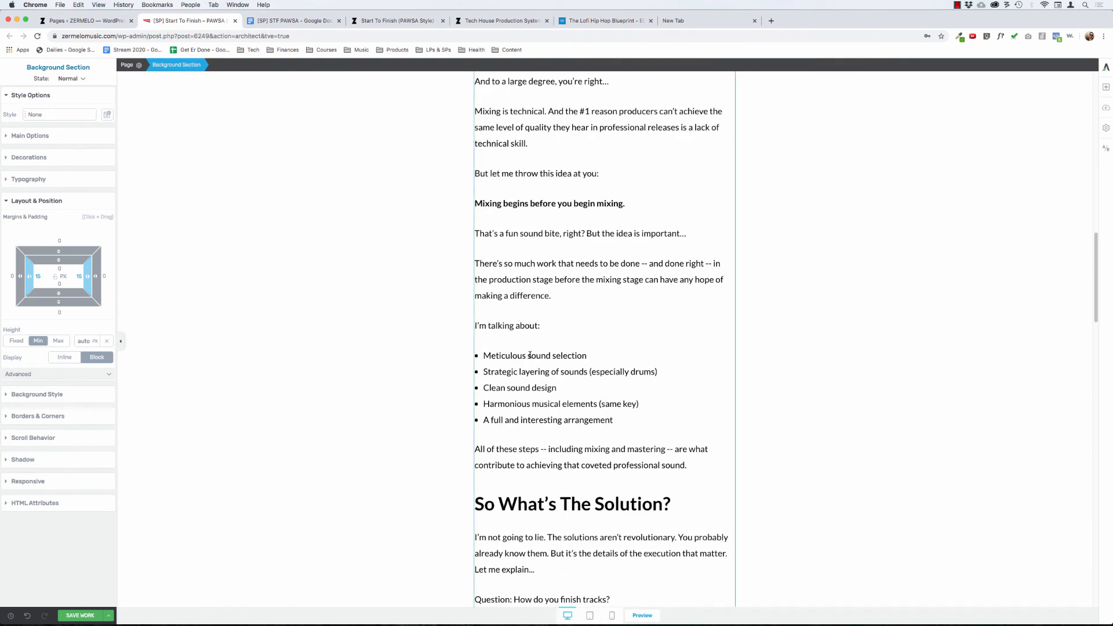
left_click(485, 357)
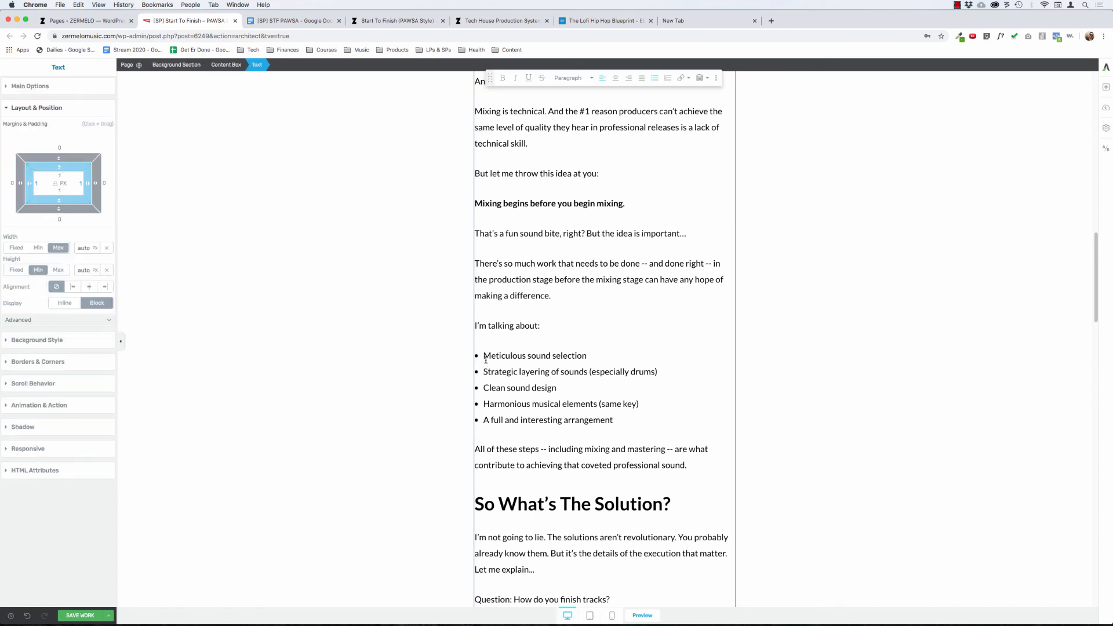
key("BackSpace")
key("super+z")
key("super+z")
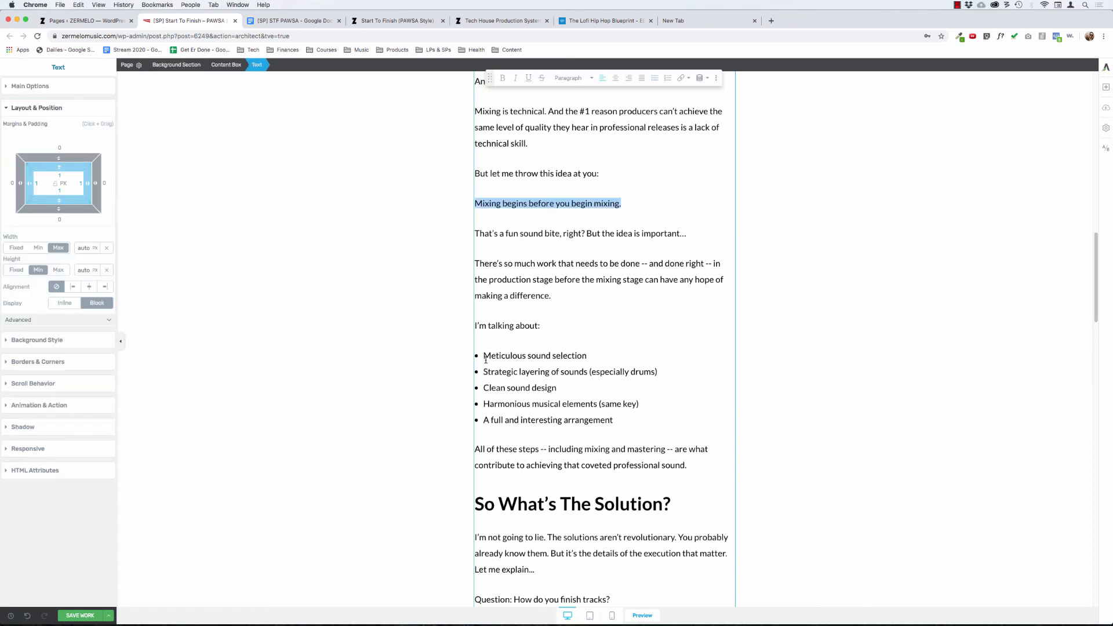
Turn the five bulleted items under "I'm talking about:" into plain paragraphs.
left_click(476, 264)
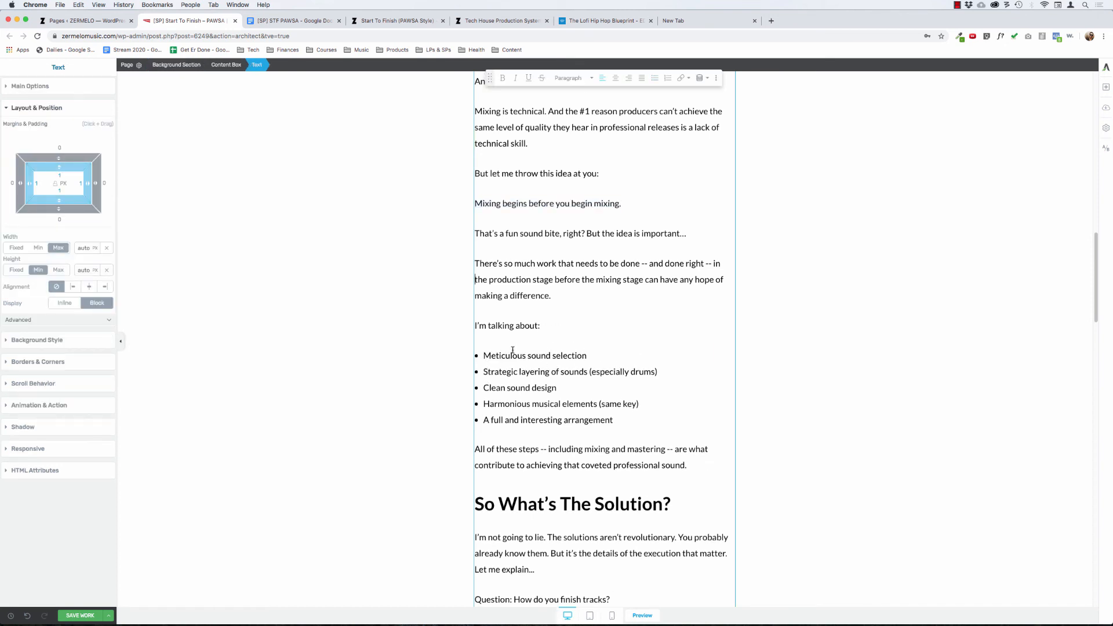
key("BackSpace")
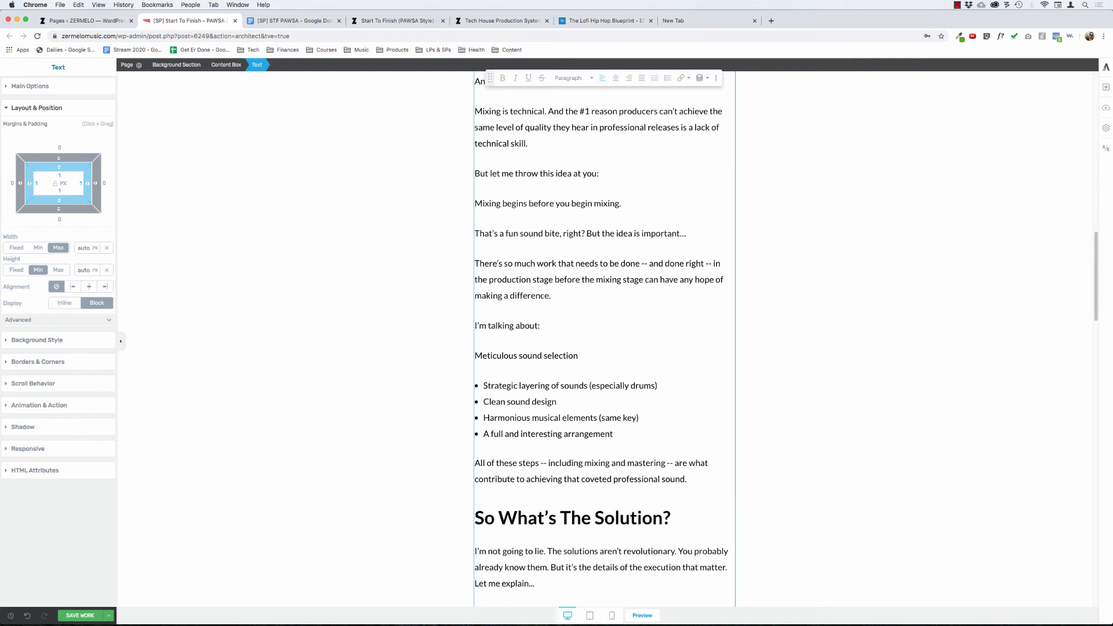
key("BackSpace")
key("Down")
key("BackSpace")
key("Down")
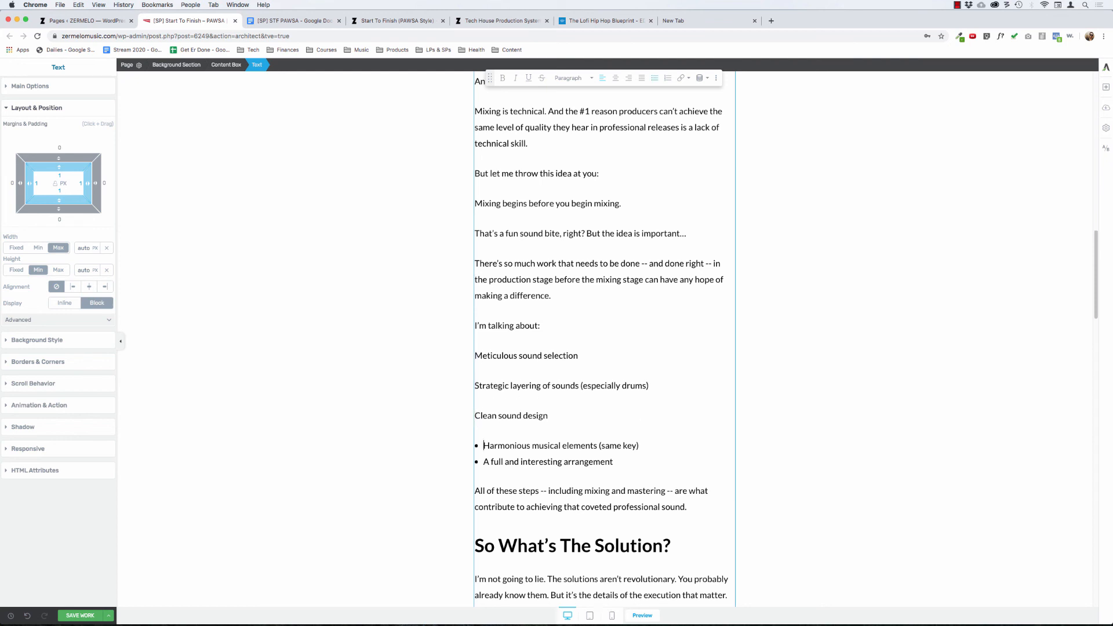
key("BackSpace")
key("Down")
key("BackSpace")
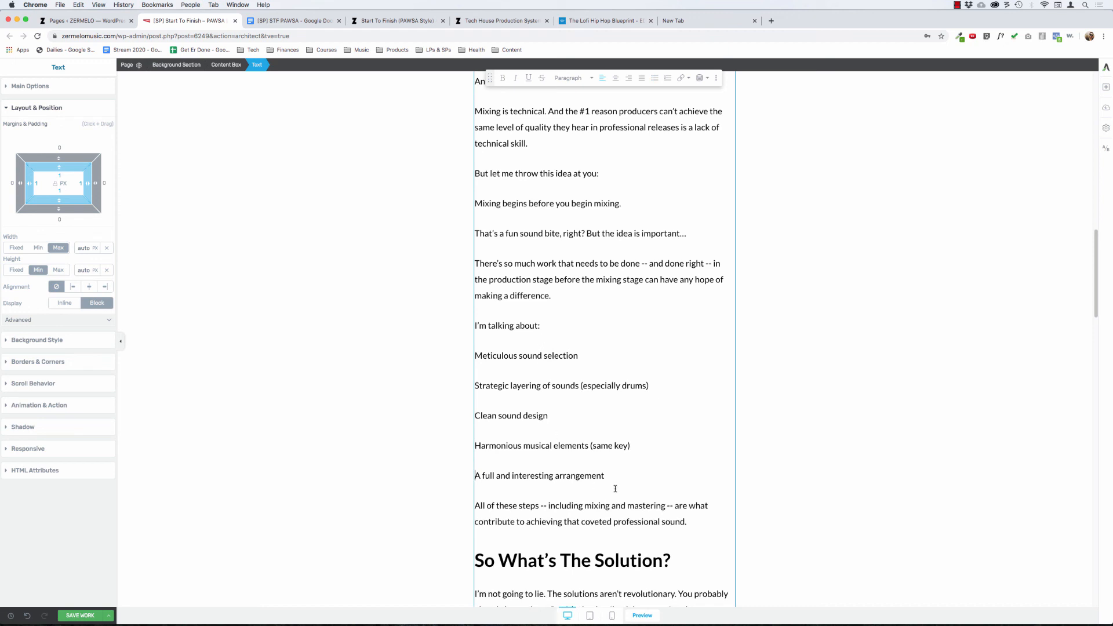
Restore the five paragraphs from "Meticulous sound selection" to "A full and interesting arrangement" to a bulleted list.
left_click_drag(606, 476, 465, 356)
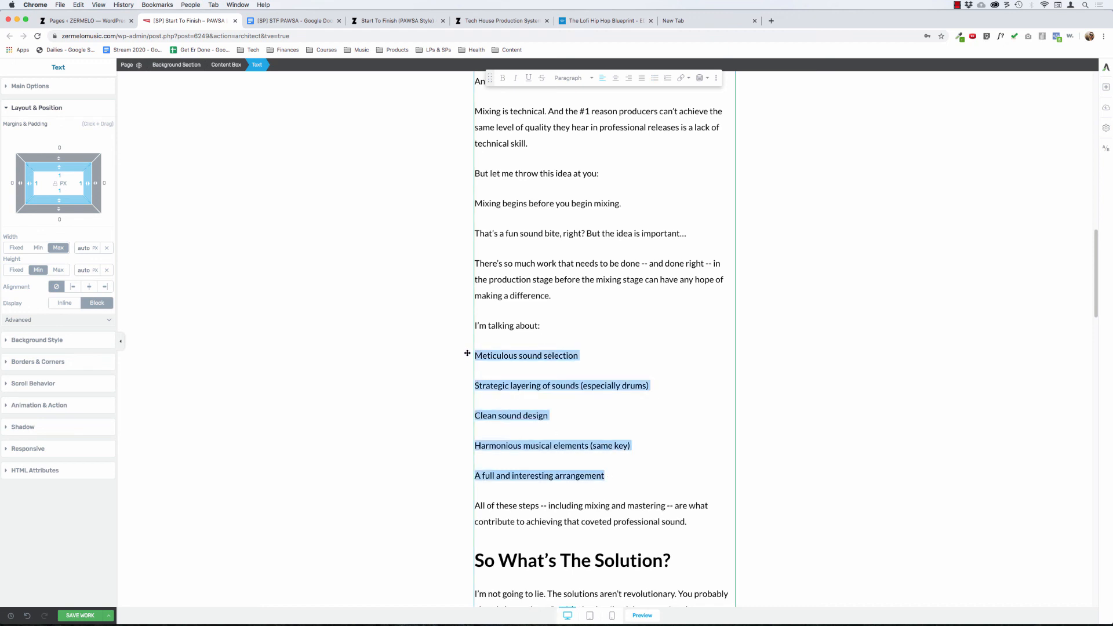
left_click(467, 353)
left_click_drag(612, 475, 556, 353)
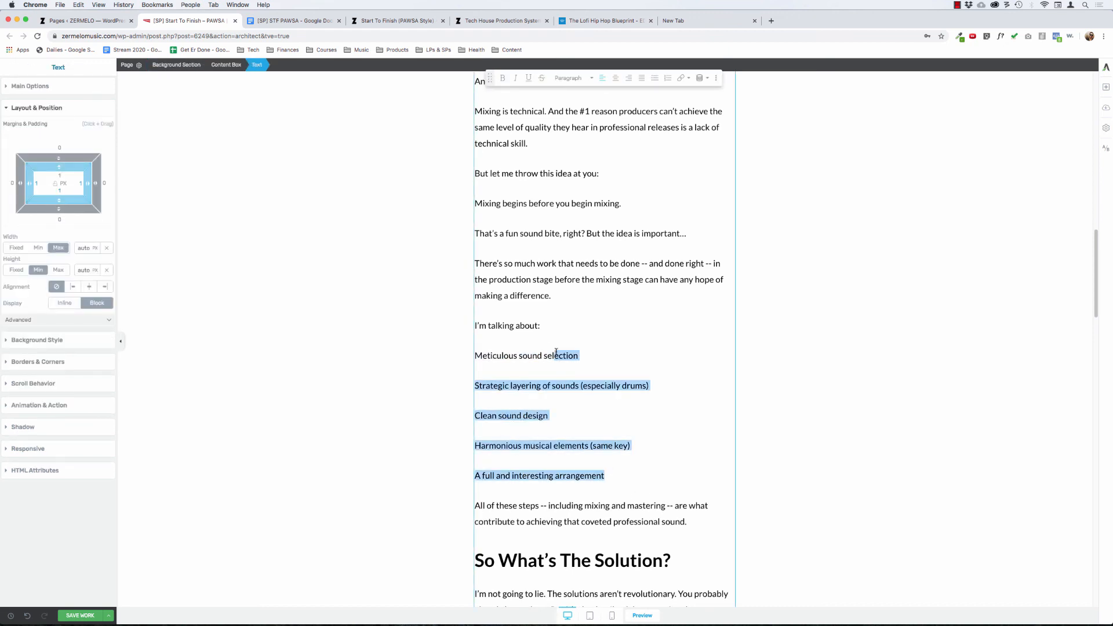
key("shift+Home")
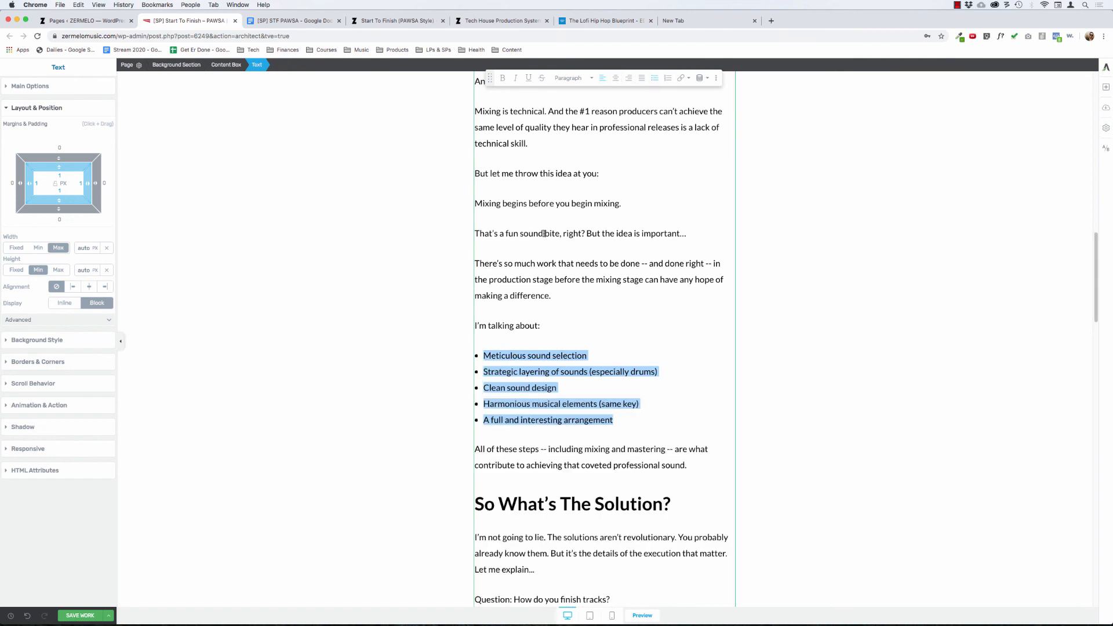
left_click(547, 327)
Update the Heading 2 style to match the "What's The Problem?" heading.
scroll(558, 443, "down", 3)
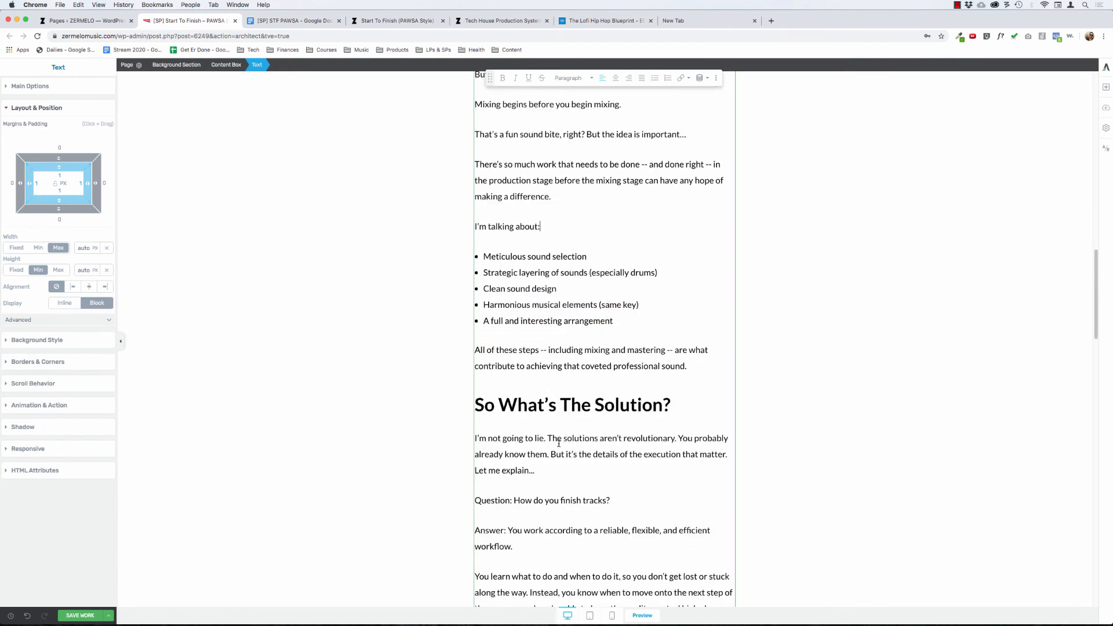
scroll(680, 407, "up", 15)
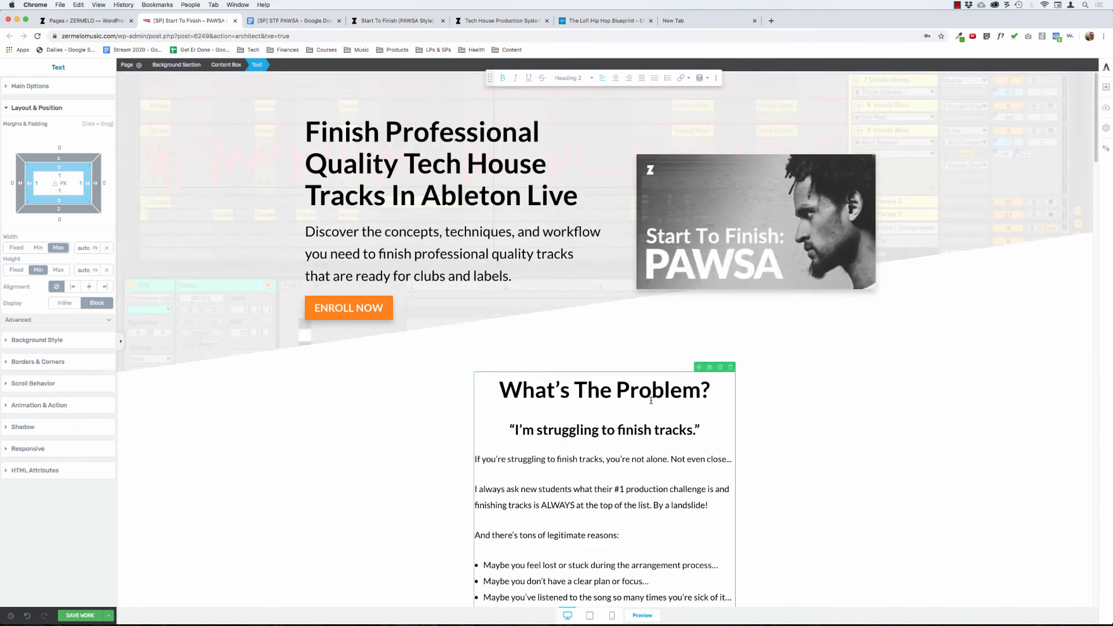
left_click(650, 390)
triple_click(625, 386)
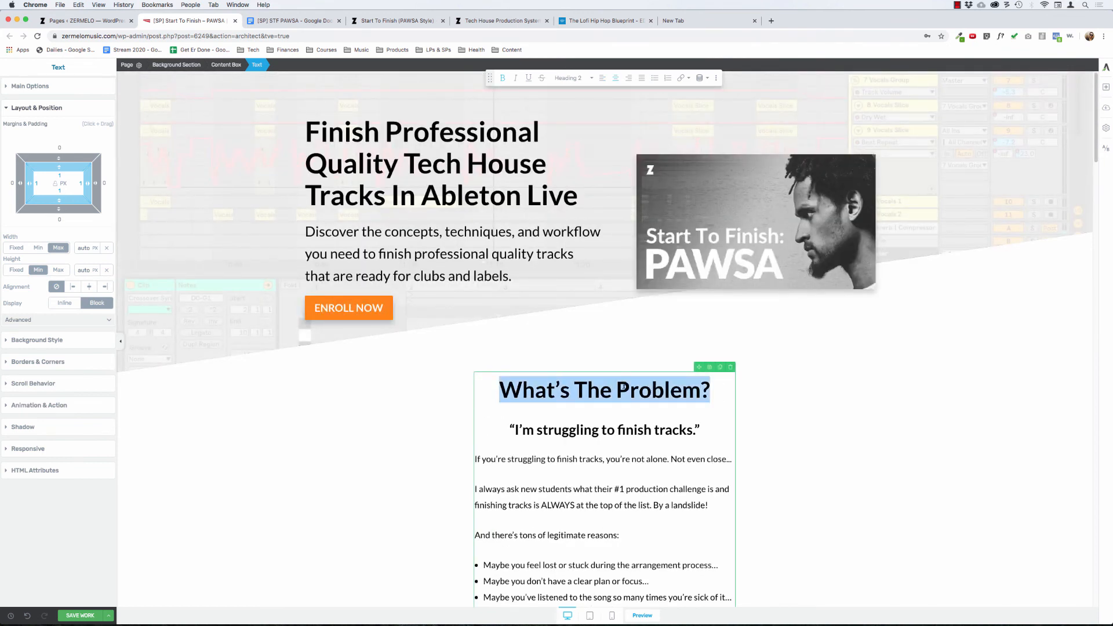
left_click(569, 78)
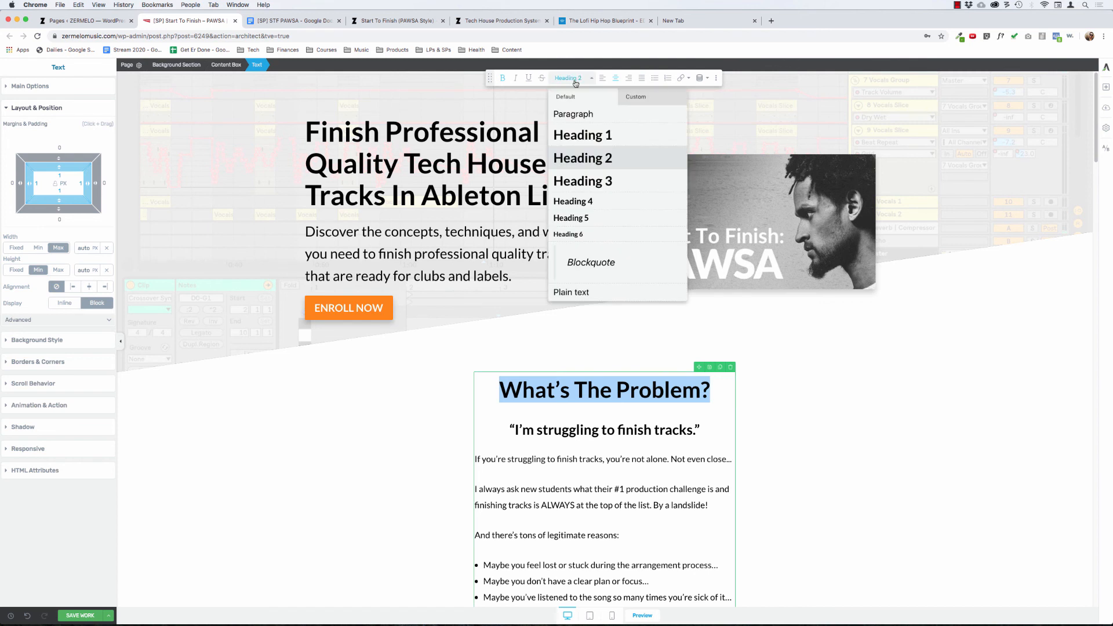
mouse_move(570, 178)
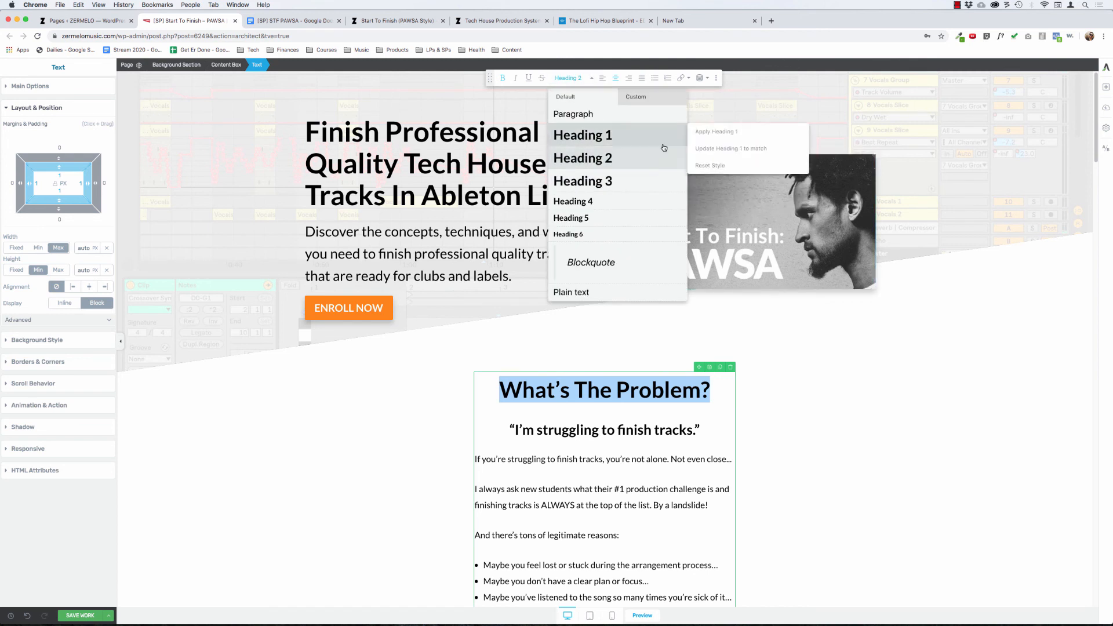
mouse_move(665, 158)
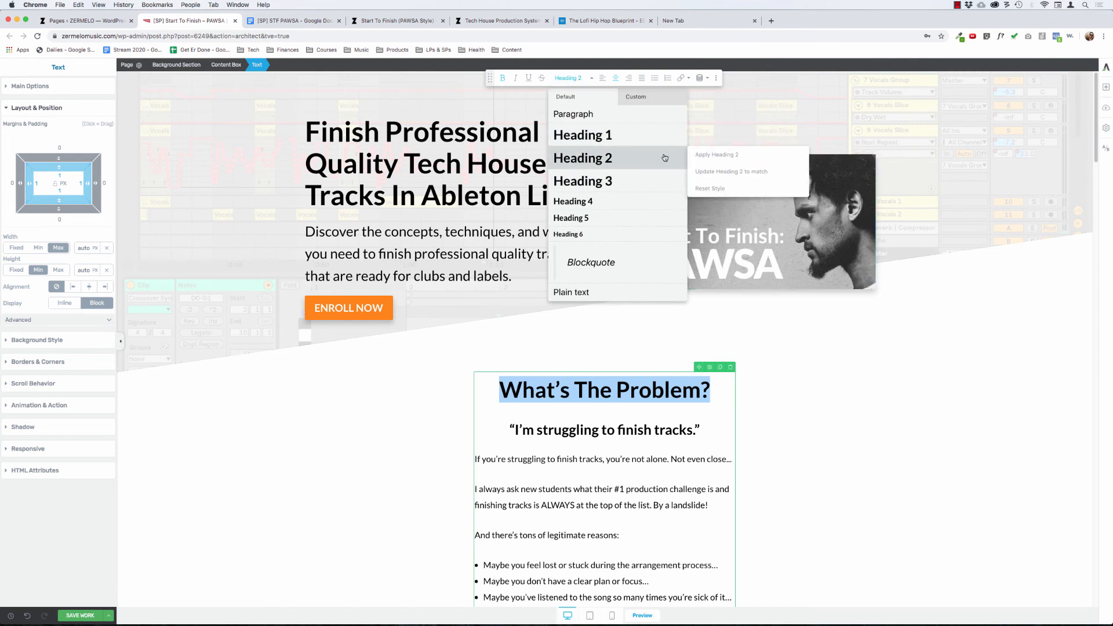
left_click(723, 171)
Try to apply the Heading 2 style to the "So What's The Solution?" heading.
scroll(564, 443, "down", 8)
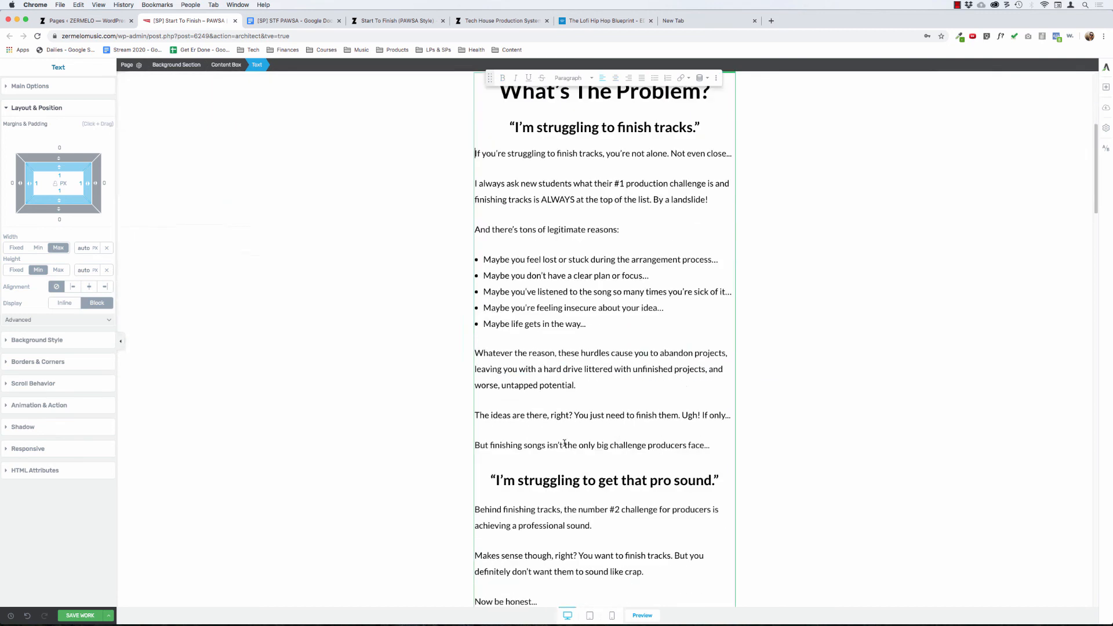
scroll(563, 442, "down", 10)
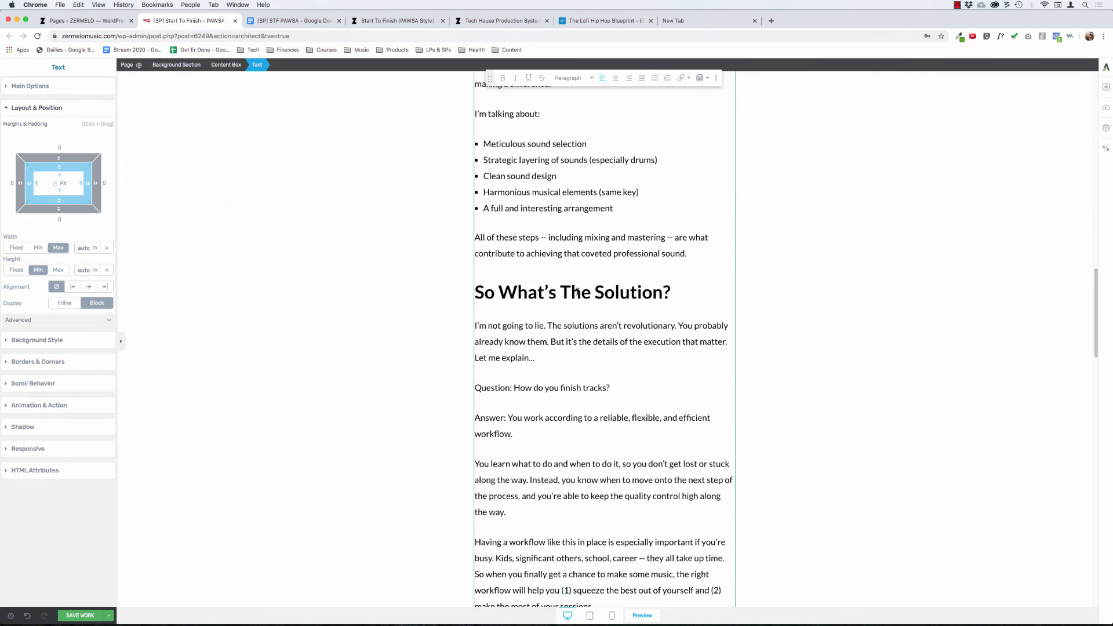
triple_click(577, 293)
left_click(571, 78)
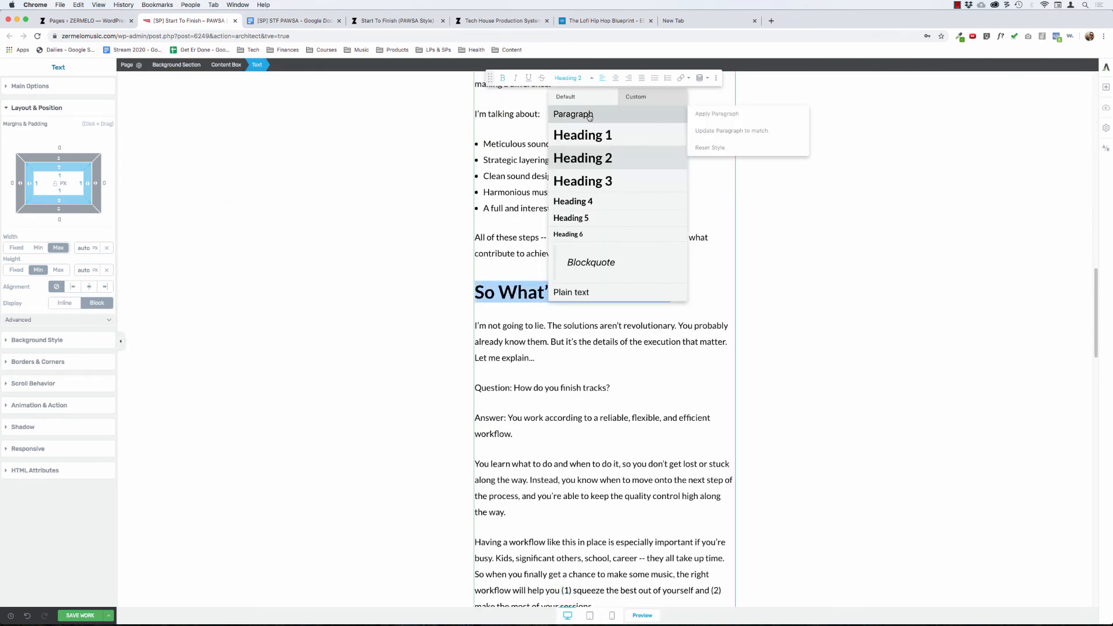
left_click(584, 157)
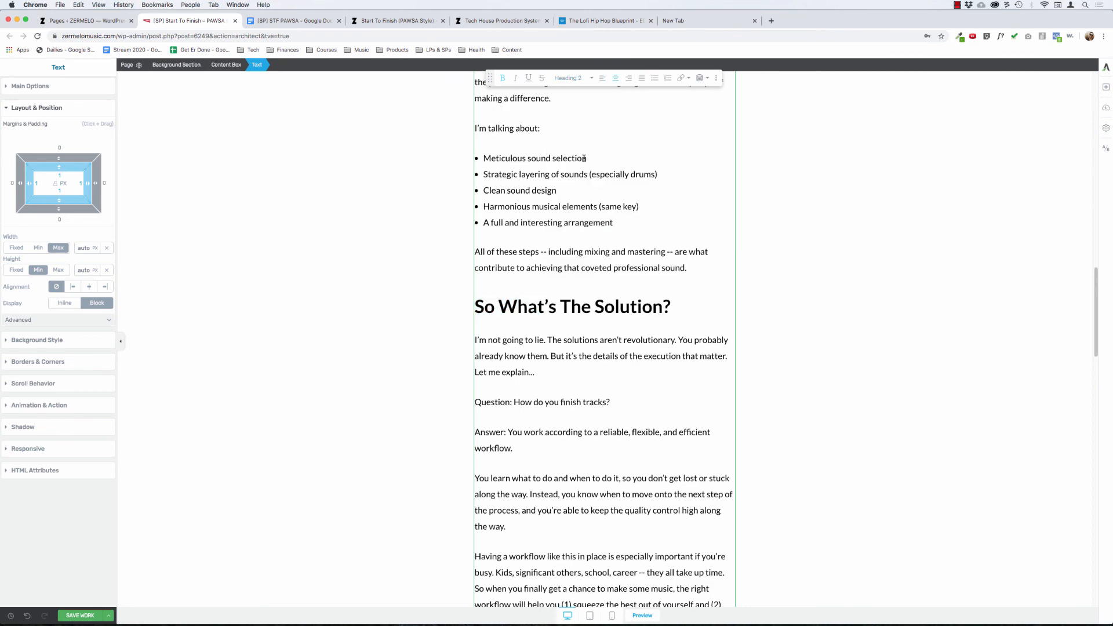
Update the Heading 2 style from the "What's The Problem?" heading once more.
triple_click(570, 301)
scroll(557, 228, "up", 3)
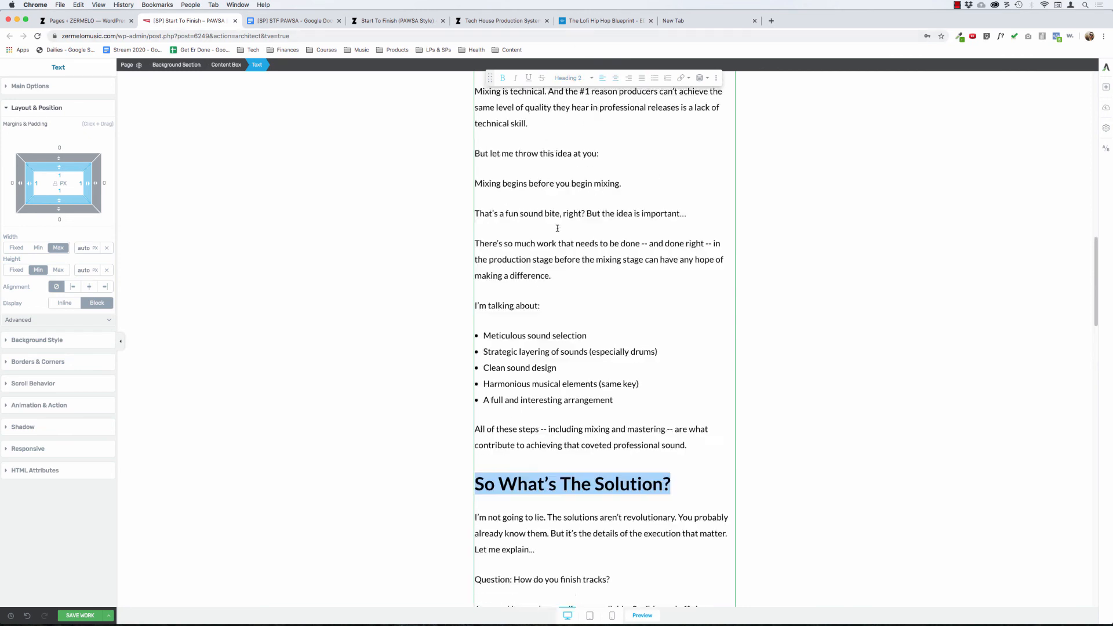
scroll(557, 228, "up", 10)
triple_click(531, 395)
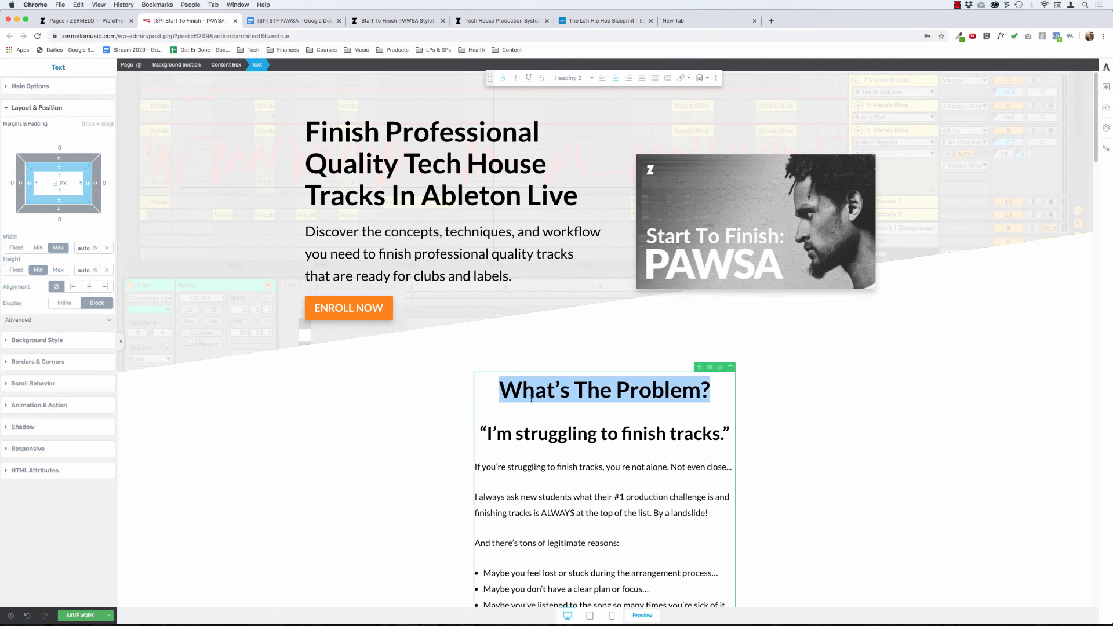
left_click(569, 77)
mouse_move(649, 181)
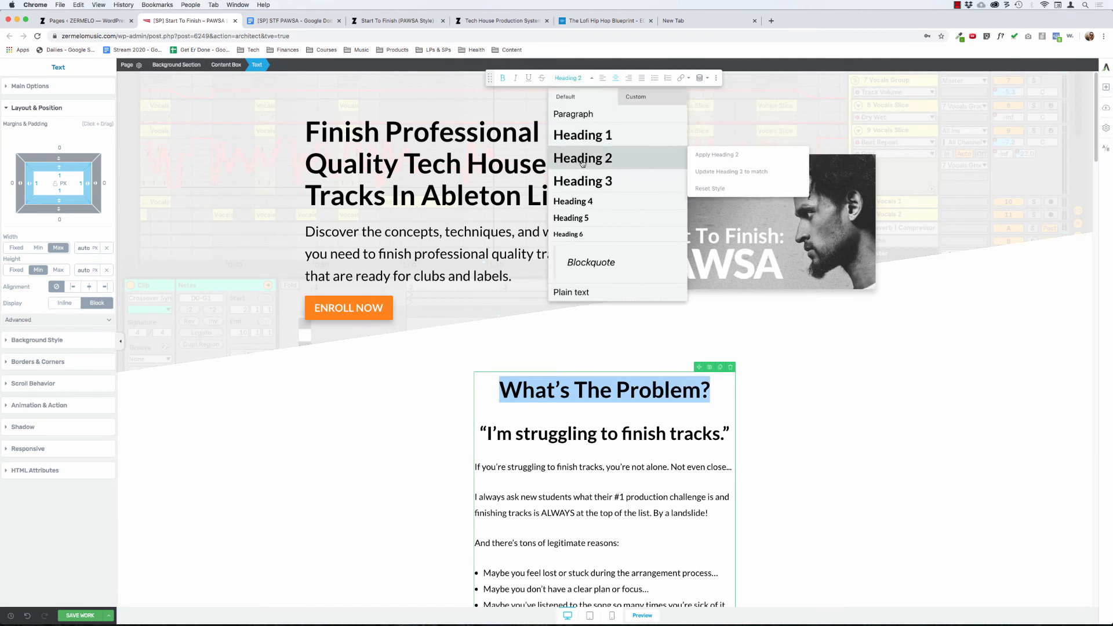
mouse_move(666, 158)
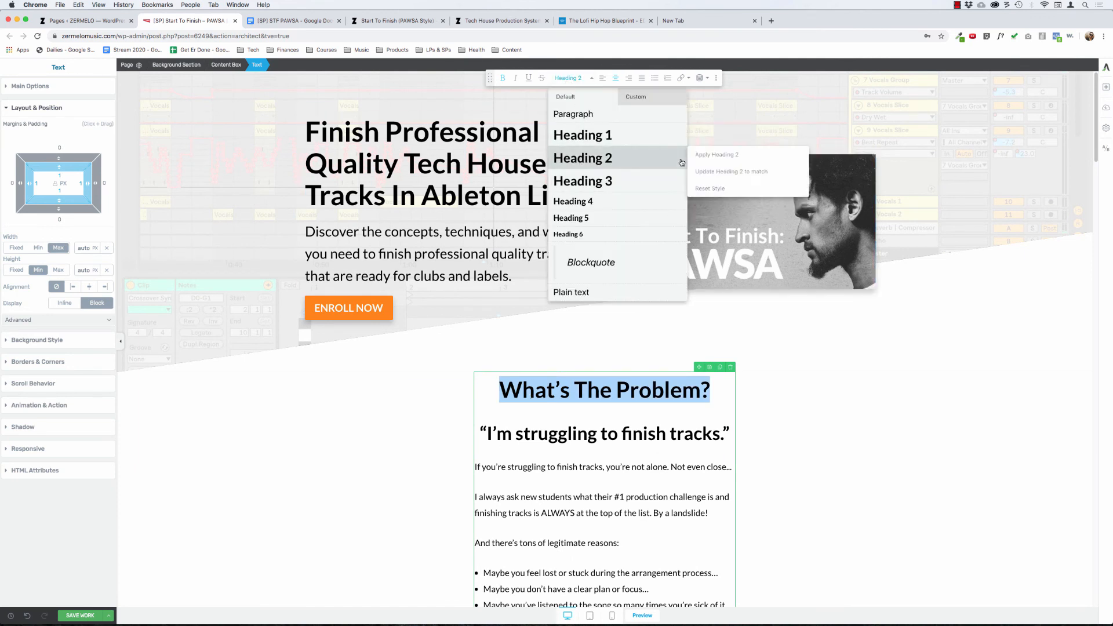
left_click(734, 172)
Try to restyle the "So What's The Solution?" heading using the default heading styles.
left_click(574, 494)
scroll(574, 493, "down", 8)
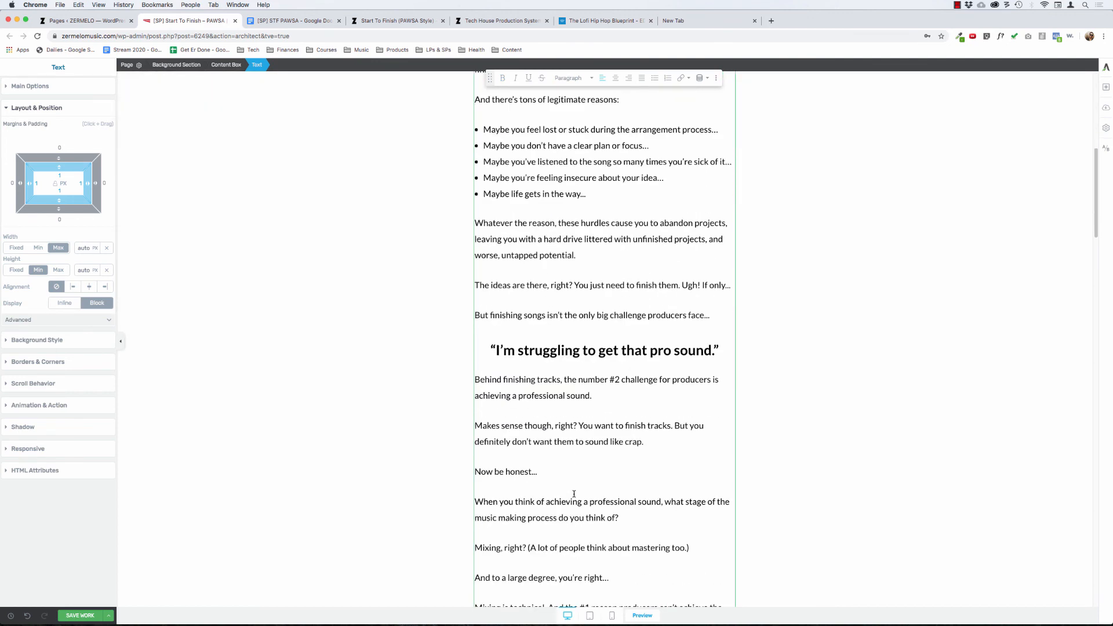
scroll(574, 494, "down", 10)
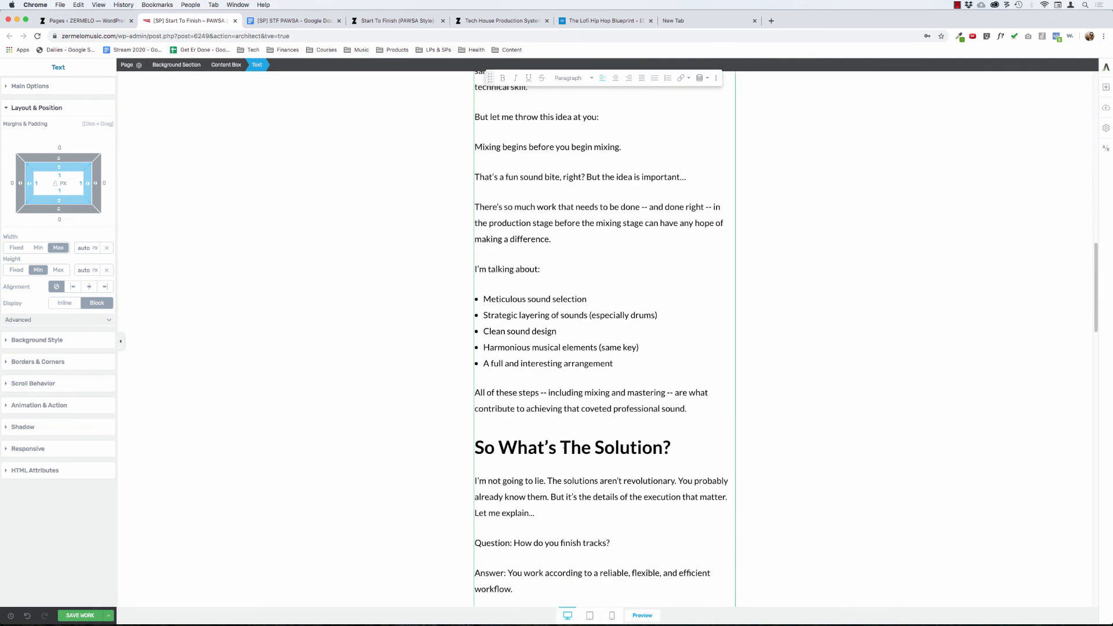
triple_click(574, 448)
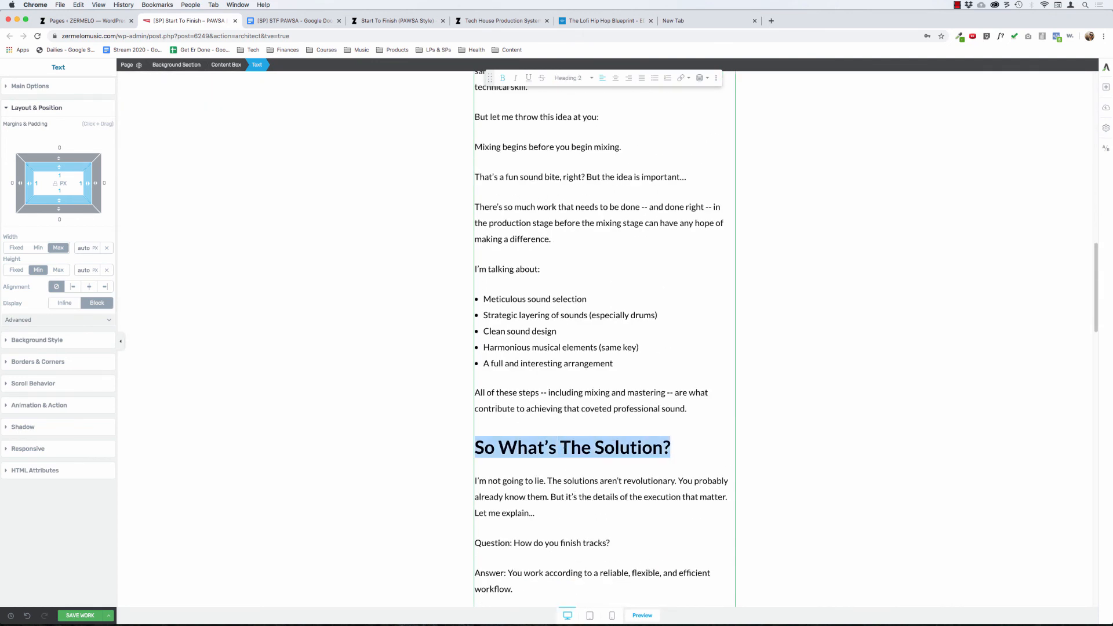
left_click(577, 79)
left_click(586, 137)
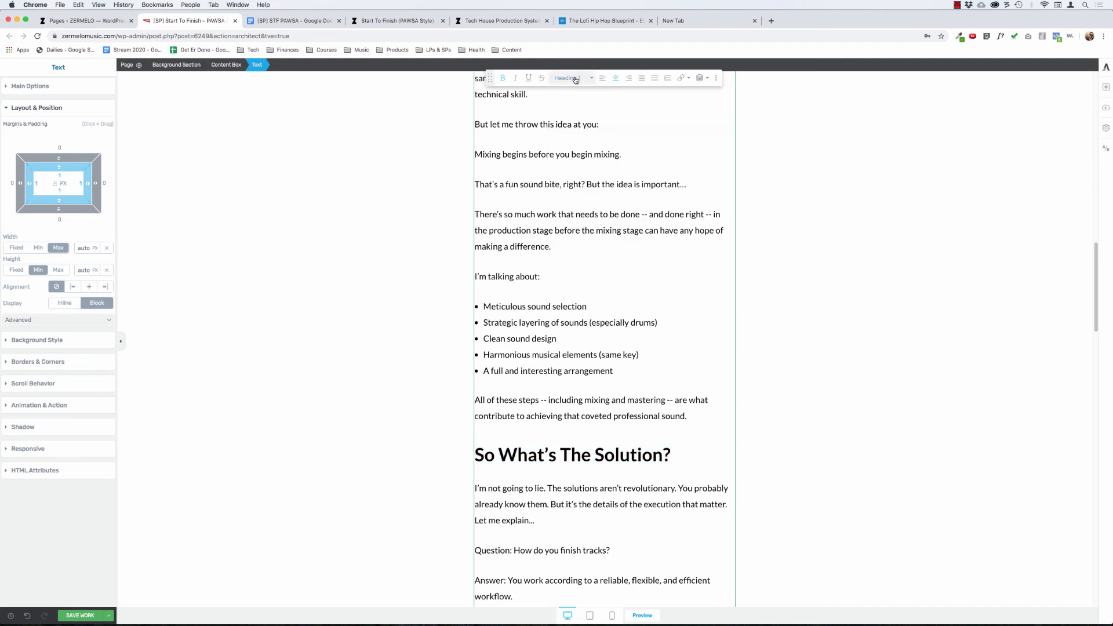
Undo the recent heading style changes to bring back the earlier heading formatting.
key("super+z")
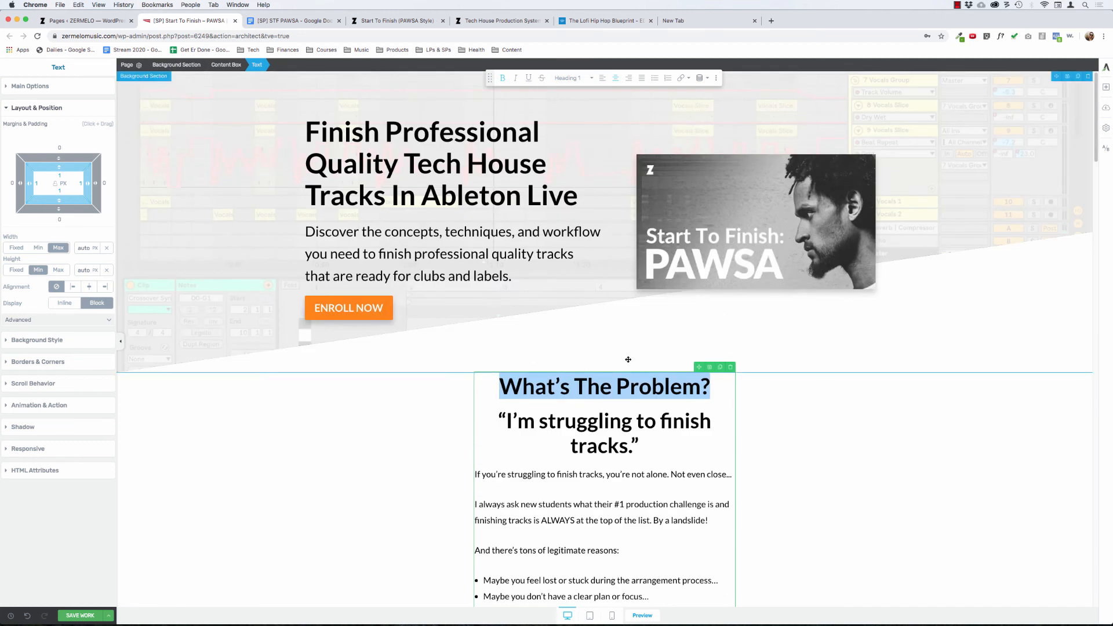
key("super+z")
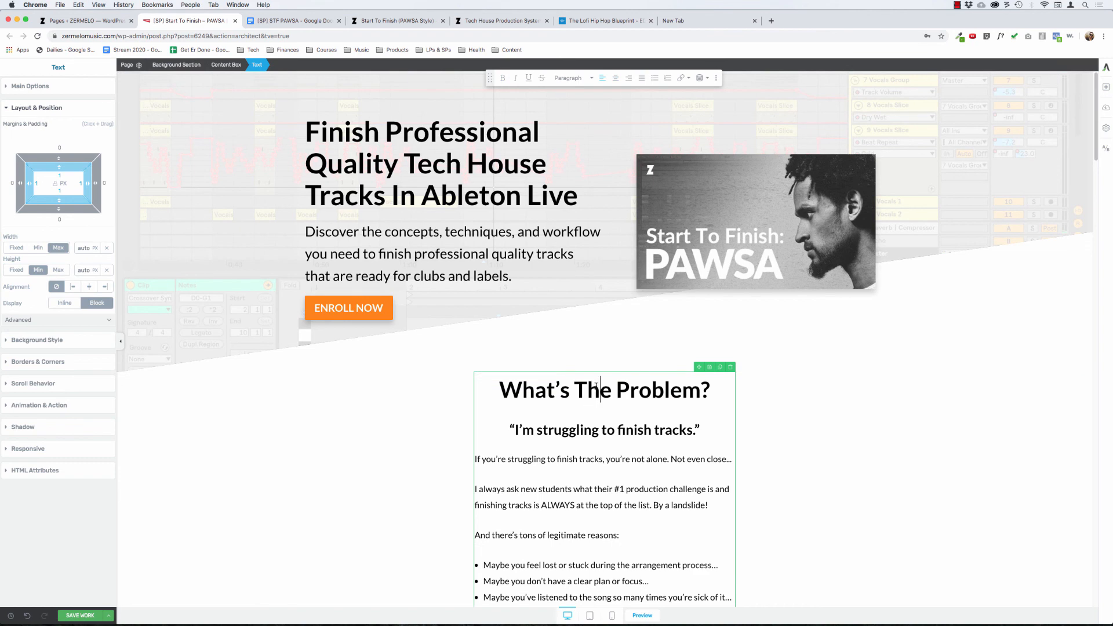
Apply the Heading 2 style to the "So What's The Solution?" heading and center it.
scroll(595, 385, "down", 20)
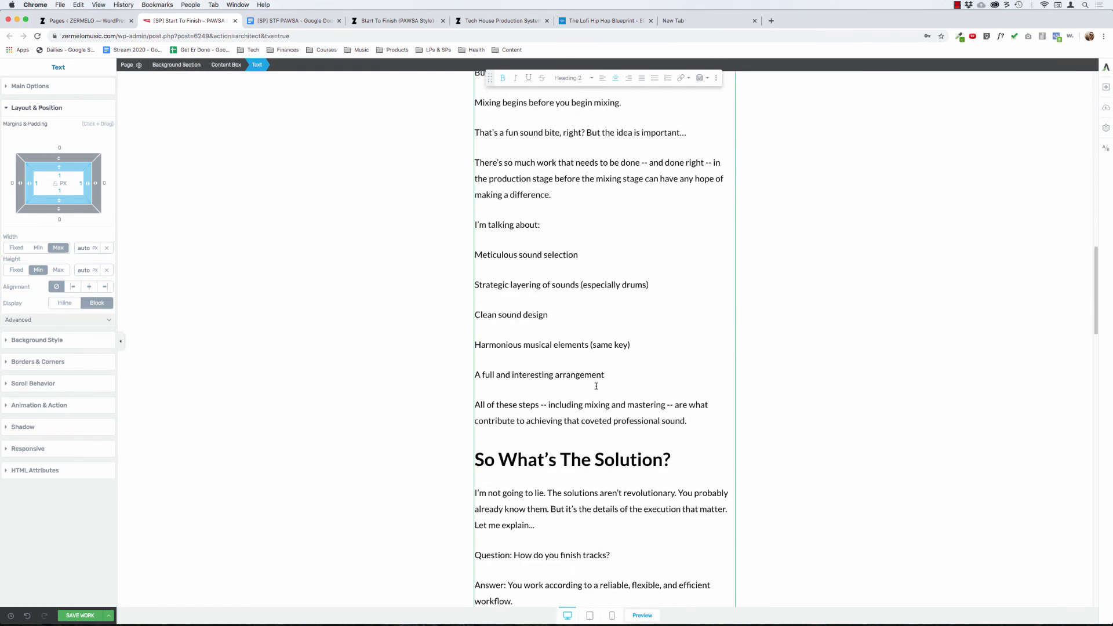
triple_click(614, 313)
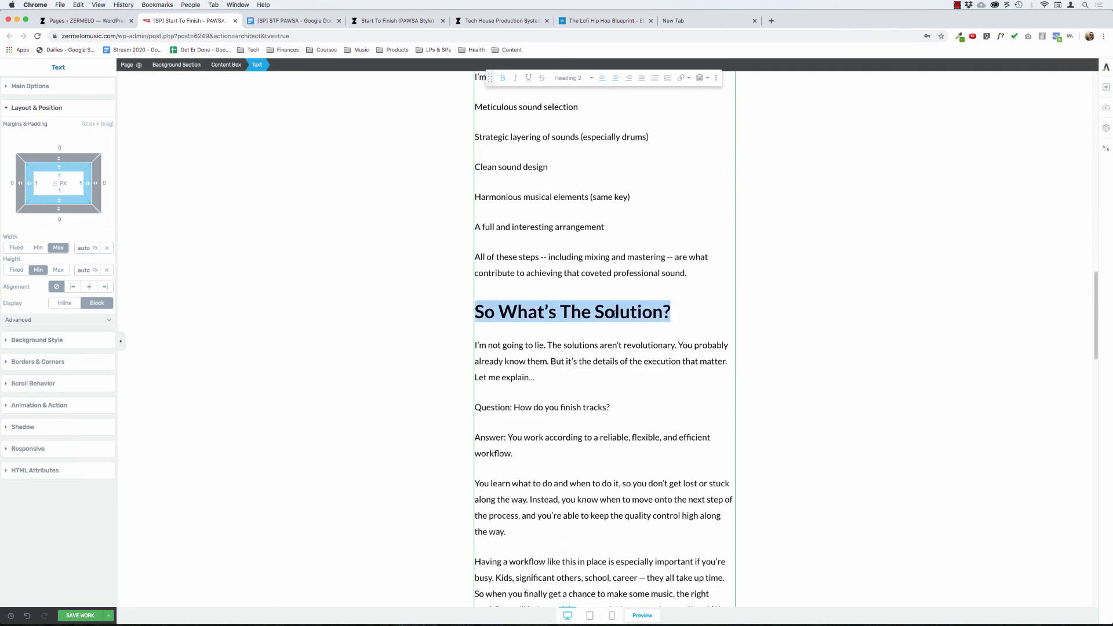
left_click(571, 77)
mouse_move(577, 154)
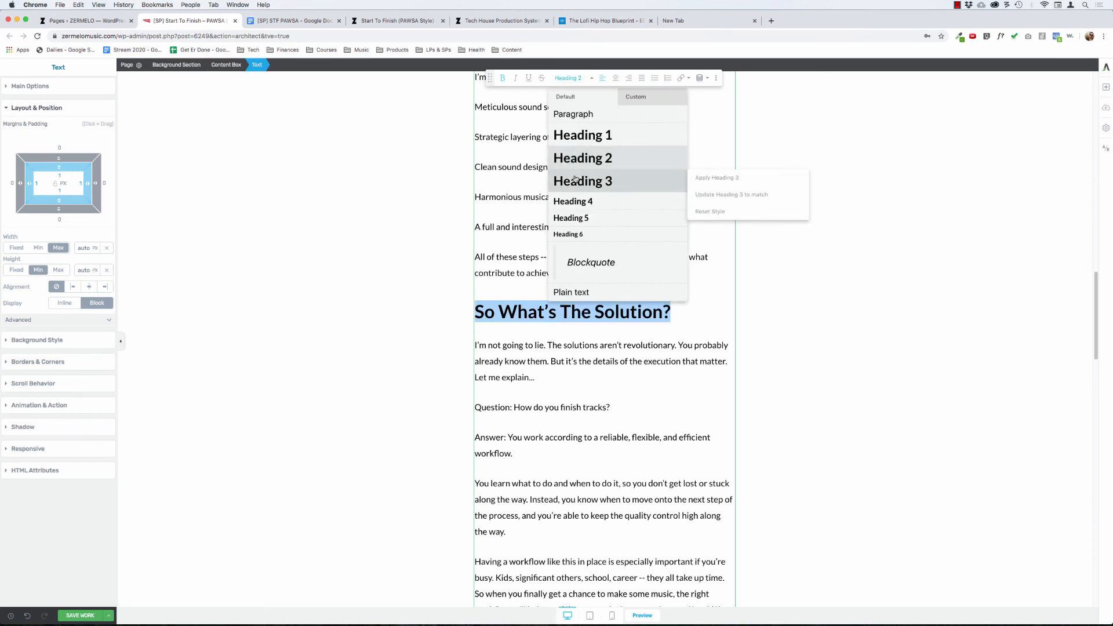
left_click(580, 181)
left_click(565, 78)
left_click(580, 153)
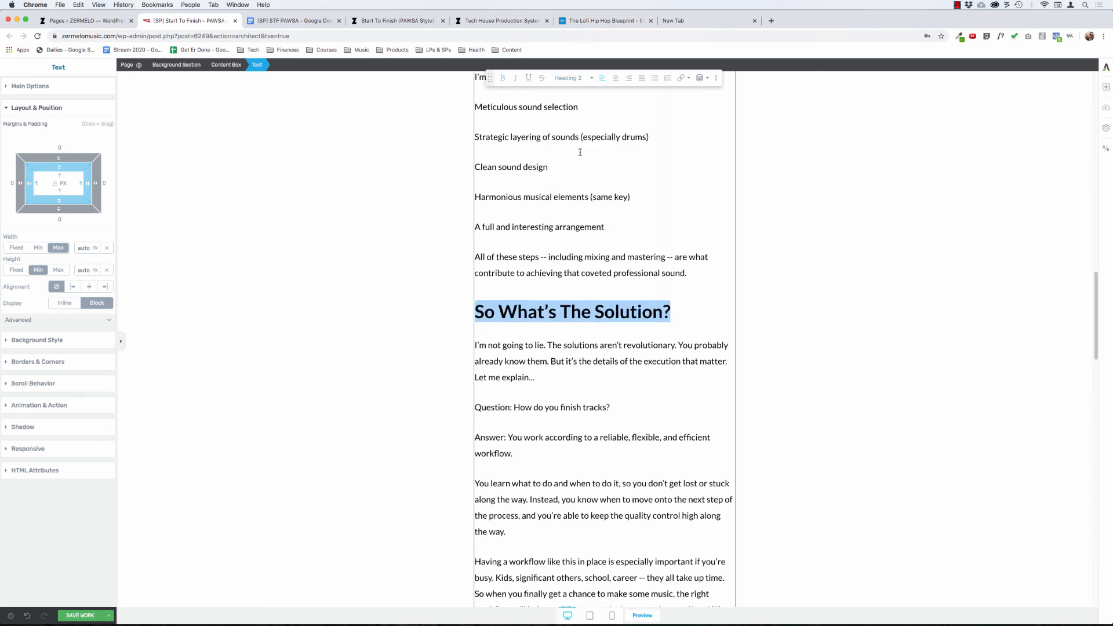
left_click(615, 78)
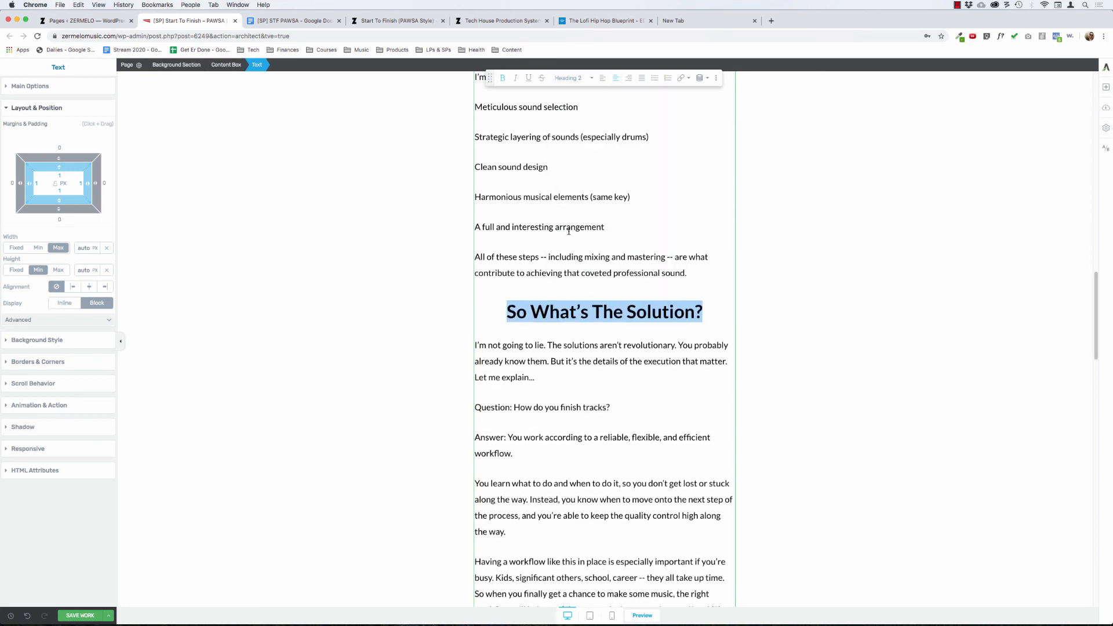
Shorten the solution heading to "What's The Solution?" and set its font size to 51 px to match "What's The Problem?".
left_click(558, 319)
left_click(45, 85)
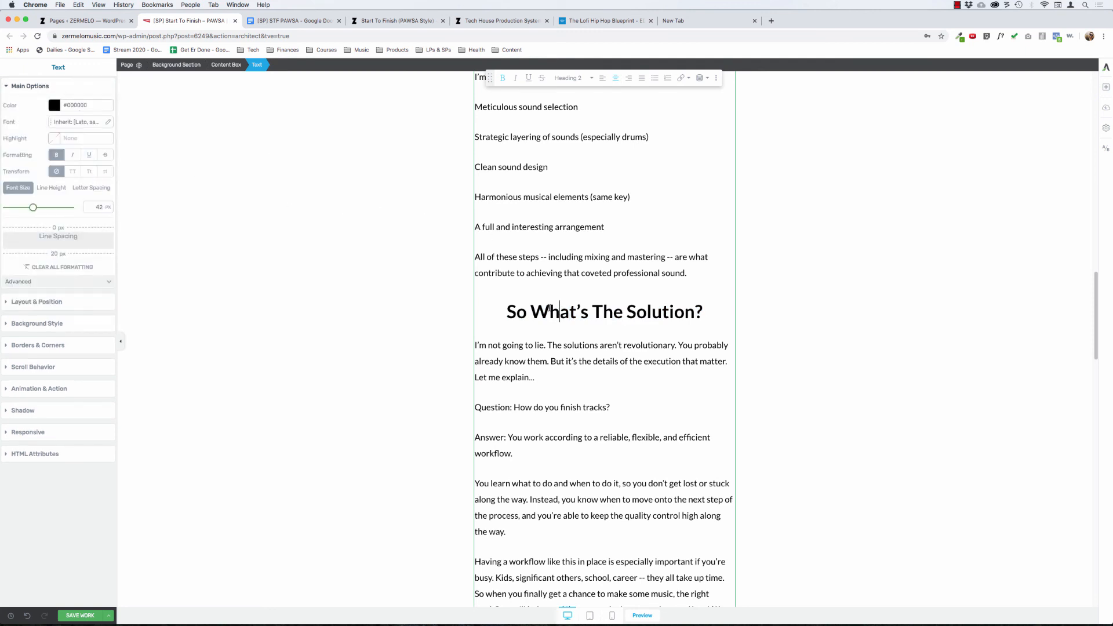
left_click_drag(549, 308, 582, 312)
scroll(582, 313, "up", 20)
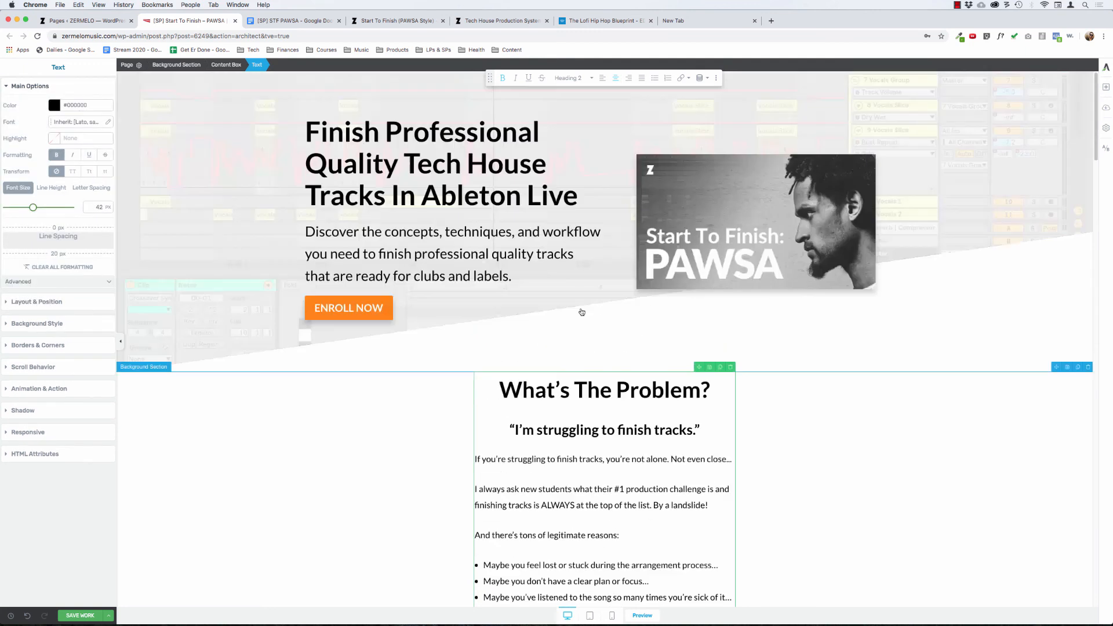
left_click(587, 395)
scroll(583, 433, "down", 20)
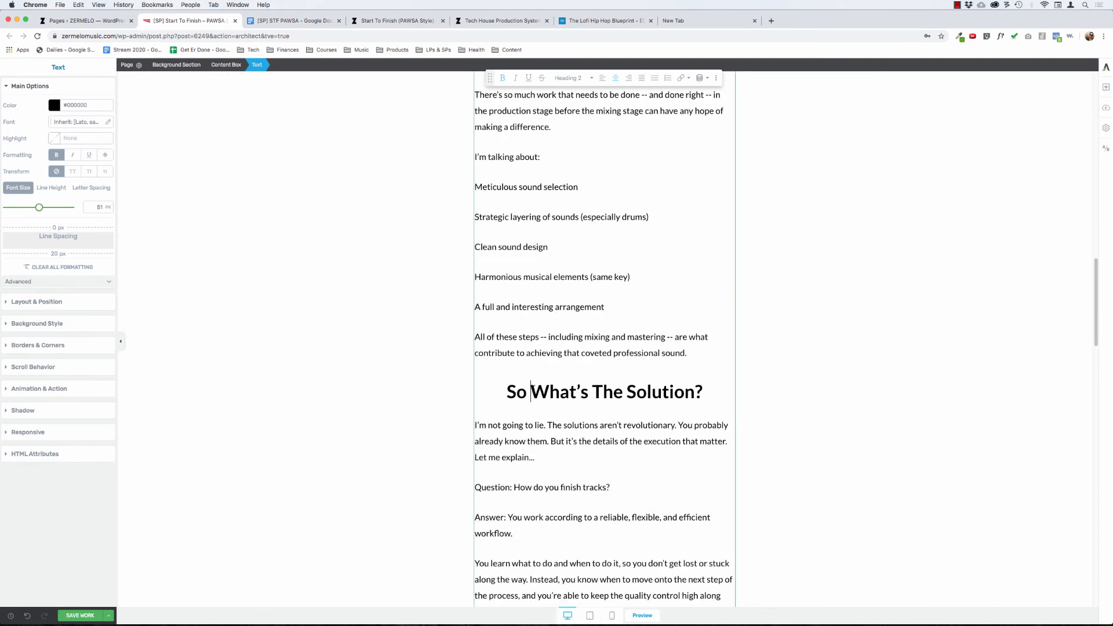
key("BackSpace")
key("BackSpace")
key("BackSpace")
triple_click(533, 390)
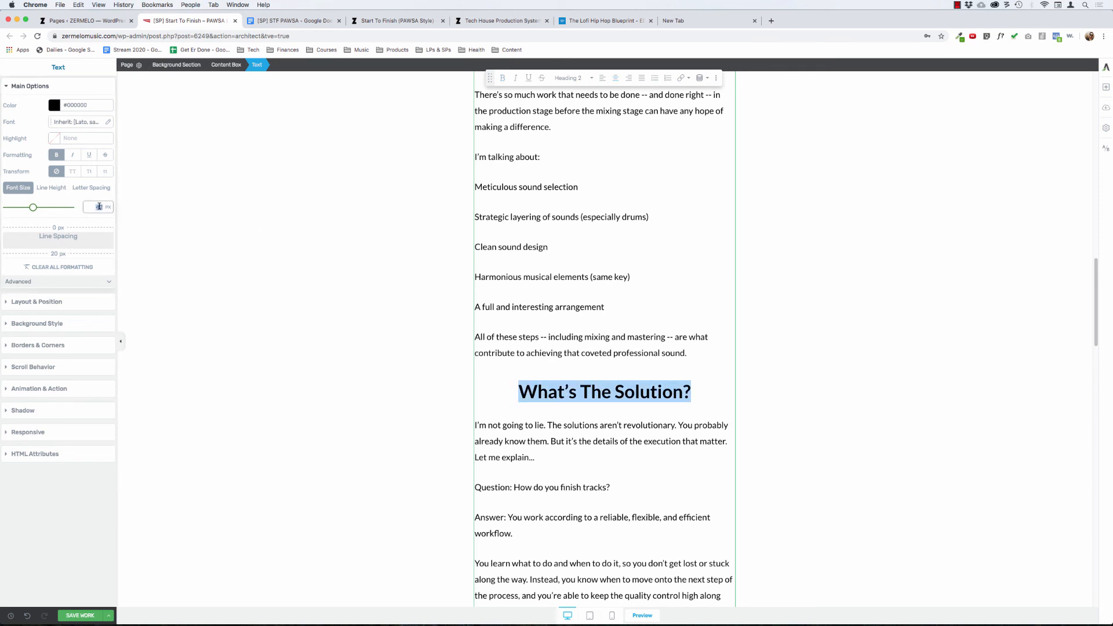
type("51")
left_click(458, 270)
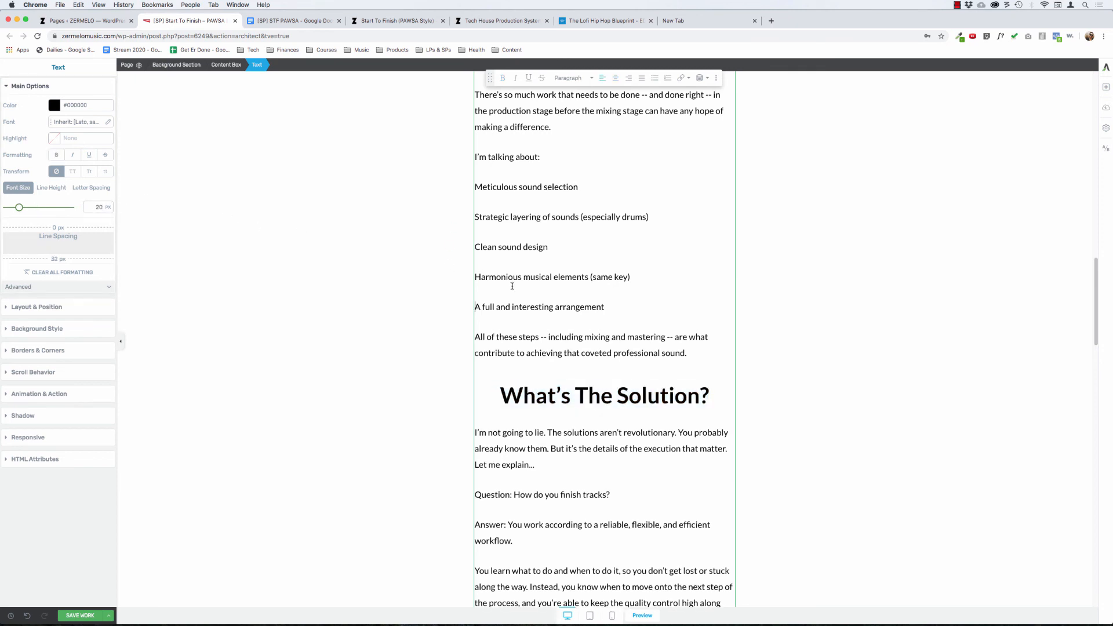
Set the font size of the "What's The Problem?" heading to 52 px.
scroll(458, 270, "up", 15)
left_click(421, 232)
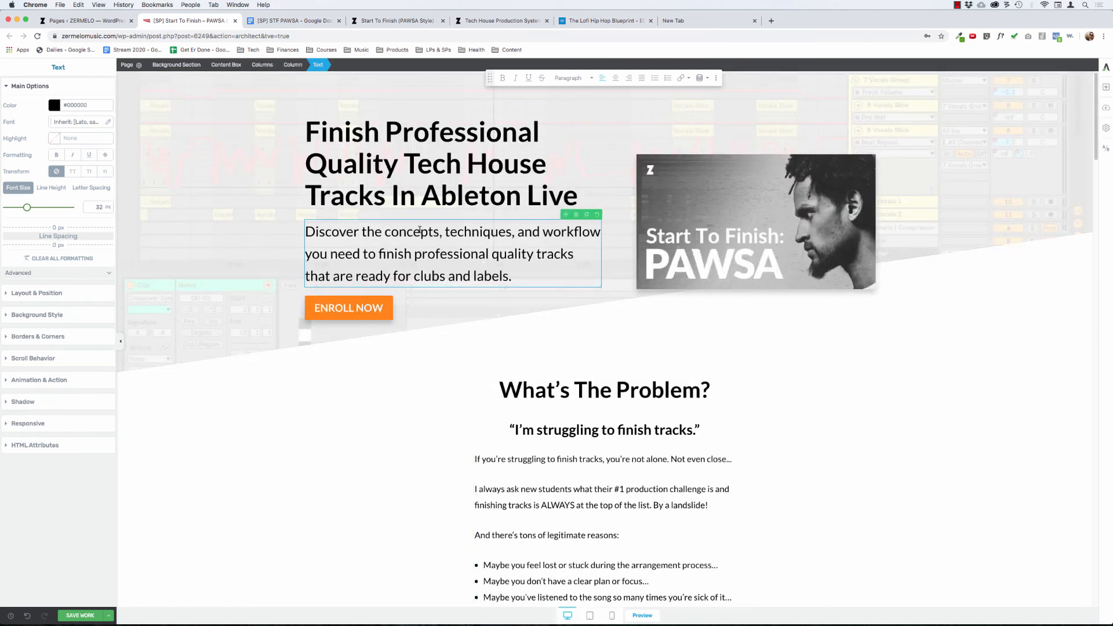
left_click(561, 398)
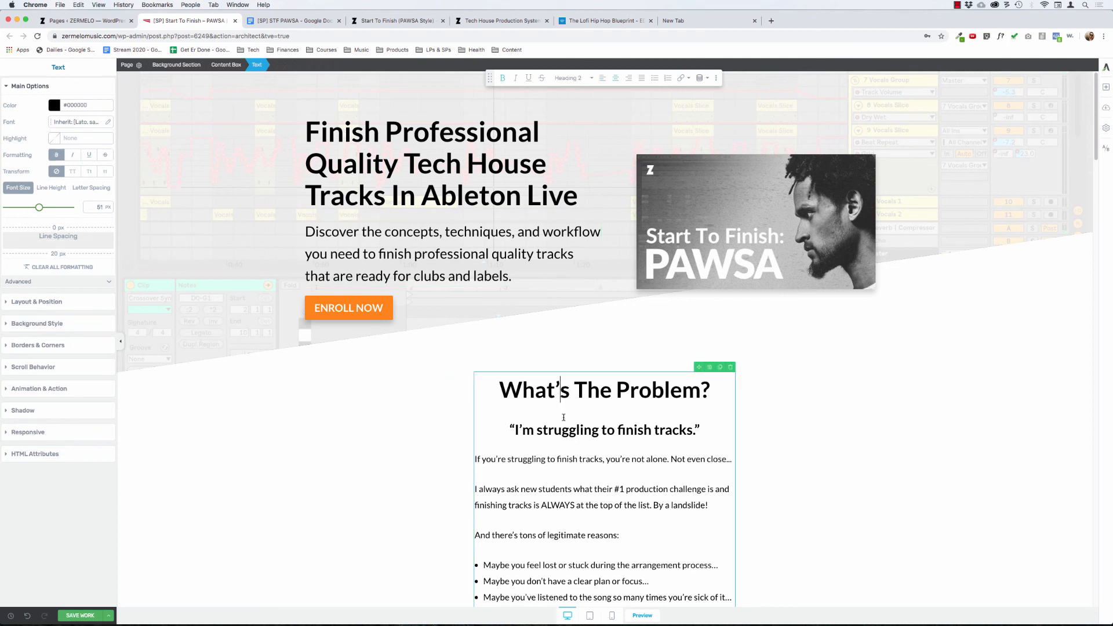
triple_click(534, 390)
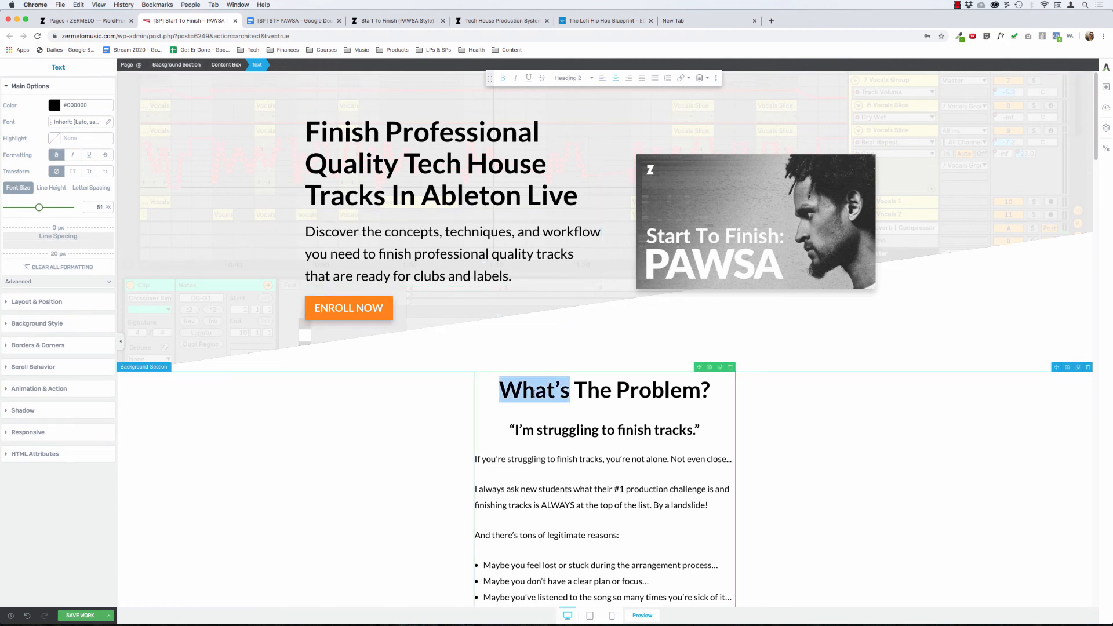
left_click(40, 208)
Set the font size of the "What's The Solution?" heading to 52 px.
scroll(464, 452, "down", 5)
scroll(463, 452, "down", 15)
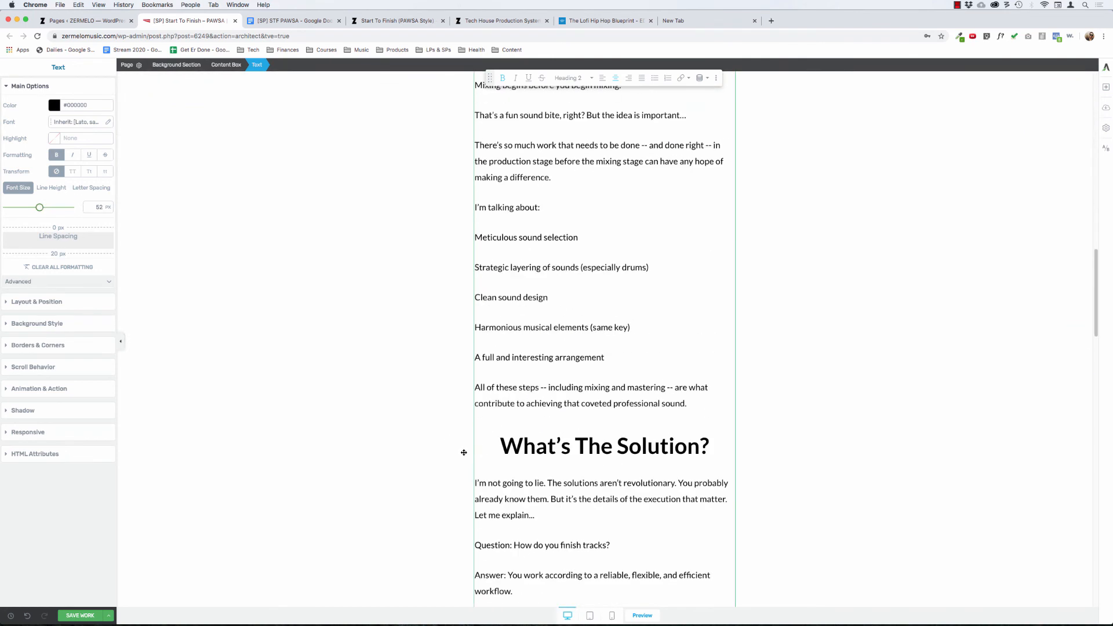
triple_click(536, 435)
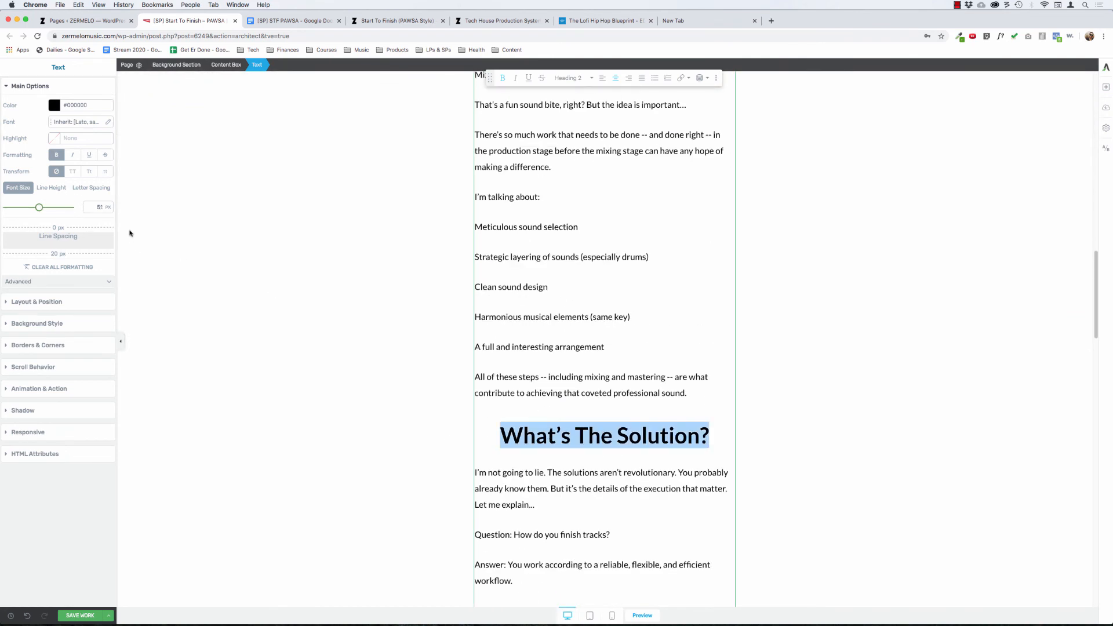
left_click_drag(39, 208, 40, 208)
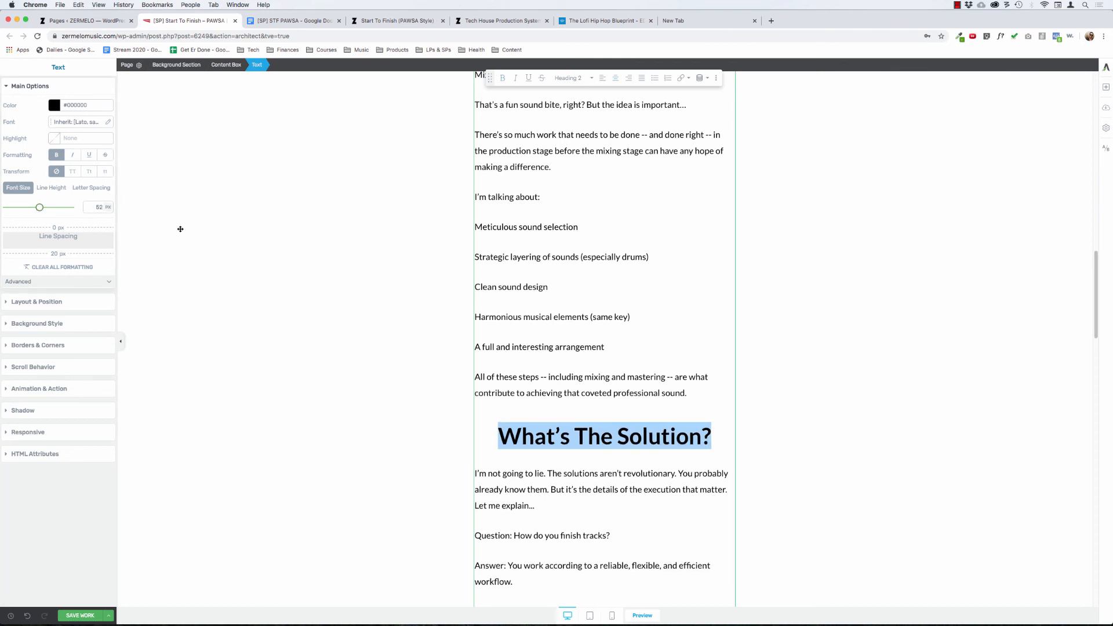
left_click(529, 324)
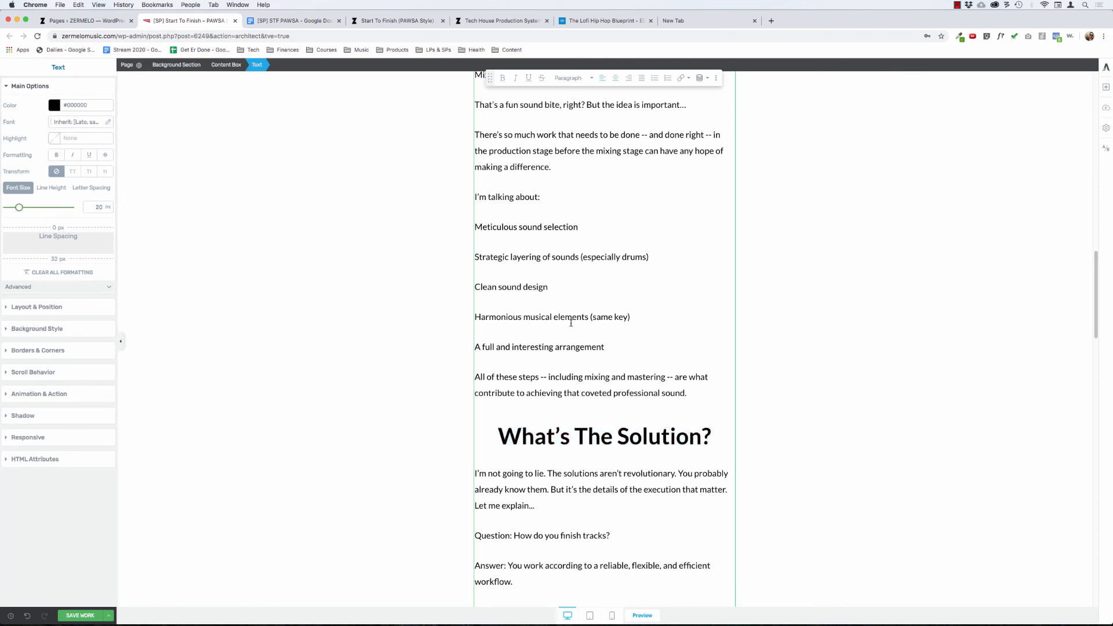
Turn the five paragraphs from "Meticulous sound selection" to "A full and interesting arrangement" into a bulleted list and save the page.
left_click_drag(628, 351, 450, 219)
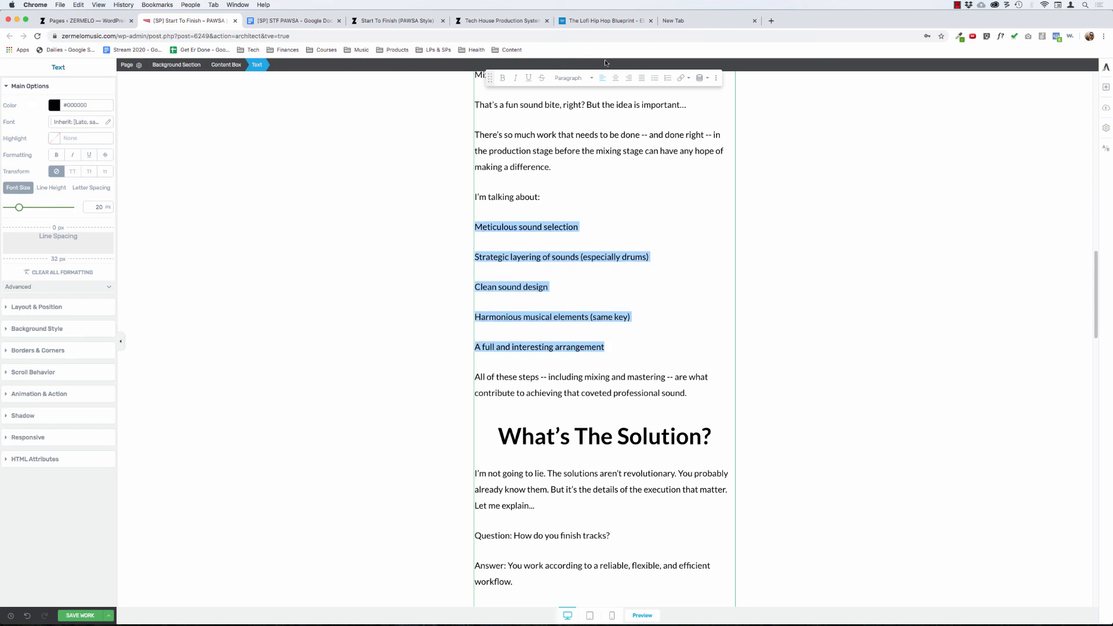
left_click(655, 77)
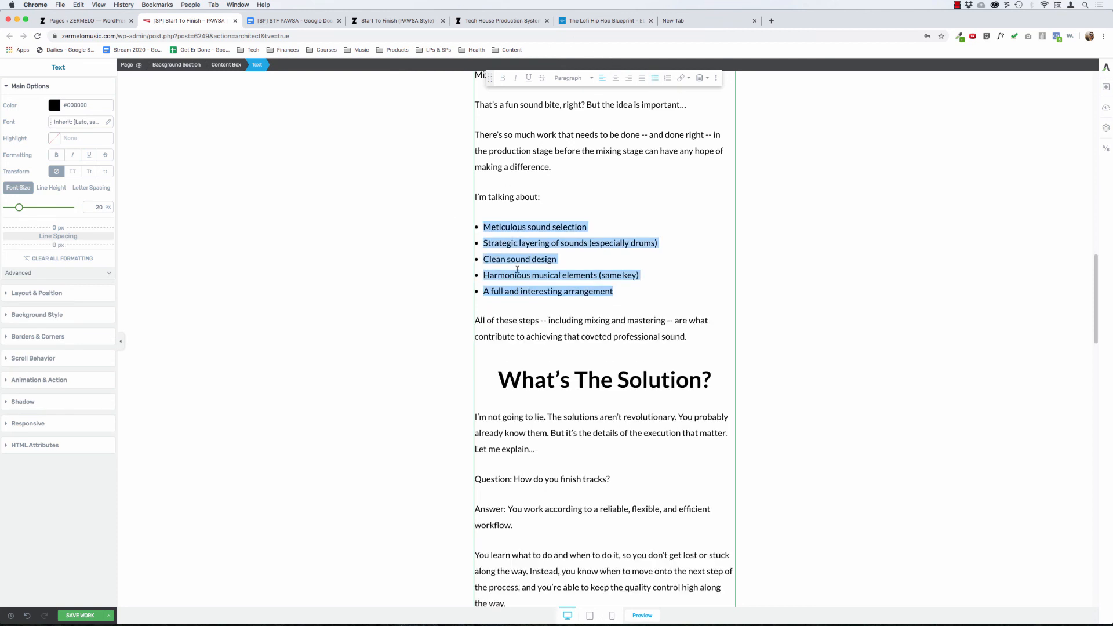
left_click(68, 618)
Review the page from the hero section through the body copy, checking heading sizes, list formatting and spacing.
scroll(555, 449, "up", 7)
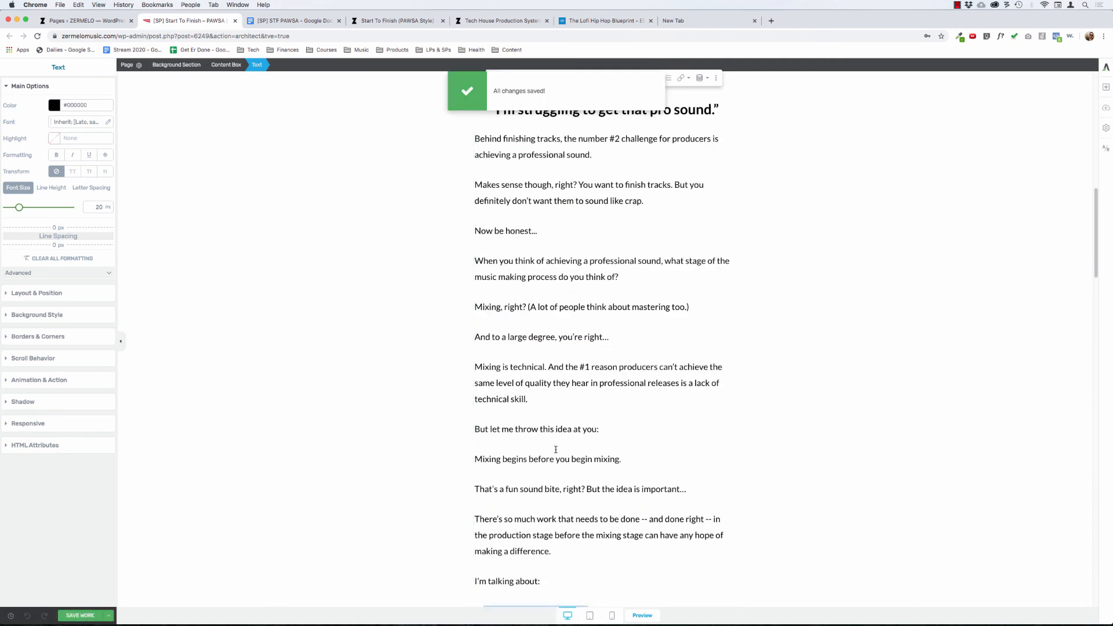
scroll(555, 449, "up", 6)
scroll(555, 449, "up", 6)
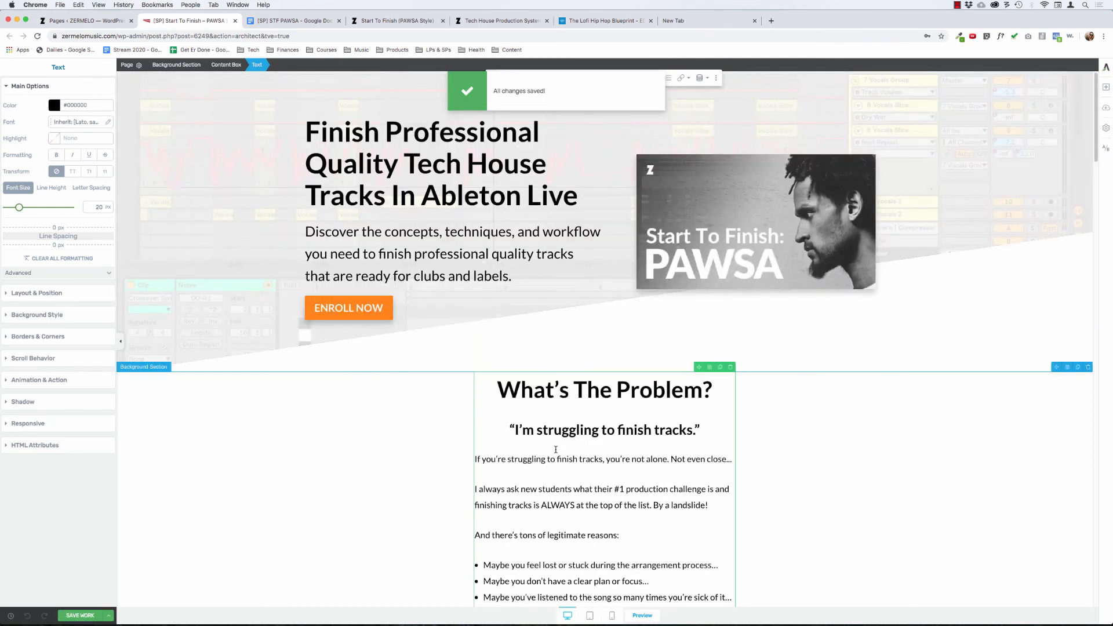
scroll(555, 449, "down", 7)
scroll(555, 449, "up", 5)
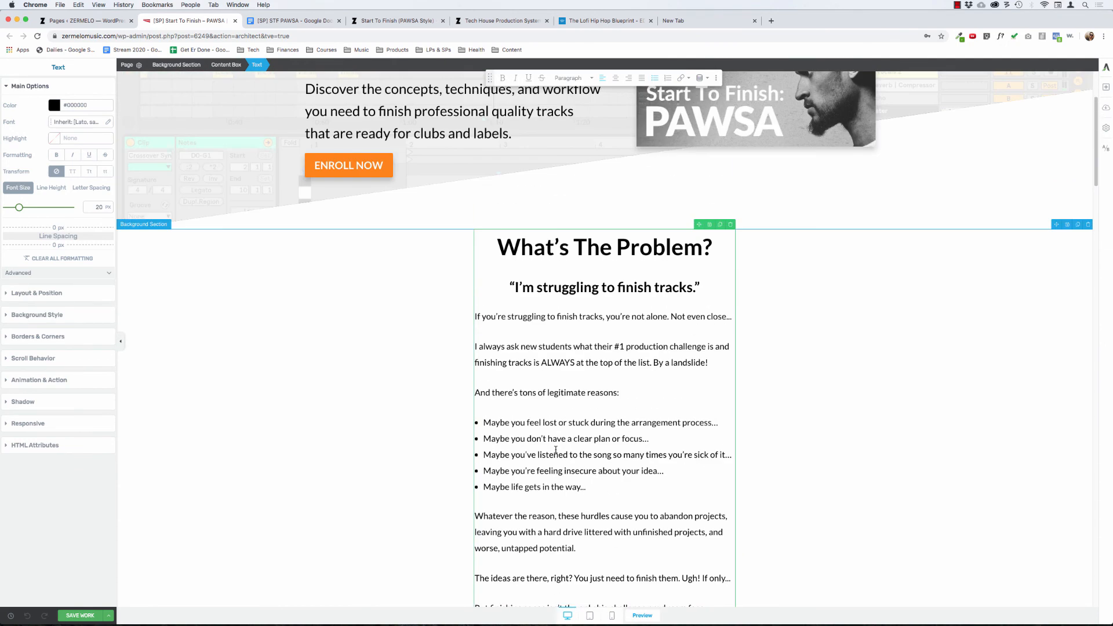
scroll(555, 449, "down", 1)
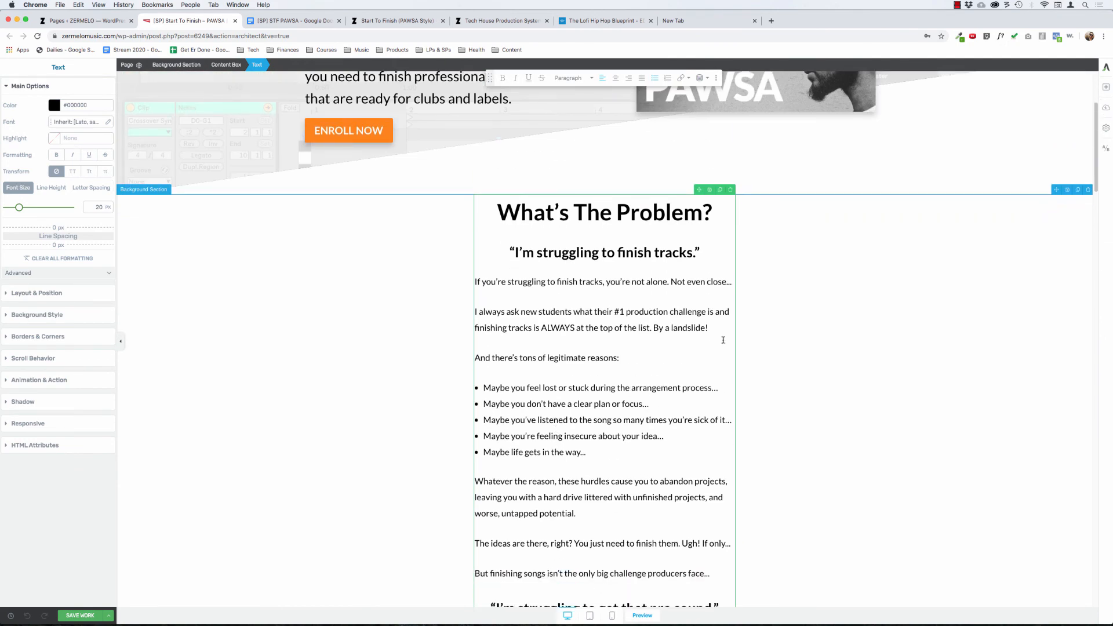
scroll(714, 331, "down", 11)
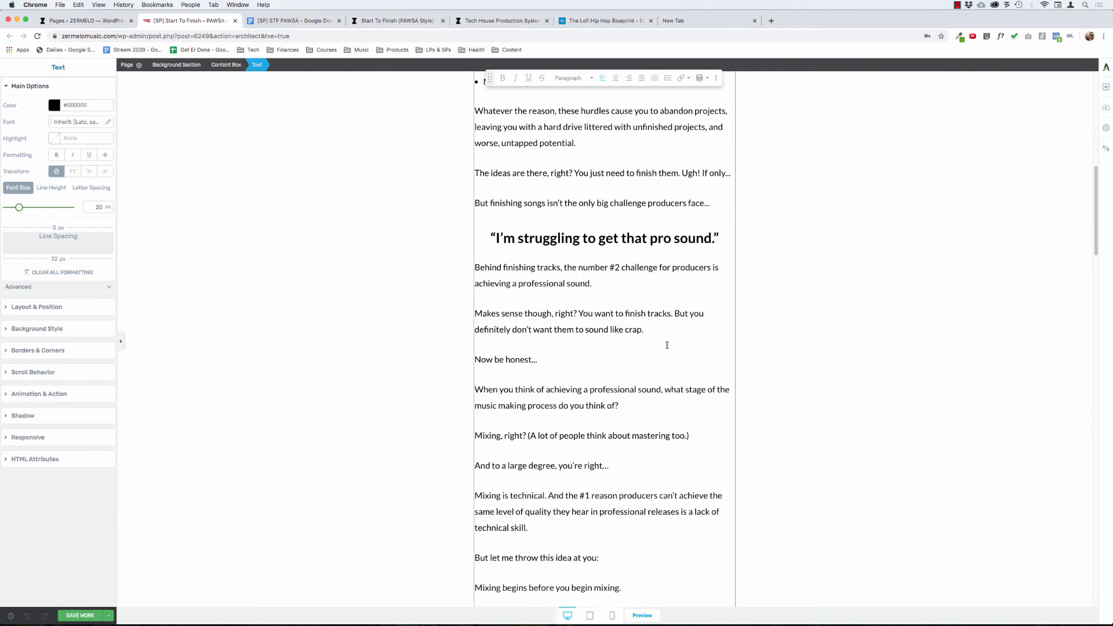
scroll(667, 346, "down", 12)
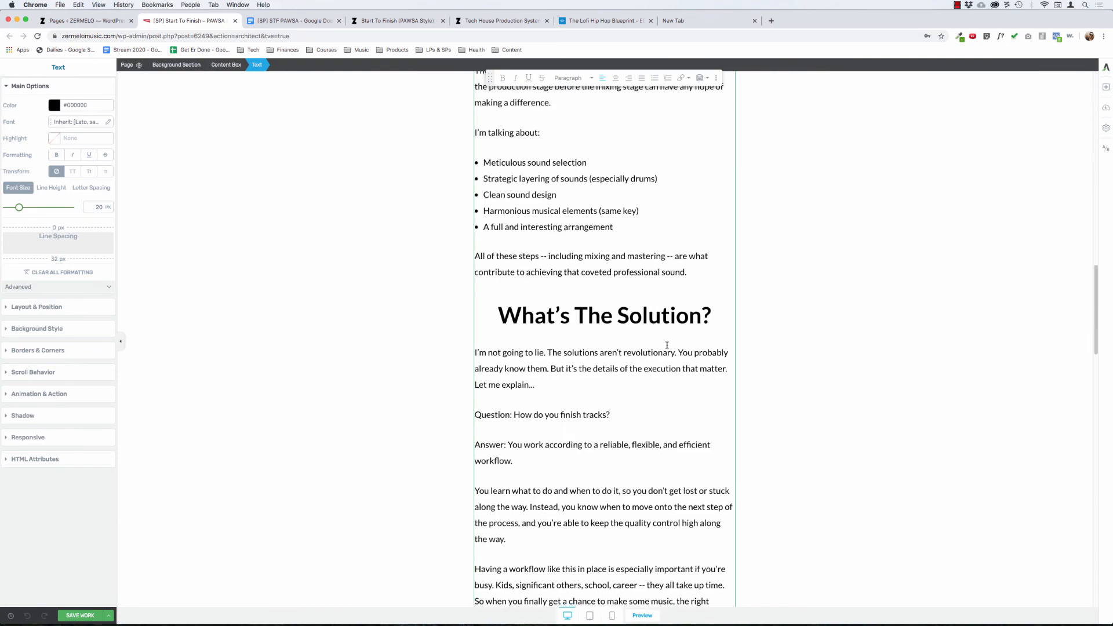
scroll(668, 346, "down", 8)
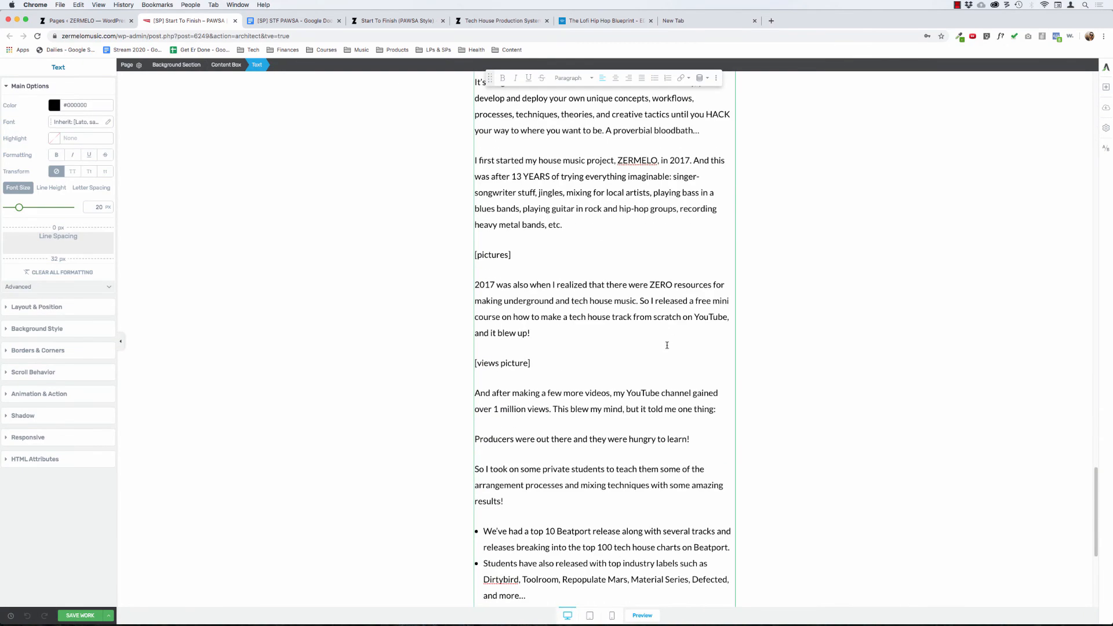
scroll(667, 345, "up", 20)
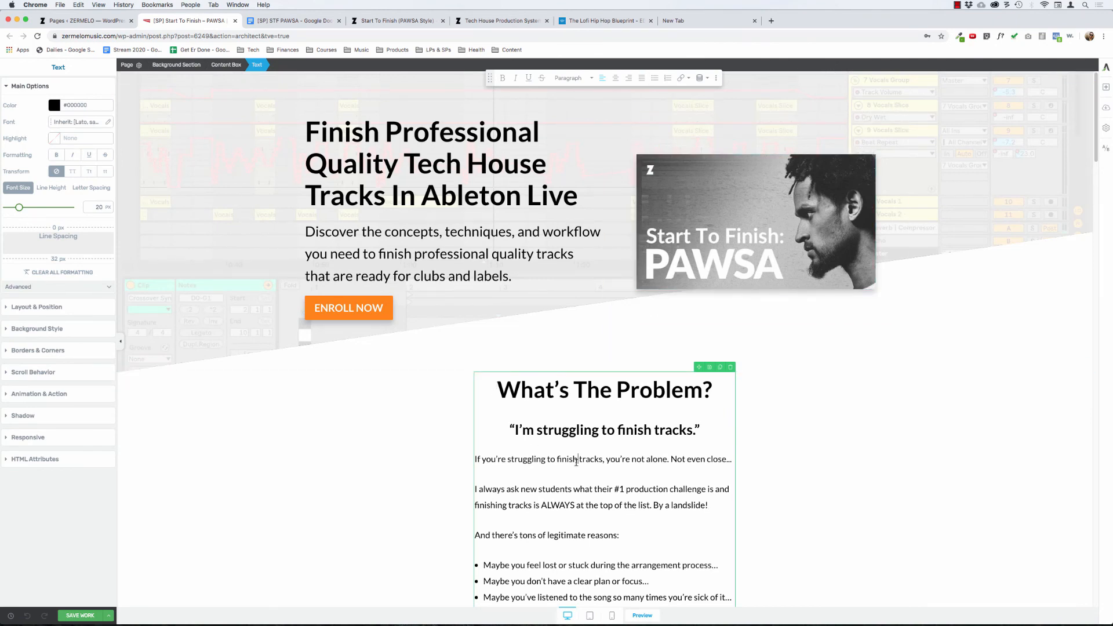
scroll(576, 462, "down", 20)
scroll(576, 462, "up", 20)
scroll(652, 472, "down", 5)
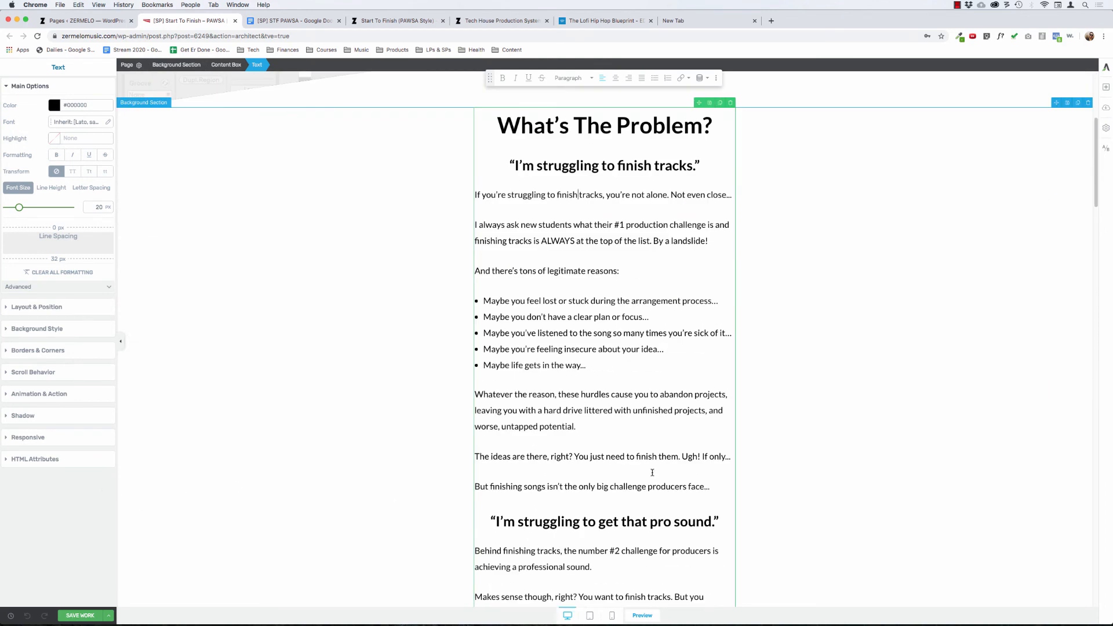
scroll(652, 472, "up", 4)
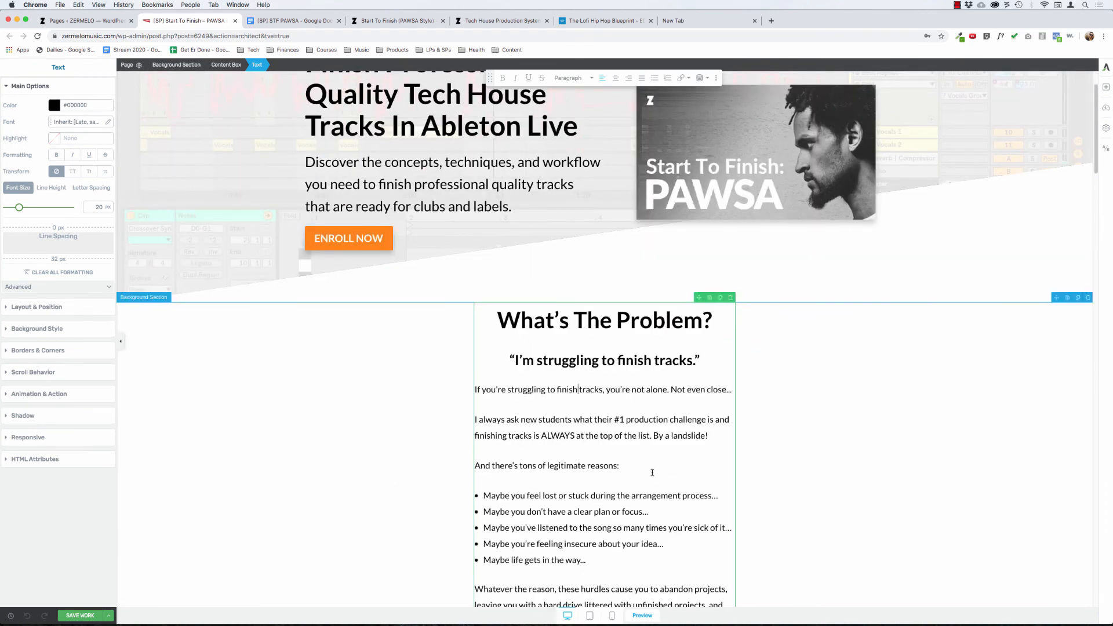
Look over the sales copy from "What's The Problem?" through the "Here's How I Can Help..." section, and save the page.
scroll(652, 472, "up", 2)
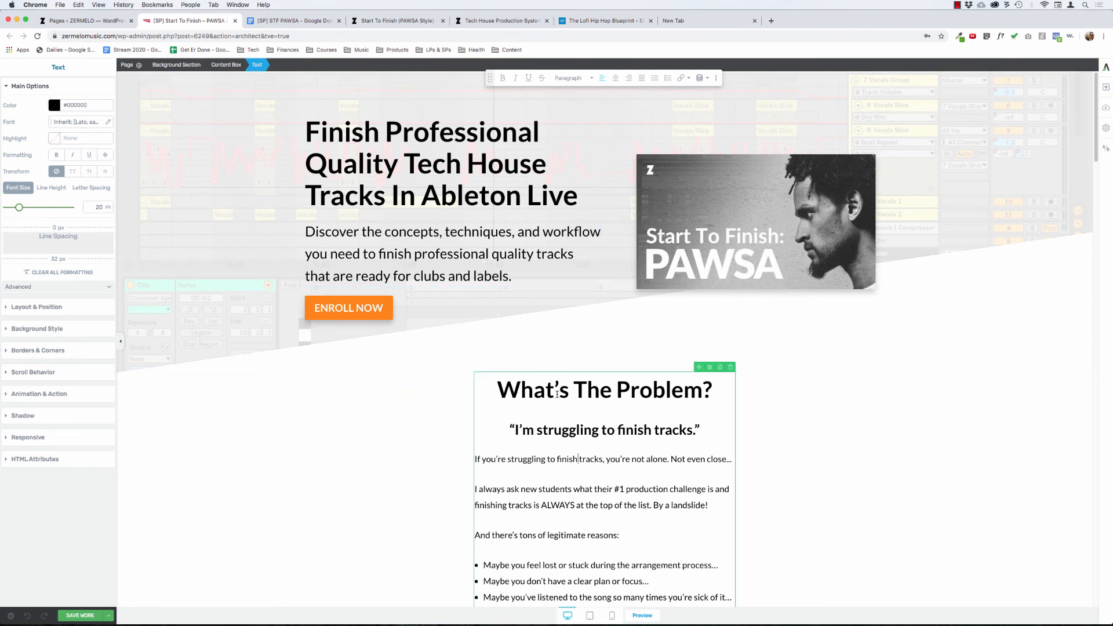
scroll(557, 394, "down", 3)
double_click(556, 267)
left_click(520, 297)
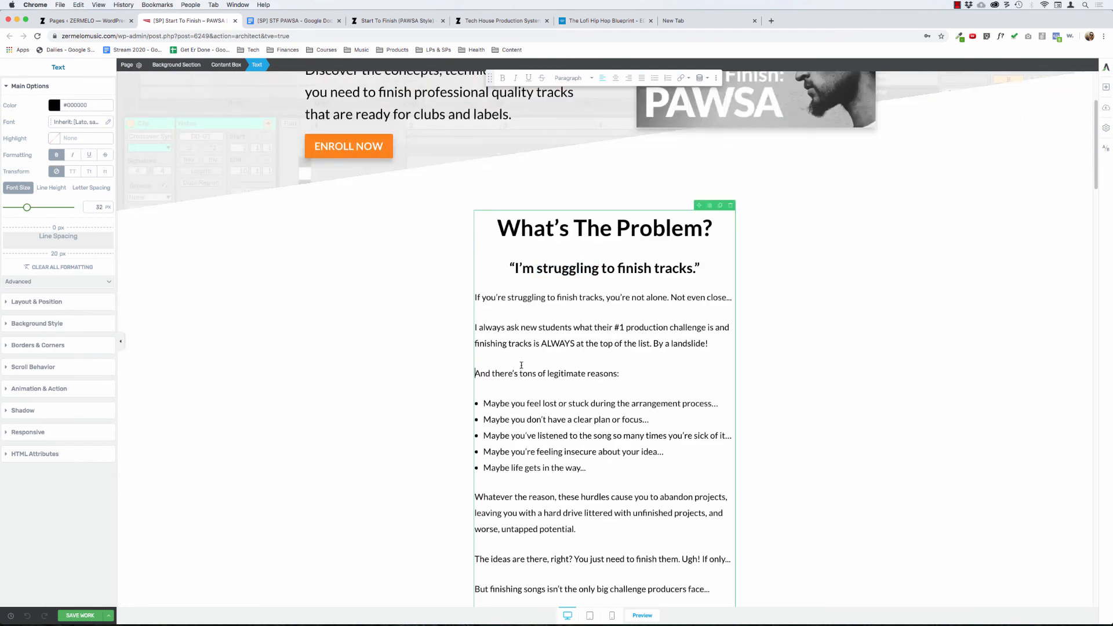
scroll(521, 365, "down", 7)
scroll(521, 365, "down", 20)
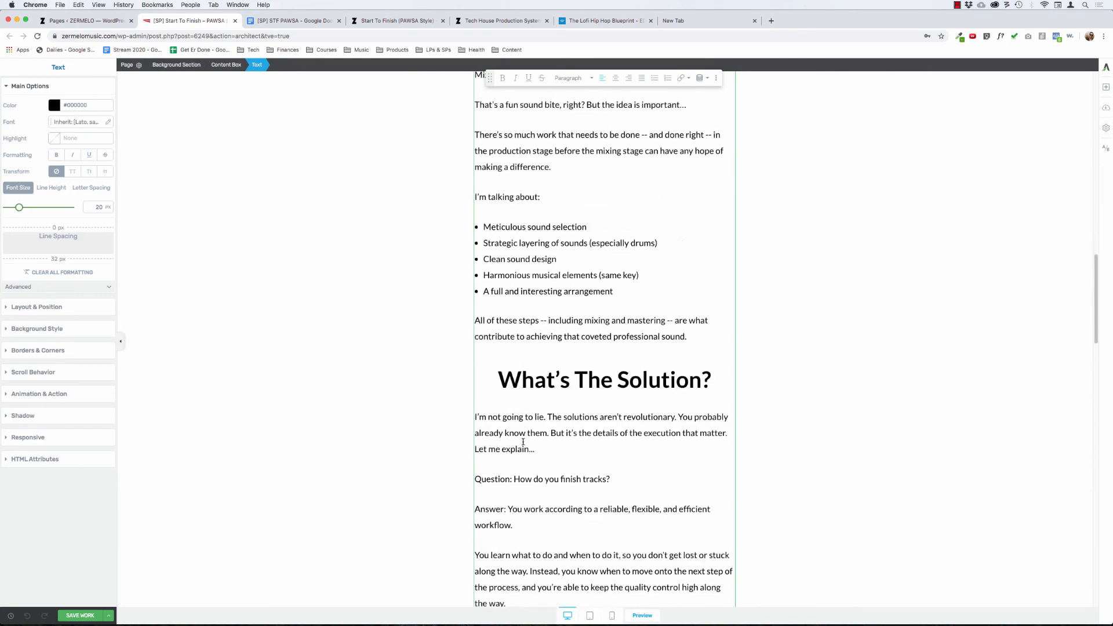
scroll(522, 441, "up", 15)
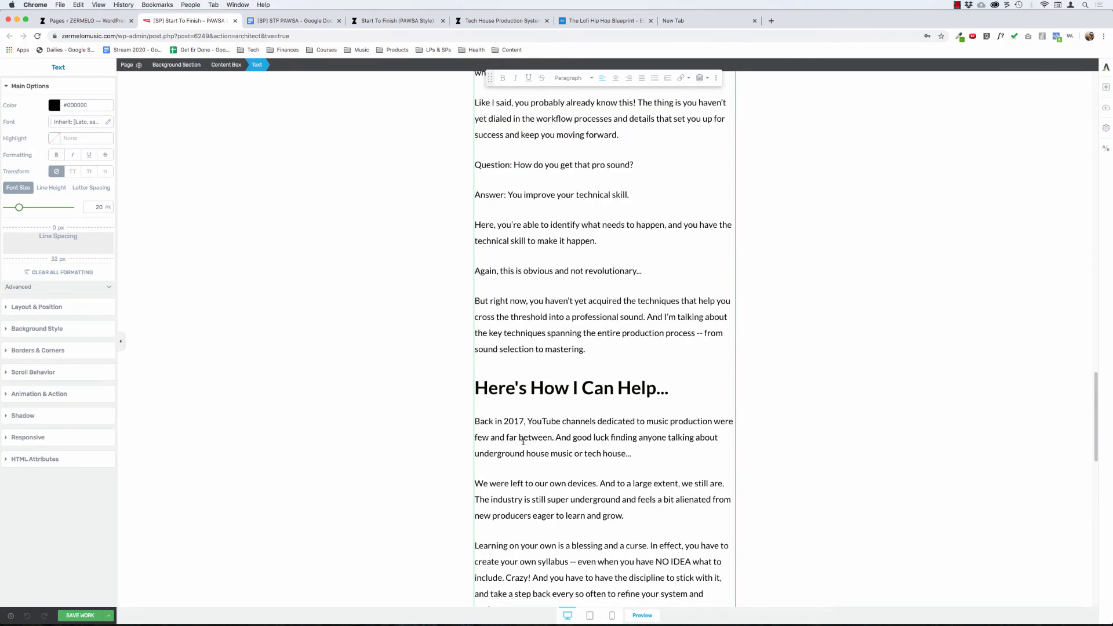
scroll(528, 418, "down", 17)
scroll(539, 383, "up", 20)
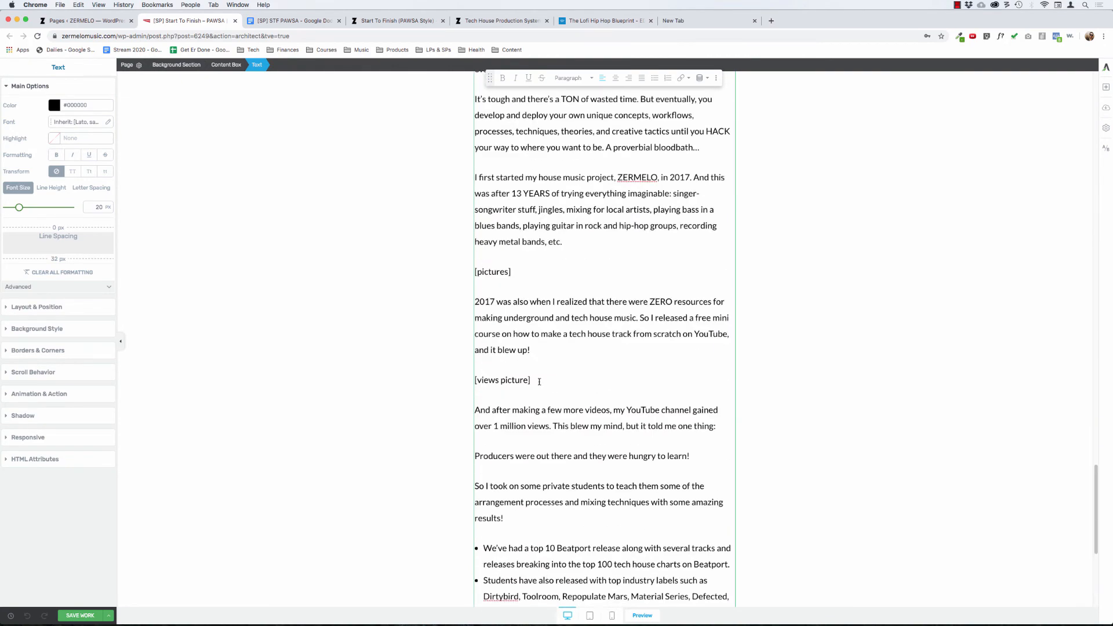
left_click(72, 615)
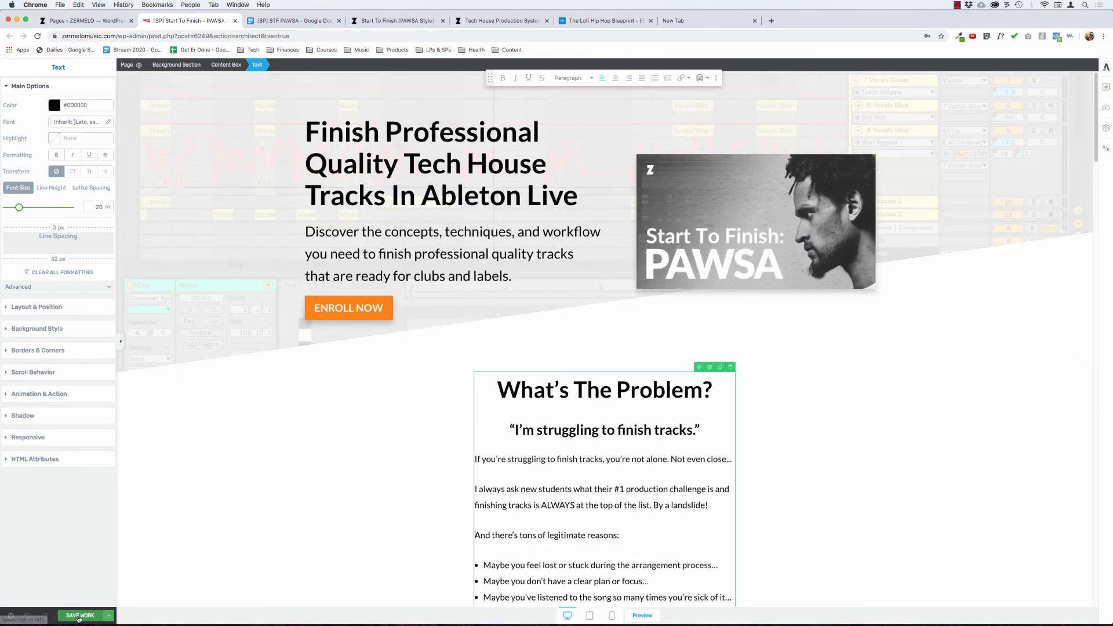